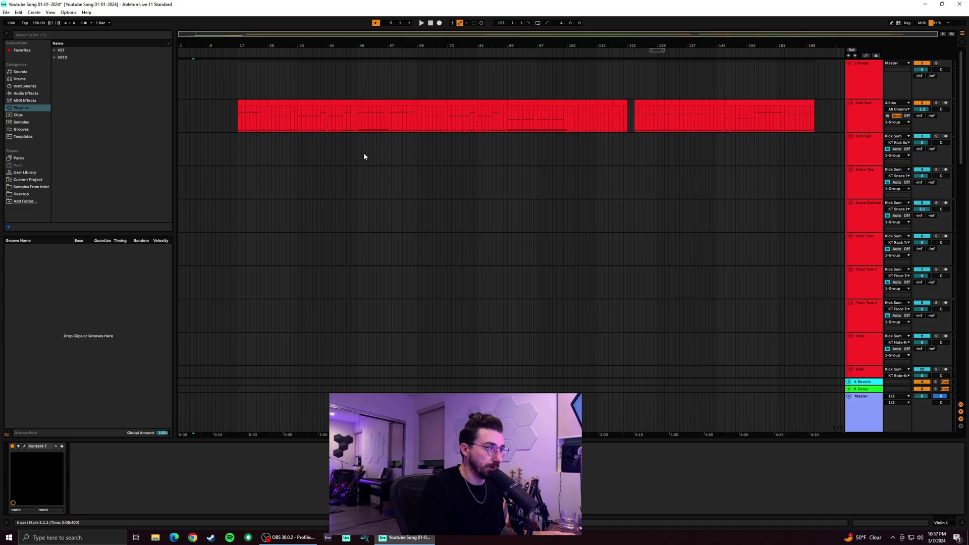
Go through the individual drum tracks in the group, from Kick Sub down to Hats and back
left_click_drag(773, 172, 480, 313)
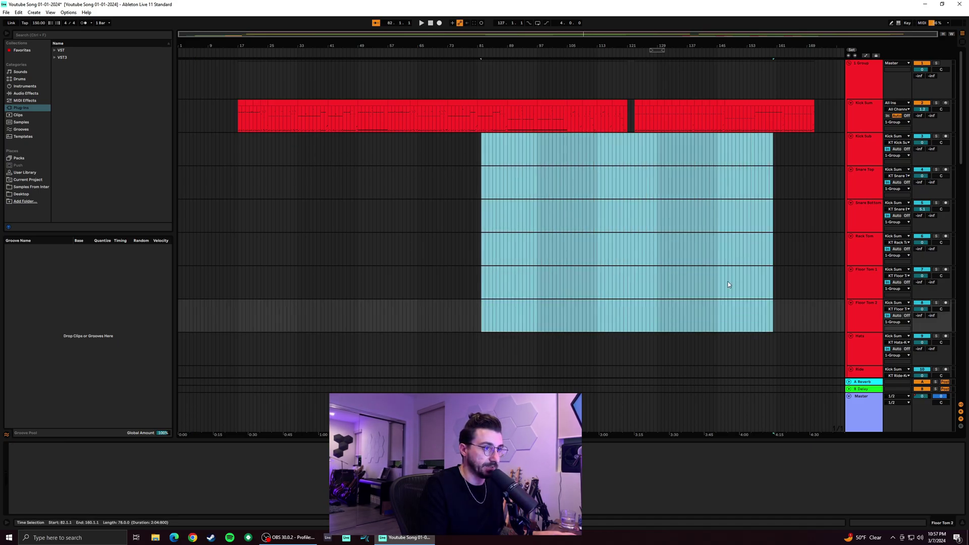
left_click(728, 283)
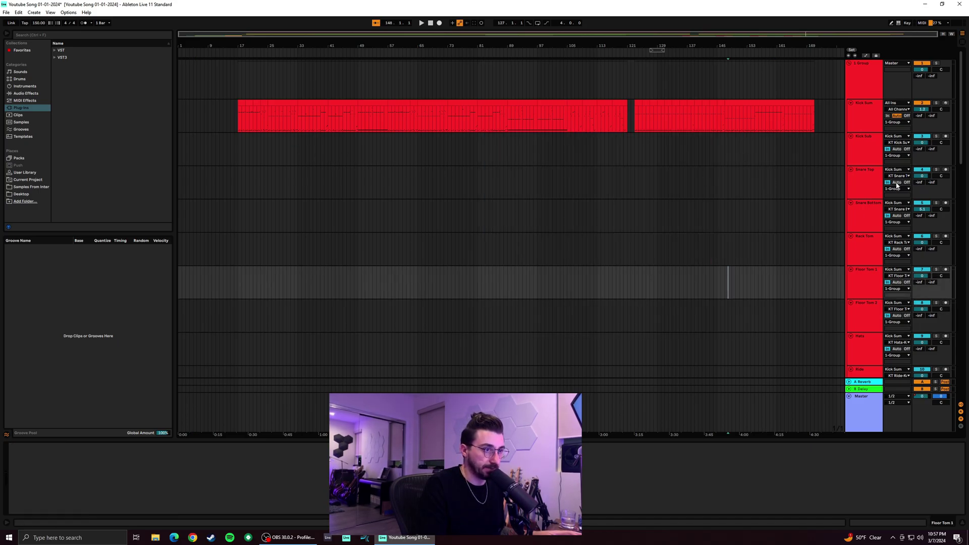
left_click(874, 161)
left_click(870, 185)
left_click(862, 222)
left_click(863, 250)
left_click(865, 278)
left_click(865, 313)
left_click(866, 352)
left_click(858, 303)
left_click(862, 237)
left_click(863, 207)
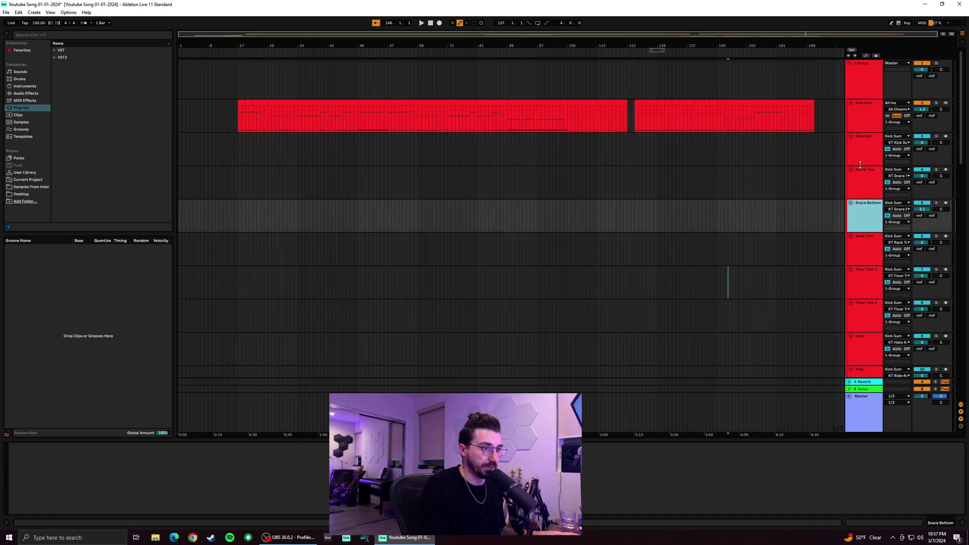
left_click(861, 152)
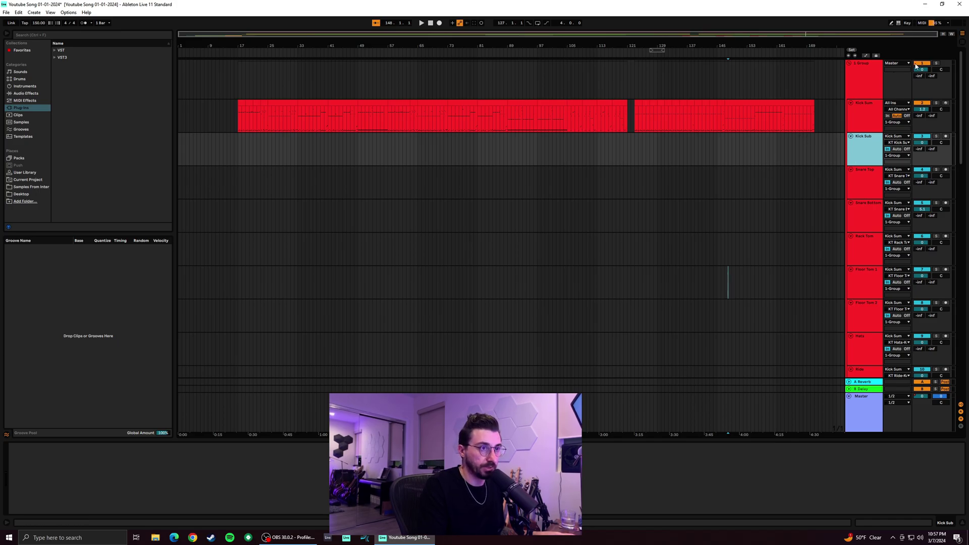
Solo the drum group and play it from the start of the first Kick Sum clip at bar 17
left_click(936, 63)
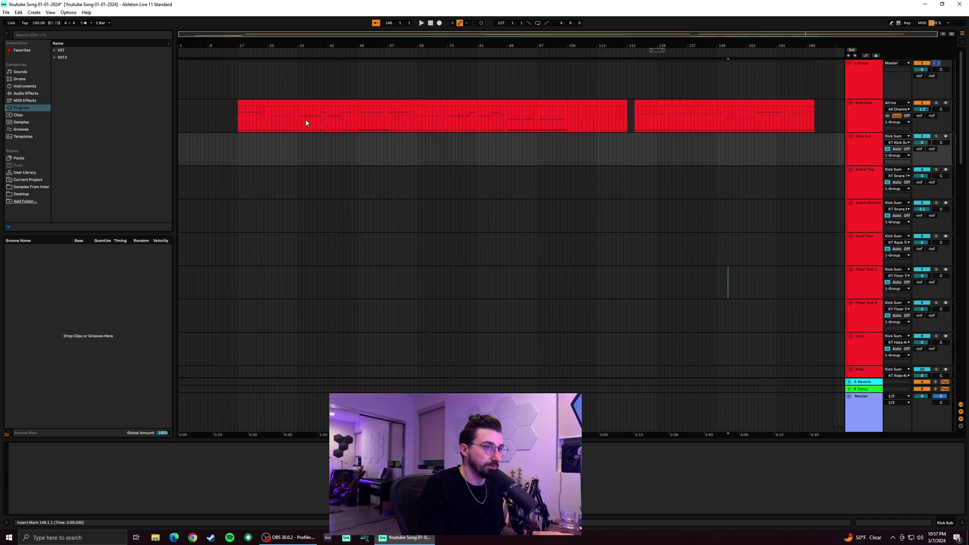
left_click(241, 130)
key("space")
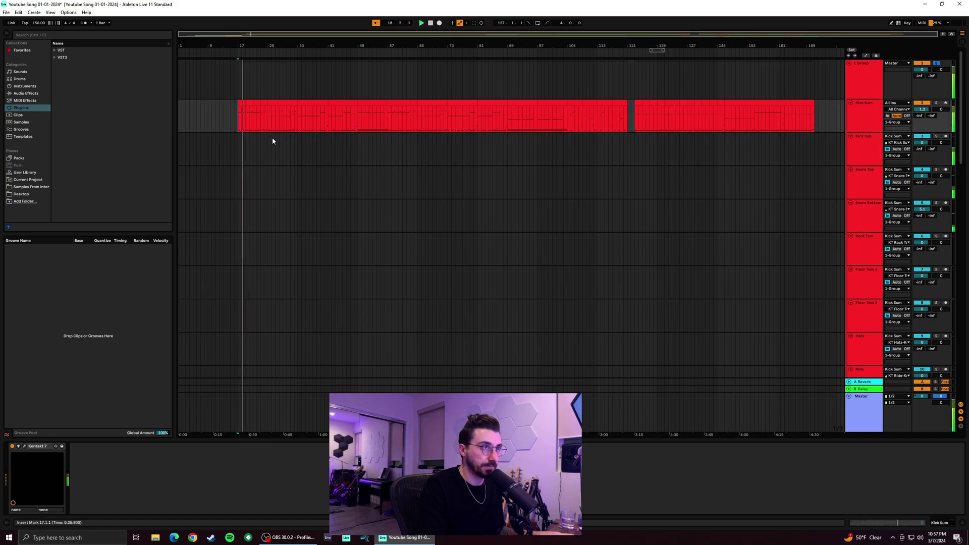
Open the Kick Sum track's Kontakt instrument on its full kit view, with the output mixer hidden
left_click(877, 69)
left_click(866, 129)
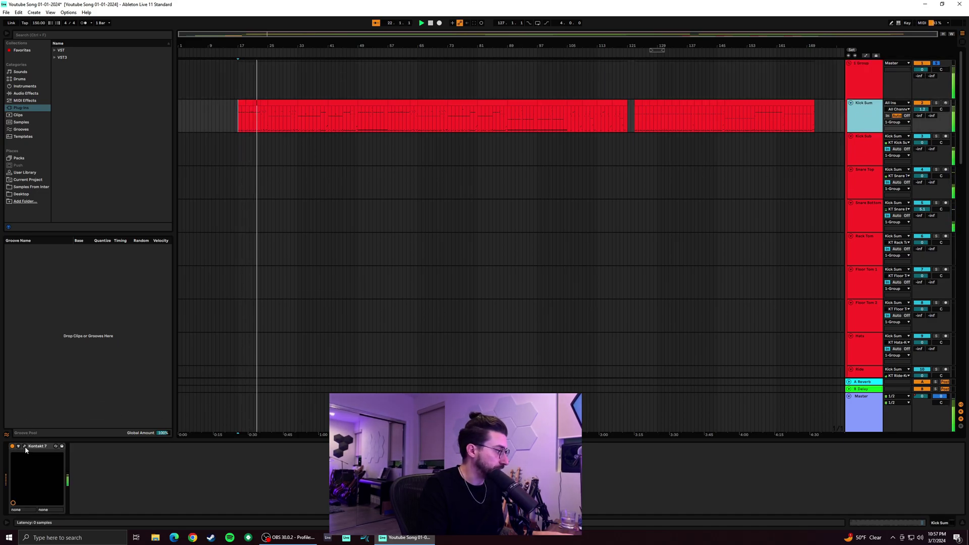
key("ctrl+alt+p")
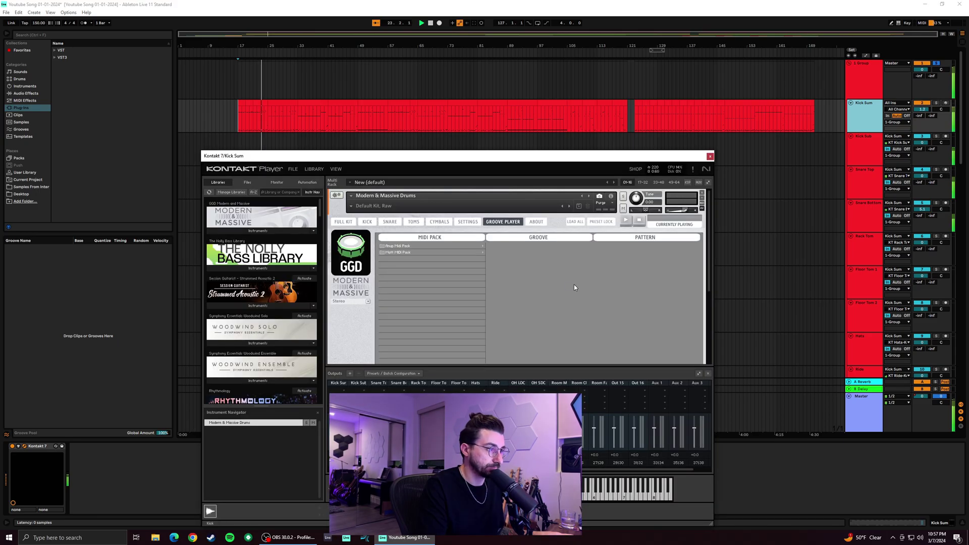
left_click(345, 224)
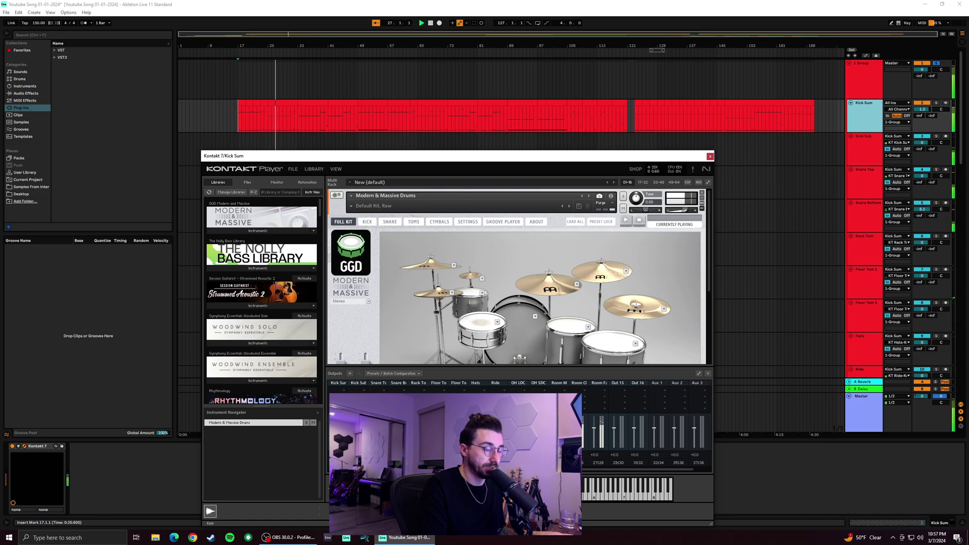
left_click(707, 375)
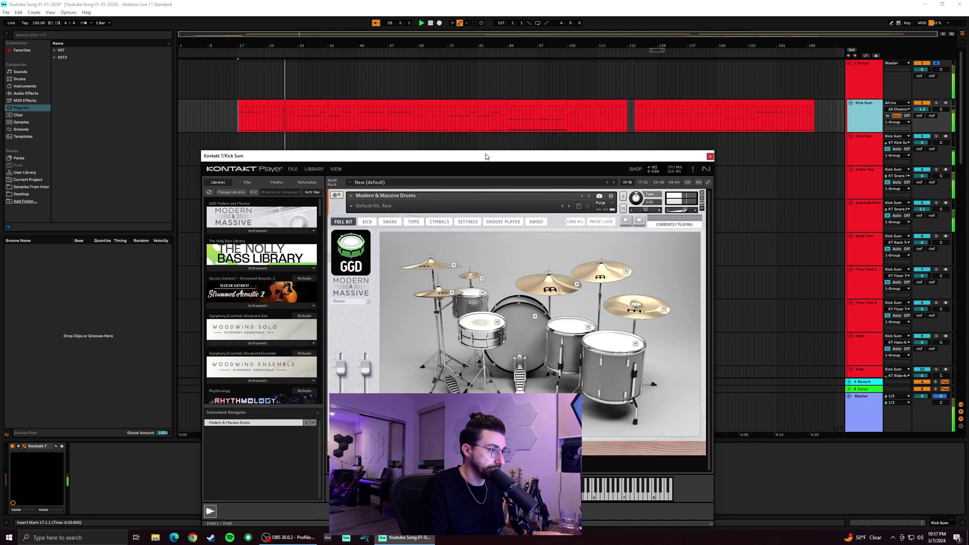
left_click_drag(486, 157, 473, 90)
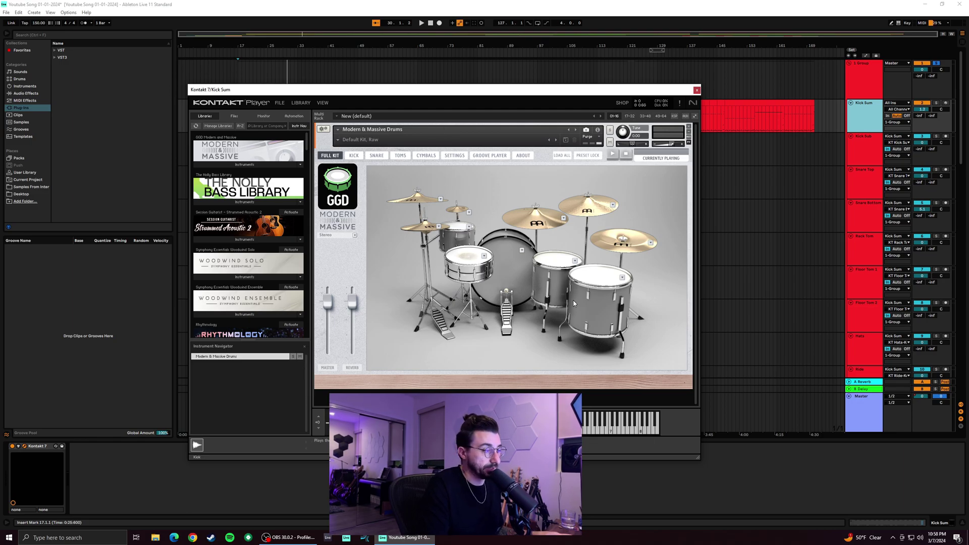
Load the "Default Kit, 100% Turbo" snapshot in Modern & Massive Drums and show the kick mixer page
left_click(338, 140)
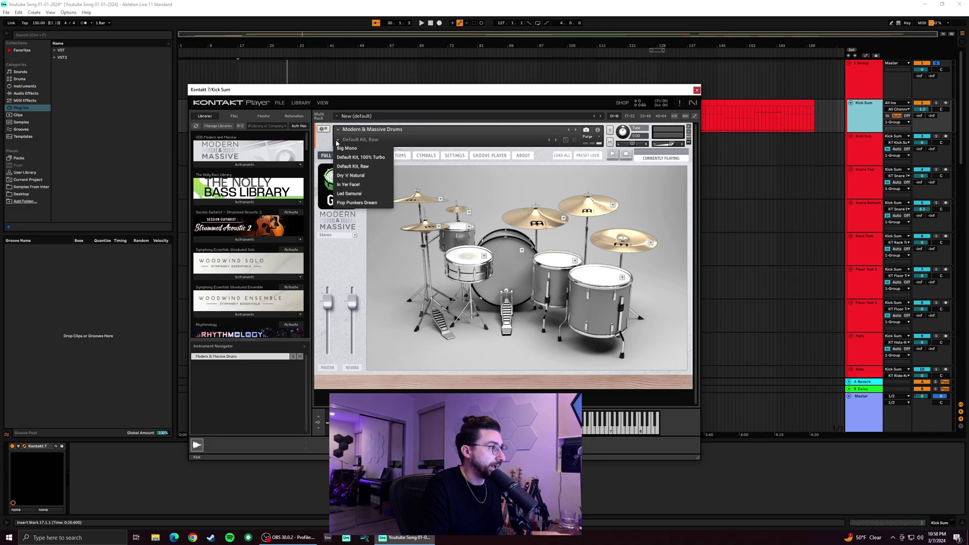
left_click(374, 158)
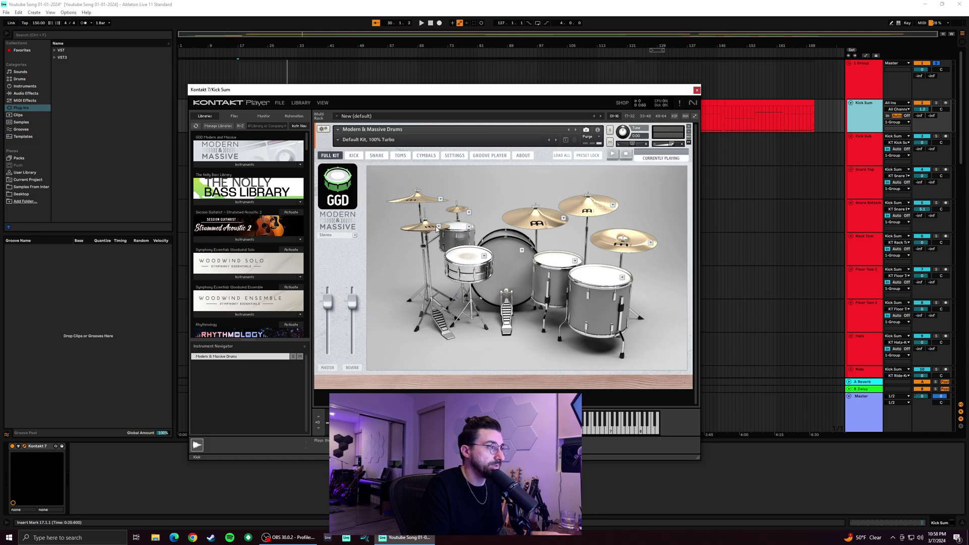
left_click(354, 156)
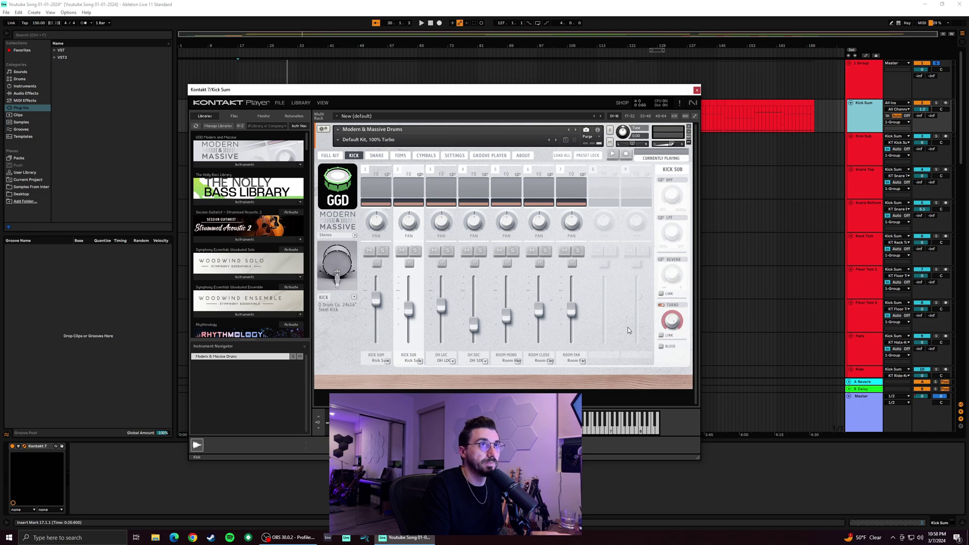
left_click_drag(458, 89, 476, 30)
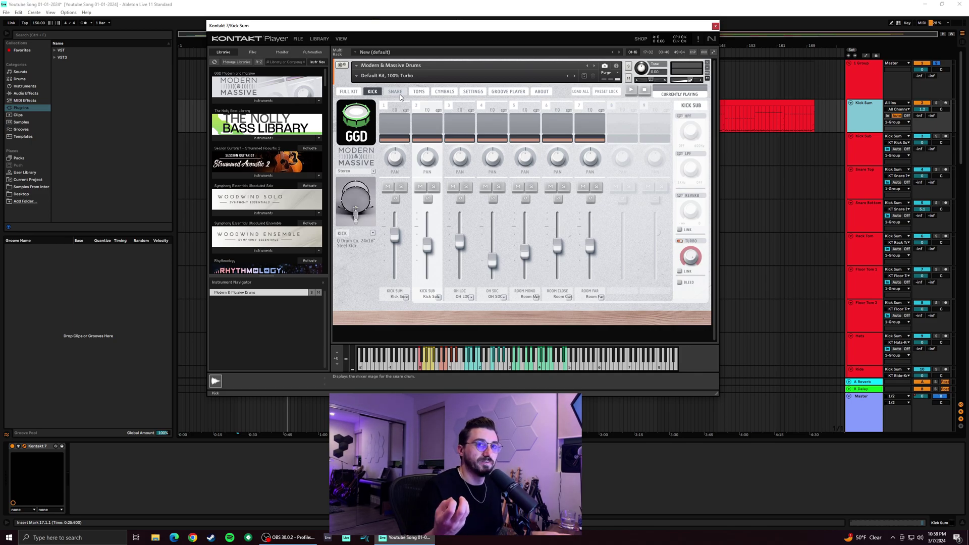
Play the drums from bar 17 with the new kit snapshot, then close the Kontakt window
left_click_drag(399, 31, 394, 170)
left_click(239, 127)
key("space")
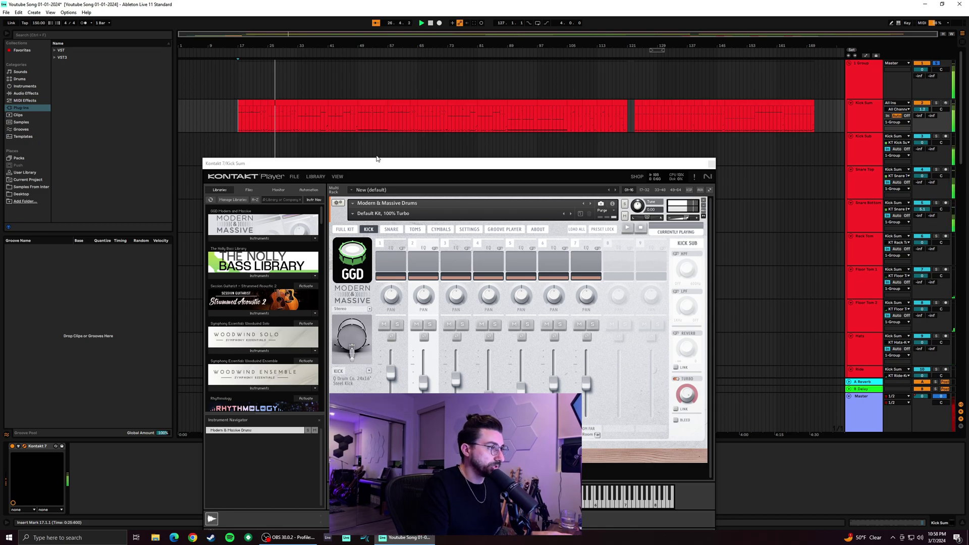
left_click_drag(335, 167, 319, 151)
left_click(696, 149)
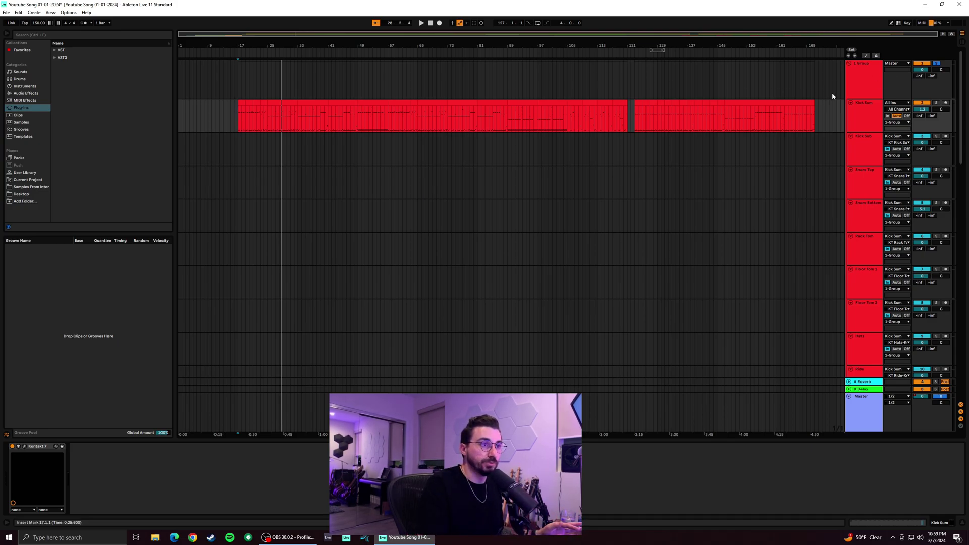
left_click(870, 81)
left_click(868, 128)
left_click(868, 188)
left_click(868, 222)
left_click(869, 286)
left_click(870, 315)
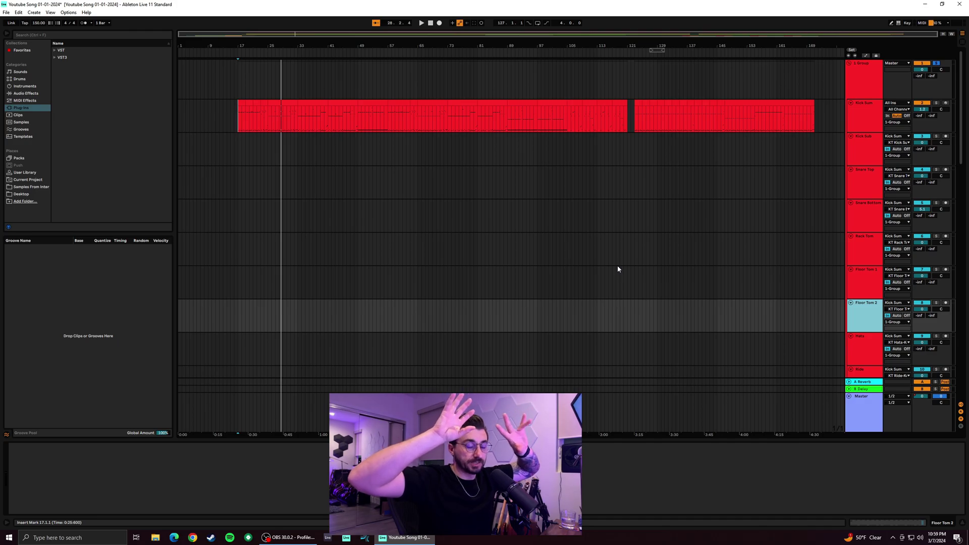
Solo the Kick Sum and Kick Sub tracks together and listen to them from bar 17
left_click(872, 125)
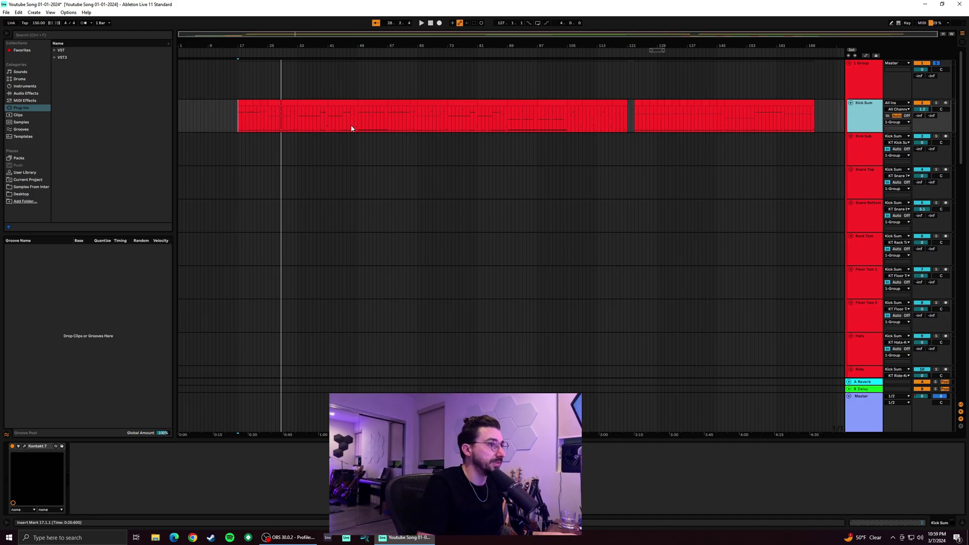
left_click(937, 103)
key("space")
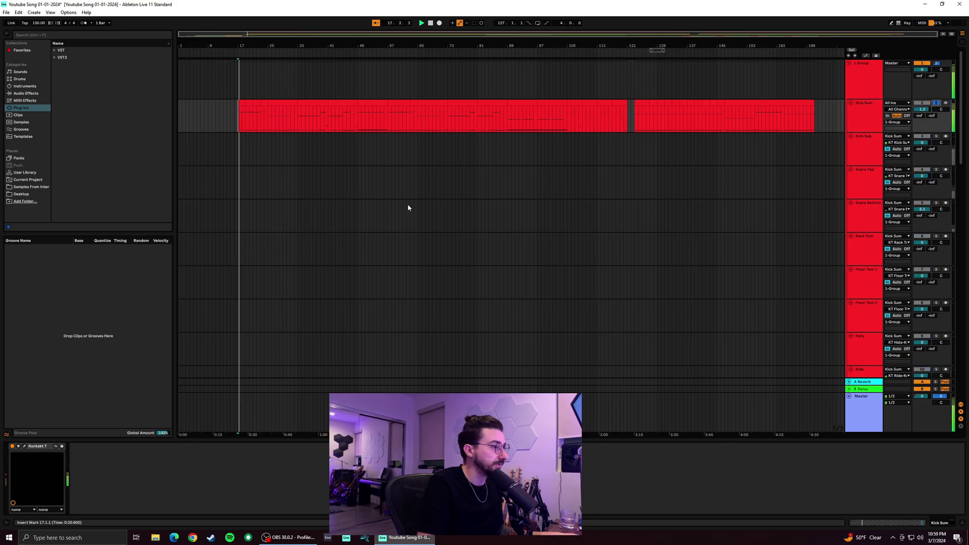
left_click(868, 150)
left_click(937, 136)
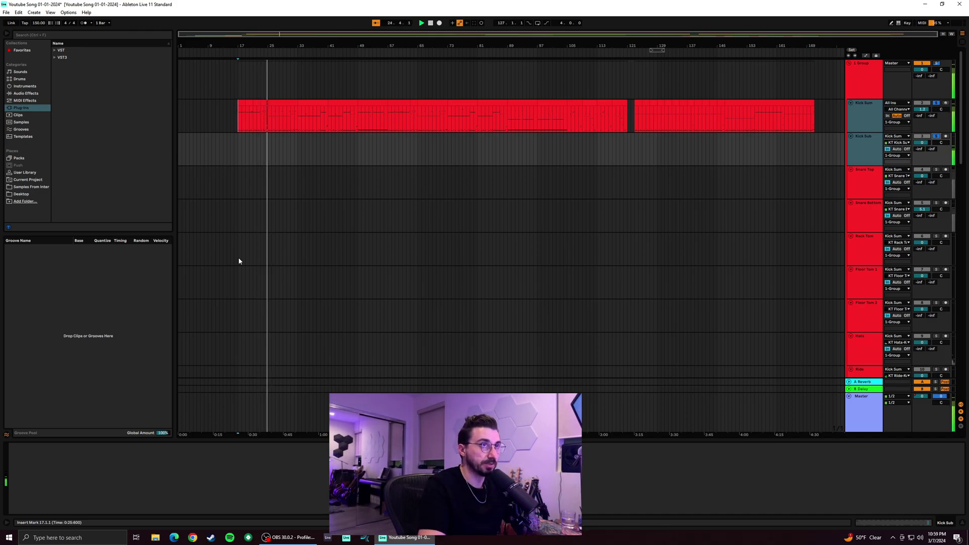
key("space")
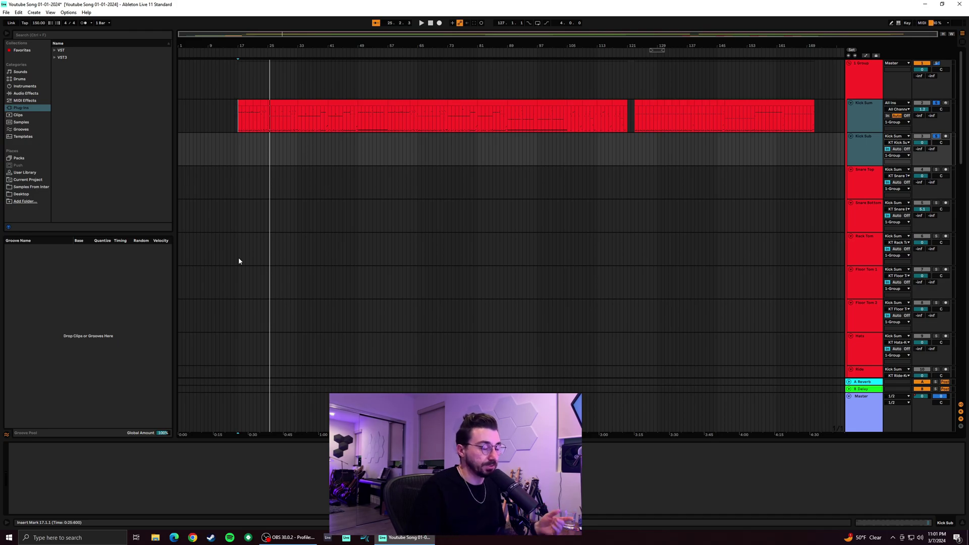
key("space")
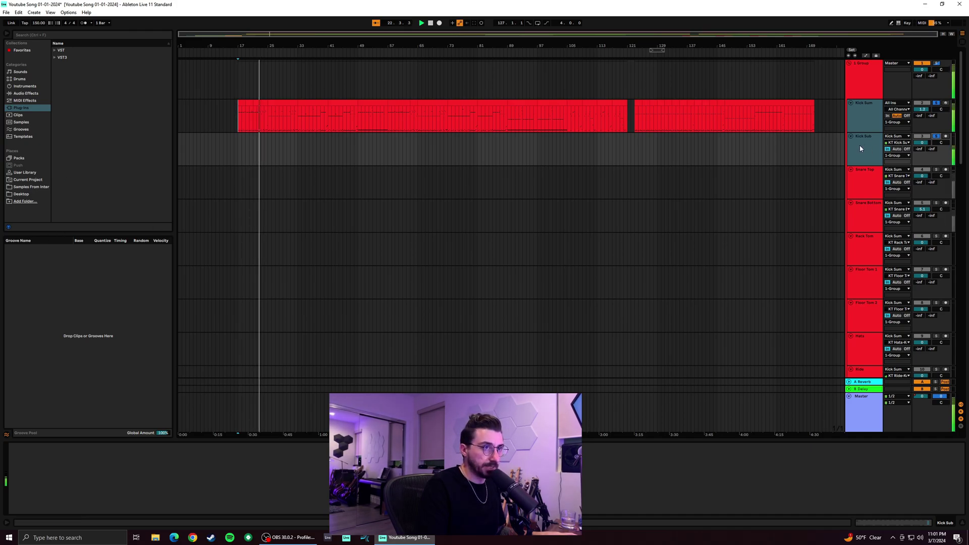
Search the plug-ins for "ssl" and add Waves SSLGChannel Stereo to the Kick Sum track
left_click(55, 58)
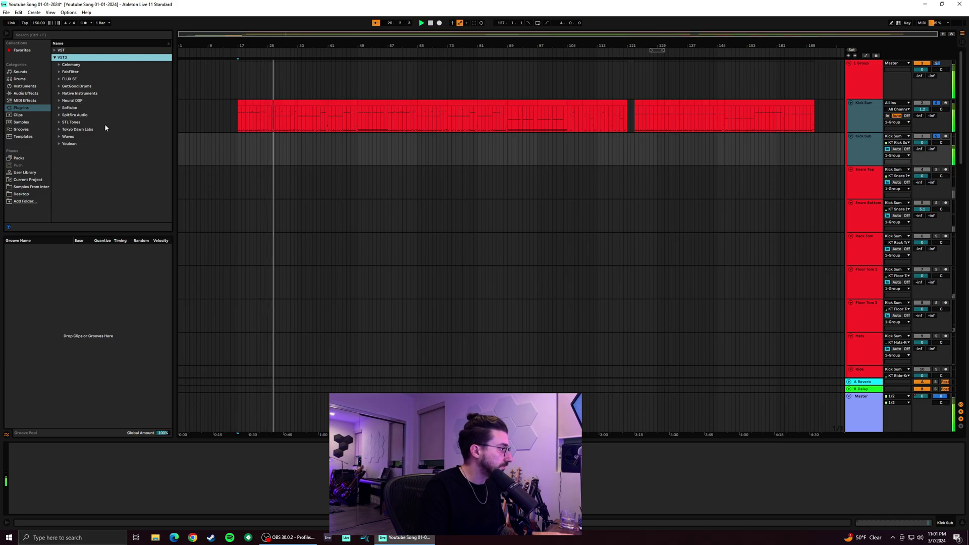
left_click(88, 136)
scroll(116, 157, "down", 2)
scroll(116, 157, "down", 8)
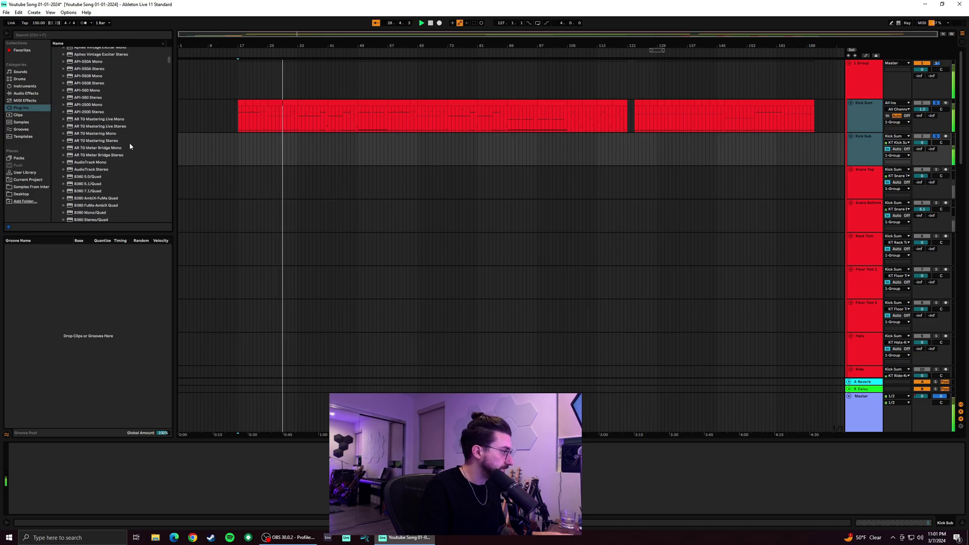
scroll(123, 151, "down", 7)
left_click(108, 36)
type("ssl")
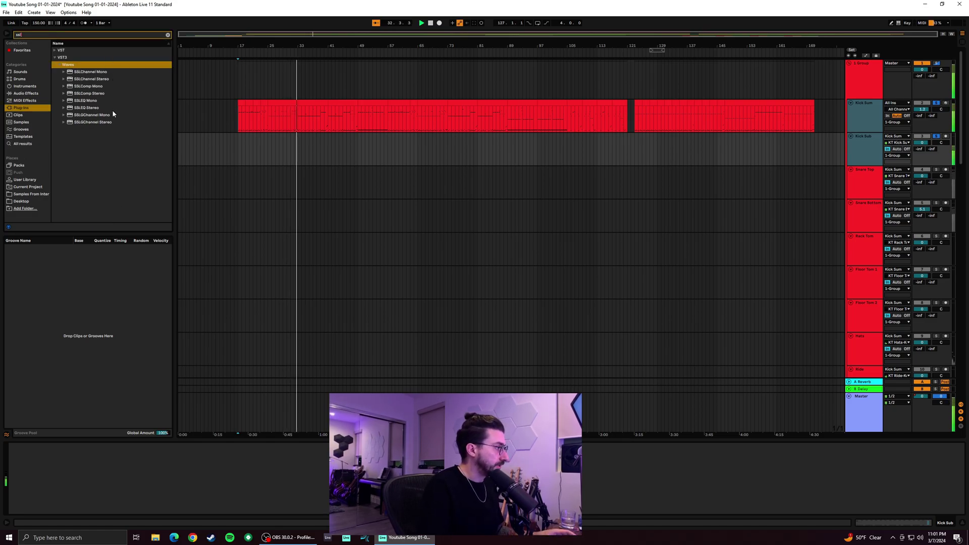
left_click_drag(89, 126, 861, 120)
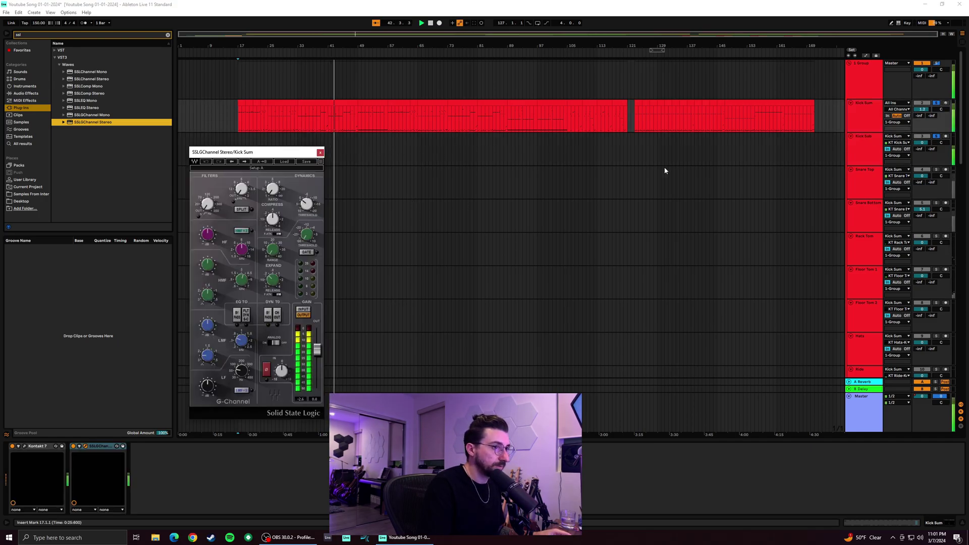
Take Kick Sub out of solo so only Kick Sum is soloed, and play it from bar 17
left_click(872, 154)
left_click(864, 119)
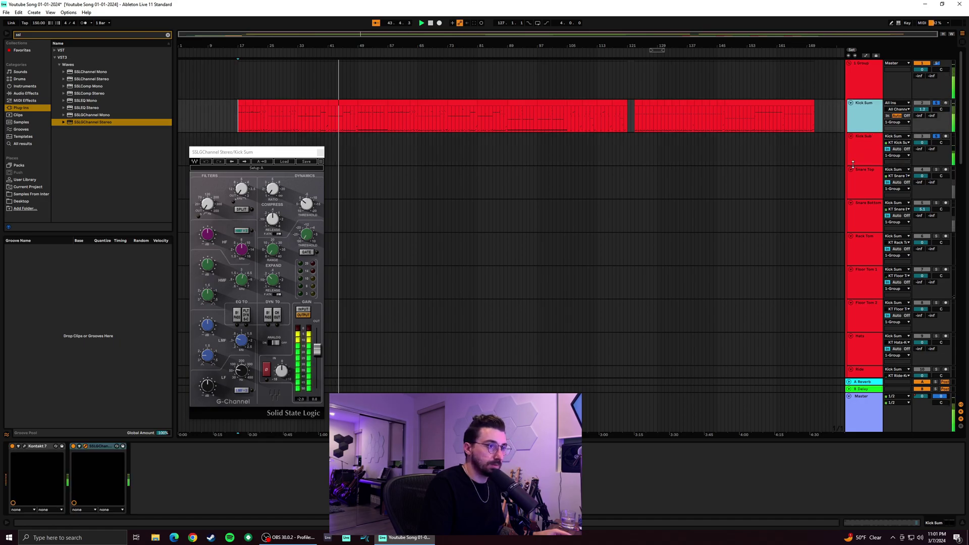
left_click(100, 447)
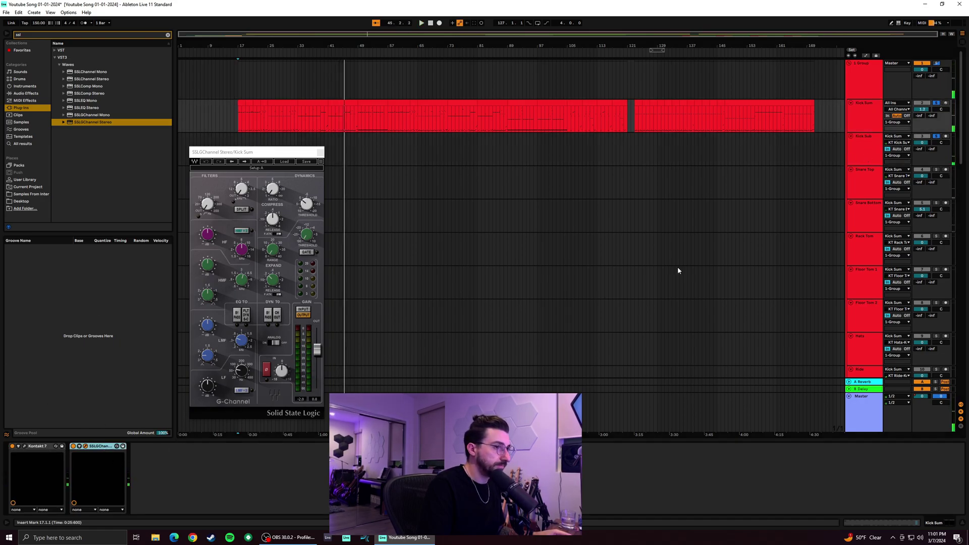
left_click(879, 153)
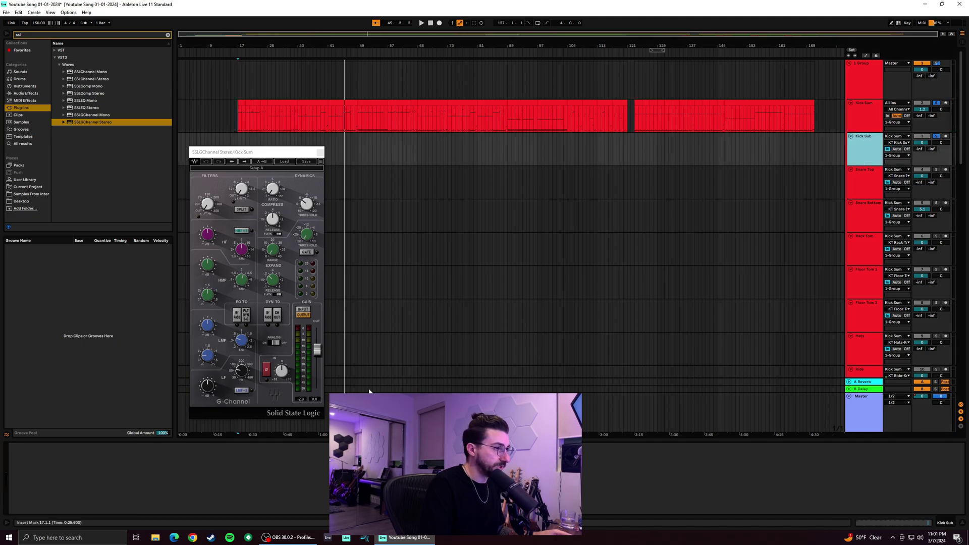
left_click(877, 126)
left_click(937, 137)
left_click(937, 103)
key("space")
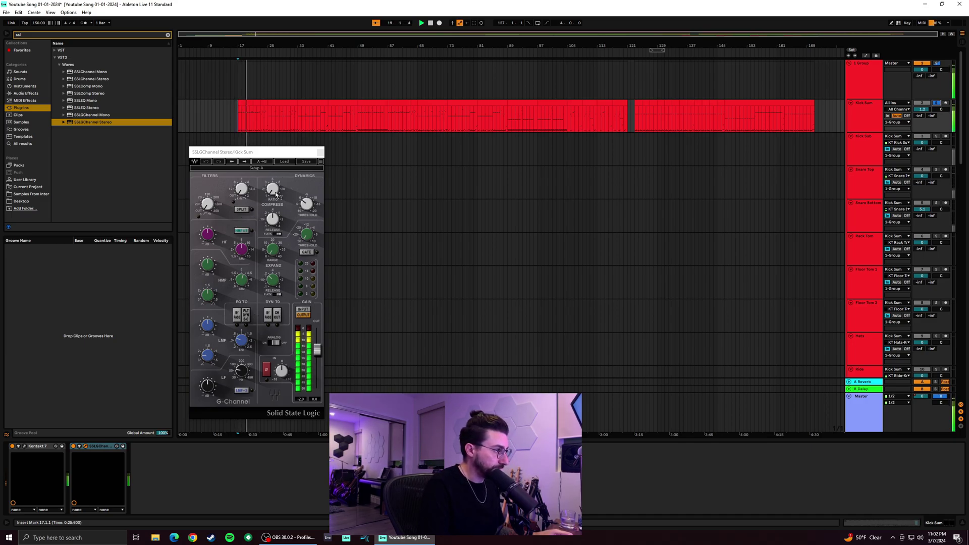
Try compressing Kick Sum in the SSL G-Channel by adjusting the compressor's ratio and release and engaging fast attack
left_click_drag(271, 189, 272, 185)
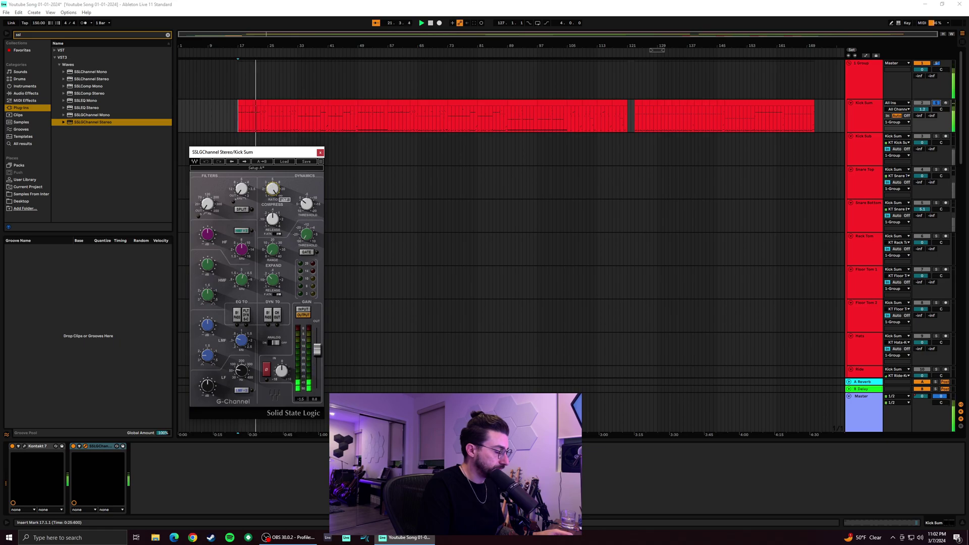
mouse_move(272, 187)
left_mouse_down()
mouse_move(306, 208)
mouse_move(273, 181)
left_mouse_up()
left_click_drag(273, 218, 272, 217)
left_click(276, 235)
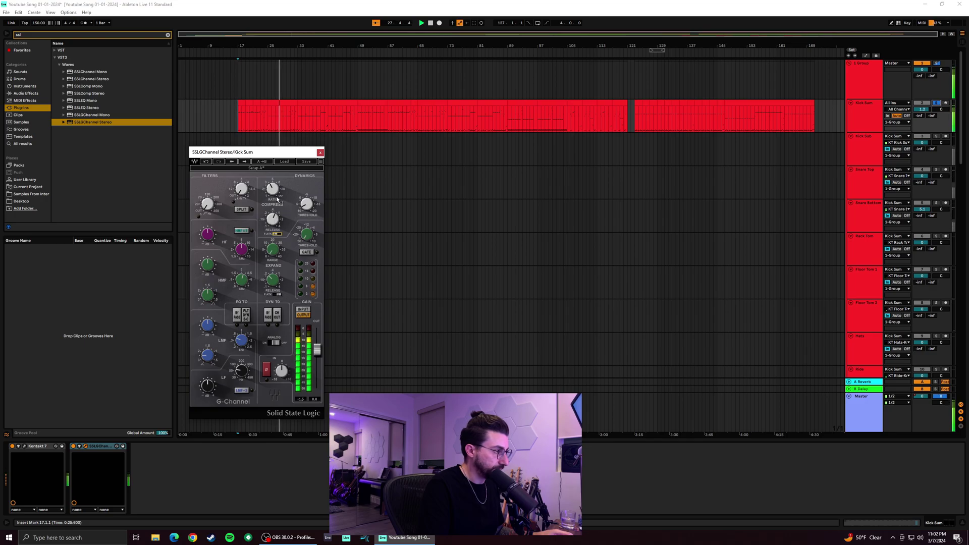
mouse_move(272, 189)
left_mouse_down()
mouse_move(306, 205)
mouse_move(272, 198)
left_mouse_up()
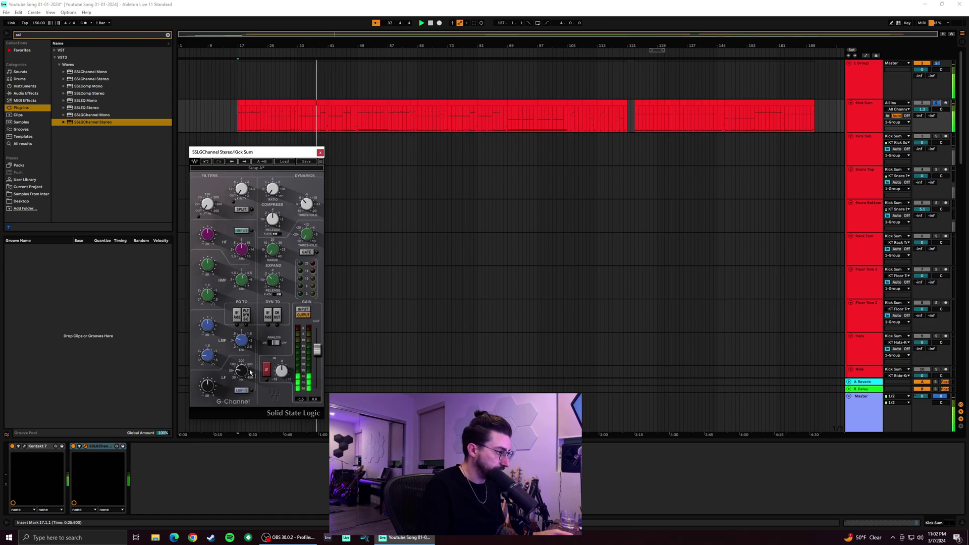
Collapse the Waves and VST3 folders in the plug-in browser
left_click(59, 65)
left_click(55, 57)
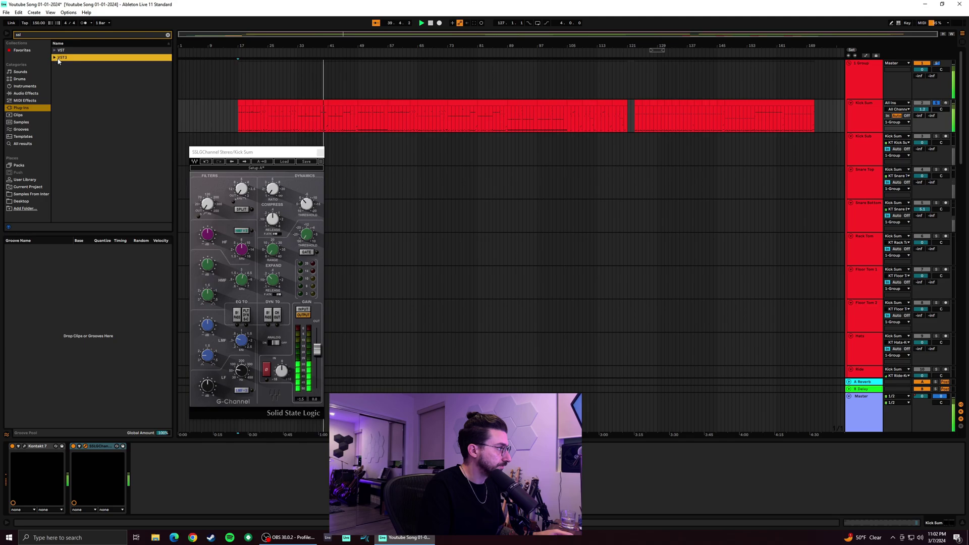
Search the plug-ins for "pr" and add FabFilter Pro-Q 3 after the SSL G-Channel on Kick Sum, placing its window beside the channel strip
left_click(168, 34)
type("pr")
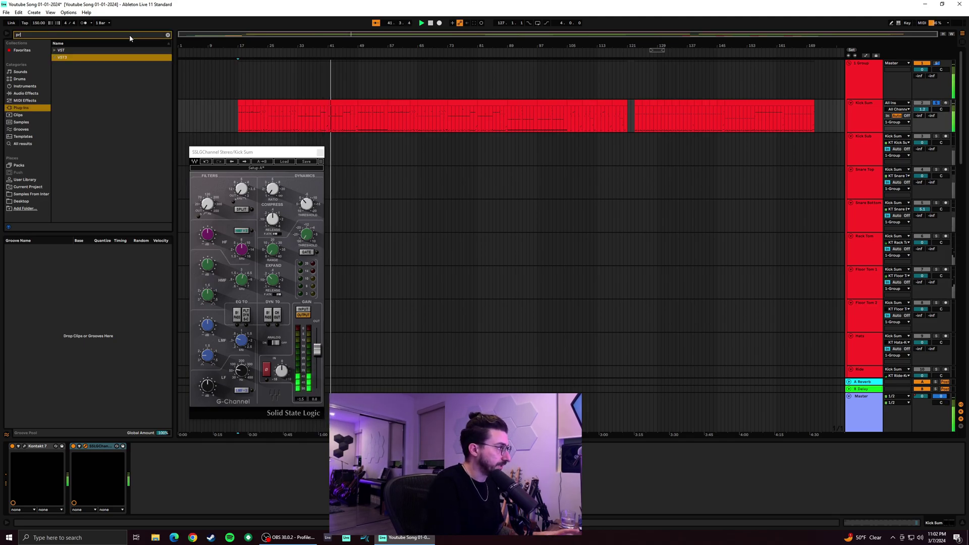
left_click(55, 57)
left_click(59, 64)
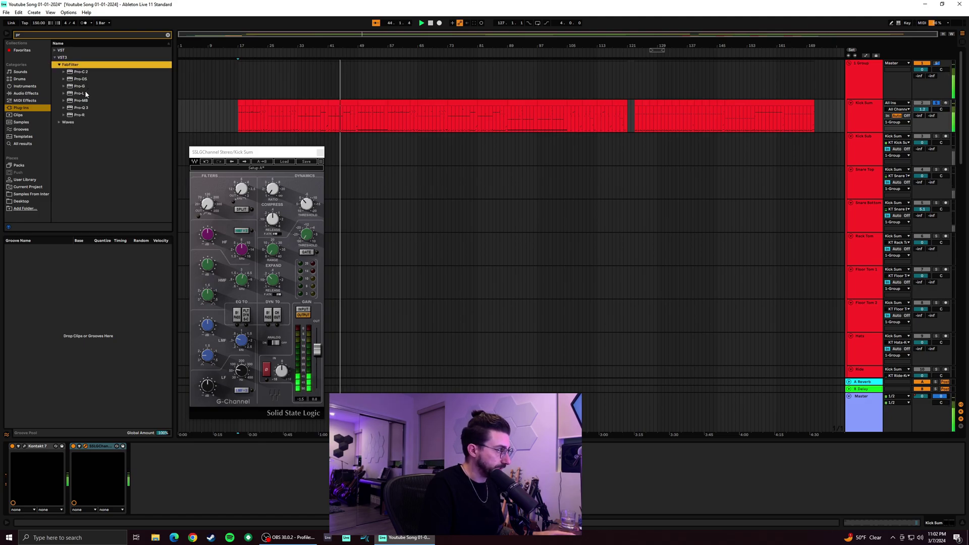
left_click_drag(86, 107, 176, 463)
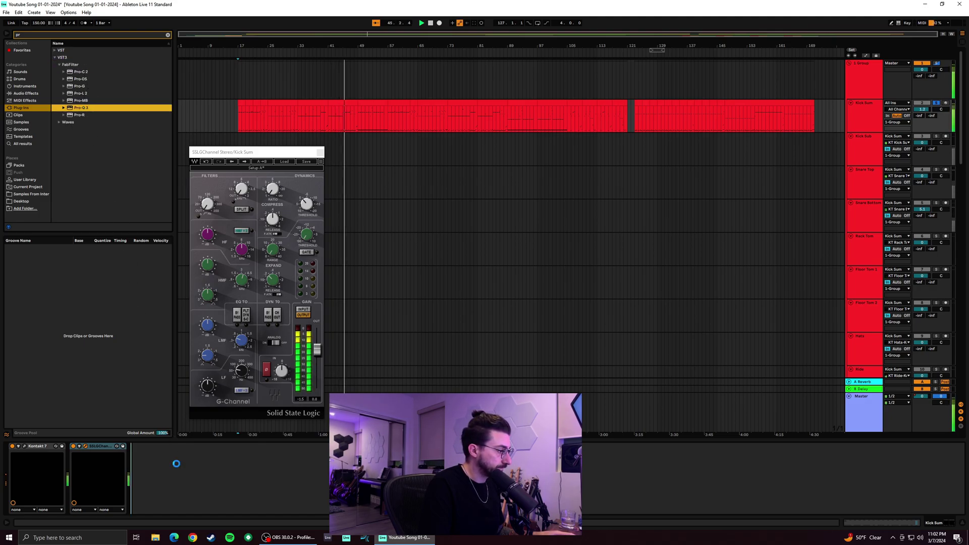
left_click_drag(428, 150, 639, 79)
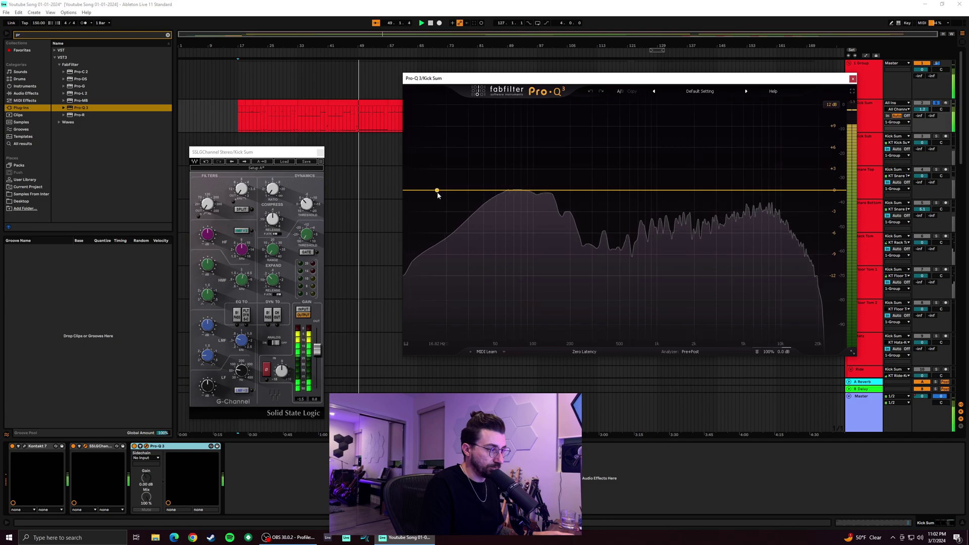
Shape the kick's low end with the gain, frequency and bell setting of the SSL G-Channel's LF band
left_click(209, 388)
left_click(207, 386)
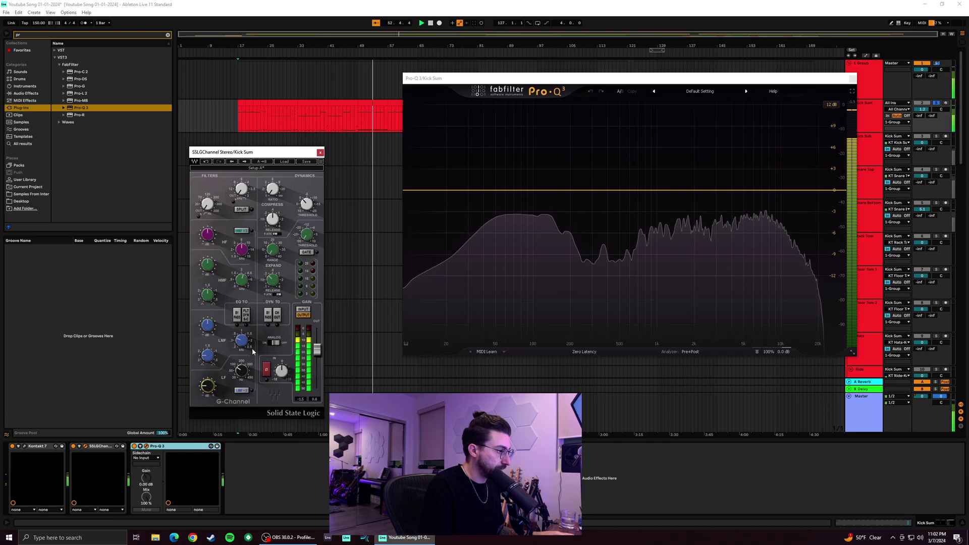
left_click(242, 370)
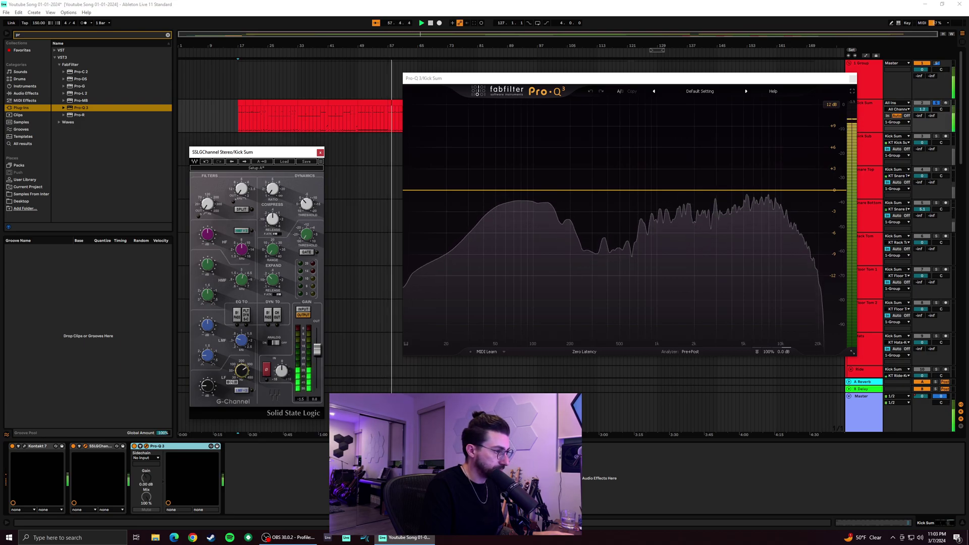
left_click(242, 392)
left_click_drag(208, 387, 208, 351)
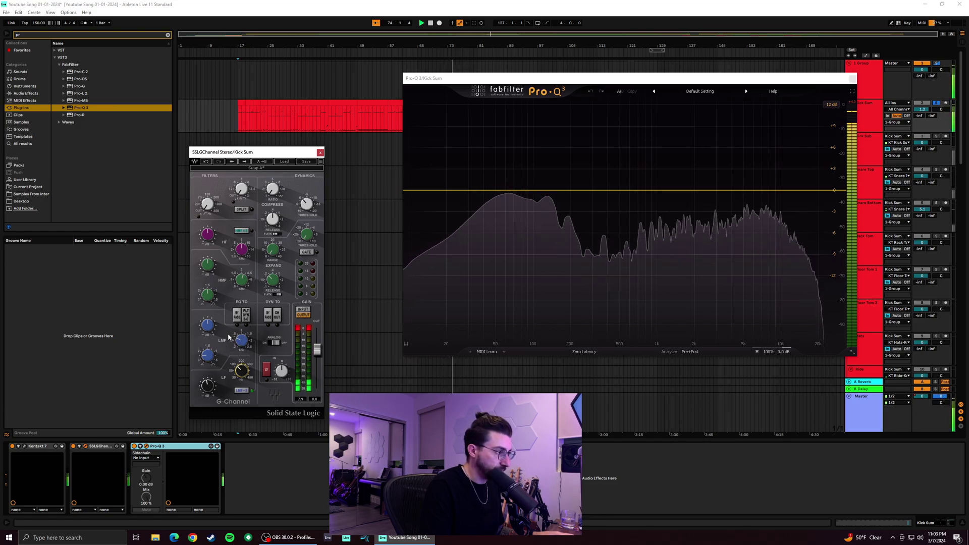
Adjust the gain and frequency of the SSL G-Channel's LMF band while the kick plays
left_click(207, 333)
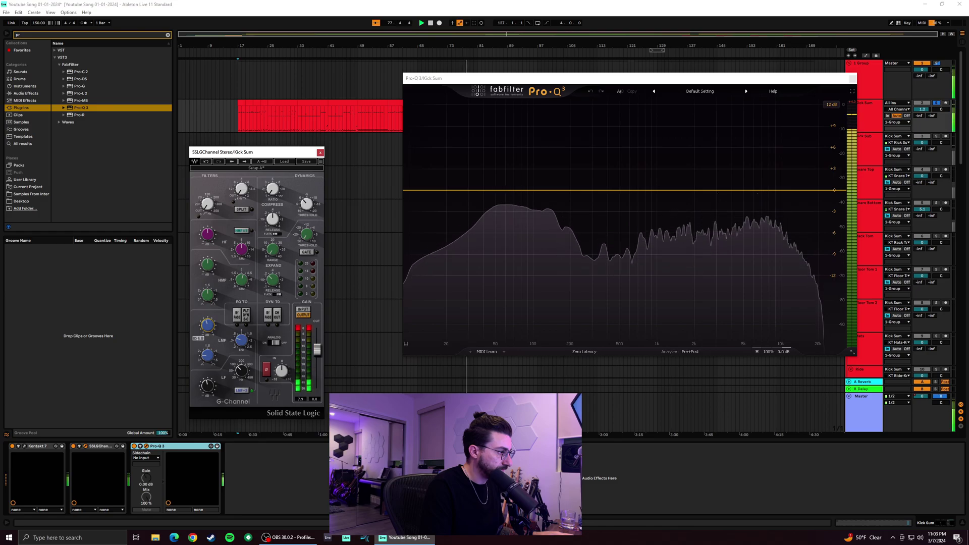
mouse_move(242, 341)
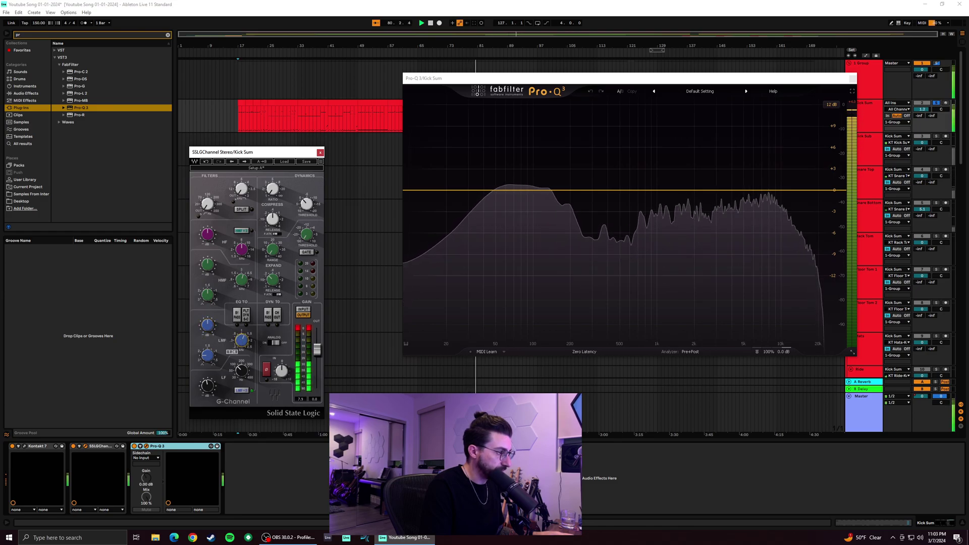
mouse_move(208, 324)
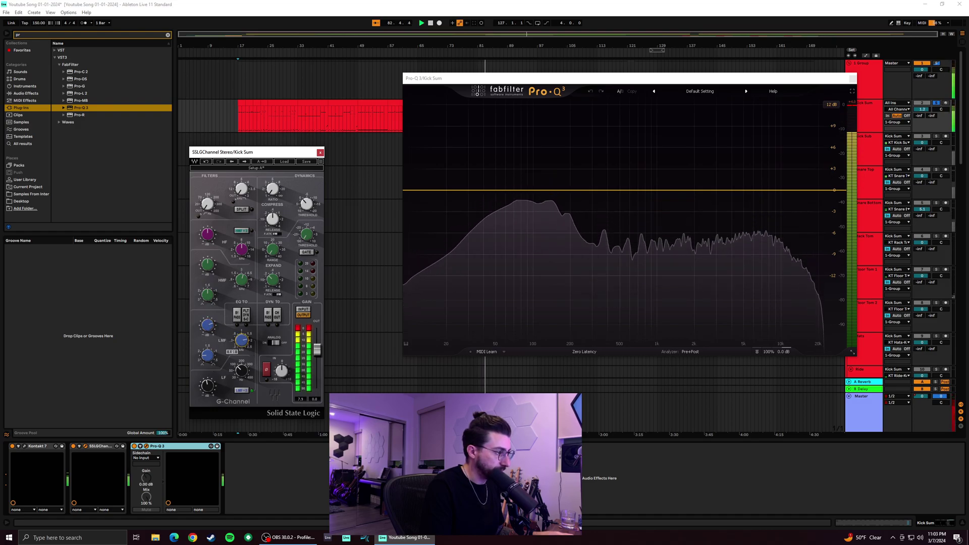
left_click_drag(241, 340, 242, 347)
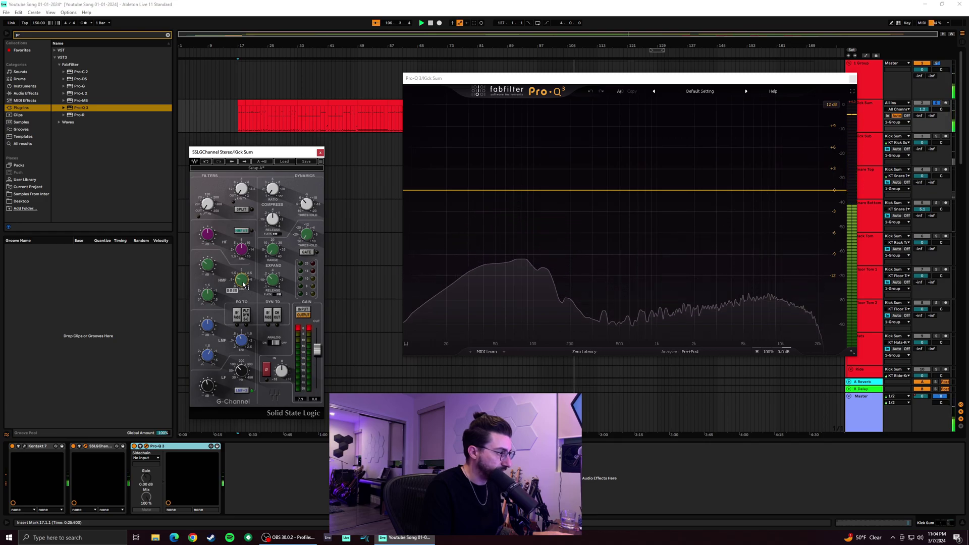
Adjust the SSL G-Channel's HMF and HF bands and its high-pass filter on the kick
left_click_drag(208, 296, 211, 275)
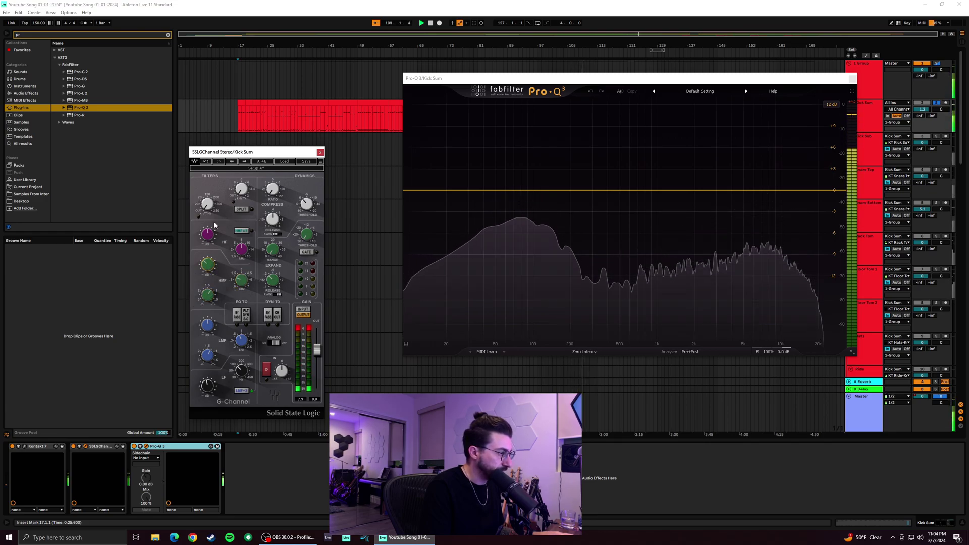
left_click_drag(209, 236, 210, 227)
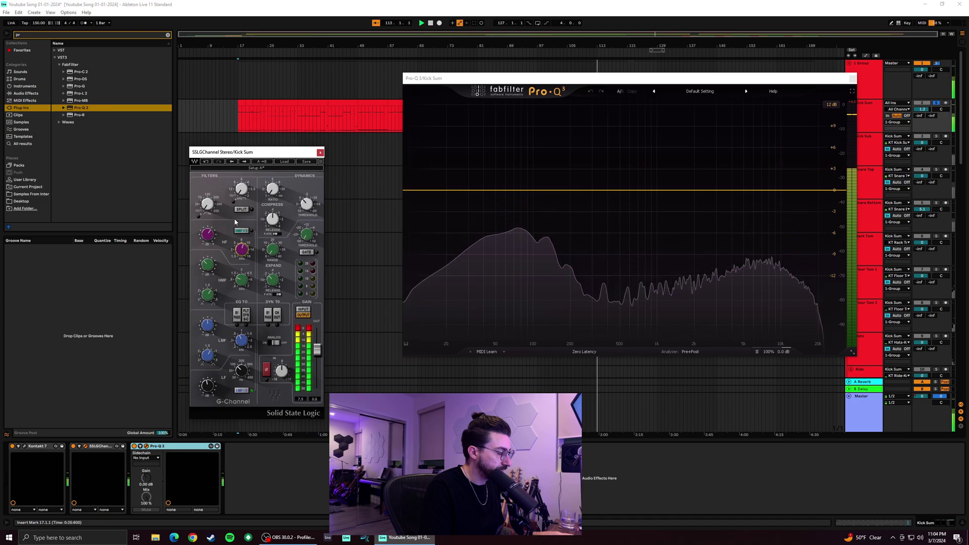
left_click_drag(208, 205, 208, 209)
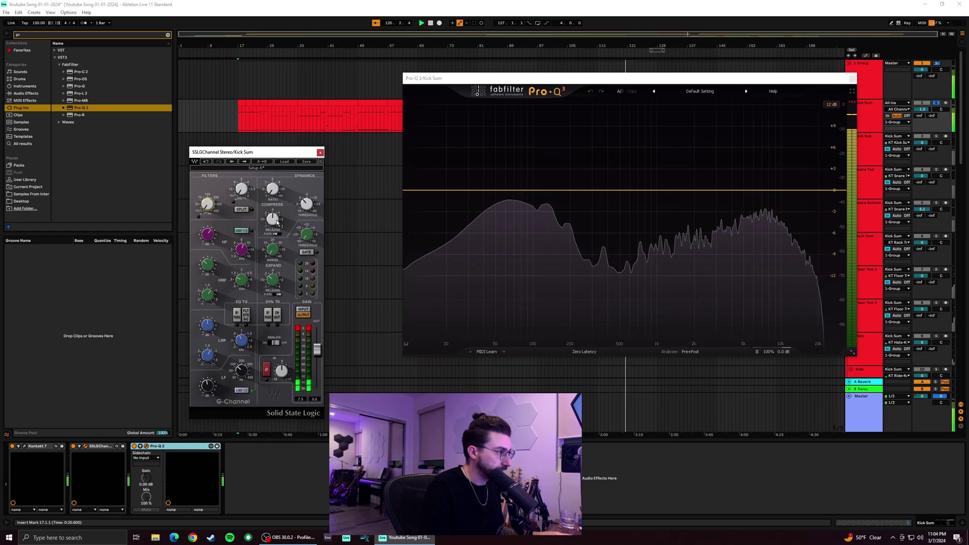
Fine-tune the compressor's ratio and threshold on the kick's SSL G-Channel, and close its window
mouse_move(272, 190)
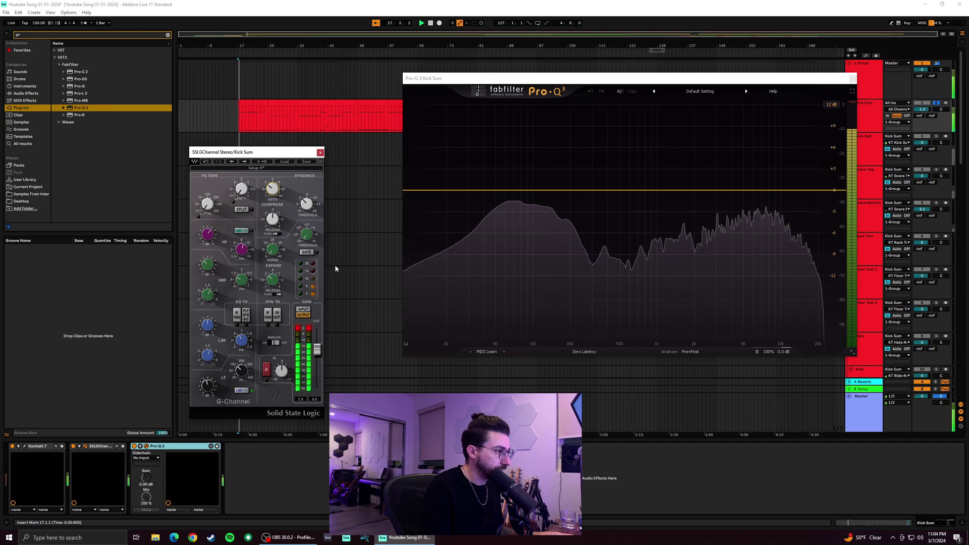
left_click_drag(276, 195, 276, 193)
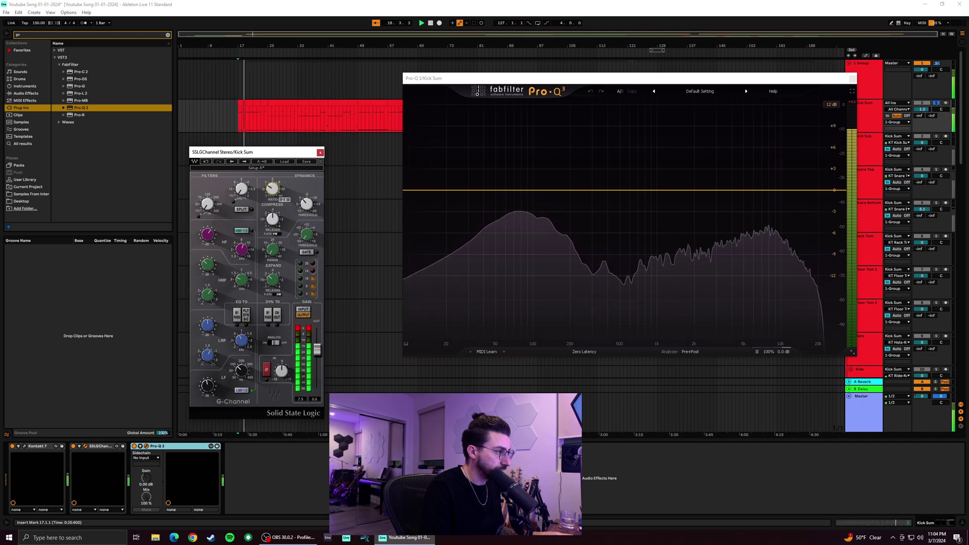
mouse_move(308, 203)
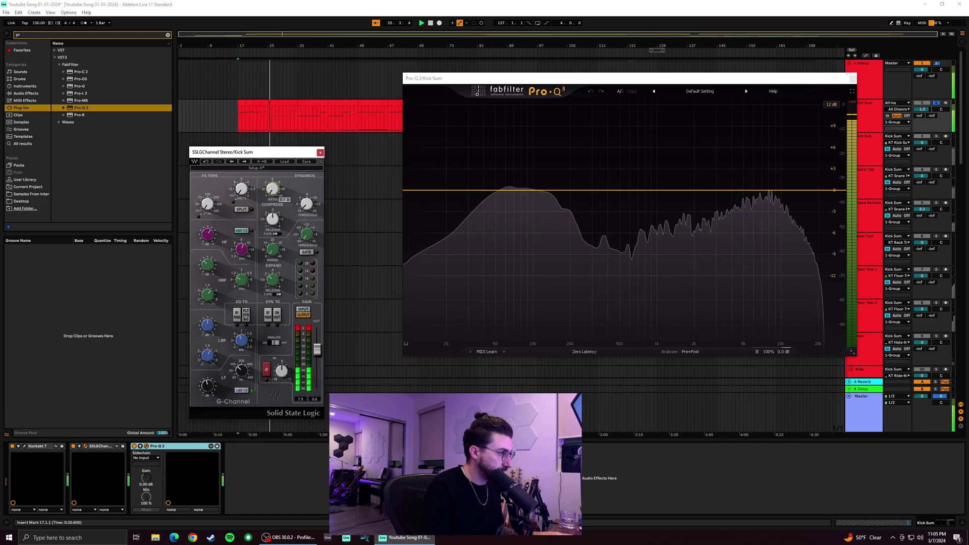
left_click(321, 153)
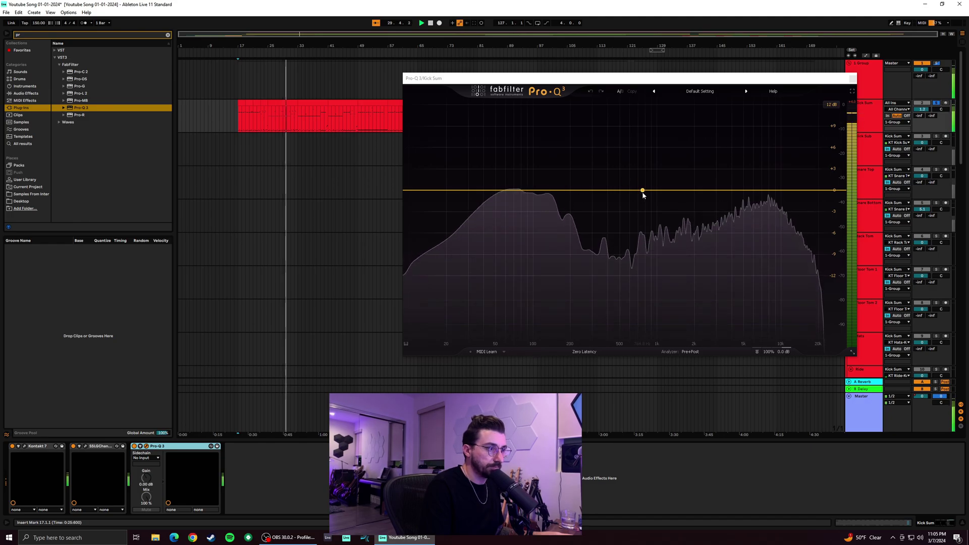
Reopen the kick's SSL G-Channel, adjust the expander's range and threshold and the trim, and close the window
left_click(84, 446)
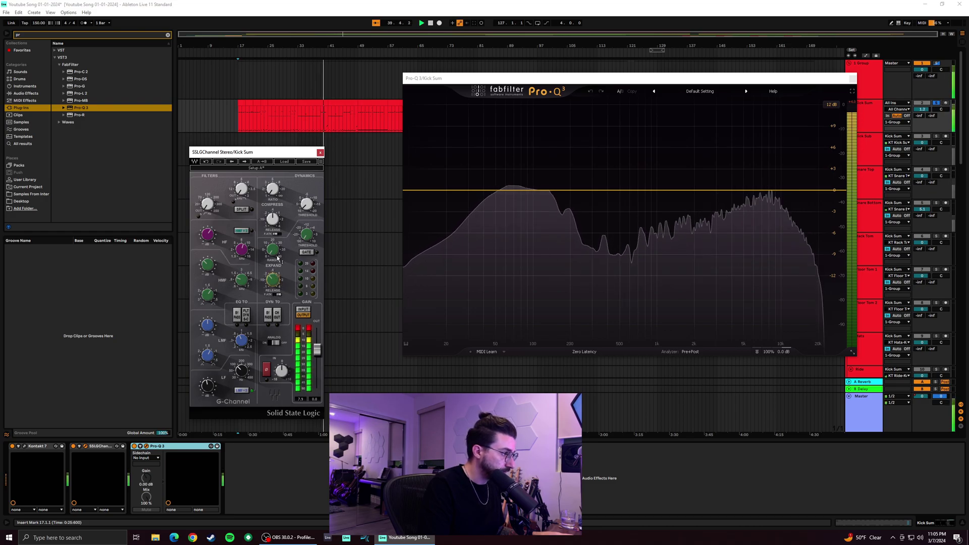
mouse_move(306, 234)
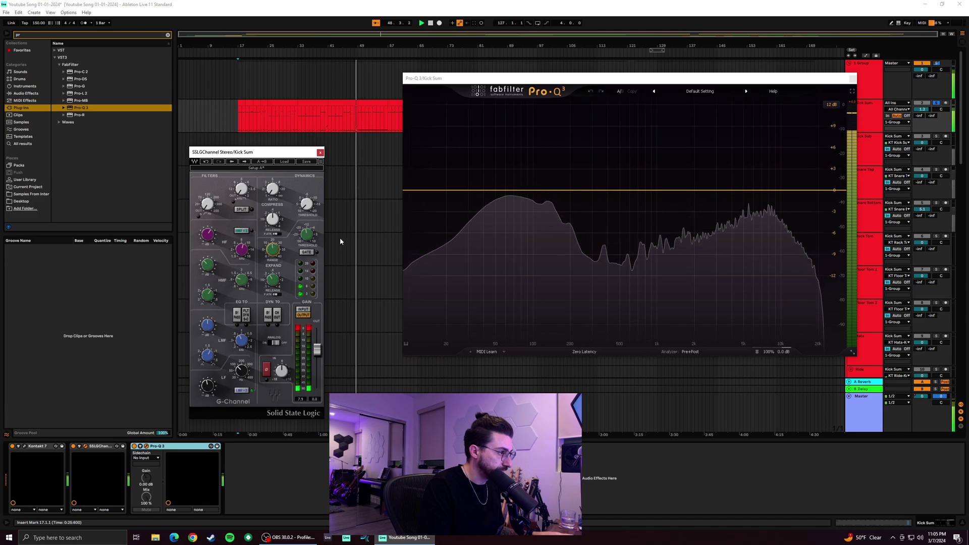
left_click_drag(307, 234, 307, 232)
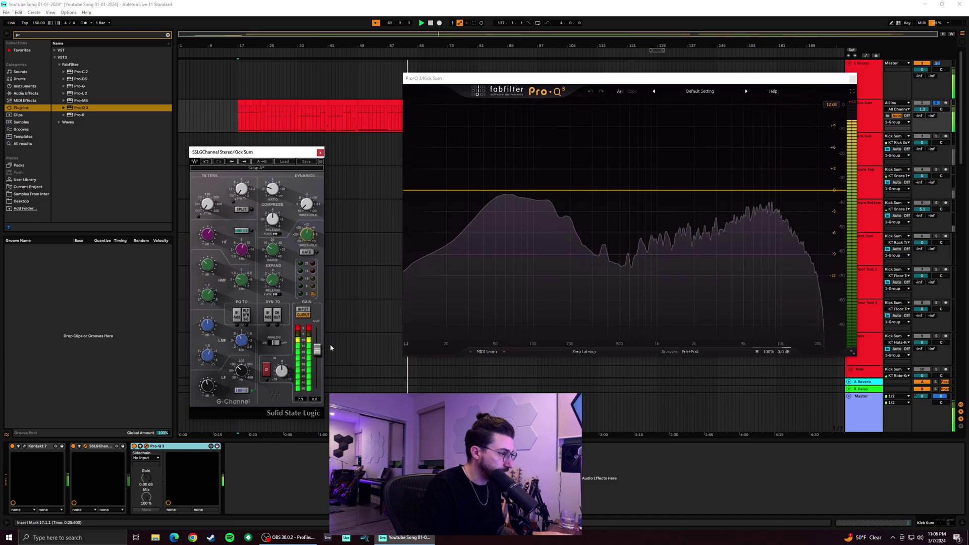
left_click_drag(285, 374, 285, 363)
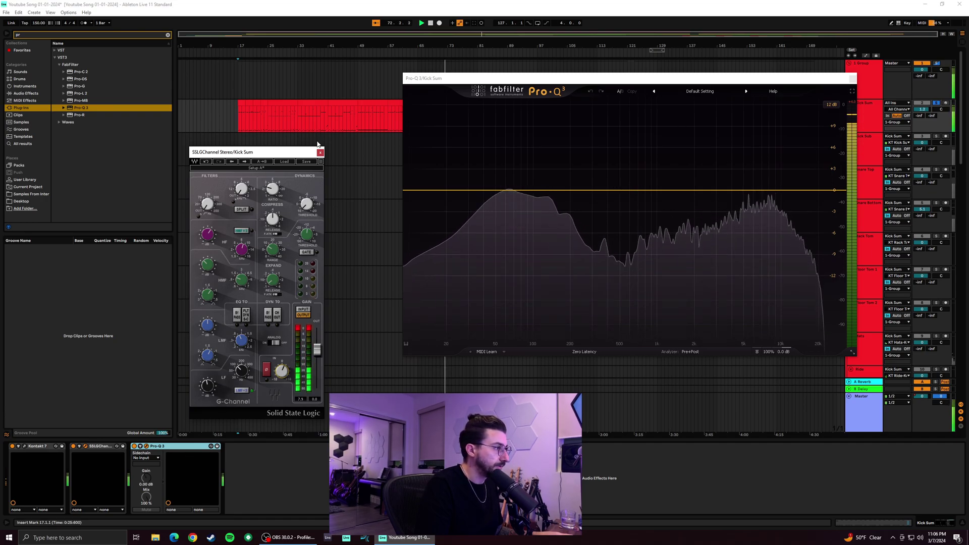
left_click(320, 152)
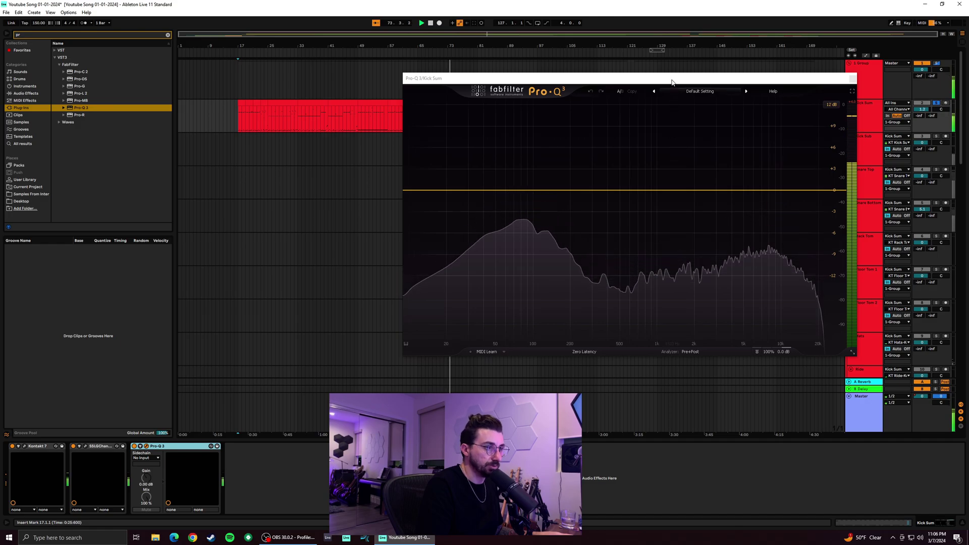
Add two bell cuts to the kick in Pro-Q 3: about -2.8 dB at 138 Hz and about -4.9 dB at 911 Hz
left_click_drag(637, 191, 631, 214)
left_click_drag(559, 193, 565, 149)
right_click(590, 232)
left_click(633, 254)
left_click_drag(552, 312, 586, 362)
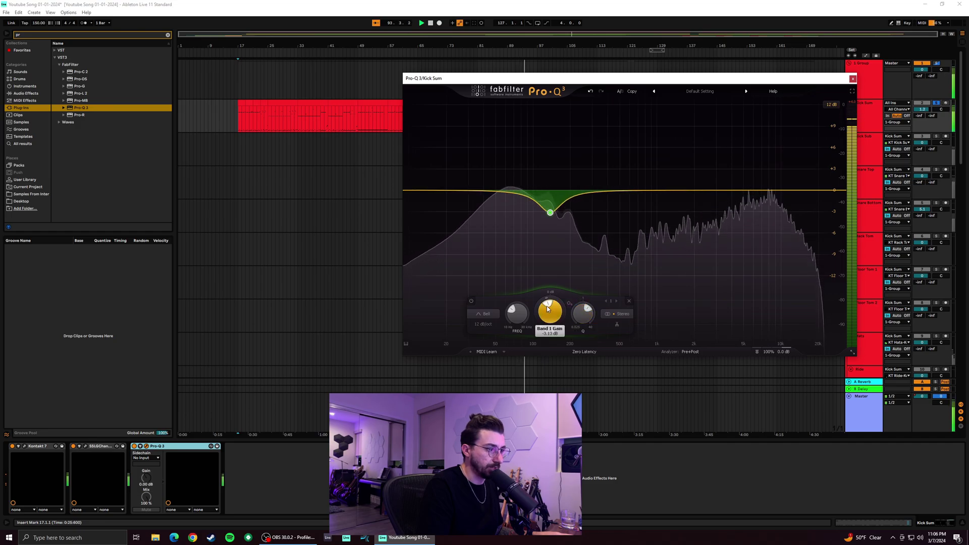
mouse_move(548, 310)
left_mouse_down()
mouse_move(540, 342)
mouse_move(541, 318)
left_mouse_up()
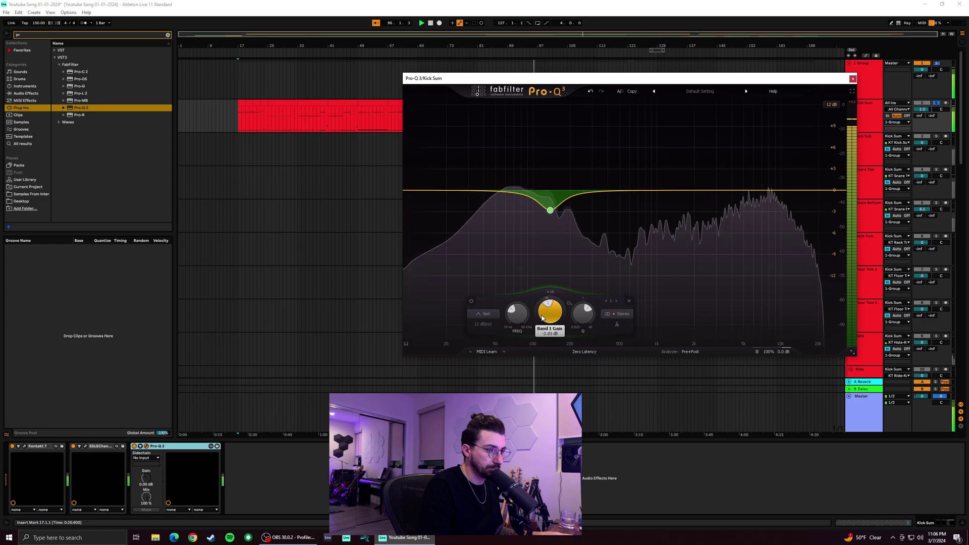
left_click_drag(652, 191, 652, 226)
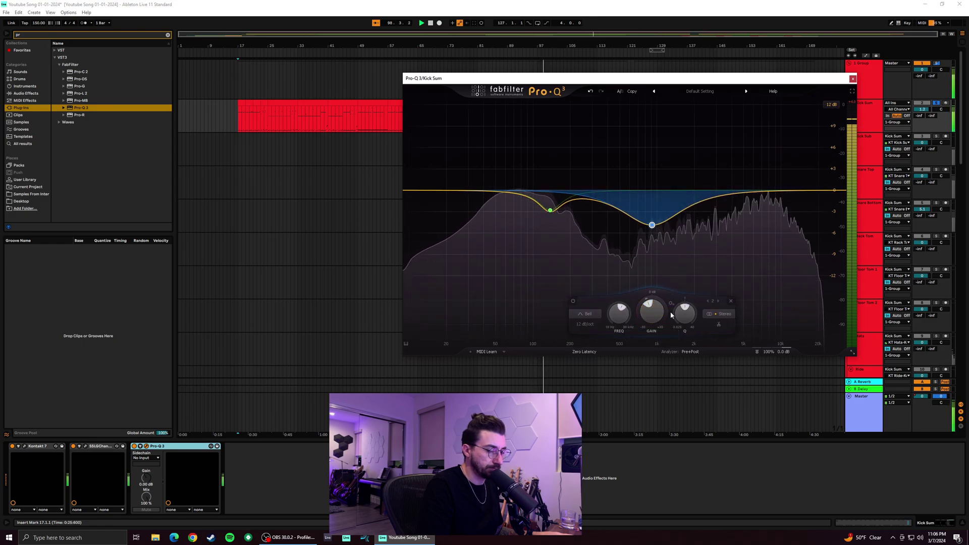
mouse_move(686, 318)
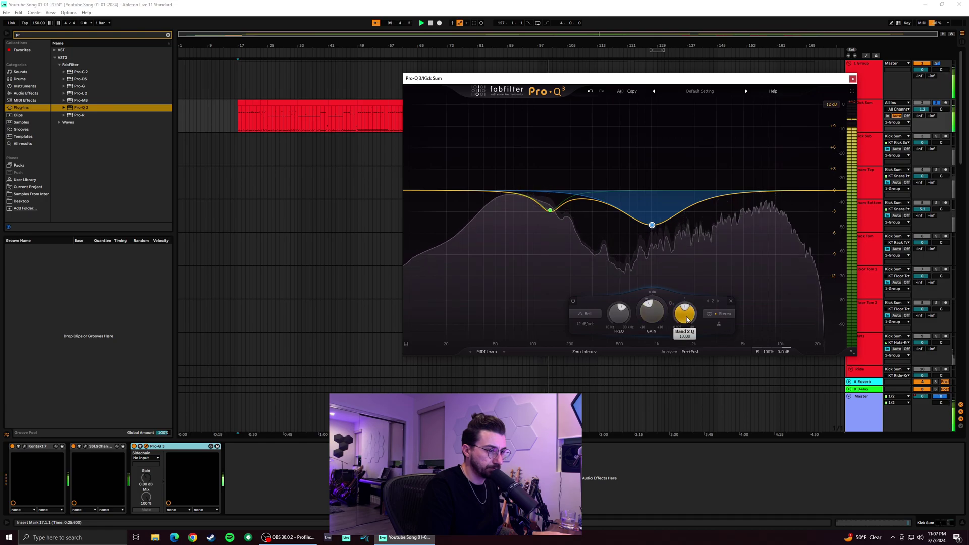
Add a low cut with a 96 dB/oct slope in the kick's Pro-Q 3 and raise its frequency from the sub range
left_click_drag(427, 192, 427, 210)
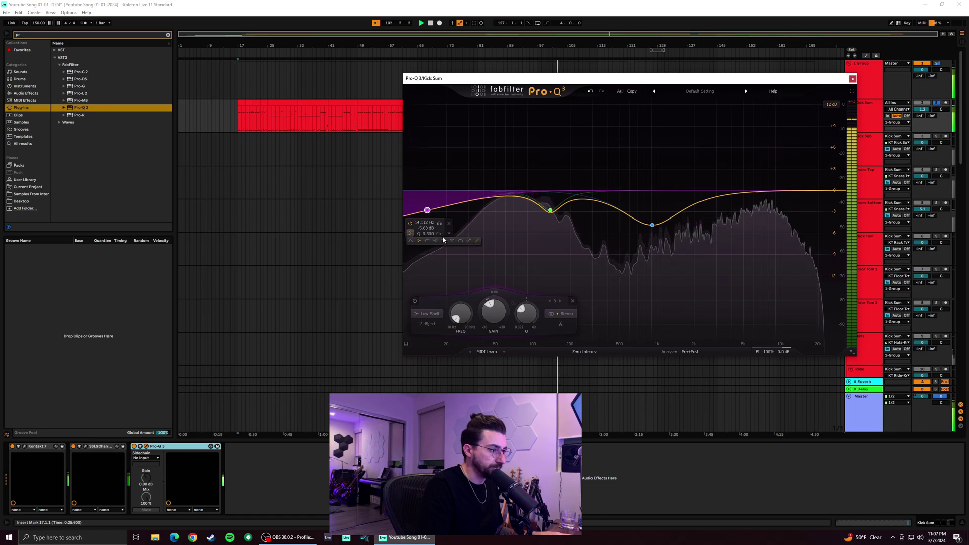
left_click(427, 241)
left_click(430, 249)
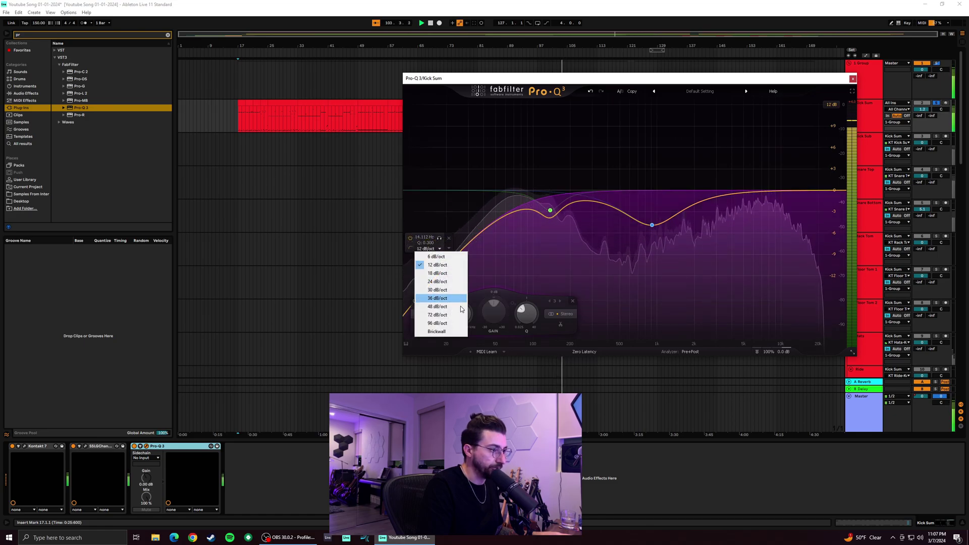
left_click(437, 332)
left_click(428, 179)
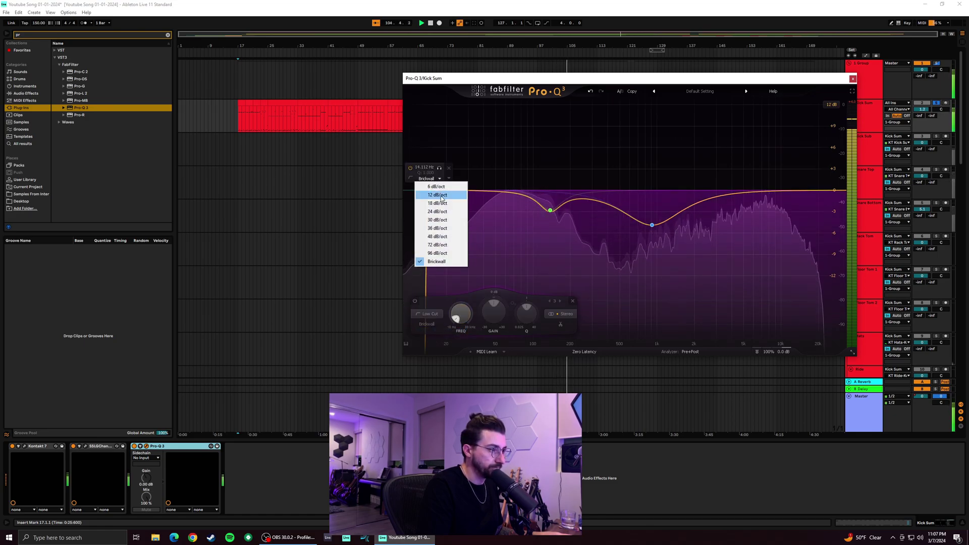
left_click(437, 253)
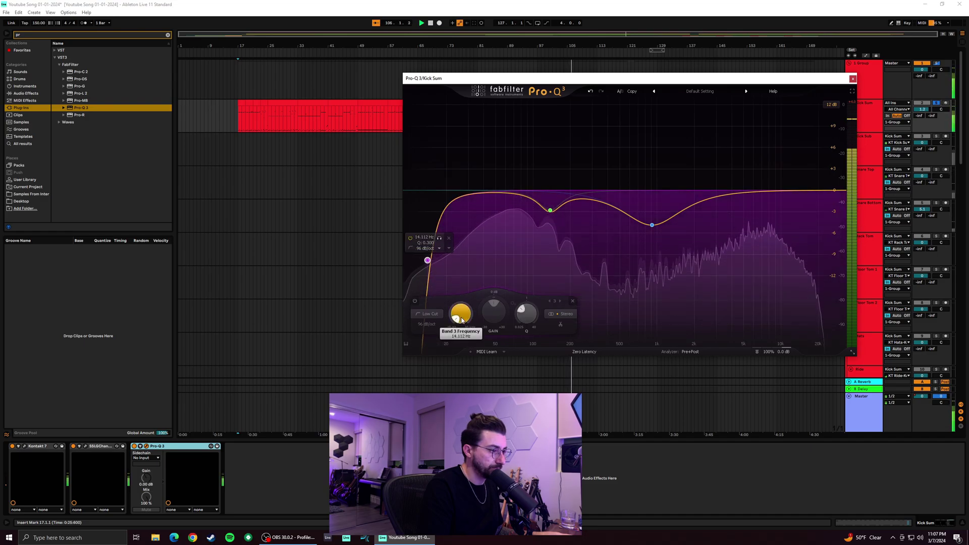
left_click_drag(460, 320, 461, 307)
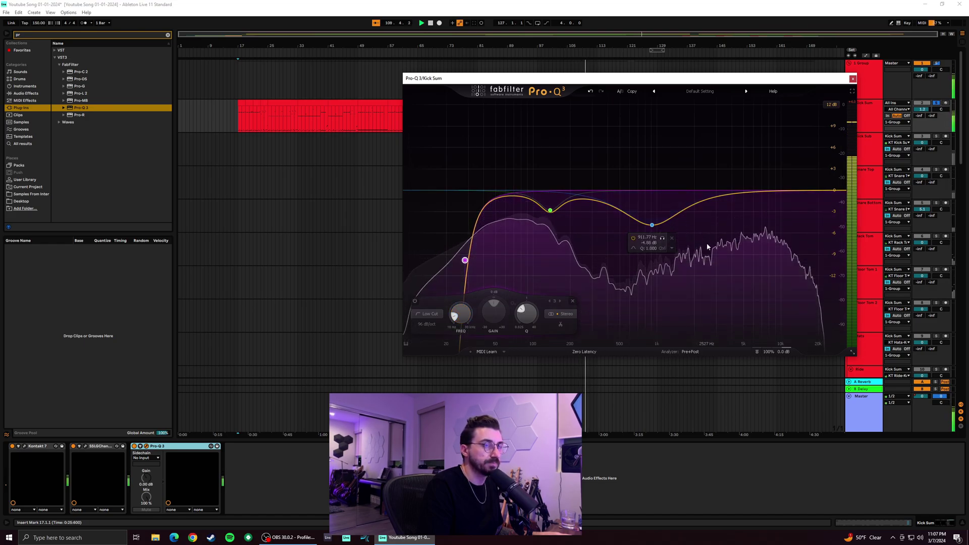
Audition the midrange bell band, shift it to a lower frequency with a gentler cut, and close Pro-Q 3
left_click(663, 239)
mouse_move(663, 241)
left_mouse_down()
mouse_move(738, 241)
mouse_move(626, 247)
mouse_move(647, 248)
left_mouse_up()
left_click_drag(636, 313, 638, 287)
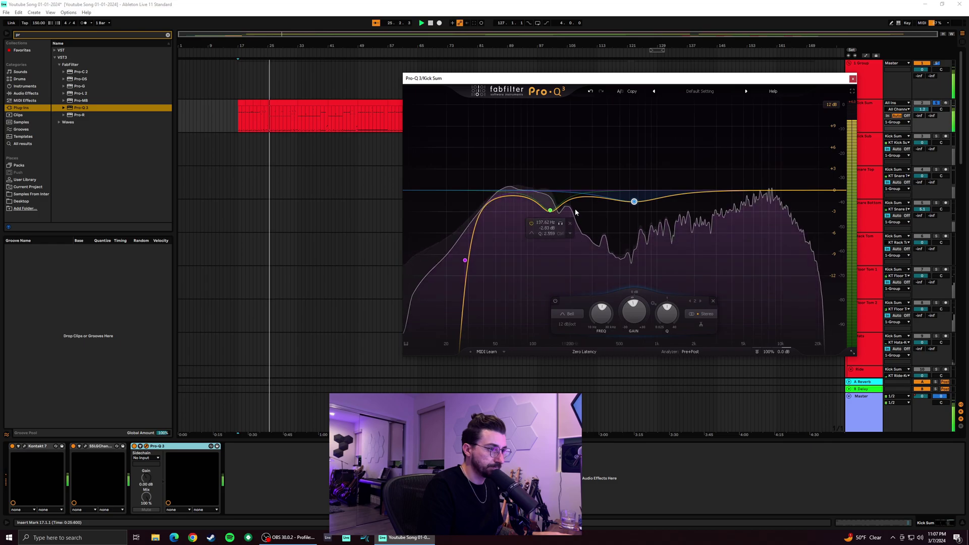
mouse_move(554, 216)
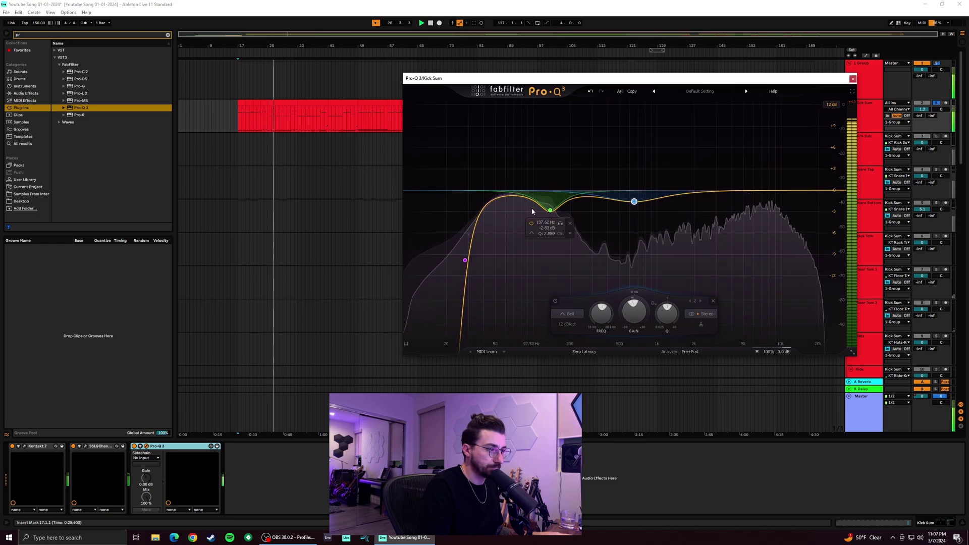
left_click(853, 79)
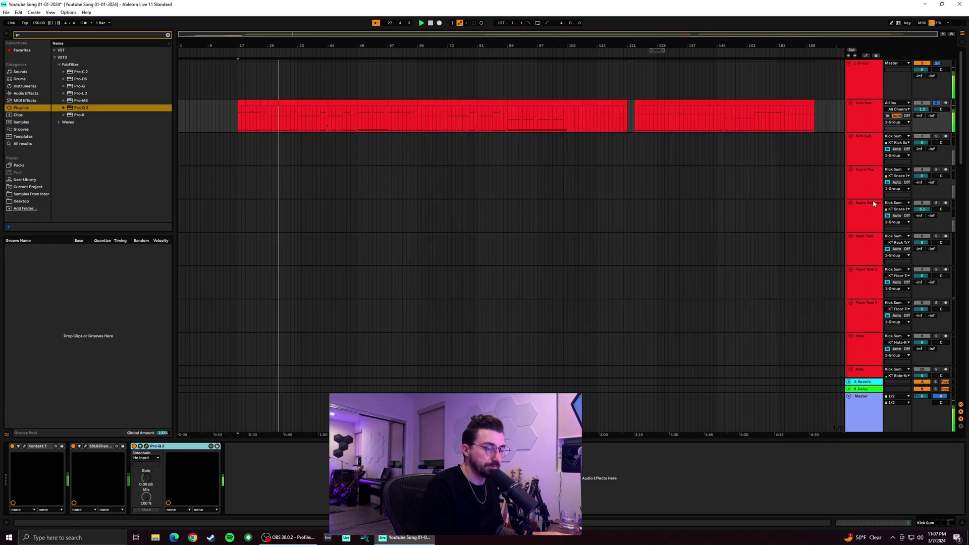
Add a Pro-C 2 compressor after Pro-Q 3 on the Kick Sum track and set its style to Classic
left_click(292, 485)
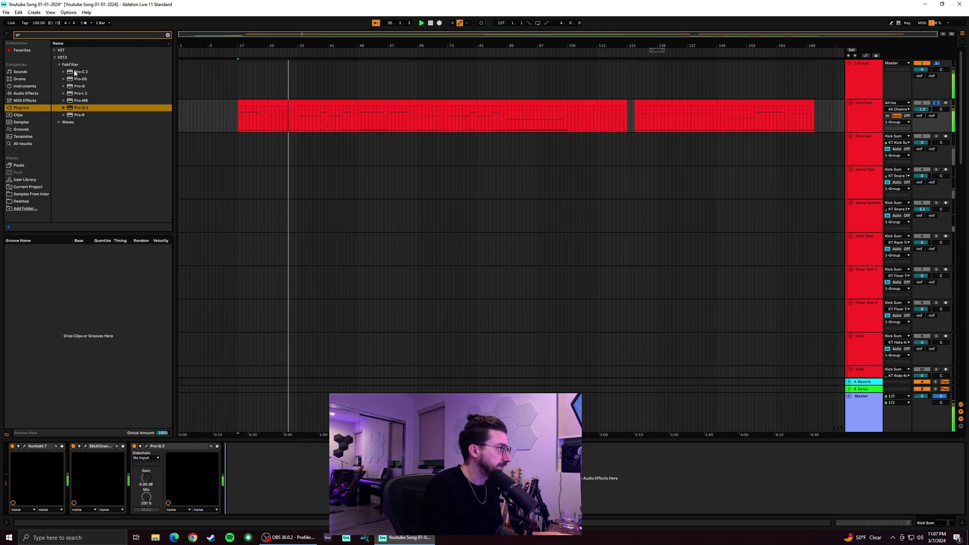
left_click_drag(73, 72, 92, 79)
left_click_drag(275, 471, 279, 479)
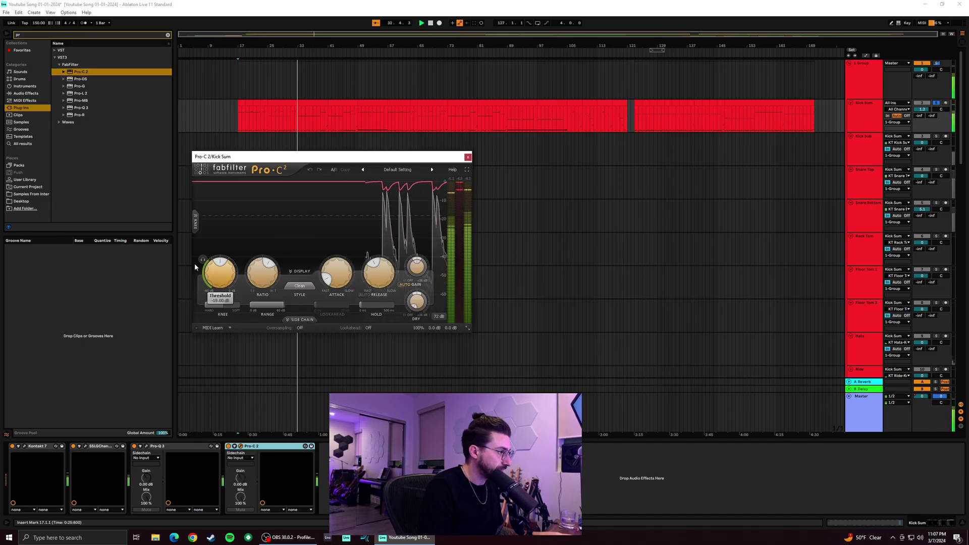
left_click(300, 286)
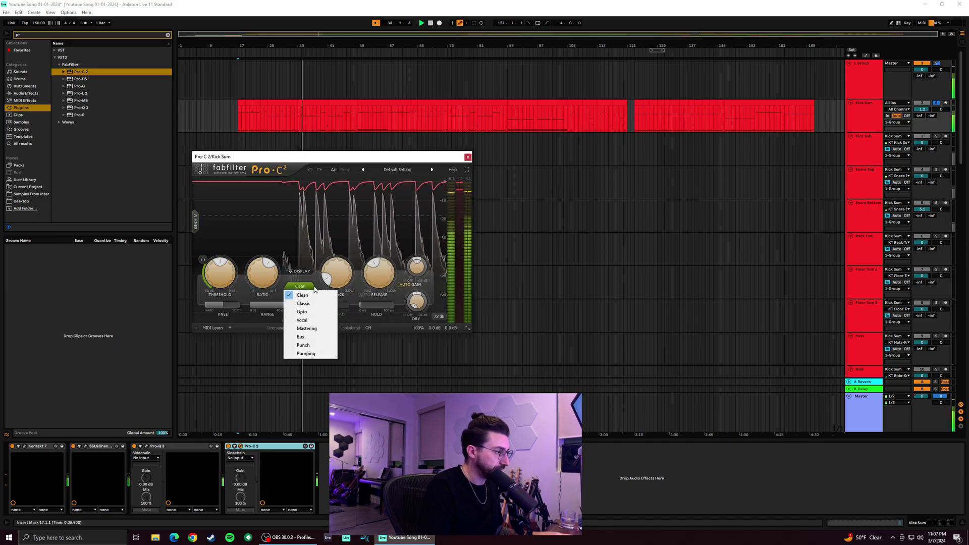
left_click(318, 304)
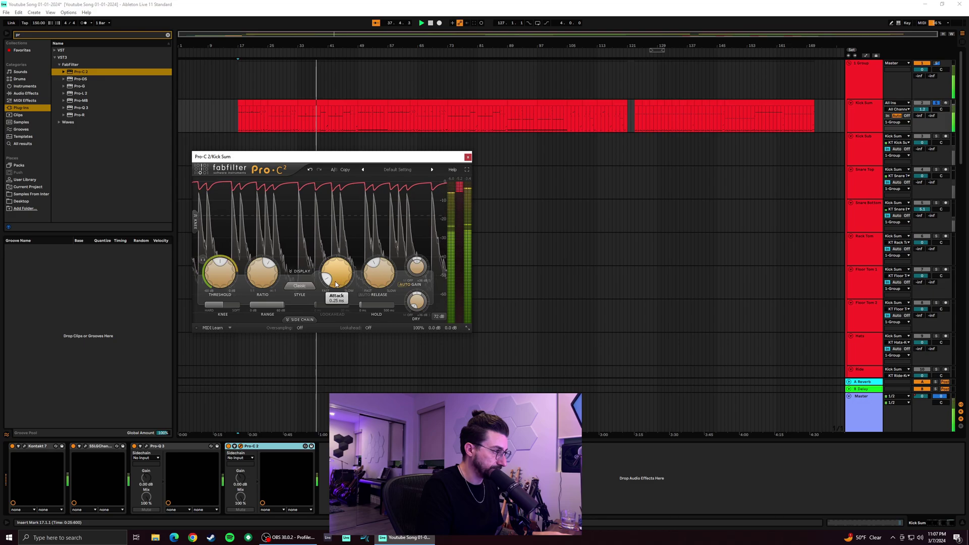
Replay the kick pattern and shorten the Pro-C 2 release to about 267 ms
mouse_move(376, 275)
left_mouse_down()
mouse_move(376, 240)
mouse_move(362, 267)
left_mouse_up()
key("space")
key("space")
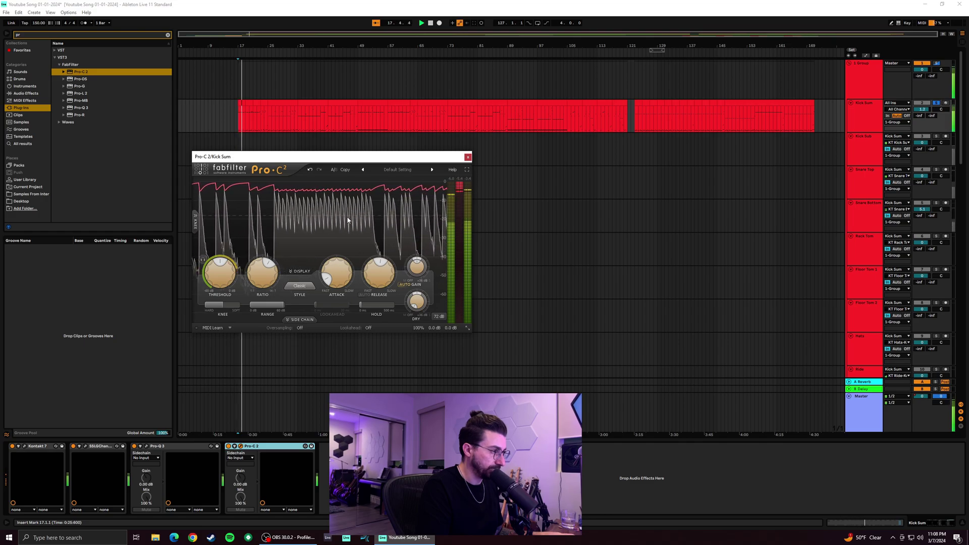
mouse_move(385, 282)
left_click_drag(385, 282, 388, 282)
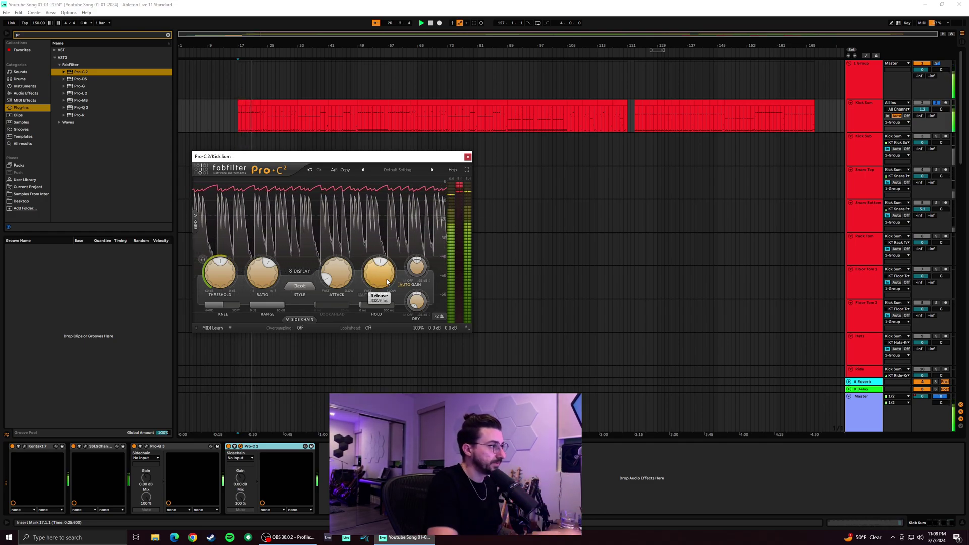
left_click(273, 115)
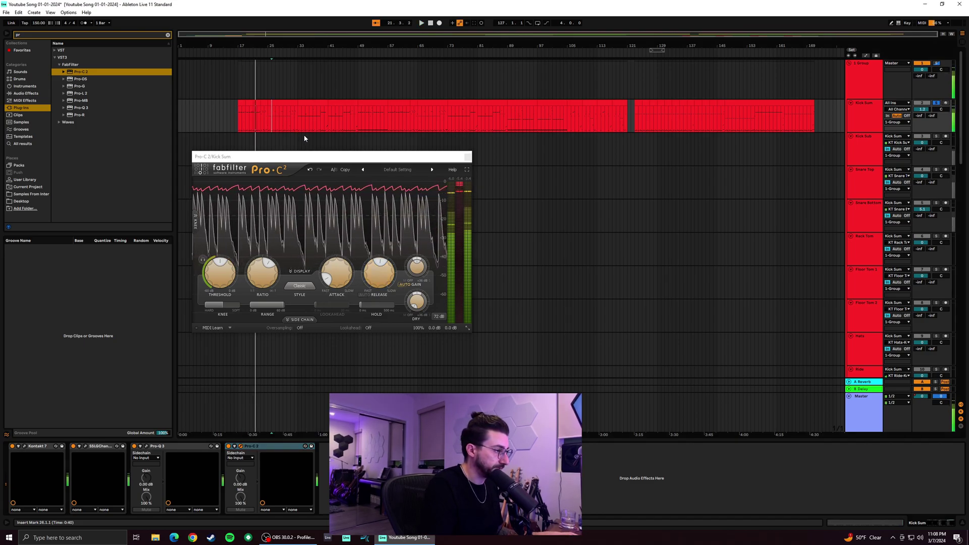
mouse_move(382, 289)
left_click_drag(382, 289, 380, 296)
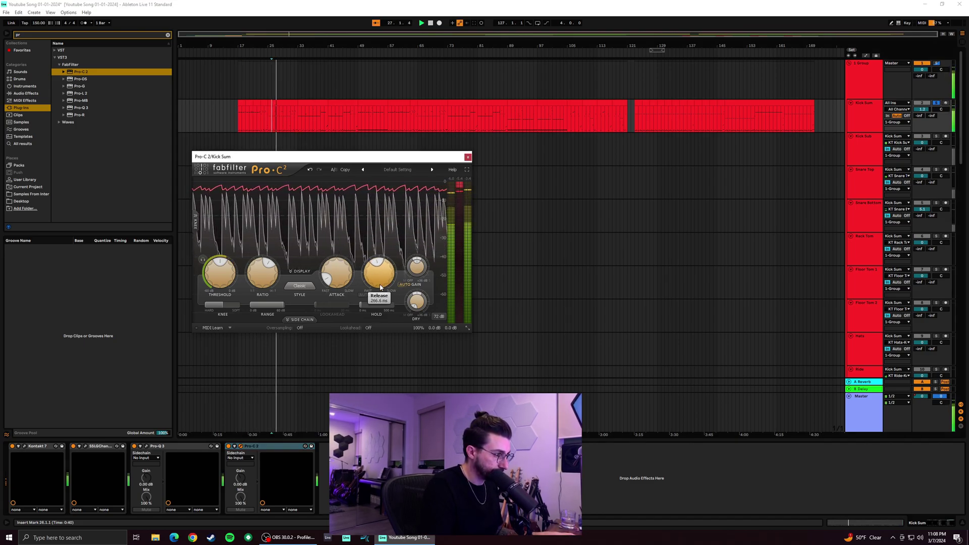
Play the kick from bar 49 and shorten the Pro-C 2 release further
key("plus")
key("plus")
key("plus")
key("plus")
key("plus")
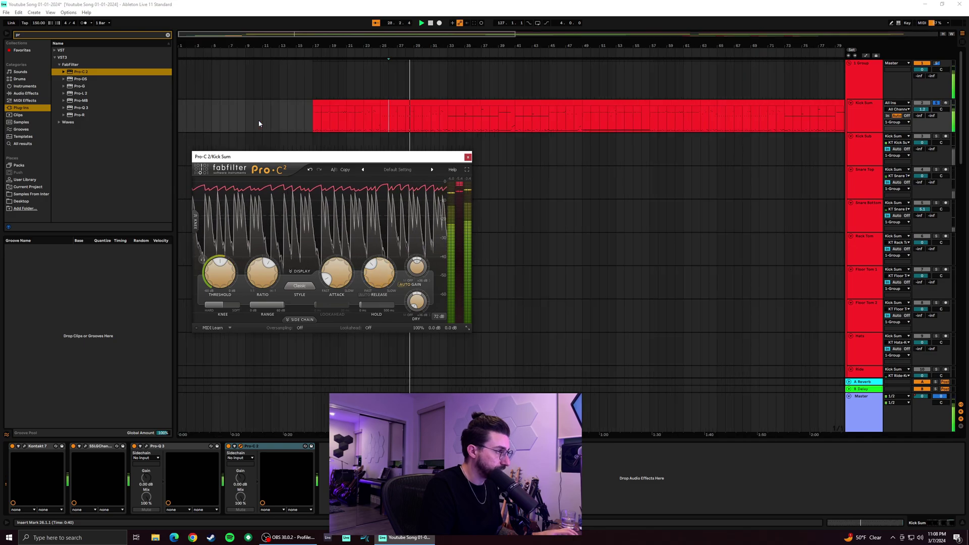
key("minus")
key("minus")
key("minus")
key("minus")
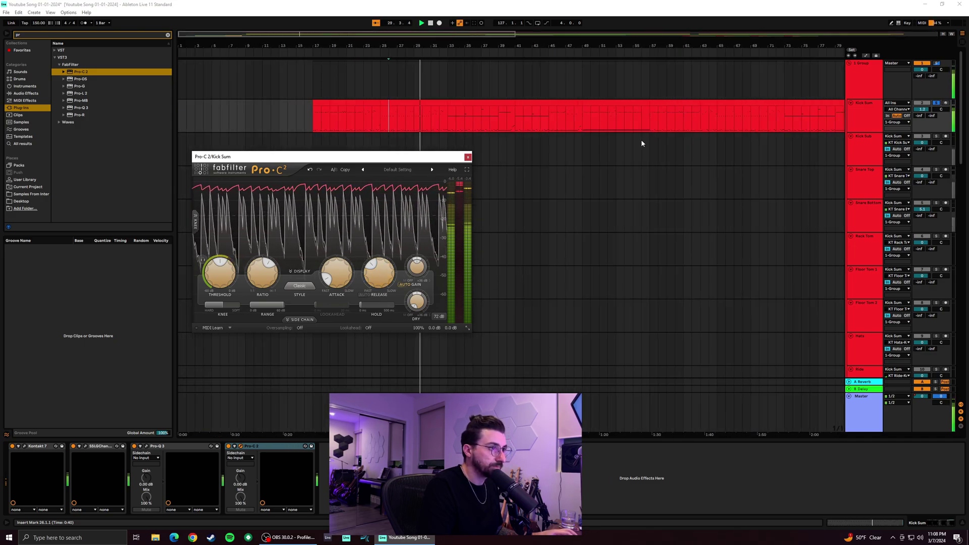
left_click(556, 124)
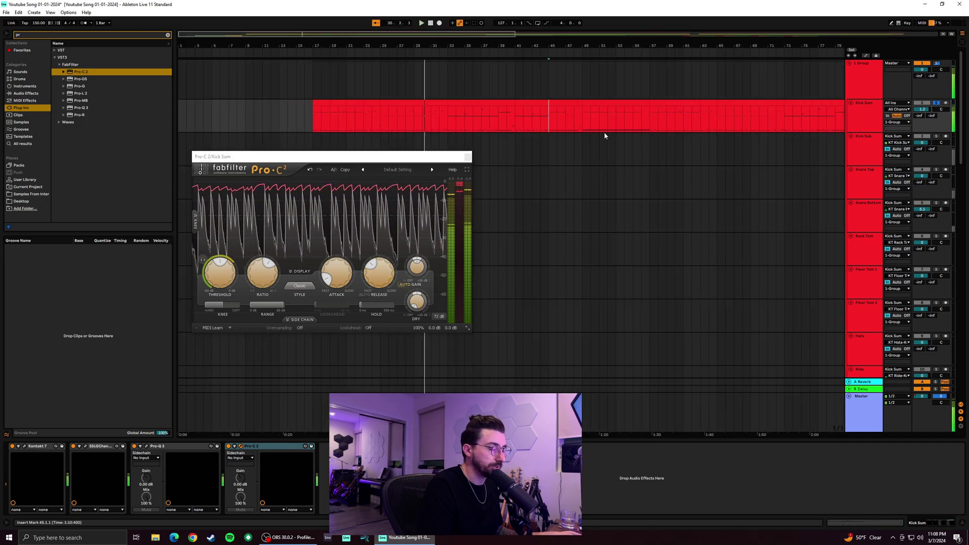
left_click(543, 125)
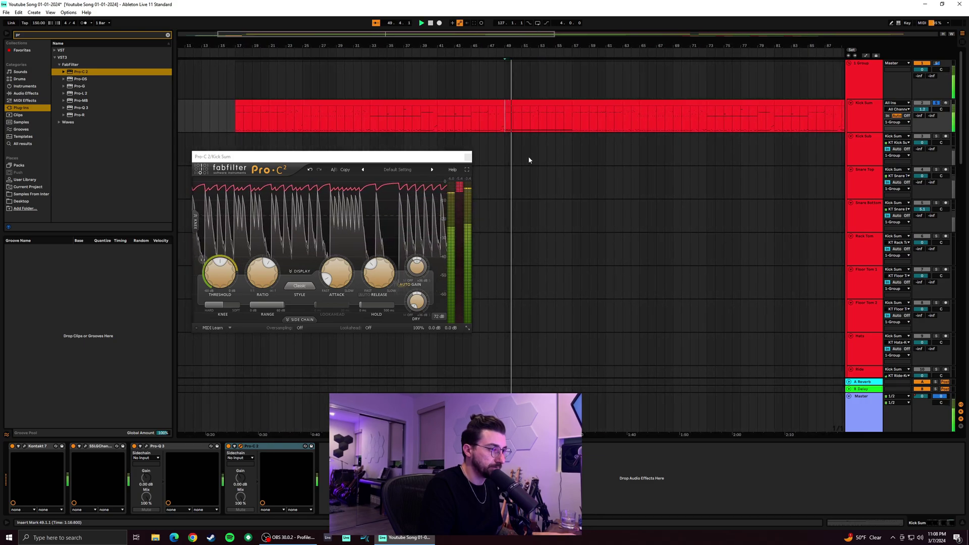
mouse_move(379, 273)
left_mouse_down()
mouse_move(384, 235)
mouse_move(371, 288)
mouse_move(372, 280)
left_mouse_up()
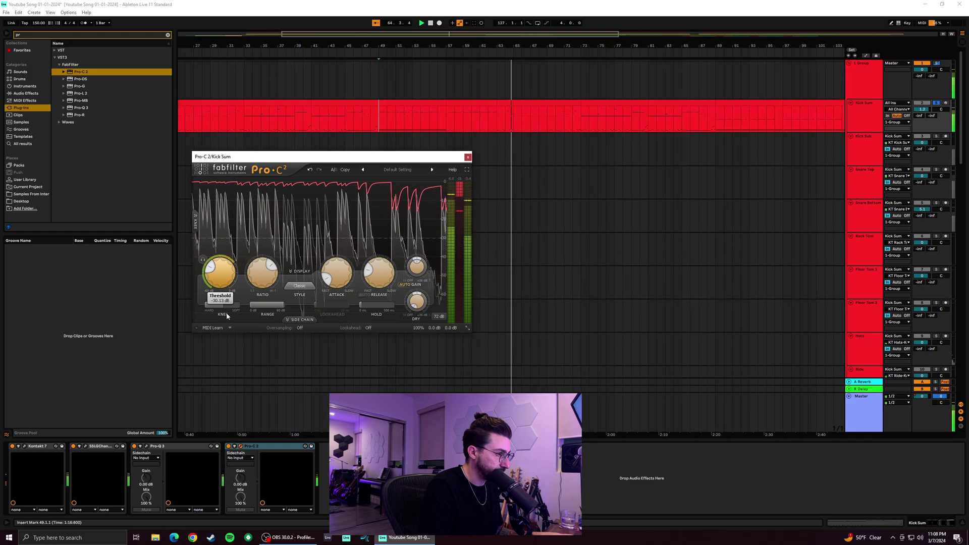
Audition a low Pro-C 2 threshold on the kick, raise it for lighter compression, and close the compressor window
left_click_drag(227, 316, 226, 314)
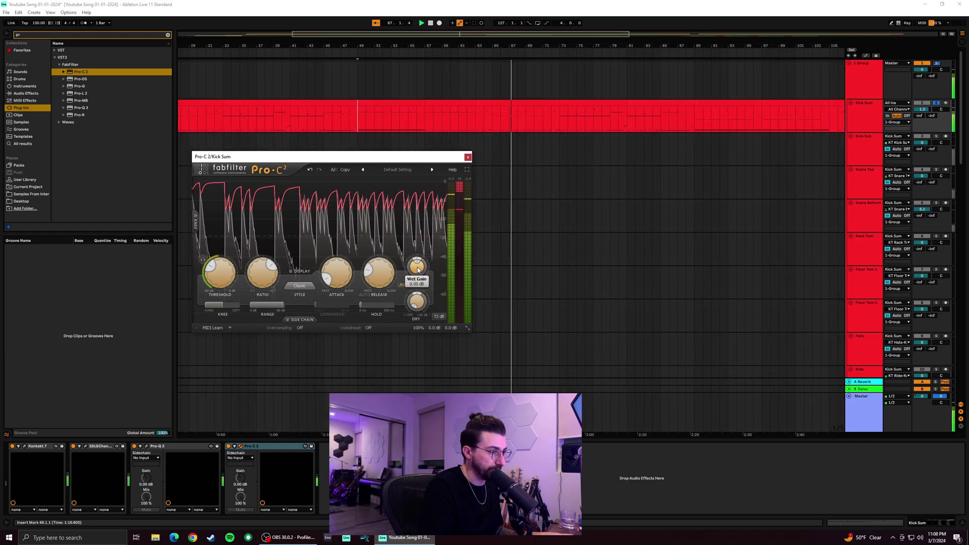
mouse_move(212, 273)
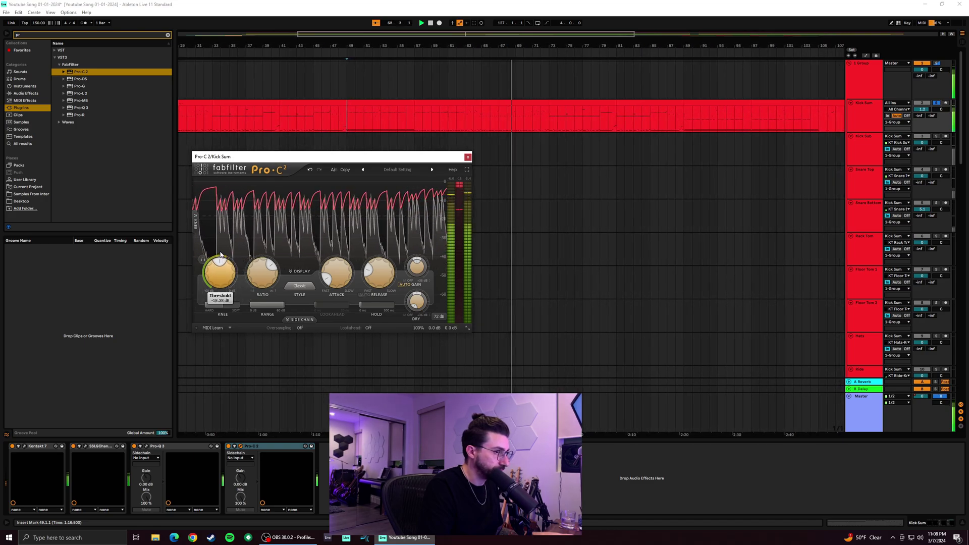
left_click_drag(220, 255, 221, 252)
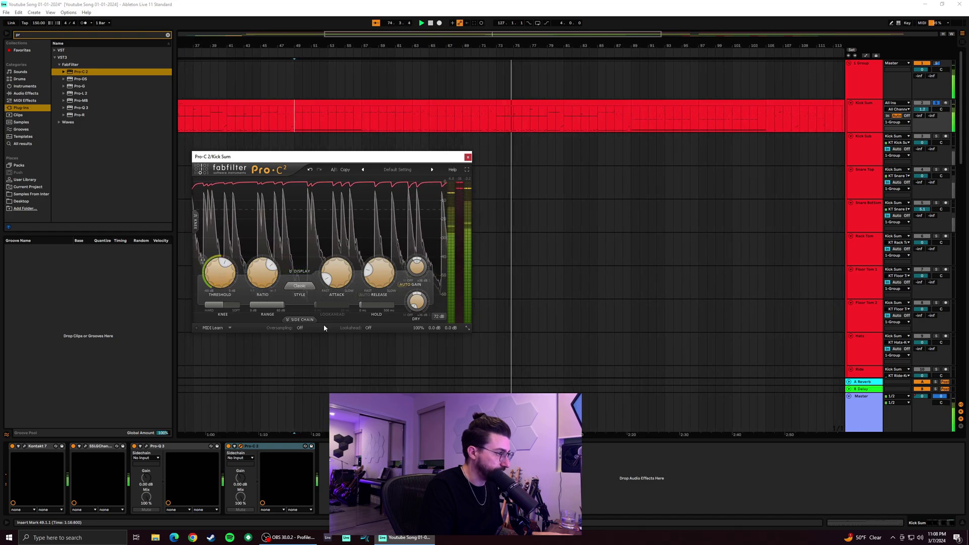
left_click(468, 158)
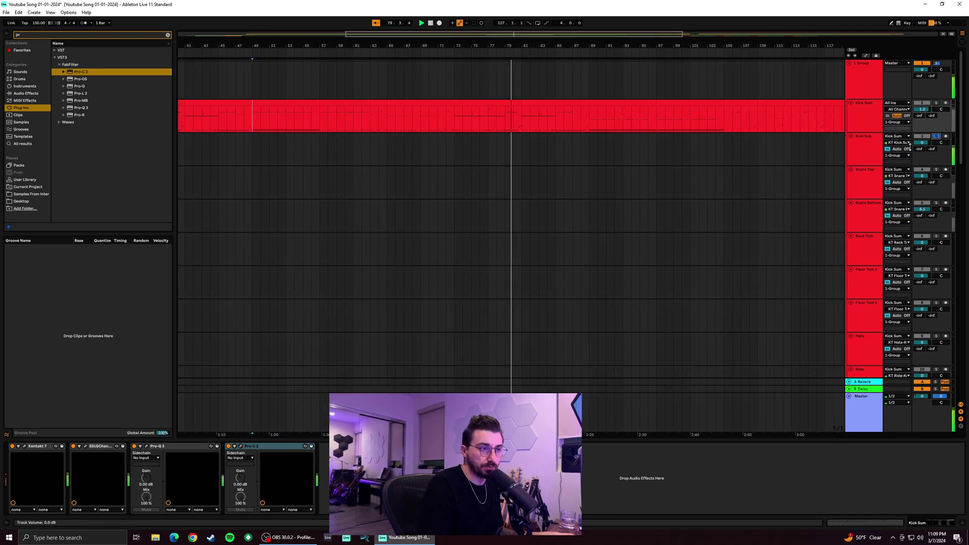
Copy the SSL G-Channel from the Kick Sum track to the Kick Sub track
left_click(860, 153)
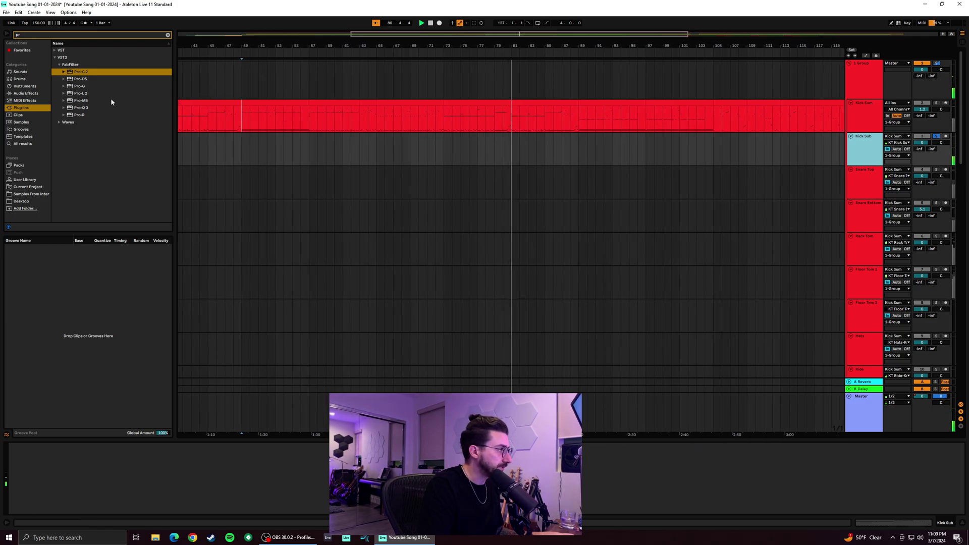
left_click(61, 64)
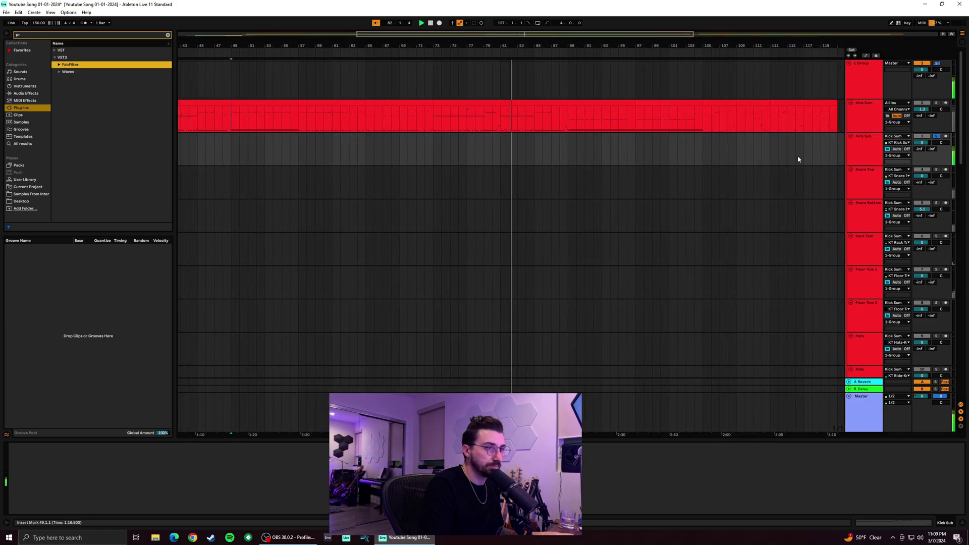
right_click(102, 447)
left_click(117, 458)
left_click(874, 156)
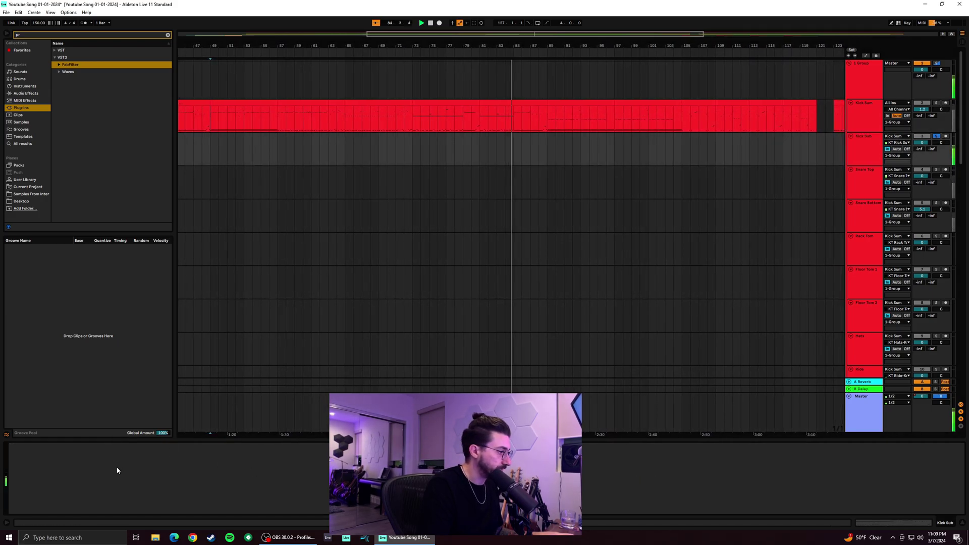
left_click(133, 471)
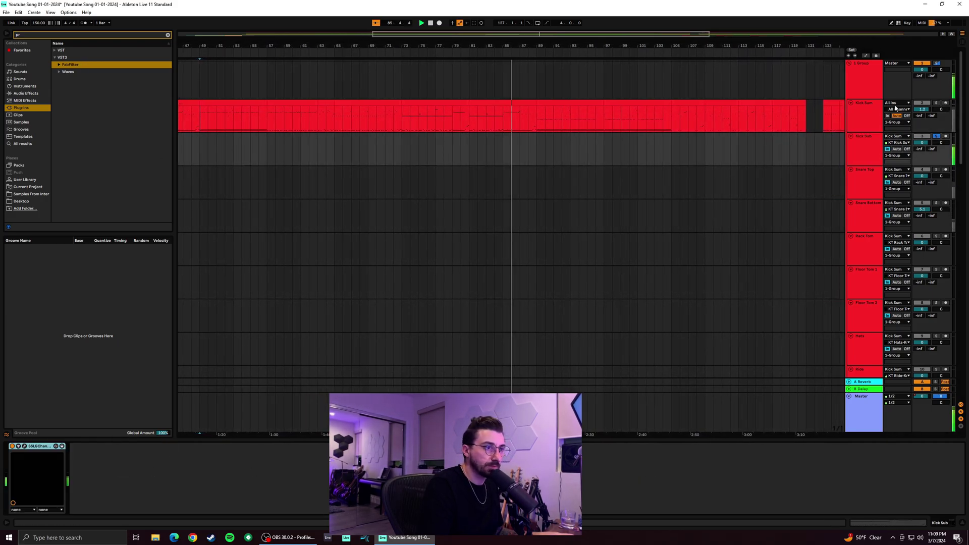
Copy Pro-Q 3 from the Kick Sum track and paste it after the SSL G-Channel on Kick Sub
left_click(880, 120)
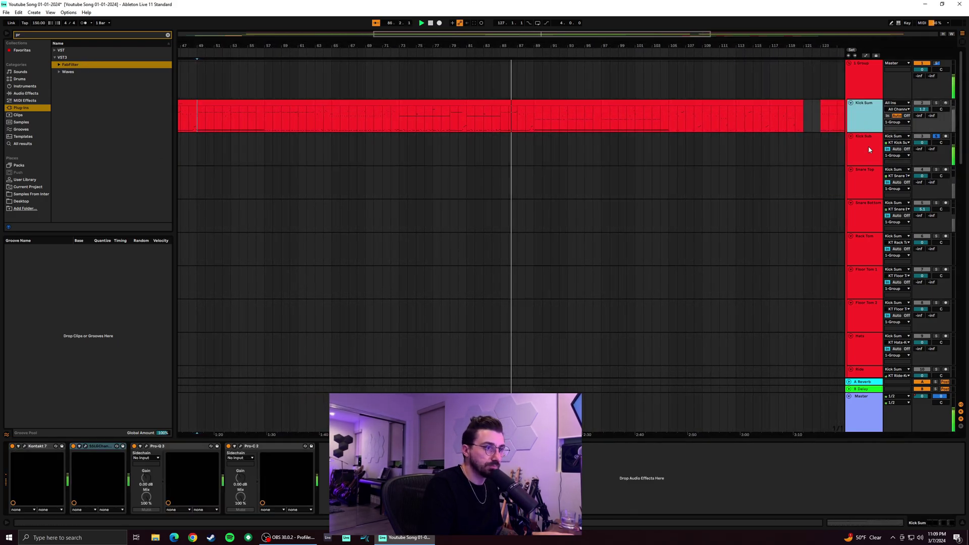
right_click(198, 447)
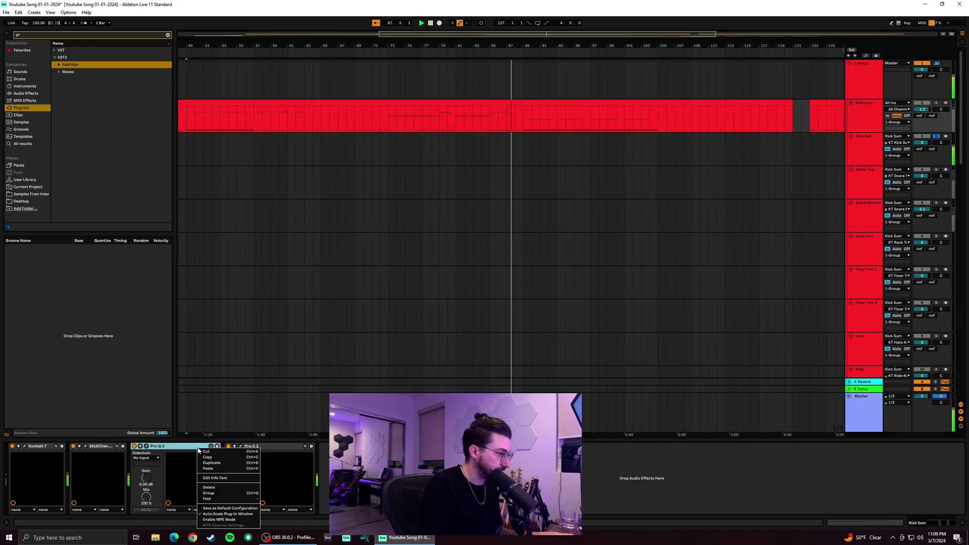
left_click(225, 458)
left_click(864, 147)
right_click(141, 477)
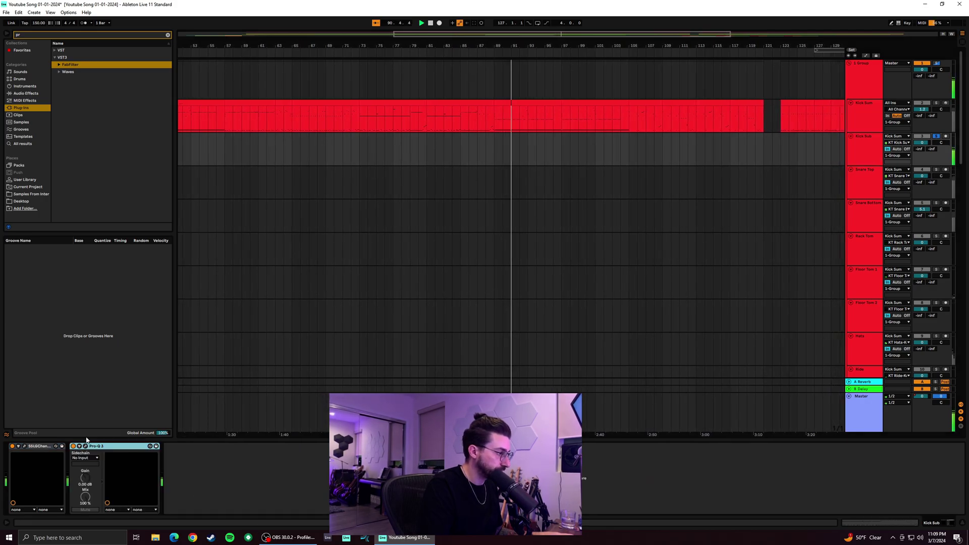
Open Kick Sub's Pro-Q 3 and SSL G-Channel, move the low bell cut to about -2.8 dB at 126 Hz, and close the SSL window
left_click(85, 446)
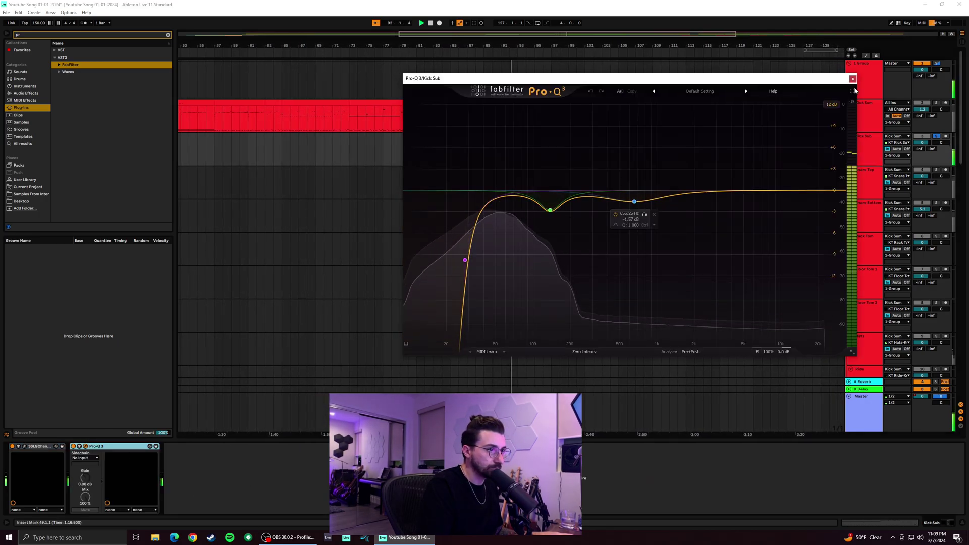
left_click(30, 450)
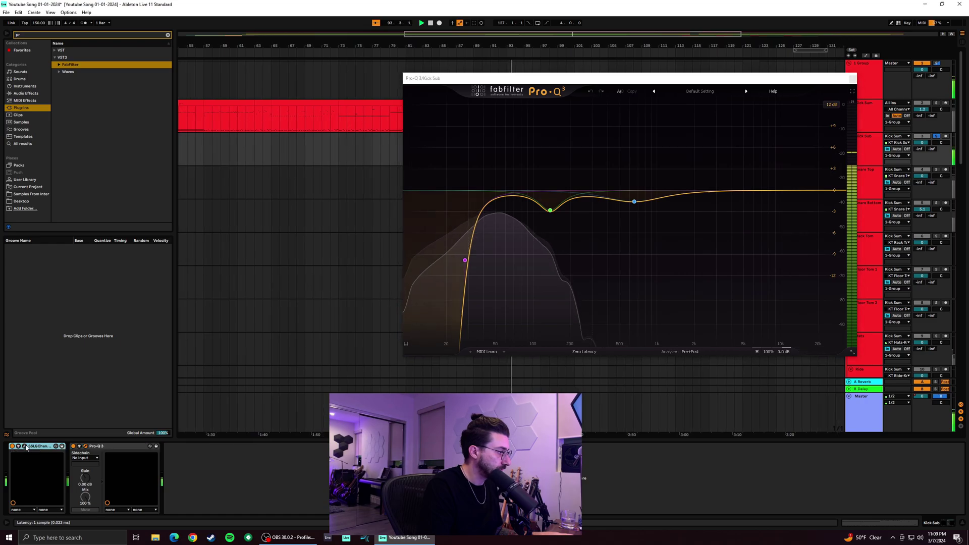
left_click(27, 448)
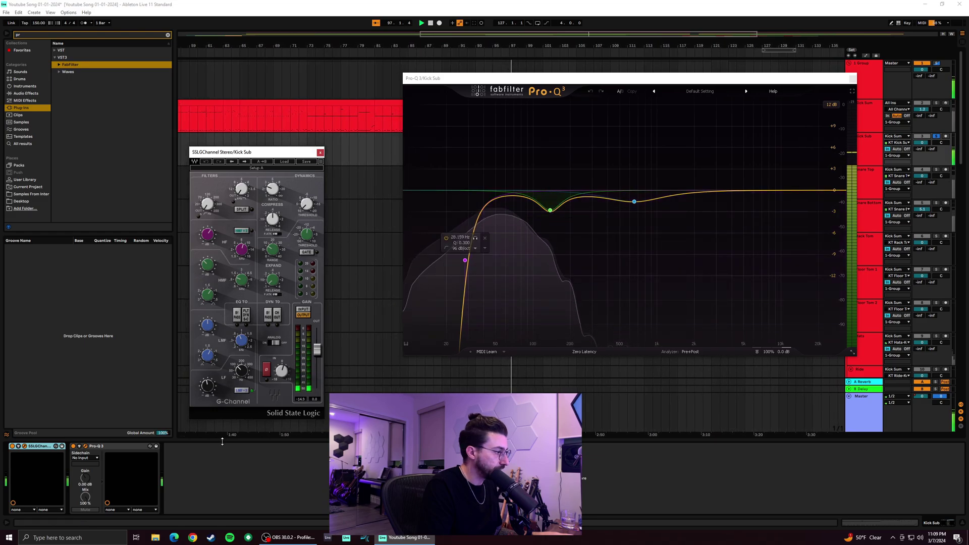
left_click(79, 449)
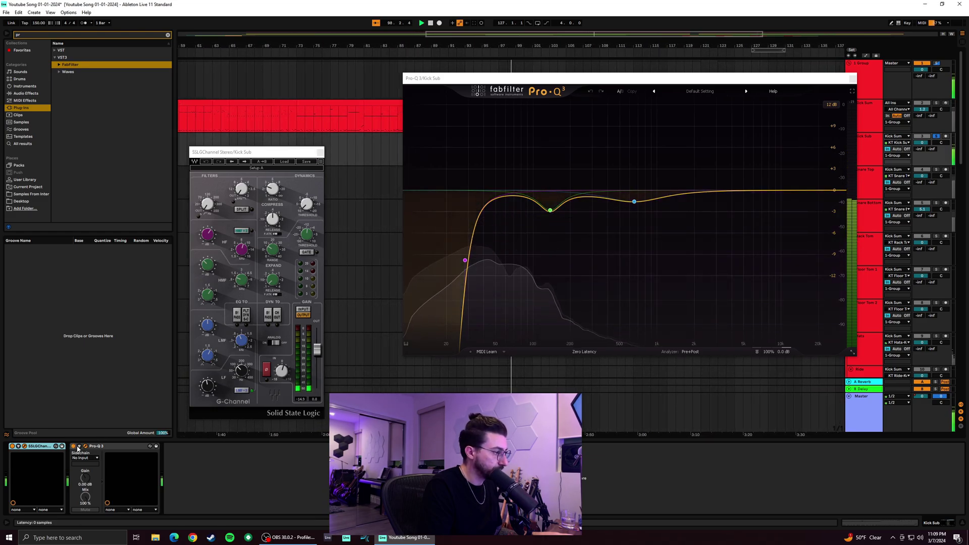
mouse_move(550, 210)
left_mouse_down()
mouse_move(547, 123)
mouse_move(520, 130)
mouse_move(488, 115)
mouse_move(427, 117)
mouse_move(601, 108)
mouse_move(558, 129)
mouse_move(557, 192)
mouse_move(548, 202)
left_mouse_up()
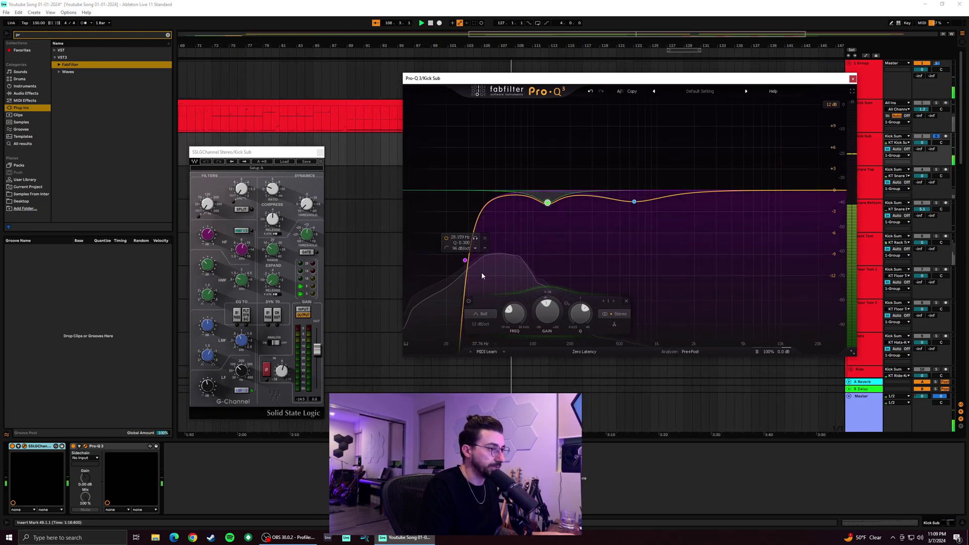
left_click_drag(547, 205, 544, 213)
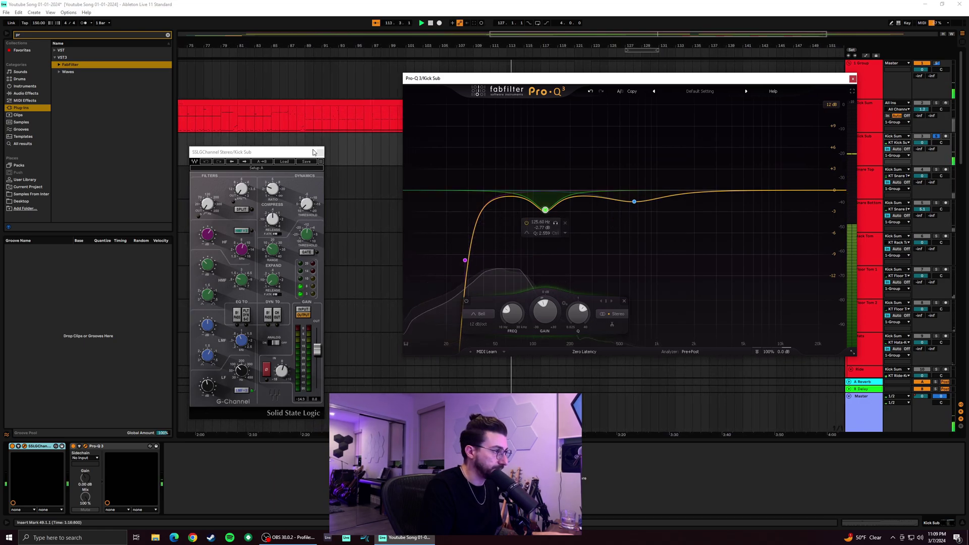
left_click(320, 152)
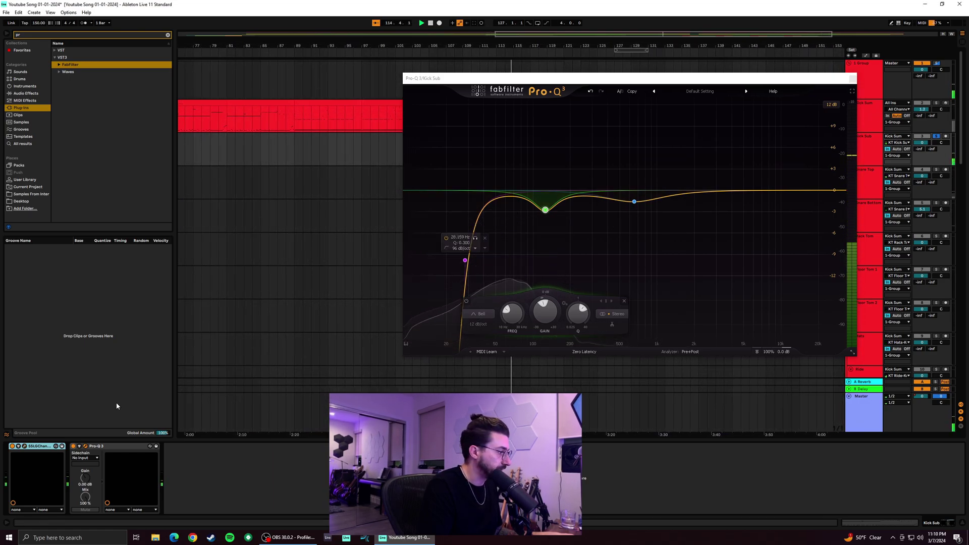
Compare Kick Sub with its SSL G-Channel bypassed and re-enabled, and close Pro-Q 3
left_click(12, 447)
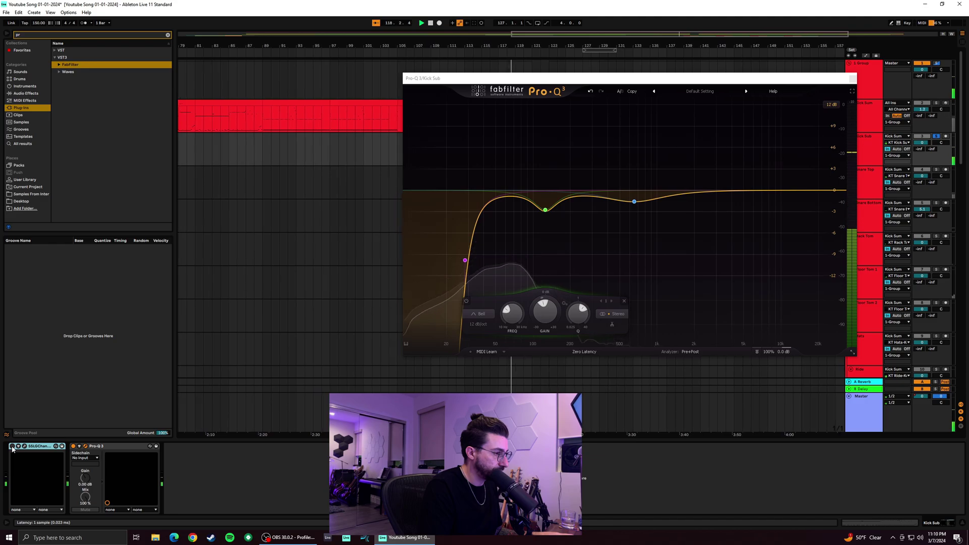
left_click(13, 447)
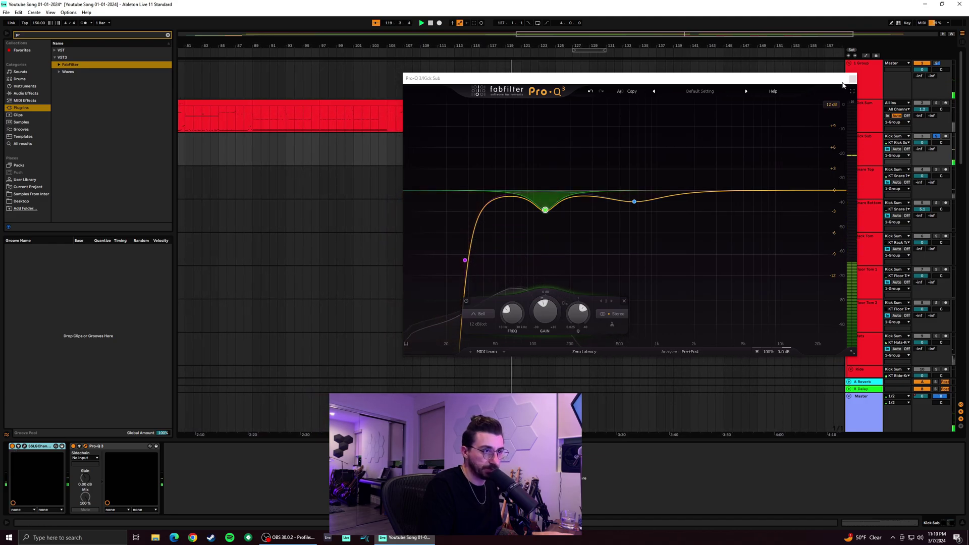
left_click(853, 79)
Check Kick Sub in and out of solo during playback, leaving its solo off
left_click(865, 187)
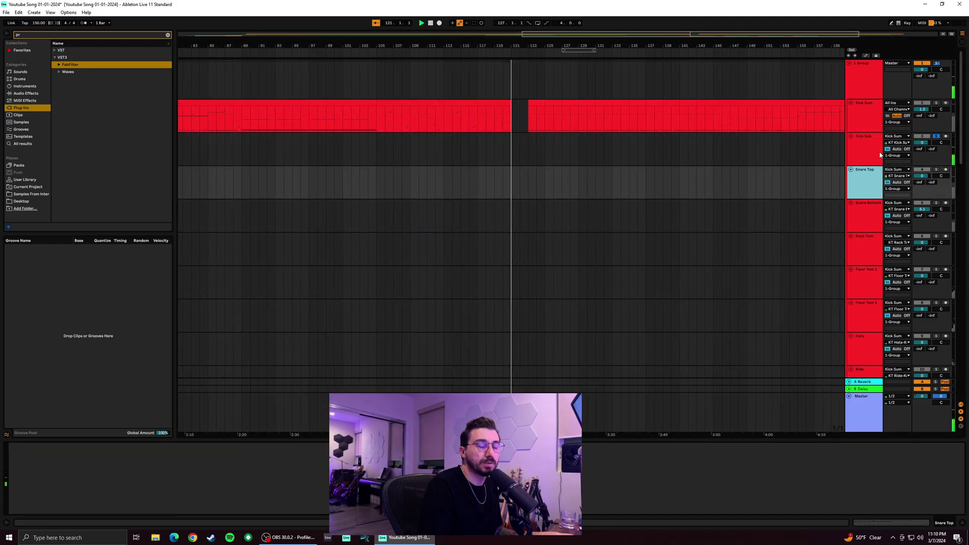
left_click(937, 136)
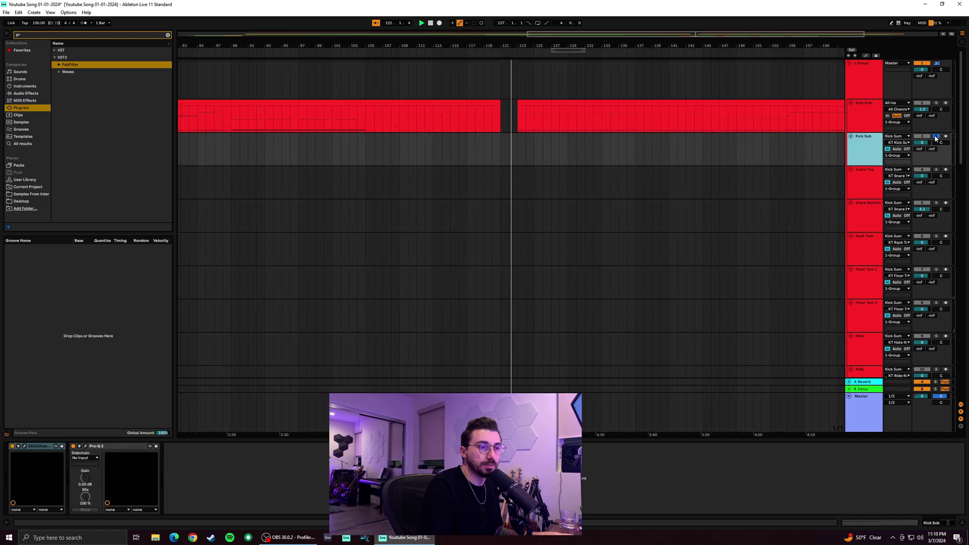
left_click(937, 137)
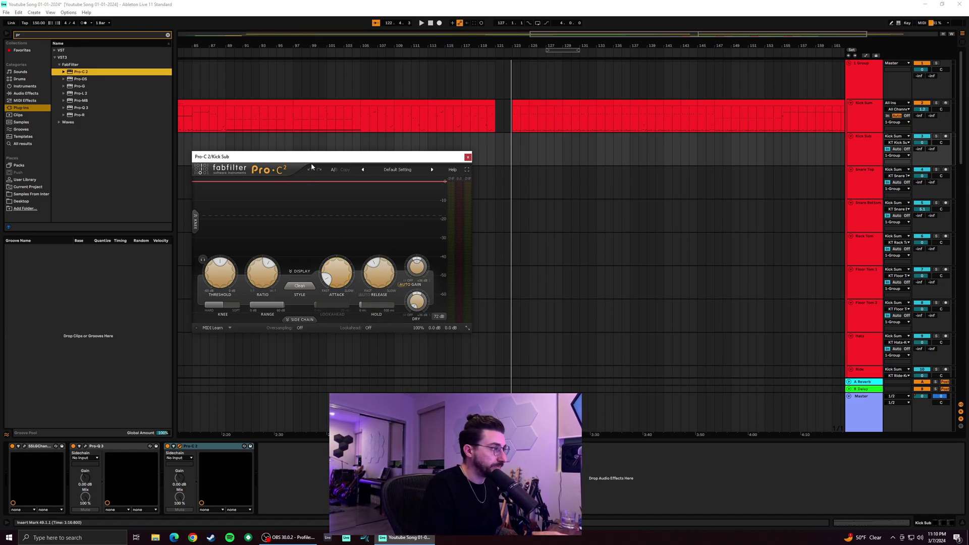
Add Pro-C 2 after Pro-Q 3 on the Kick Sub track and close the compressor's window
left_click_drag(321, 155, 368, 145)
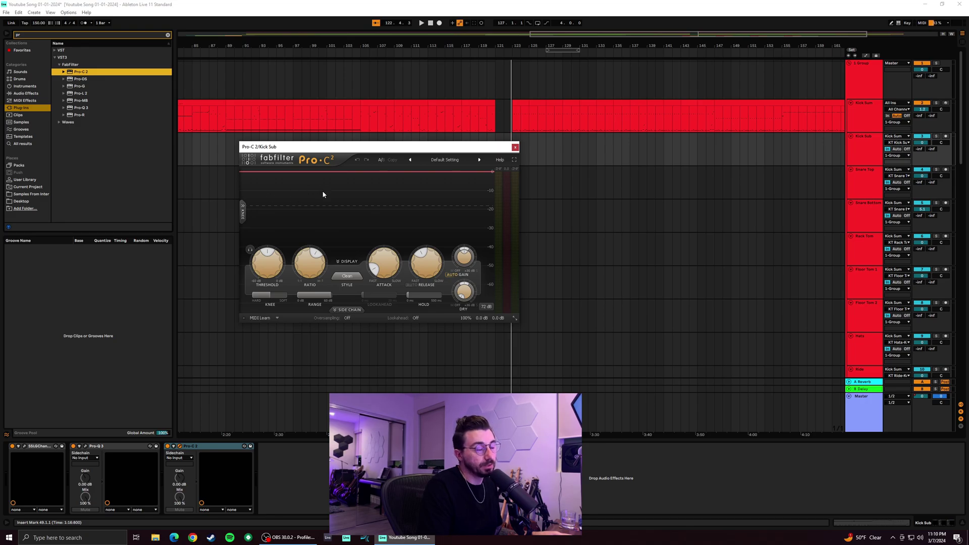
left_click(59, 65)
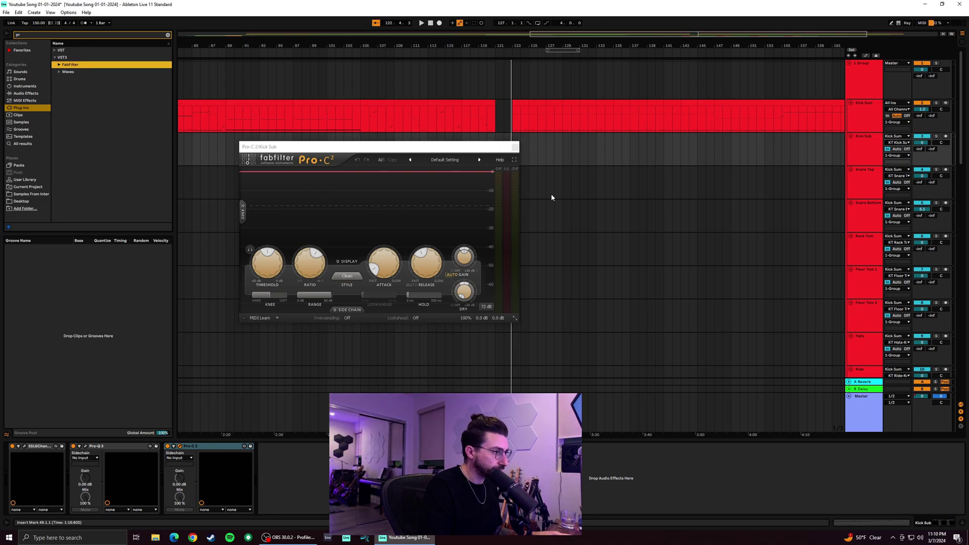
left_click(518, 152)
left_click(515, 148)
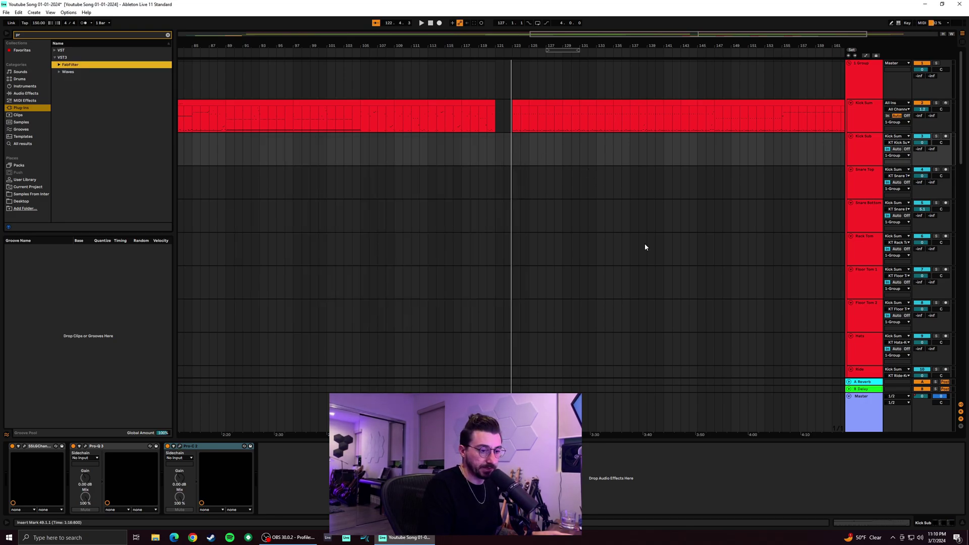
Search the plug-ins for "vca" and add Softube's VCA Compressor after Pro-C 2 on Kick Sub
left_click(62, 61)
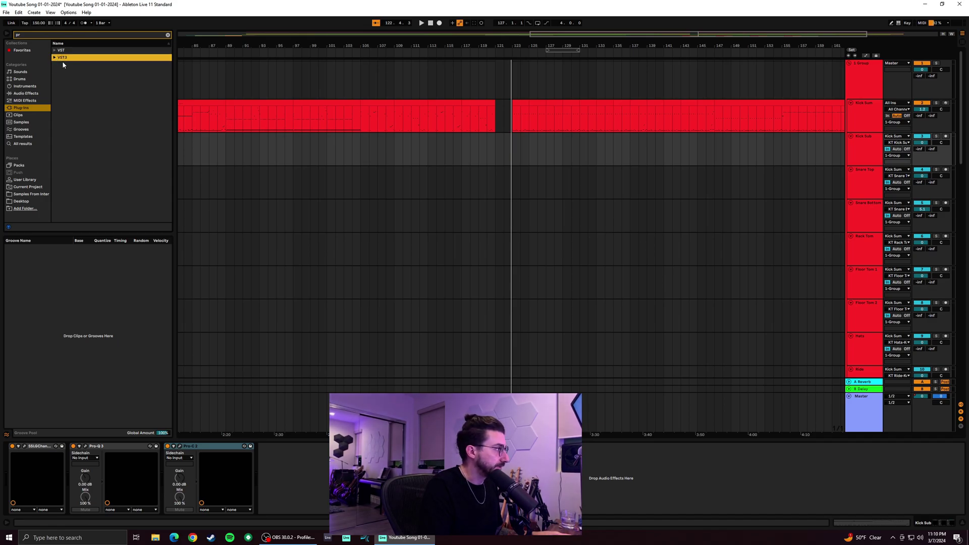
left_click(168, 35)
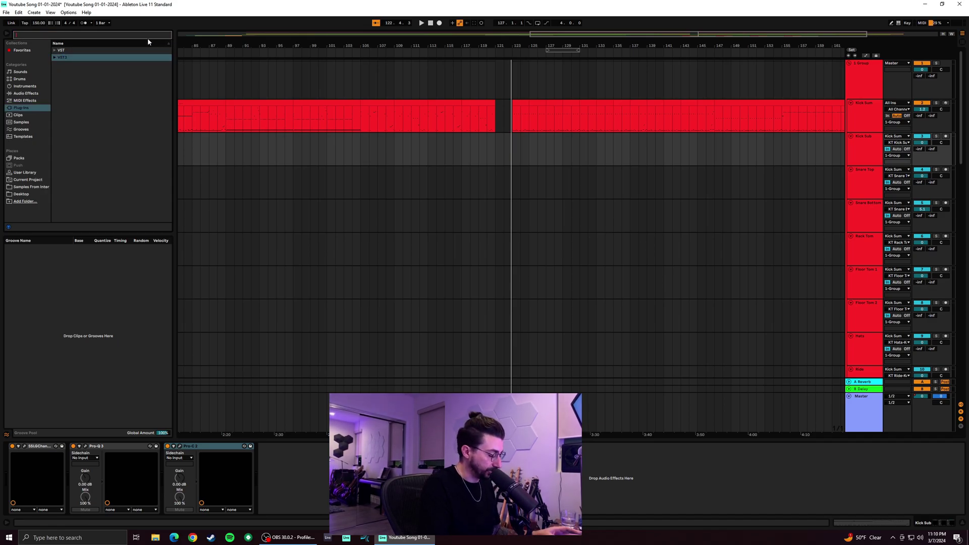
type("vca")
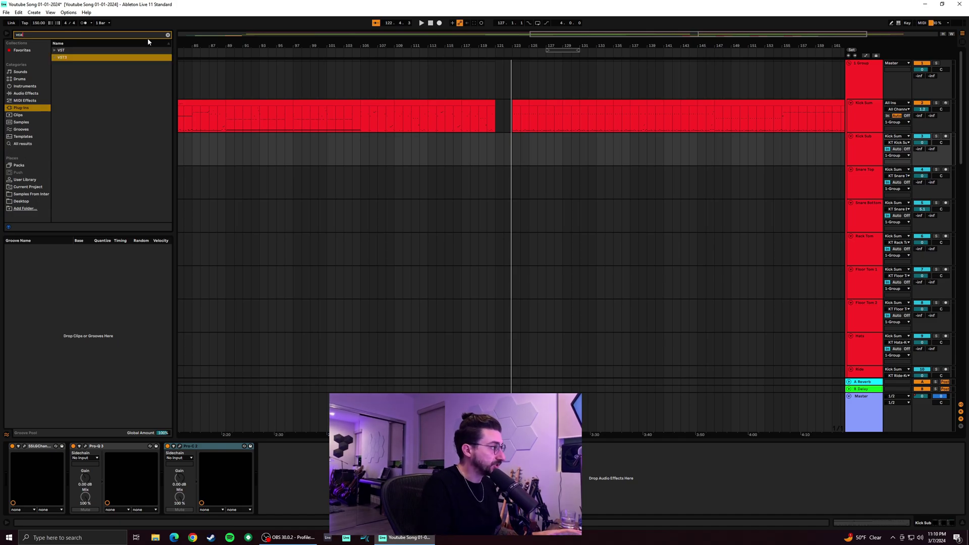
left_click(55, 58)
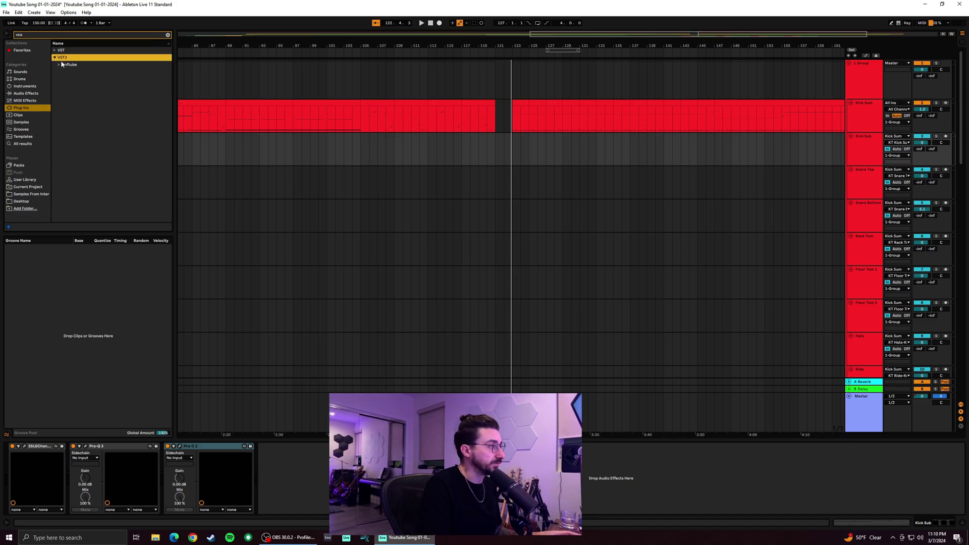
left_click(59, 65)
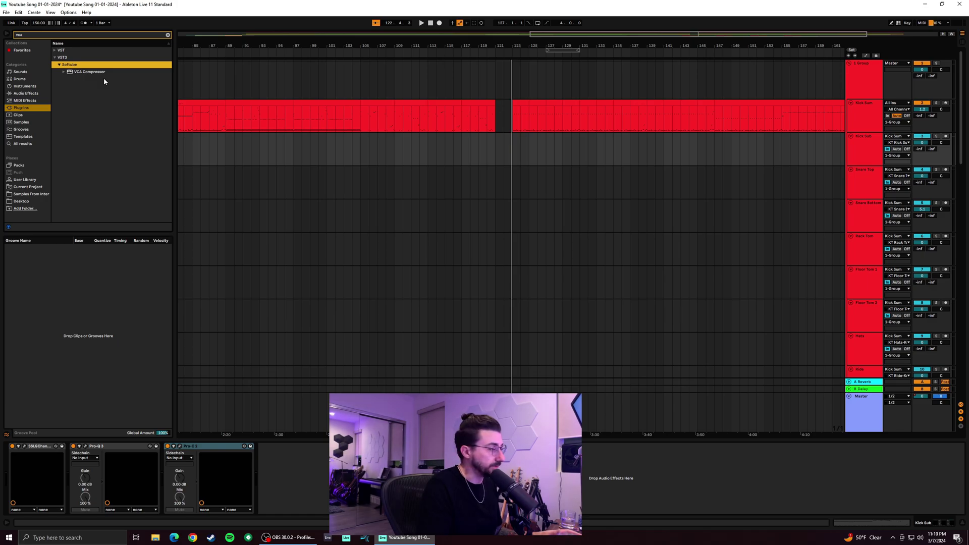
key("Down")
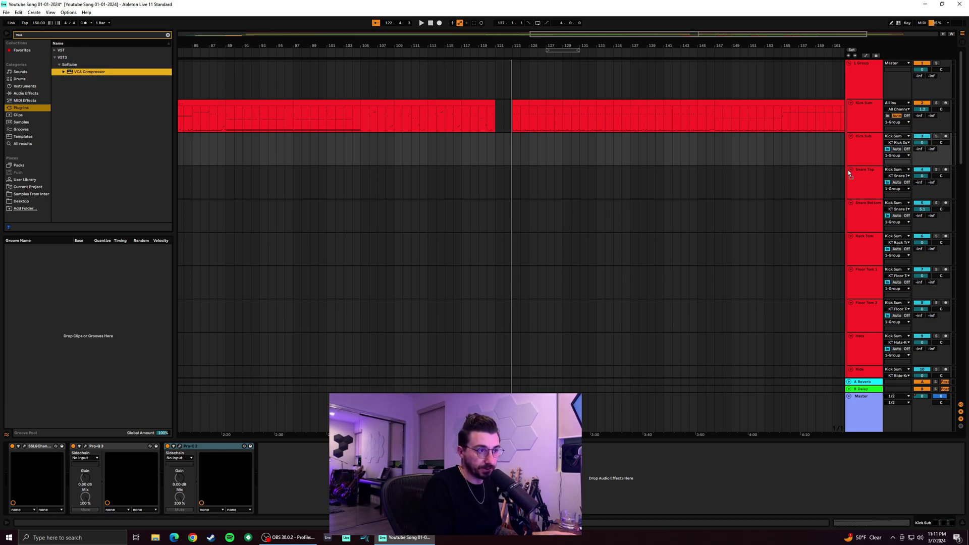
left_click_drag(731, 243, 284, 479)
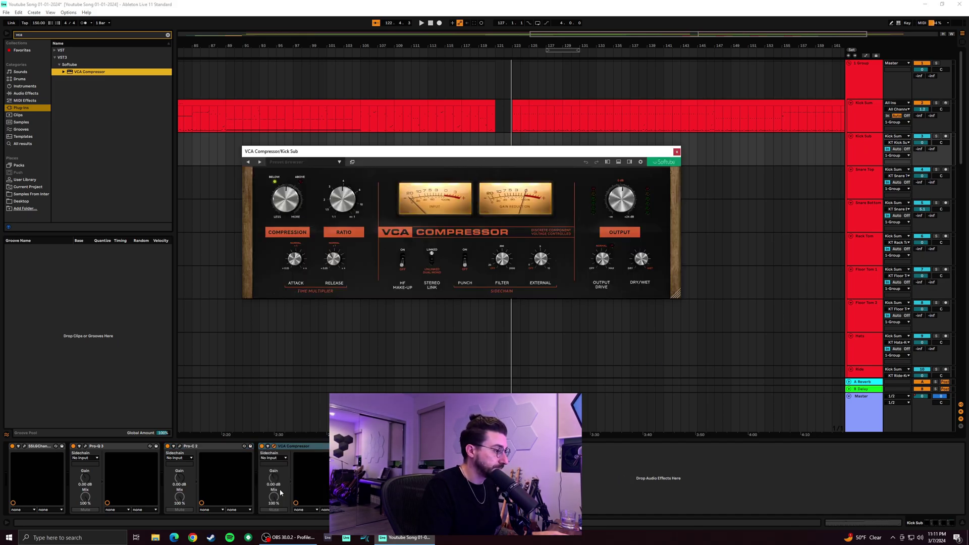
left_click_drag(461, 153, 459, 144)
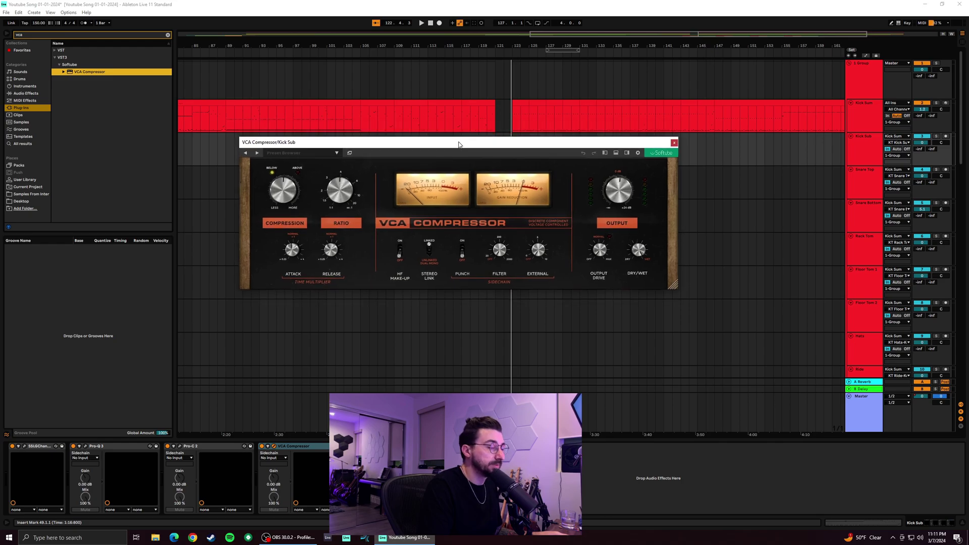
Play the song with Kick Sub soloed, bypass its Pro-C 2 and Pro-Q 3, and keep the VCA Compressor enabled
key("space")
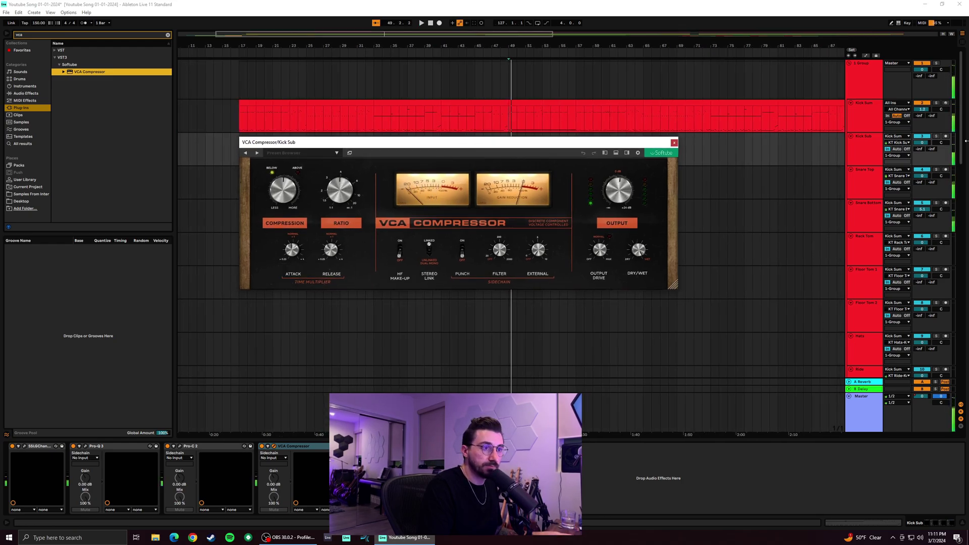
left_click(938, 136)
mouse_move(297, 201)
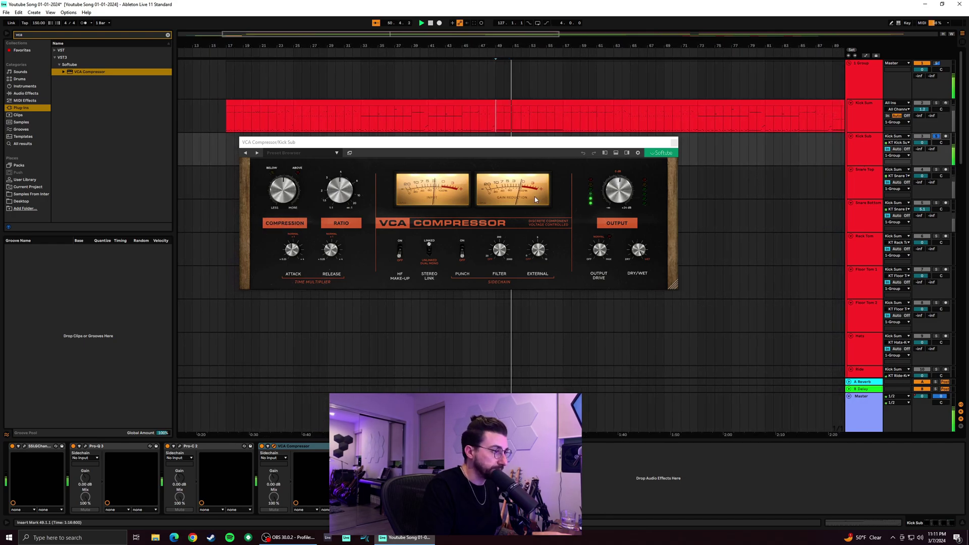
mouse_move(330, 249)
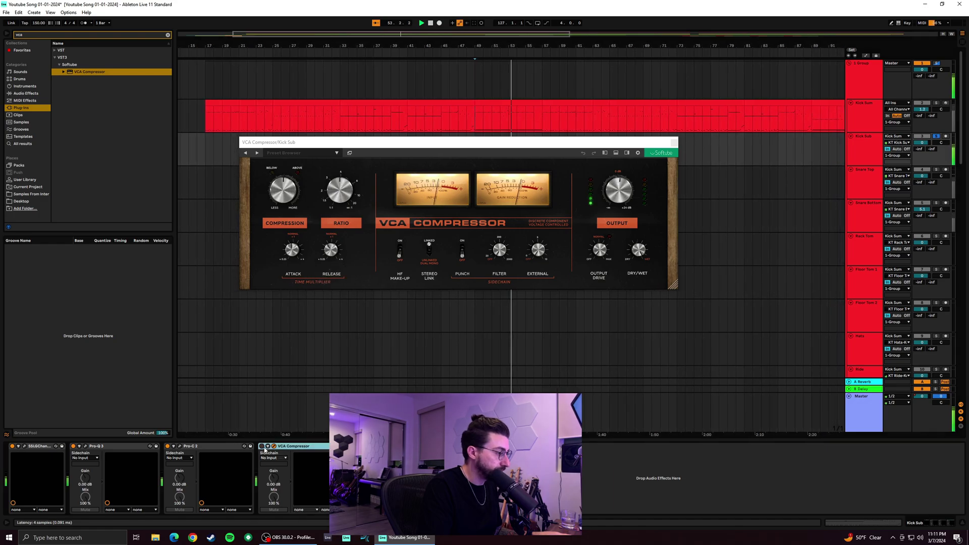
left_click(167, 446)
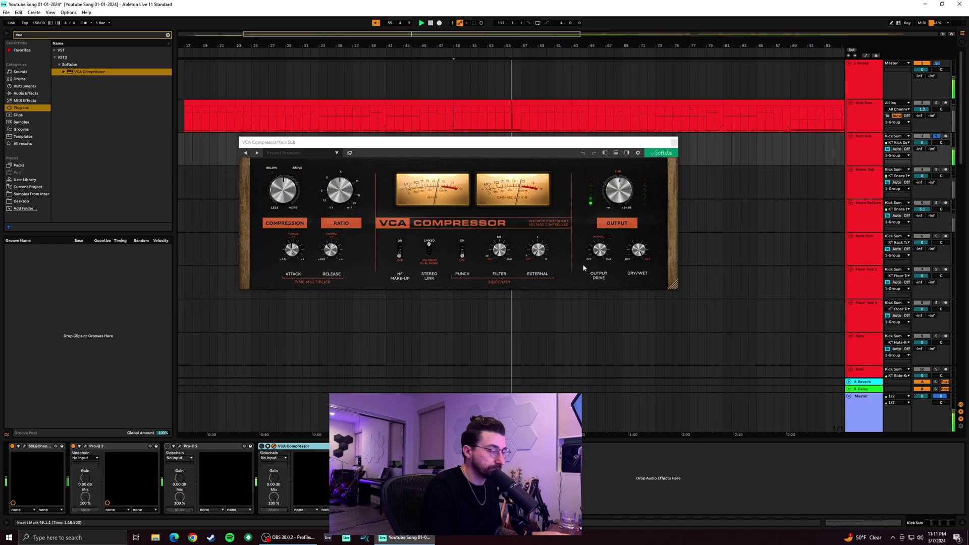
left_click(73, 447)
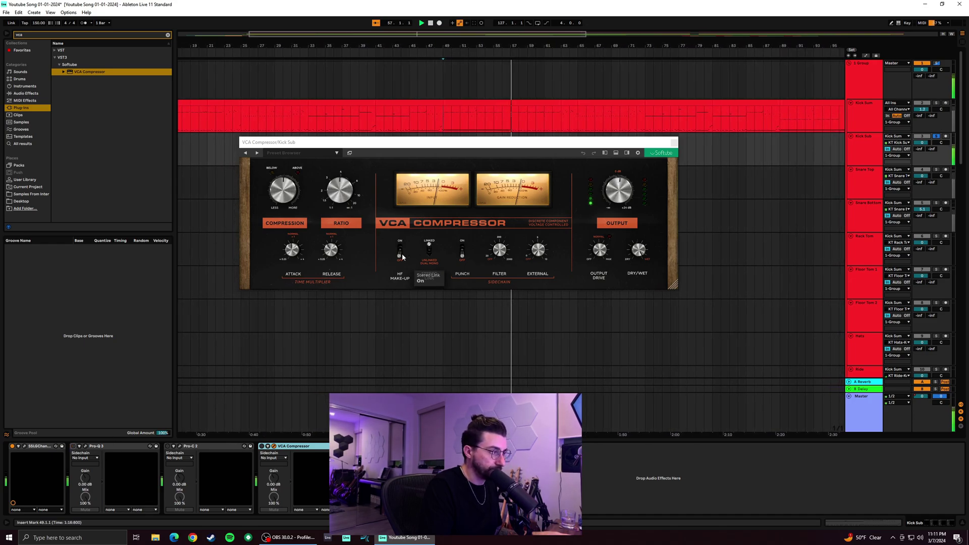
left_click(262, 447)
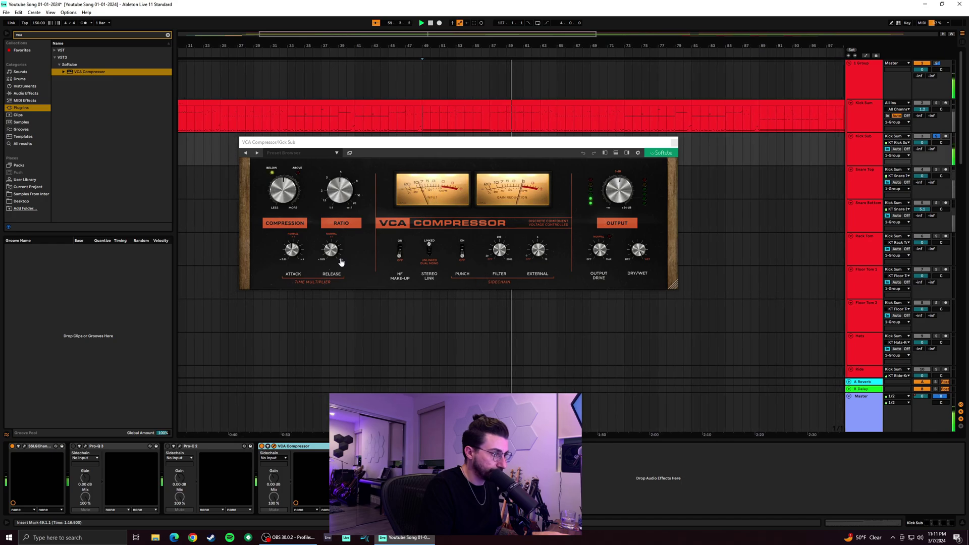
Increase the VCA Compressor's compression, and raise its attack to about 2.05 and release to about 2.86
left_click(281, 193)
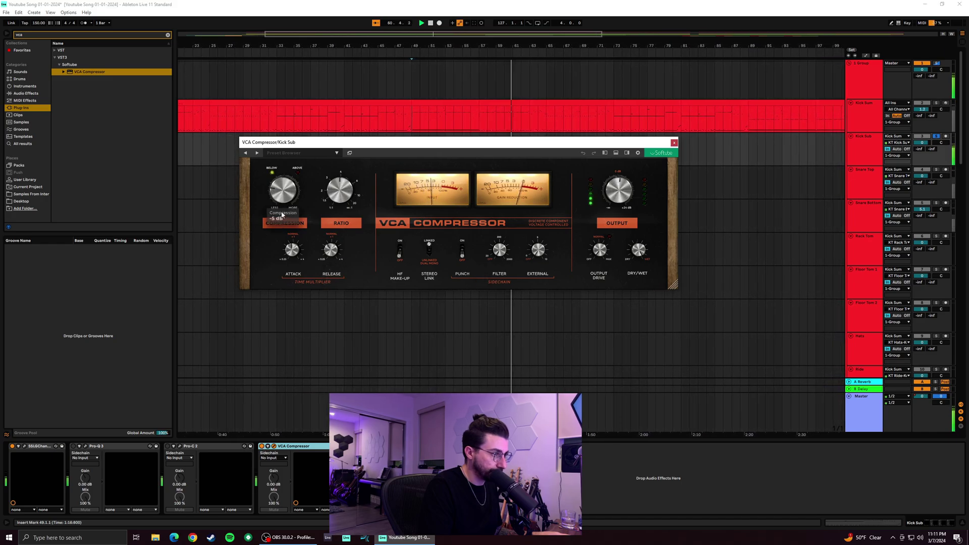
left_click_drag(287, 164, 287, 185)
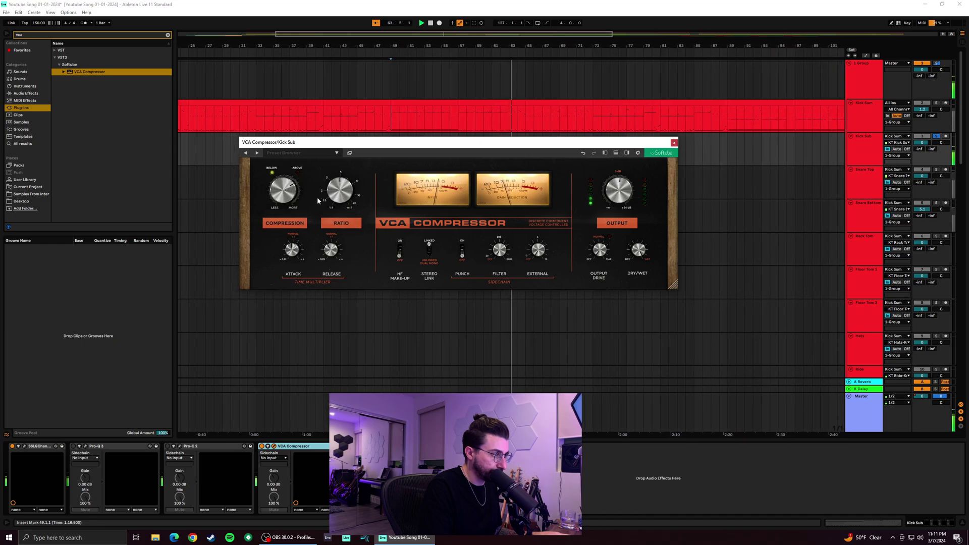
mouse_move(334, 193)
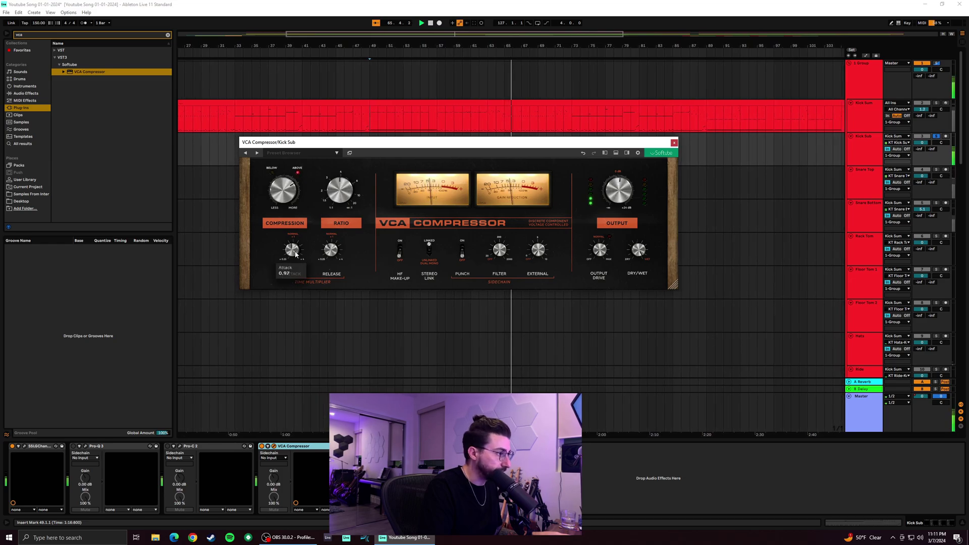
mouse_move(294, 267)
left_click_drag(294, 273, 302, 239)
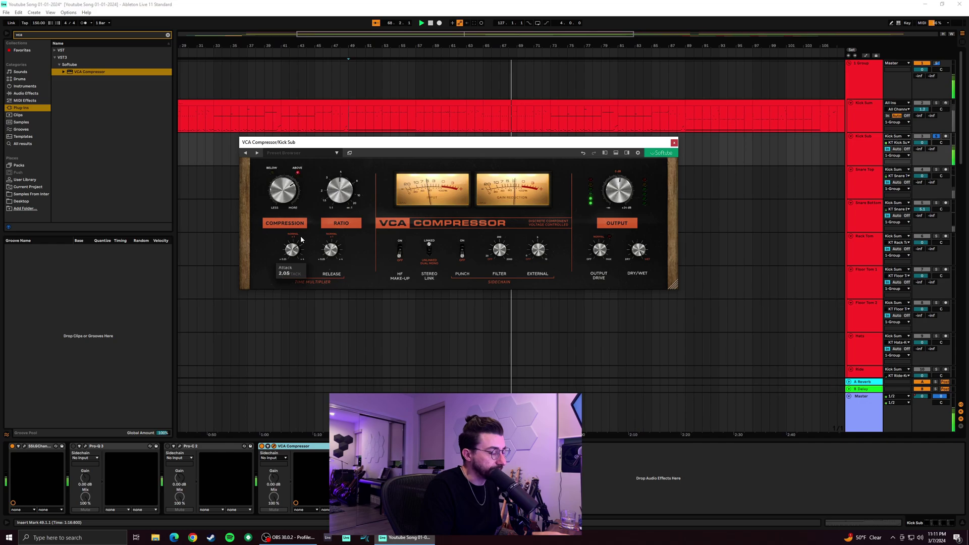
mouse_move(295, 259)
mouse_move(331, 250)
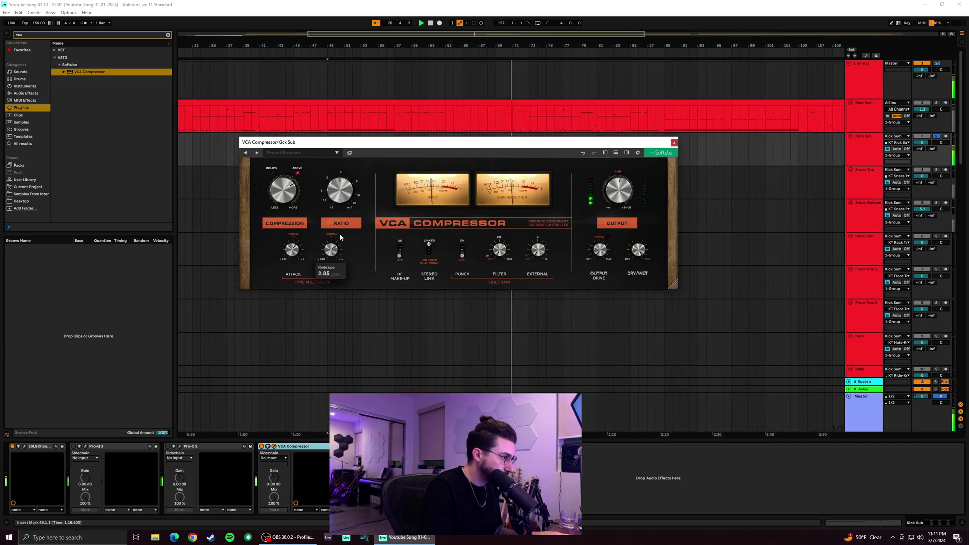
Try HF Make-Up on the VCA Compressor and leave it off, enable Punch, and raise the output level
left_click(400, 255)
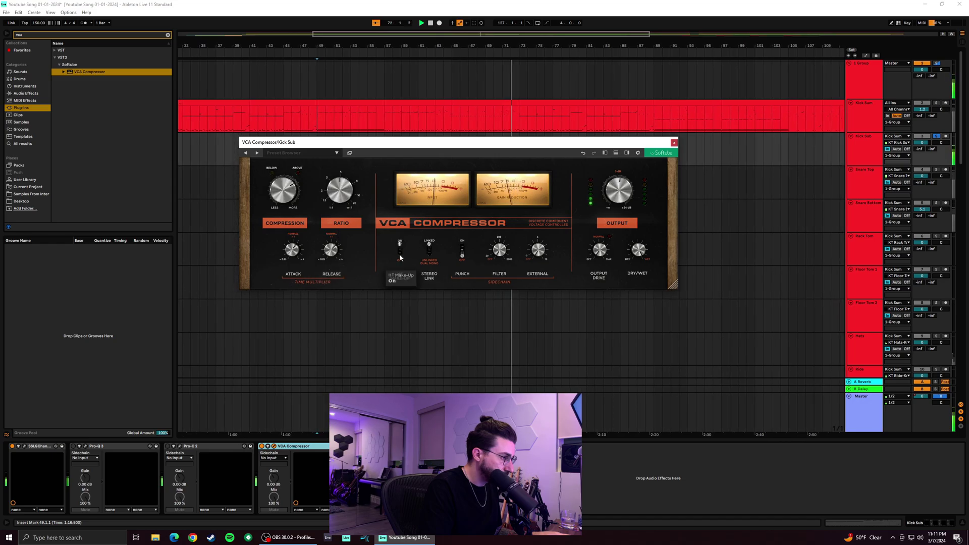
left_click(400, 255)
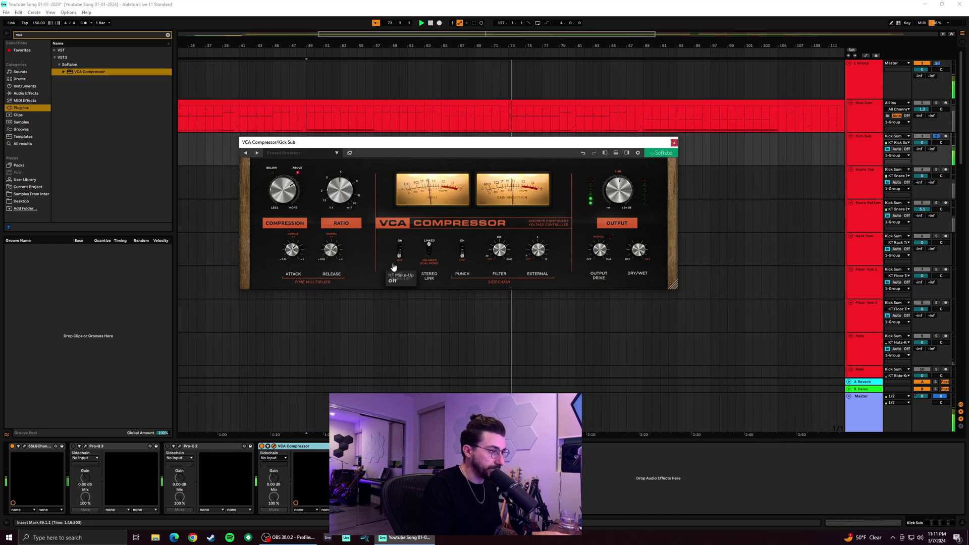
mouse_move(440, 263)
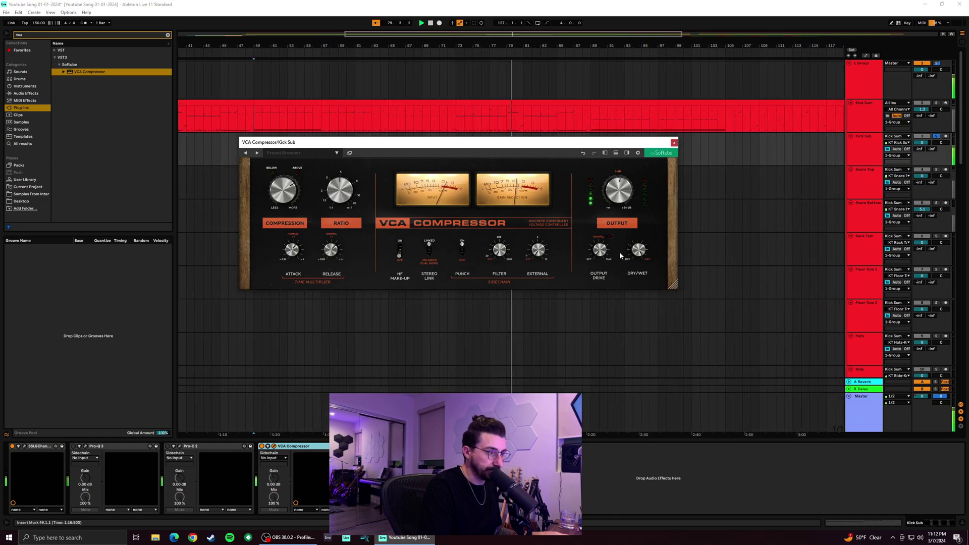
mouse_move(621, 196)
left_click_drag(620, 196, 613, 179)
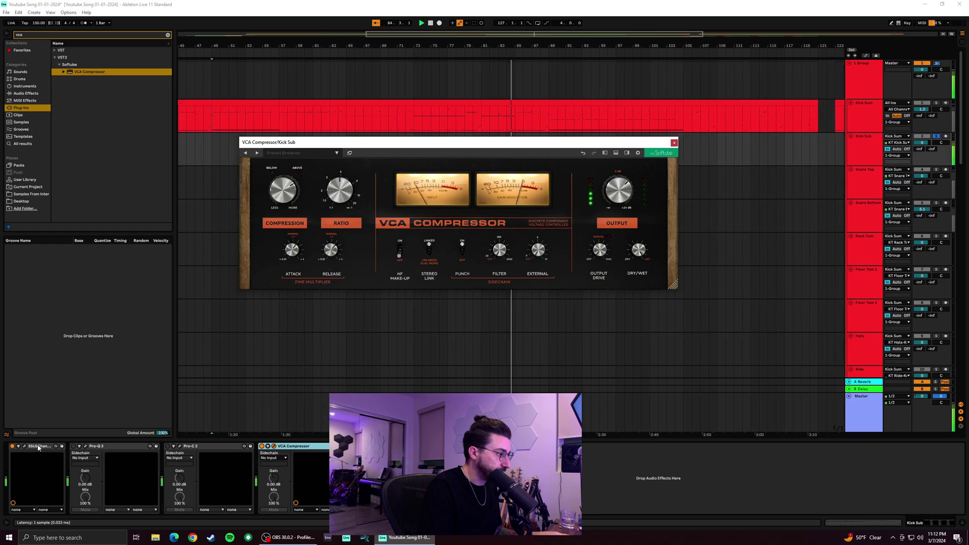
Move Pro-Q 3 after the VCA Compressor, re-enable it, and deepen its bell cut to about -6 dB at 120 Hz
left_click(117, 447)
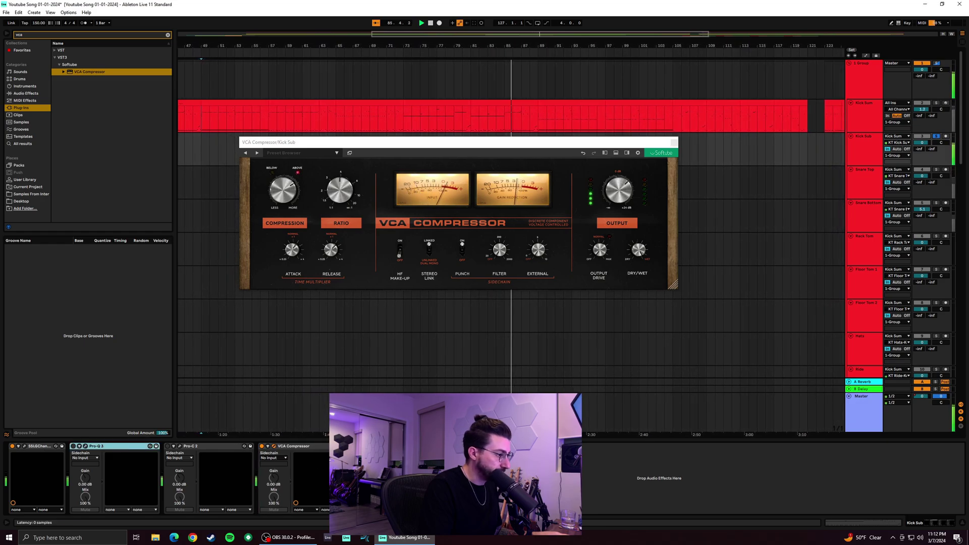
left_click_drag(117, 448, 273, 448)
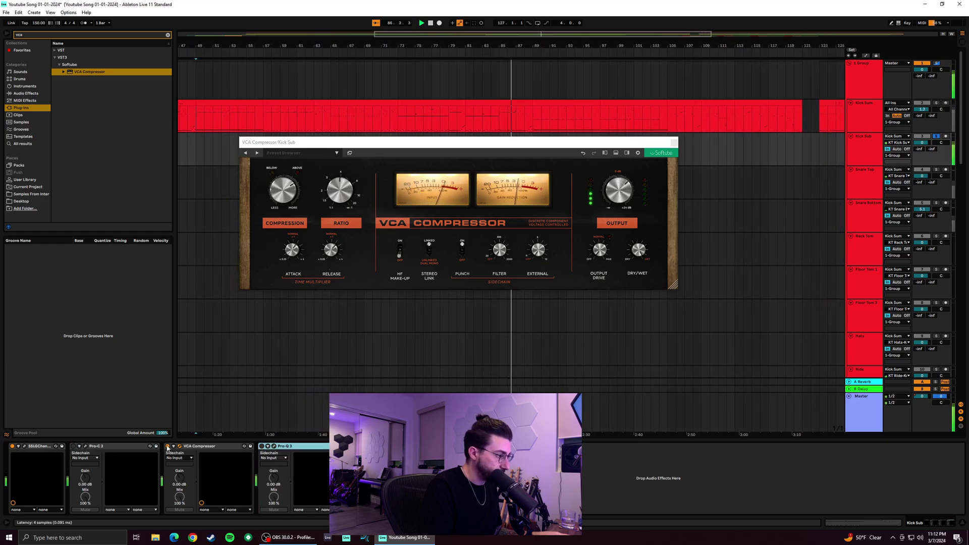
left_click(273, 447)
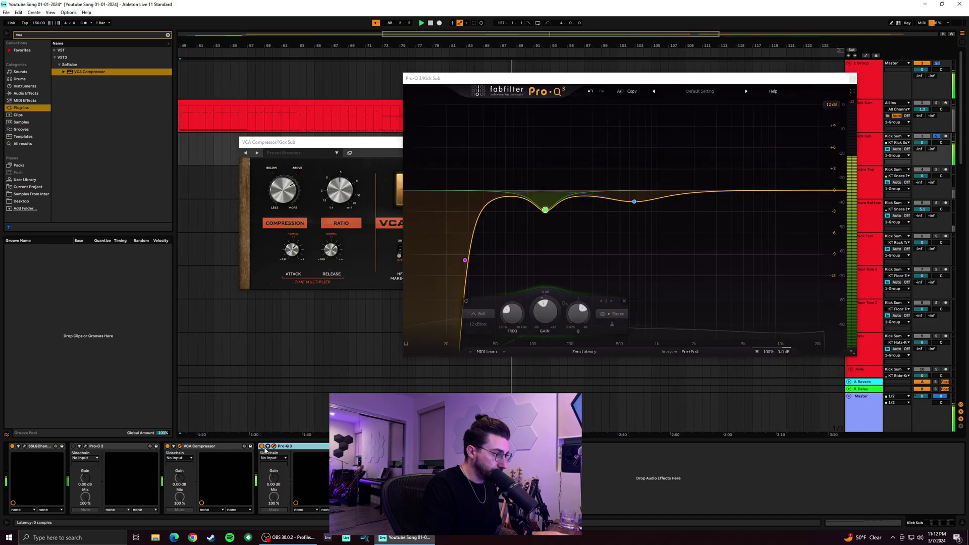
left_click_drag(545, 210, 544, 235)
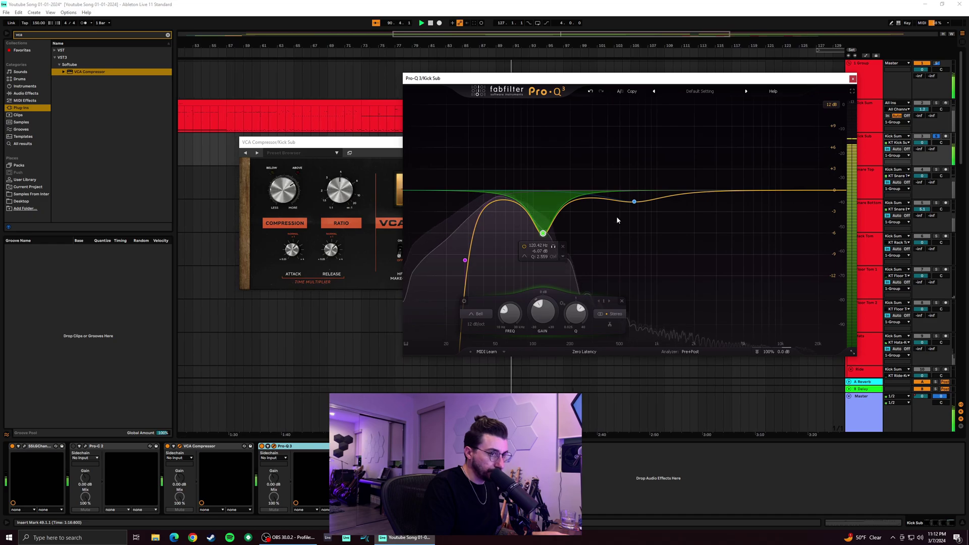
Solo Kick Sum together with Kick Sub, and take Kick Sub out of solo to compare the kick without it
left_click(937, 103, "ctrl")
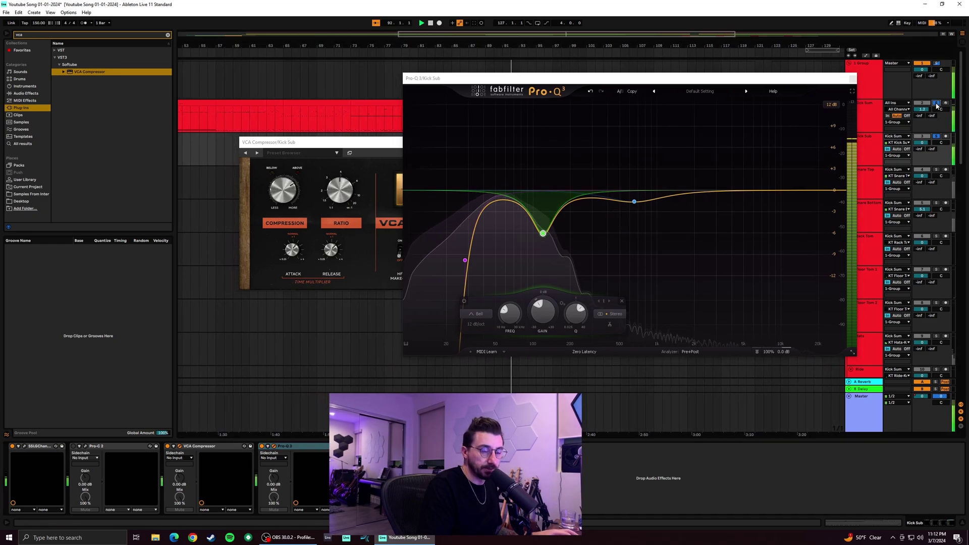
left_click(937, 137)
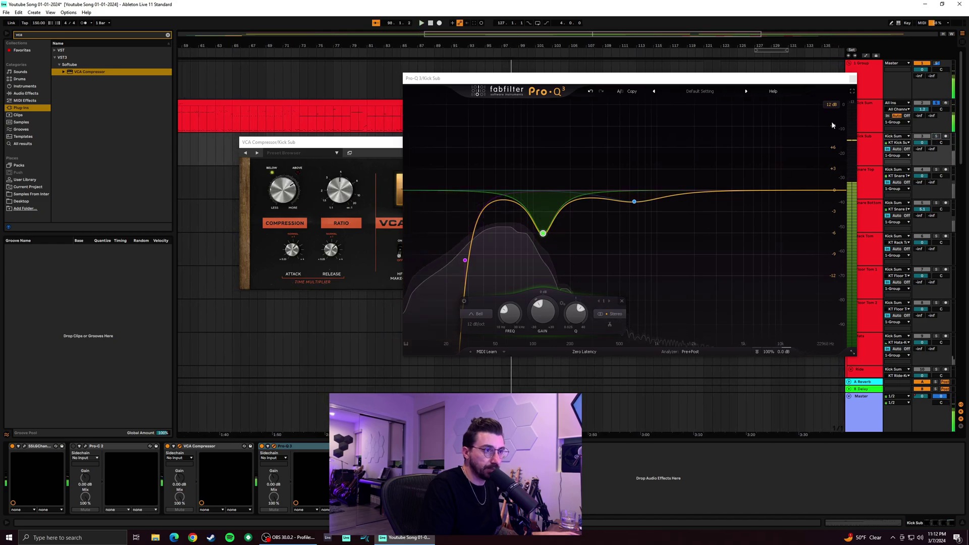
Close the Pro-Q 3 and VCA Compressor windows of Kick Sub and take Kick Sum out of solo
left_click(853, 80)
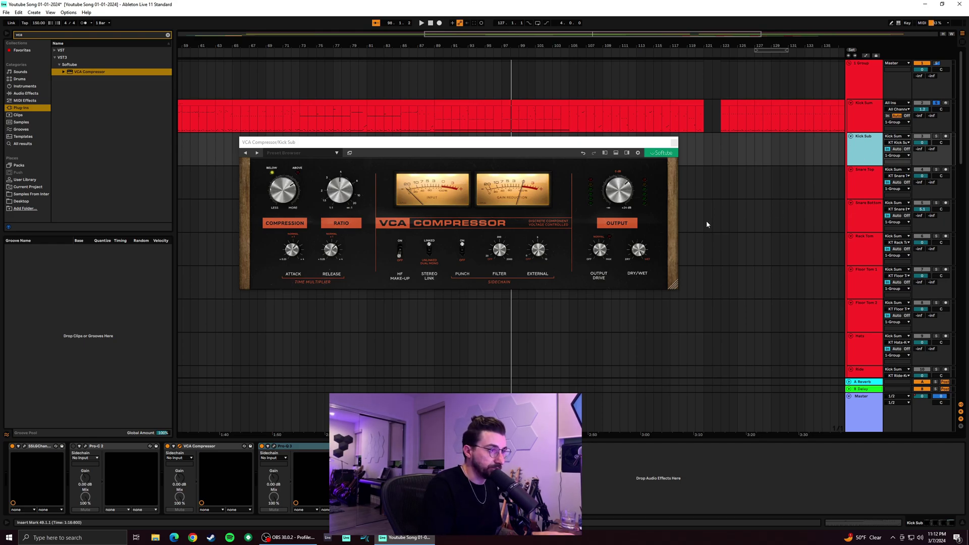
left_click(671, 145)
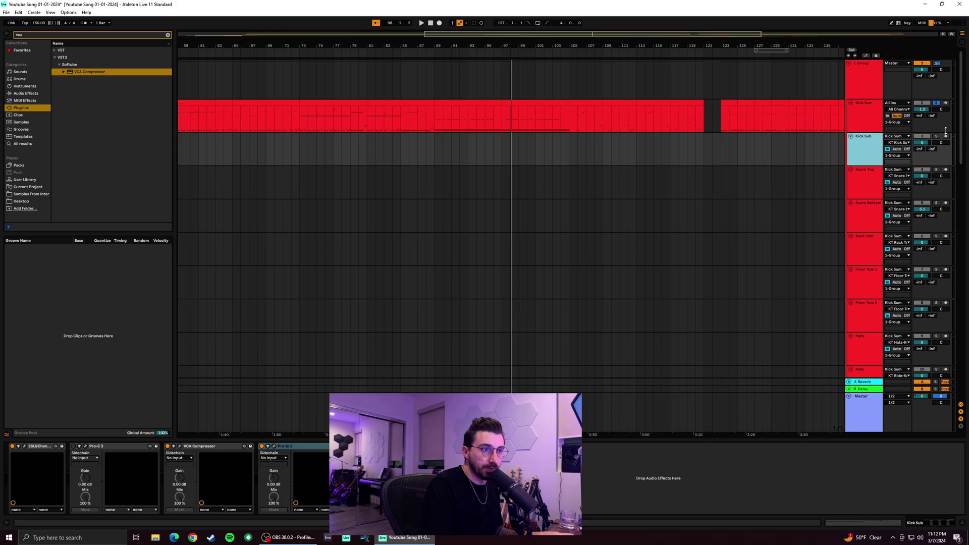
left_click(937, 103)
Play the full drum mix while muting and unmuting Kick Sub, leave it unmuted, and replay the kit from bar 39
left_click(924, 139)
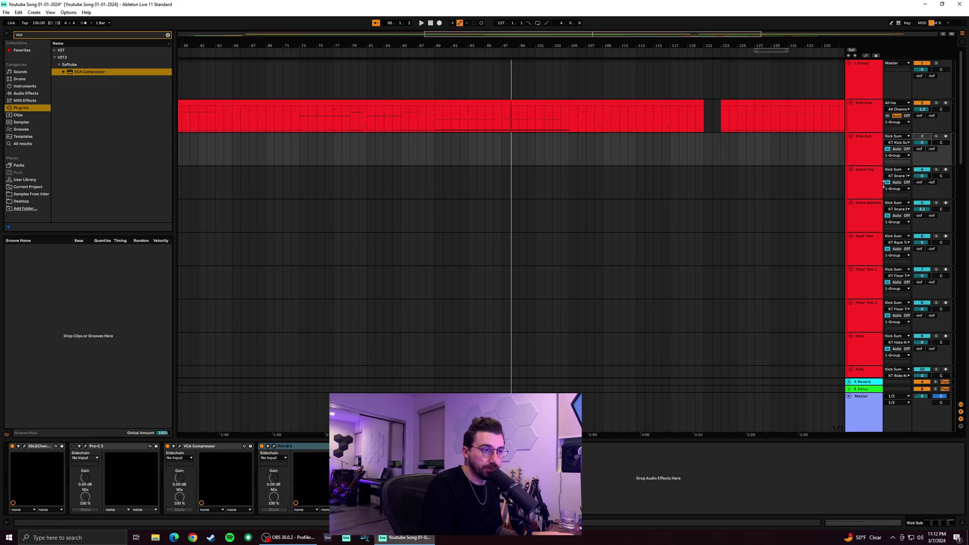
key("space")
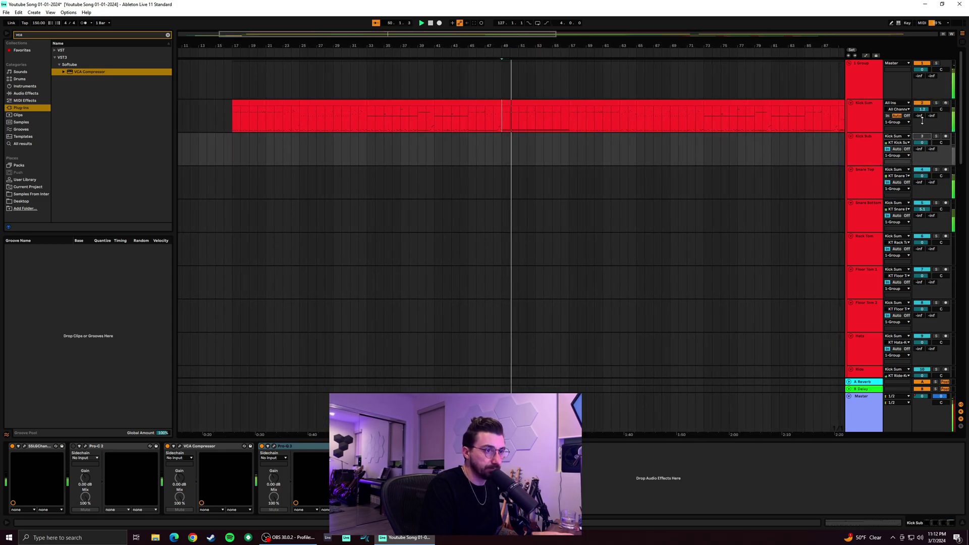
left_click(923, 137)
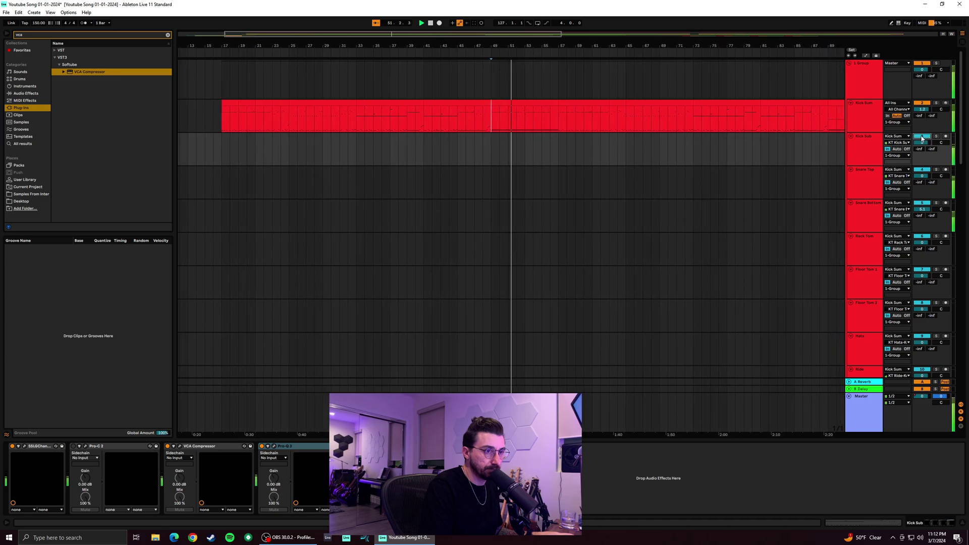
left_click(922, 137)
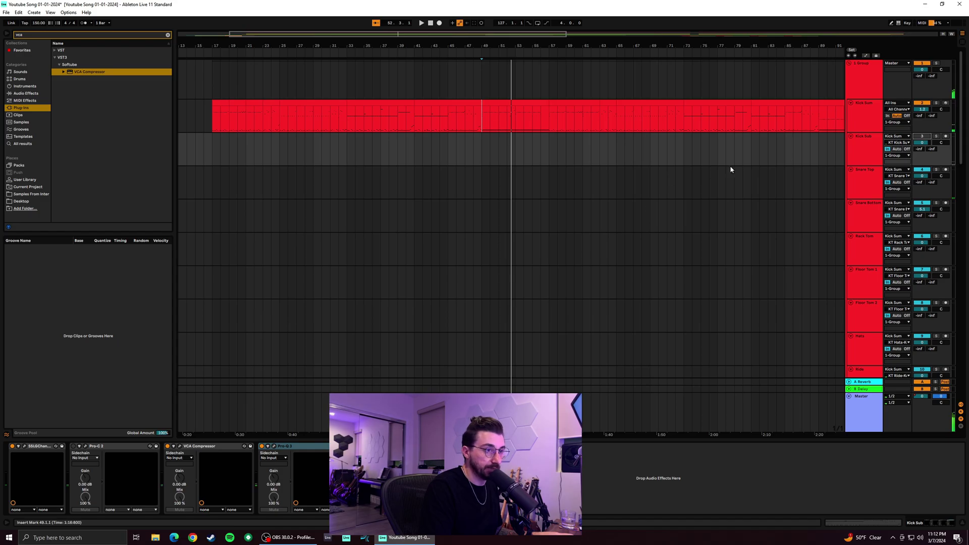
left_click(921, 137)
key("space")
left_click(401, 144)
key("space")
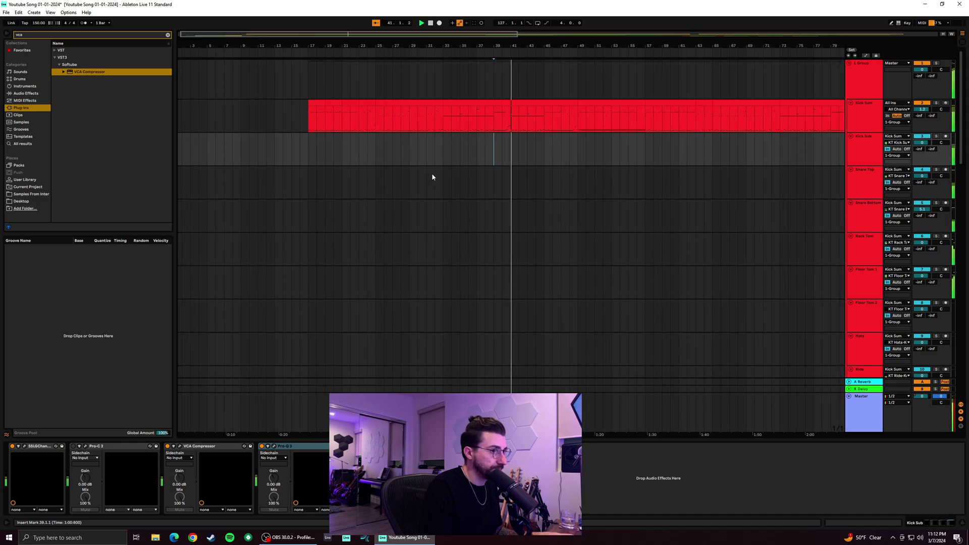
Open Kontakt 7 on Kick Sum, show the full kit of Modern & Massive Drums, and audition the snare and kick
left_click(868, 115)
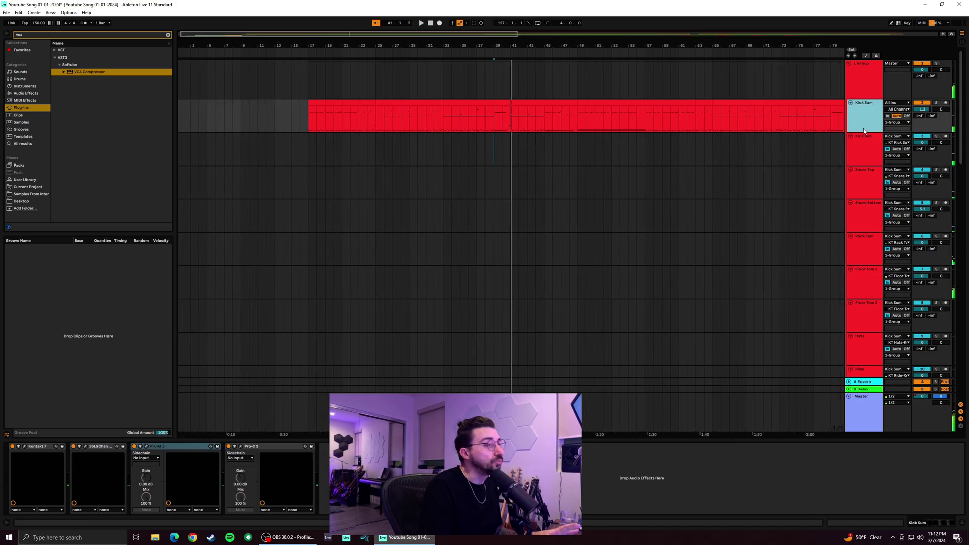
left_click(849, 81)
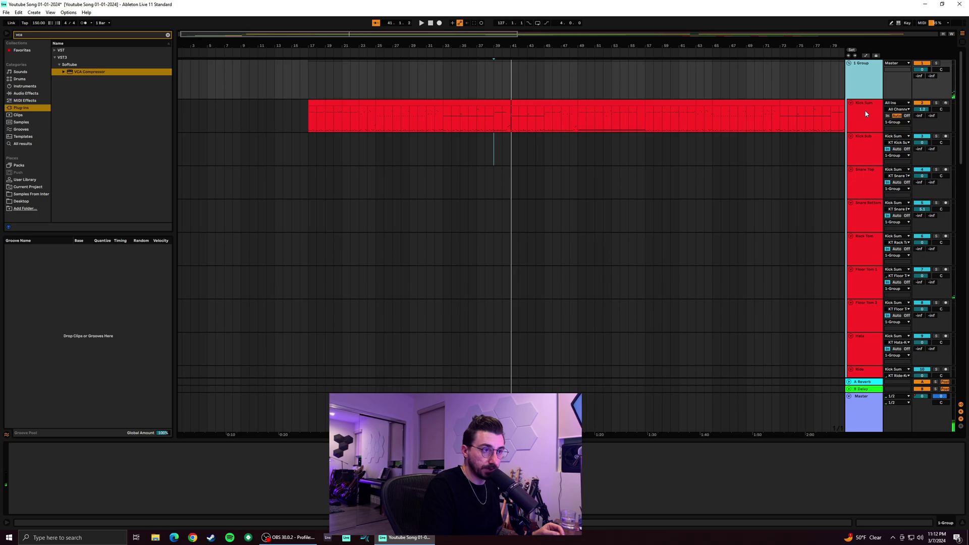
key("Down")
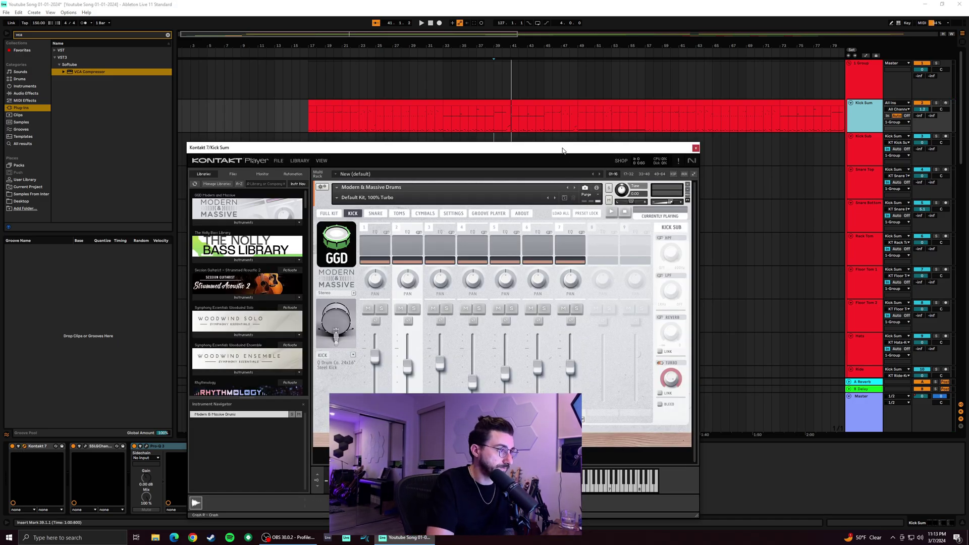
left_click_drag(563, 150, 600, 29)
left_click(366, 93)
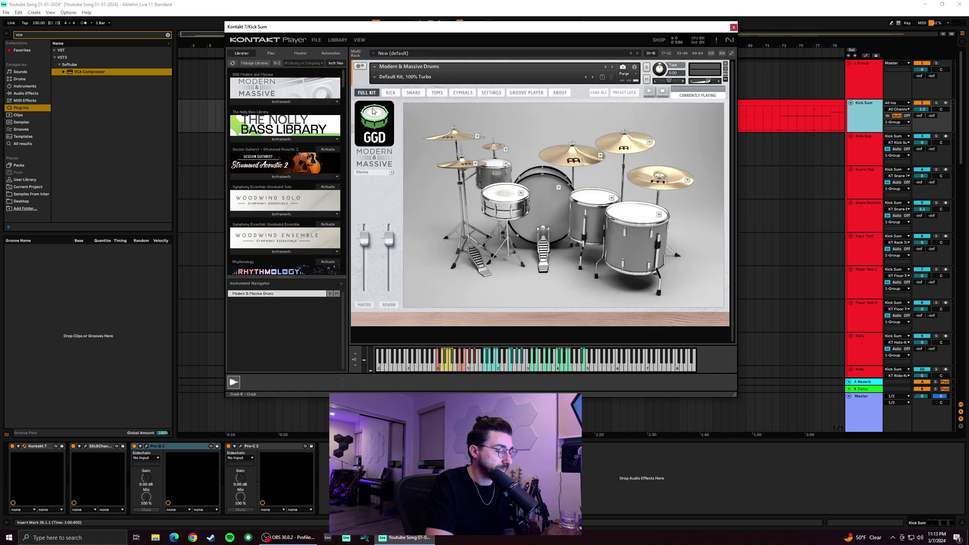
left_click(514, 202)
left_click(540, 203)
left_click(541, 204)
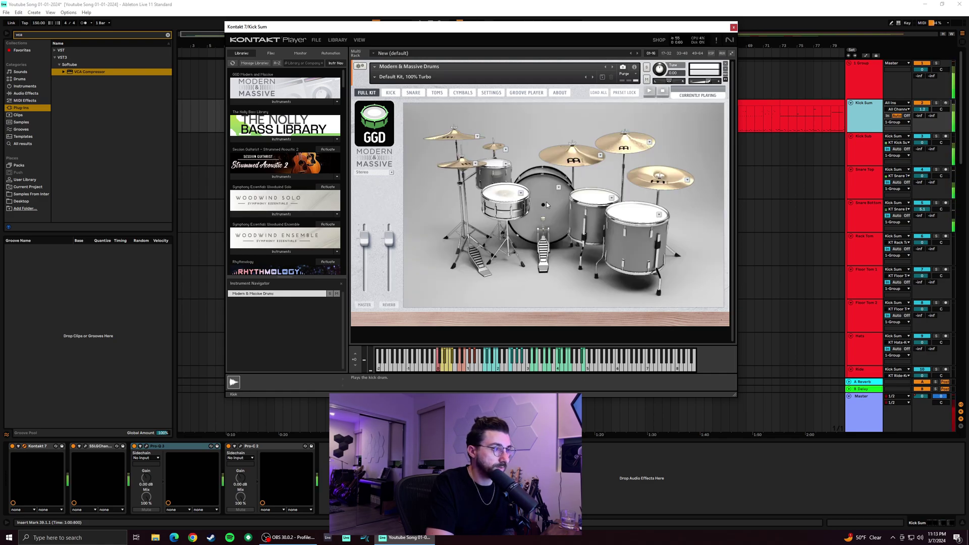
Try the Yamaha Recording Custom Birch 26x14" kick in the kit and audition it repeatedly
left_click(559, 188)
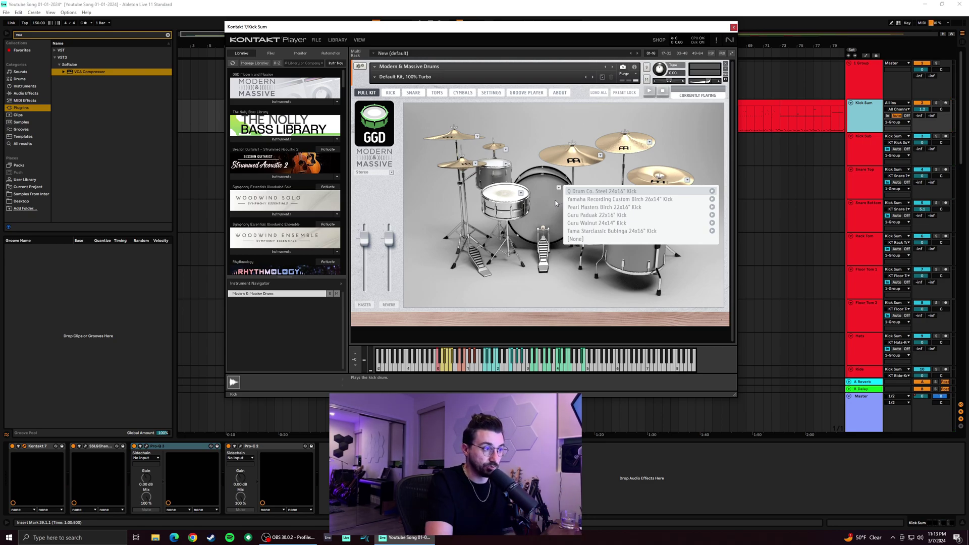
left_click(615, 200)
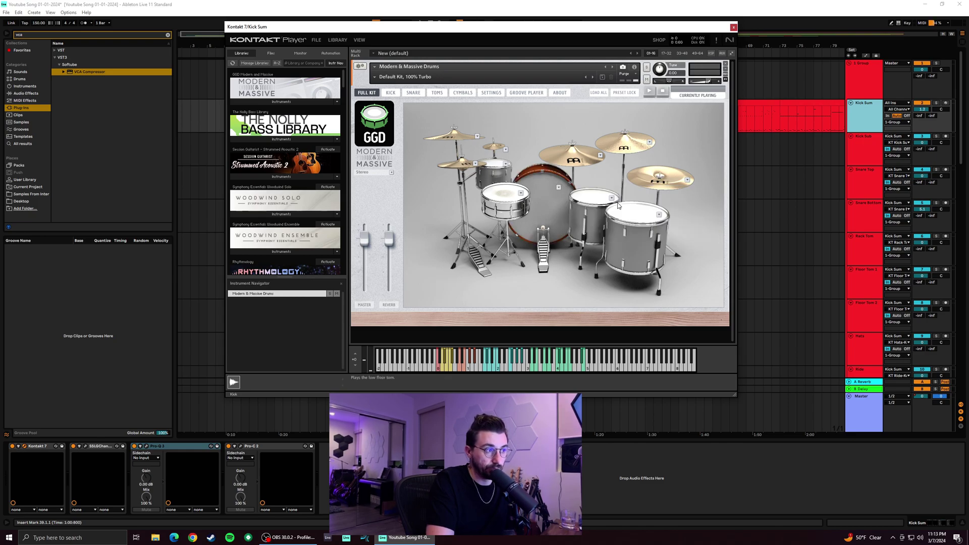
left_click(544, 198)
left_click(544, 197)
left_click(545, 198)
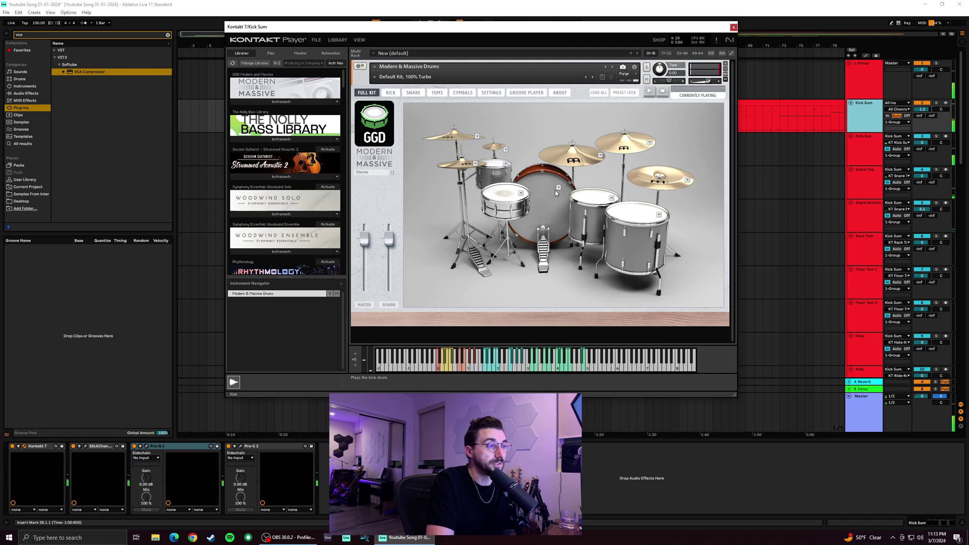
left_click(558, 187)
left_click(550, 198)
left_click(551, 200)
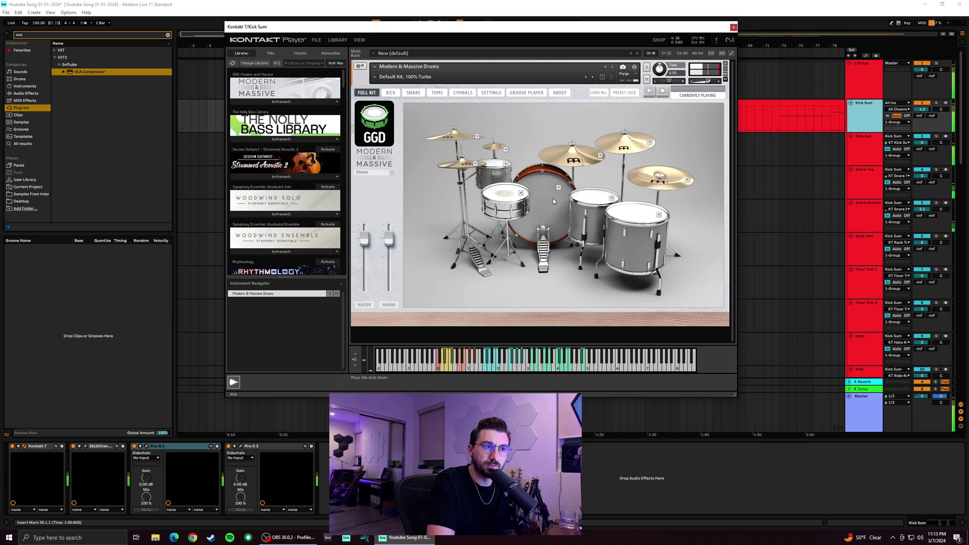
left_click(553, 199)
left_click(552, 199)
left_click(553, 199)
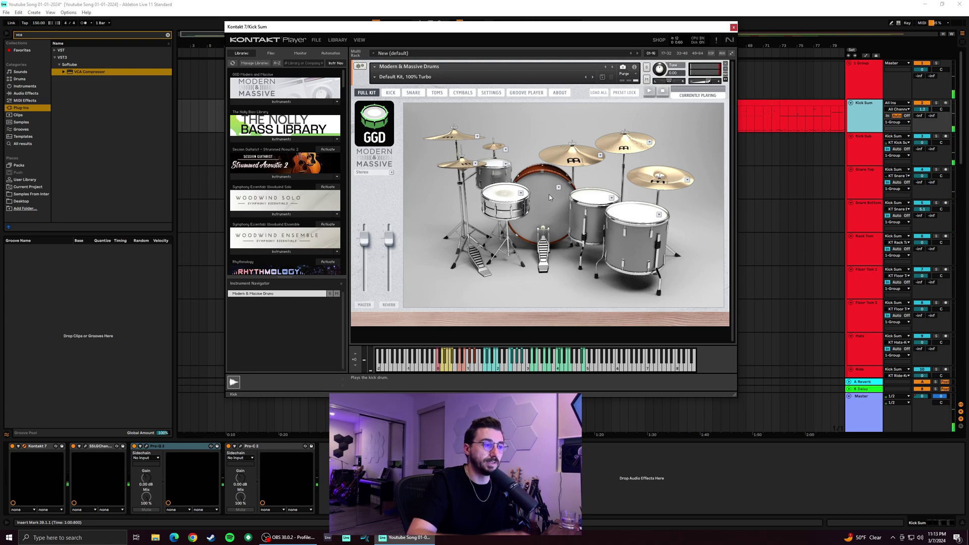
Load and audition the other kick models in turn, from the Pearl Masters Birch through the Guru and Tama kicks
left_click(559, 187)
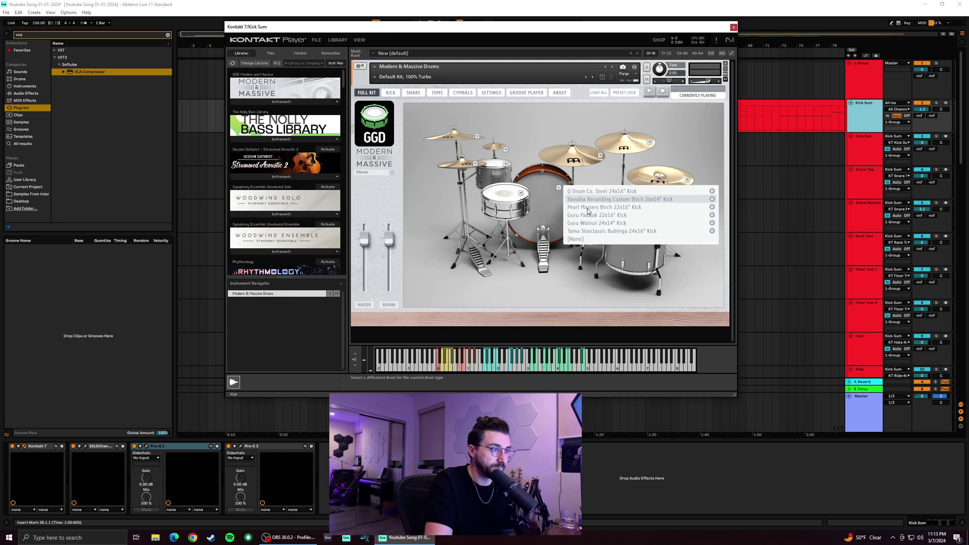
left_click(540, 201)
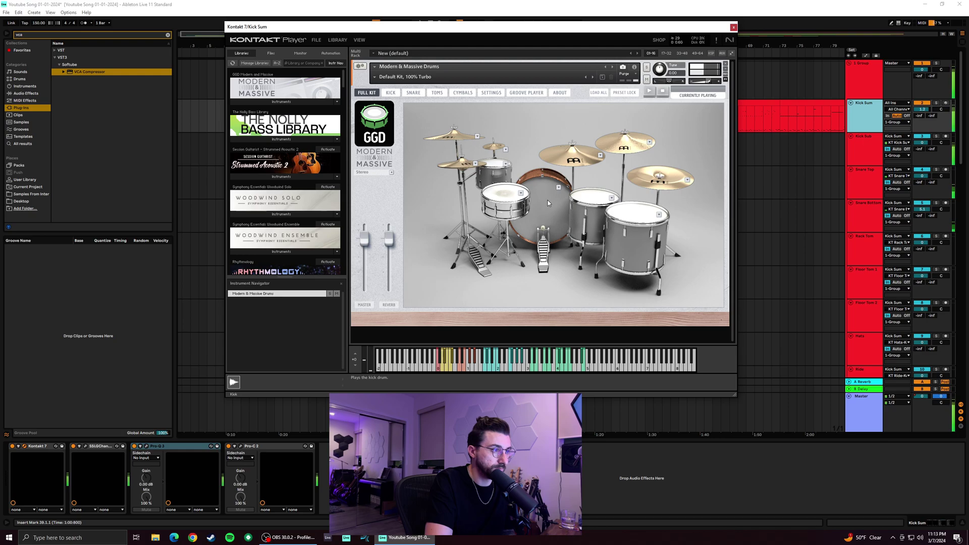
left_click(559, 187)
left_click(537, 209)
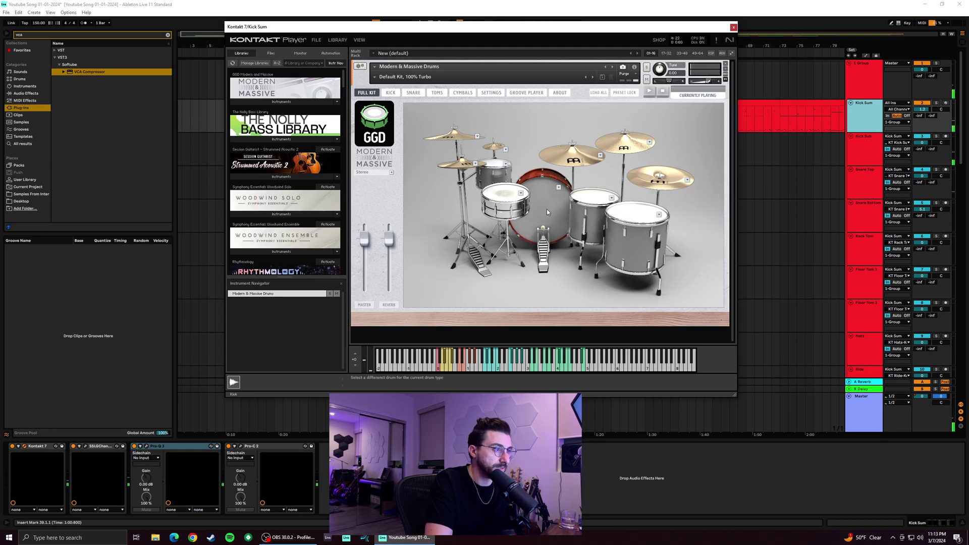
left_click(559, 188)
left_click(546, 204)
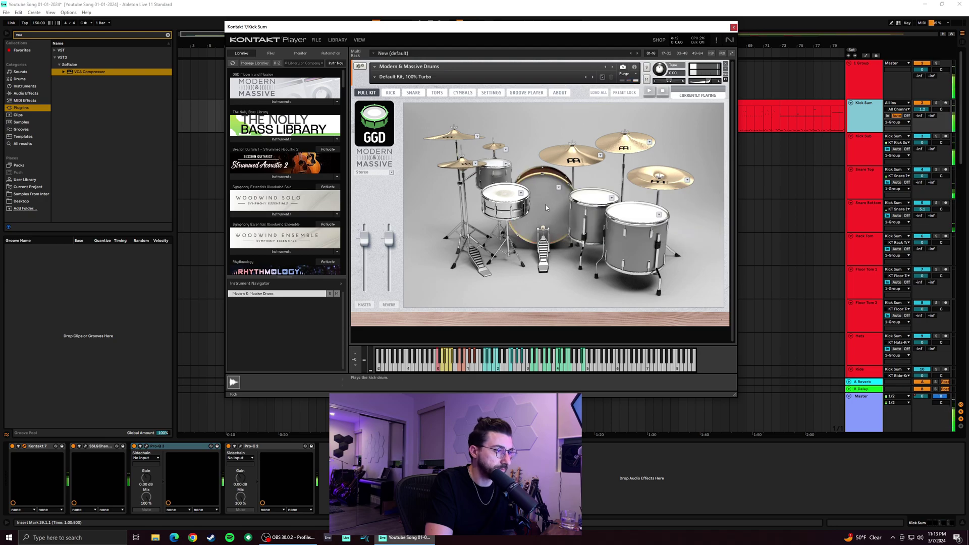
left_click(559, 187)
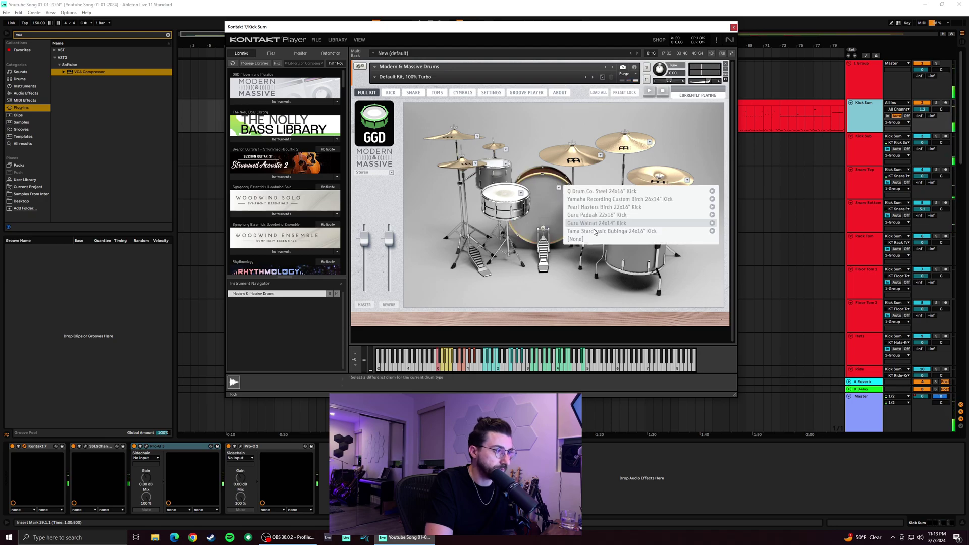
left_click(544, 211)
left_click(560, 188)
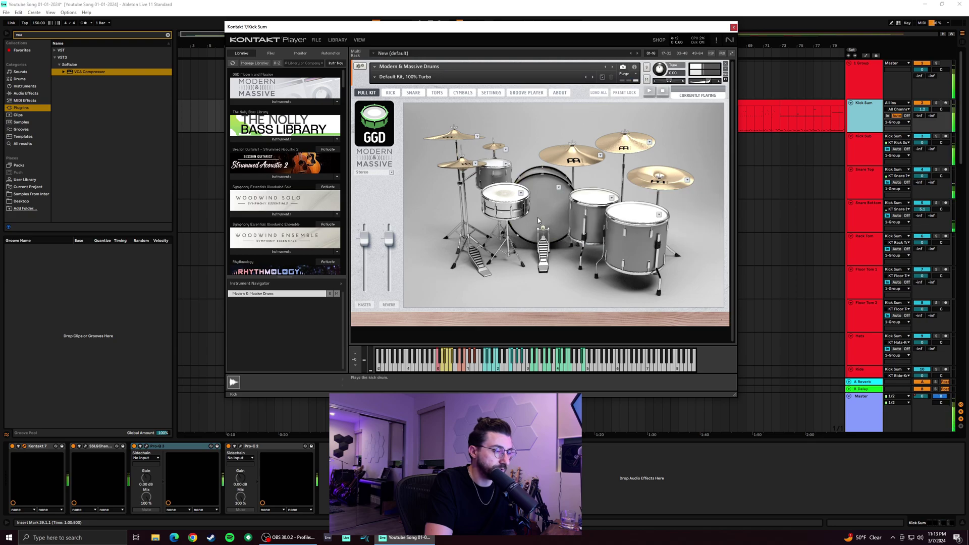
Set the kick drum to the Yamaha Recording Custom Birch 26x14" and audition it
left_click(559, 188)
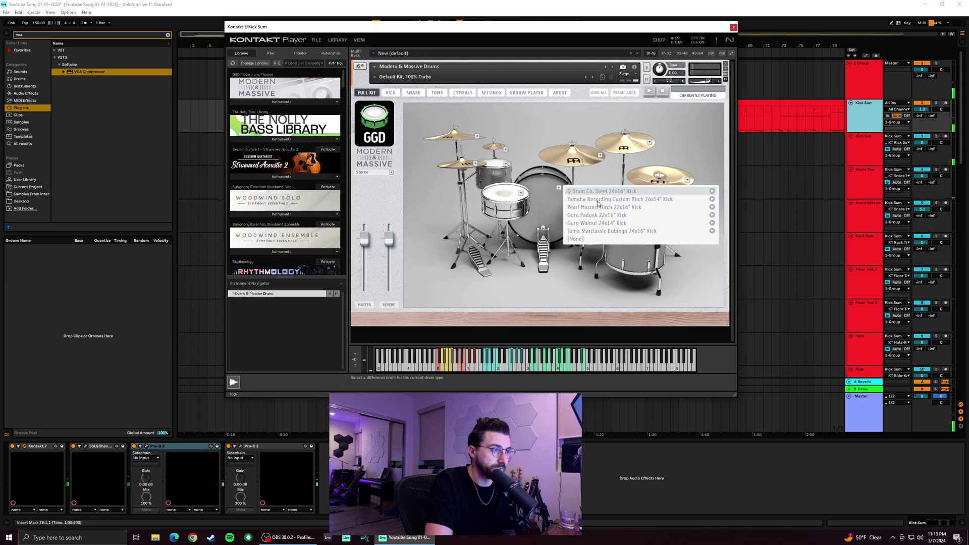
left_click(598, 201)
left_click(544, 208)
left_click(545, 207)
Audition the current snare and try alternatives, including the Yamaha Recording Custom Birch 14x8" and Pearl Vinnie Paul Maple 14x8"
left_click(511, 211)
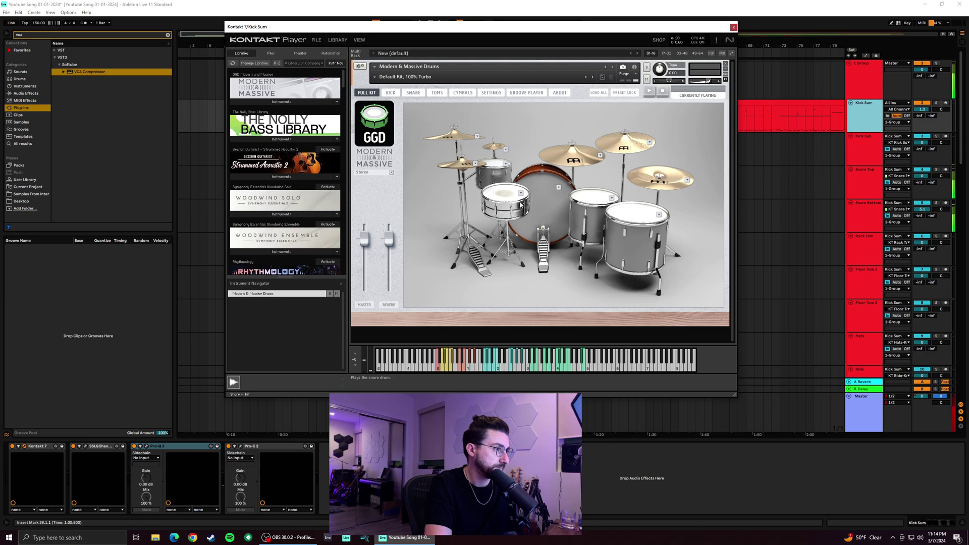
left_click(521, 193)
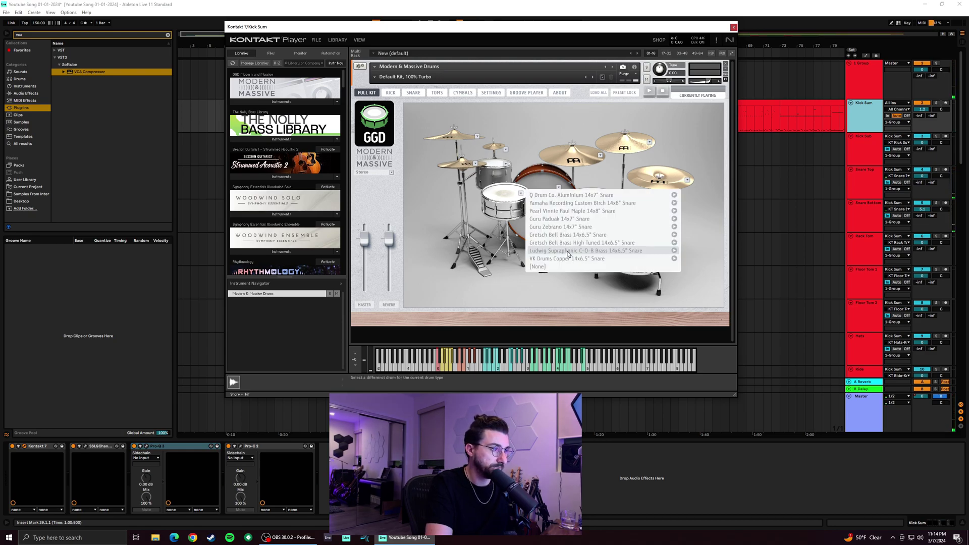
left_click(561, 203)
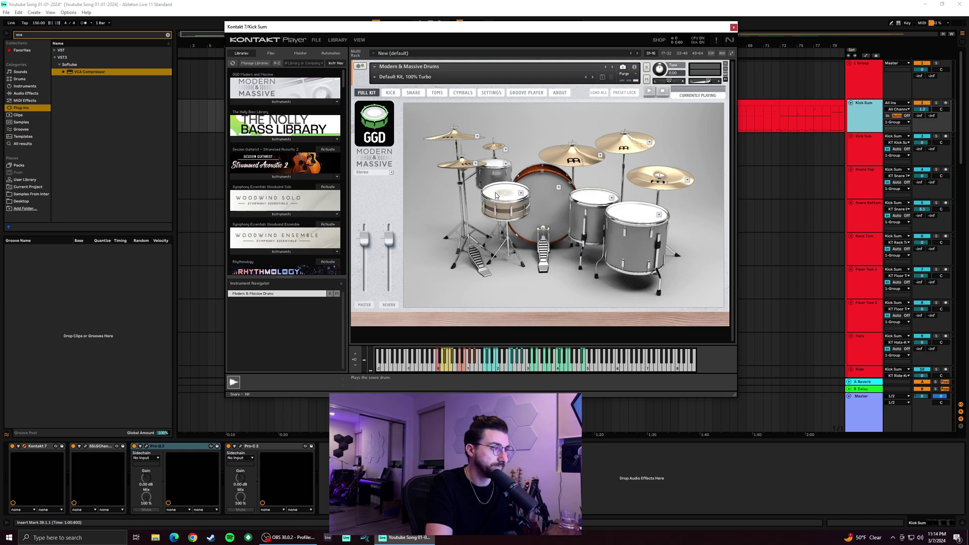
left_click(503, 200)
left_click(505, 199)
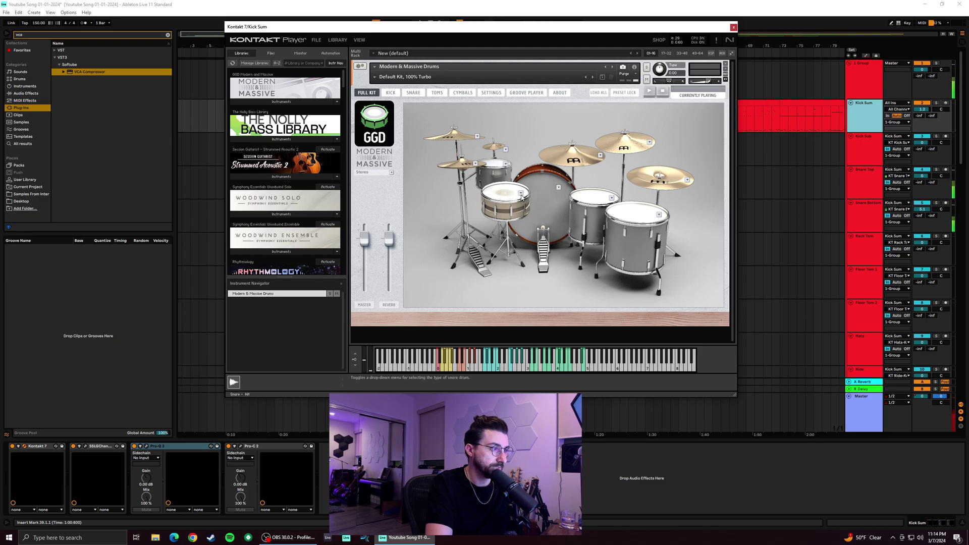
left_click(521, 193)
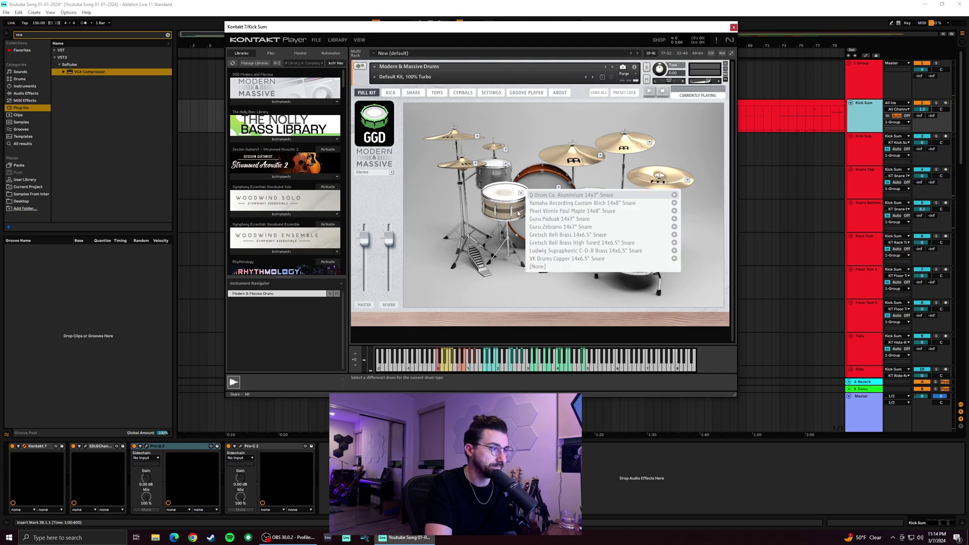
left_click(527, 211)
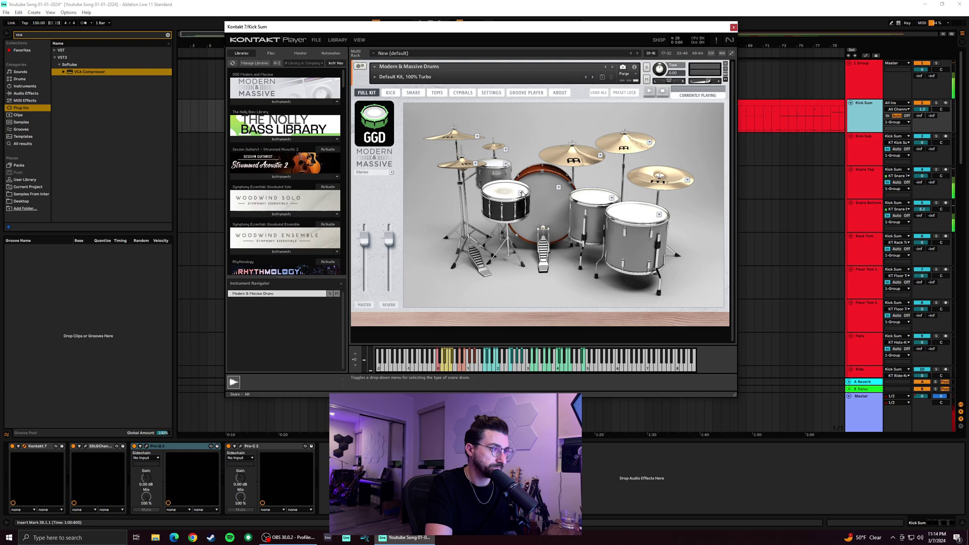
left_click(522, 194)
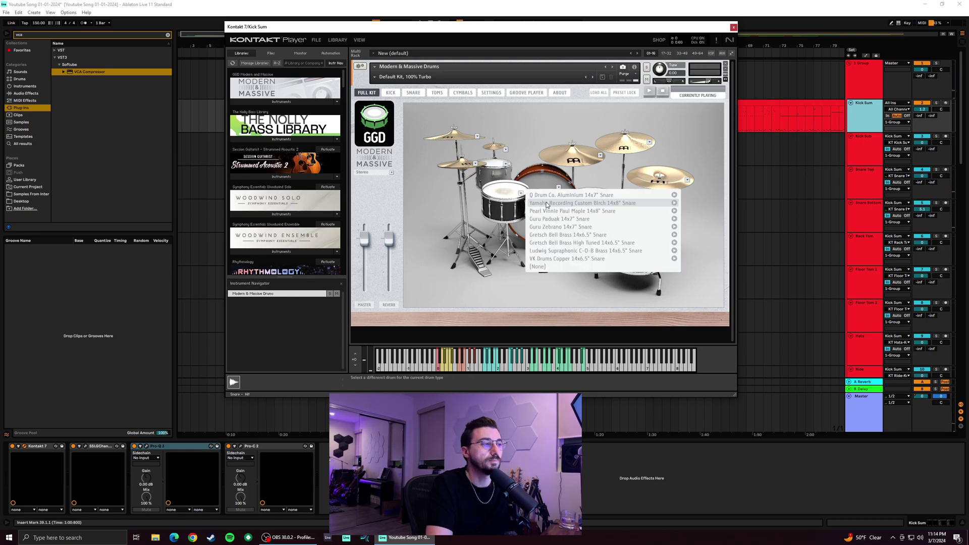
left_click(559, 211)
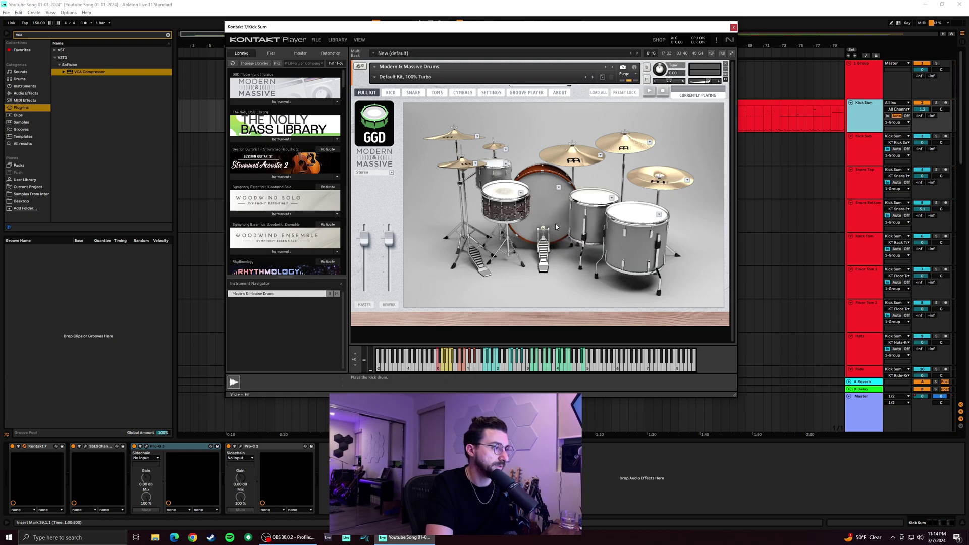
left_click(521, 194)
left_click(507, 200)
left_click(506, 201)
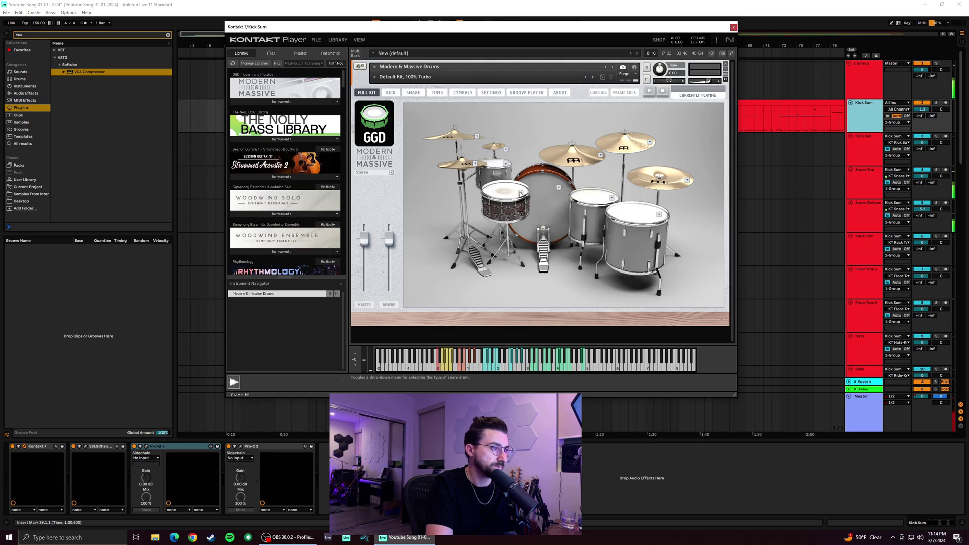
Swap the snare drum for the Guru Paduak 14x7" and audition it
left_click(521, 193)
left_click(553, 220)
left_click(507, 202)
left_click(508, 202)
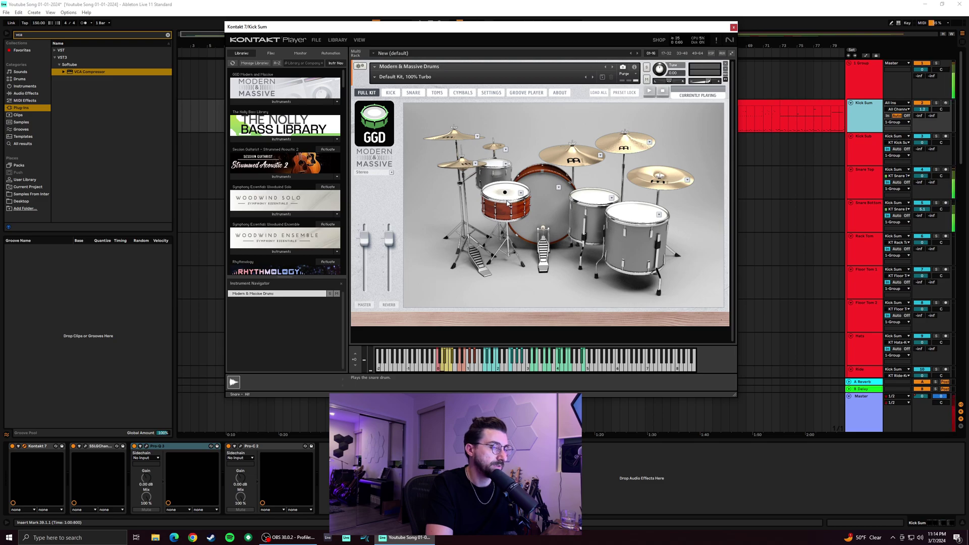
left_click(507, 202)
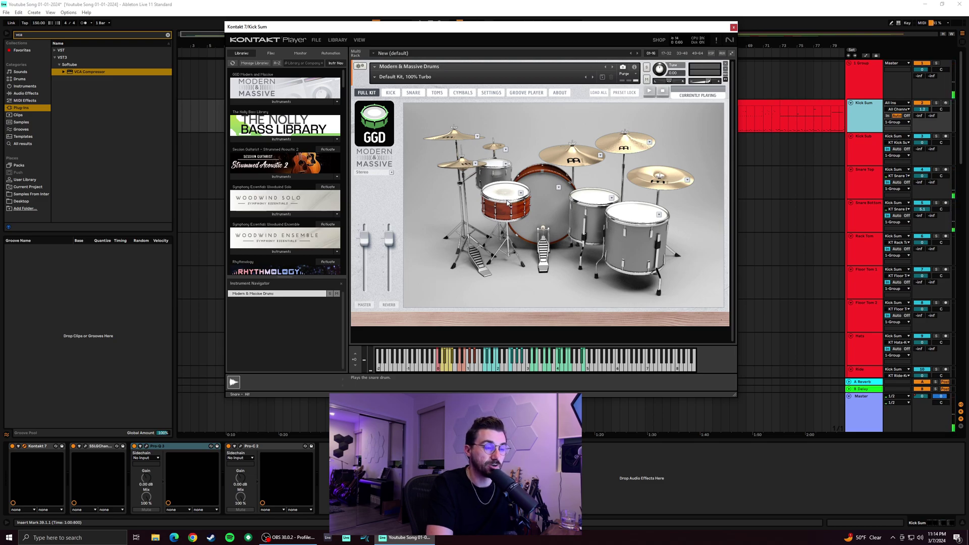
Swap the snare drum for the Guru Zebrano 14x7" and audition it
left_click(521, 192)
left_click(532, 227)
left_click(507, 201)
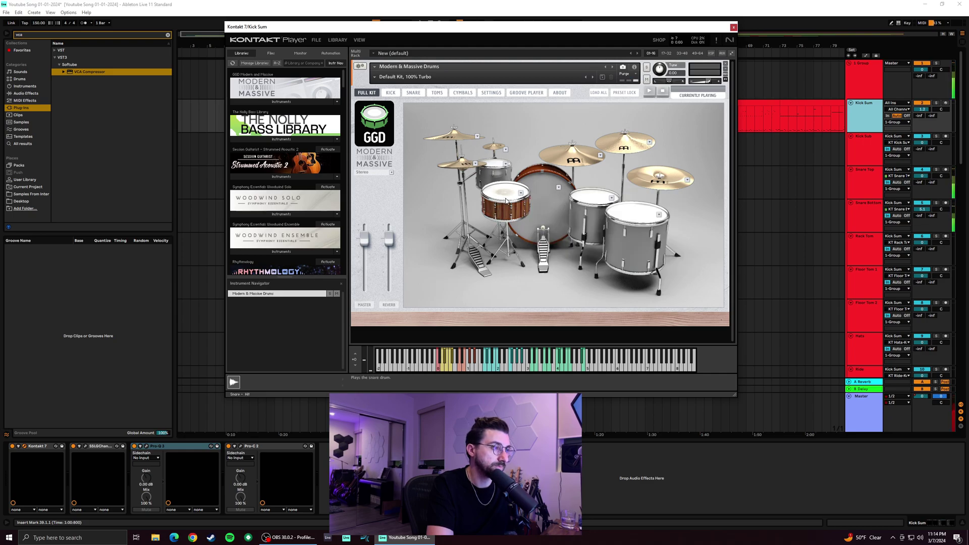
left_click(507, 201)
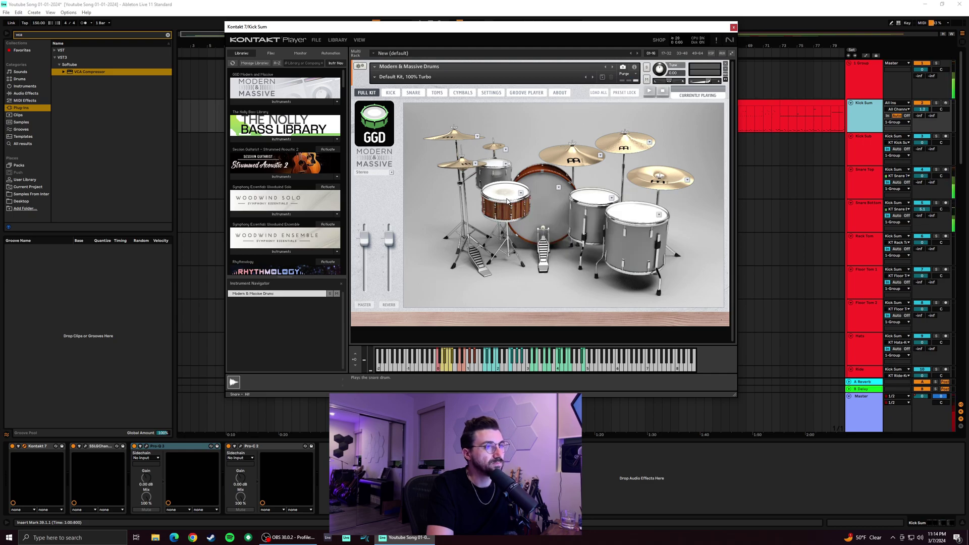
Load and audition the Gretsch Bell Brass 14x6.5" snare, followed by the Gretsch Bell Brass High Tuned 14x6.5"
left_click(520, 193)
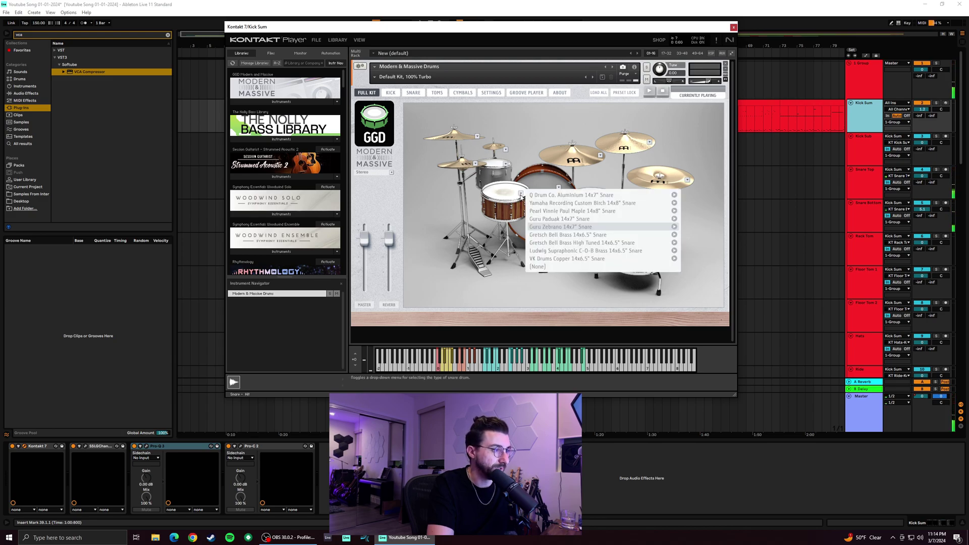
left_click(562, 233)
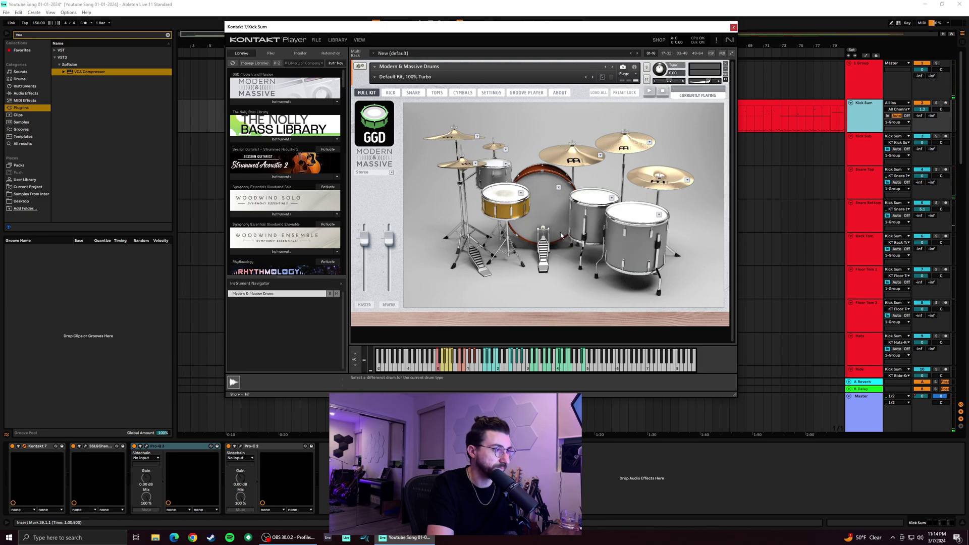
left_click(507, 204)
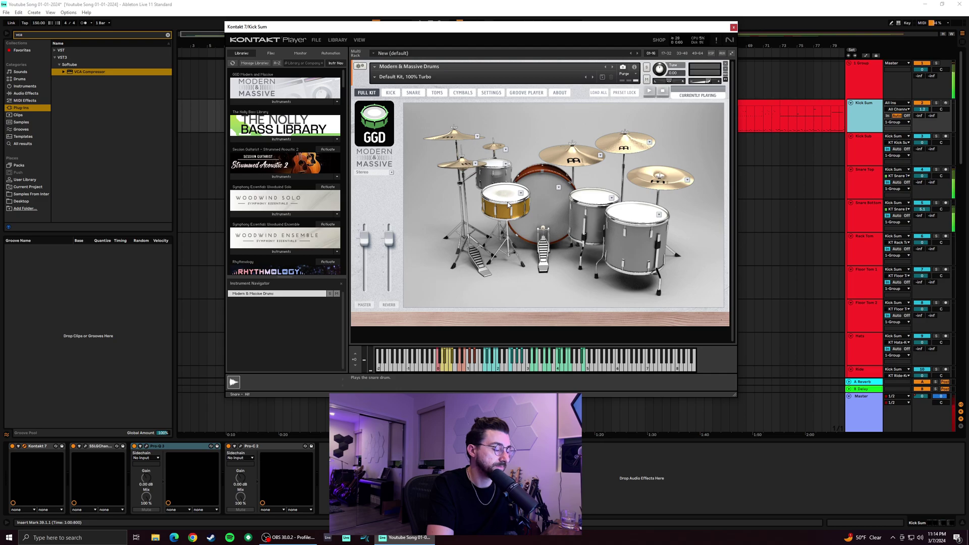
left_click(520, 193)
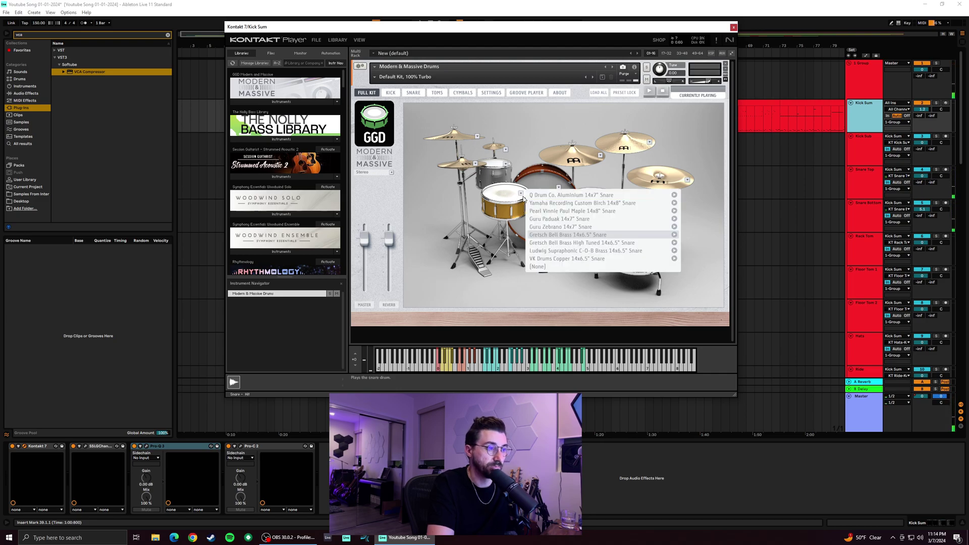
left_click(571, 244)
left_click(505, 198)
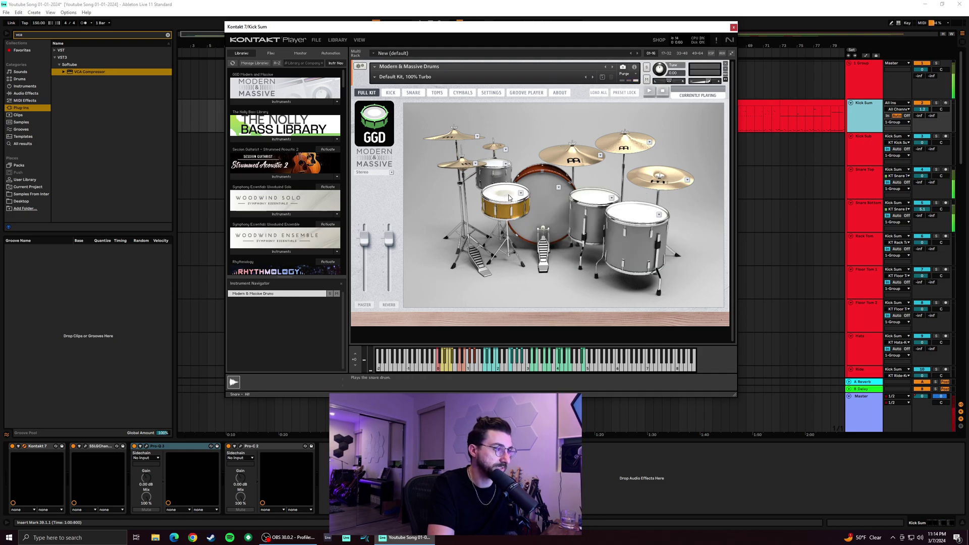
Try the Ludwig Supraphonic C-O-B Brass 14x6.5" as the snare and play it
left_click(521, 193)
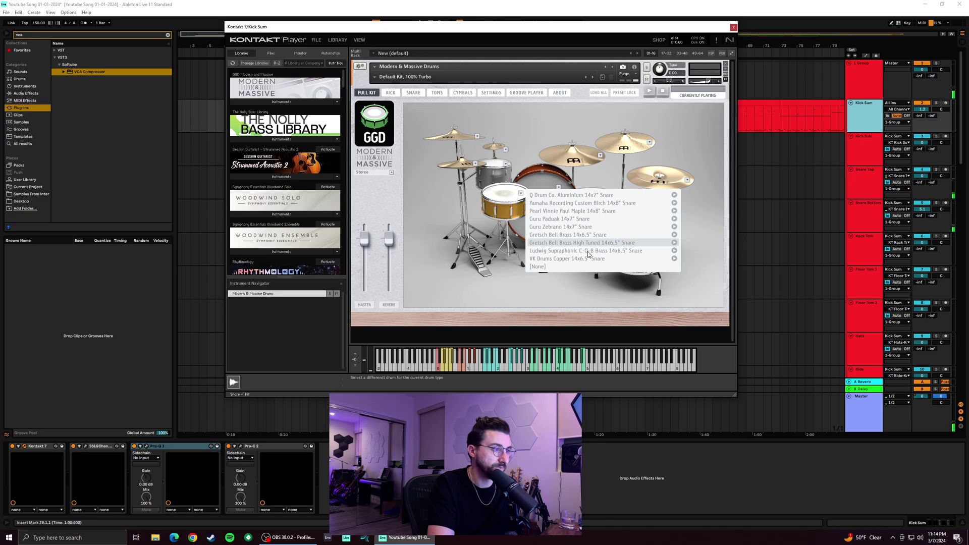
left_click(623, 252)
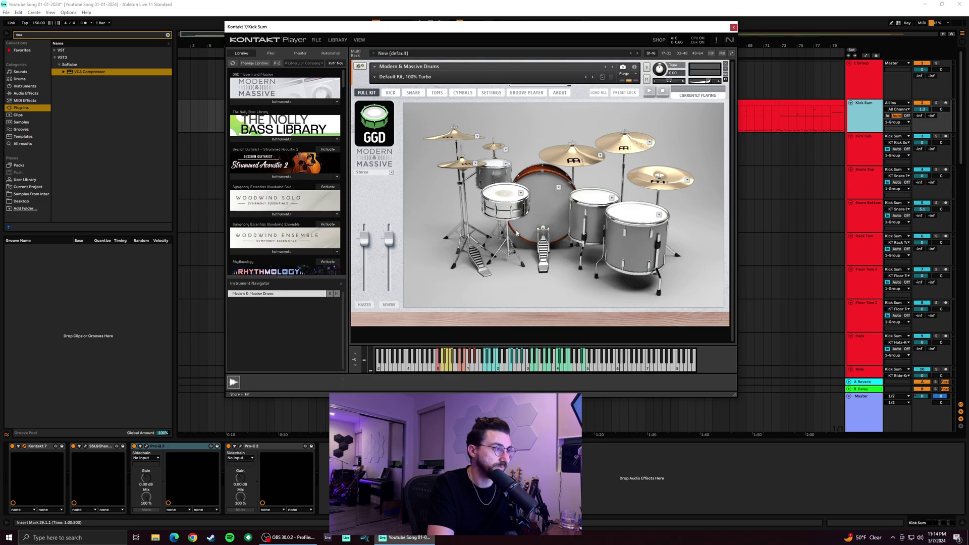
left_click(506, 205)
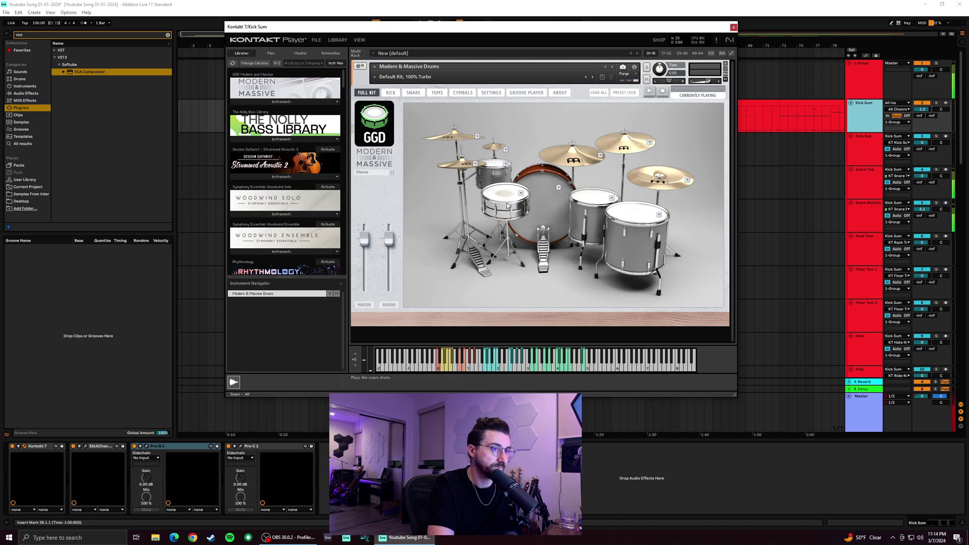
Load the VK Drums Copper 14x6.5" snare and audition it several times
left_click(521, 194)
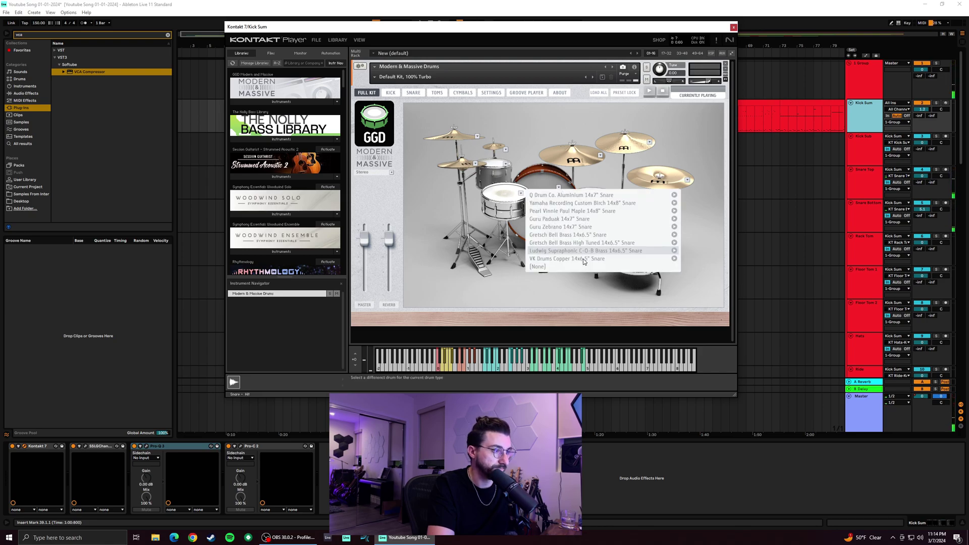
left_click(583, 259)
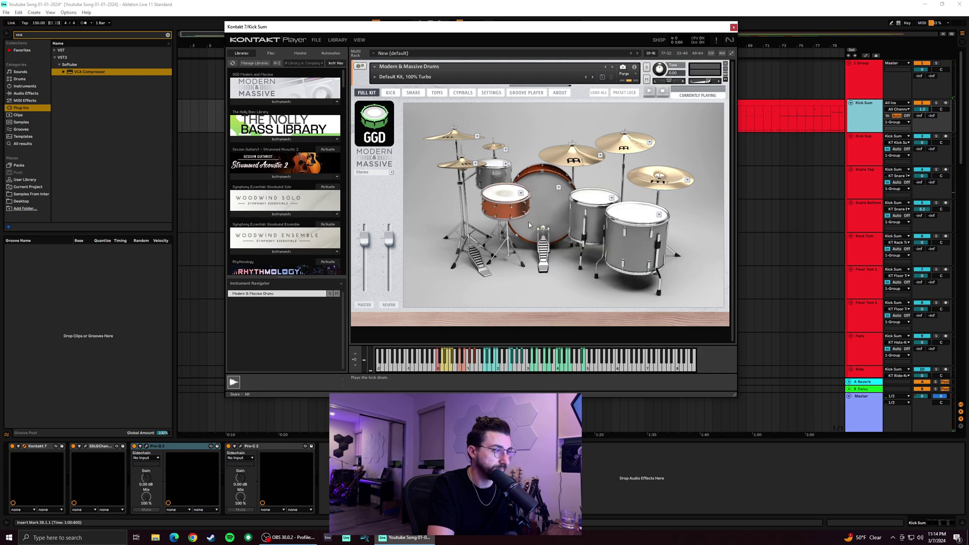
left_click(514, 200)
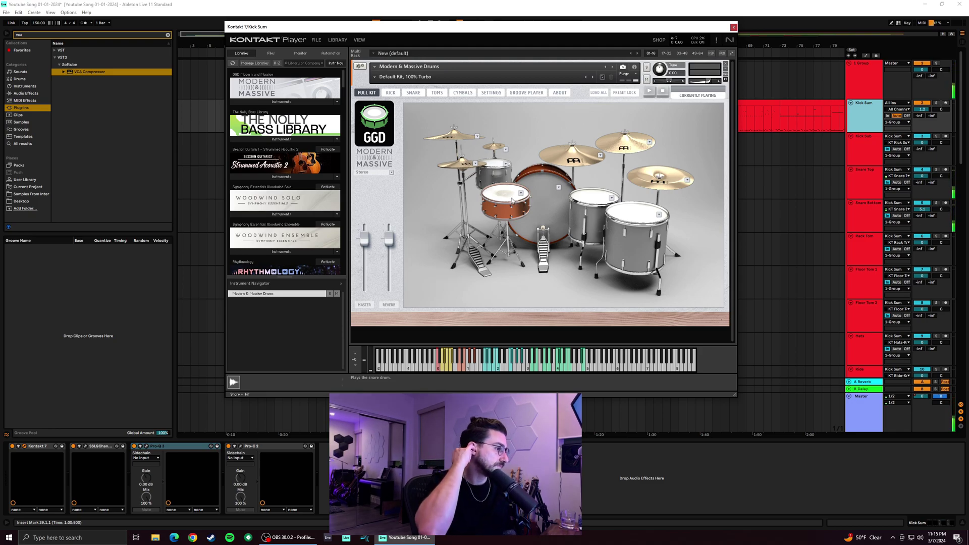
left_click(512, 200)
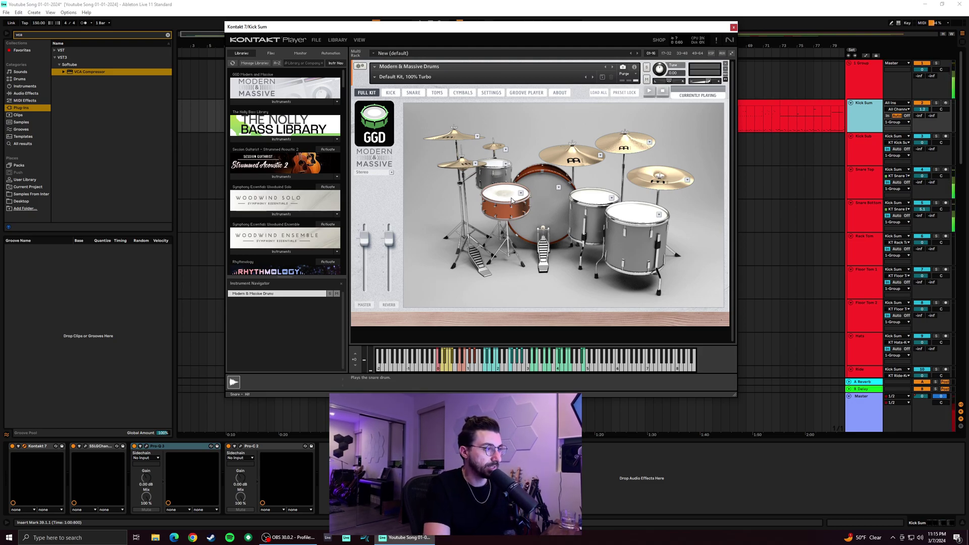
left_click(512, 201)
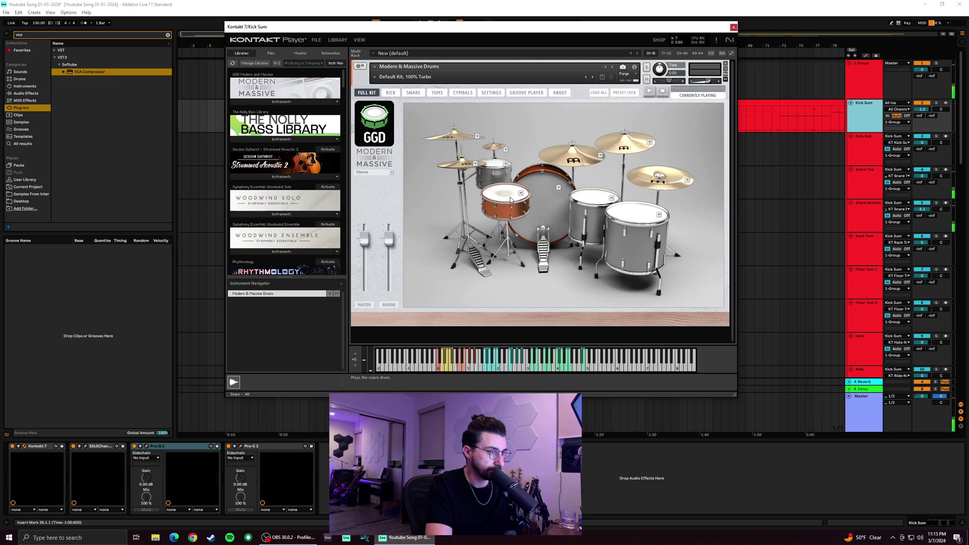
Set the snare drum back to the Ludwig Supraphonic C-O-B Brass 14x6.5" and audition it repeatedly
left_click(520, 193)
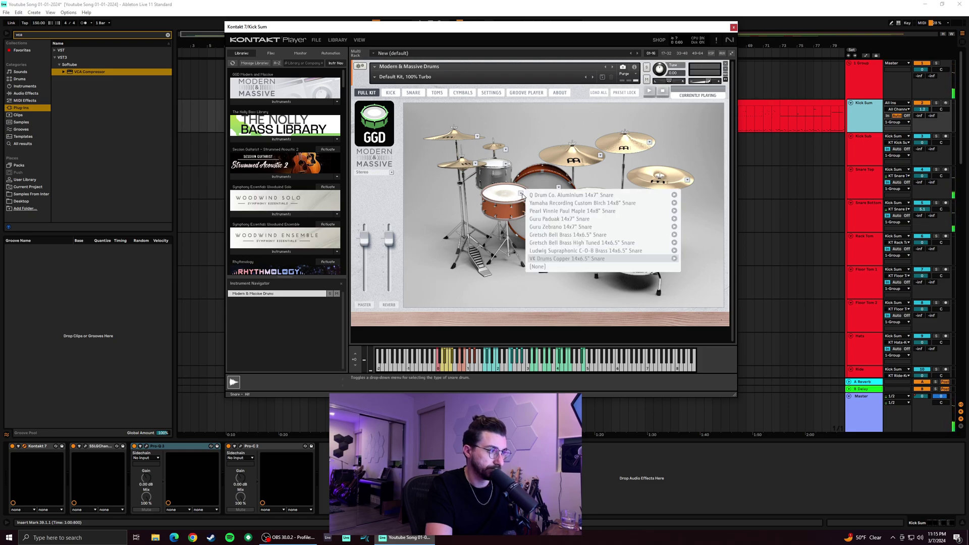
left_click(586, 252)
left_click(512, 201)
left_click(512, 201)
left_click(506, 199)
left_click(508, 202)
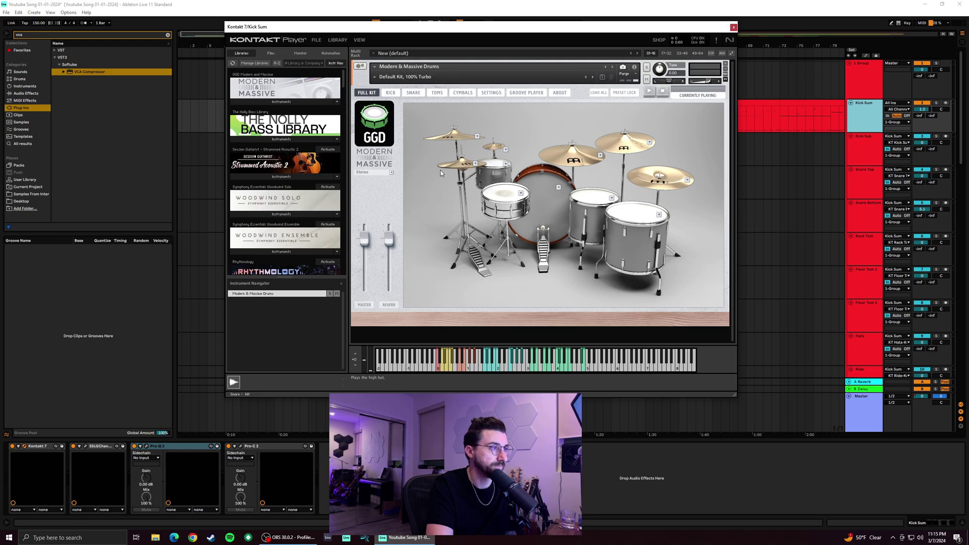
Audition the rack and floor toms, then check the rack tom models and stay on the Q Drum Co. Steel 13x9"
left_click(495, 174)
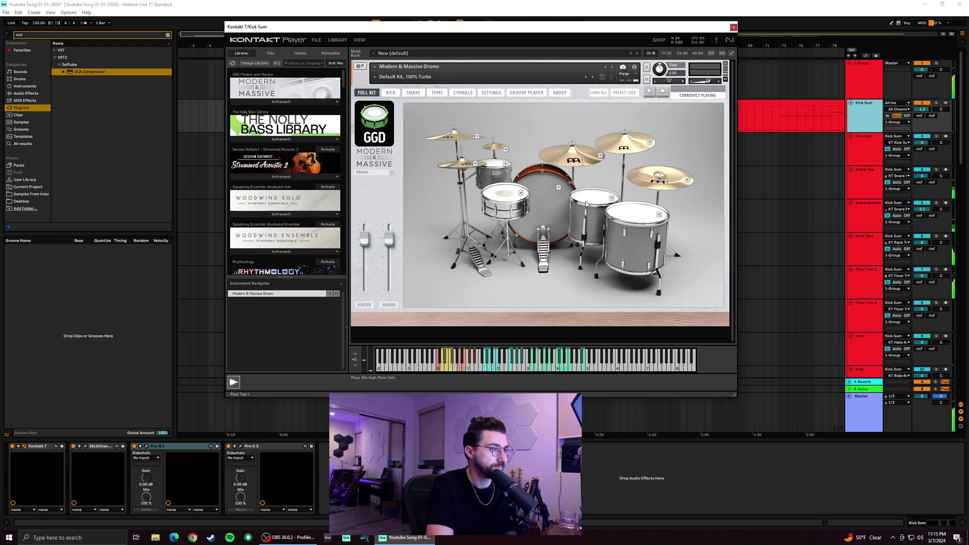
left_click(651, 232)
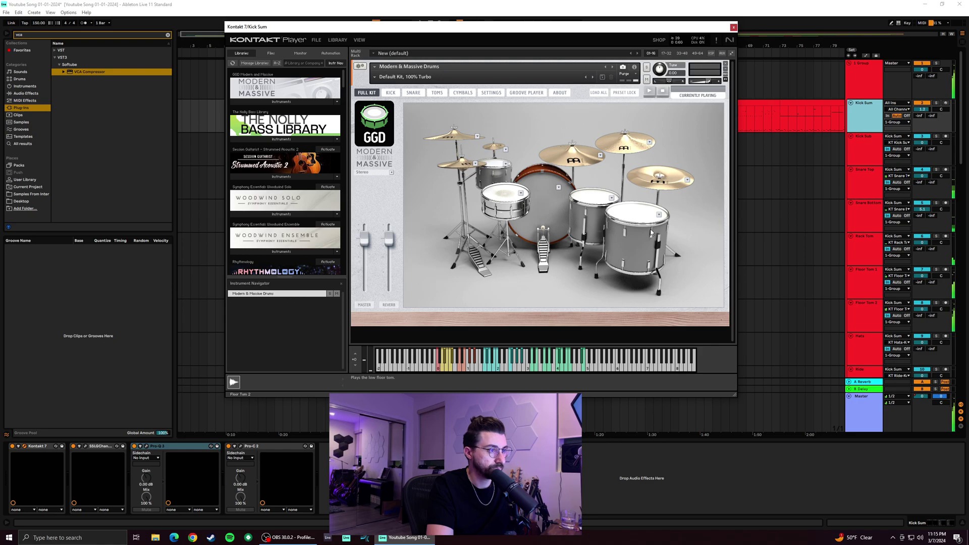
left_click(506, 164)
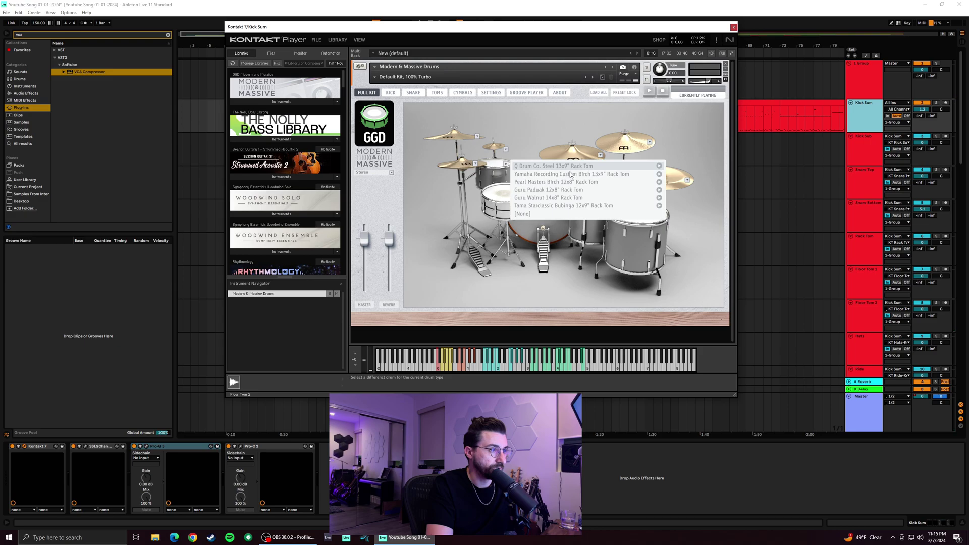
left_click(566, 181)
left_click(507, 165)
left_click(540, 169)
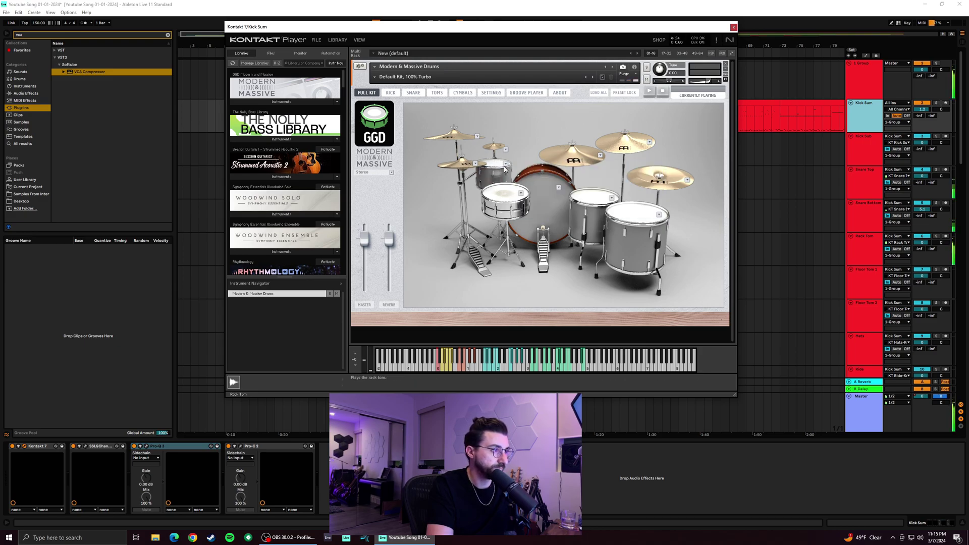
Try the Yamaha Recording Custom Birch 13x9" and Pearl Masters Birch 12x8" as the rack tom
left_click(506, 165)
left_click(534, 174)
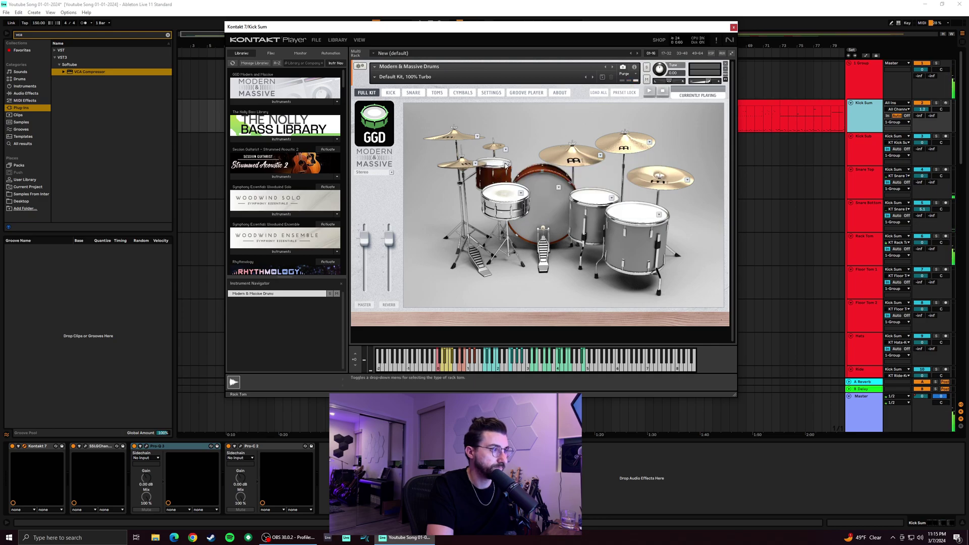
left_click(505, 164)
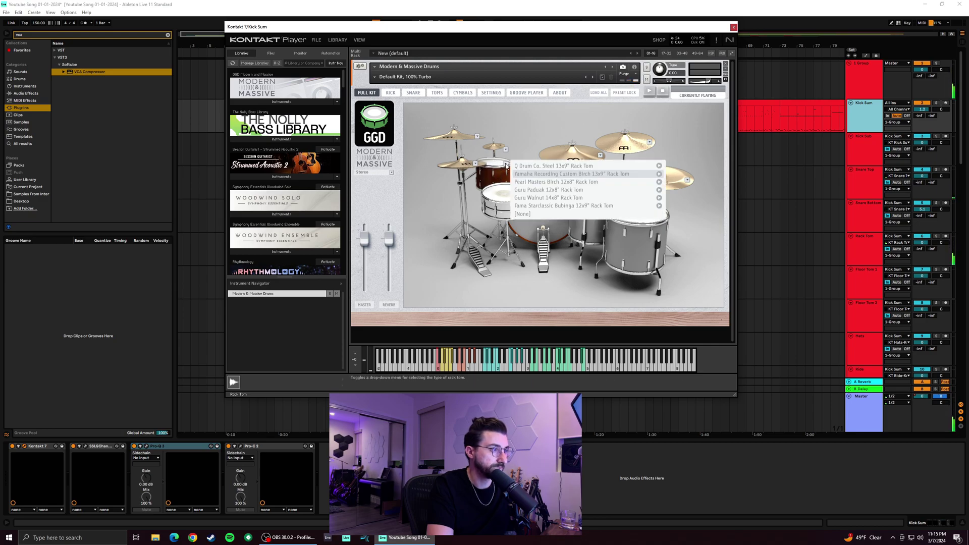
left_click(530, 183)
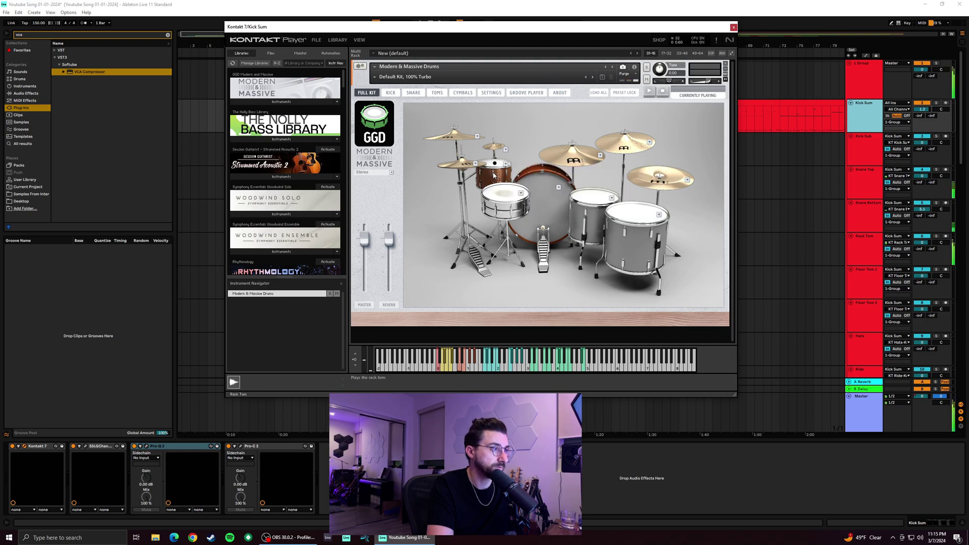
Compare the Guru Paduak 12x8", Guru Walnut 14x8" and Tama Starclassic Bubinga 12x9" rack toms
left_click(506, 164)
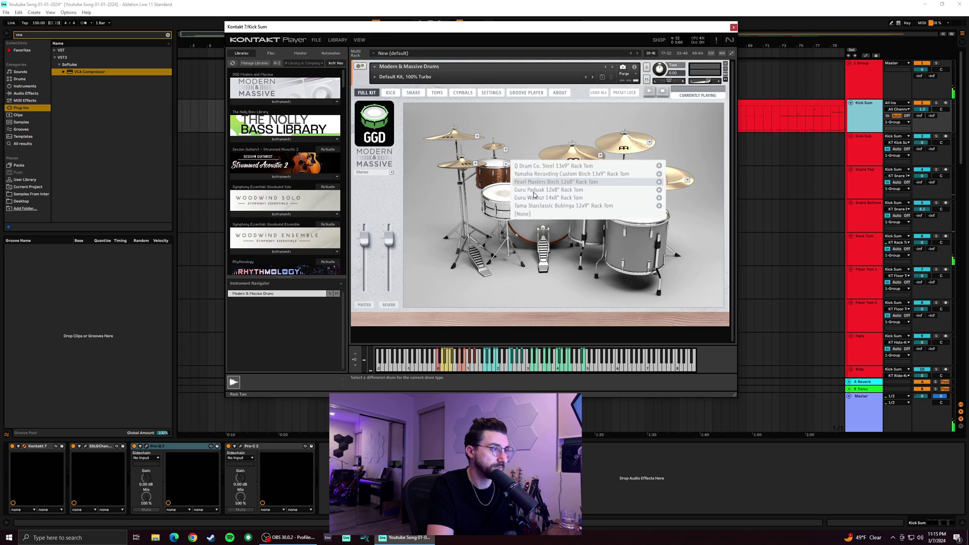
left_click(497, 174)
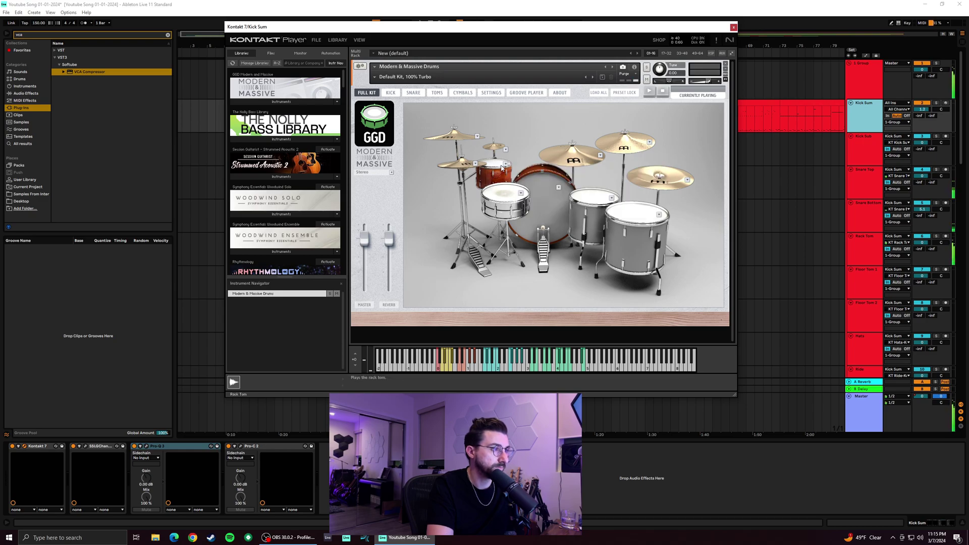
left_click(507, 164)
left_click(534, 198)
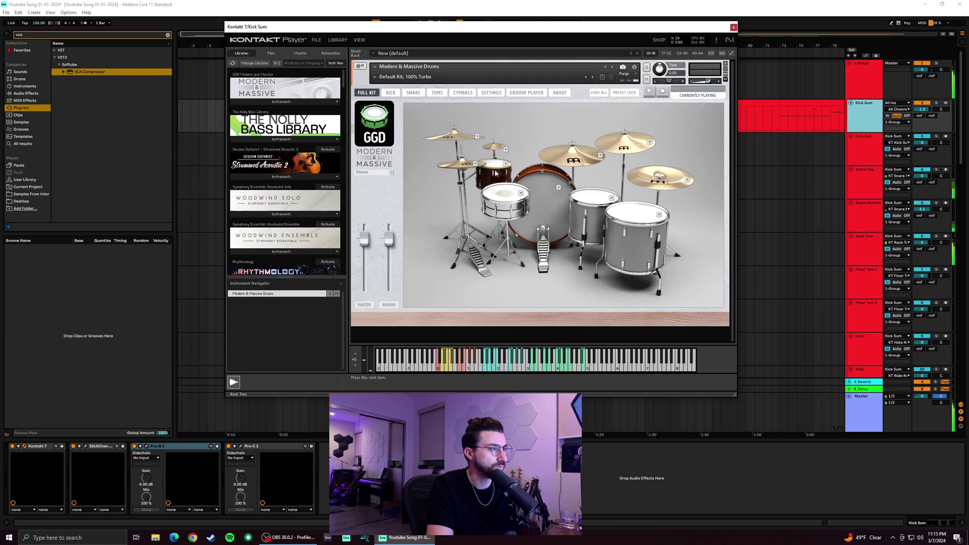
left_click(506, 163)
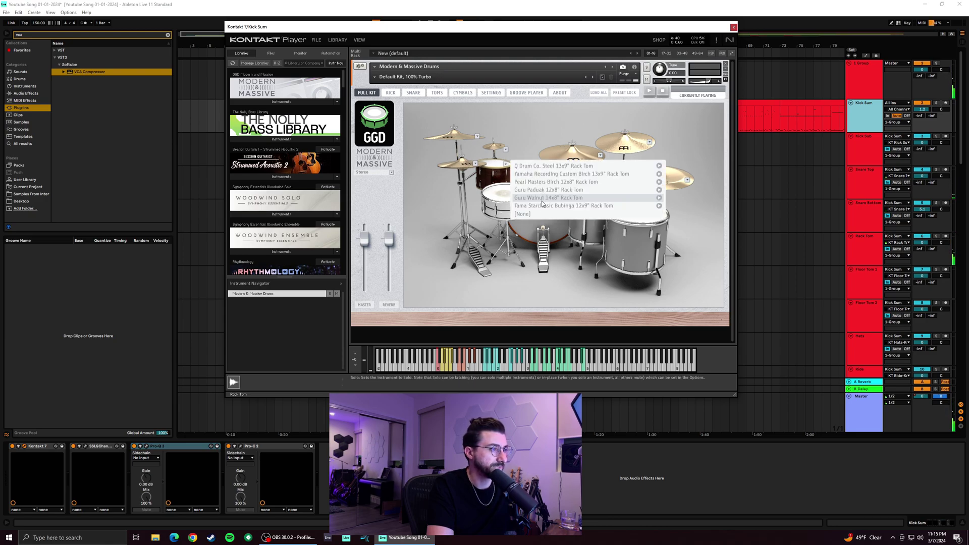
left_click(531, 209)
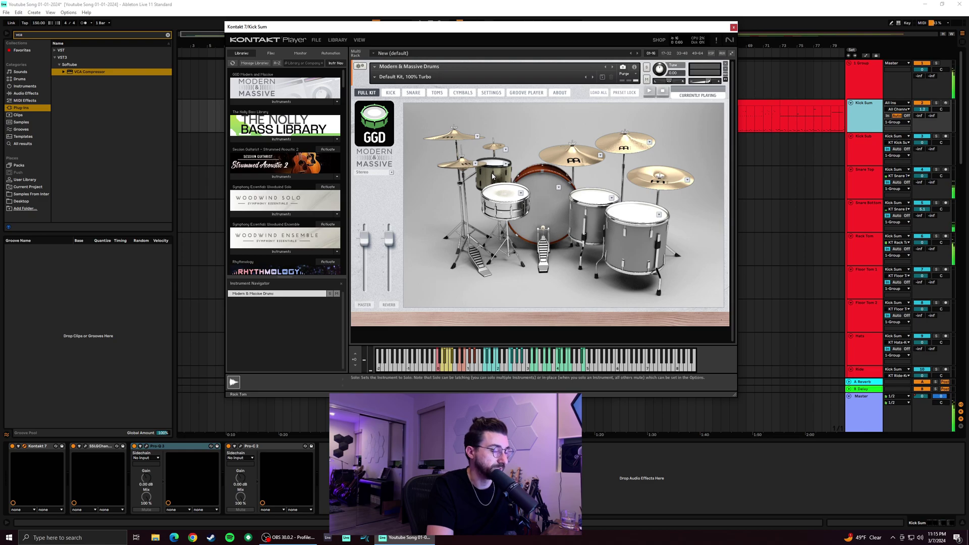
Set the rack tom to the Guru Walnut 14x8" and switch the high floor tom to the matching dark wood model
left_click(506, 164)
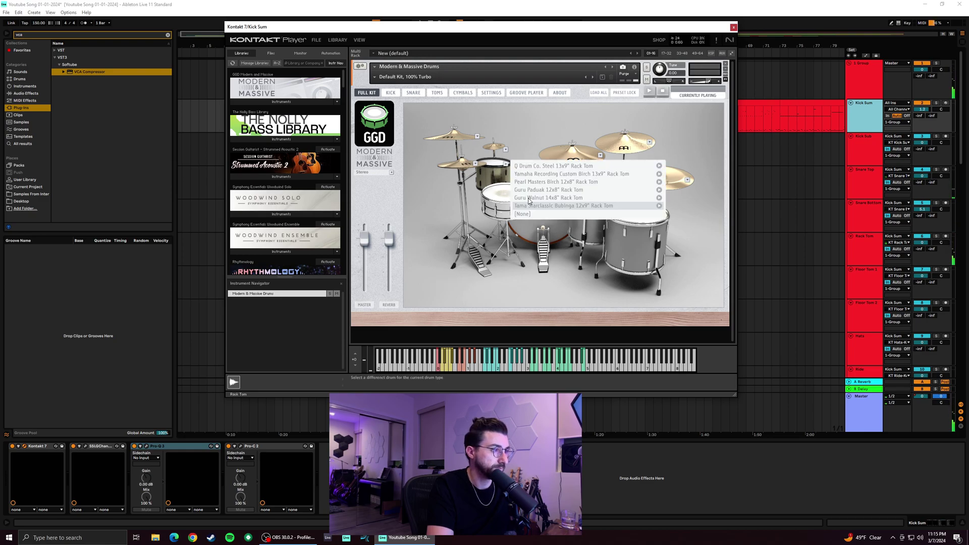
left_click(517, 181)
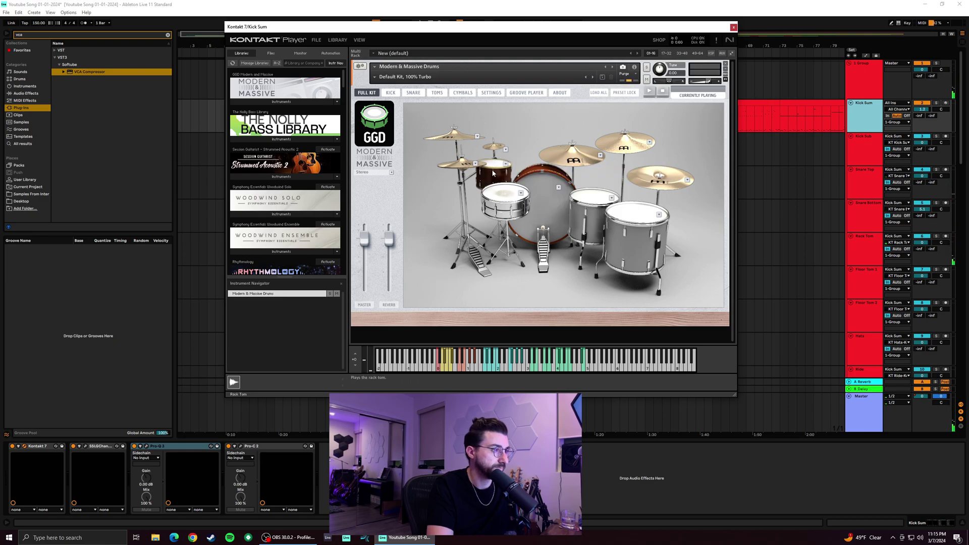
left_click(612, 198)
left_click(520, 233)
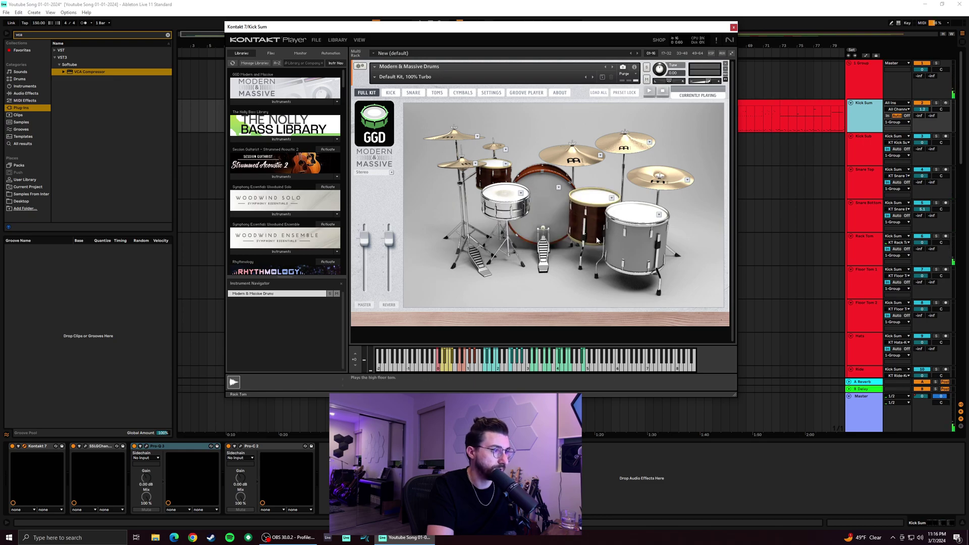
Audition the low floor tom and change it to the Yamaha Recording Custom Birch 18x16"
left_click(659, 214)
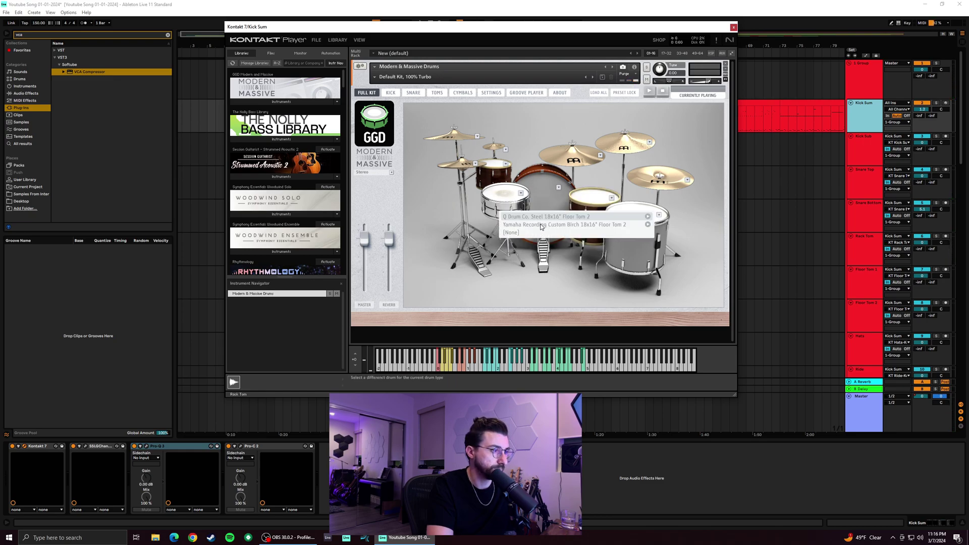
left_click(659, 216)
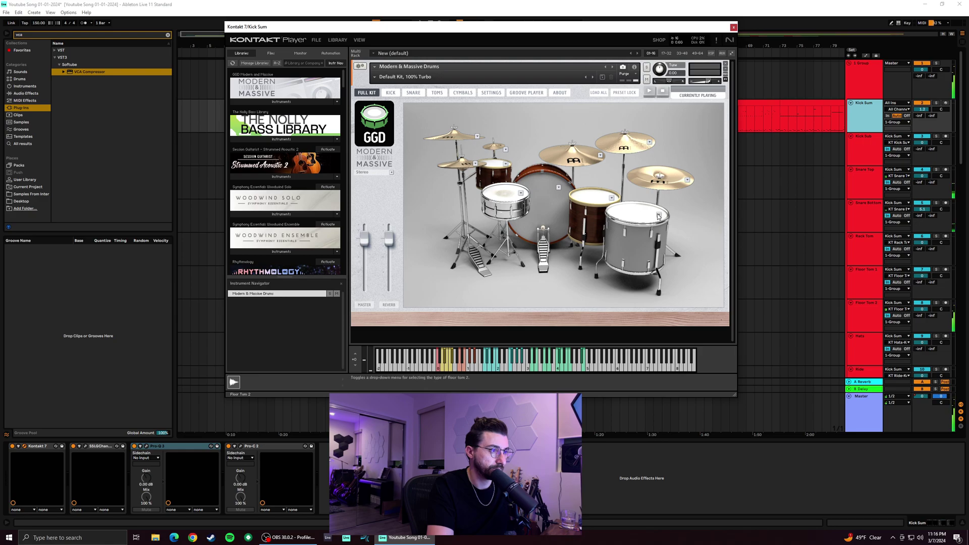
left_click(659, 216)
left_click(632, 225)
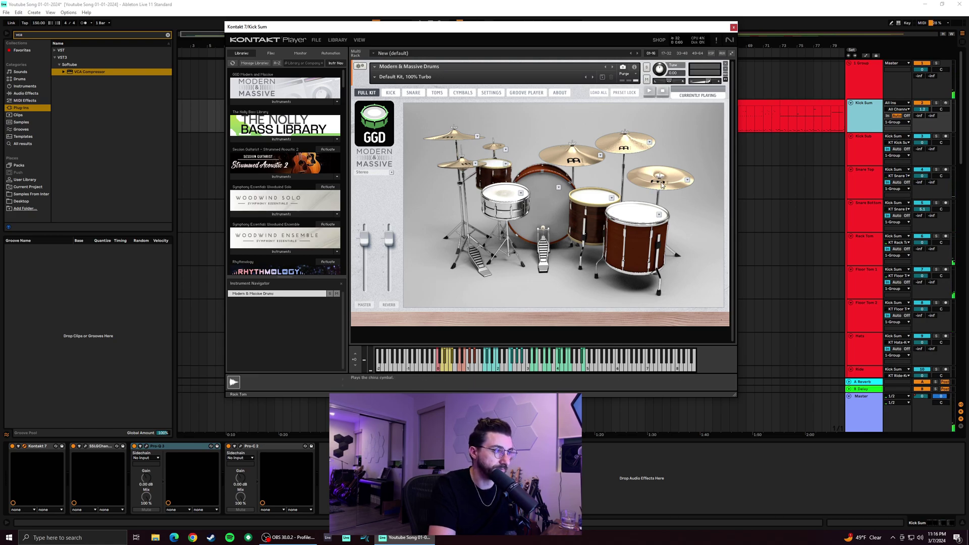
Compare the 14" Meinl Mb20 Soundwave Hats with the 15" Meinl Byzance Traditional Hats and set the hi-hat to the 15" Byzance
left_click(476, 165)
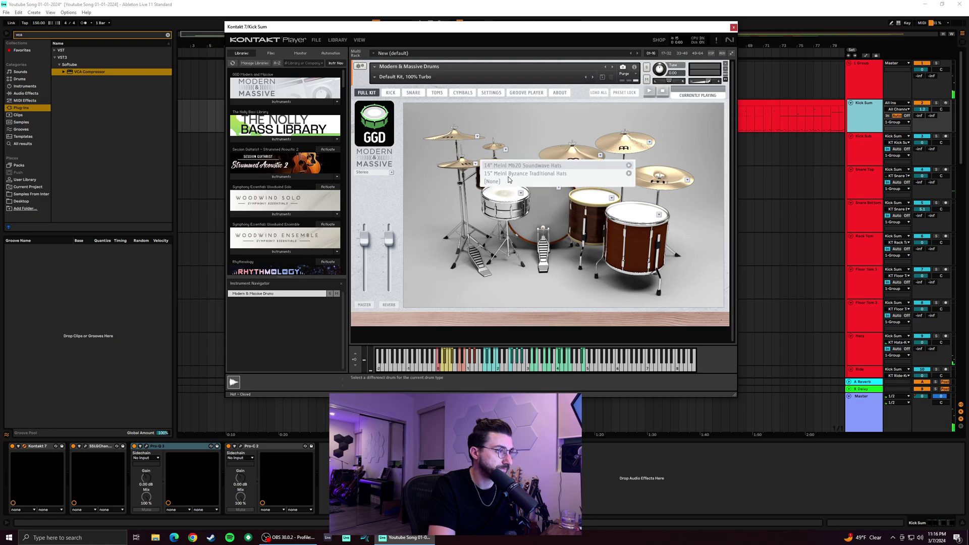
left_click(460, 167)
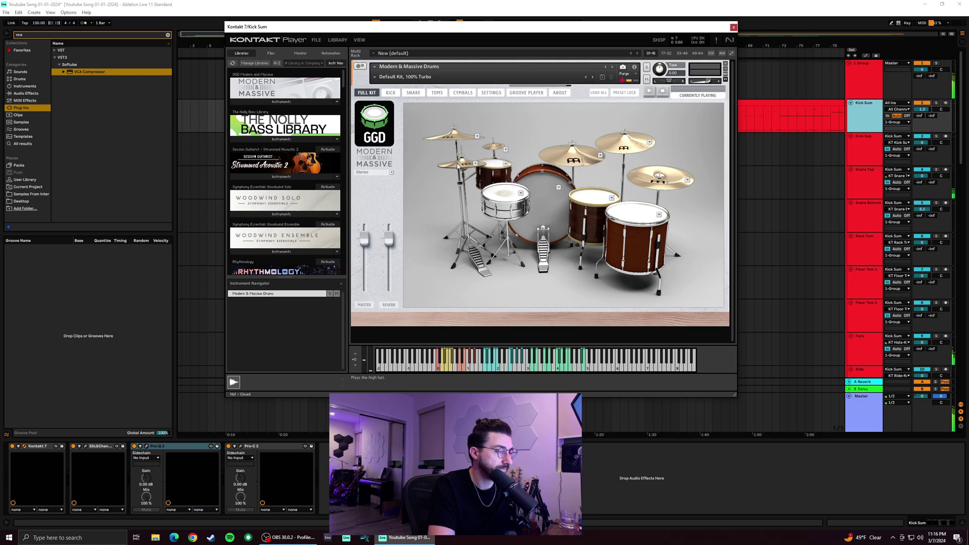
left_click(475, 164)
left_click(495, 166)
left_click(451, 168)
left_click(476, 164)
left_click(502, 174)
left_click(457, 164)
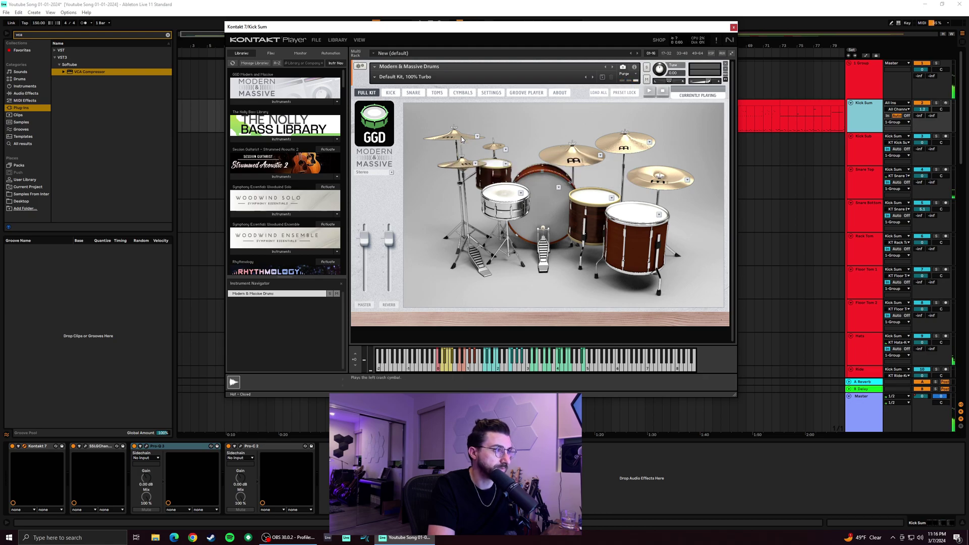
Audition the left crash models, set it to the 18" Meinl Mb20 Medium Heavy Crash, and check the splash cymbal options
left_click(478, 136)
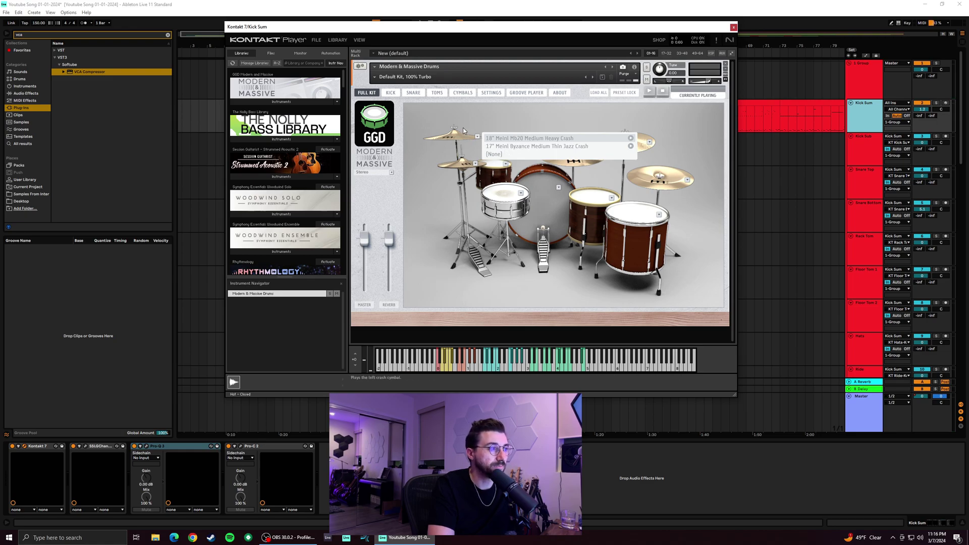
left_click(461, 144)
left_click(477, 136)
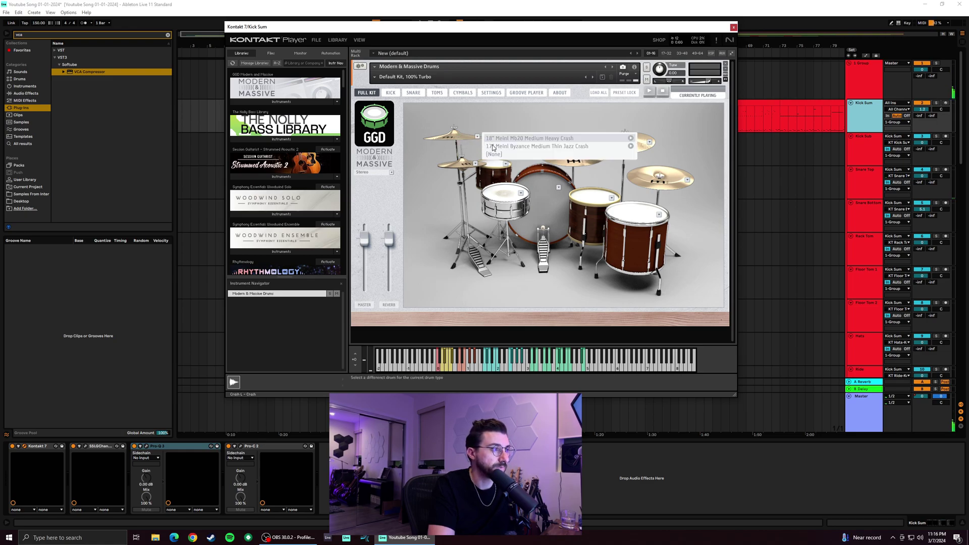
left_click(465, 137)
left_click(477, 136)
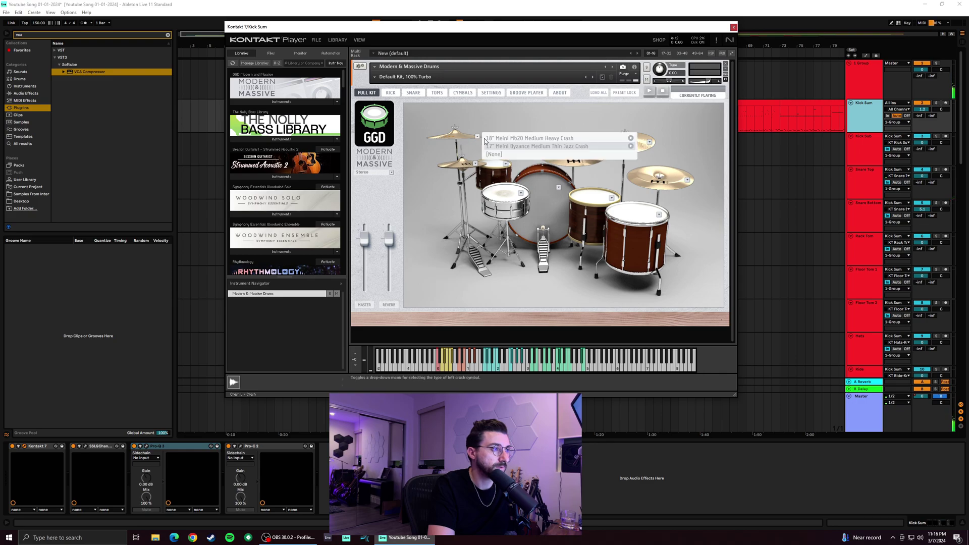
left_click(508, 140)
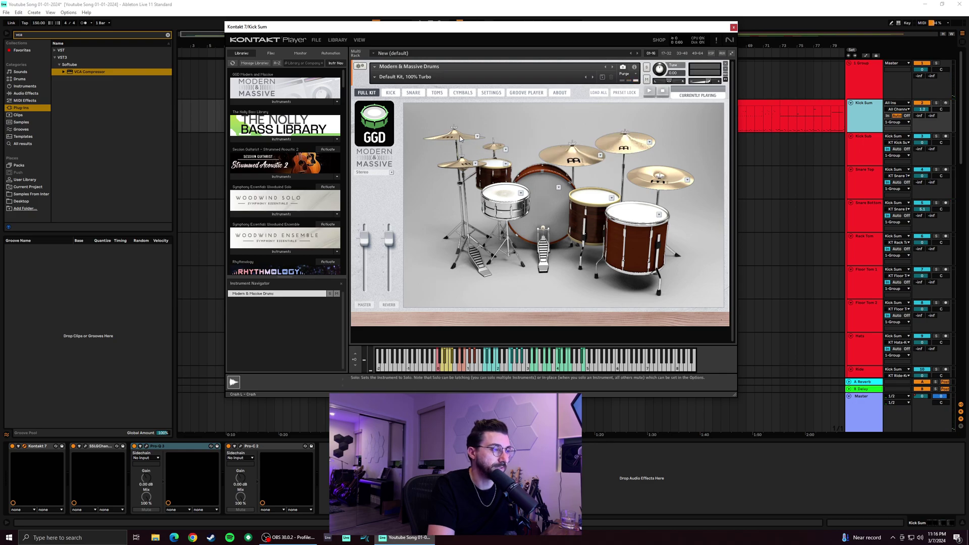
left_click(507, 149)
left_click(519, 154)
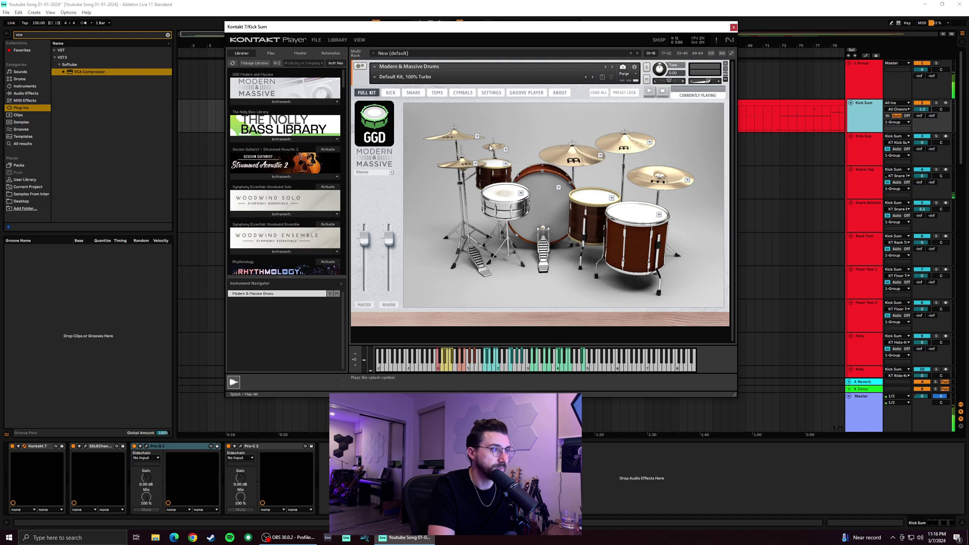
Compare the Soundcaster Mega Bell and Byzance Heavy Traditional rides and set the ride to the 22" Meinl Byzance Heavy Traditional Ride
left_click(601, 157)
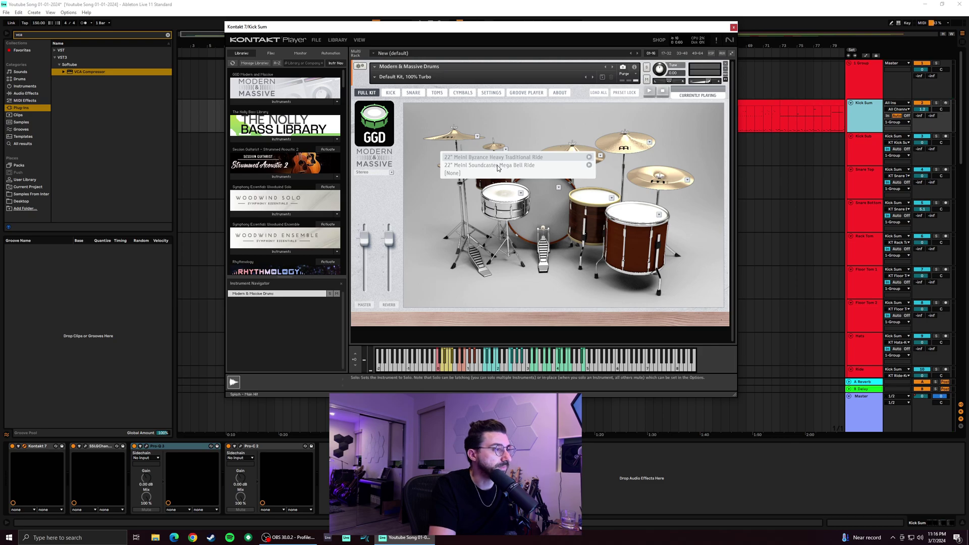
left_click(517, 157)
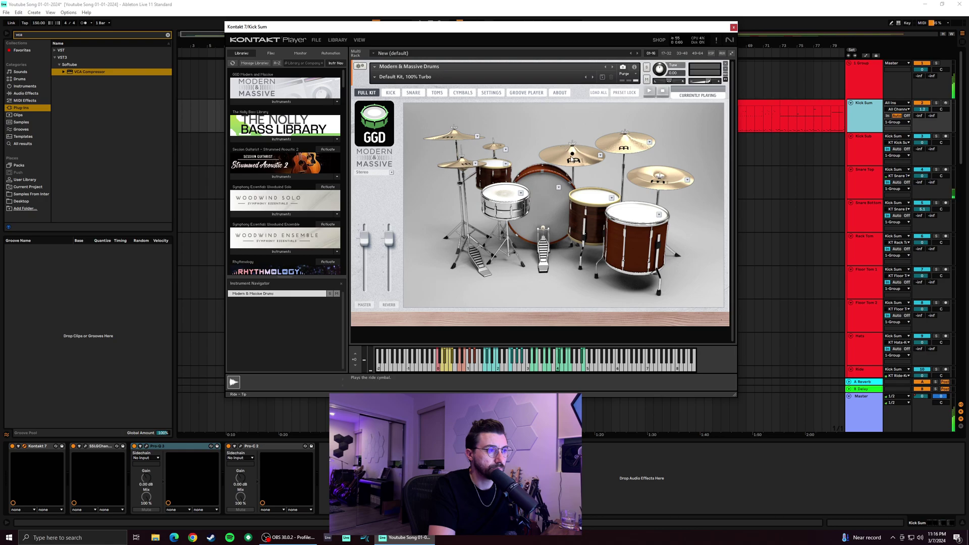
left_click(601, 158)
left_click(564, 171)
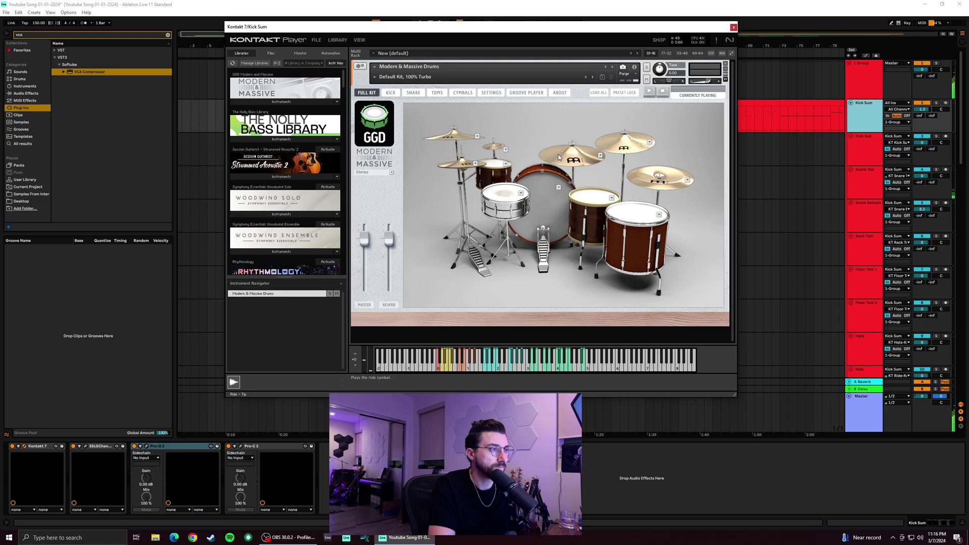
left_click(601, 155)
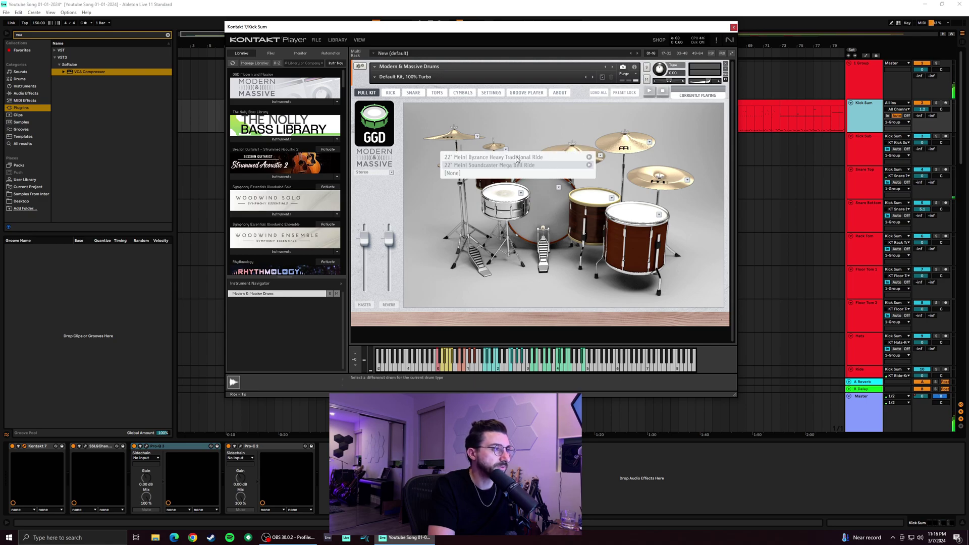
left_click(517, 158)
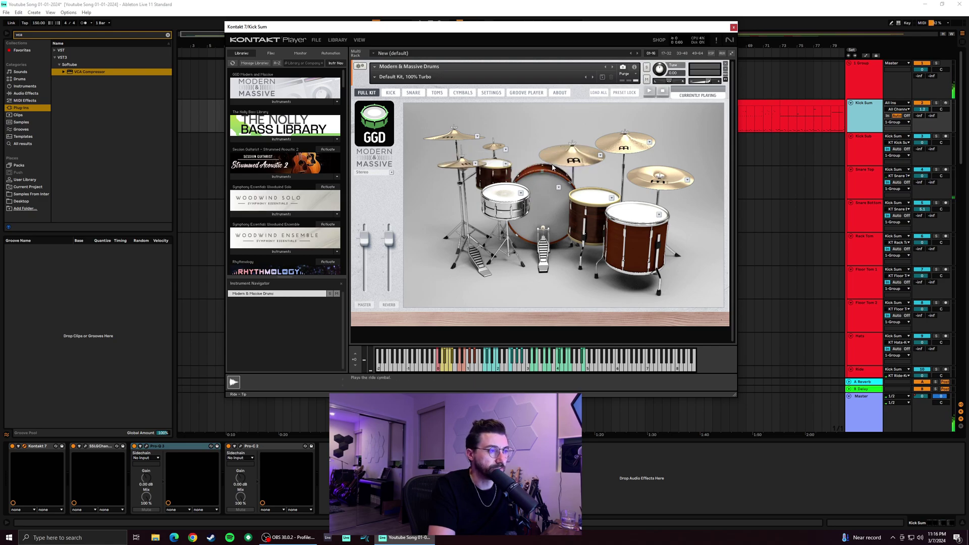
Compare the 20" Meinl Mb20 Medium Heavy and Heavy models for the right crash and set it to the Heavy Crash
left_click(650, 142)
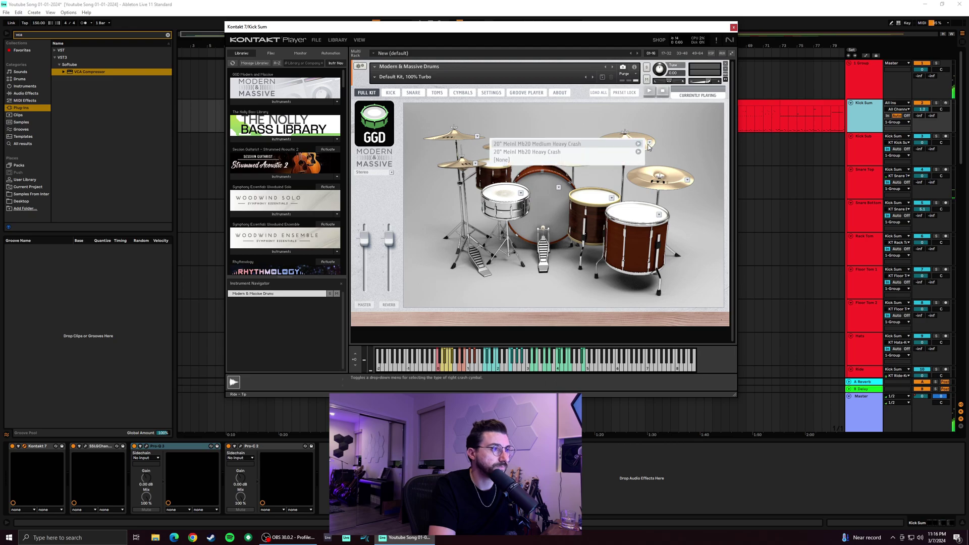
left_click(564, 153)
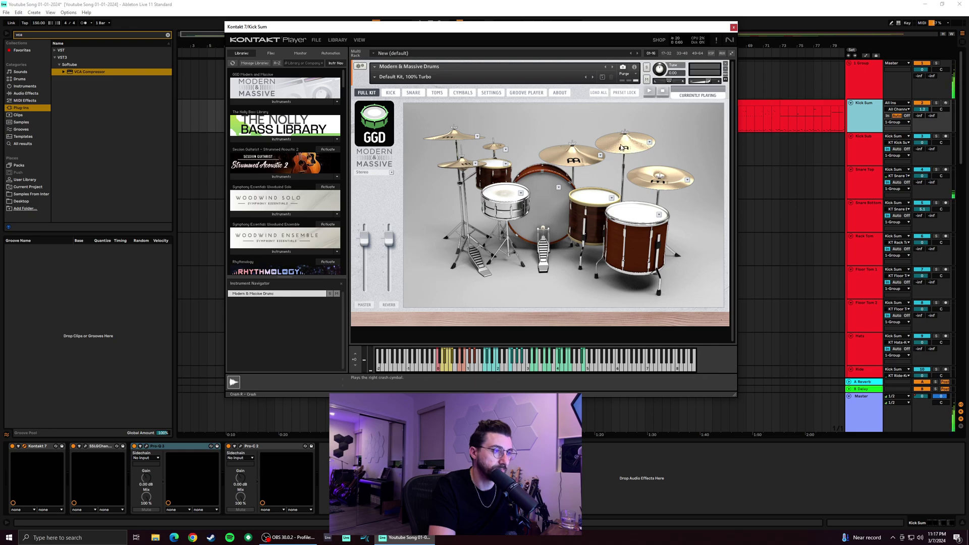
left_click(650, 142)
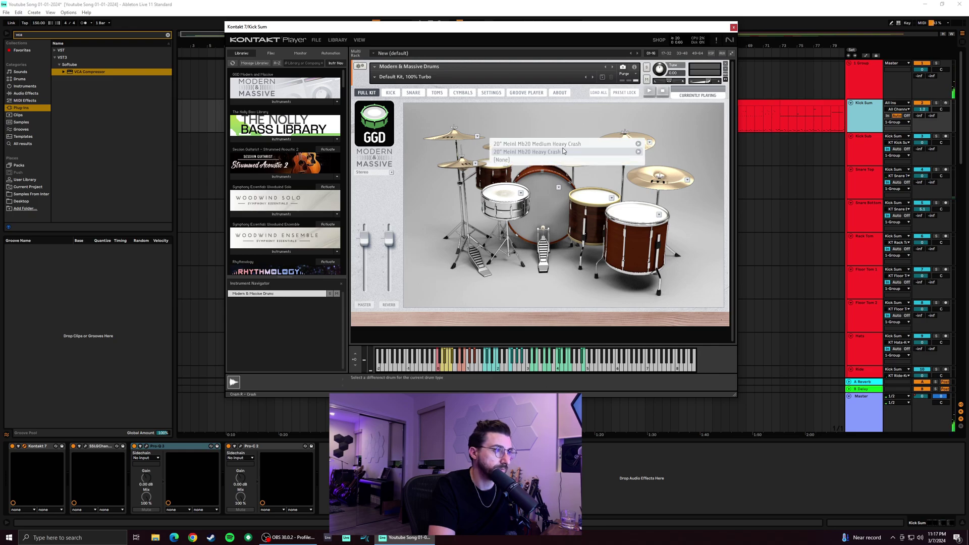
left_click(599, 153)
left_click(649, 143)
left_click(605, 159)
left_click(649, 143)
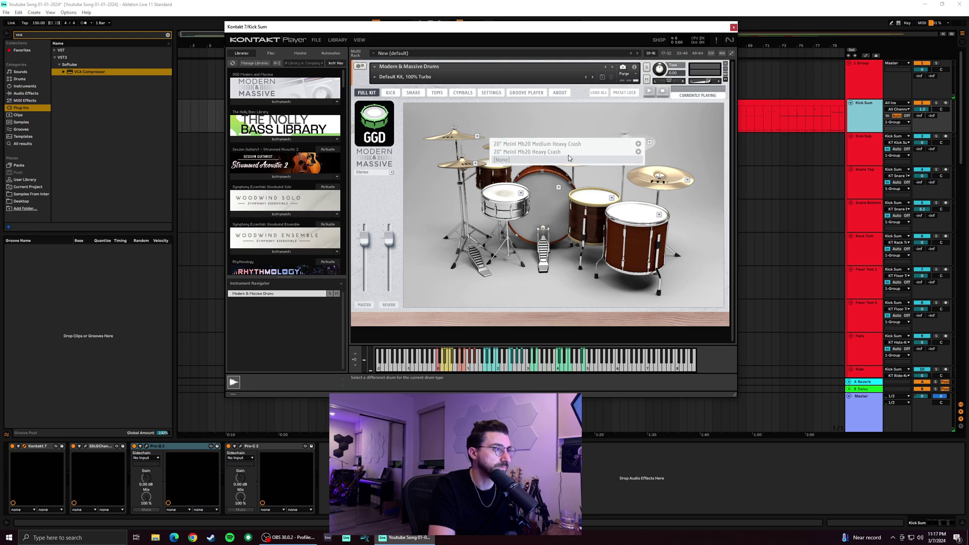
left_click(601, 152)
left_click(649, 143)
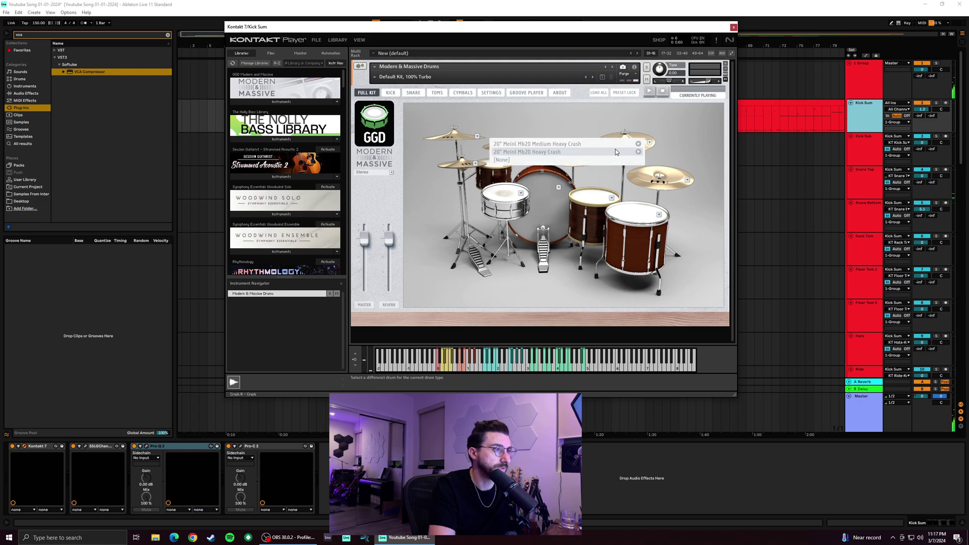
left_click(616, 150)
Choose the 20" Byzance Brilliant China as the china cymbal and play the song with the full kit
left_click(688, 180)
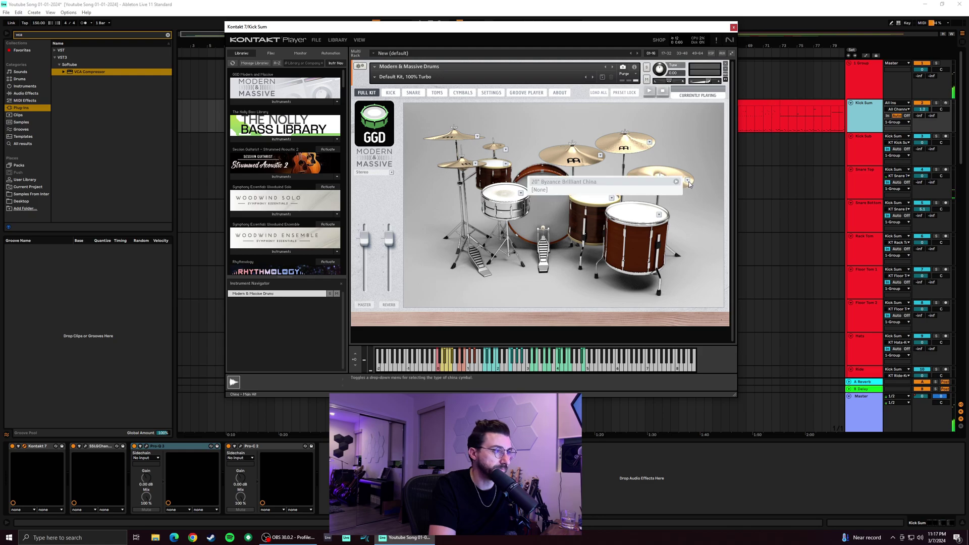
left_click(634, 182)
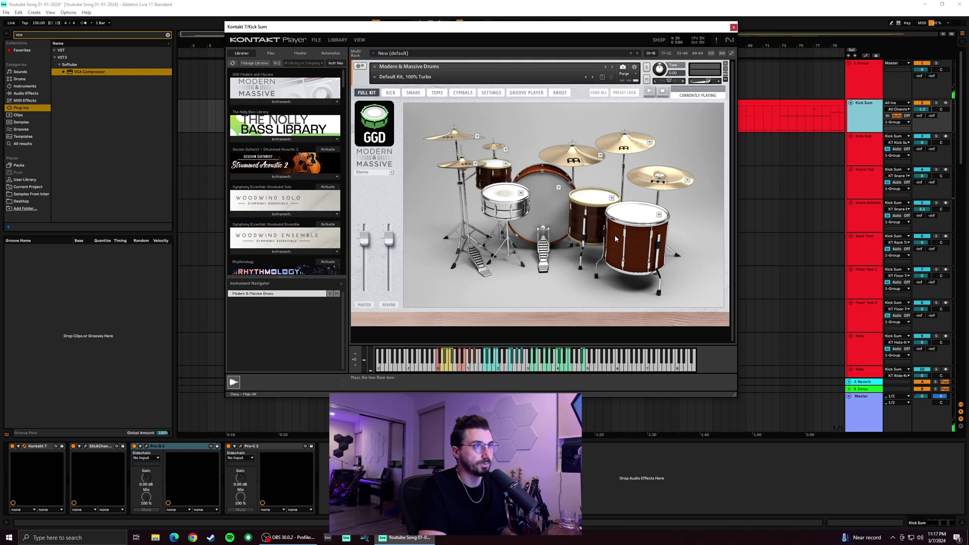
key("space")
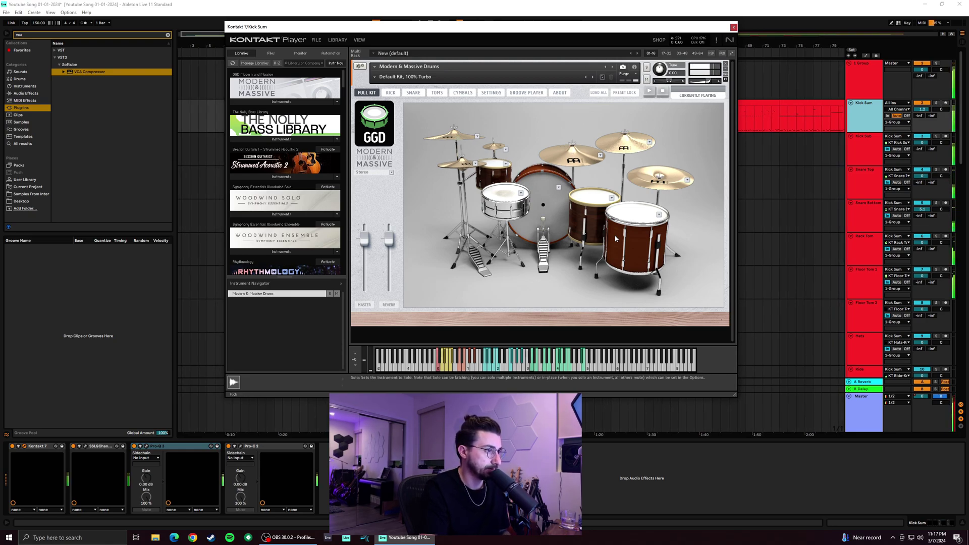
left_click(734, 27)
Bypass the SSL channel strip on the Kick Sub track during playback, compare the Pro-Q 3 on and off, and review its EQ curve
left_click(812, 162)
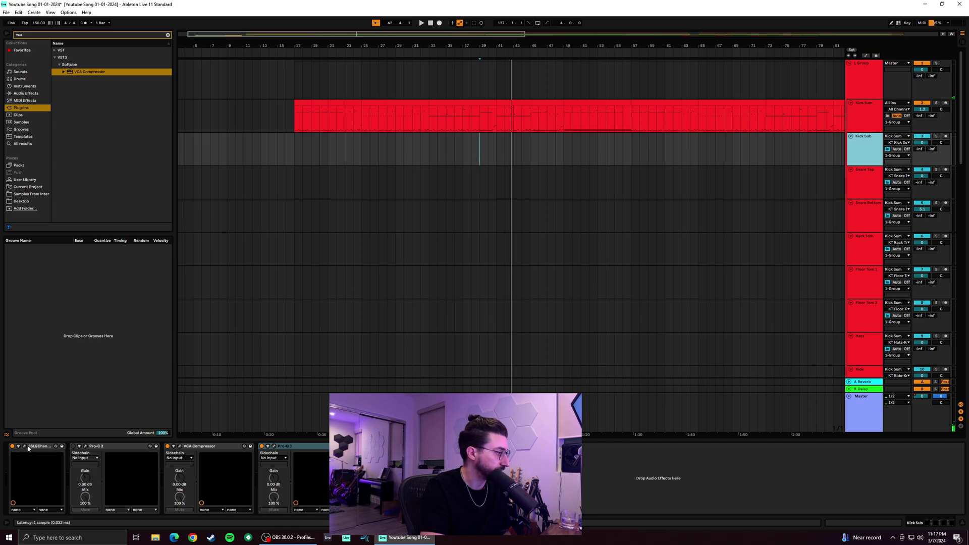
key("space")
left_click(11, 446)
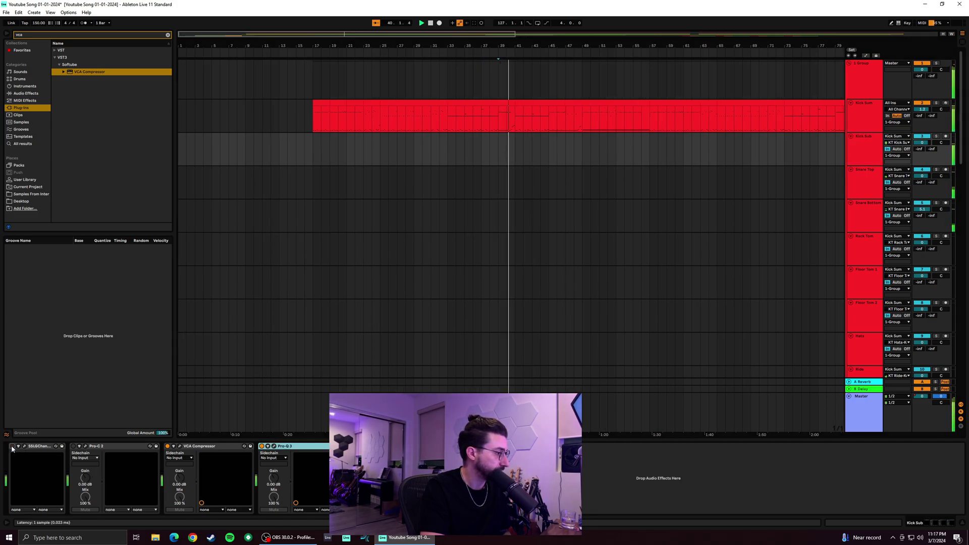
left_click(261, 446)
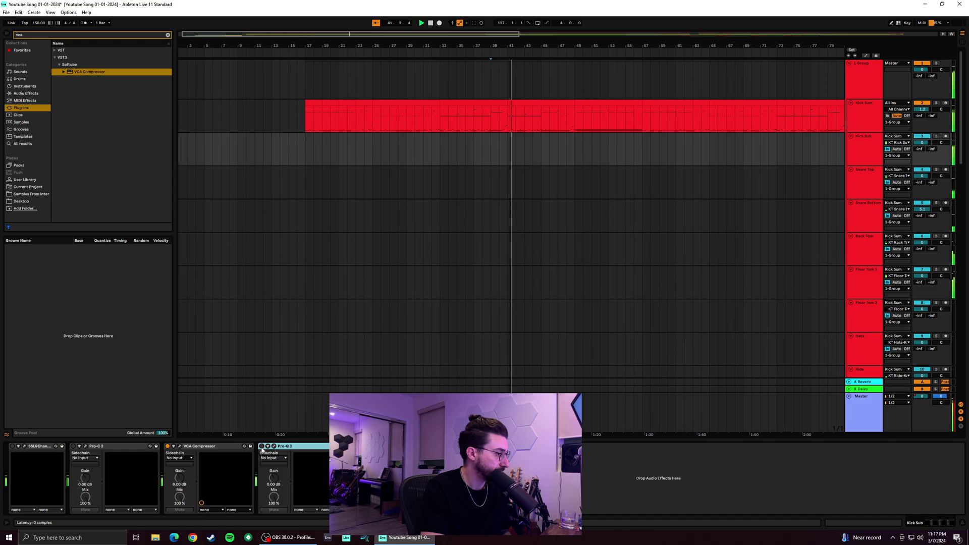
left_click(261, 446)
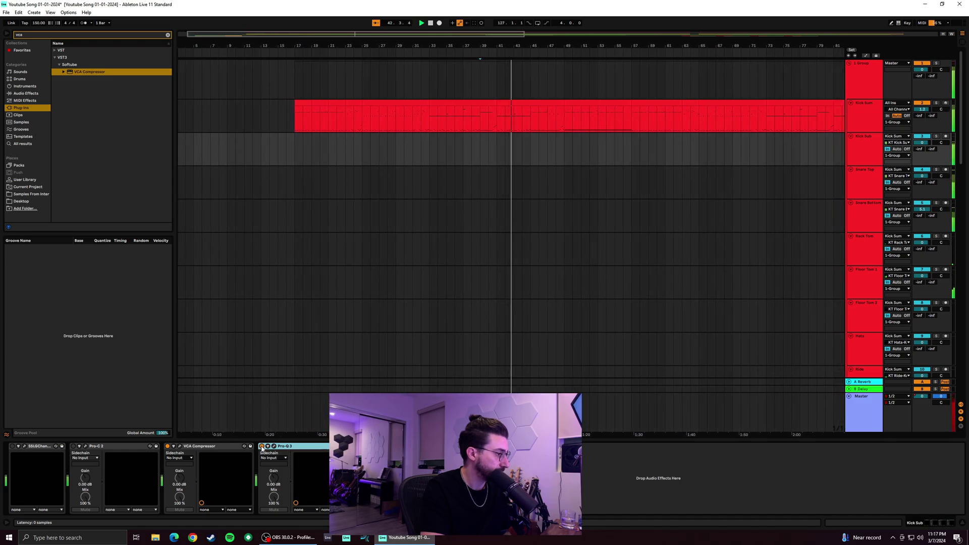
left_click(274, 446)
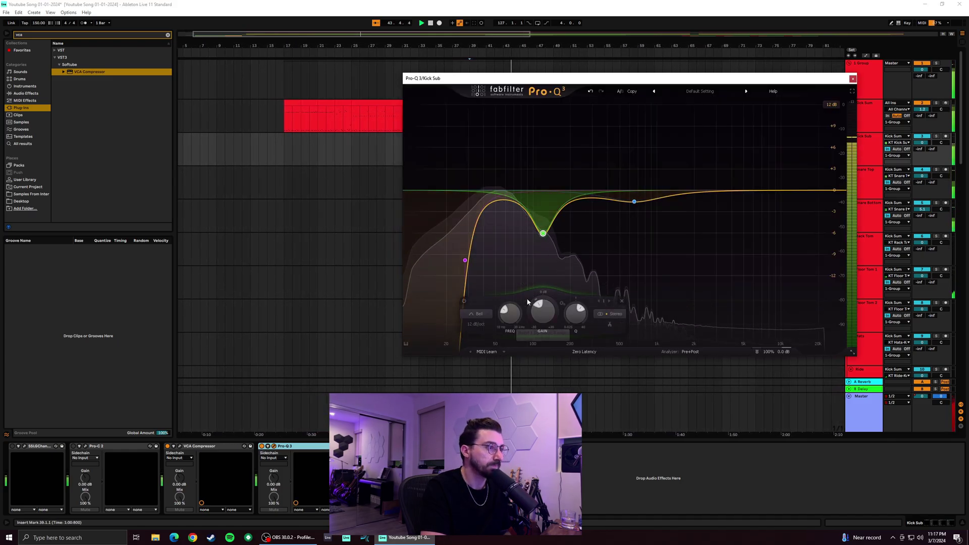
left_click(853, 79)
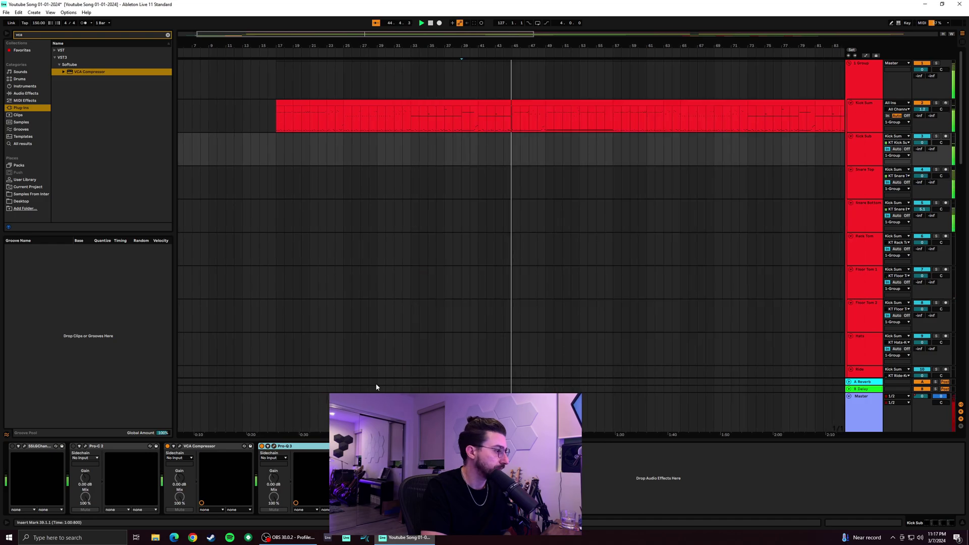
Solo Kick Sum and examine the attack, release, ratio, compression and punch controls of the VCA Compressor on Kick Sub
left_click(179, 447)
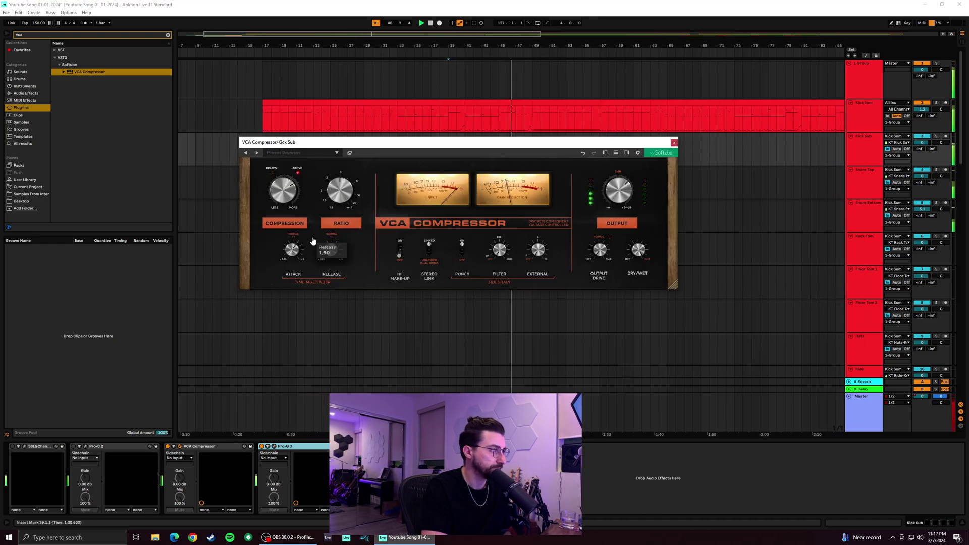
mouse_move(293, 255)
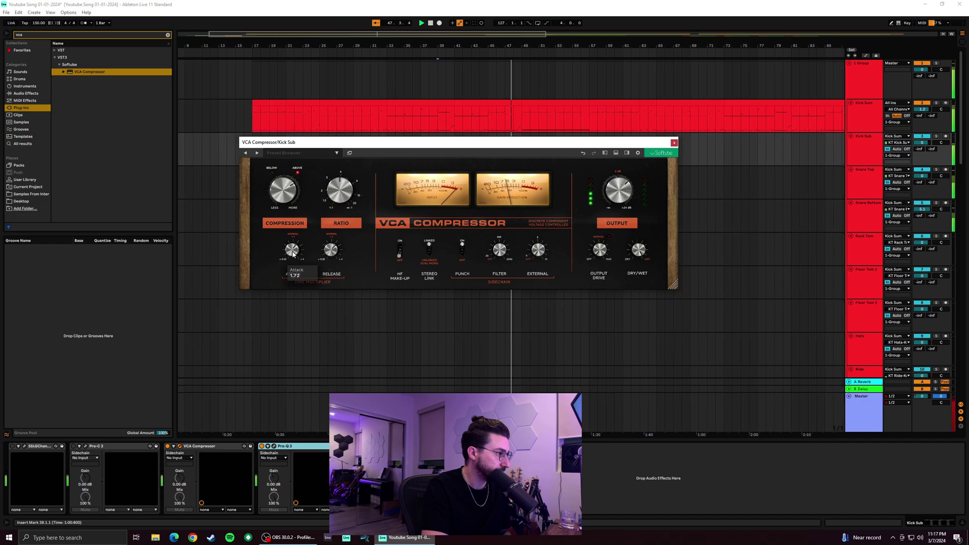
mouse_move(330, 255)
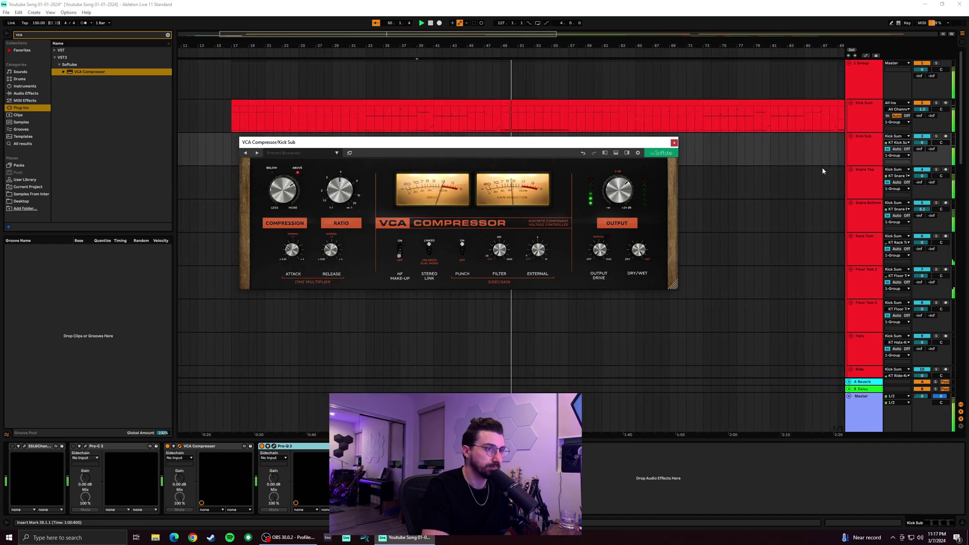
left_click(937, 103)
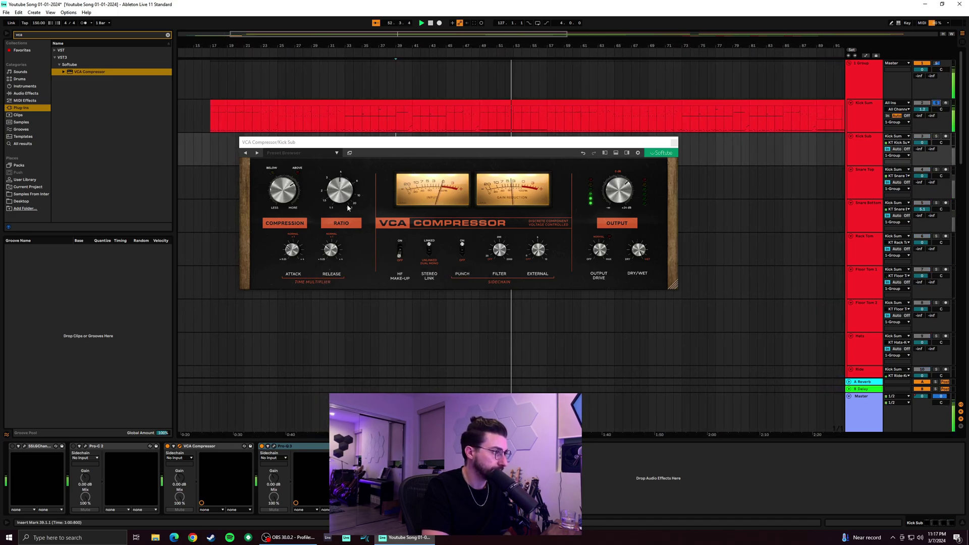
left_click(338, 195)
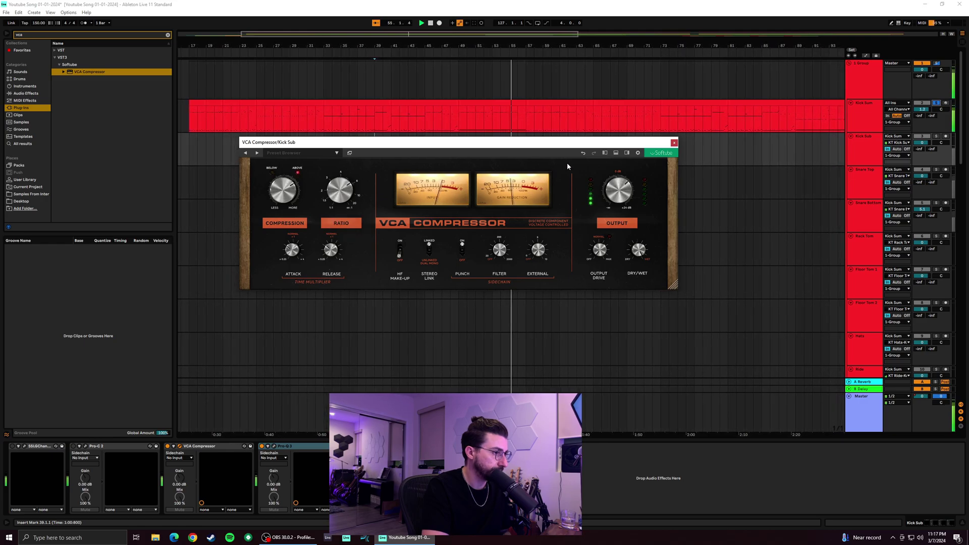
mouse_move(288, 193)
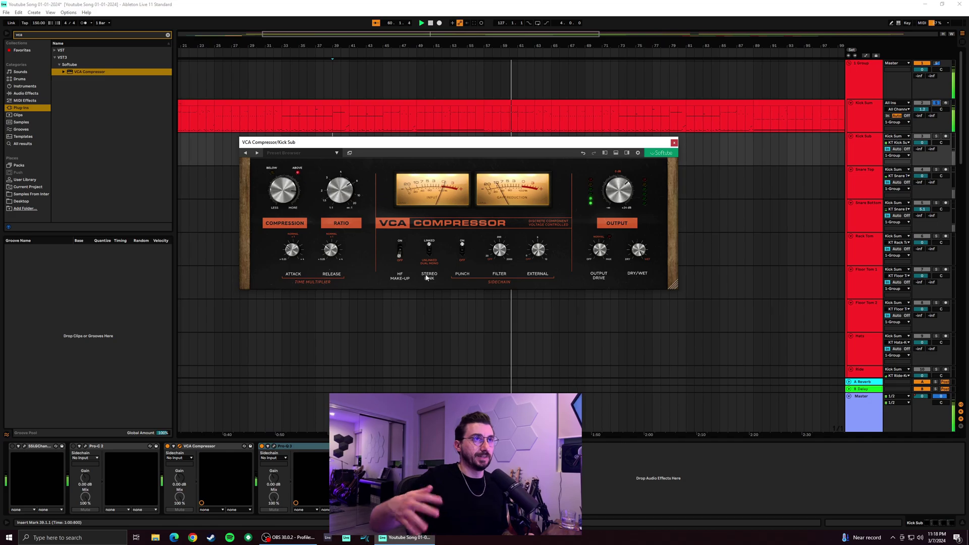
left_click(463, 252)
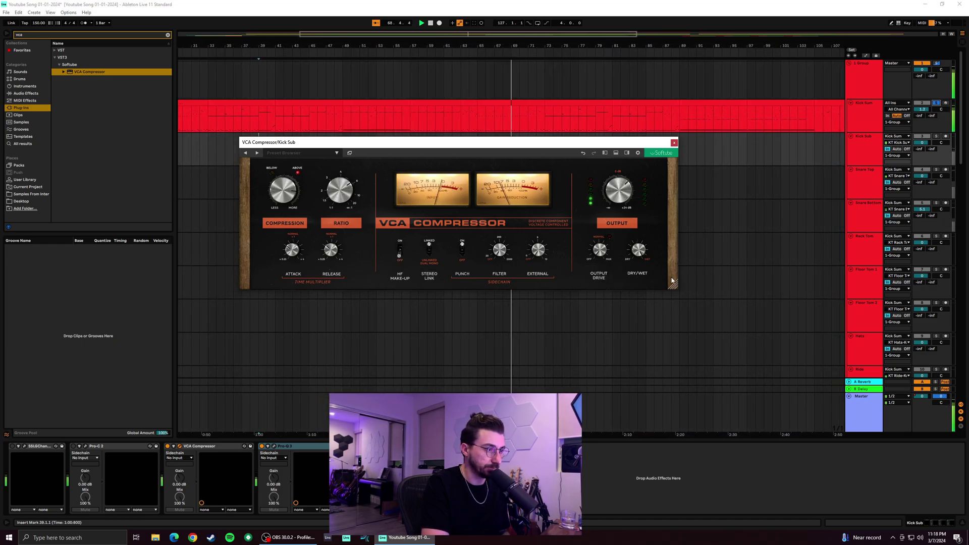
left_click(674, 143)
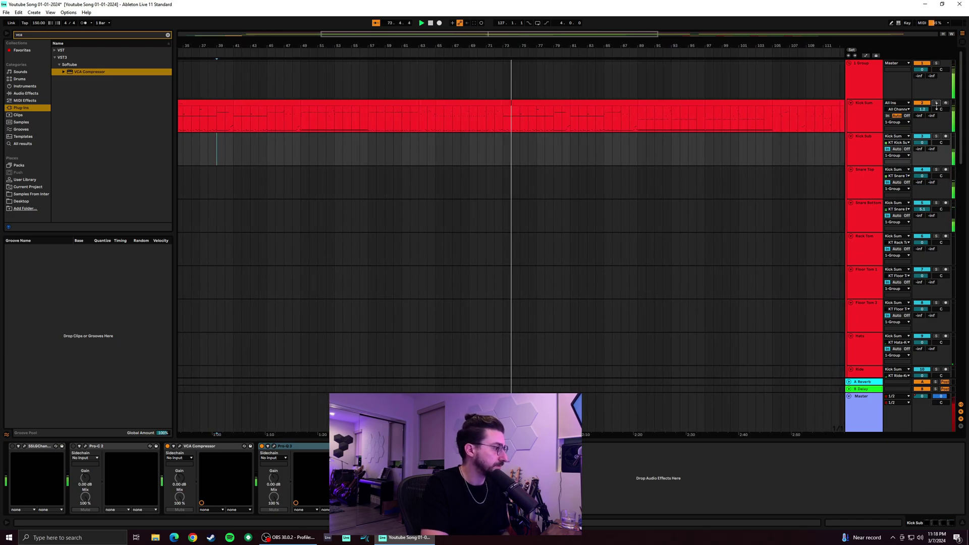
Listen to the Kick Sub track soloed during playback and turn its solo off again
left_click(936, 136)
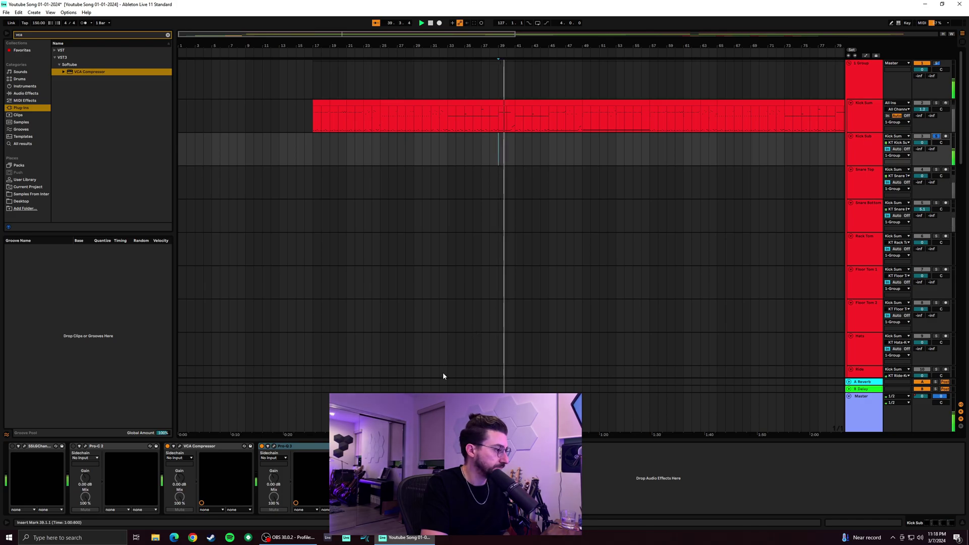
left_click(939, 138)
Search the plug-ins for "ssl" and load the Waves SSLGChannel Stereo channel strip on the Snare Top track
left_click(863, 183)
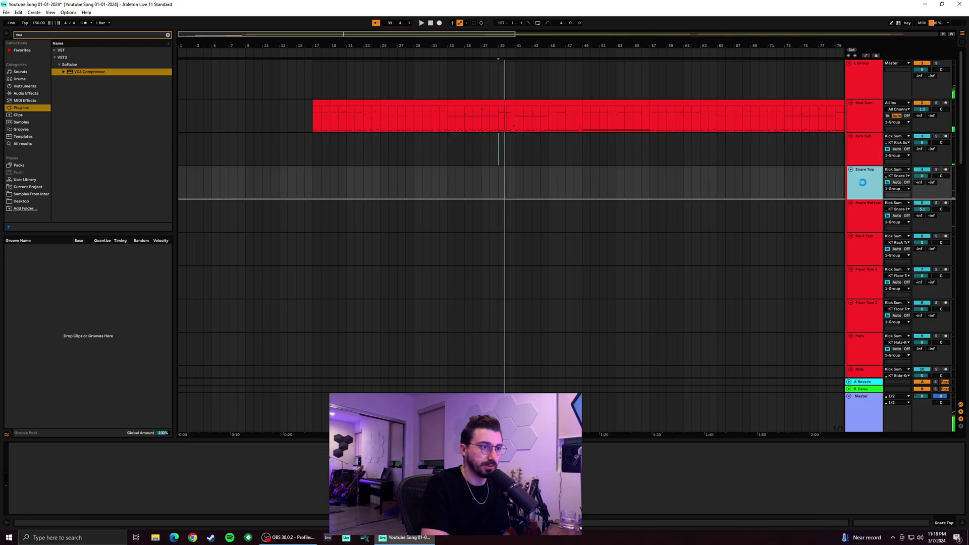
left_click(60, 65)
key("Left")
key("Left")
left_click(168, 34)
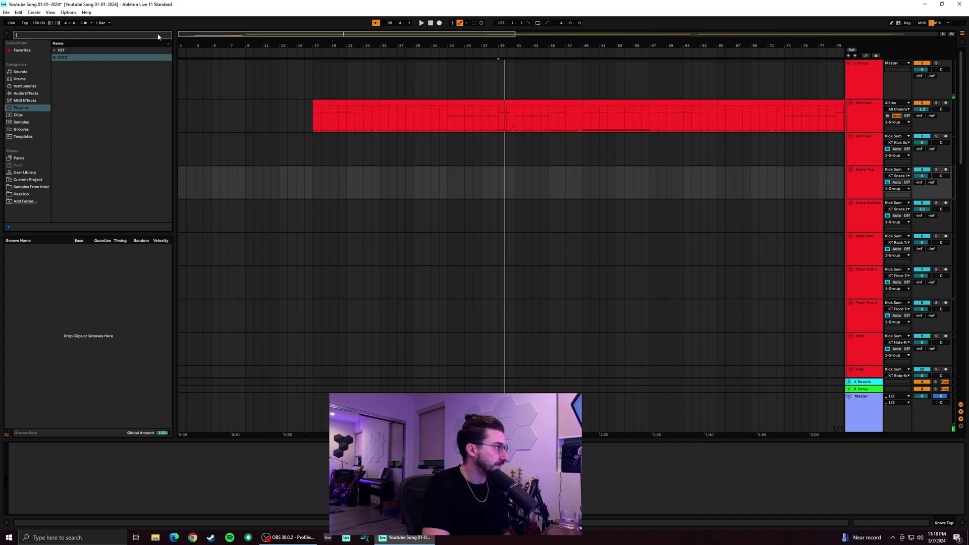
type("ssigh")
key("BackSpace")
key("BackSpace")
key("BackSpace")
type("l")
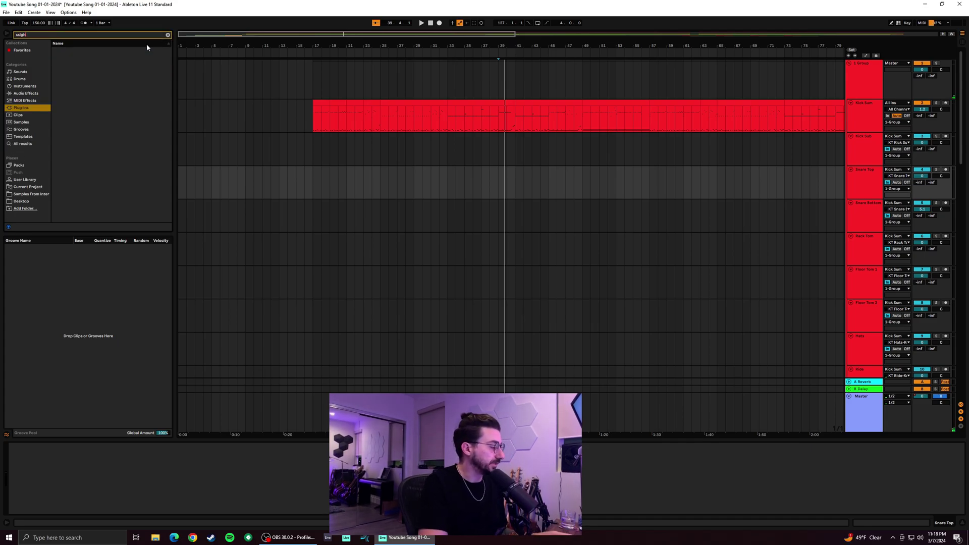
left_click(55, 58)
left_click(59, 64)
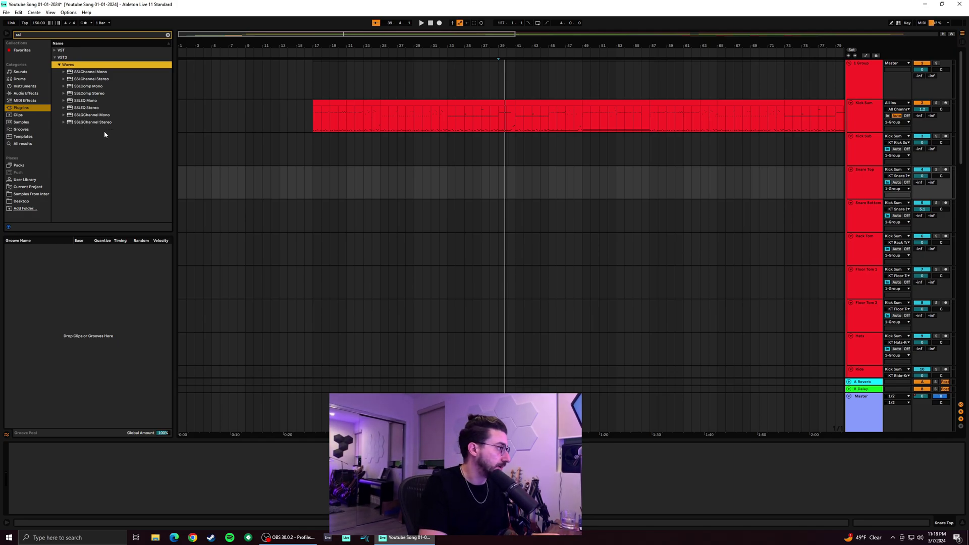
left_click(96, 123)
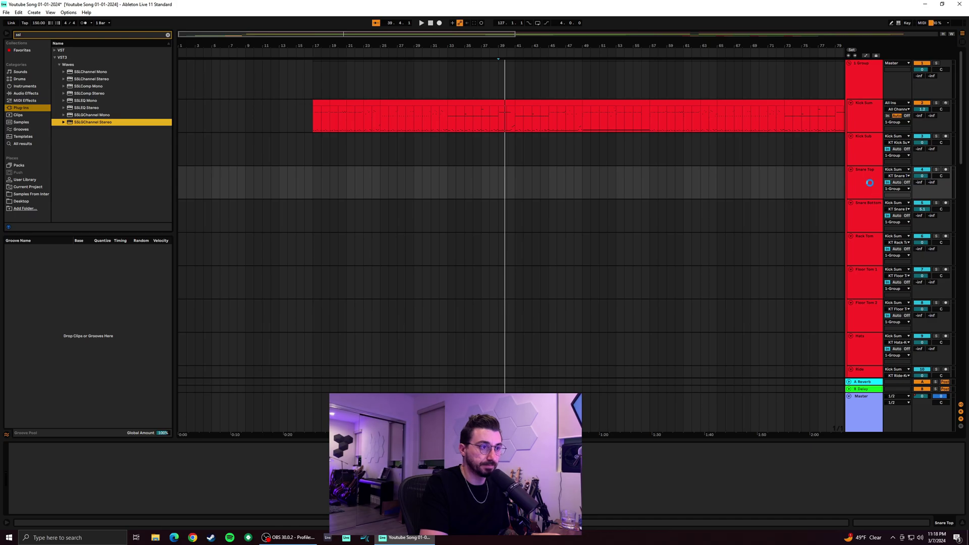
Play the song with Snare Top soloed, briefly check Snare Bottom, and move the channel strip window aside
key("space")
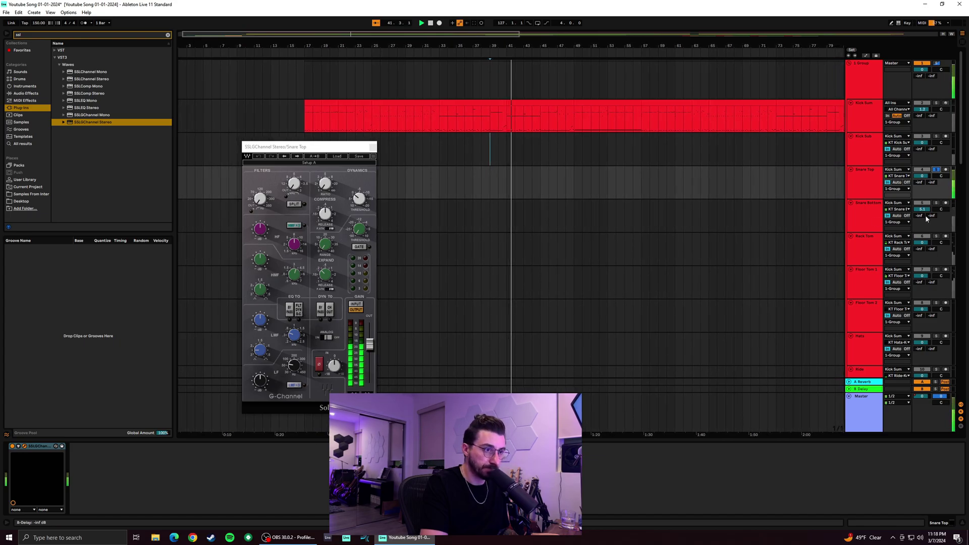
left_click(938, 202)
left_click(937, 169, "ctrl")
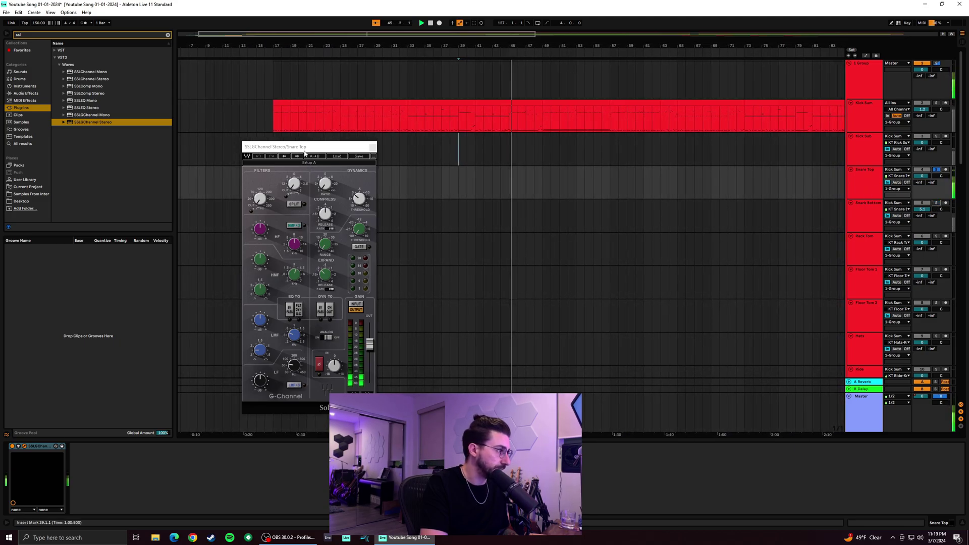
left_click_drag(303, 147, 226, 109)
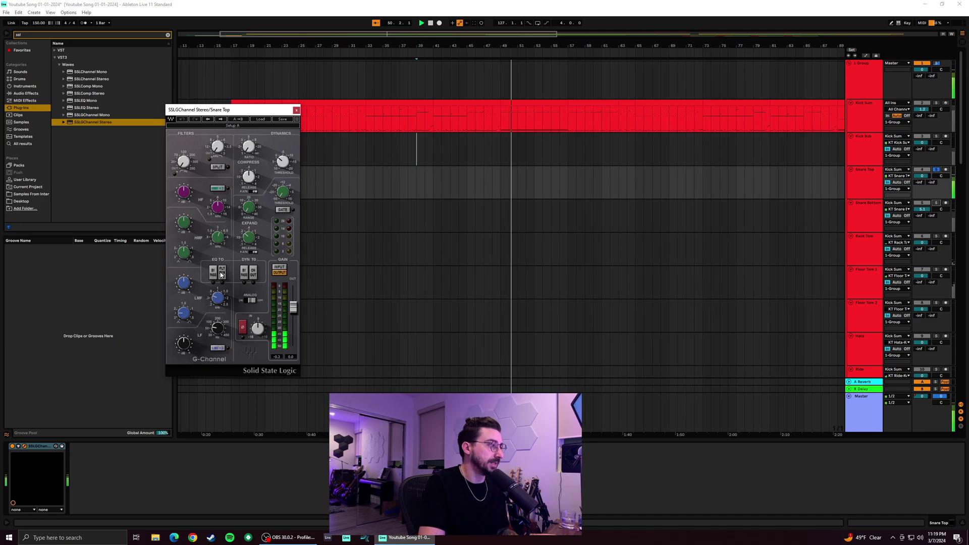
Shape the upper EQ bands of the Snare Top channel strip by adjusting HMF gain, HF gain and HF frequency
mouse_move(190, 228)
left_mouse_down()
mouse_move(218, 234)
mouse_move(189, 226)
left_mouse_up()
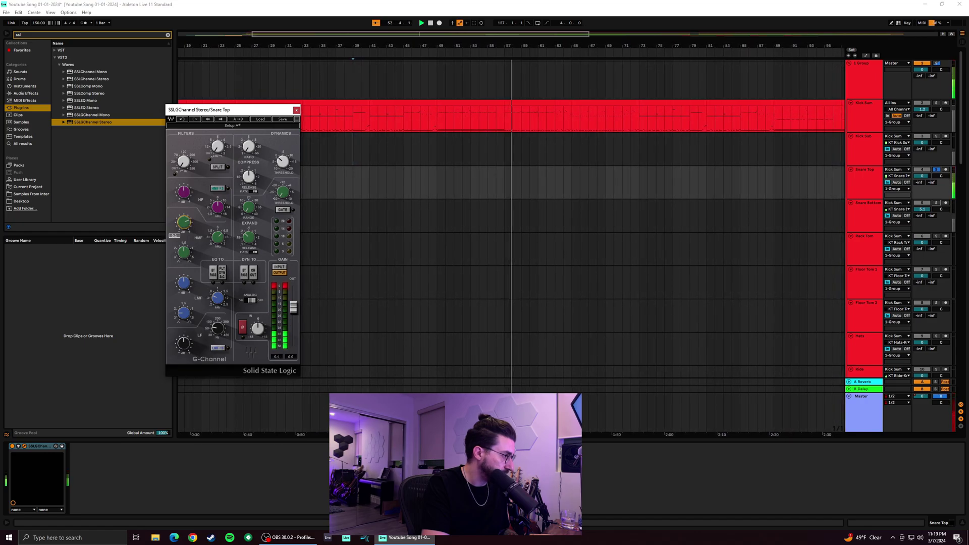
left_click_drag(189, 226, 189, 226)
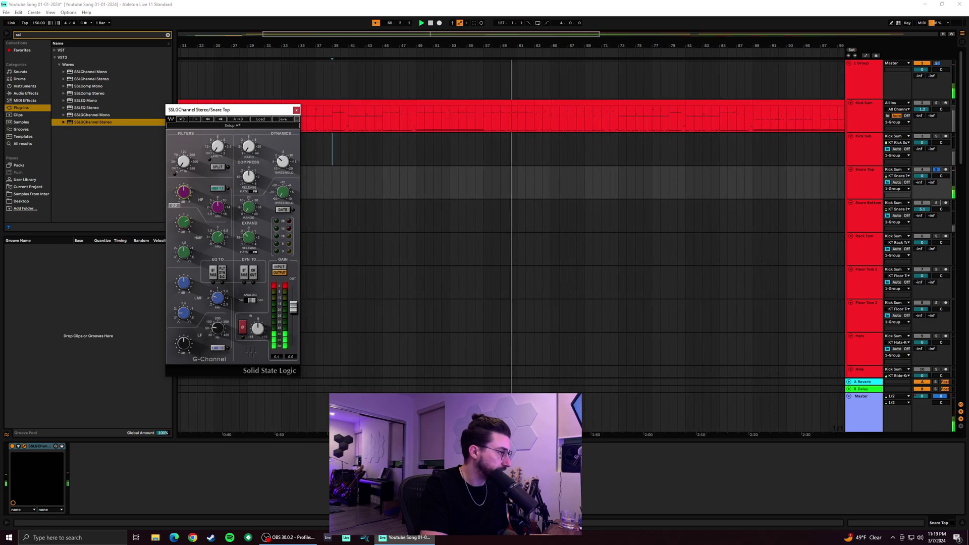
mouse_move(218, 207)
left_mouse_down()
mouse_move(185, 193)
mouse_move(218, 206)
left_mouse_up()
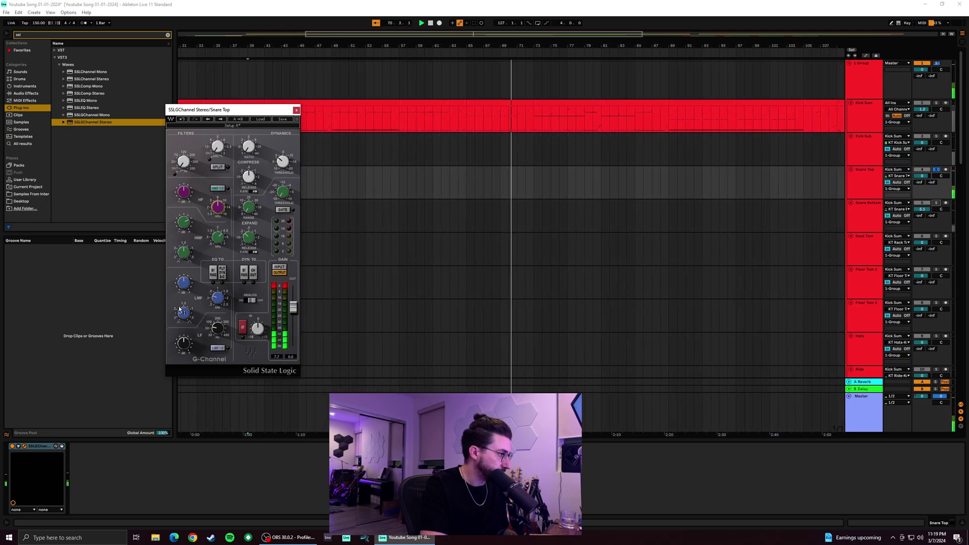
Adjust the LMF gain, bandwidth and frequency on the Snare Top channel strip by ear
mouse_move(218, 301)
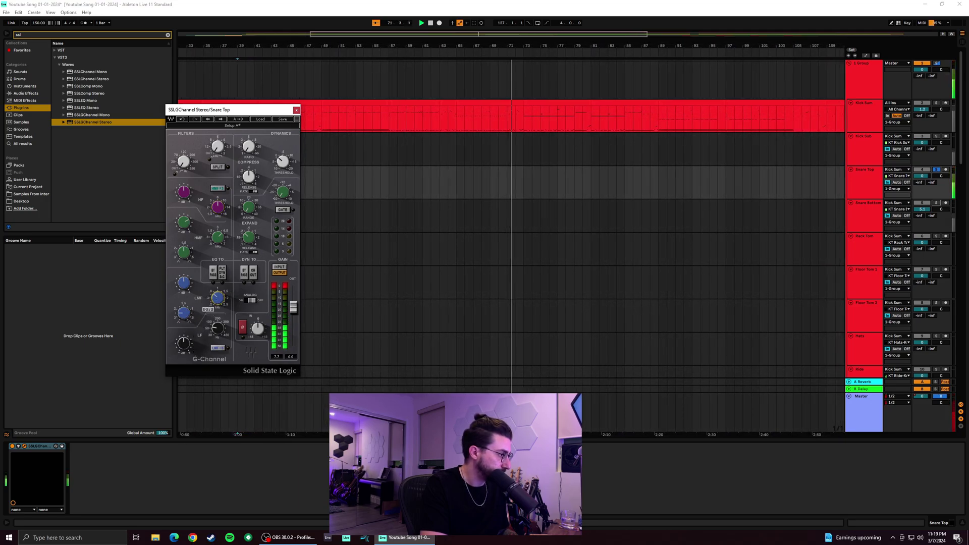
mouse_move(182, 289)
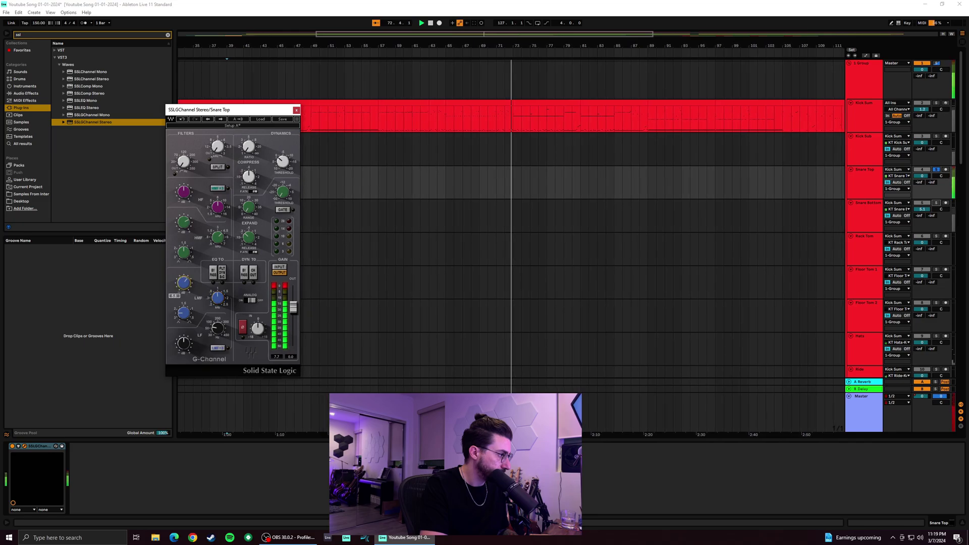
mouse_move(181, 288)
left_mouse_down()
mouse_move(181, 275)
mouse_move(215, 294)
mouse_move(184, 297)
left_mouse_up()
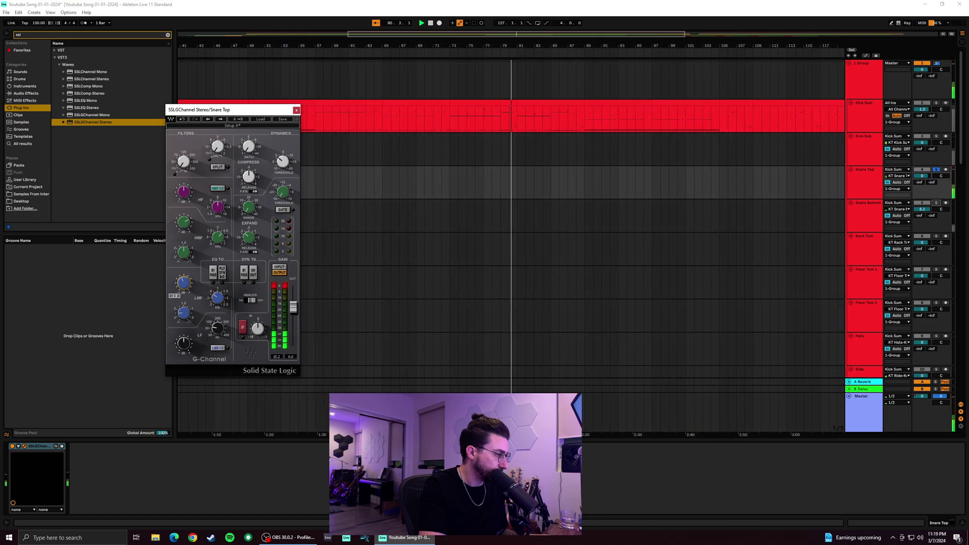
left_click_drag(184, 297, 184, 288)
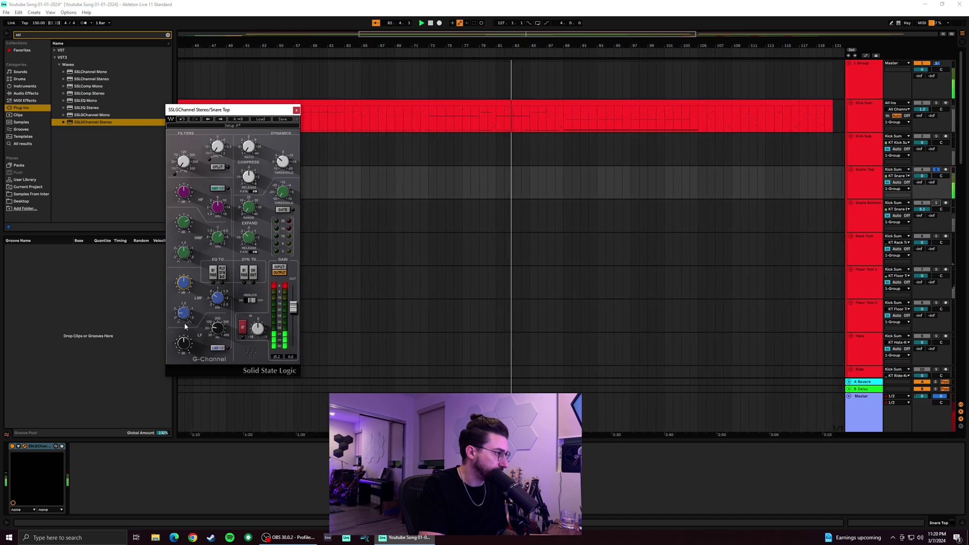
left_click_drag(186, 316, 185, 312)
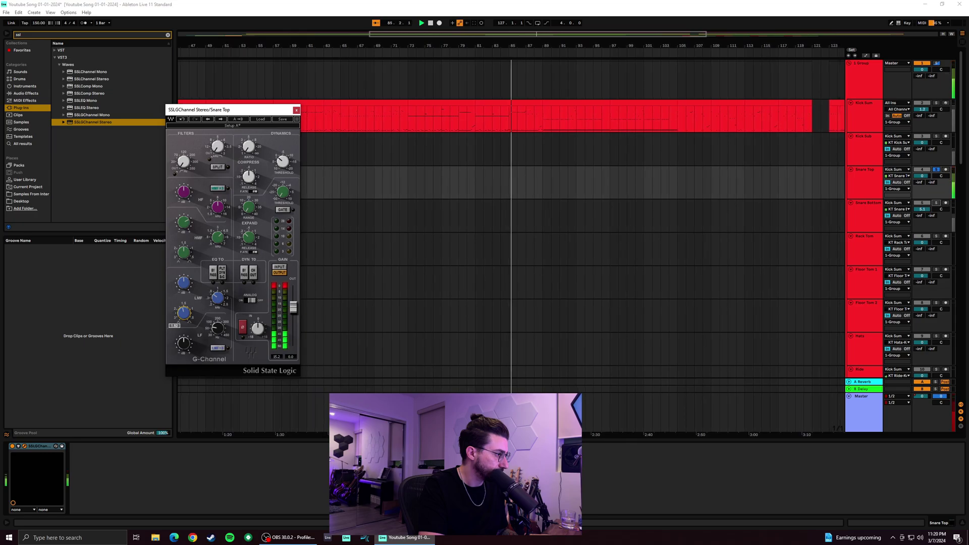
left_click_drag(218, 299, 218, 295)
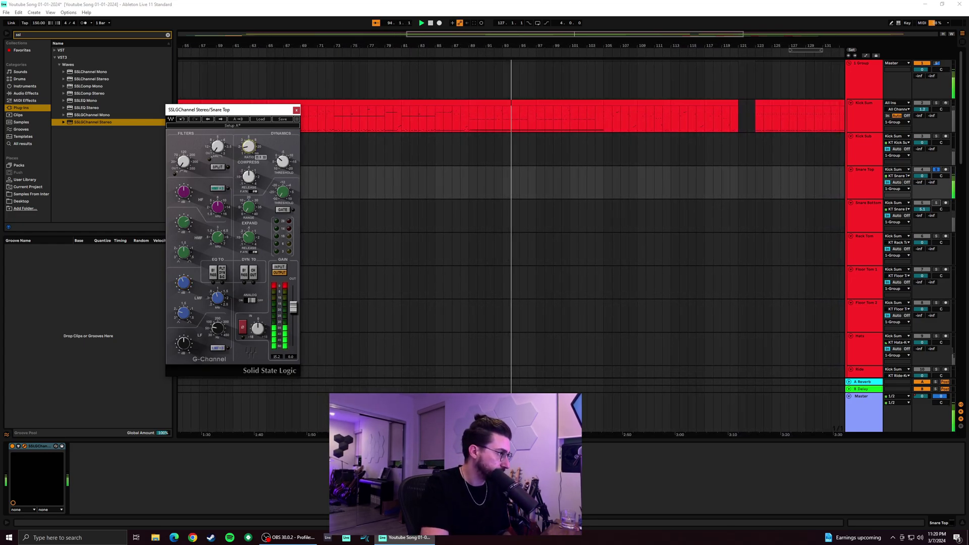
Adjust the channel strip's compressor threshold and release, unsolo Snare Top and play the snare with the full kit
mouse_move(283, 161)
mouse_move(248, 176)
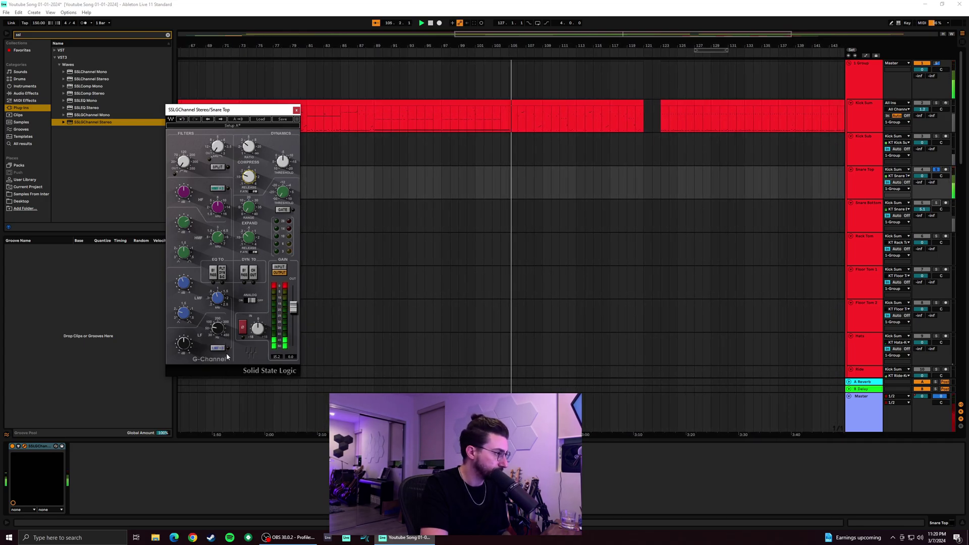
left_click(937, 170)
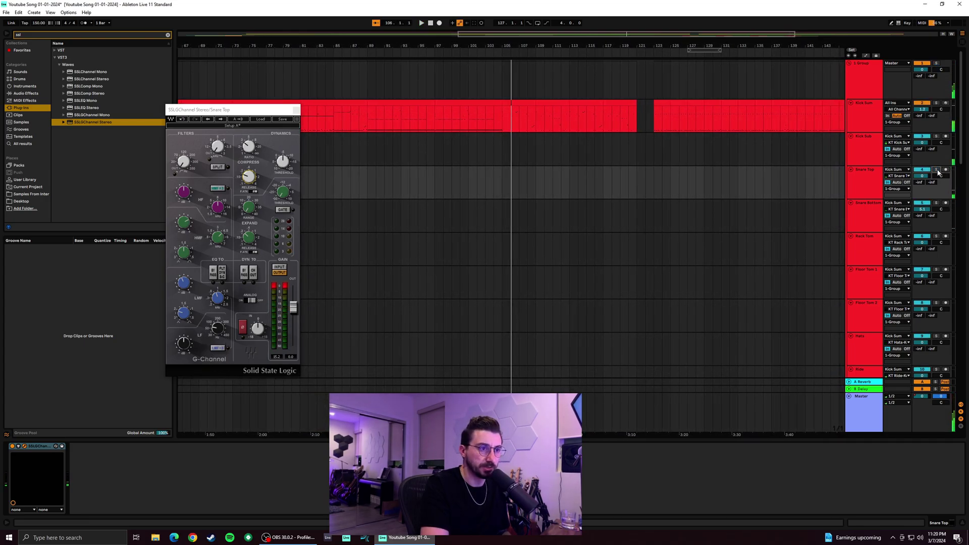
key("space")
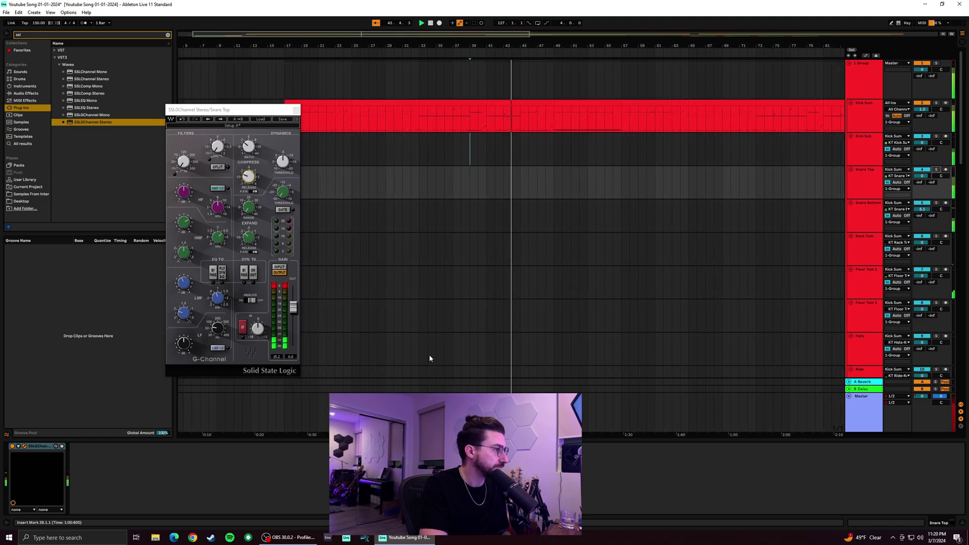
Close the channel strip window, search the plug-ins for "pro" and add FabFilter Pro-C 2 after the SSL strip on Snare Top
left_click(864, 218)
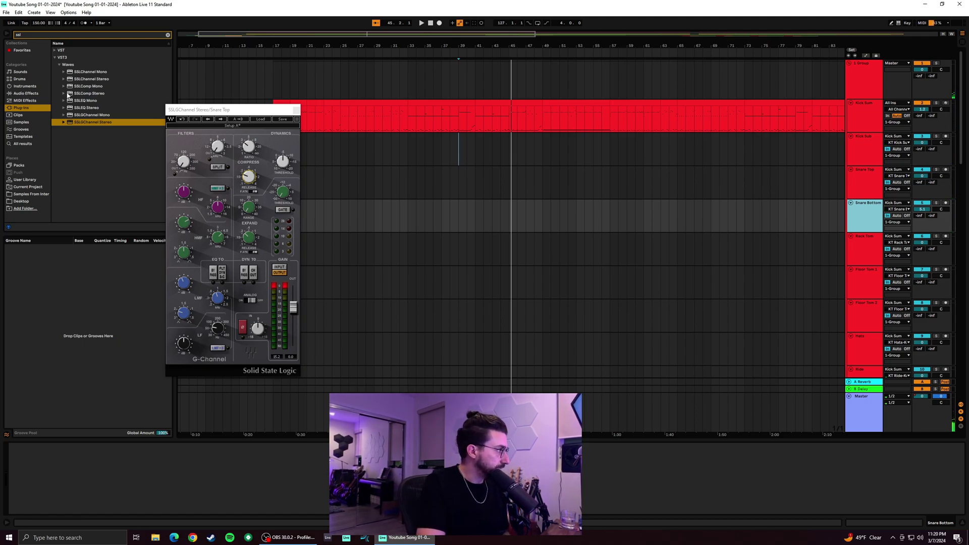
left_click(60, 64)
left_click(297, 110)
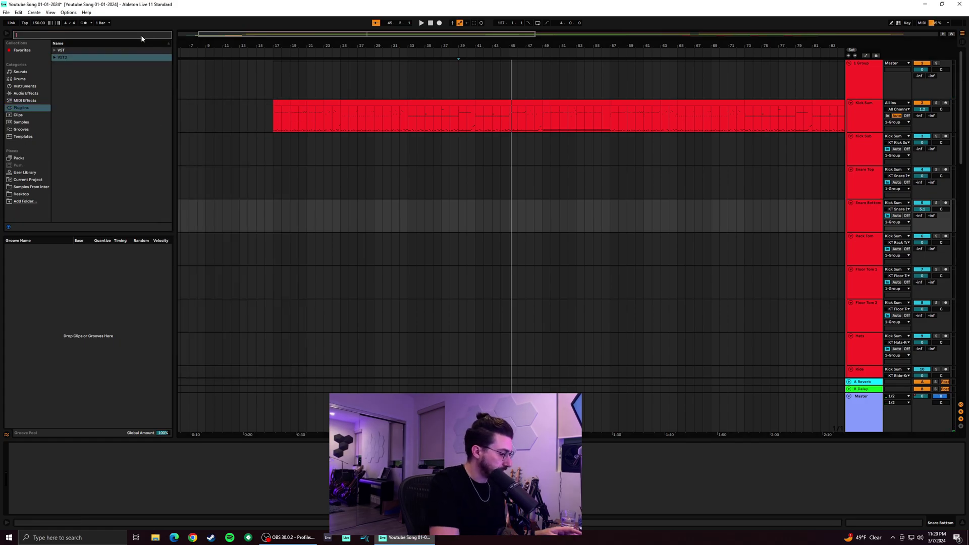
type("pro")
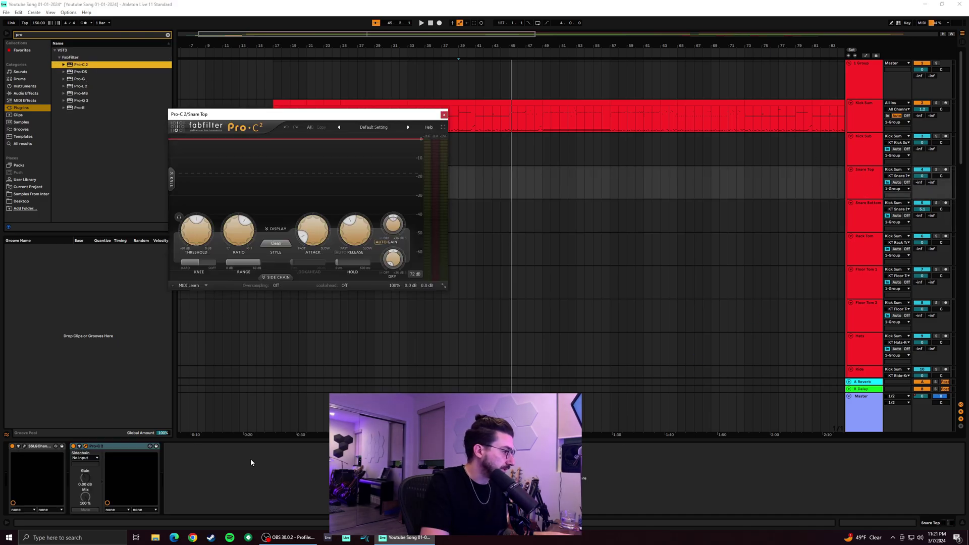
Solo Snare Top during playback, audition the Pro-C 2 styles Classic, Opto, Vocal, Mastering and Bus, and settle on Punch
key("space")
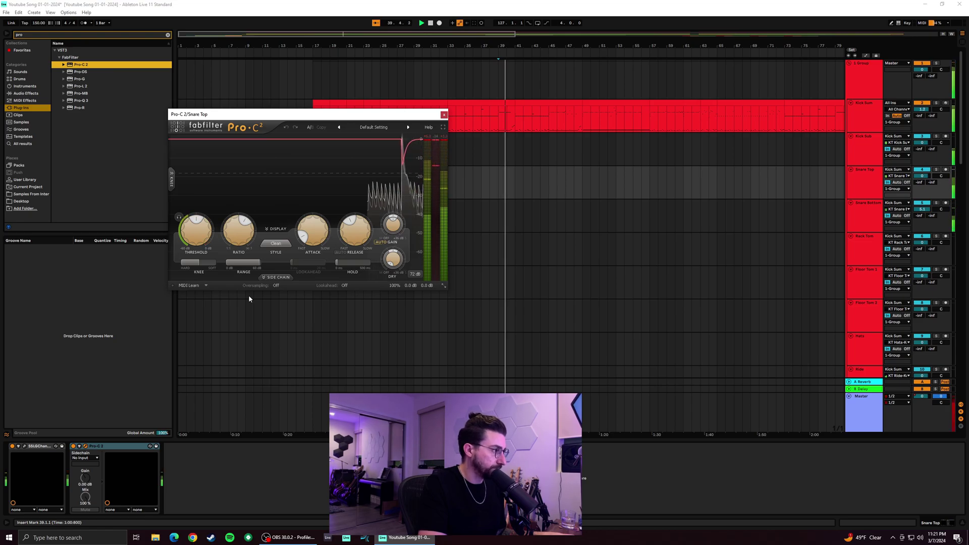
left_click(938, 170)
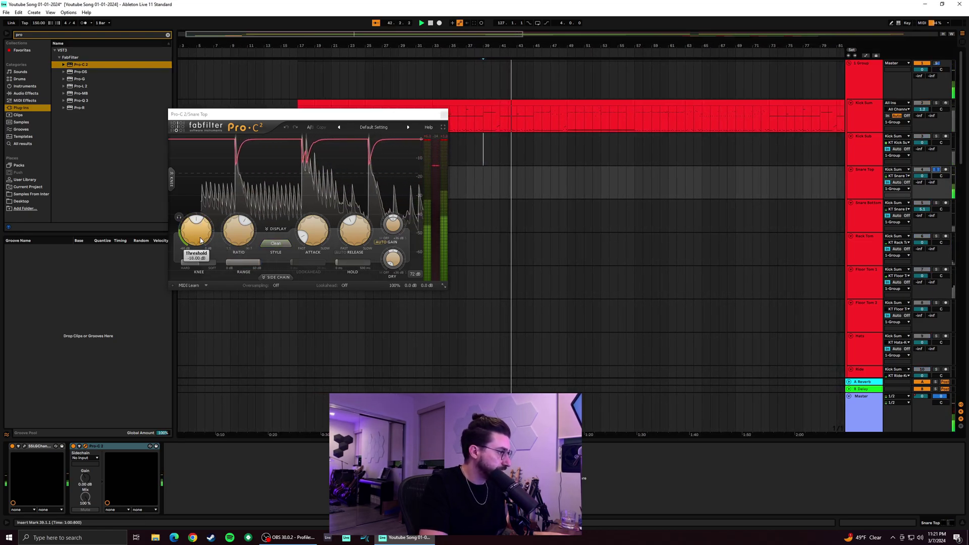
left_click(276, 243)
left_click(282, 263)
left_click(276, 244)
left_click(287, 270)
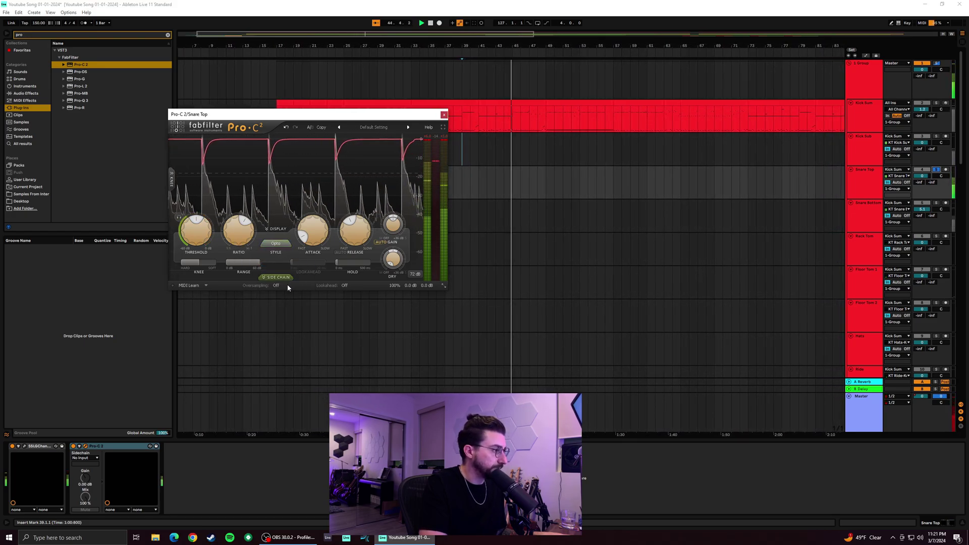
left_click(281, 245)
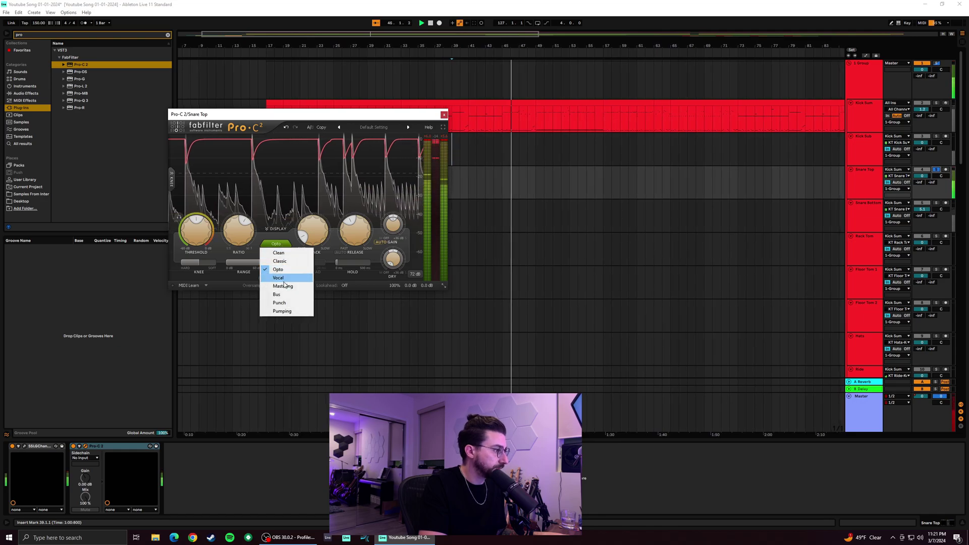
left_click(279, 278)
left_click(276, 243)
left_click(283, 286)
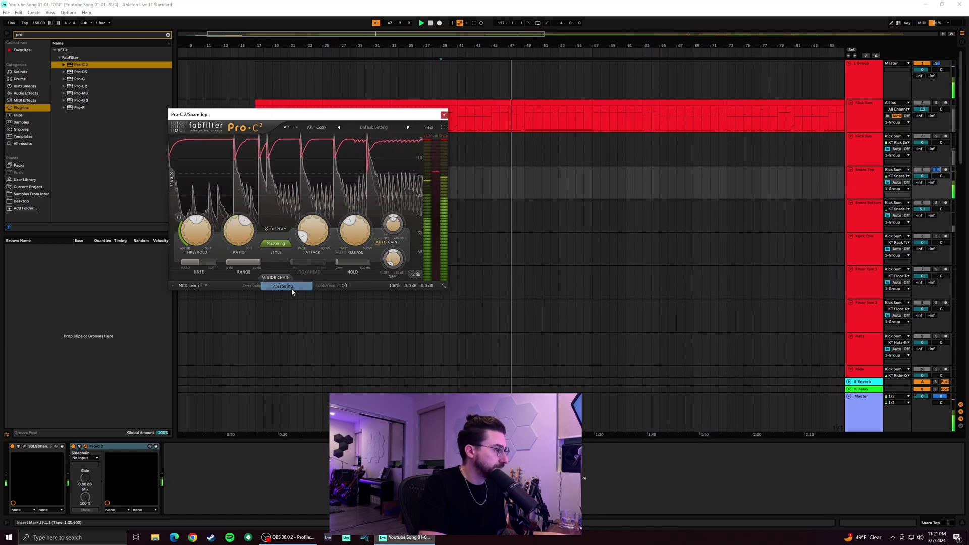
left_click(276, 244)
left_click(287, 295)
left_click(276, 244)
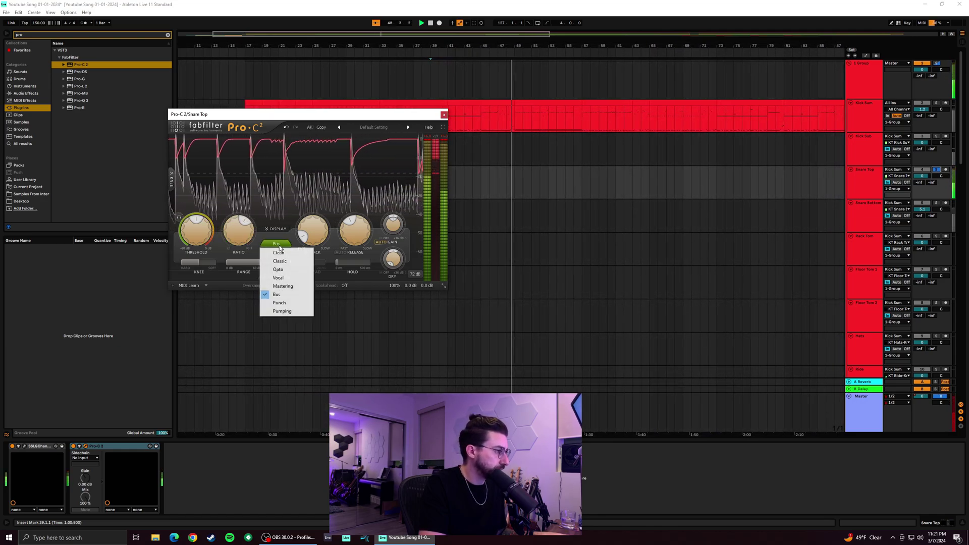
left_click(280, 303)
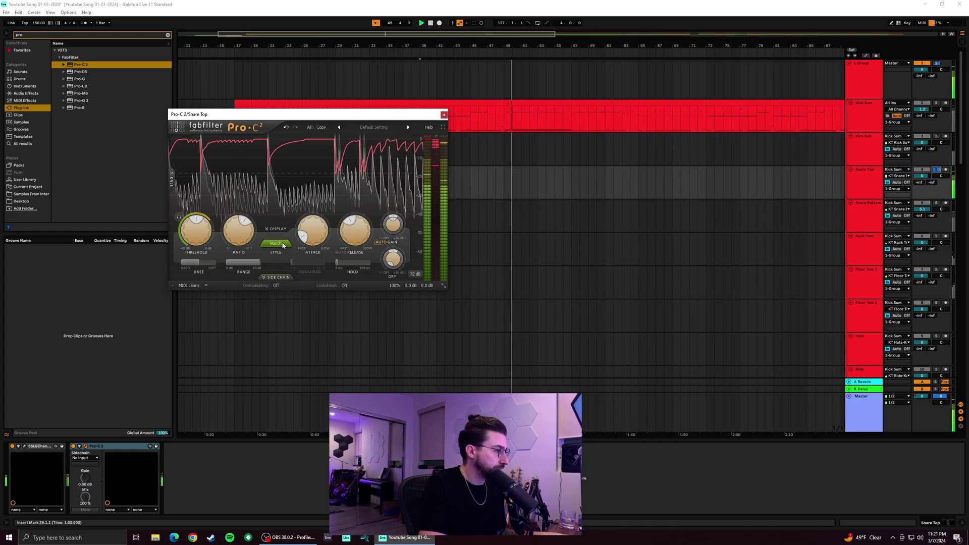
left_click(276, 243)
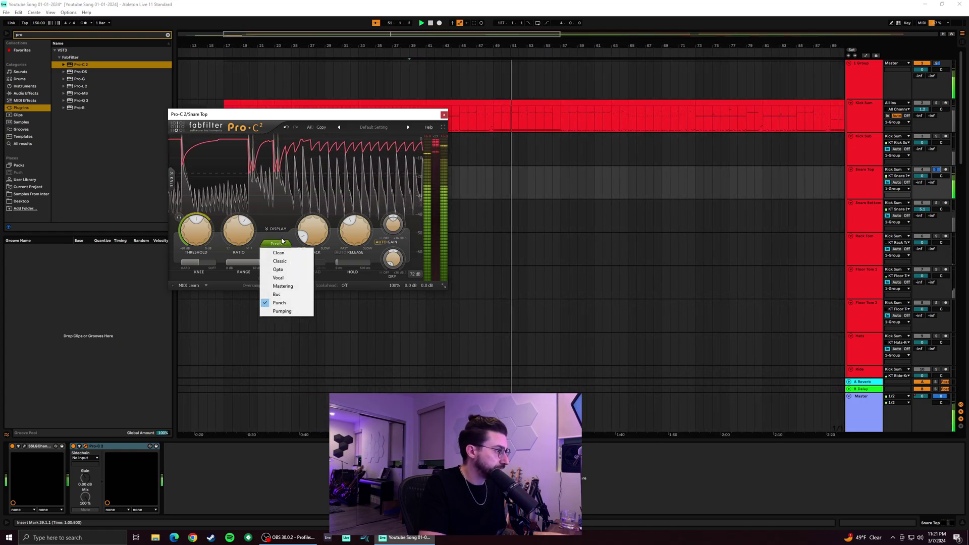
left_click(281, 242)
Adjust the Pro-C 2 threshold and attack on Snare Top by ear and set the release to 38.5 ms
mouse_move(206, 216)
mouse_move(206, 216)
left_mouse_down()
mouse_move(203, 256)
mouse_move(209, 204)
left_mouse_up()
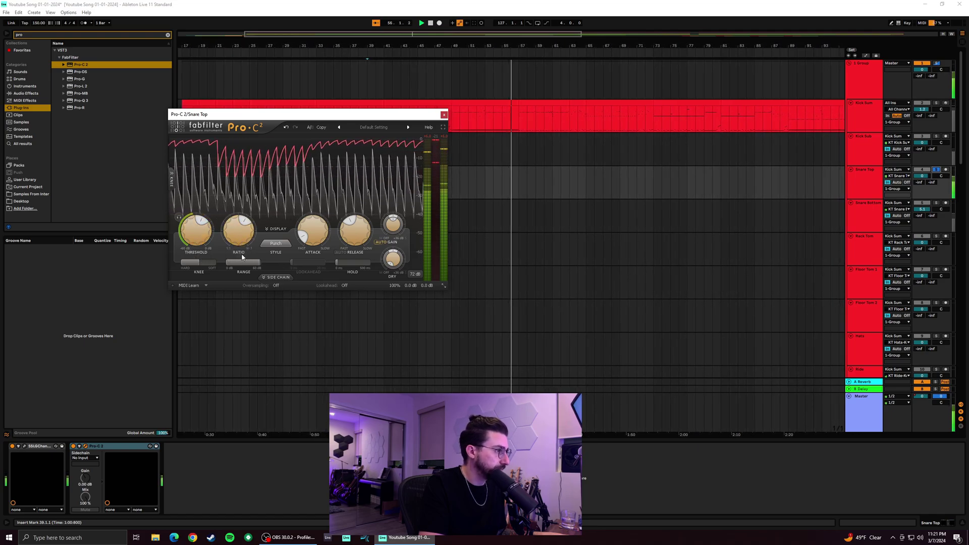
mouse_move(313, 243)
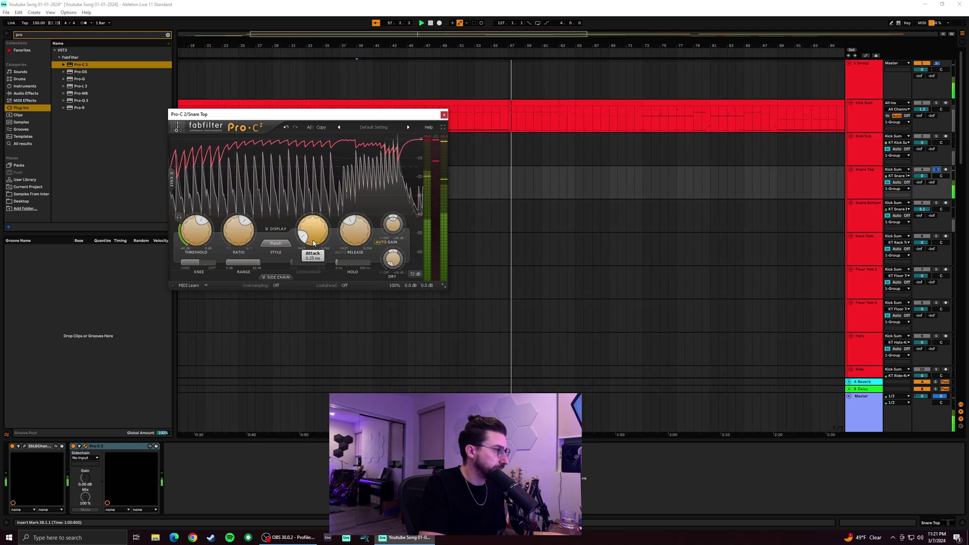
left_click_drag(314, 243, 336, 267)
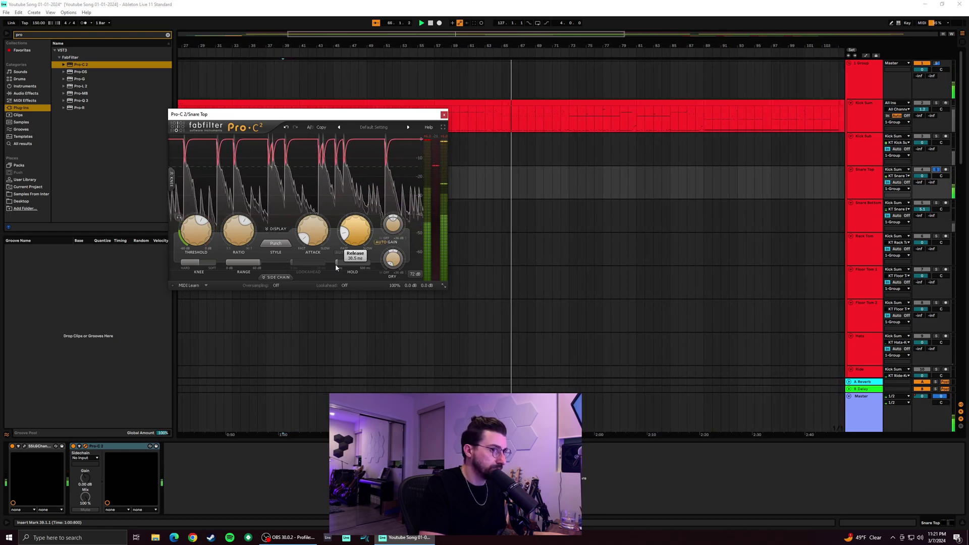
Adjust the Pro-C 2 ratio and threshold by ear on Snare Top, and check the SSL channel strip's levels during playback
left_click_drag(225, 236, 236, 273)
left_click_drag(202, 231, 210, 211)
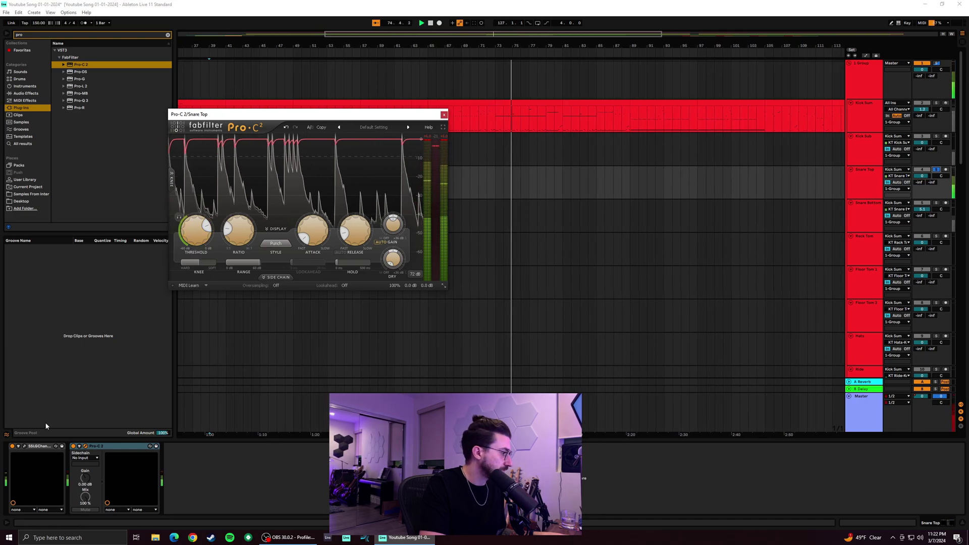
left_click(45, 448)
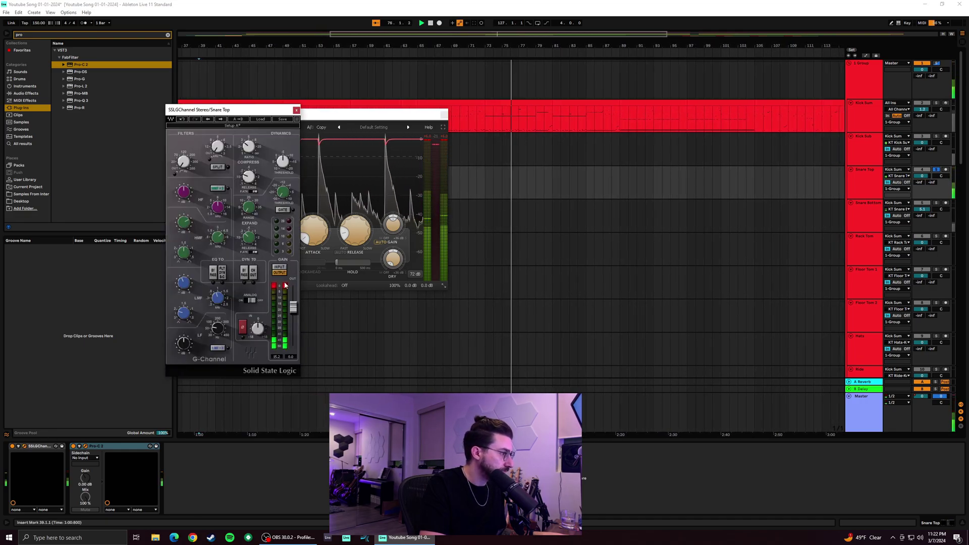
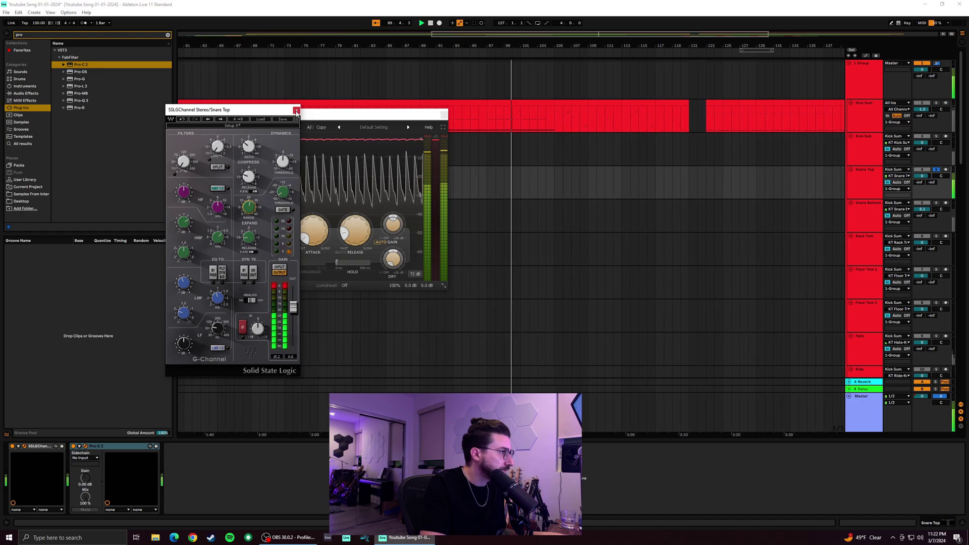
left_click(296, 111)
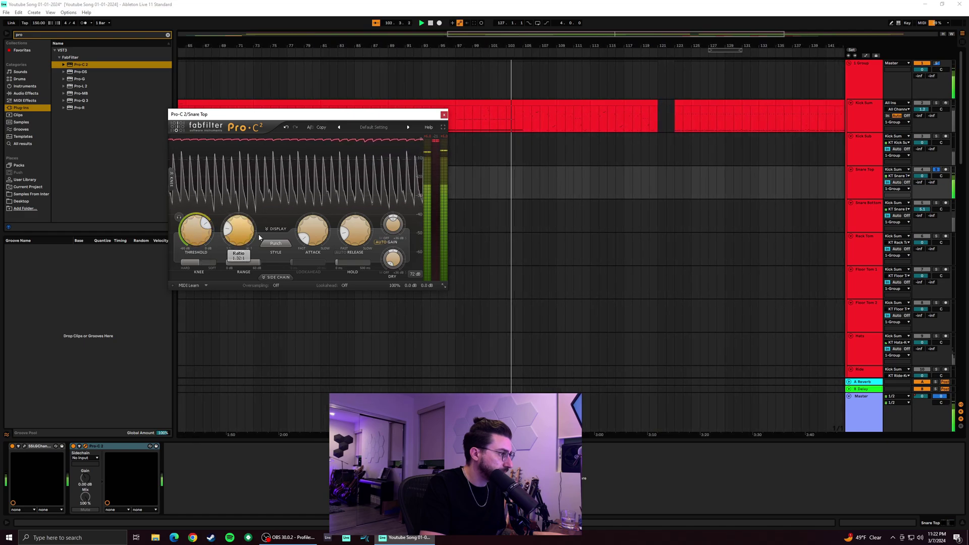
Switch the Pro-C 2 style to Classic, restart playback and set the threshold to about -13 dB
left_click(276, 243)
left_click(281, 263)
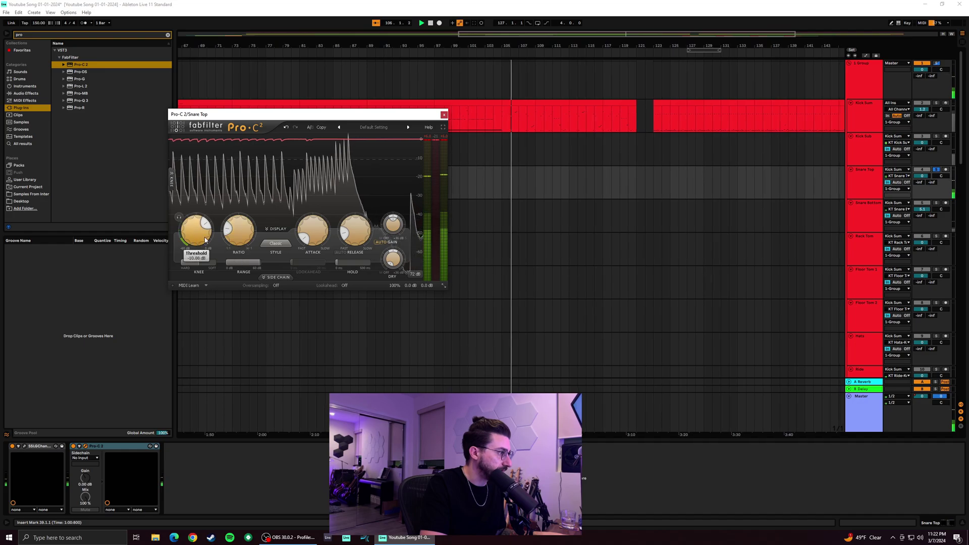
key("space")
key("space")
left_click_drag(202, 237, 196, 245)
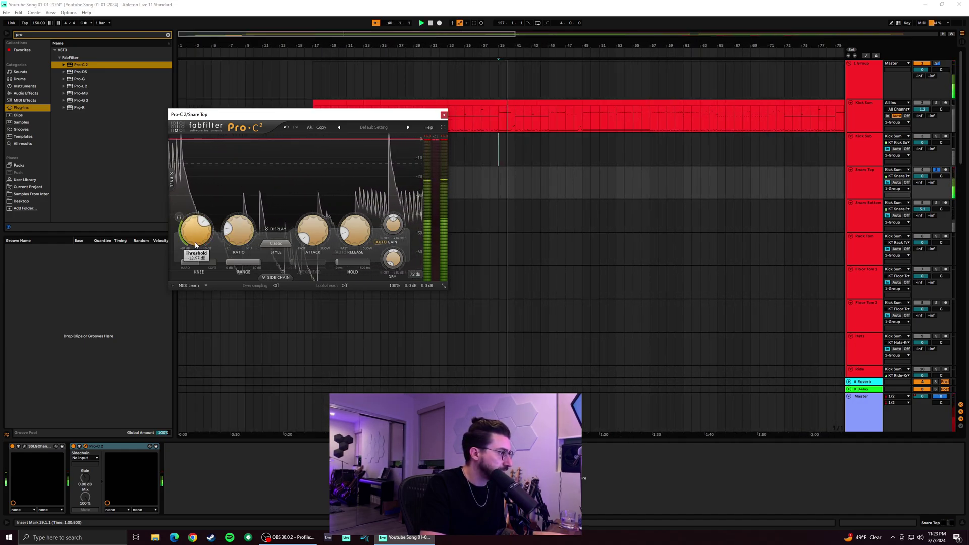
mouse_move(250, 229)
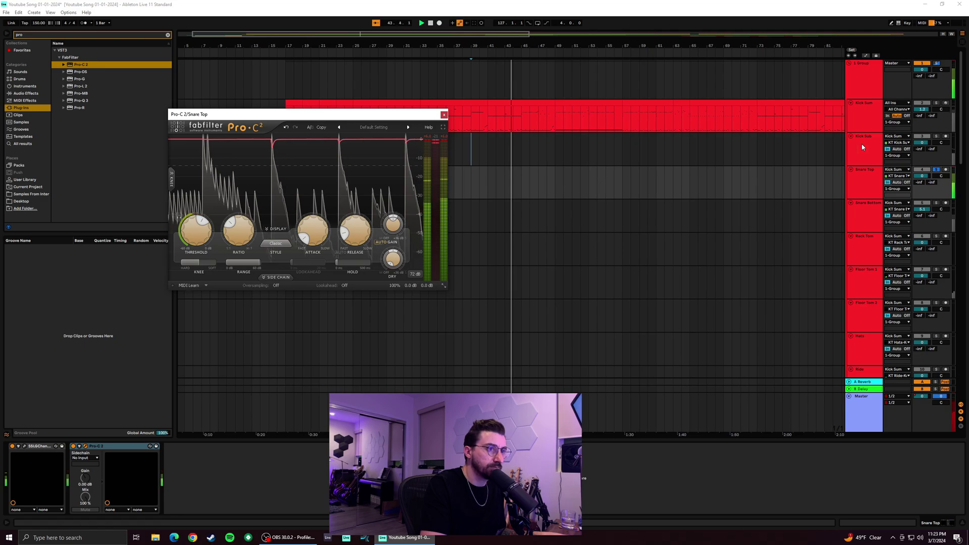
Unsolo Snare Top, listen to the compressed snare with the full kit and close the Pro-C 2 window
left_click(936, 170)
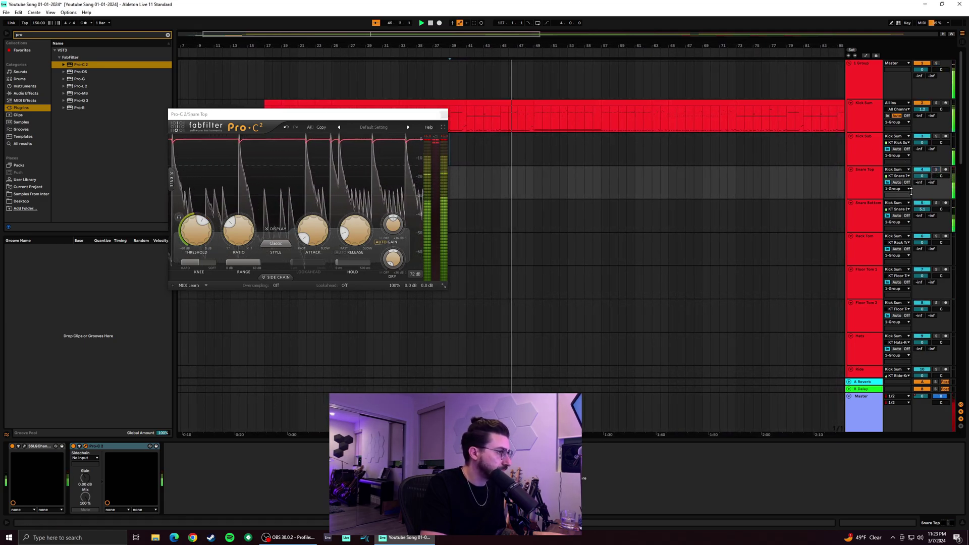
mouse_move(241, 243)
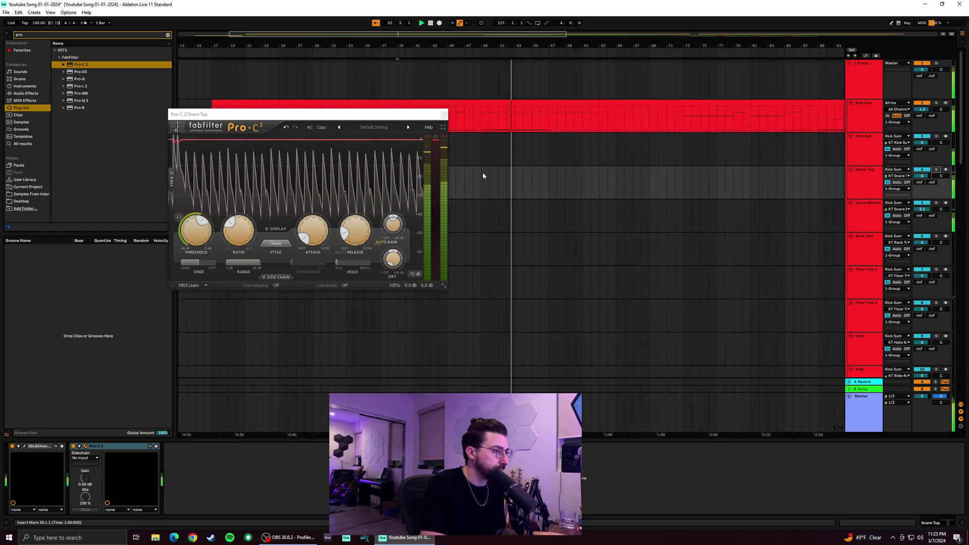
left_click(444, 115)
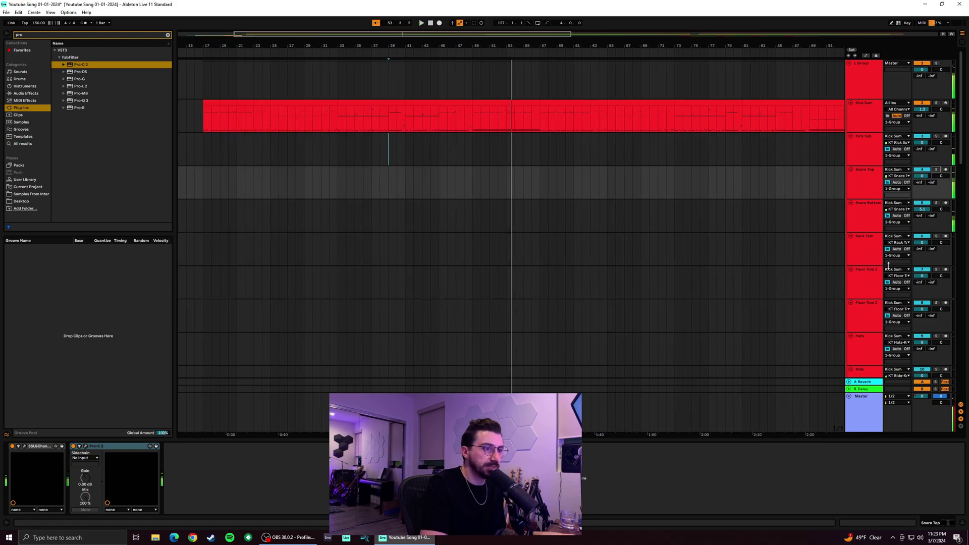
Add FabFilter Pro-Q 3 after Pro-C 2 on Snare Top, restart playback and solo the track
left_click(84, 101)
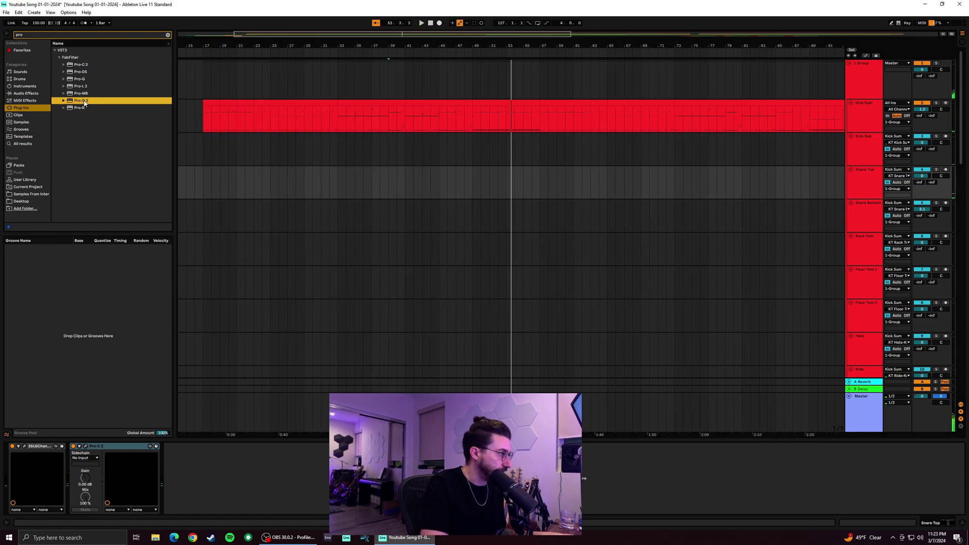
key("space")
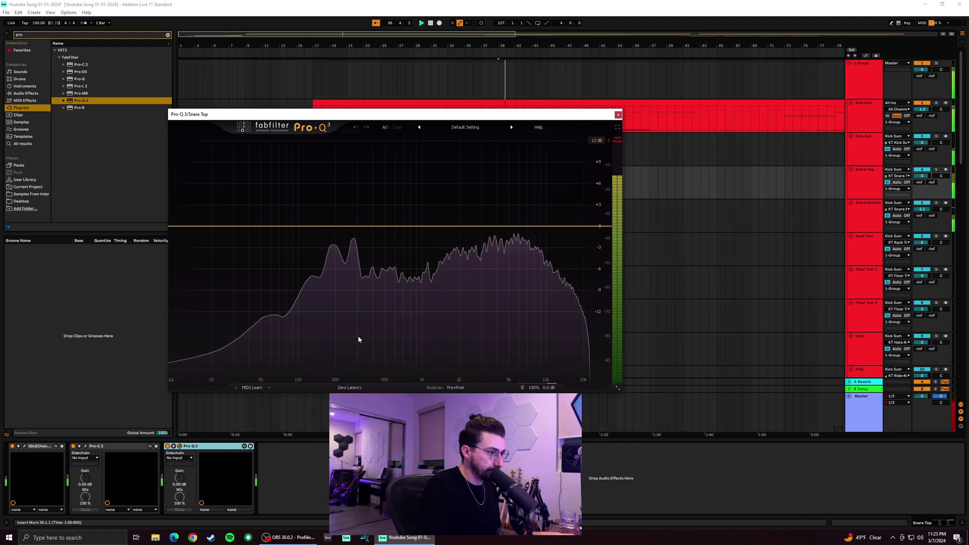
left_click(937, 170)
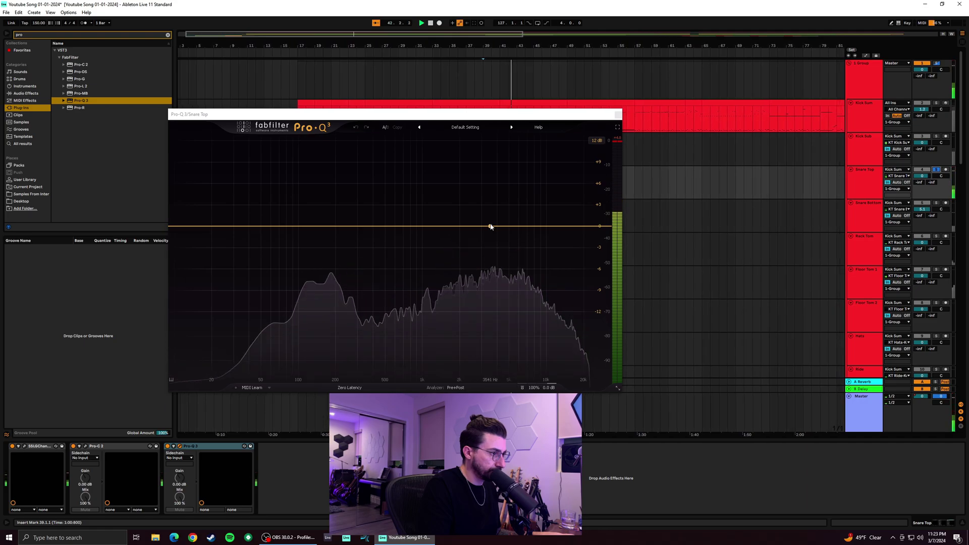
Sweep a narrow boosted bell through the Snare Top highs with Q 6.405, then cut it about 8 dB just below 5 kHz
mouse_move(500, 226)
left_mouse_down()
mouse_move(510, 140)
mouse_move(522, 152)
mouse_move(478, 152)
mouse_move(566, 137)
left_mouse_up()
left_click(520, 152)
left_click_drag(521, 348, 521, 389)
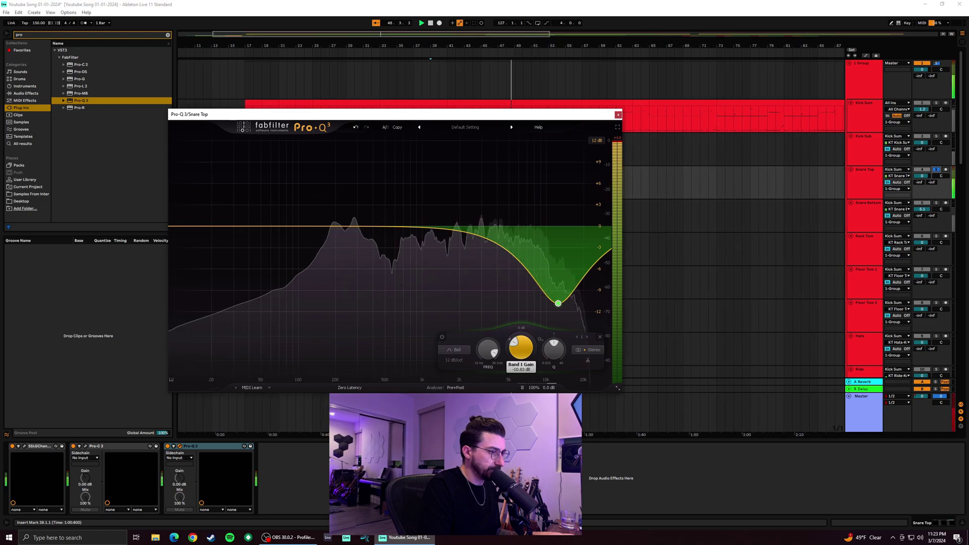
left_click_drag(520, 348, 515, 336)
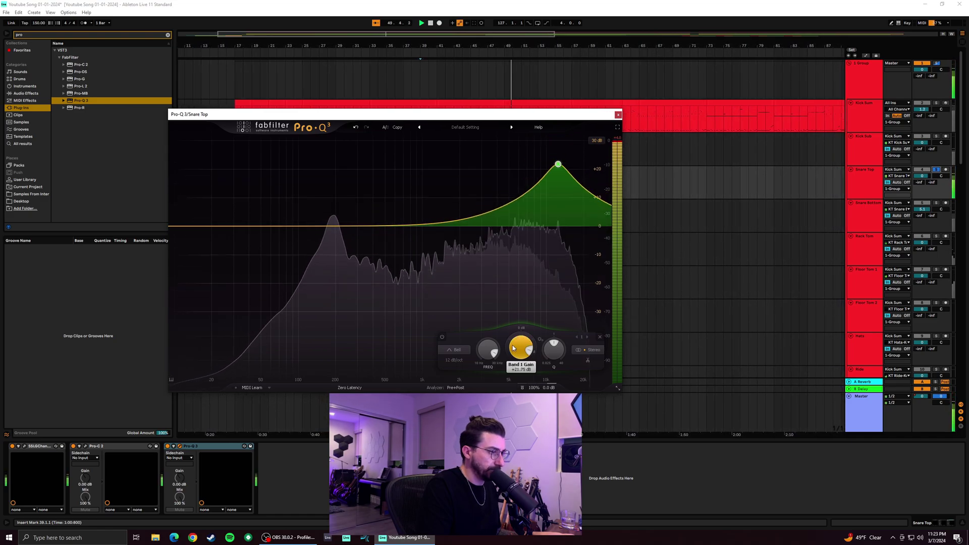
mouse_move(560, 172)
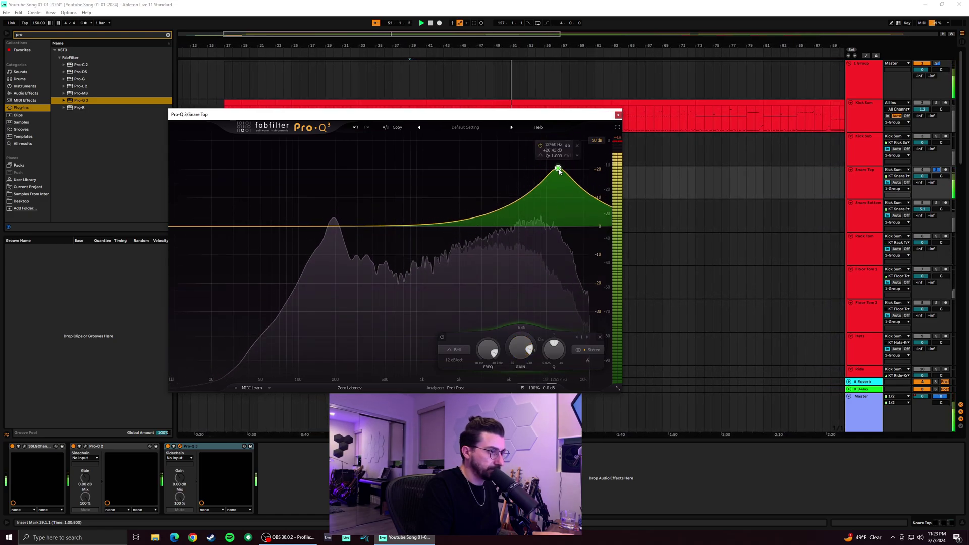
mouse_move(538, 169)
left_mouse_down()
mouse_move(450, 161)
mouse_move(532, 168)
left_mouse_up()
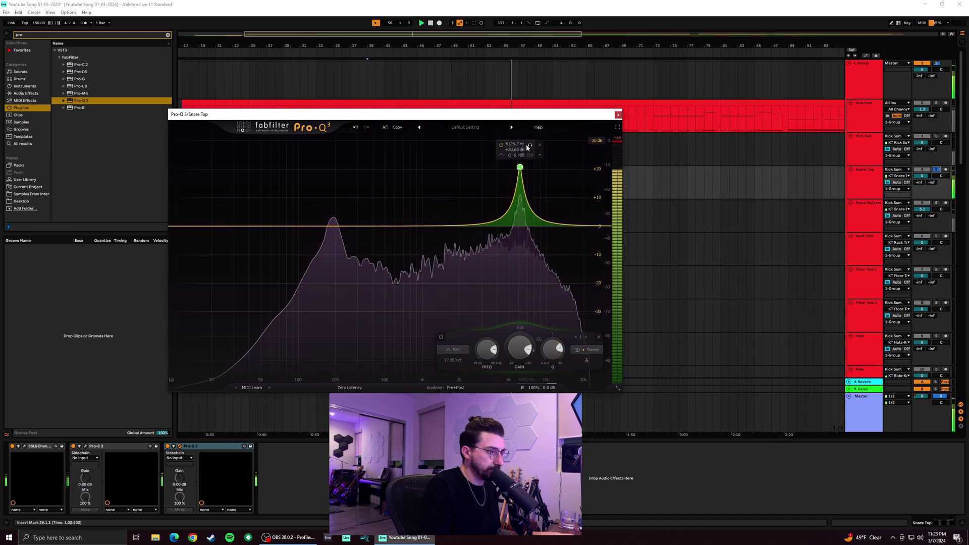
left_click_drag(522, 171, 507, 170)
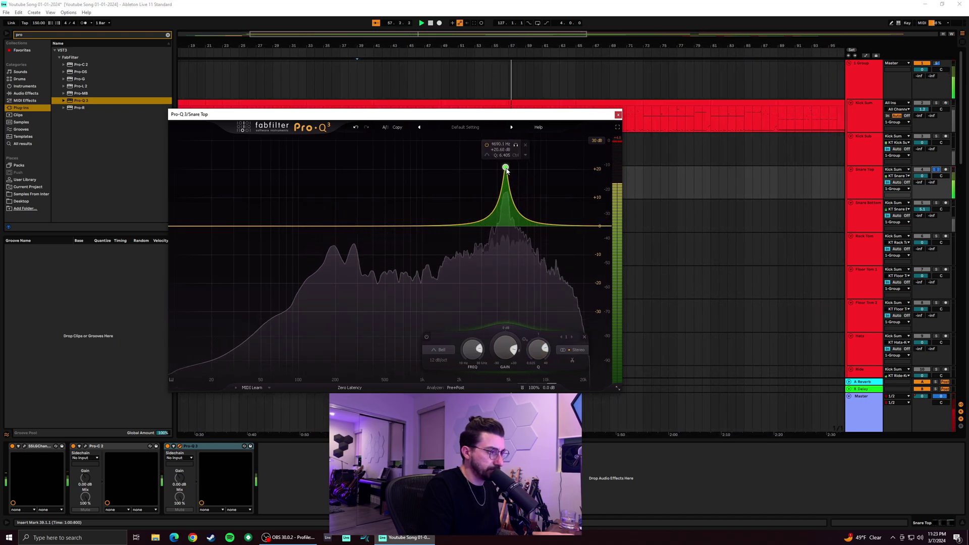
left_click_drag(506, 170, 502, 169)
left_click_drag(500, 348, 494, 390)
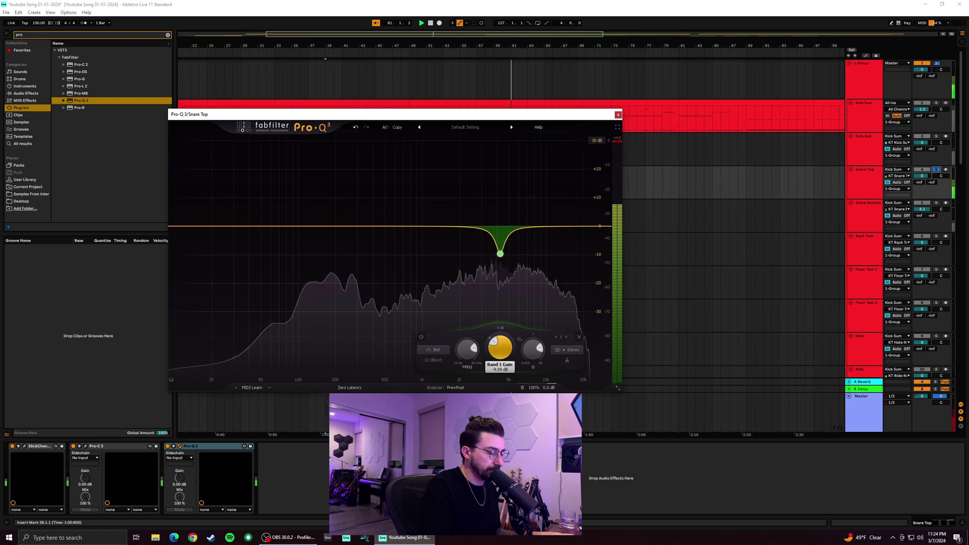
Sweep a second boosted bell through the mids with Q 4.771, then cut it about 9.5 dB at about 1410 Hz
left_click_drag(397, 226, 409, 132)
left_click_drag(444, 347, 444, 326)
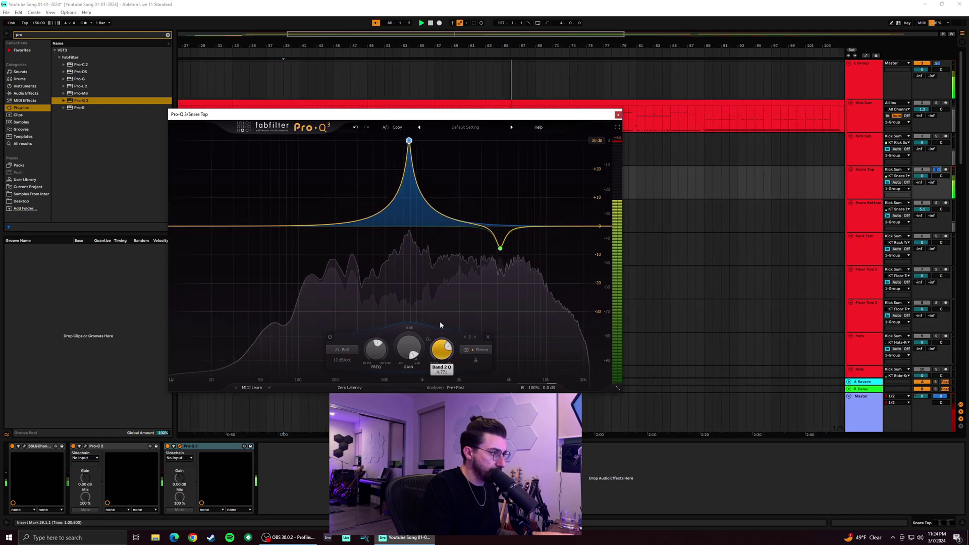
mouse_move(409, 142)
left_mouse_down()
mouse_move(441, 142)
mouse_move(330, 143)
mouse_move(392, 143)
left_mouse_up()
left_click_drag(387, 348, 388, 385)
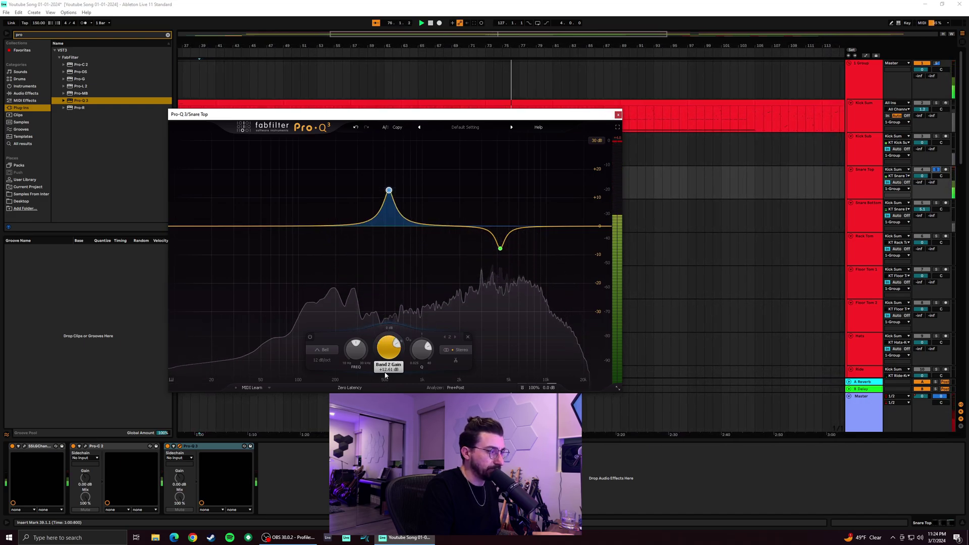
left_click_drag(389, 226, 440, 149)
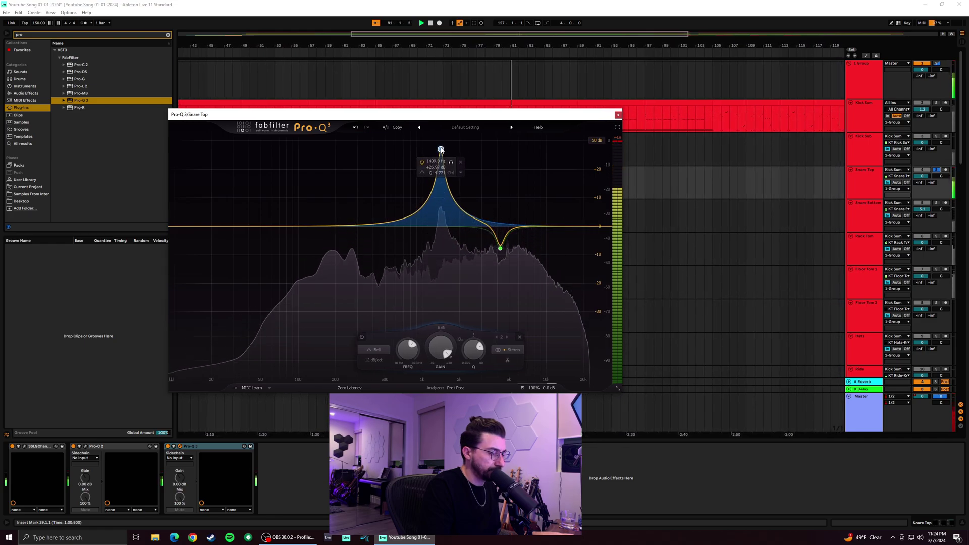
left_click_drag(433, 352, 433, 394)
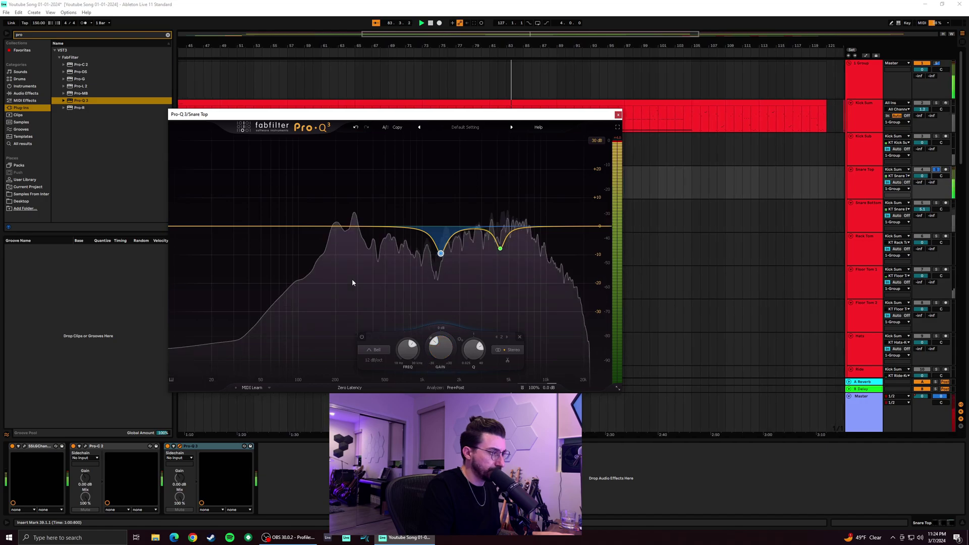
Add a third narrow bell at about 191.5 Hz with Q 10.09 and reduce its gain to a very slight cut
left_click_drag(356, 227, 333, 175)
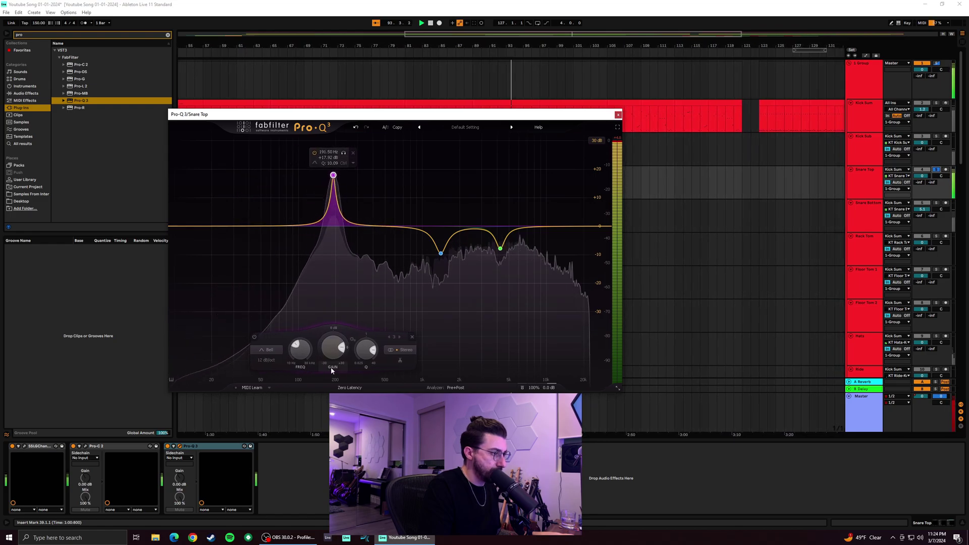
mouse_move(329, 354)
left_mouse_down()
mouse_move(329, 384)
mouse_move(329, 348)
left_mouse_up()
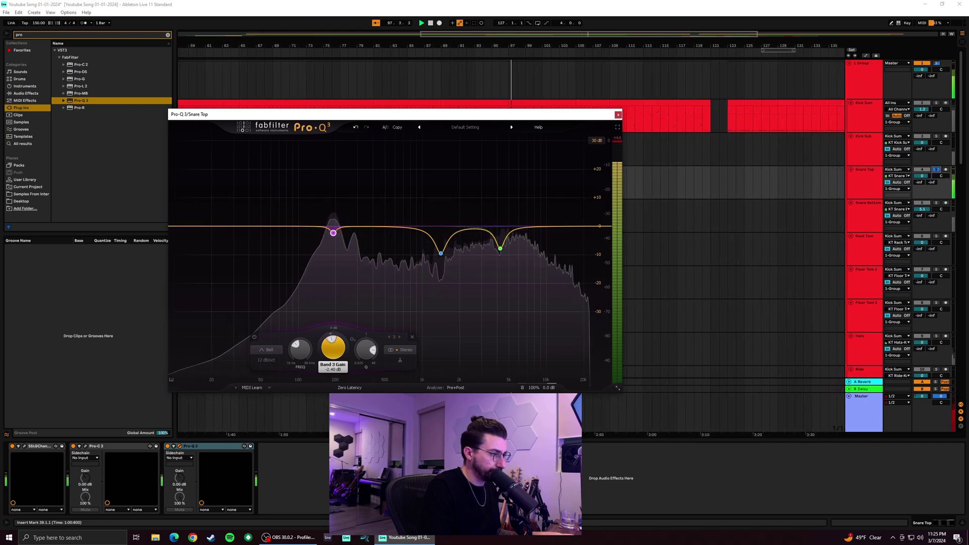
left_click_drag(329, 348, 328, 346)
Add a 72 dB/oct low cut at about 84 Hz with Q 0.300 and close the Pro-Q 3 window
left_click_drag(228, 227, 231, 253)
left_click(230, 283)
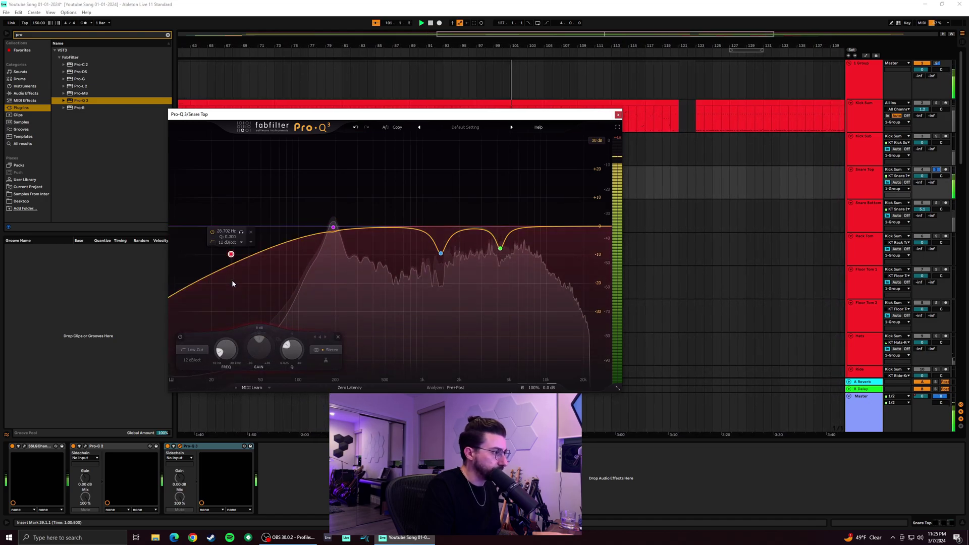
left_click(226, 244)
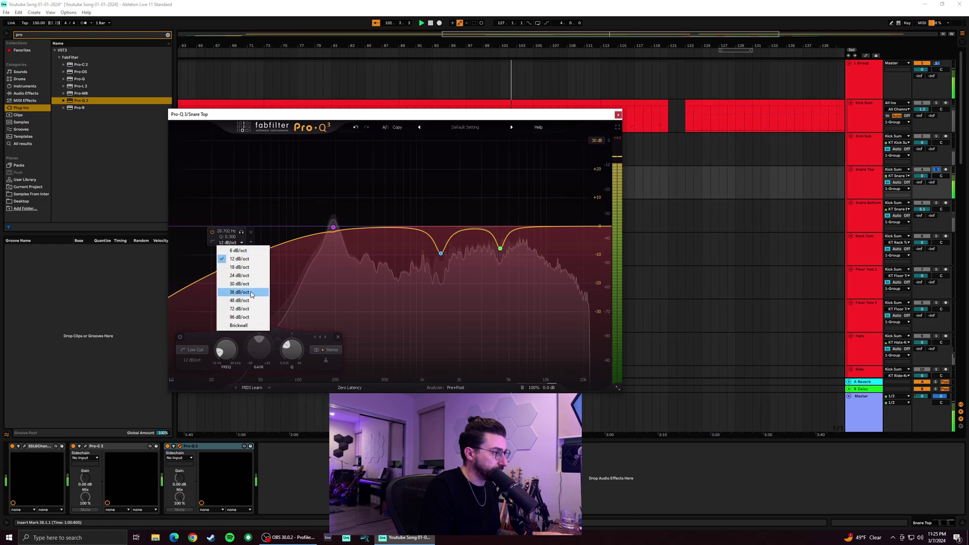
left_click(237, 311)
left_click_drag(226, 348, 228, 329)
left_click(618, 116)
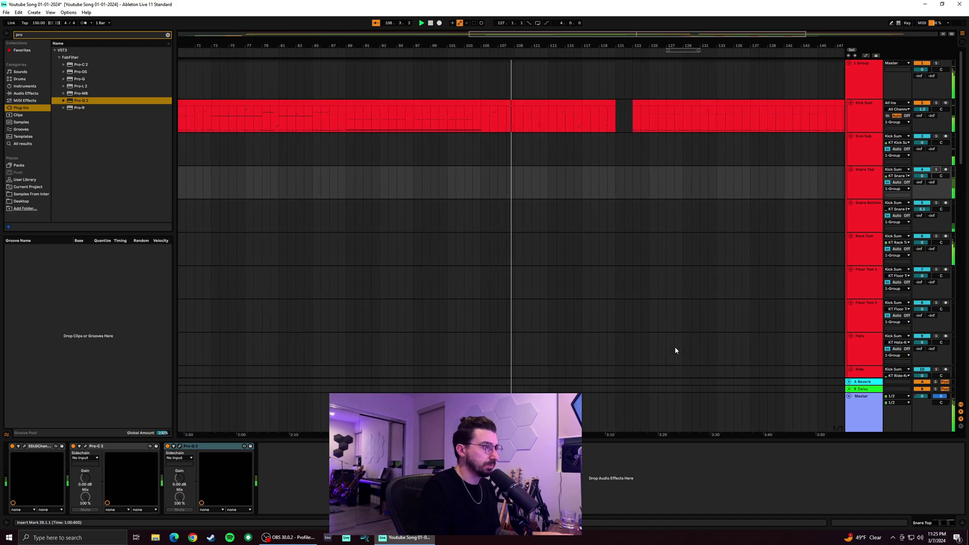
Play the full kit from bar 77, select Snare Top and toggle its Pro-Q 3 to compare the snare sound
left_click_drag(524, 45, 722, 36)
left_click(283, 128)
key("space")
key("space")
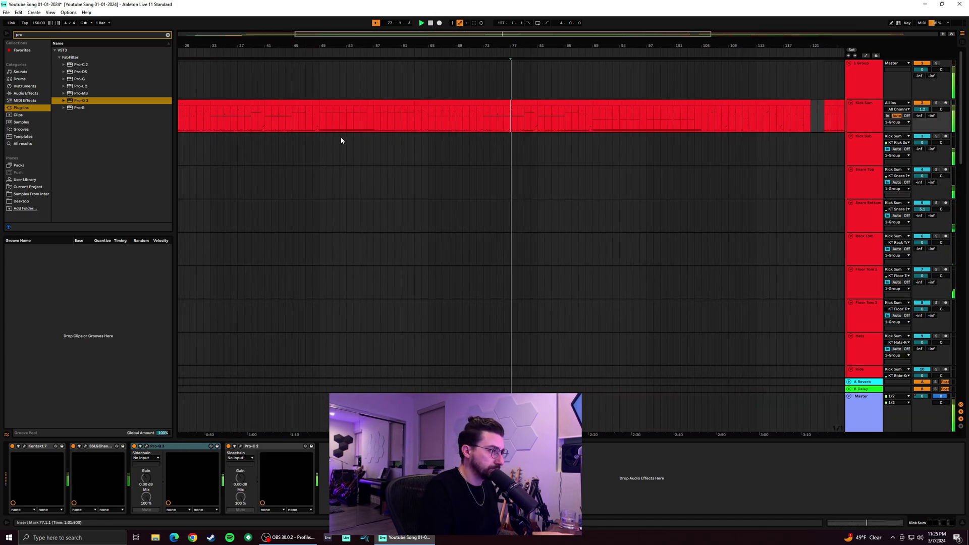
left_click(866, 186)
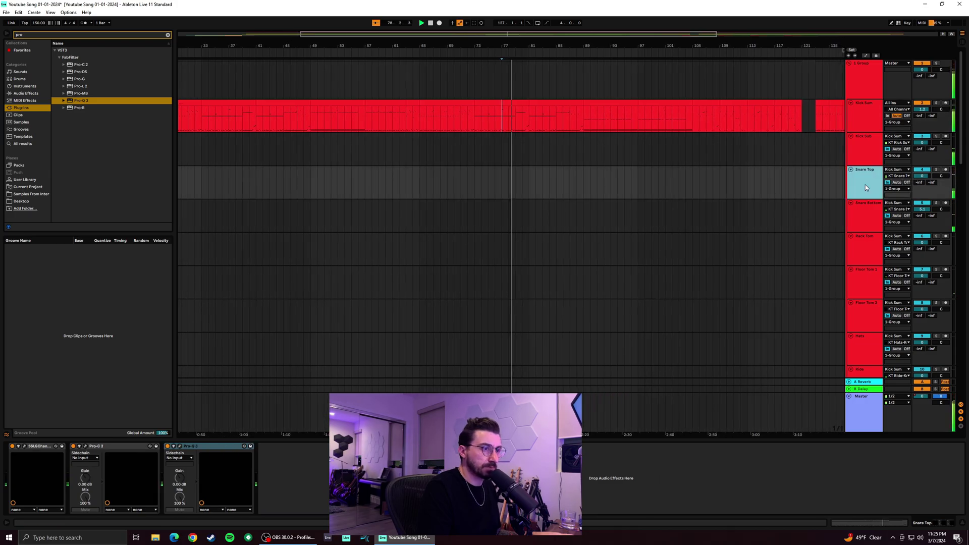
left_click(170, 448)
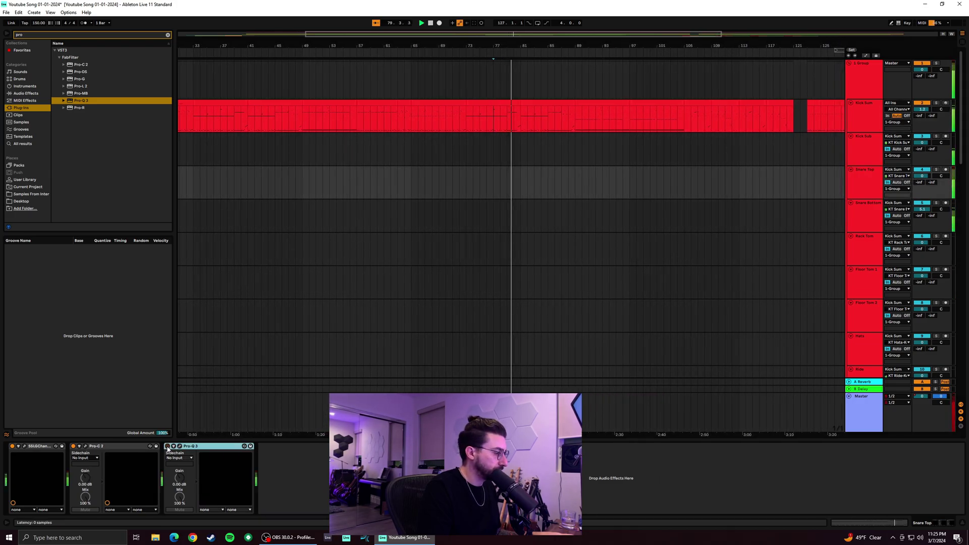
Reopen Pro-Q 3 on Snare Top, lower the low cut frequency to below 40 Hz and close the window
left_click(180, 447)
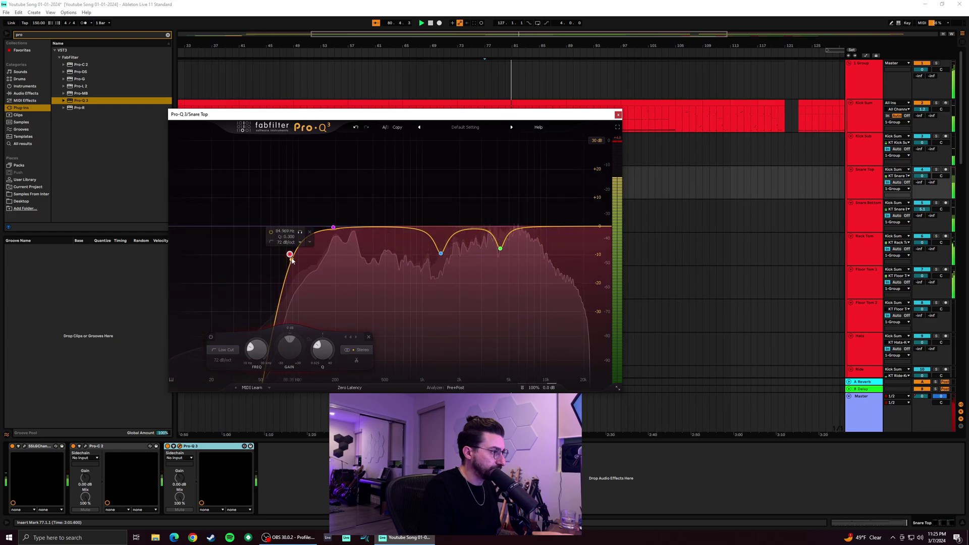
left_click_drag(262, 356, 266, 372)
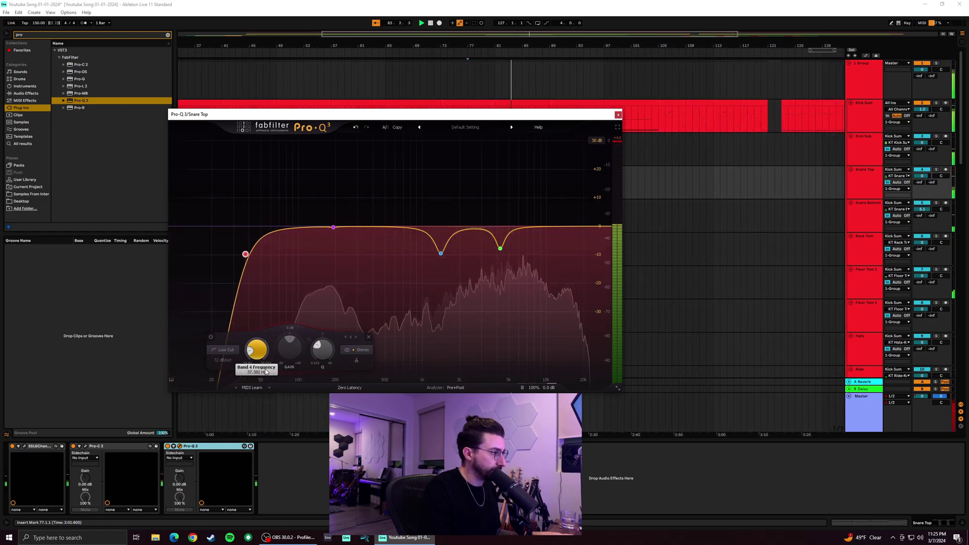
left_click_drag(266, 373, 264, 374)
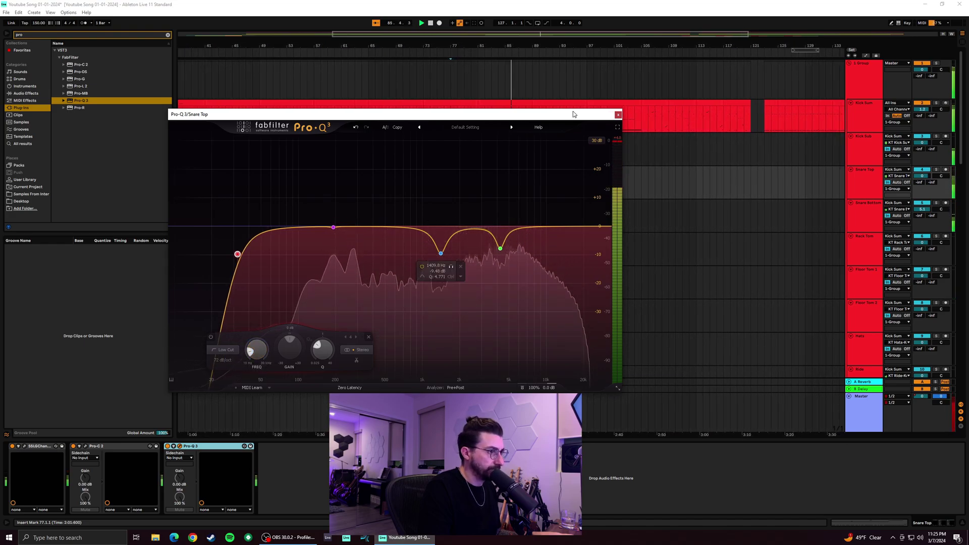
left_click(618, 114)
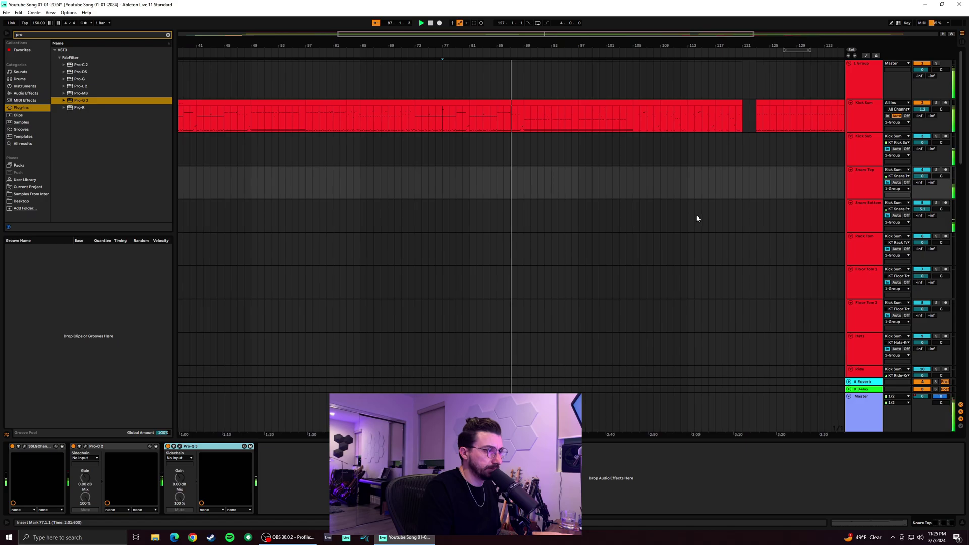
Solo Snare Top briefly during playback, return to the full kit and solo Snare Bottom to hear it alone
left_click(937, 170)
left_click(936, 169)
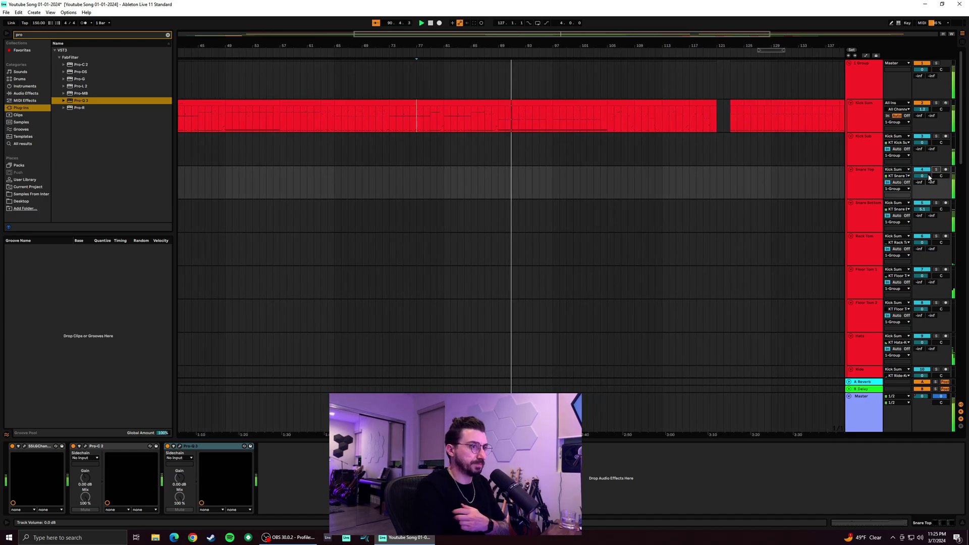
left_click(936, 203)
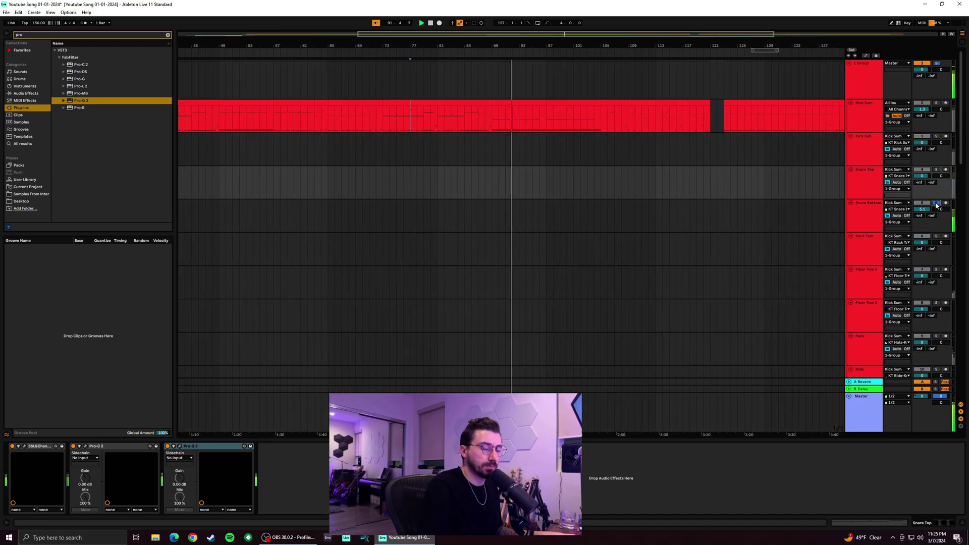
Copy the SSL channel strip, Pro-C 2 and Pro-Q 3 together from Snare Top and paste them onto Snare Bottom
left_click(884, 224)
key("Up")
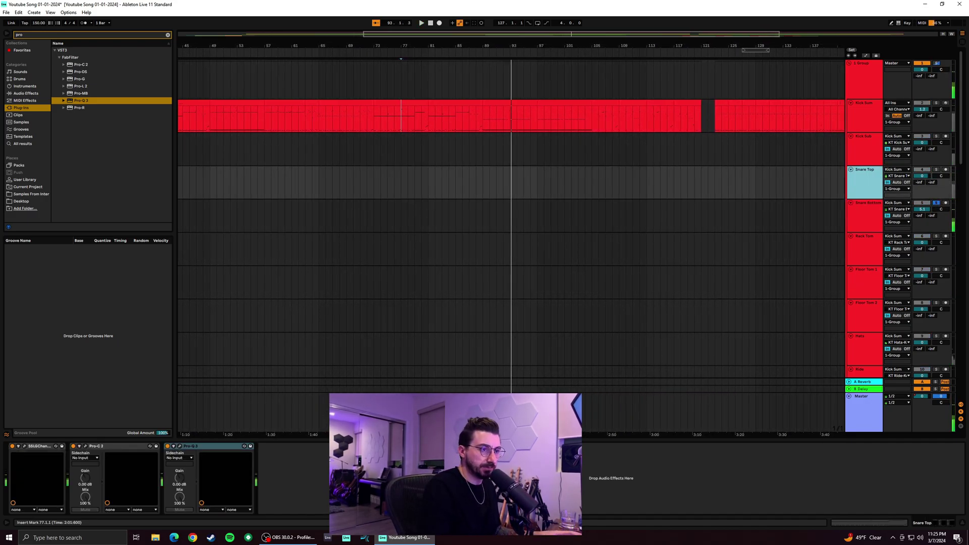
right_click(866, 190)
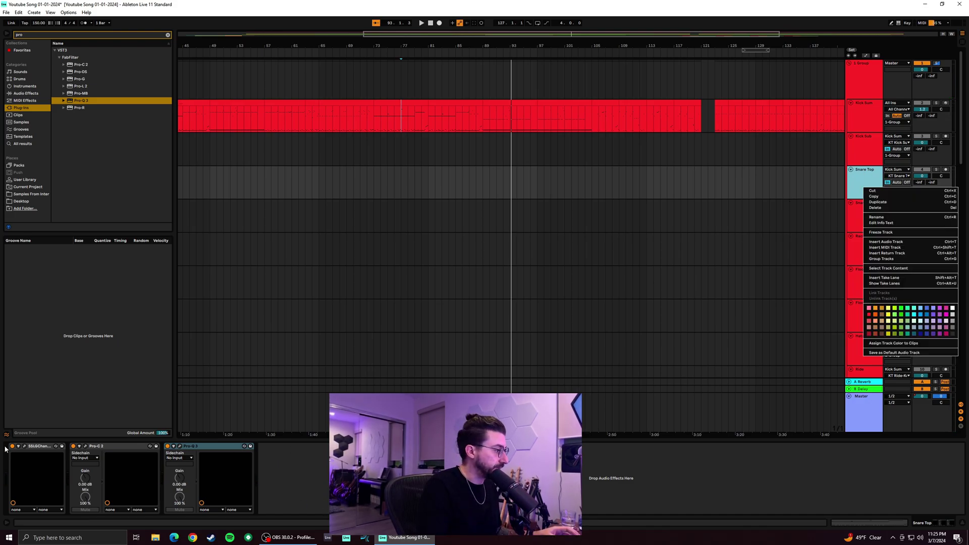
left_click(40, 448)
left_click(44, 448)
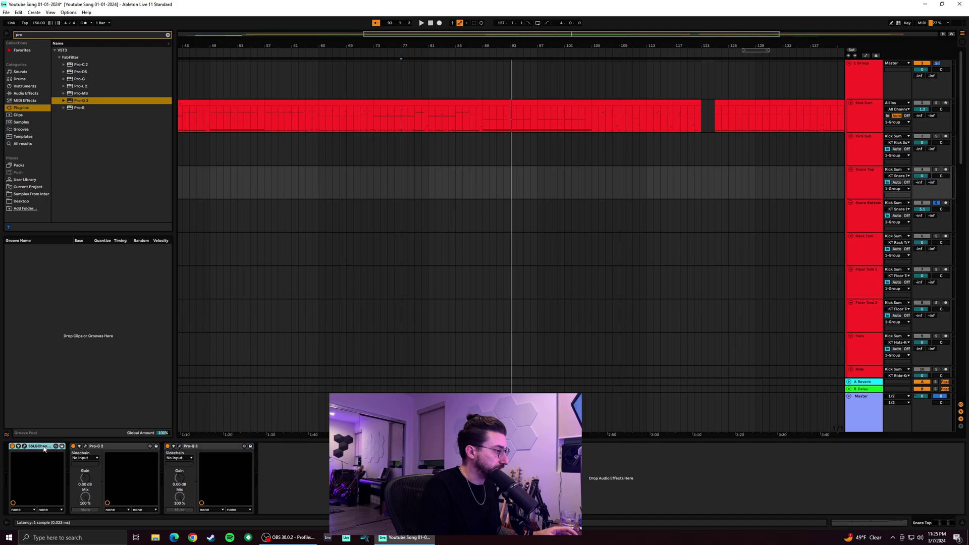
left_click(119, 447, "shift")
left_click(206, 447, "shift")
right_click(206, 448)
left_click(232, 461)
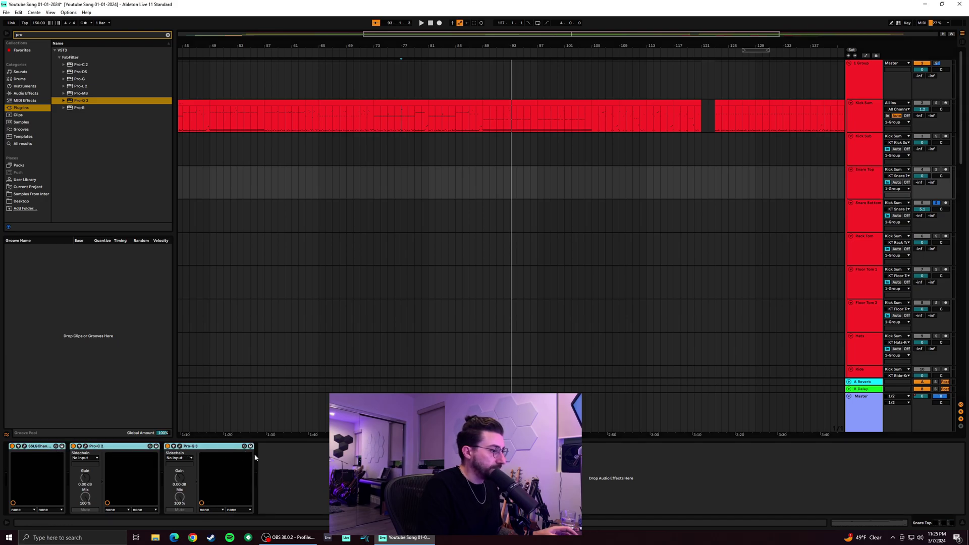
left_click(871, 217)
right_click(141, 467)
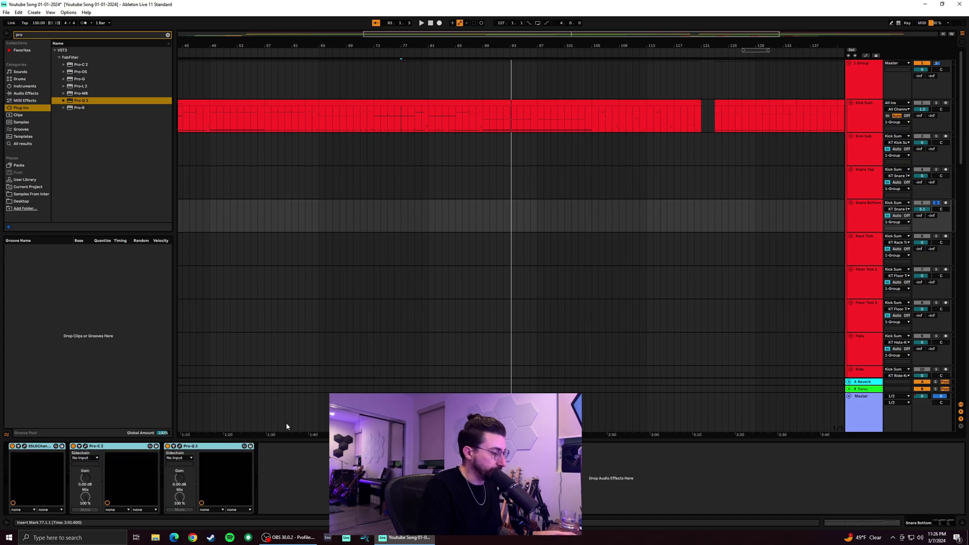
Play from bar 77 and toggle Snare Bottom's solo to compare the processed track alone and within the full kit
key("space")
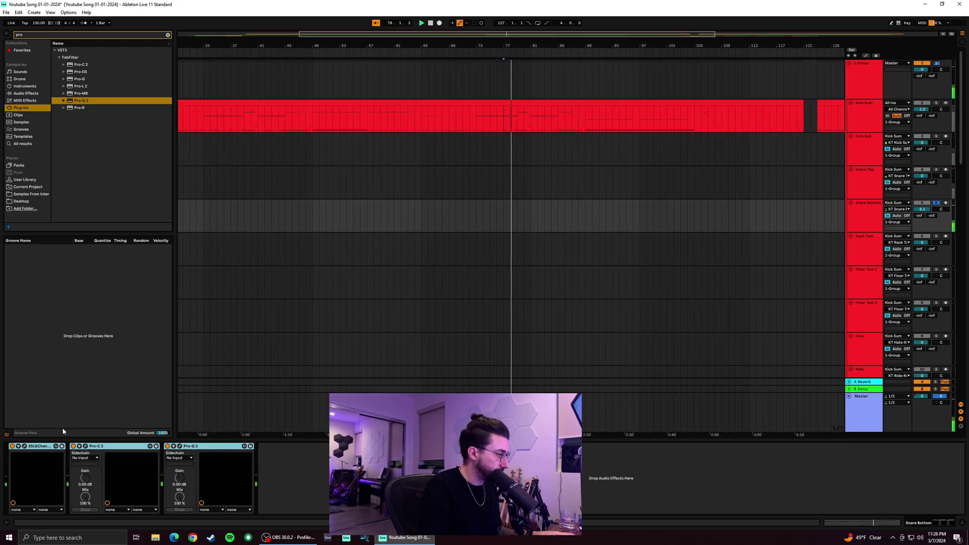
left_click(937, 203)
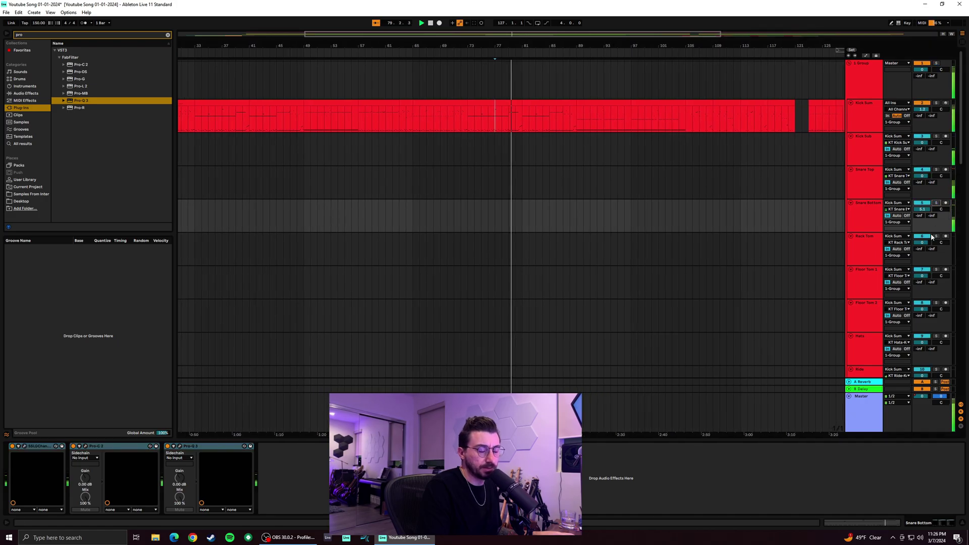
left_click(936, 203)
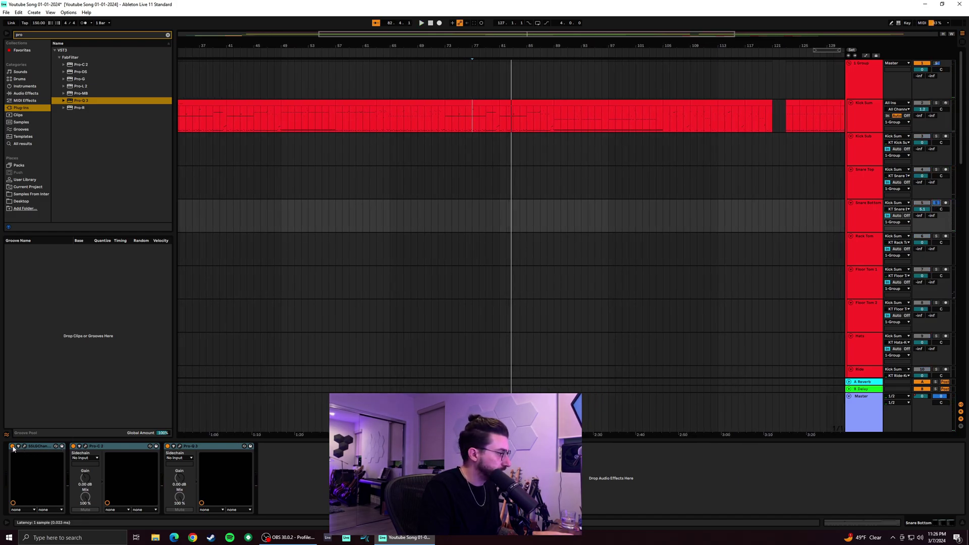
Switch off all three copied plug-ins on Snare Bottom
left_click(168, 447)
left_click(74, 447)
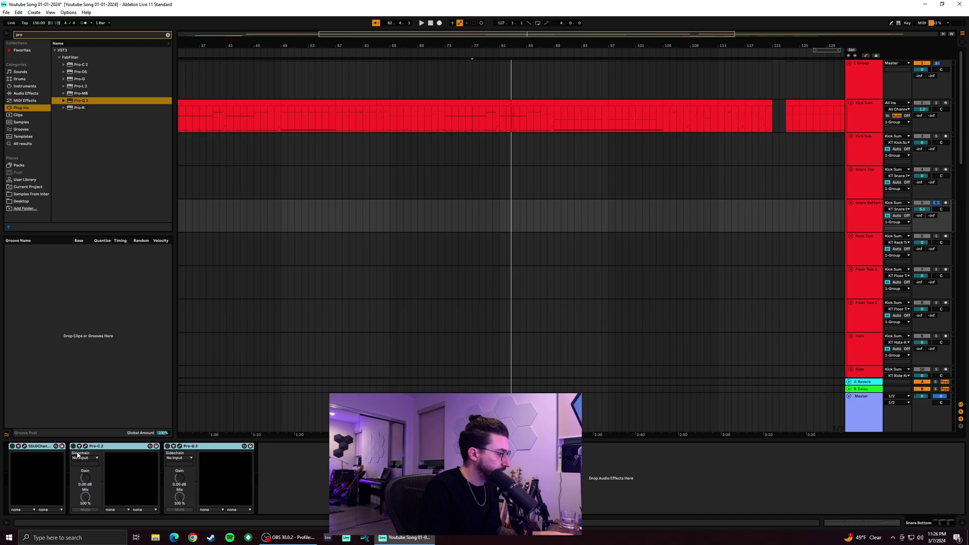
left_click(349, 475)
Audition the SSL channel strip, Pro-C 2 and Pro-Q 3 on soloed Snare Bottom during playback, leaving only Pro-C 2 enabled
key("space")
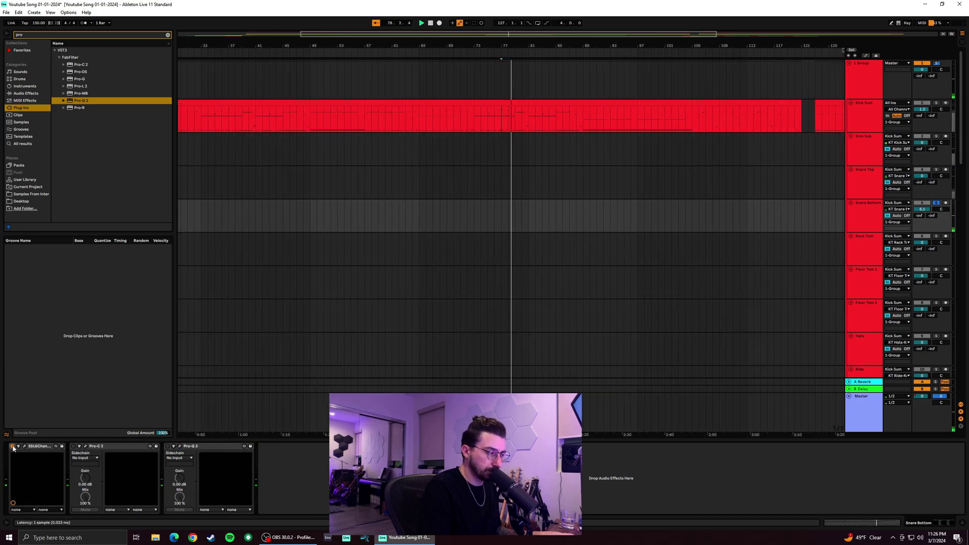
left_click(13, 447)
left_click(12, 446)
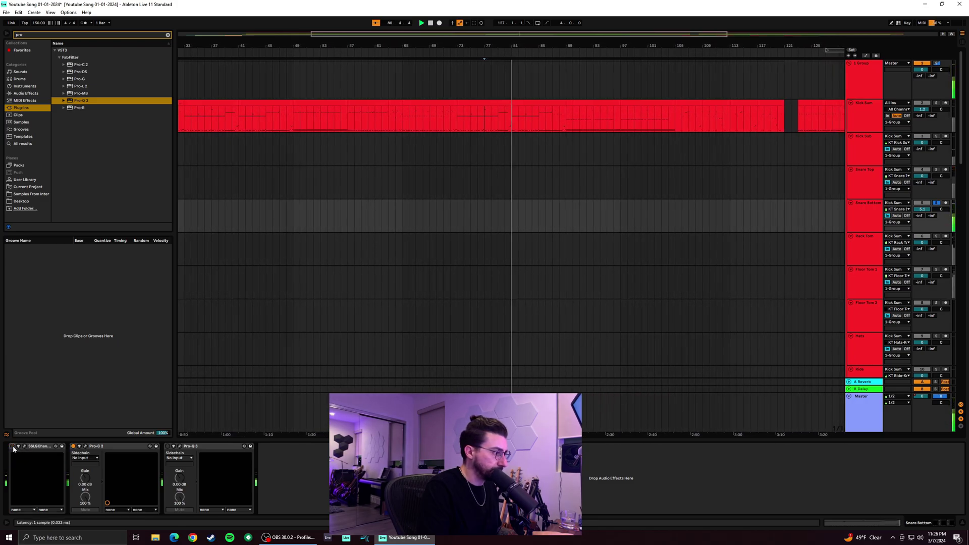
left_click(167, 447)
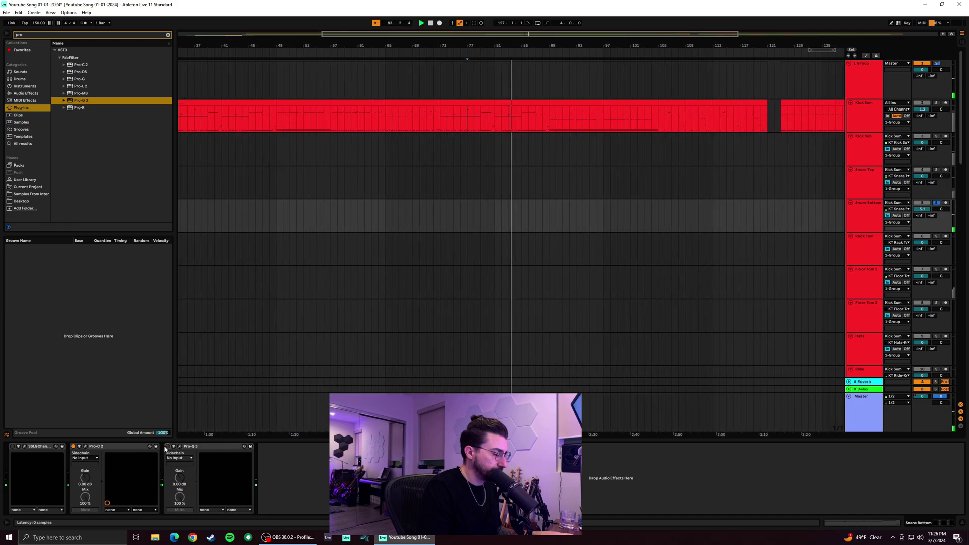
left_click(167, 447)
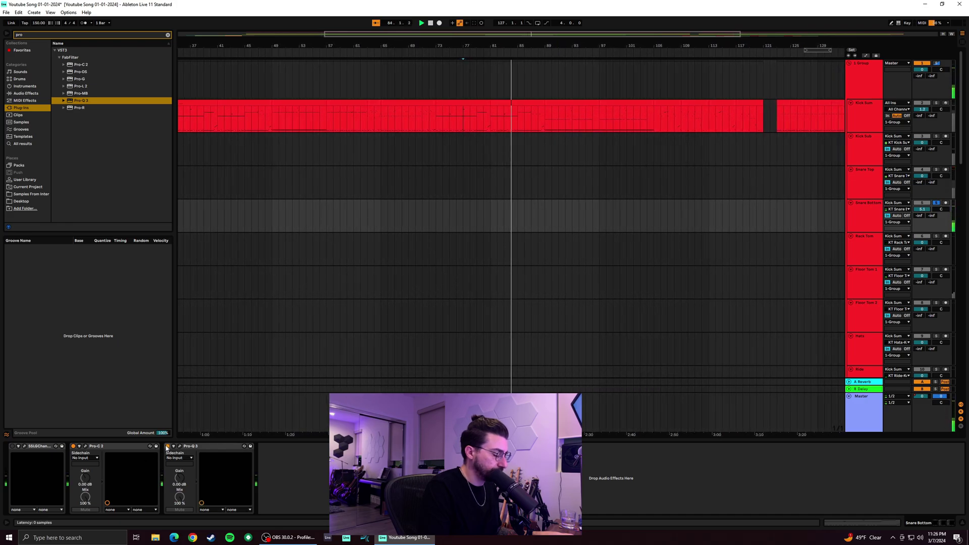
left_click(167, 447)
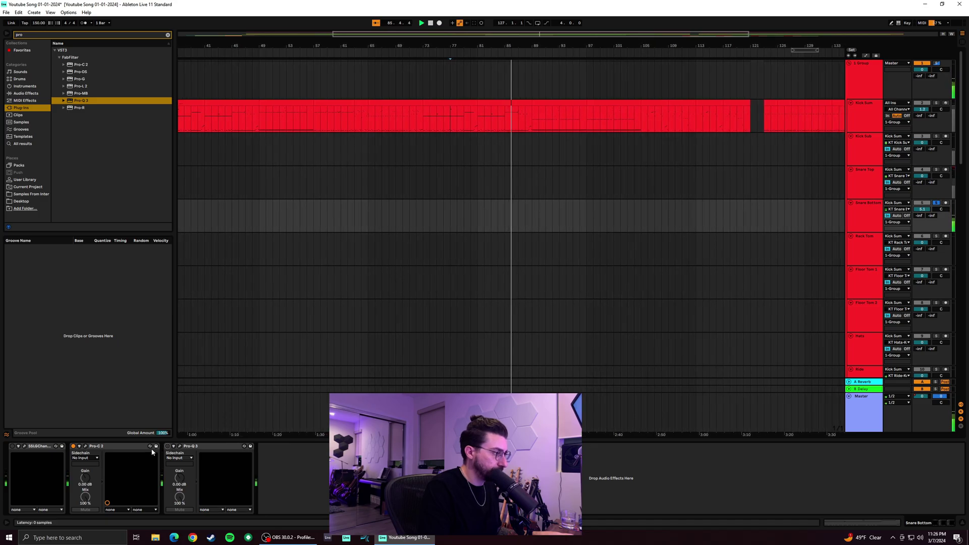
Open Pro-C 2 on Snare Bottom, lower its threshold, raise the ratio and change the compression style to Clean
left_click(86, 446)
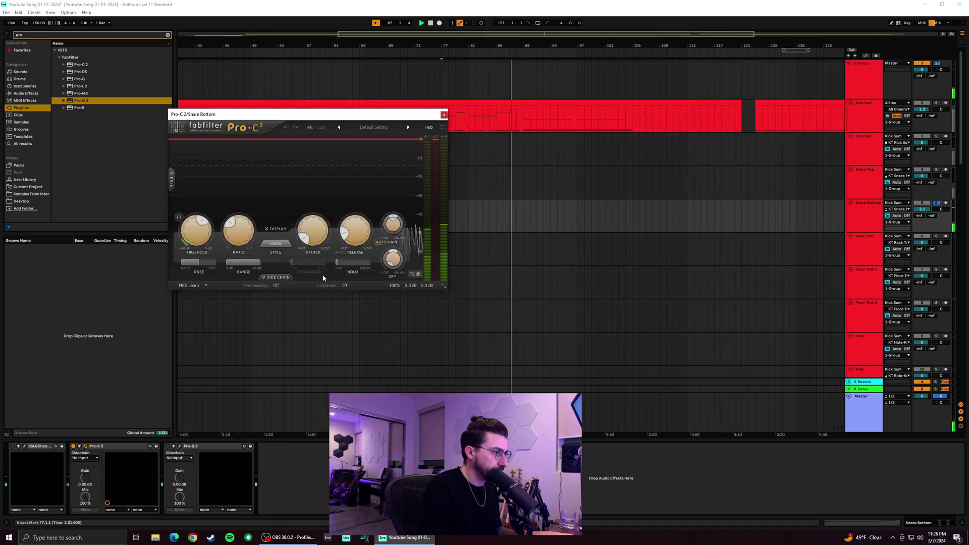
mouse_move(201, 238)
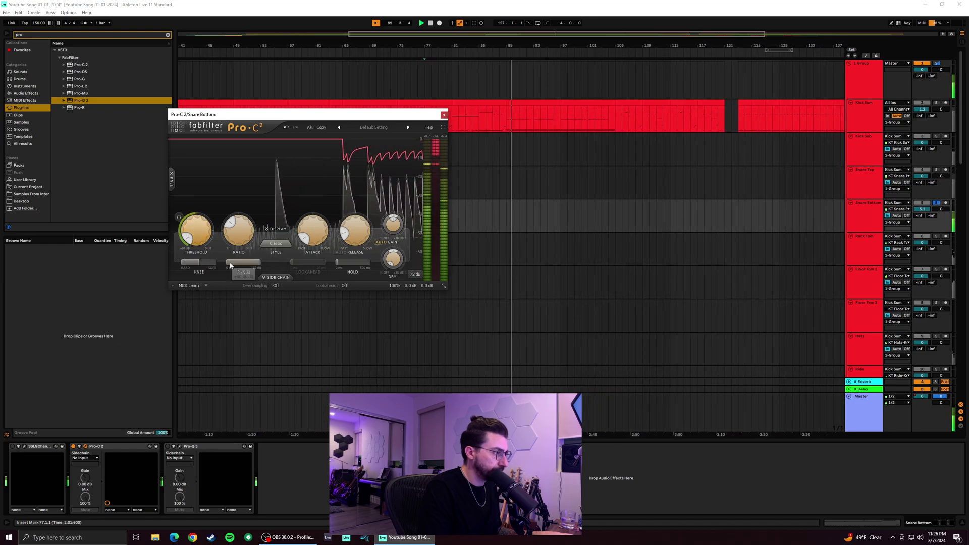
mouse_move(230, 240)
left_click_drag(230, 240, 253, 233)
left_click(275, 244)
left_click(279, 248)
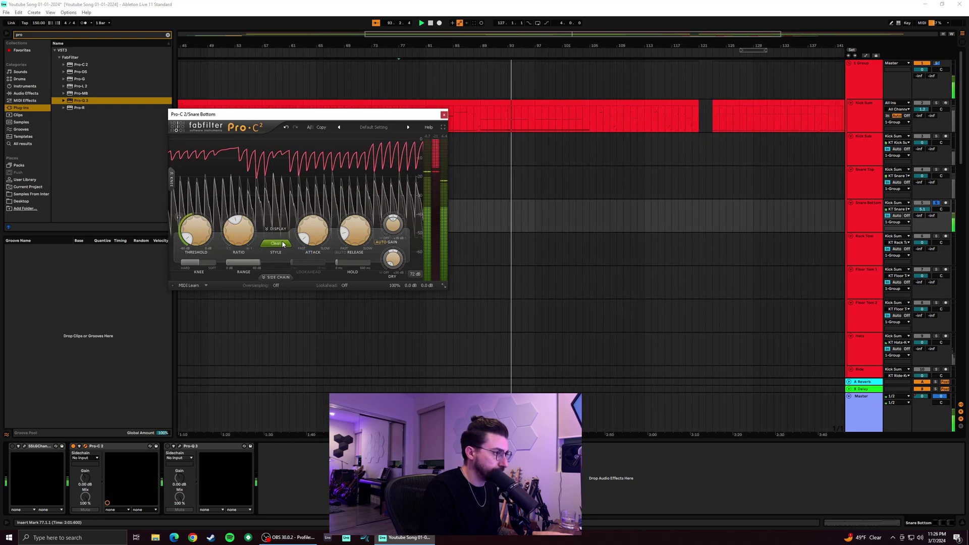
Toggle Snare Bottom's solo to compare its compression alone and in the mix, then replay the full kit from bar 77
left_click(937, 203)
left_click(937, 203)
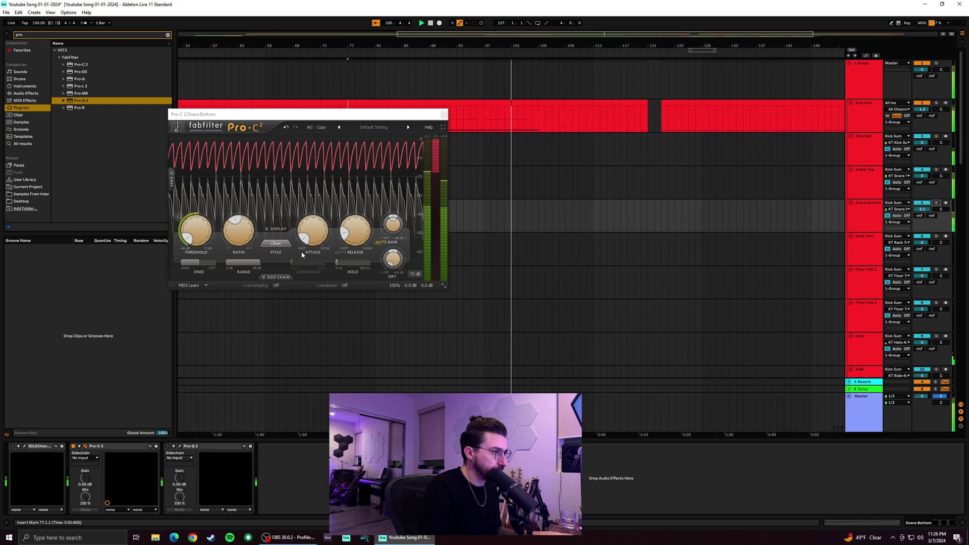
left_click(936, 203)
left_click(937, 203)
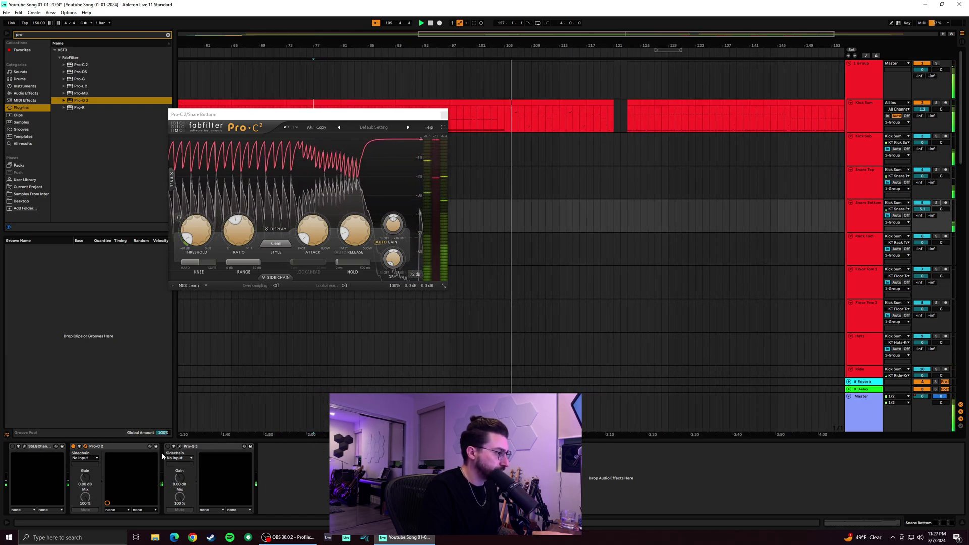
key("space")
key("space")
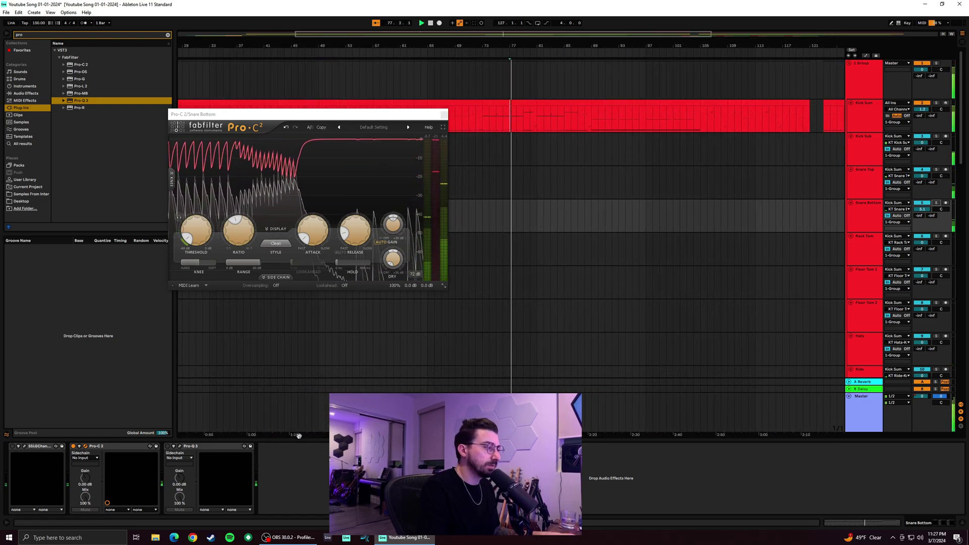
Compare Snare Bottom with its SSL channel strip and Pro-Q 3 switched on and off, soloing Snare Top and Snare Bottom during playback
left_click(168, 447)
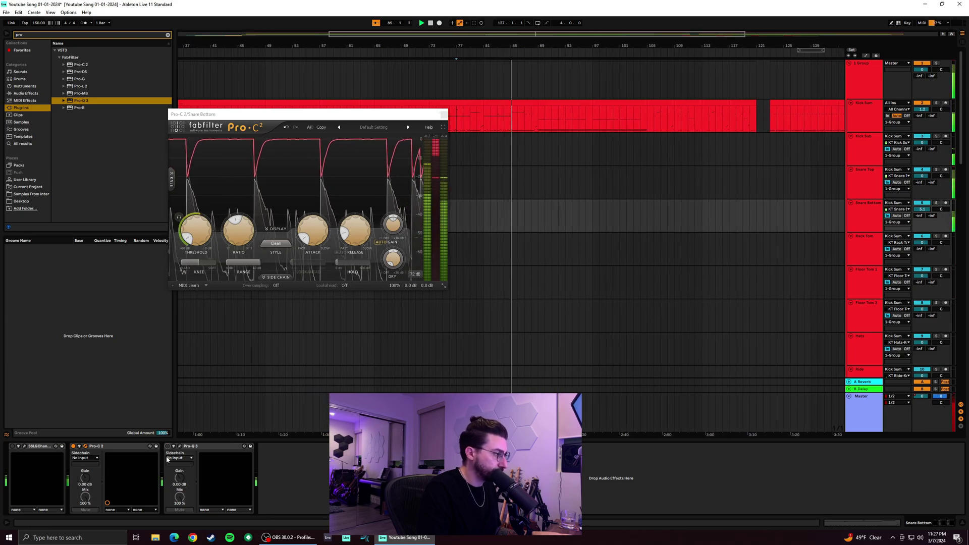
left_click(13, 446)
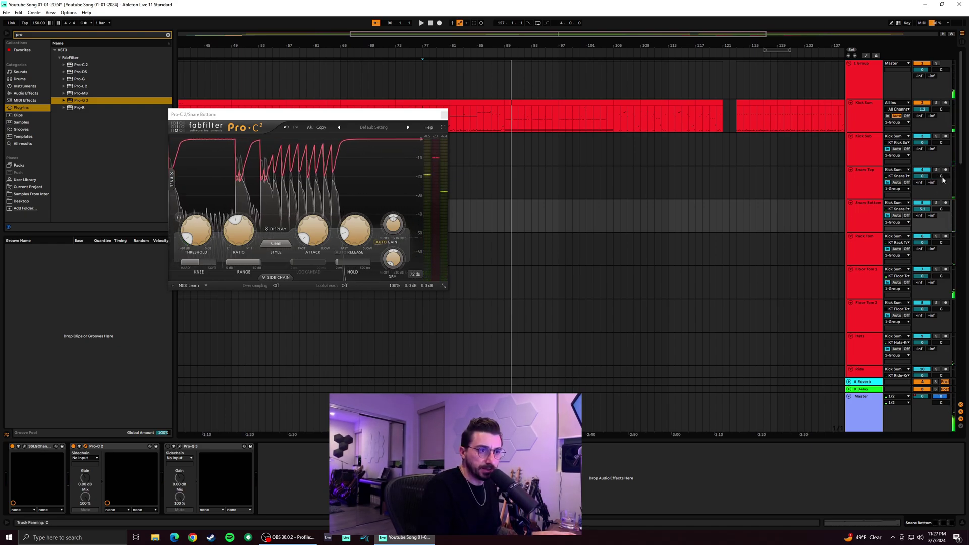
left_click(937, 169)
left_click(937, 203, "ctrl")
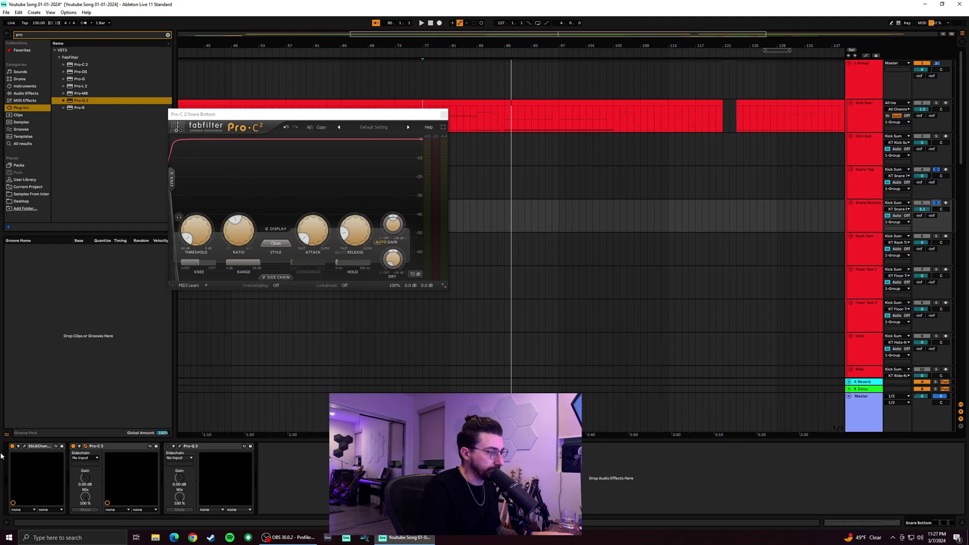
key("space")
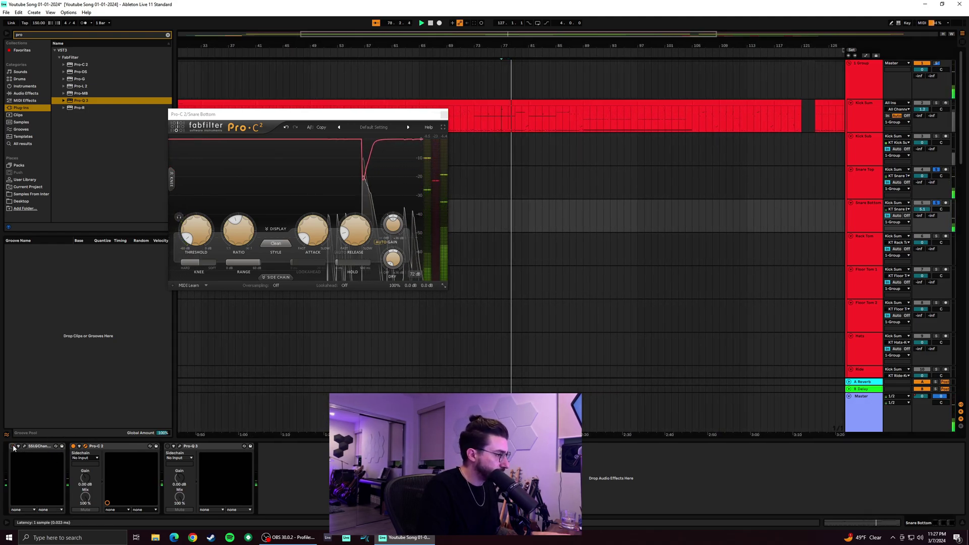
left_click(12, 447)
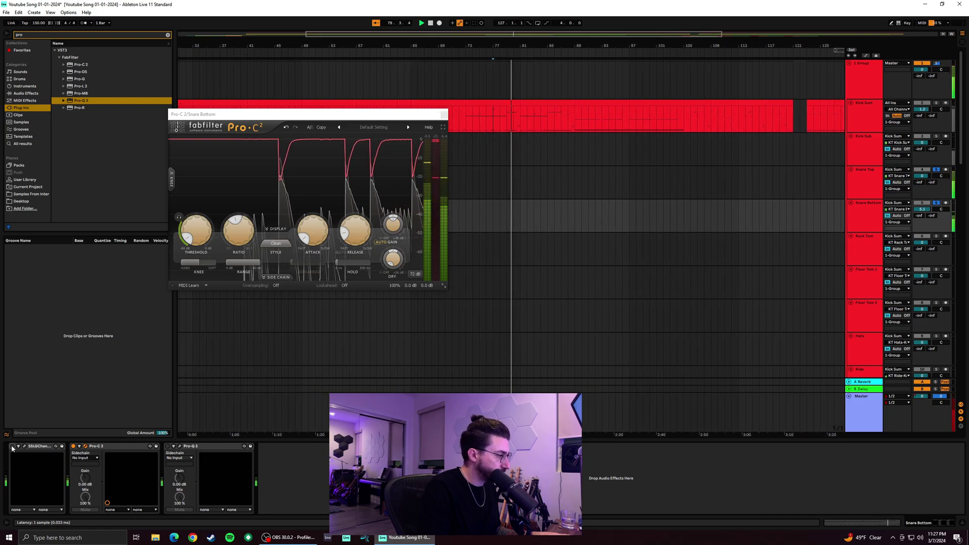
left_click(12, 447)
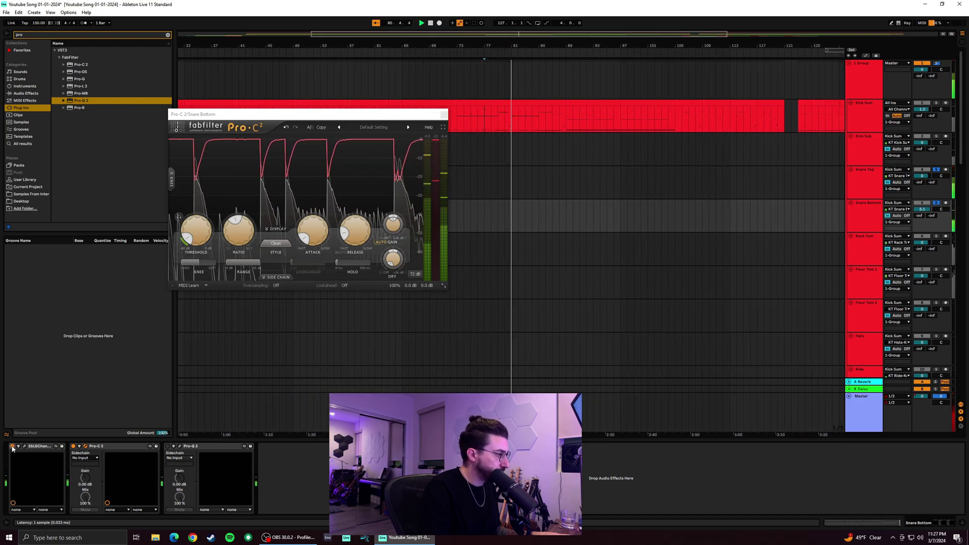
Delete the SSL channel strip and the existing Pro-Q 3 from the Snare Bottom track, keeping Pro-C 2
left_click(46, 446)
key("Delete")
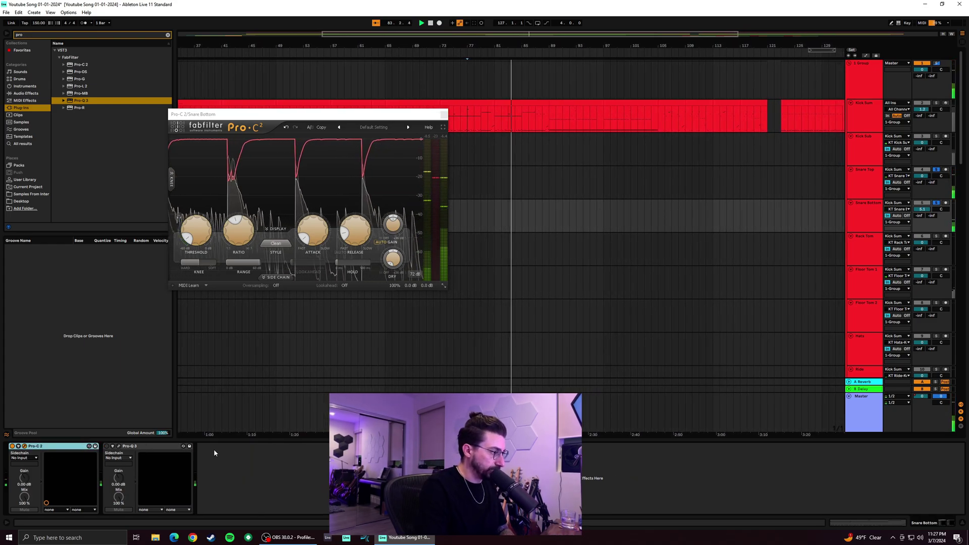
left_click(152, 446)
key("Delete")
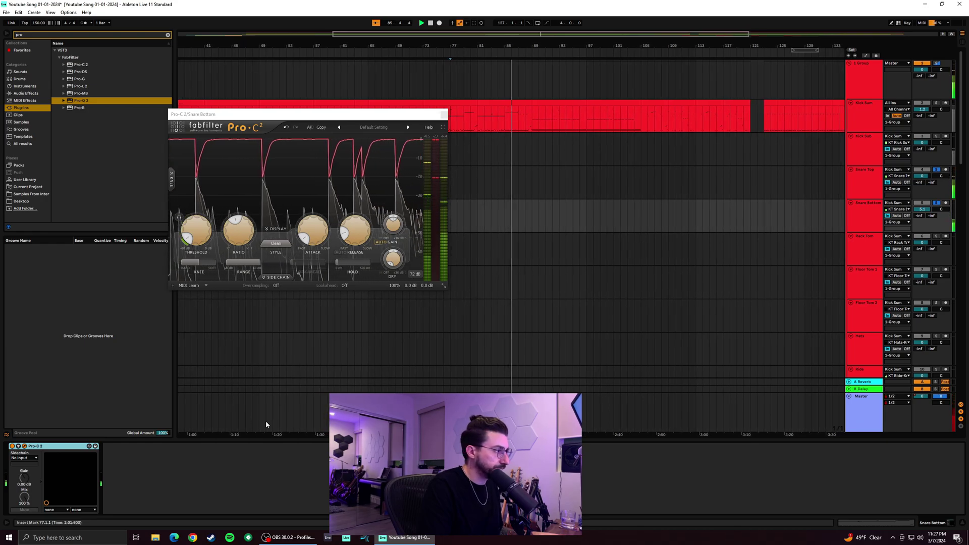
Add a fresh Pro-Q 3 after Pro-C 2 on Snare Bottom and boost a bell band near 670 Hz by about 3.3 dB
left_click_drag(80, 101, 184, 494)
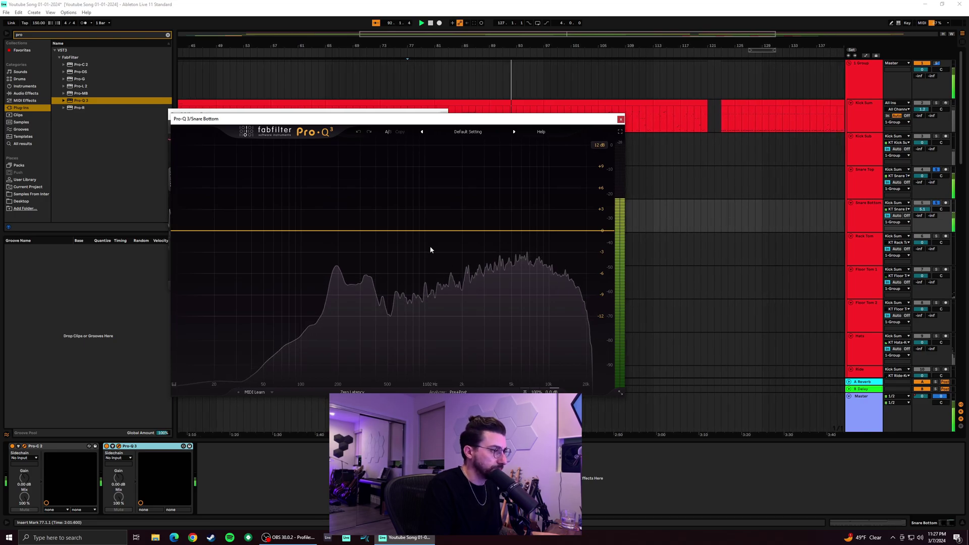
left_click(936, 170)
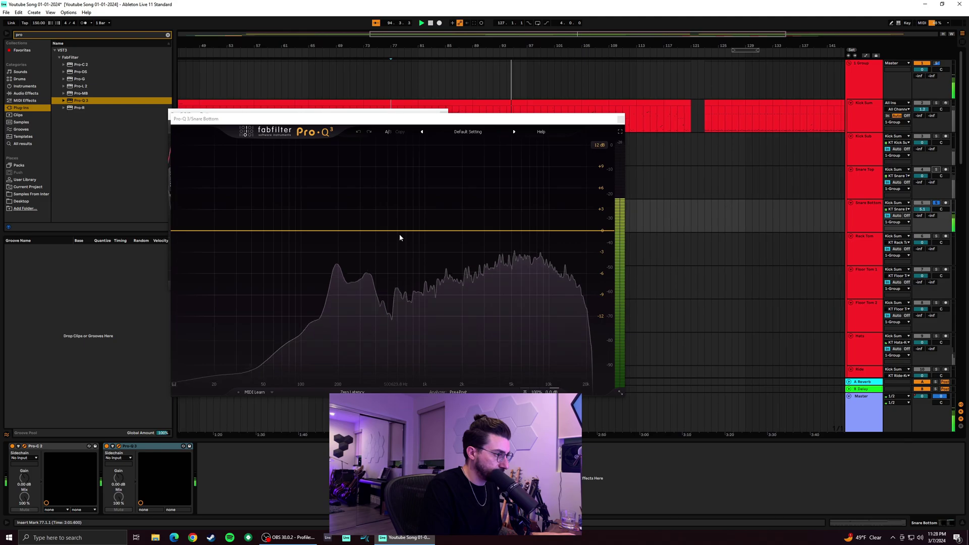
left_click_drag(414, 238, 403, 208)
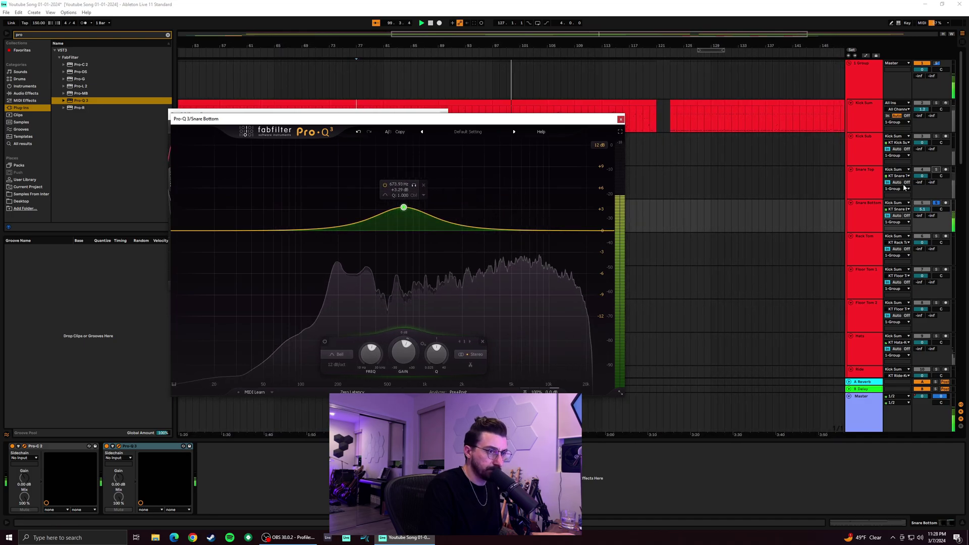
Unsolo Snare Bottom to hear the full kit, stop playback and close the open plug-in windows
left_click(946, 204)
left_click(946, 204)
left_click(937, 203)
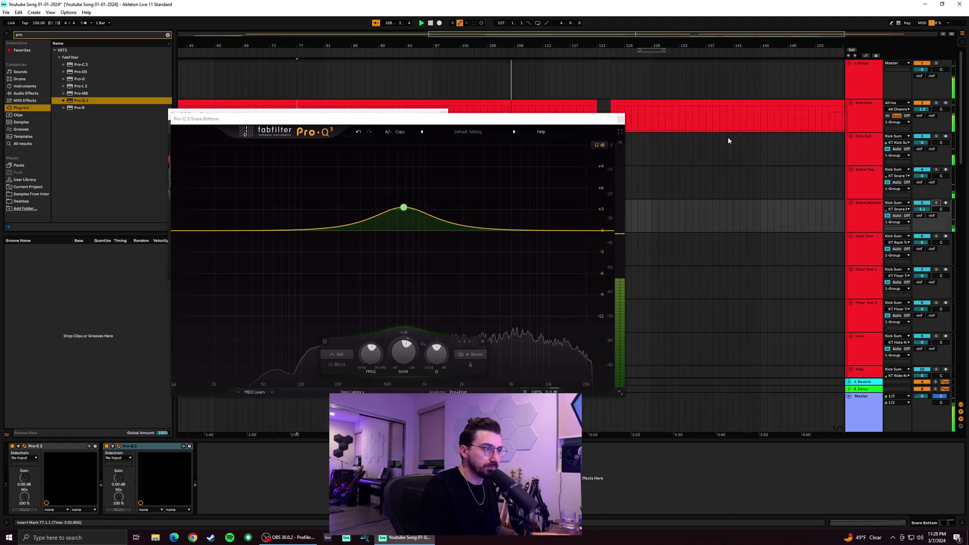
left_click(621, 119)
key("space")
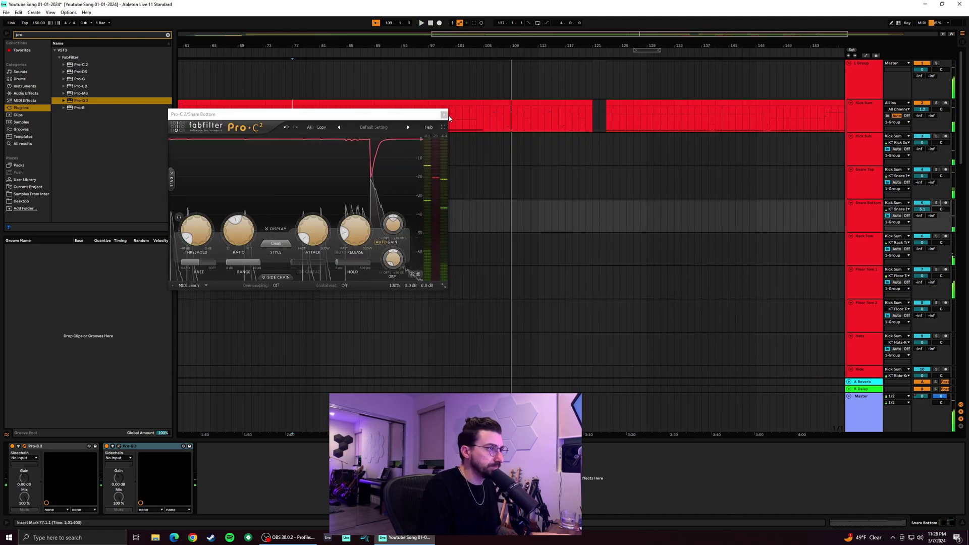
key("ctrl+alt+p")
Group the Rack Tom, Floor Tom 1 and Floor Tom 2 tracks together
left_click(855, 258)
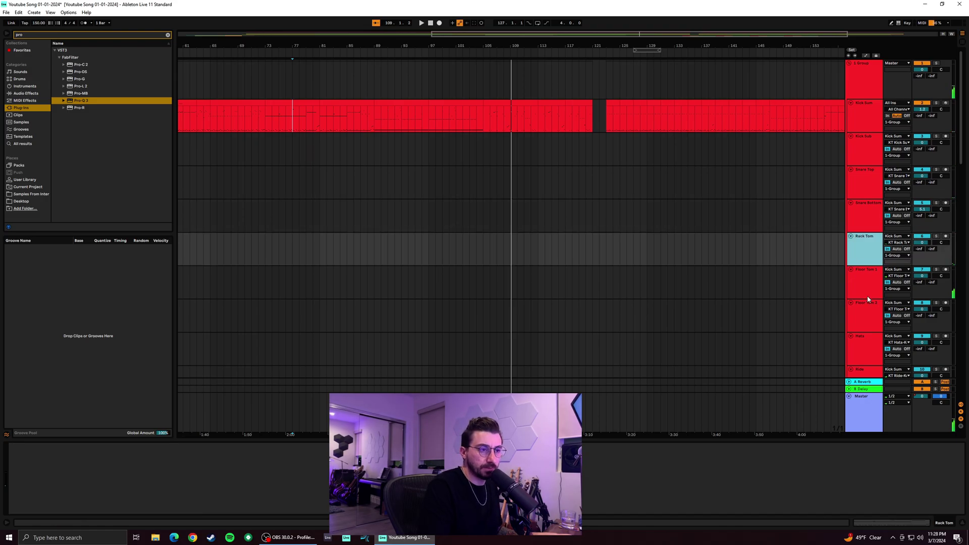
scroll(875, 232, "down", 2)
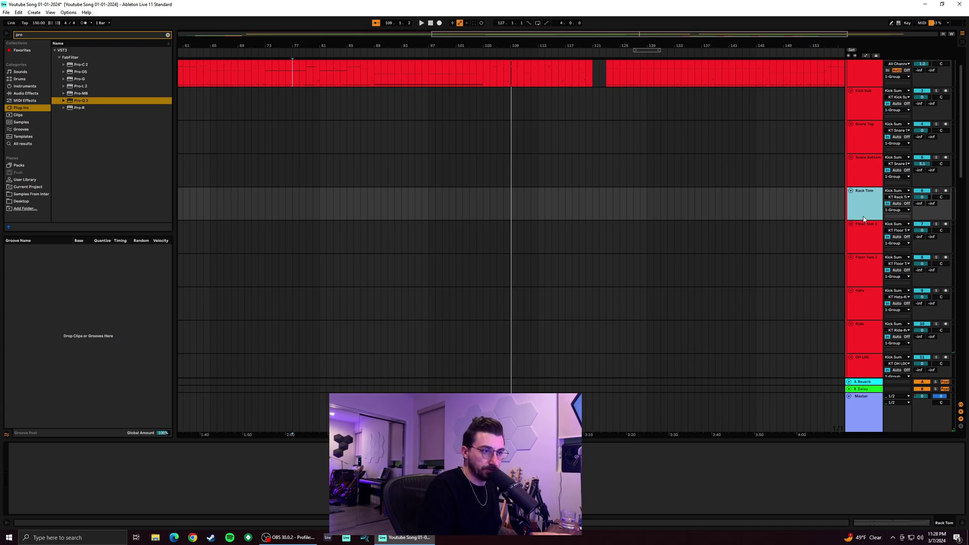
left_click(866, 276, "shift")
right_click(867, 277)
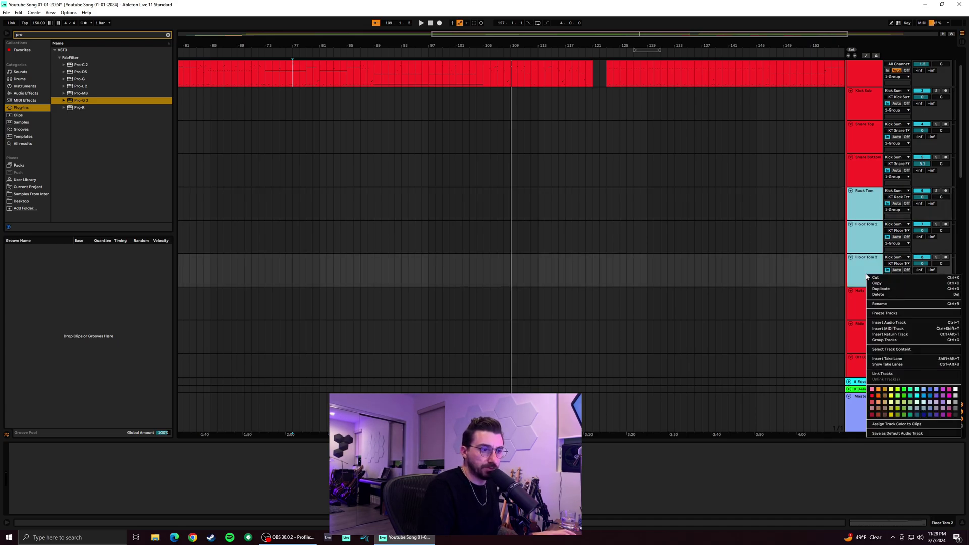
left_click(880, 340)
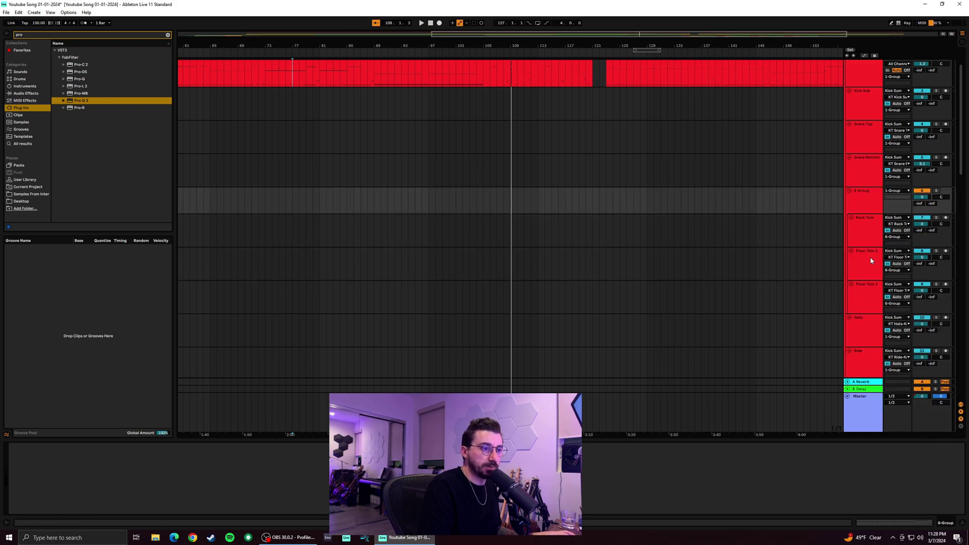
Rename the new tom group as Toms Bus
right_click(863, 193)
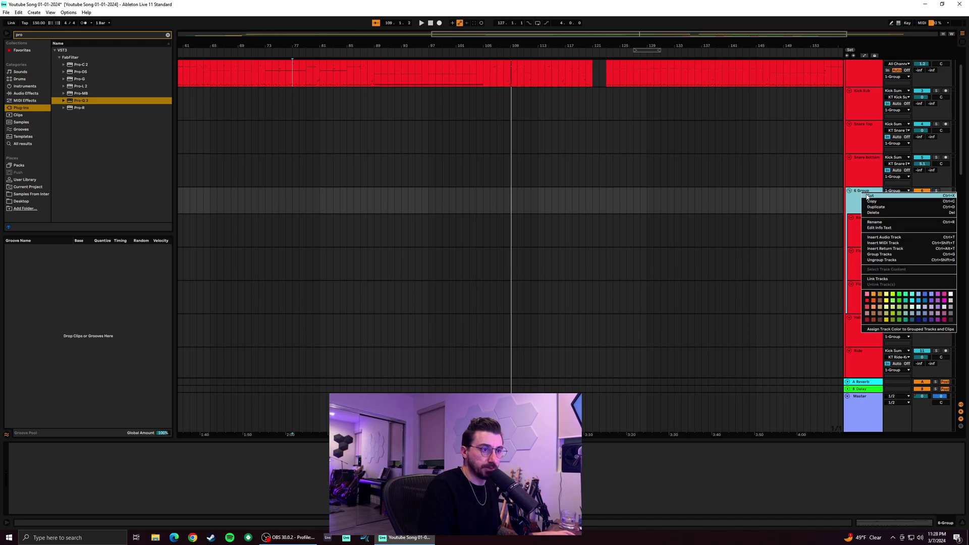
left_click(902, 225)
type("Tom")
key("Return")
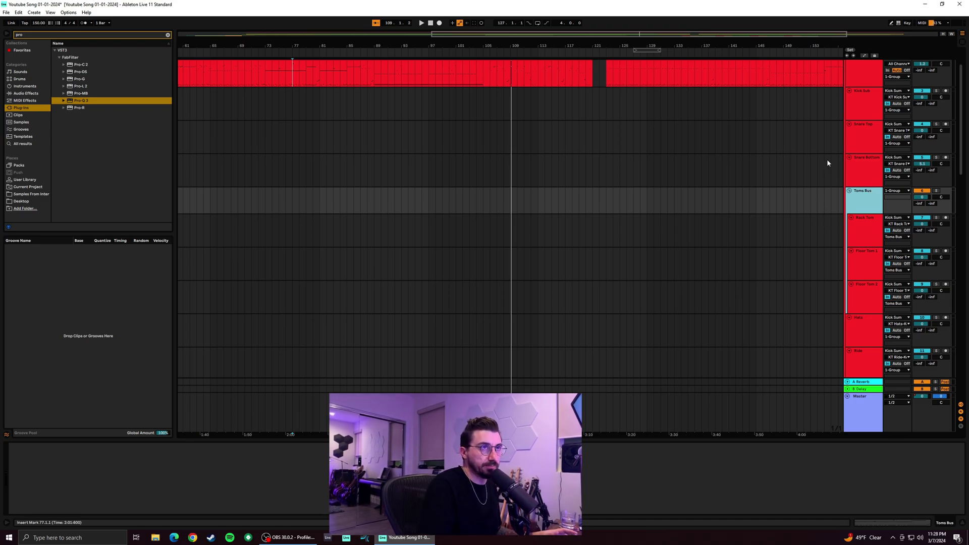
Audition the Kick Sum drum part from bars 110, 105 and 108, listening for a passage that plays the toms
scroll(568, 172, "up", 2)
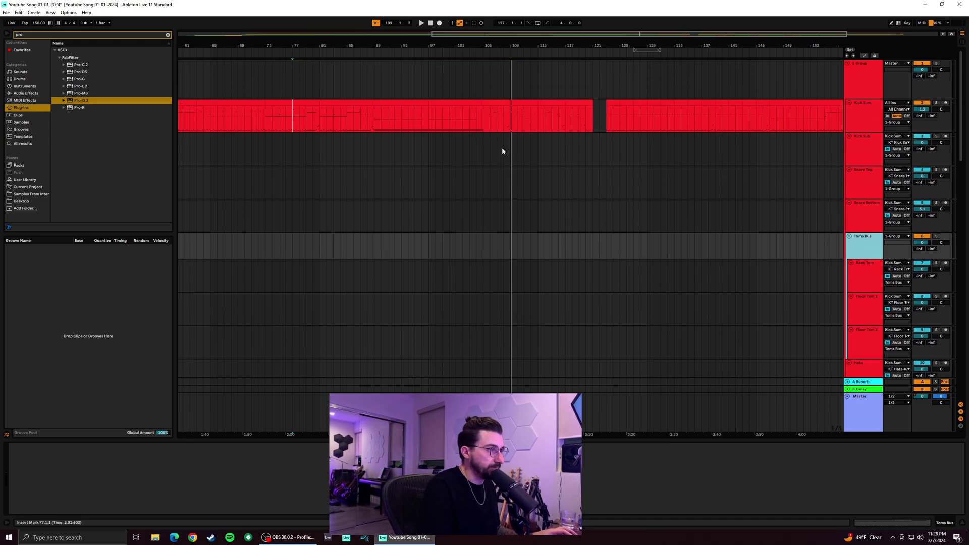
scroll(502, 147, "up", 10)
left_click(635, 121)
key("space")
left_click_drag(660, 33, 663, 5)
key("space")
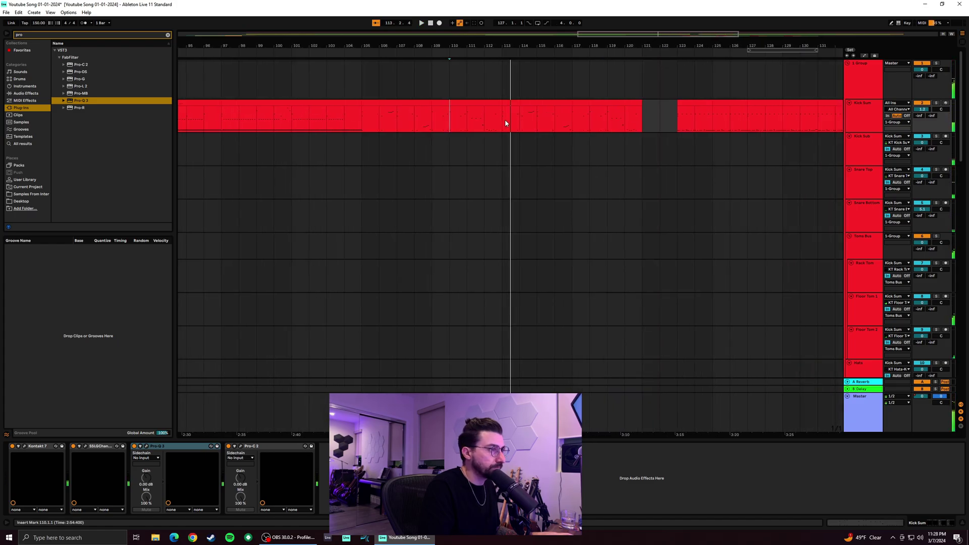
left_click(361, 128)
key("space")
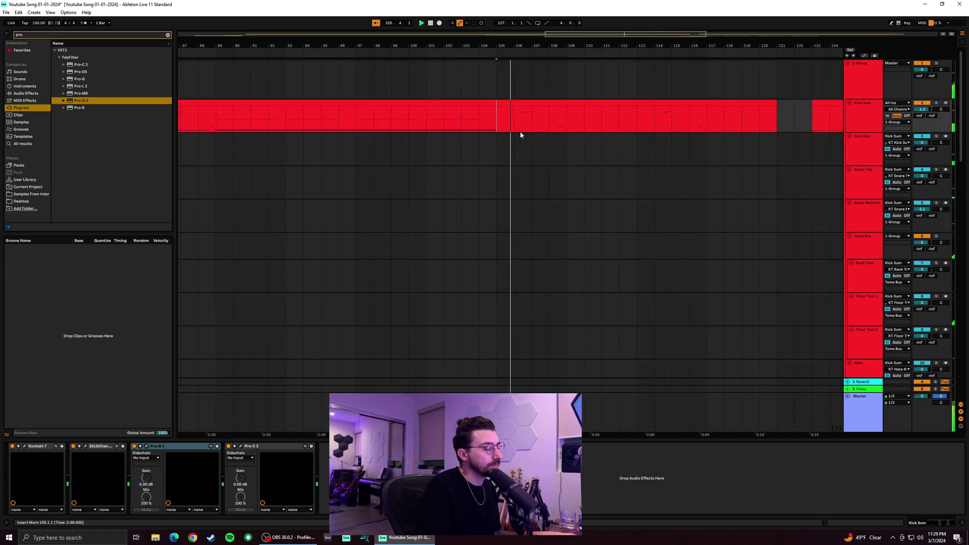
left_click(523, 129)
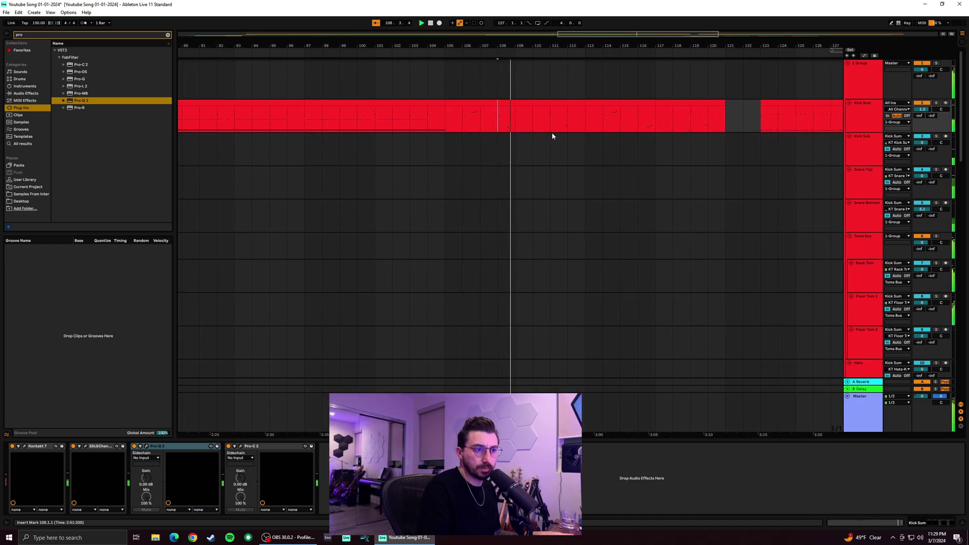
key("space")
key("space")
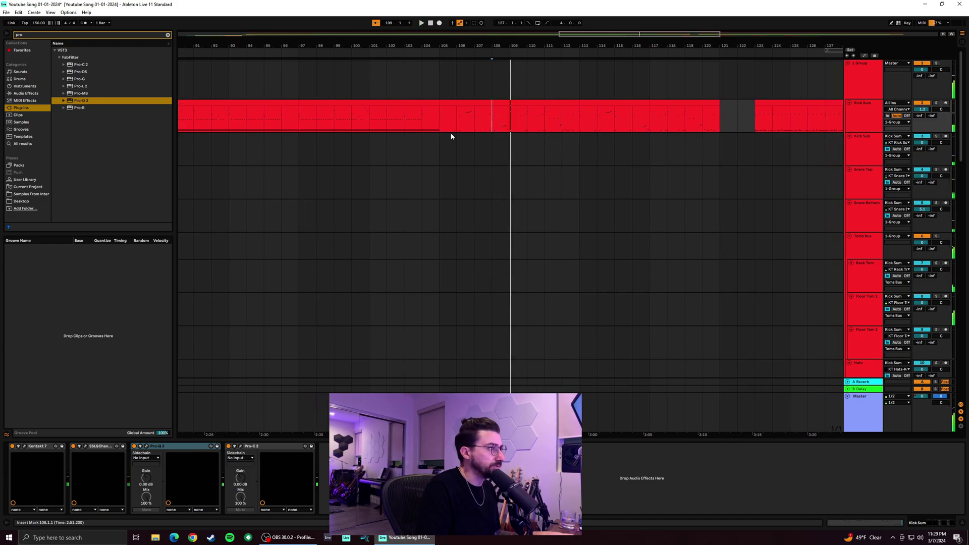
Audition earlier passages of the drum part between bars 93 and 63 for a section with tom hits
left_click(233, 127)
left_click(488, 120)
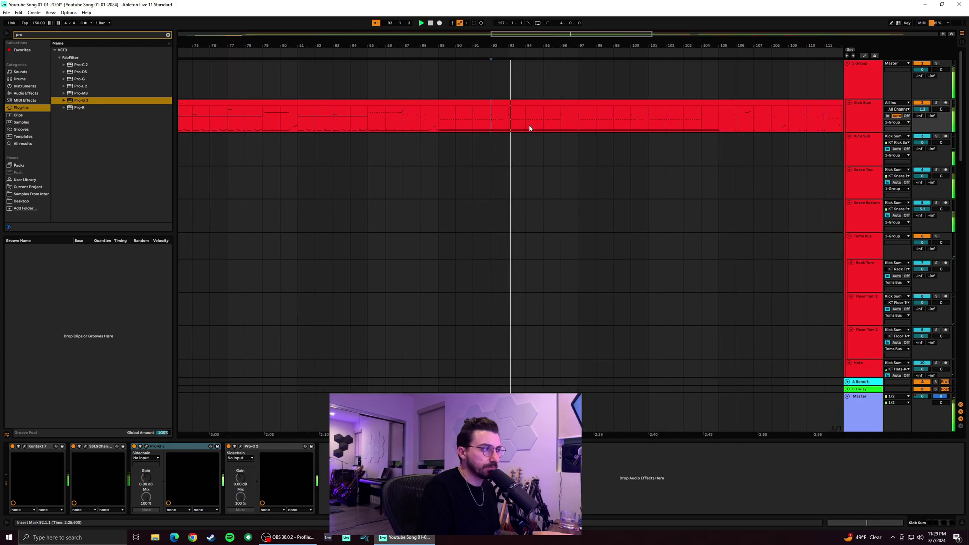
left_click(377, 120)
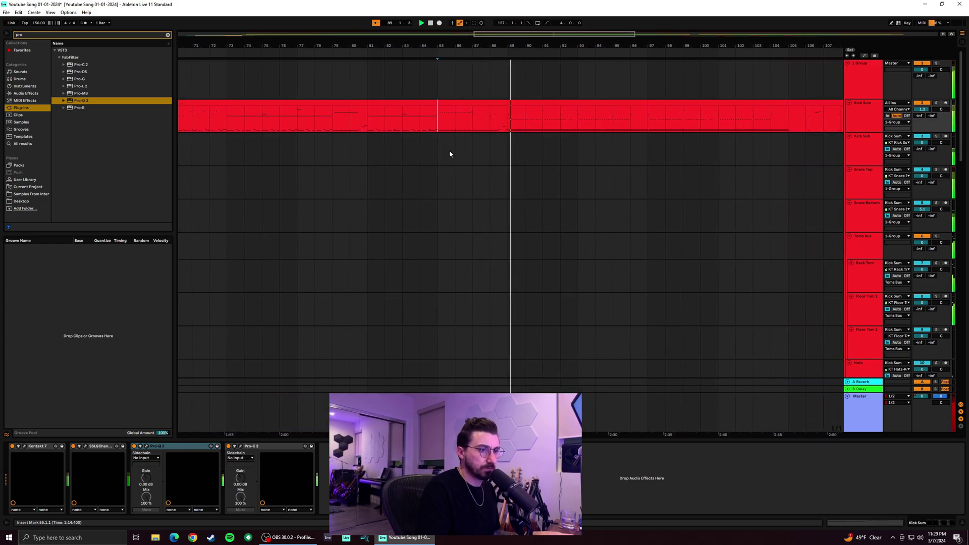
left_click(377, 129)
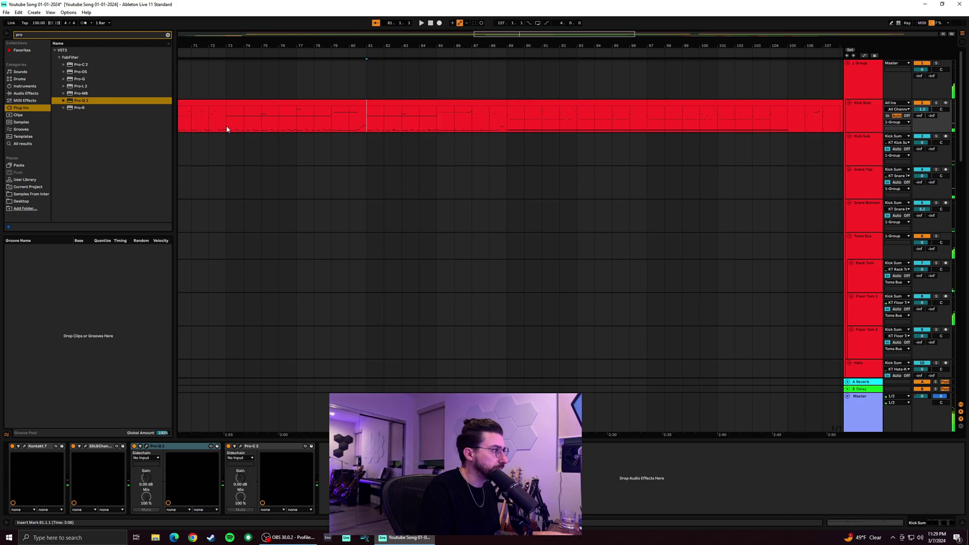
key("space")
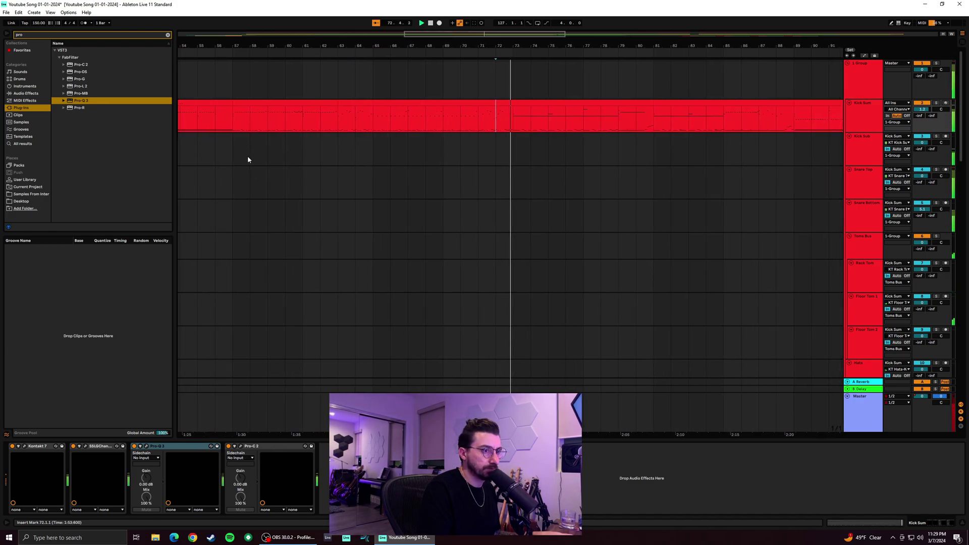
left_click(395, 121)
left_click(449, 123)
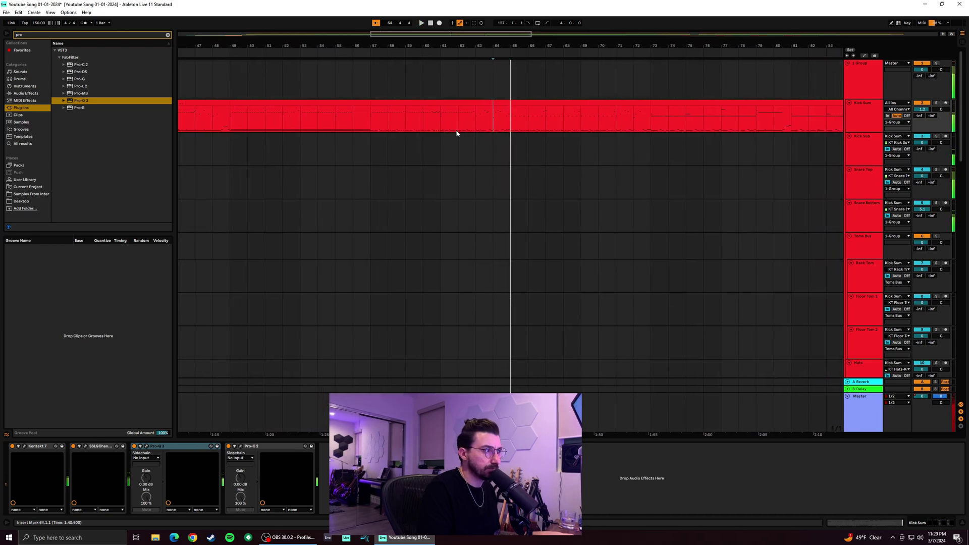
left_click(484, 126)
key("space")
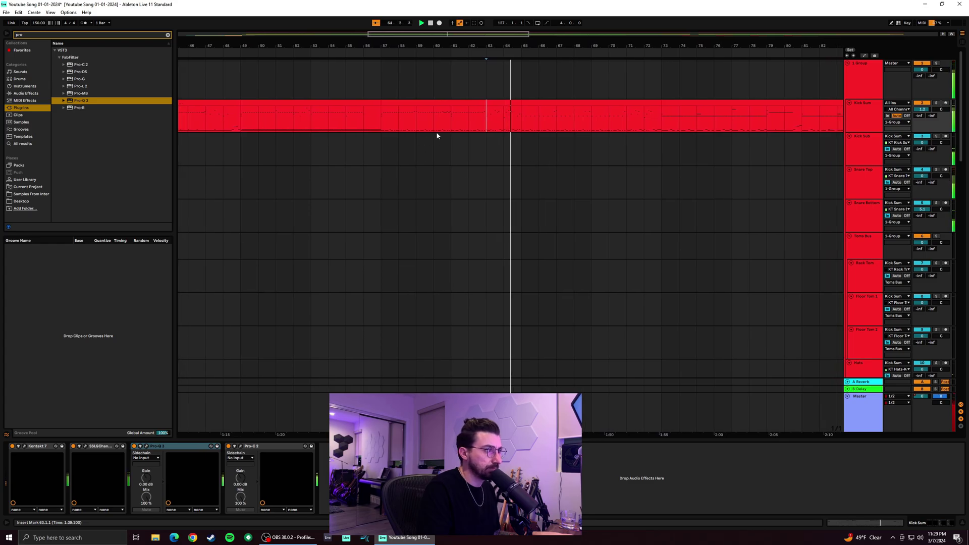
Audition the Kick Sum drum part at earlier spots from bar 60 back to bar 48, listening for tom hits
left_click(417, 125)
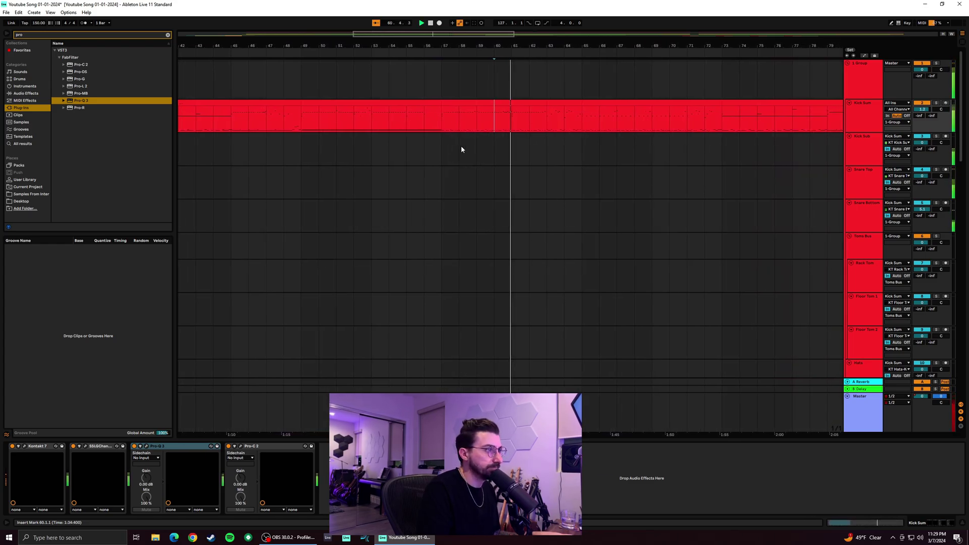
left_click(410, 126)
key("space")
key("space")
left_click(364, 124)
key("space")
key("space")
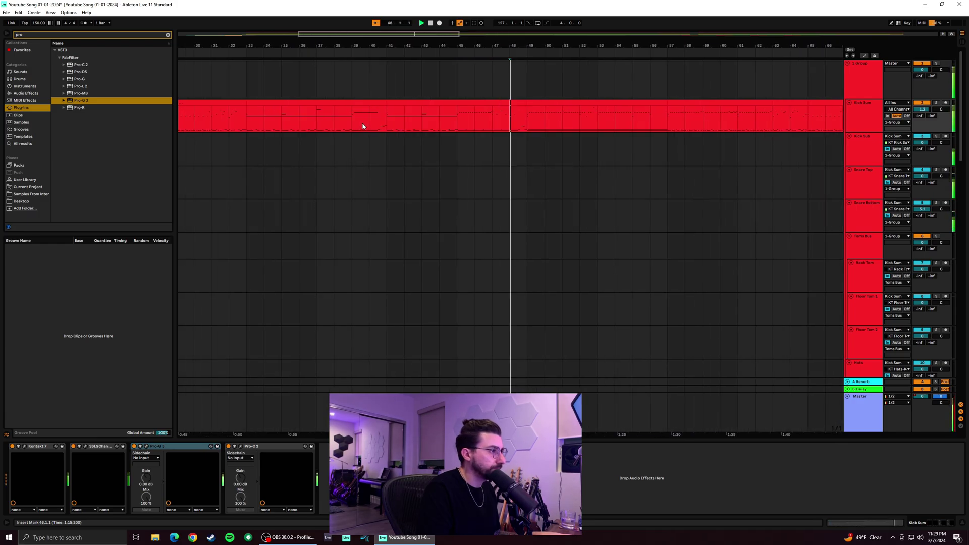
Audition the Kick Sum part around bars 47 to 49 to pinpoint where the toms play
left_click(487, 125)
key("space")
key("space")
left_click(537, 124)
key("space")
key("space")
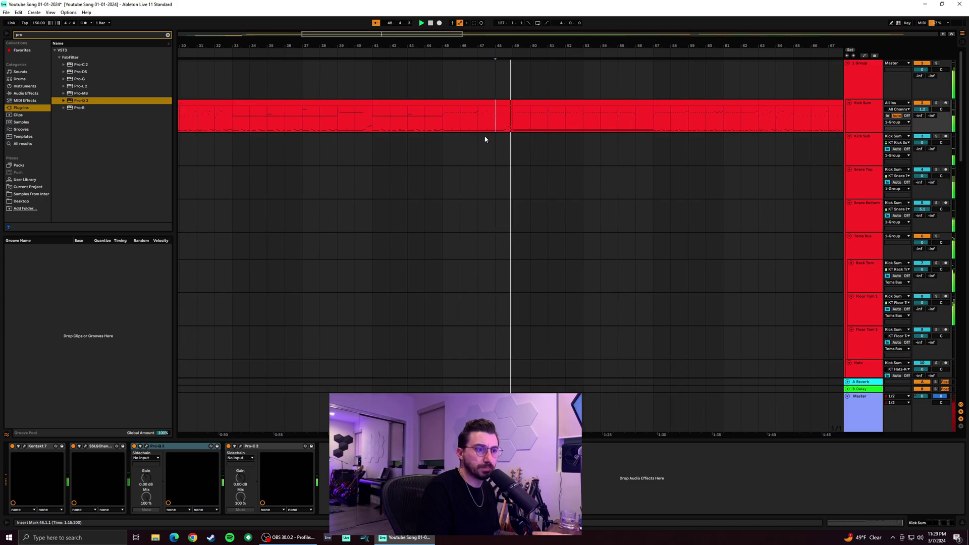
left_click(471, 121)
key("space")
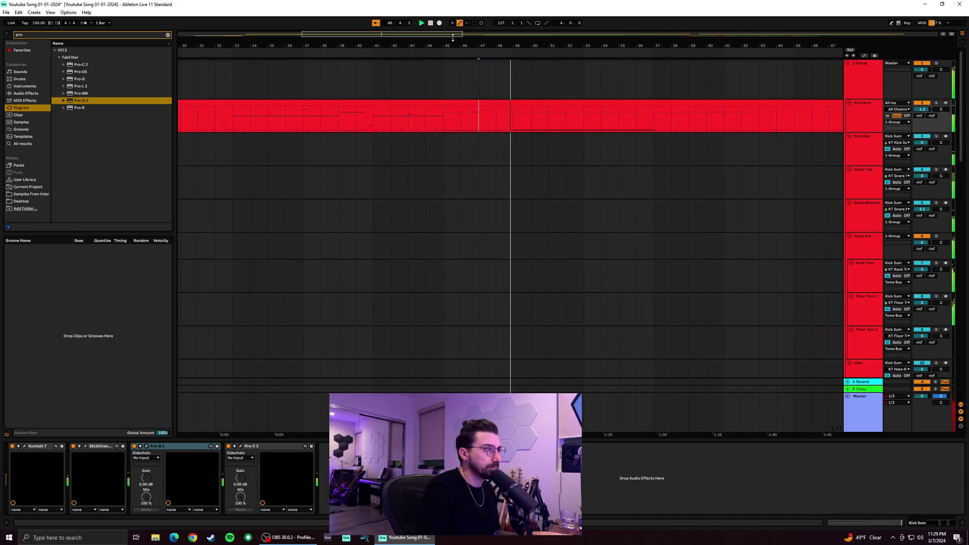
Select all Kick Sum clips from bar 17 to 171 and show their MIDI notes folded to the used pitches
left_click_drag(457, 36, 586, 33)
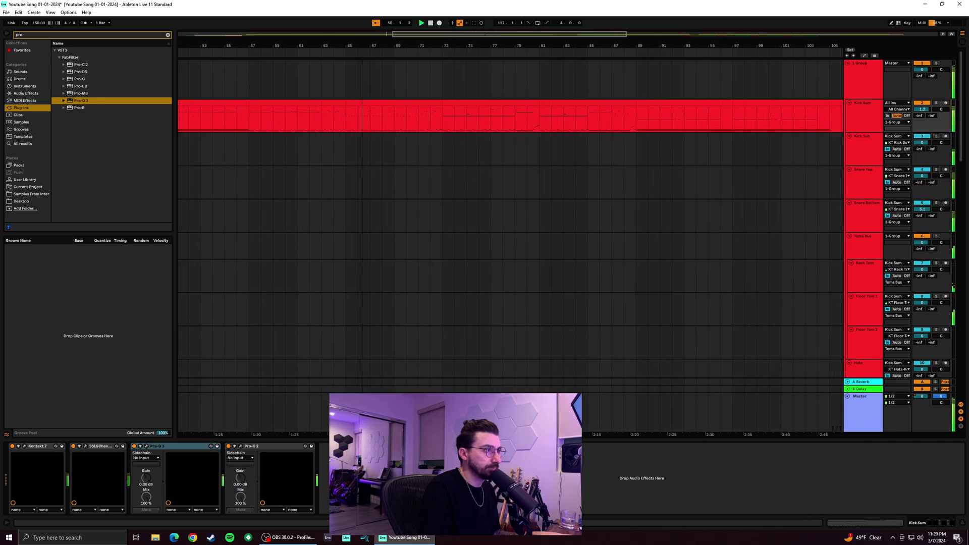
double_click(576, 108)
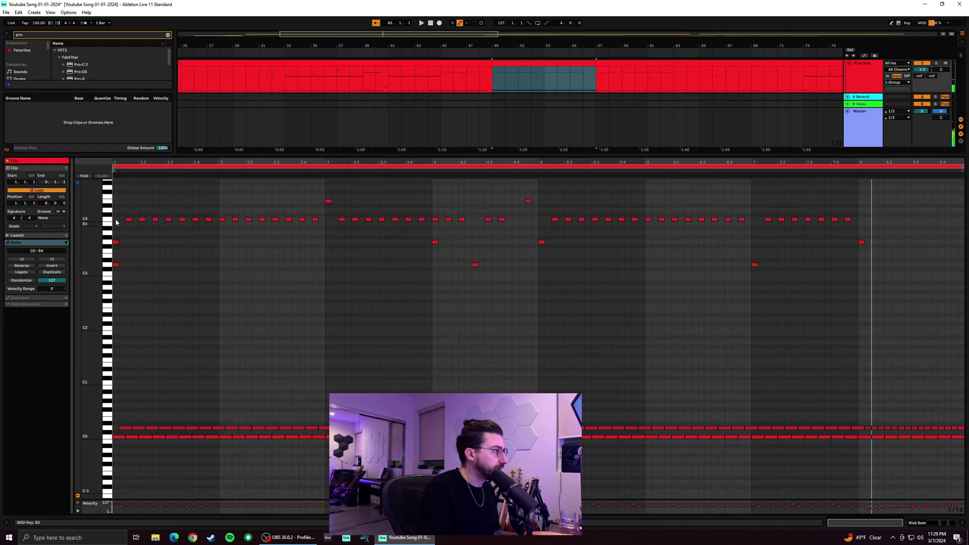
left_click_drag(460, 42, 667, 34)
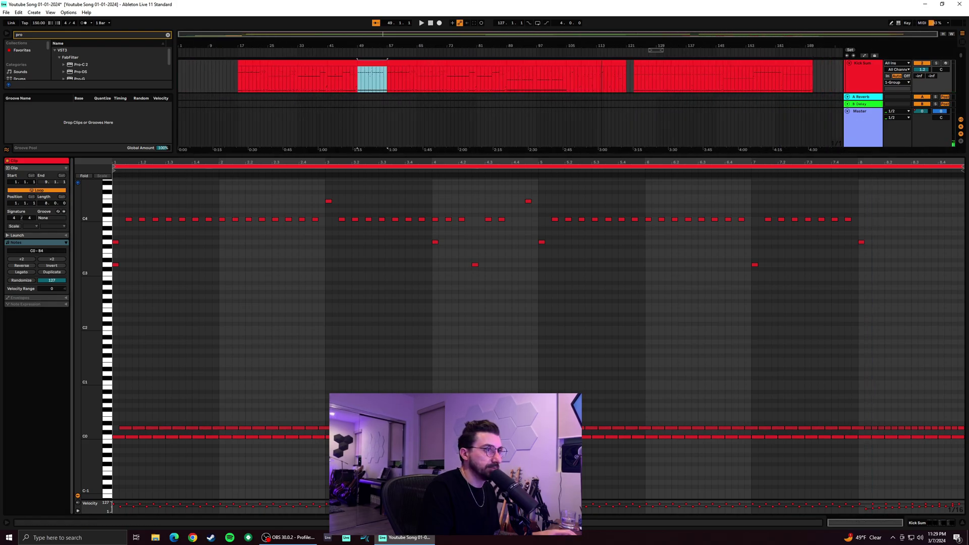
left_click(244, 64)
left_click(795, 62, "shift")
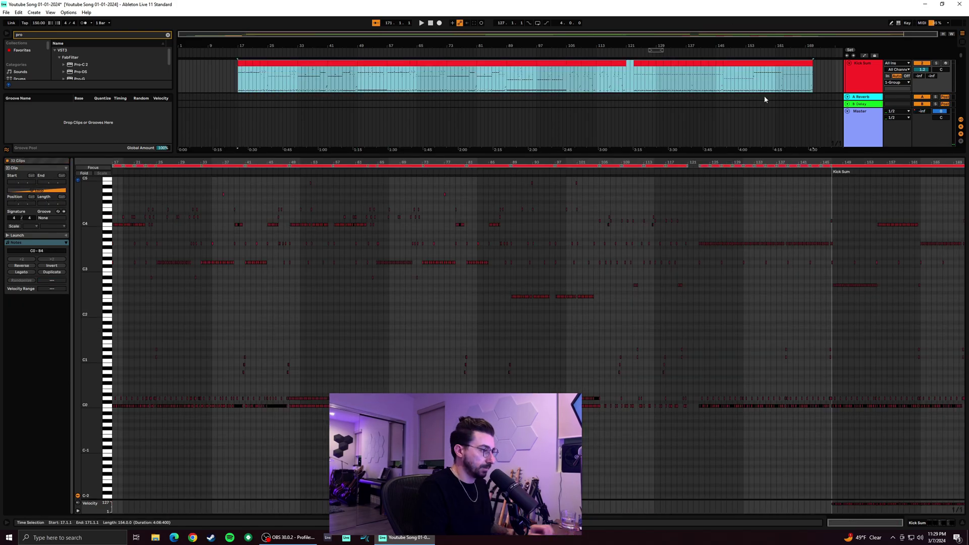
left_click(87, 173)
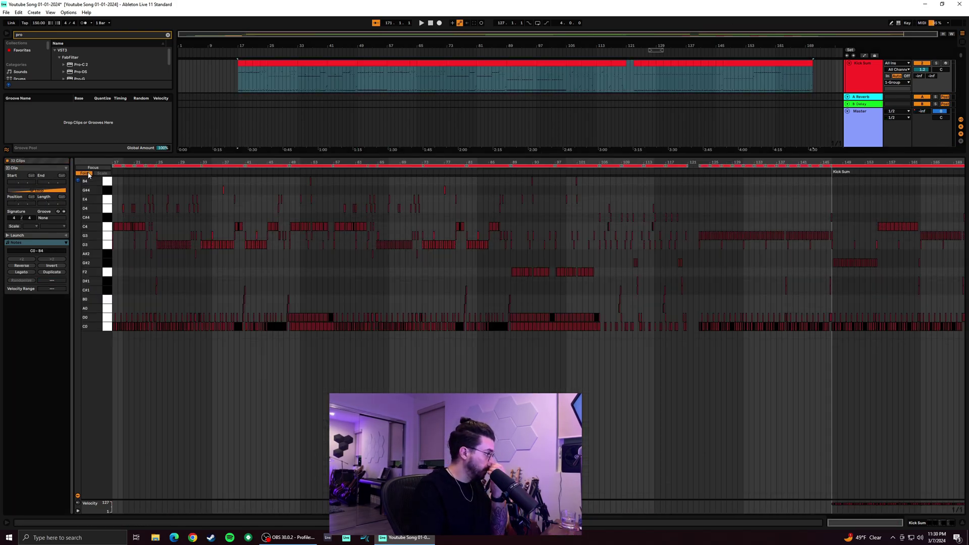
Check the C#4, C4 and D3 pitches in the drum notes to find which drums they trigger
left_click_drag(110, 260, 109, 218)
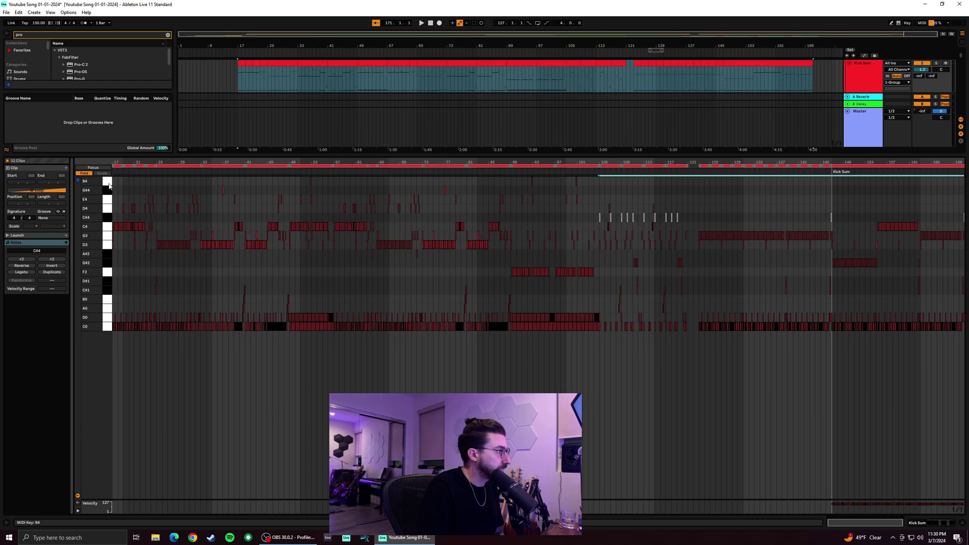
left_click(166, 245)
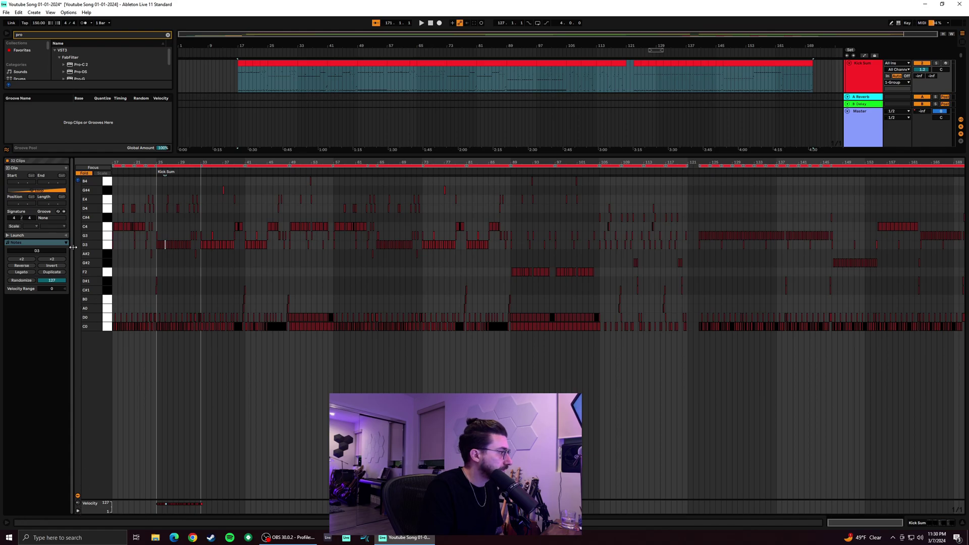
left_click(107, 222)
left_click(110, 247)
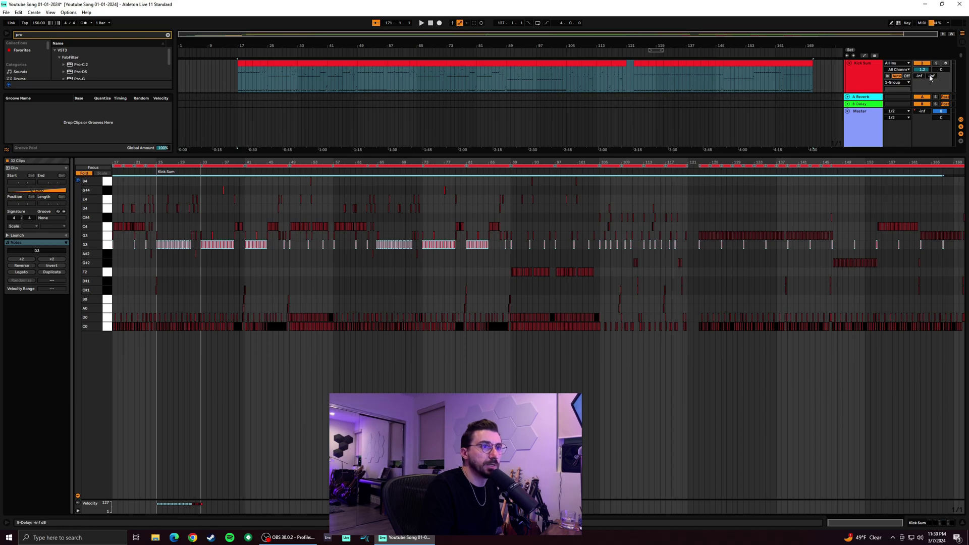
Arm the Kick Sum track and preview the G3, A#2, G#2 and F2 pitches to listen for toms
left_click(944, 64)
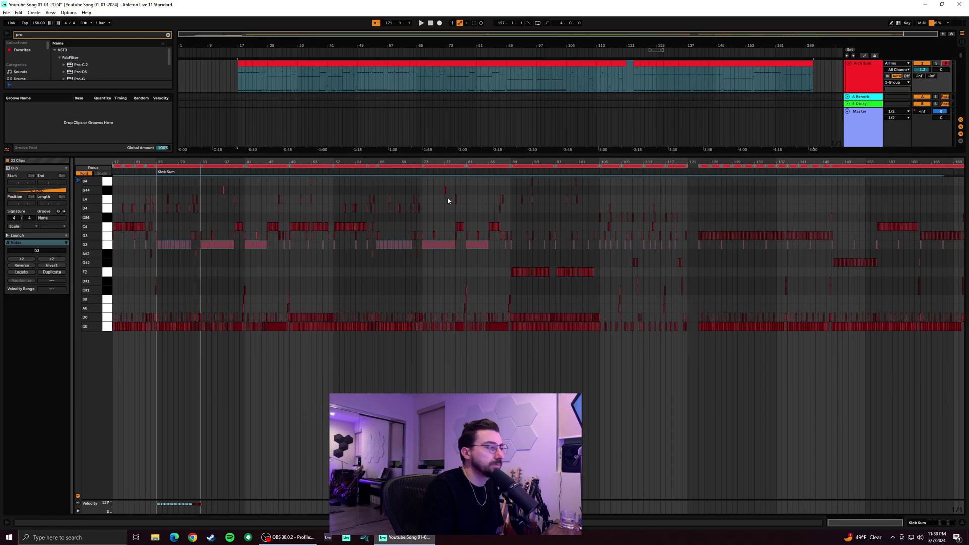
left_click(105, 236)
left_click(104, 254)
left_click(105, 263)
left_click(104, 272)
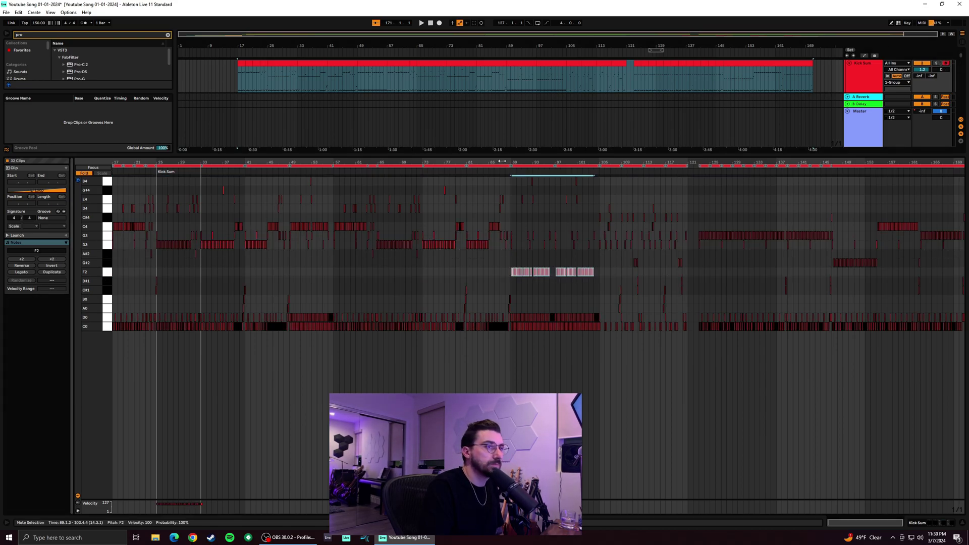
Return to the track devices, disarm the Kick Sum track and solo the whole drum group
left_click(933, 523)
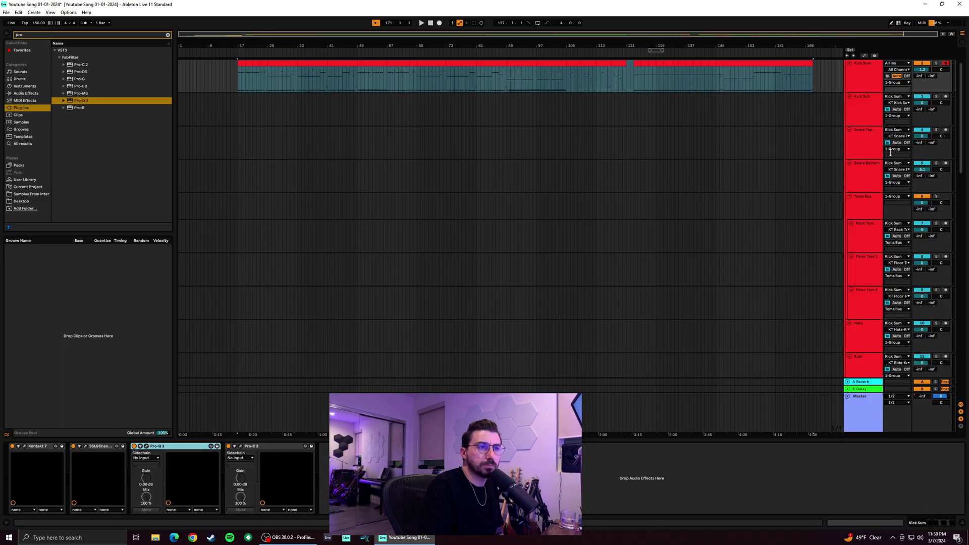
scroll(924, 196, "up", 2)
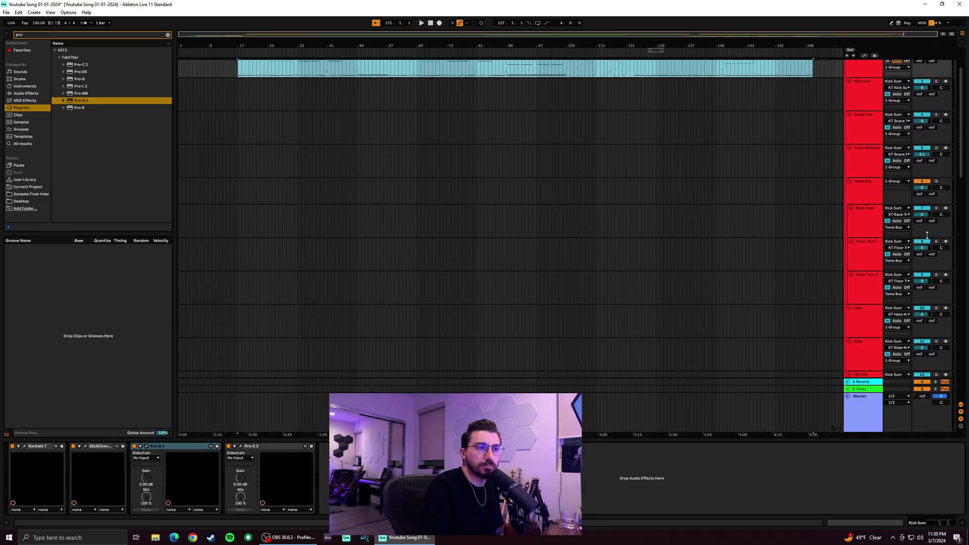
scroll(927, 144, "up", 1)
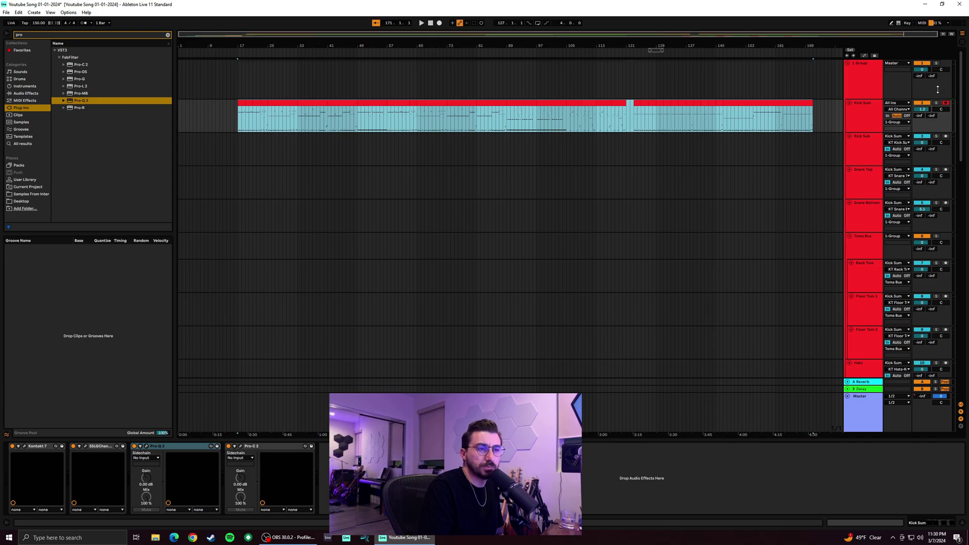
scroll(940, 126, "down", 9)
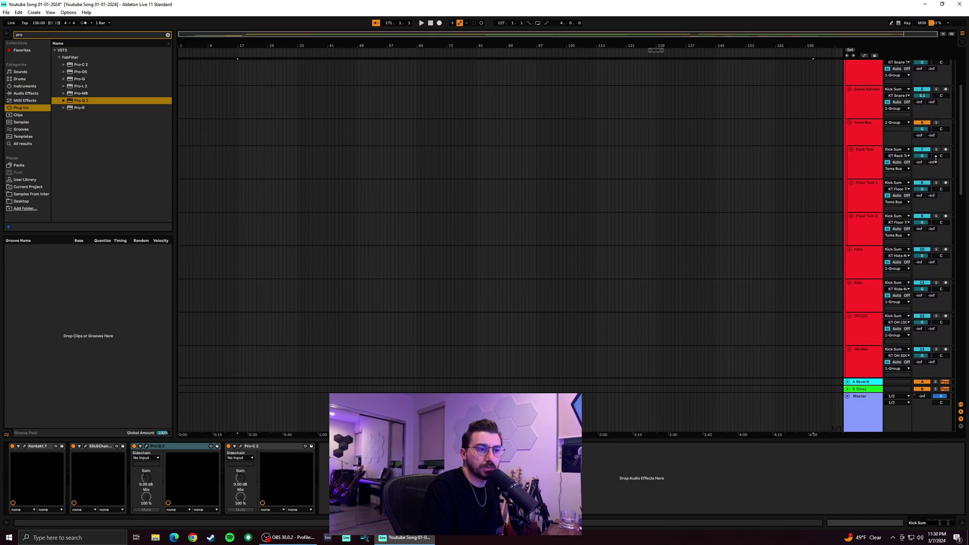
scroll(941, 166, "up", 8)
scroll(924, 213, "down", 5)
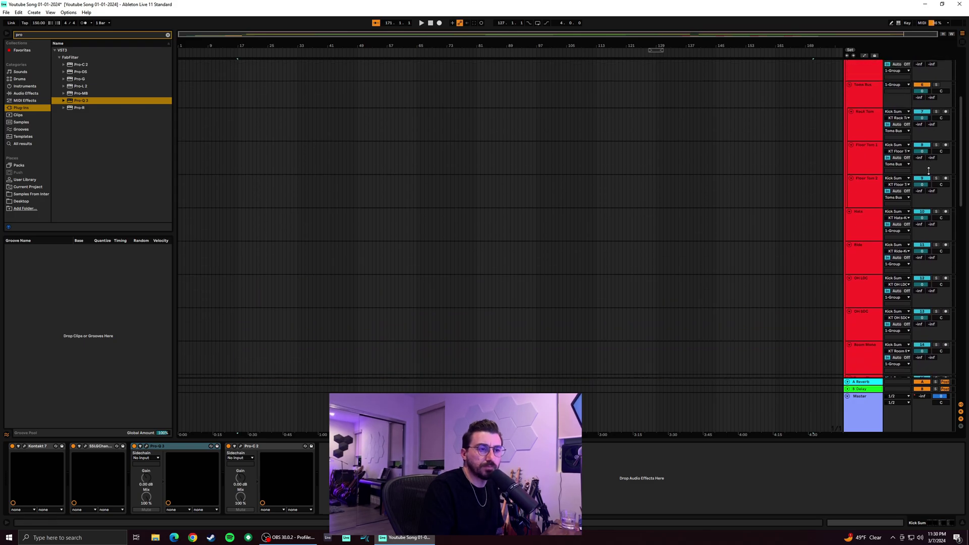
scroll(924, 214, "up", 6)
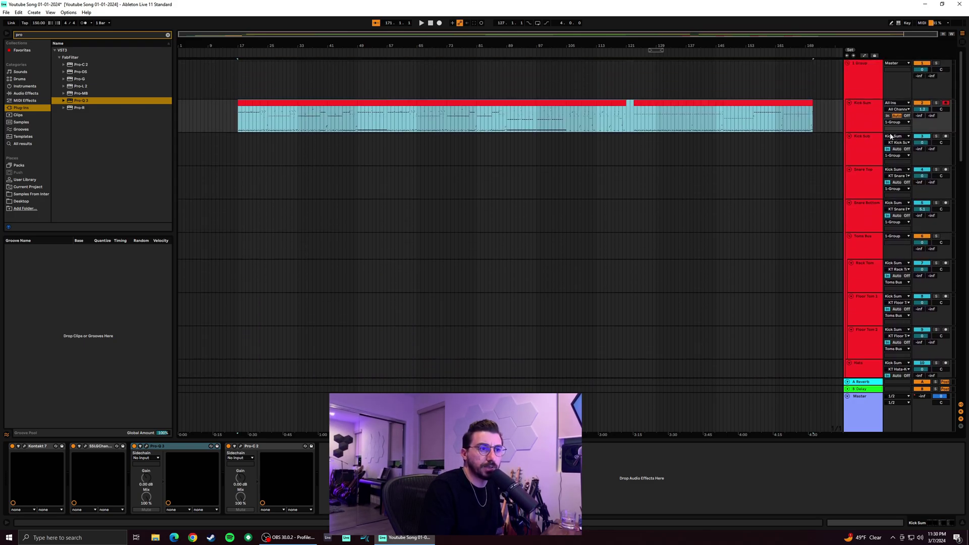
left_click(861, 251)
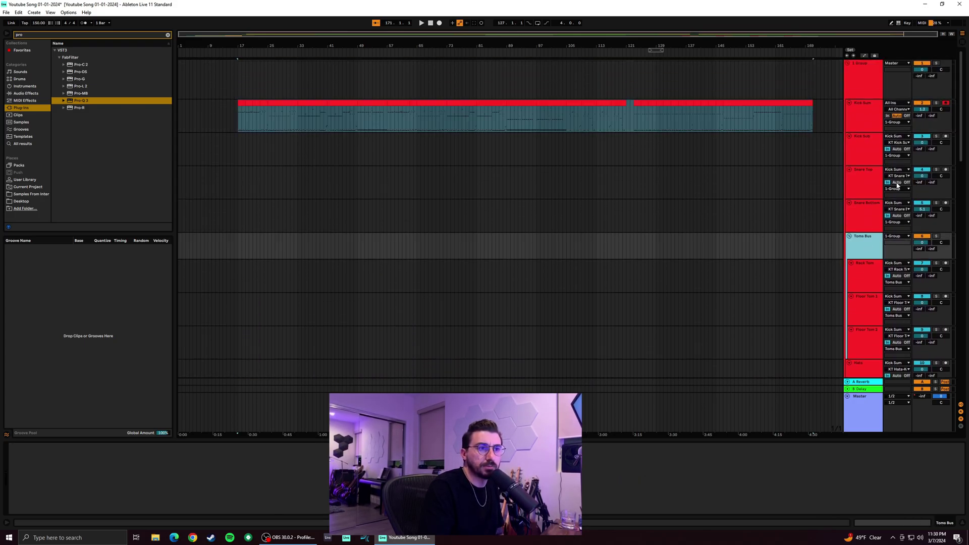
left_click(947, 104)
left_click(937, 64)
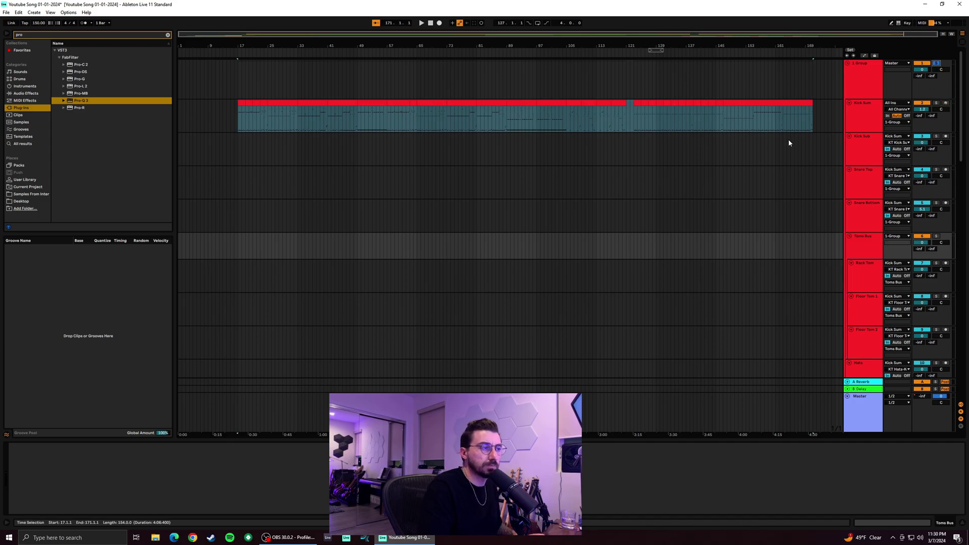
Play the drum part from bar 17, reselect all Kick Sum clips through bar 171 and reopen their MIDI notes
left_click(322, 112)
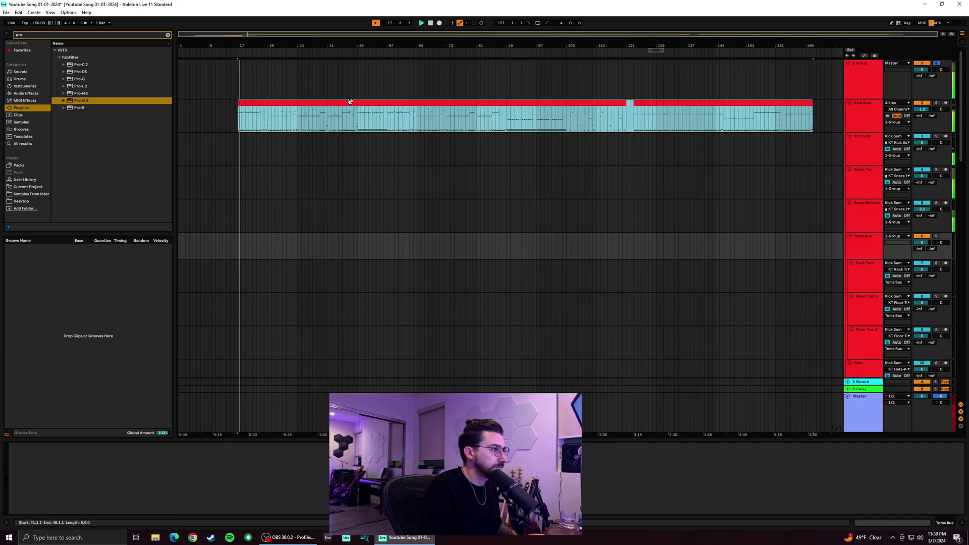
left_click_drag(239, 107, 247, 103)
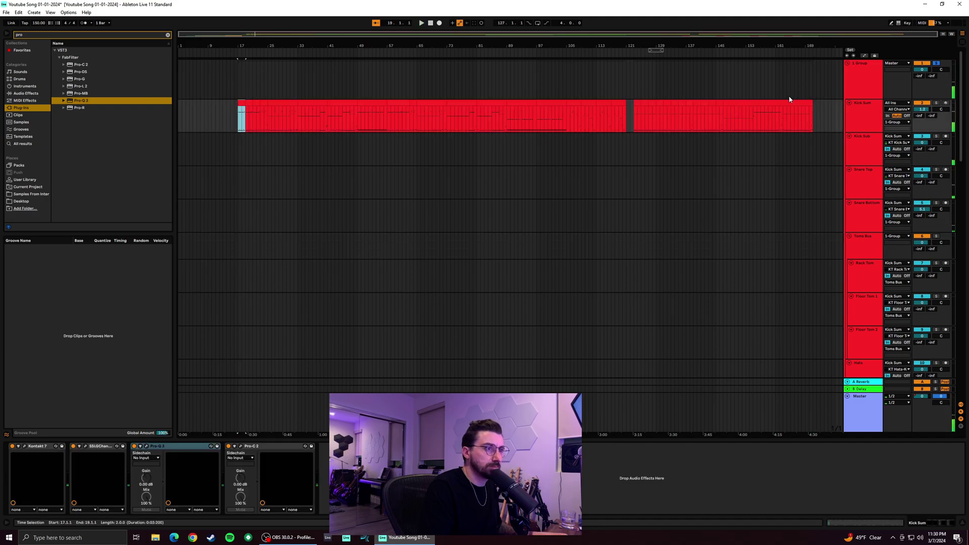
left_click(802, 103, "shift")
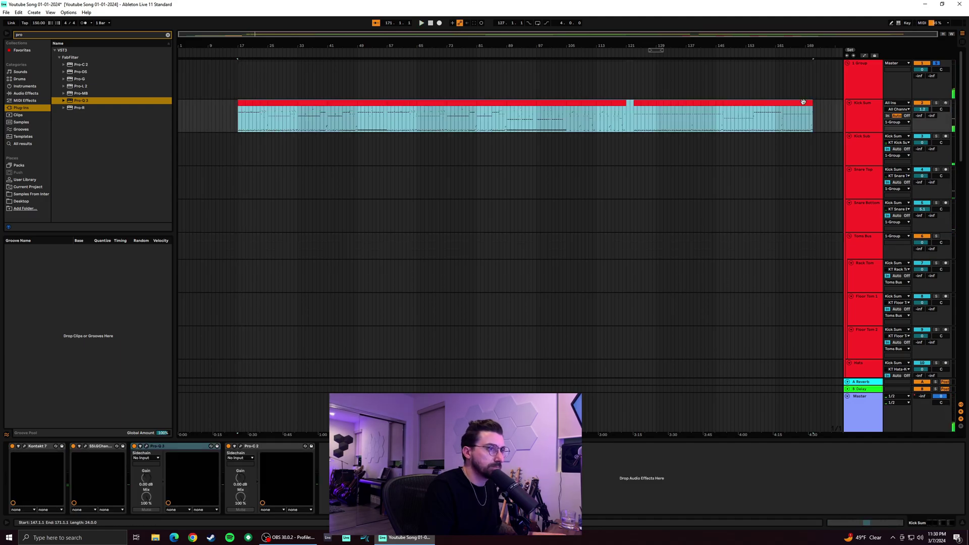
left_click(932, 522)
Preview the folded pitches from B4 down to C#1 to identify the ones that trigger the toms
left_click_drag(109, 244, 112, 284)
left_click_drag(107, 182, 108, 199)
left_click(153, 237)
left_click(176, 245)
key("space")
left_click(107, 230)
left_click(108, 263)
left_click(107, 280)
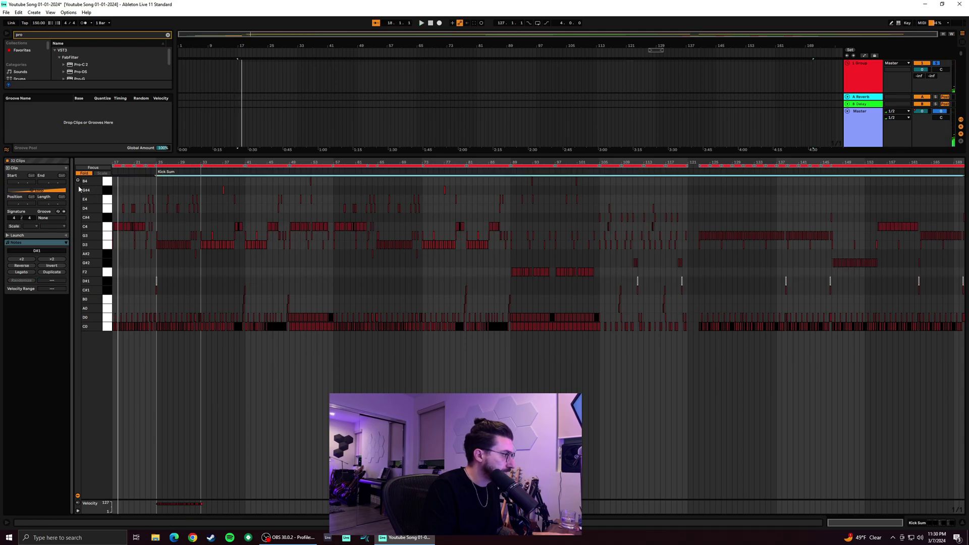
left_click(107, 227)
left_click(108, 244)
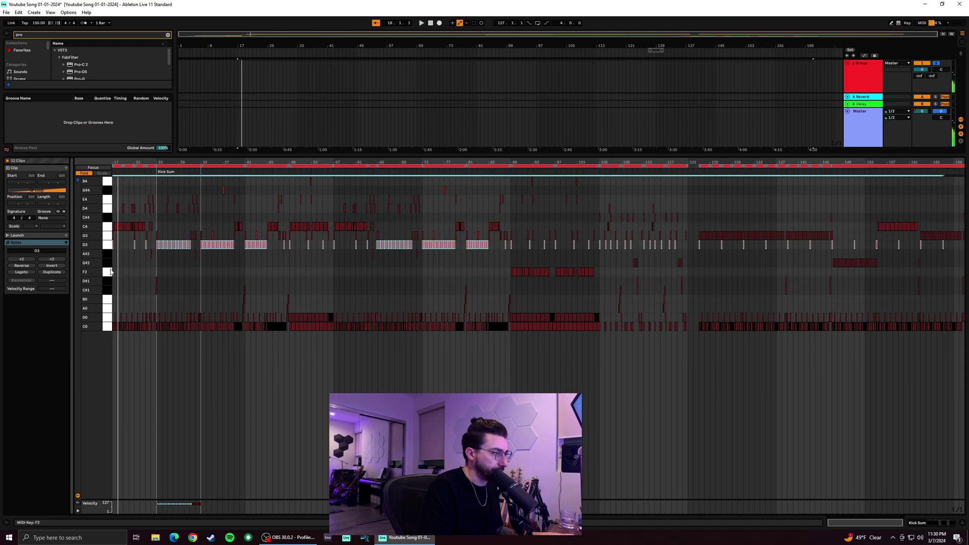
left_click(110, 291)
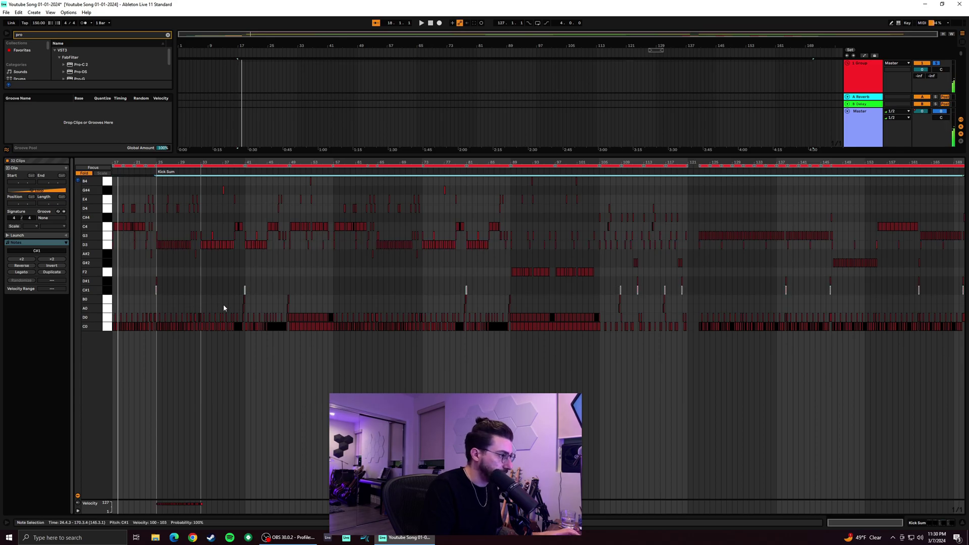
Locate the descending tom fill in bar 40 of the drum notes and try to play from there
scroll(241, 301, "up", 5)
left_click(268, 299)
key("space")
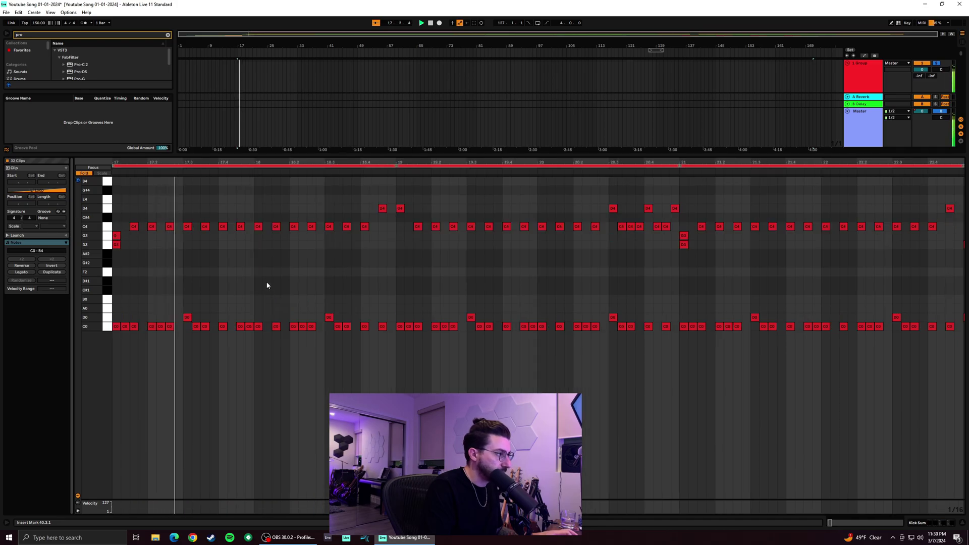
scroll(226, 226, "down", 5)
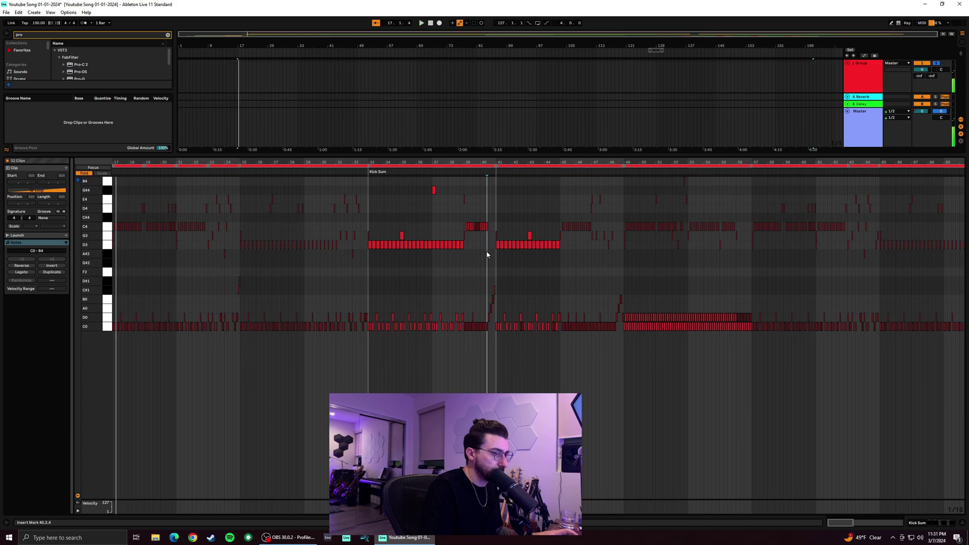
scroll(490, 258, "up", 5)
key("alt+space")
left_click(400, 289)
key("space")
key("space")
Place the insert marker at 40.3.1, right where the tom fill begins, and try playback from that point
left_click_drag(461, 162, 163, 104)
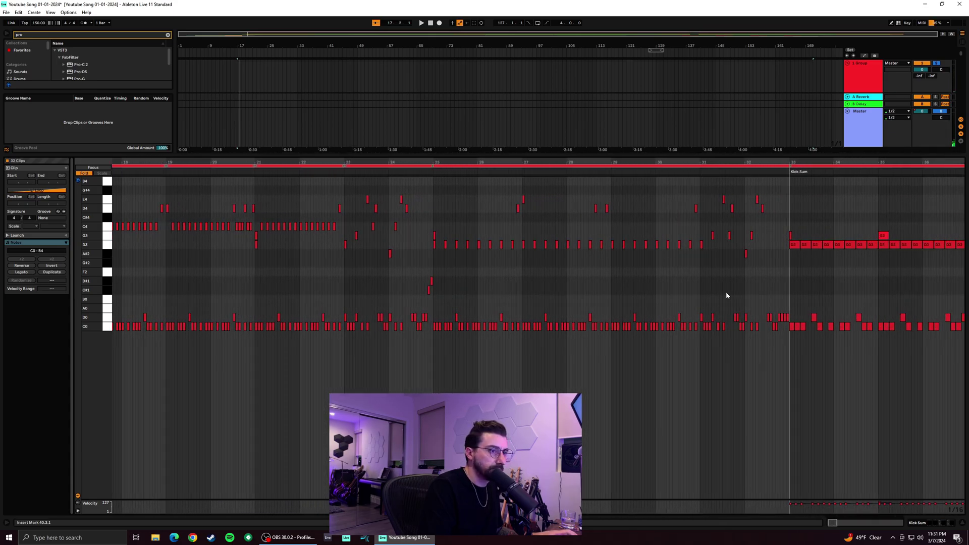
left_click_drag(504, 162, 126, 147)
left_click(623, 293)
right_click(625, 292)
key("Escape")
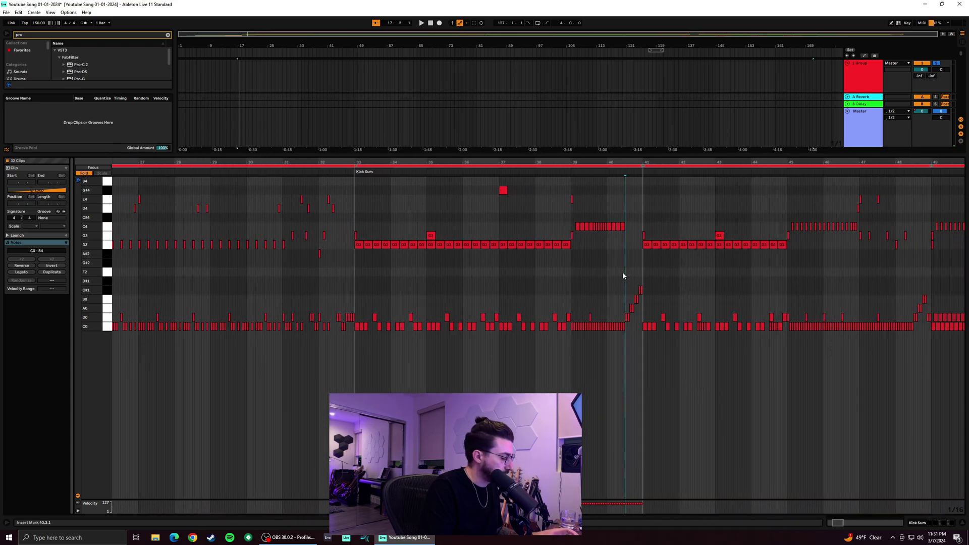
key("space")
key("space")
left_click_drag(756, 162, 404, 155)
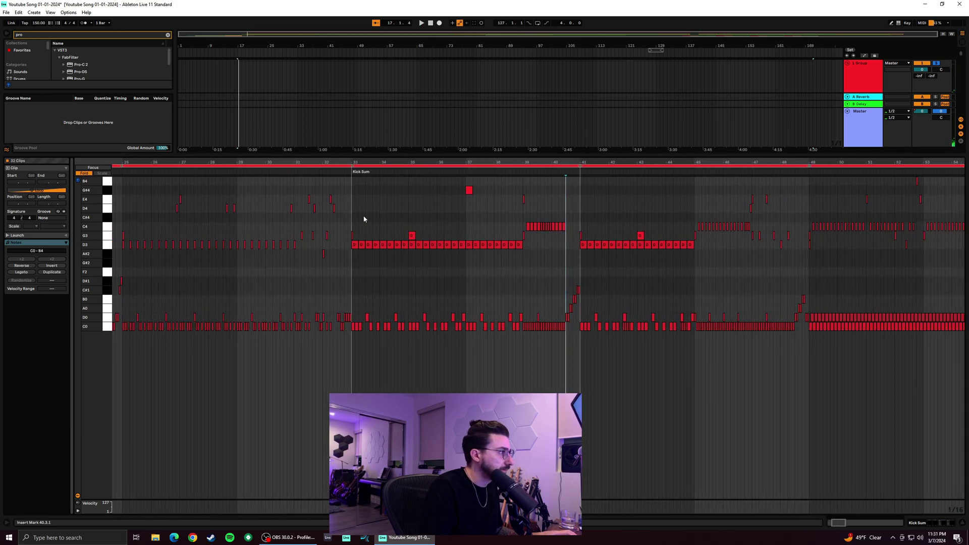
Bring the Kick Sum track into view, set the insert marker at 40.3.1 again and retry playing the tom fill
scroll(641, 82, "down", 1)
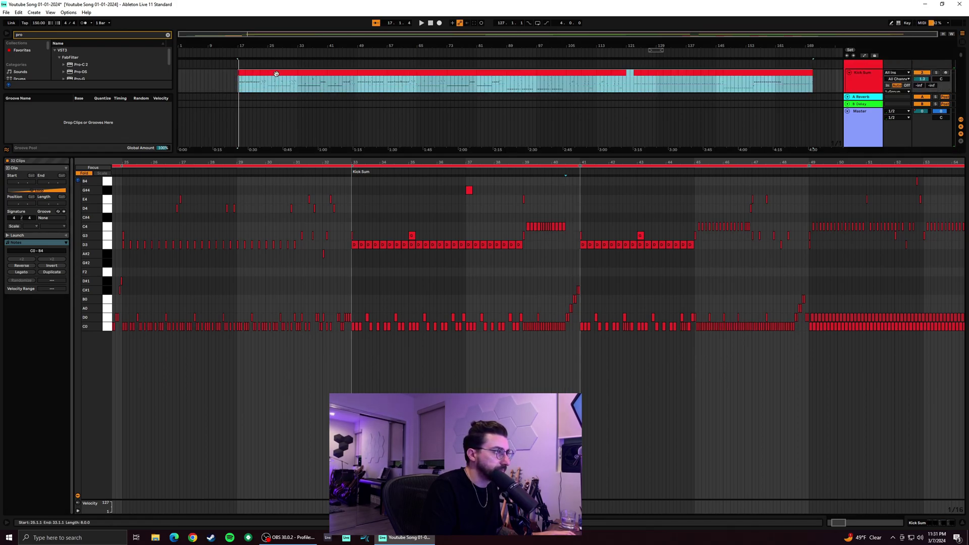
left_click(581, 267)
left_click(555, 269)
left_click(527, 267)
left_click(565, 266)
left_click(575, 264)
left_click(566, 263)
key("space")
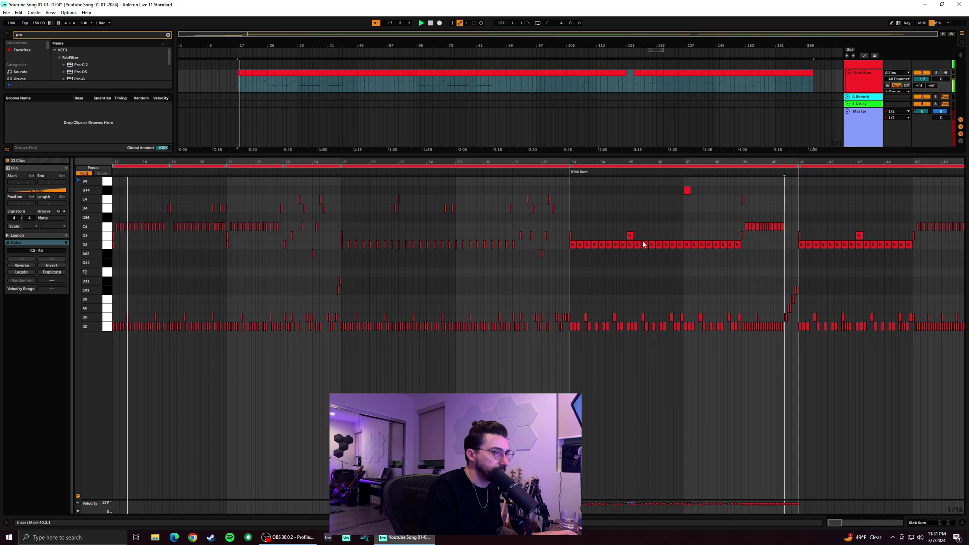
Place the insert marker just before the tom fill at 40.2.3 in the drum notes and try playback from there
key("space")
key("space")
left_click(780, 281)
double_click(784, 281)
key("Delete")
left_click(784, 280)
left_click(782, 281)
key("space")
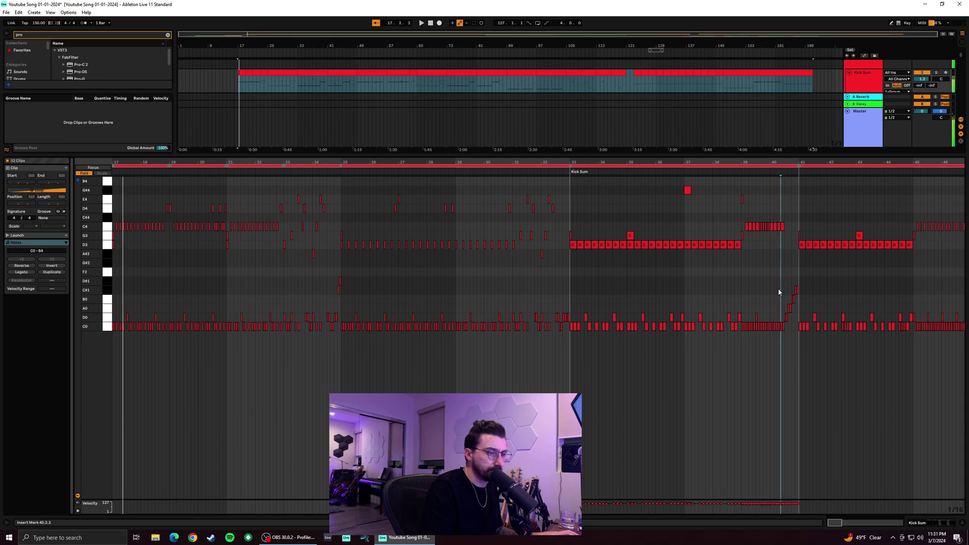
Play the Kick Sum arrangement from near its start and again from bar 28 to look for a tom fill
left_click(259, 84)
key("space")
key("space")
left_click(279, 86)
key("space")
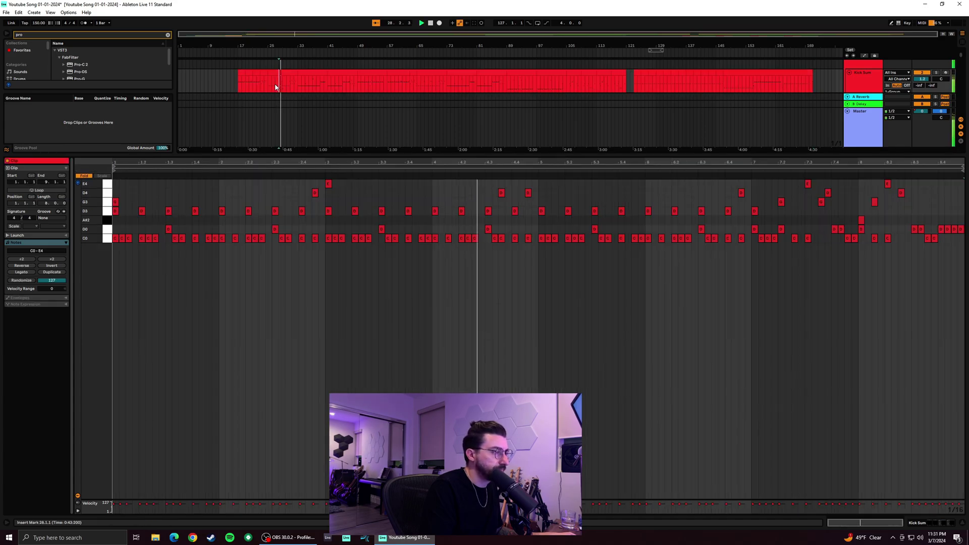
scroll(265, 88, "up", 10)
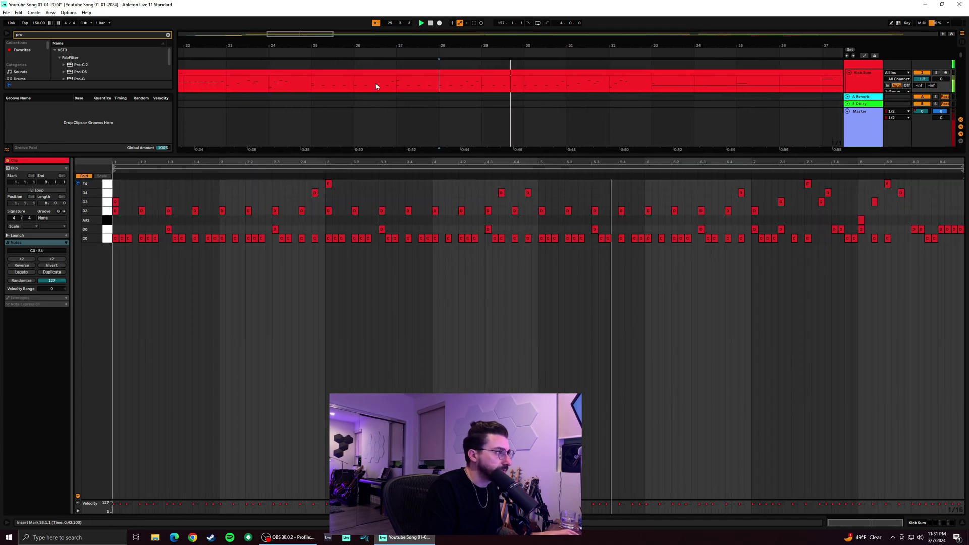
Skip playback through the later Kick Sum bars, including 45 and 48, to find a tom fill, and return to the track's device view
left_click(578, 85)
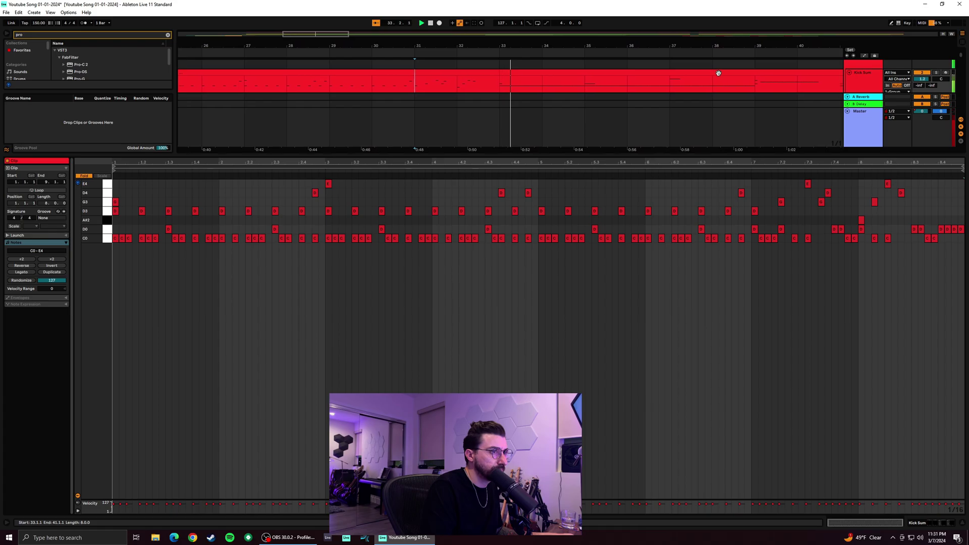
left_click(744, 81)
left_click(761, 82)
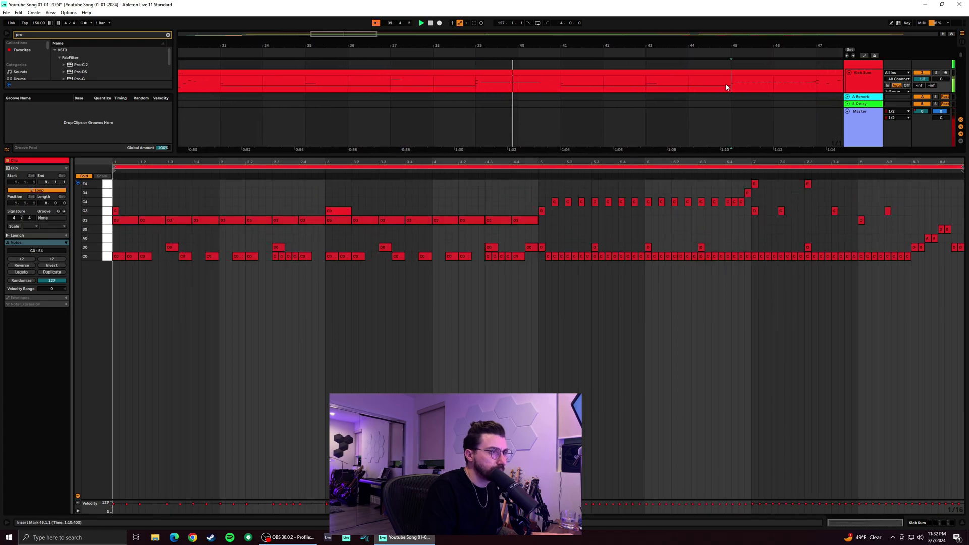
left_click(781, 86)
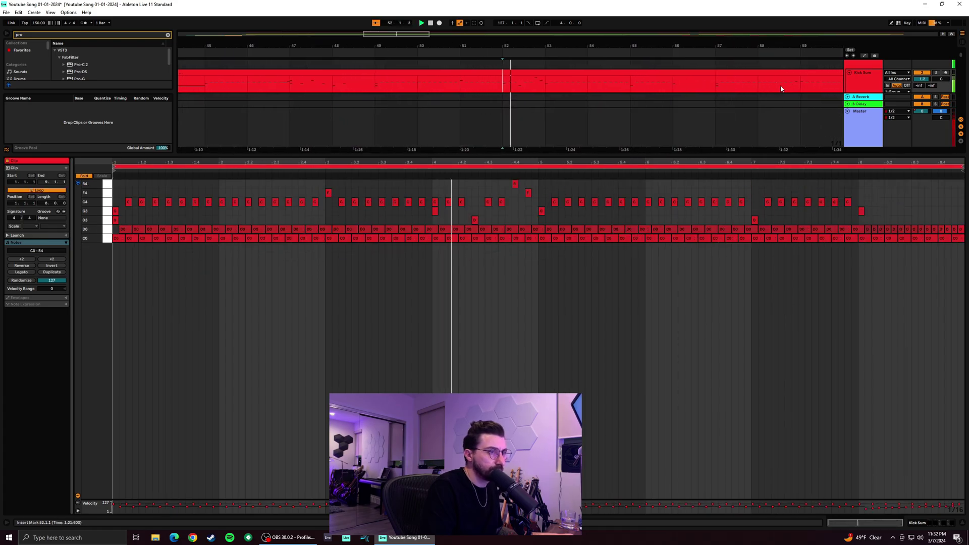
left_click(298, 87)
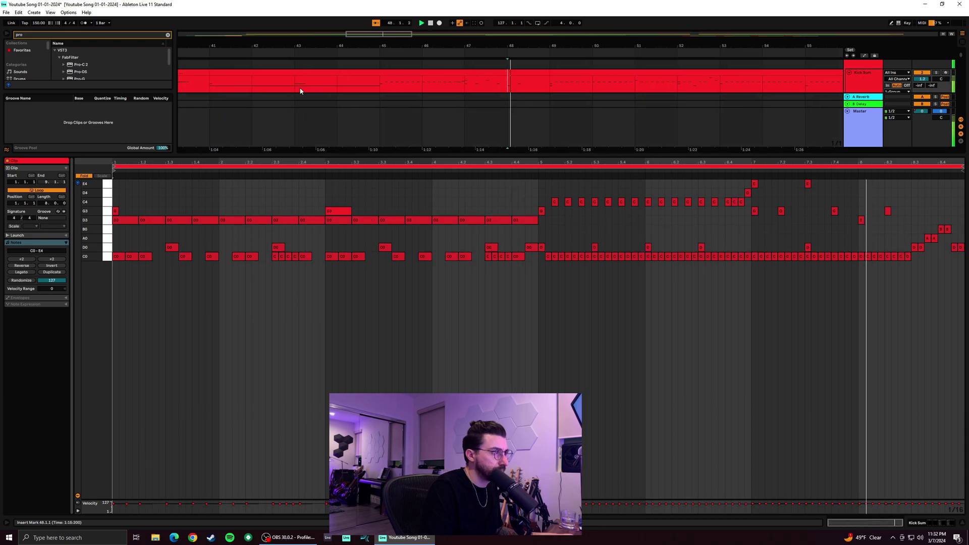
left_click(453, 95)
left_click(938, 520)
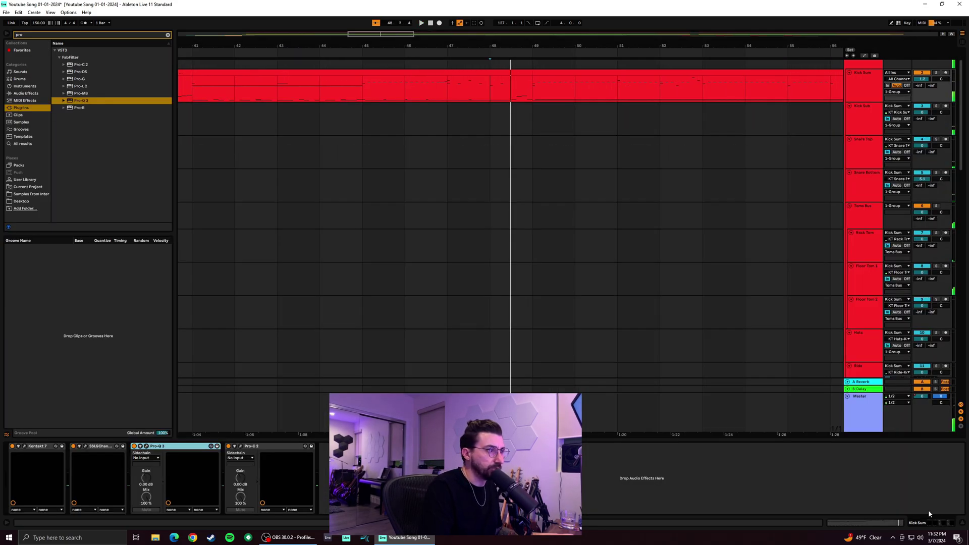
Loop the tom fill from 48.3.1 to 49.1.1 on the Kick Sum track and start looped playback
left_click_drag(491, 92, 523, 91)
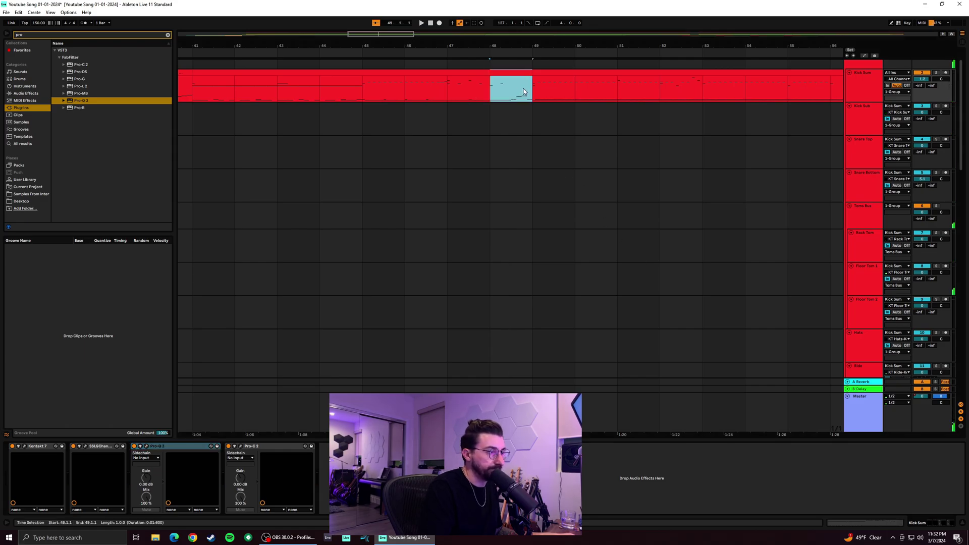
key("ctrl+l")
key("space")
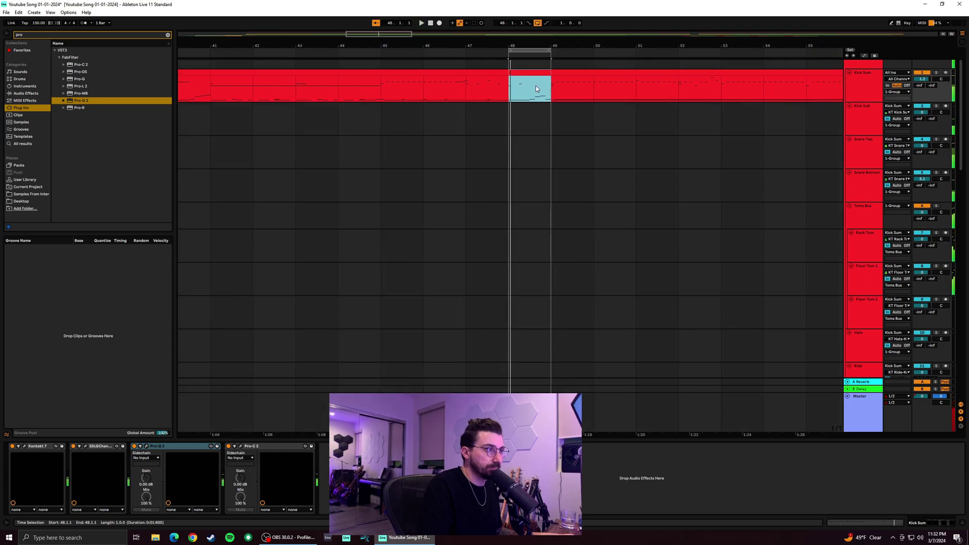
right_click(536, 85)
left_click(548, 97)
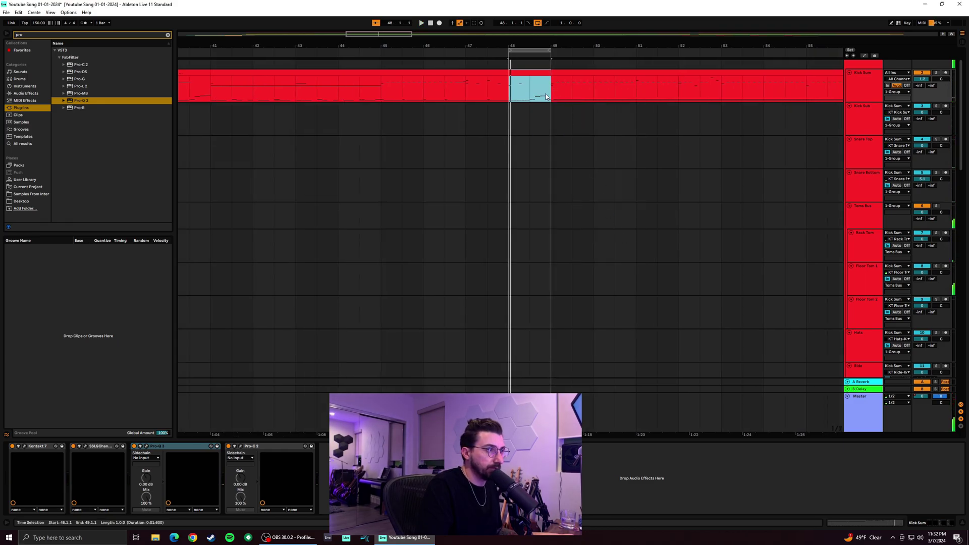
left_click_drag(531, 88, 545, 94)
key("ctrl+l")
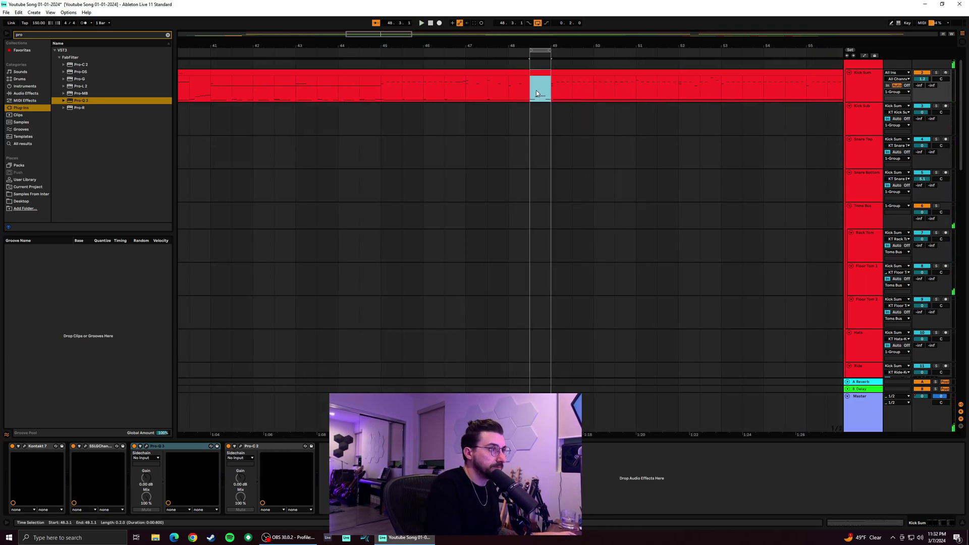
key("space")
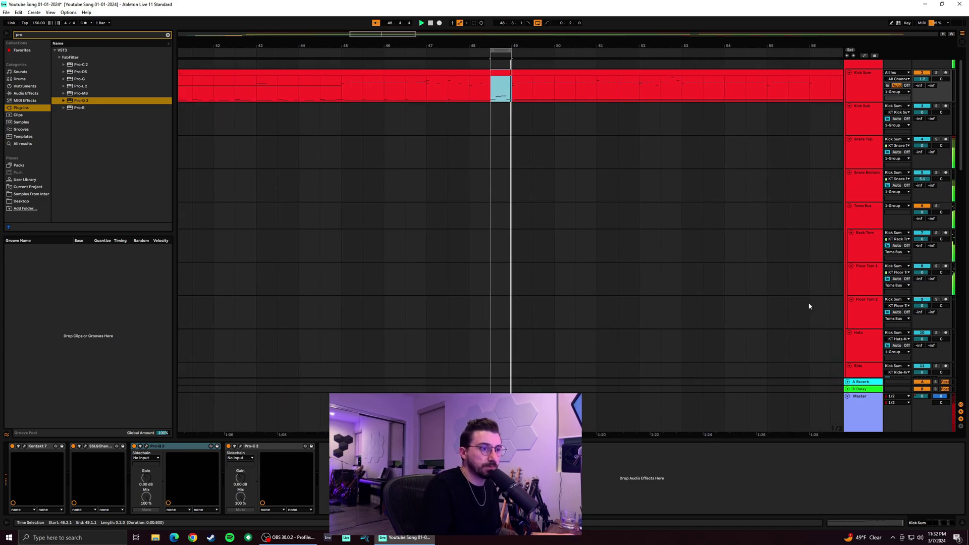
Solo the Rack Tom, Floor Tom 1 and Floor Tom 2 channels in the Kick Sum track's Kontakt drum mixer, and hide the plug-in window
left_click(873, 216)
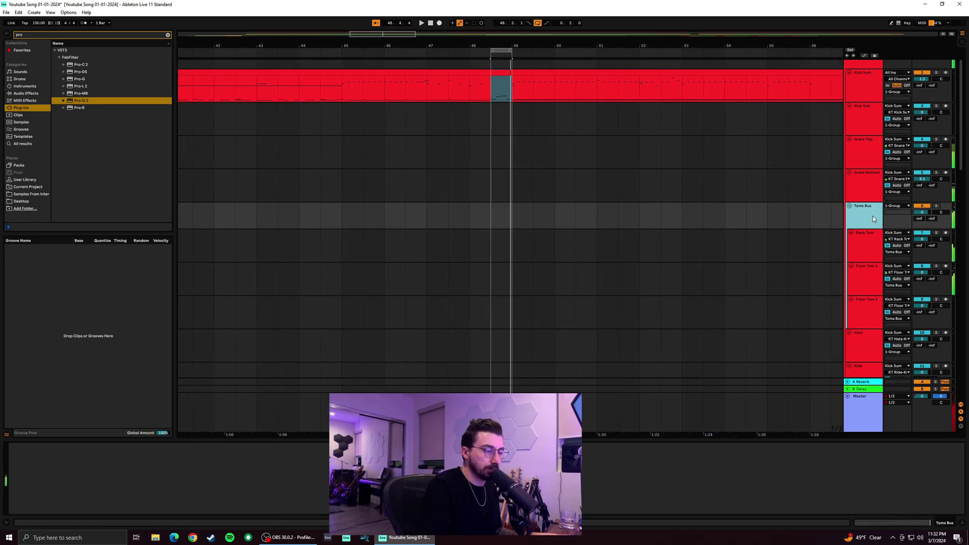
left_click(855, 86)
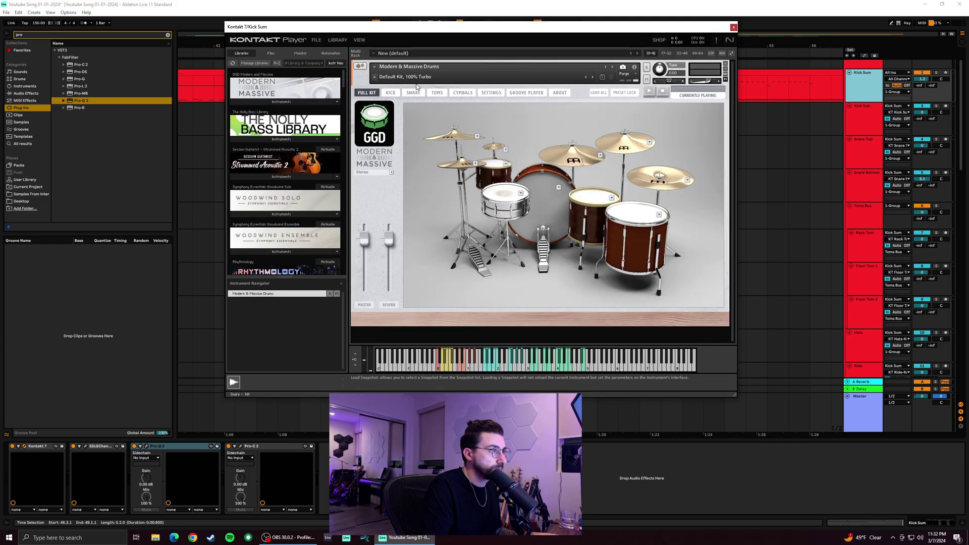
left_click(442, 93)
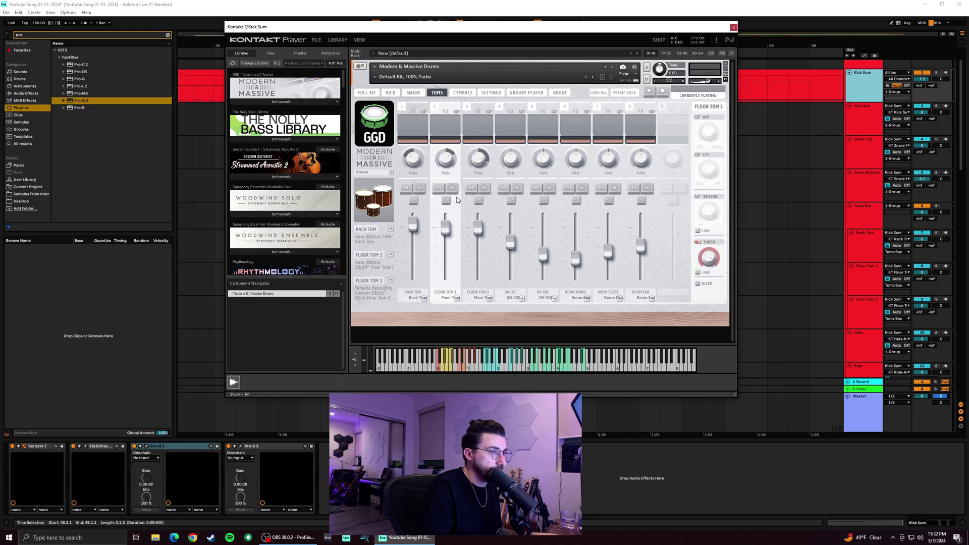
left_click(420, 188)
left_click(452, 188)
left_click(484, 188)
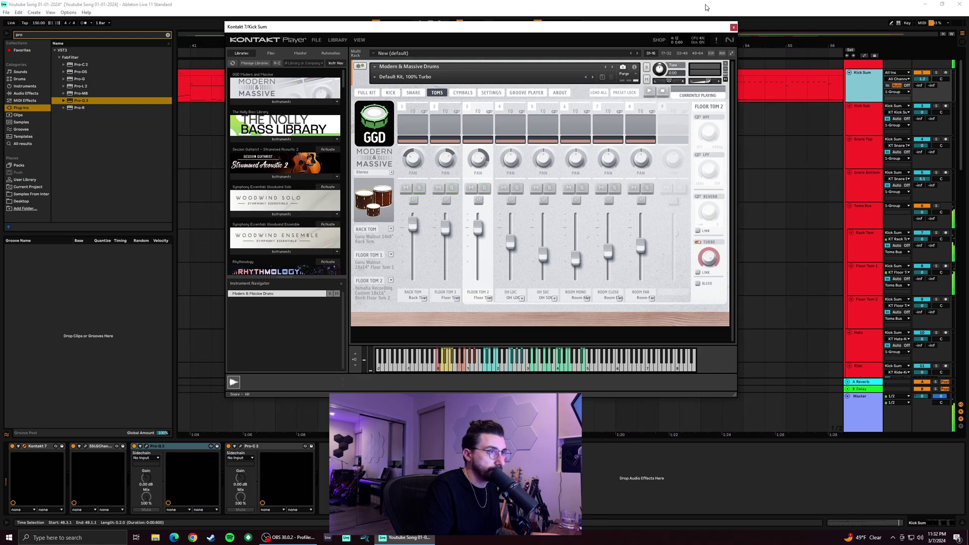
key("ctrl+alt+p")
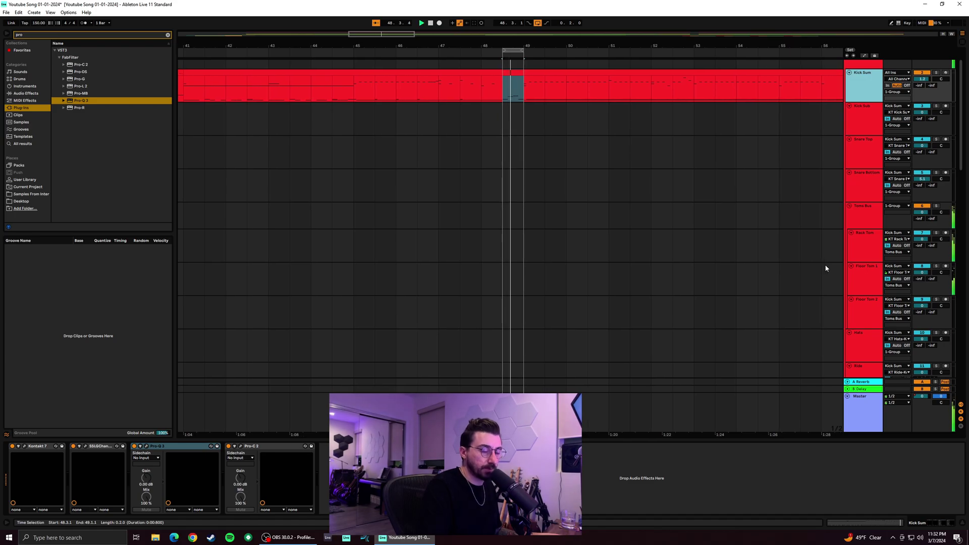
Search the plug-ins for "ssl" and add the Waves SSLGChannel Stereo to the Toms Bus
left_click(856, 217)
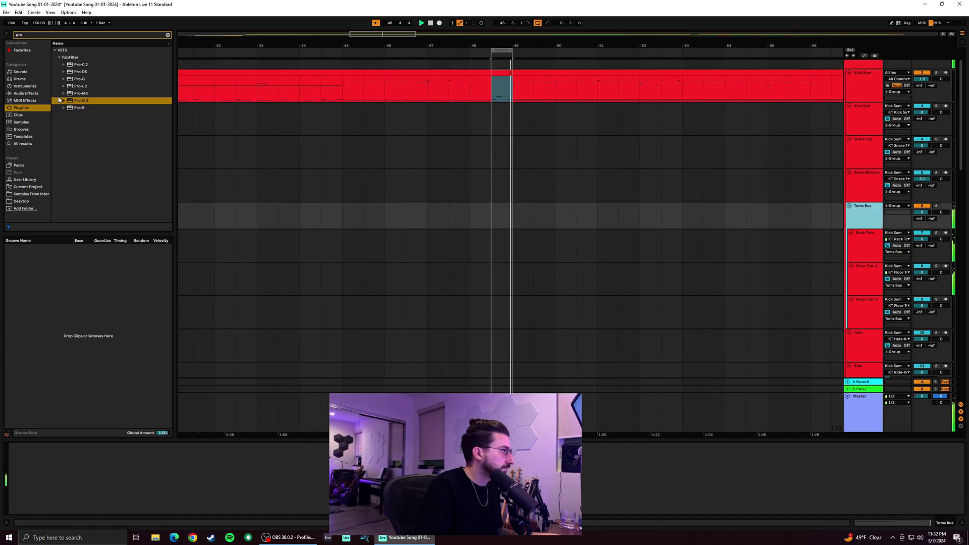
left_click(59, 57)
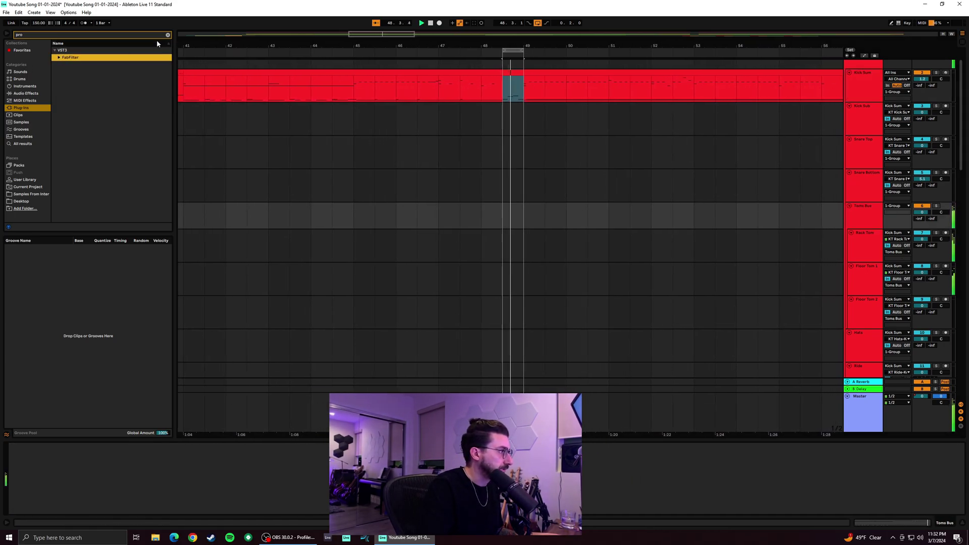
left_click(168, 34)
type("ssl")
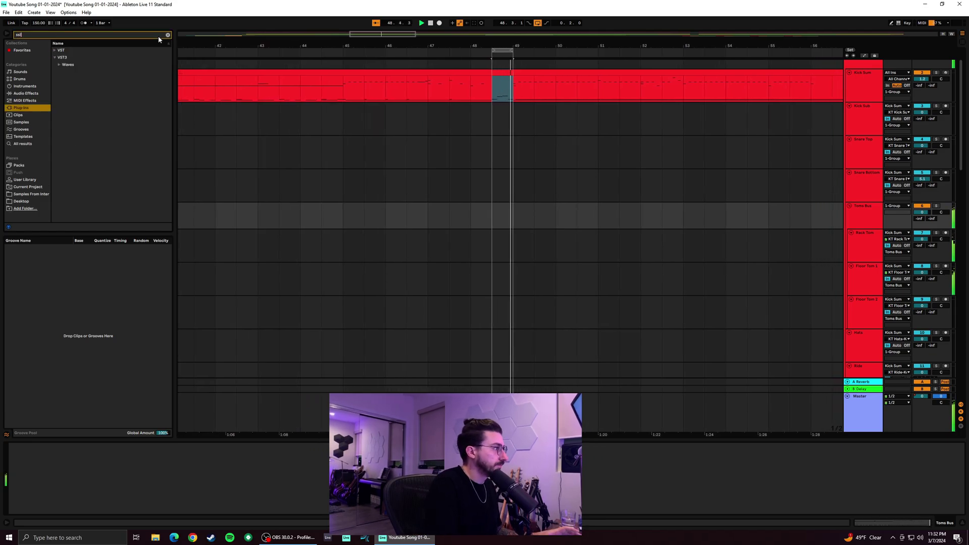
left_click(60, 64)
left_click_drag(95, 125, 868, 218)
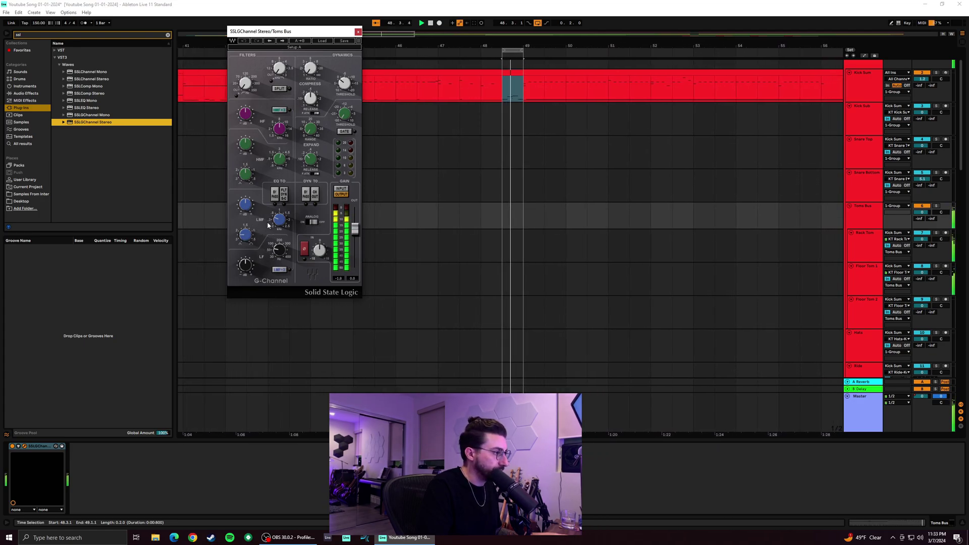
Shape the toms' tone with the SSLGChannel EQ by adjusting the low-mid, high-mid and high-frequency bands while the fill loops
left_click_drag(277, 223, 245, 207)
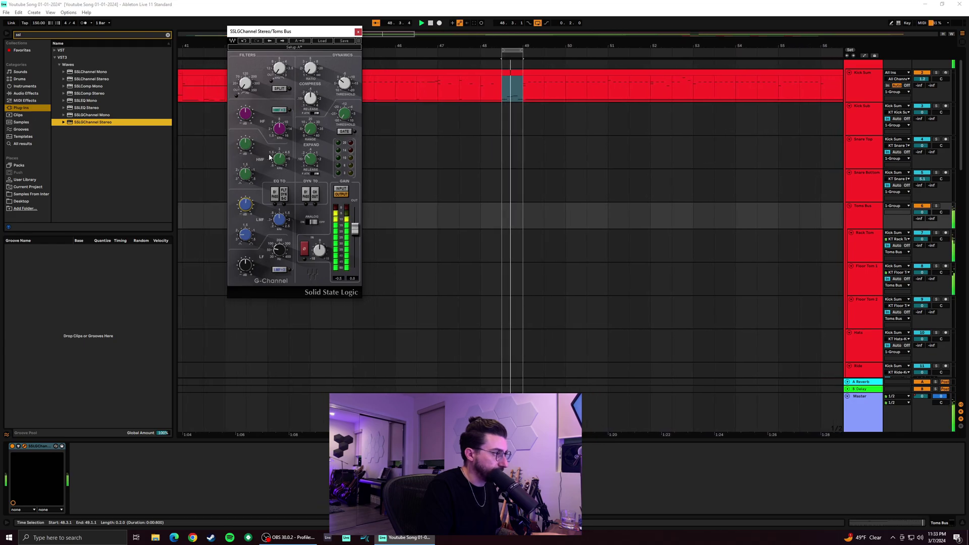
left_click(246, 144)
left_click_drag(245, 144, 246, 148)
left_click(279, 160)
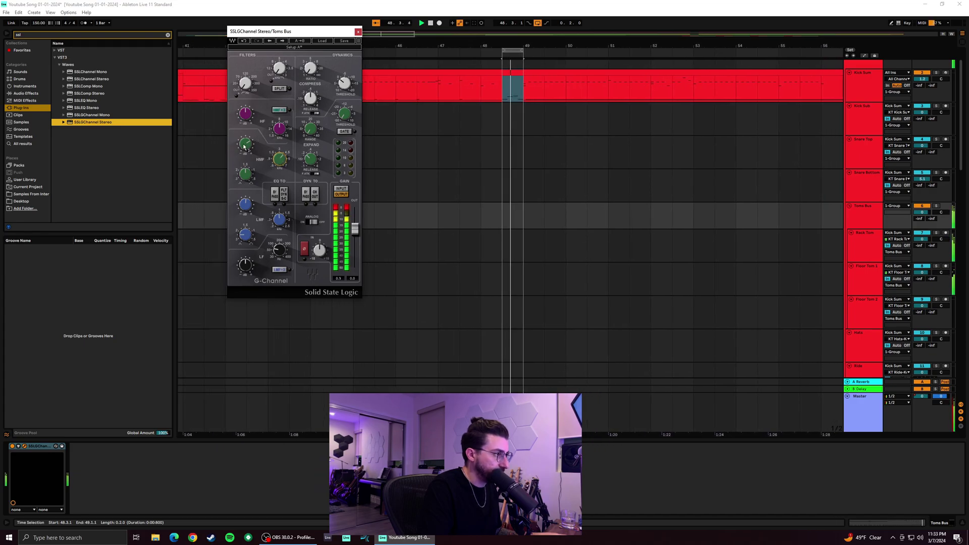
left_click_drag(241, 143, 242, 166)
left_click_drag(242, 166, 241, 179)
left_click_drag(242, 145, 242, 146)
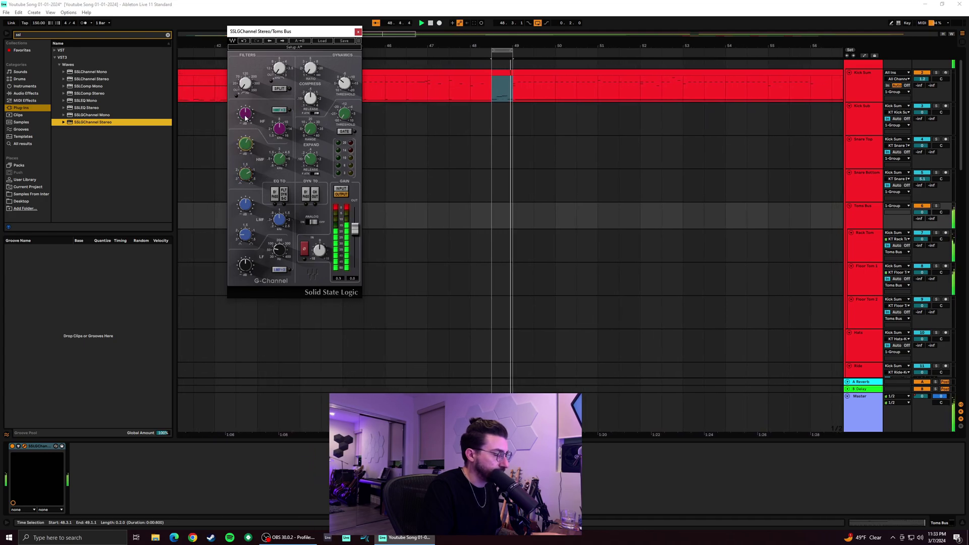
left_click_drag(246, 118, 246, 109)
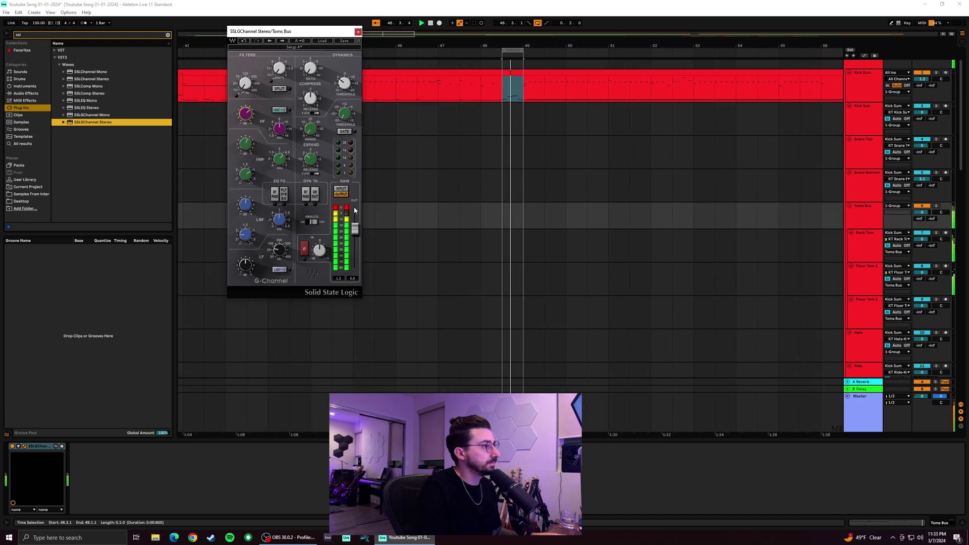
Adjust the SSLGChannel's compressor ratio and its expander/gate controls for the toms, and close the plug-in window
left_click_drag(311, 68, 310, 56)
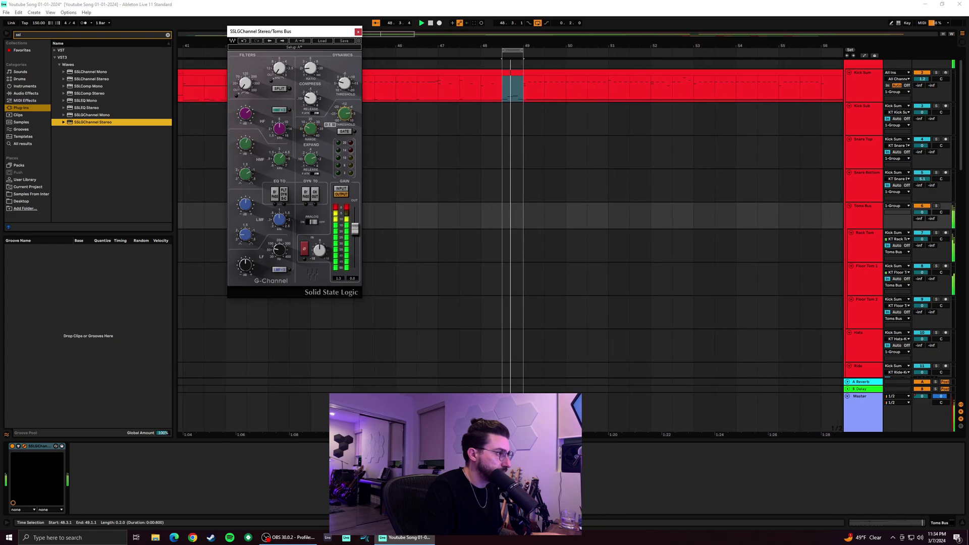
left_click_drag(311, 130, 255, 346)
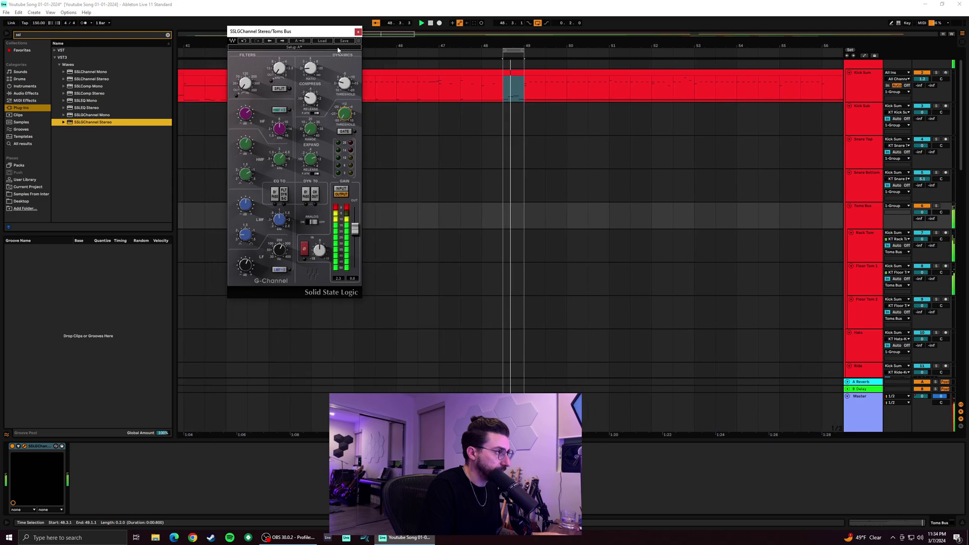
left_click(358, 31)
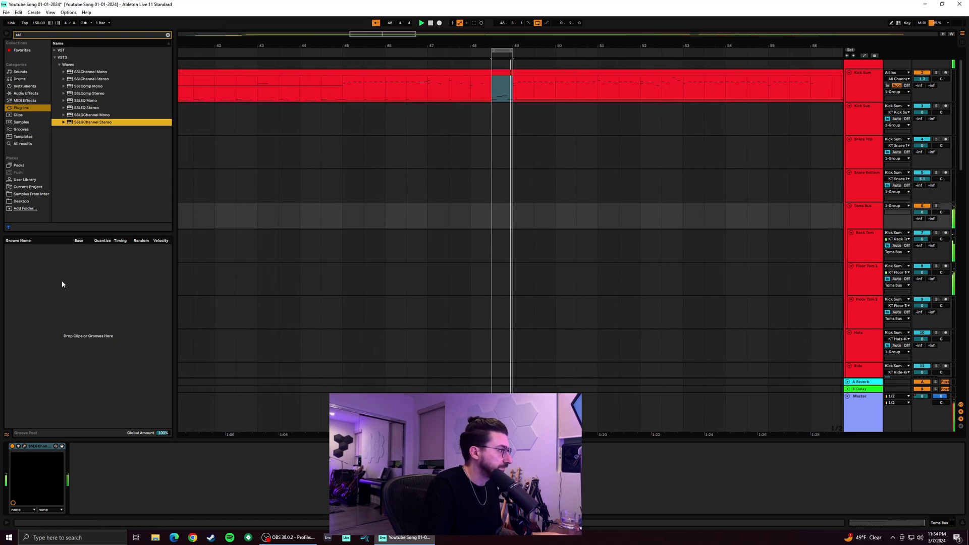
Search the plug-ins for "pro" and add FabFilter Pro-Q 3 after the SSLGChannel on the Toms Bus
left_click(60, 64)
left_click(54, 58)
left_click(54, 58)
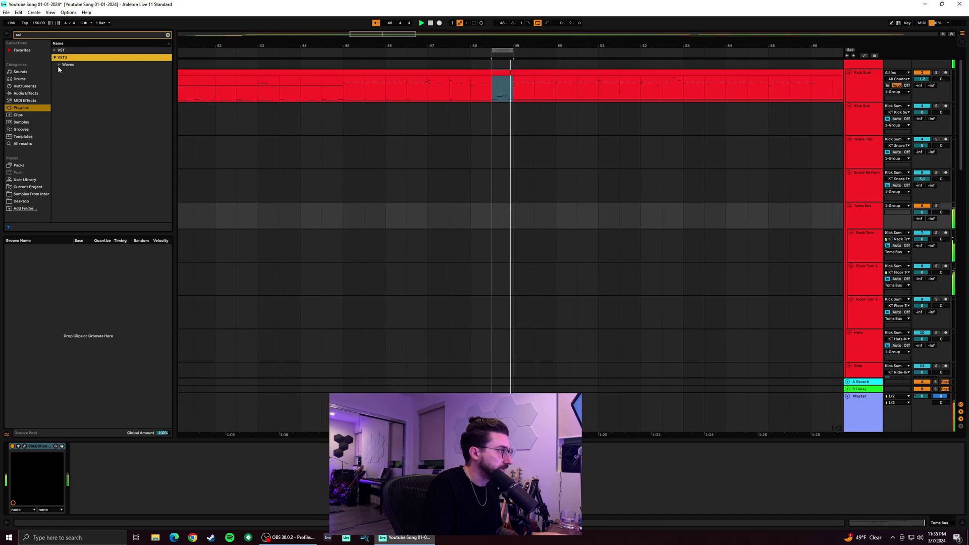
left_click(59, 65)
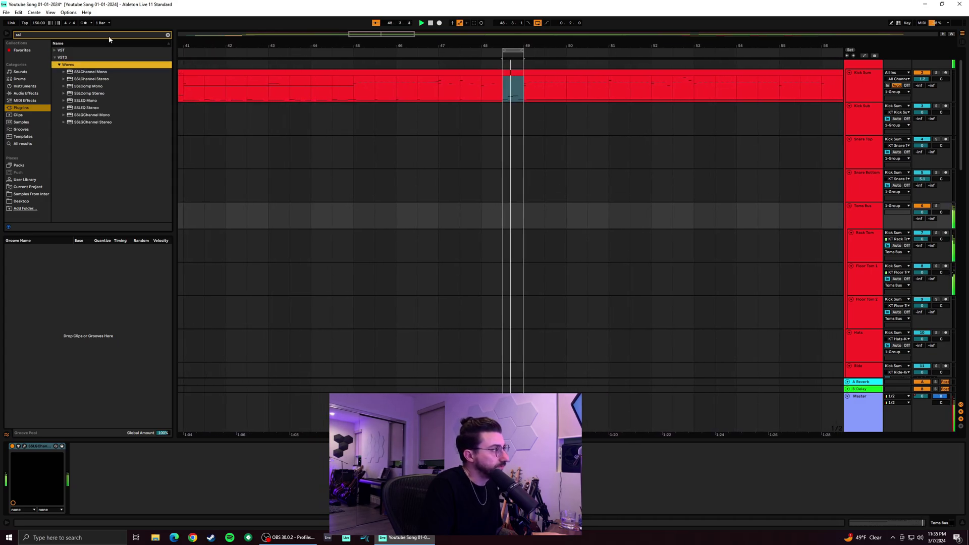
left_click(168, 35)
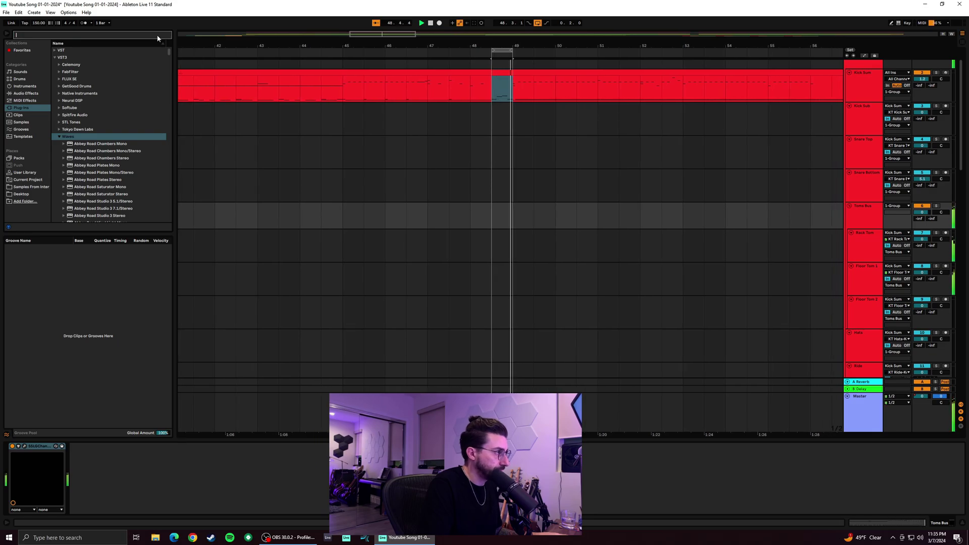
type("pro")
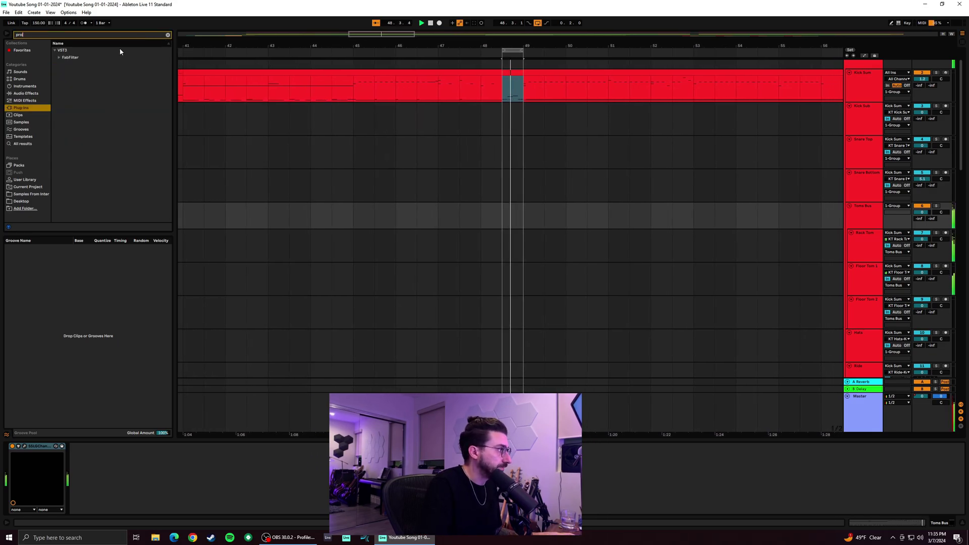
left_click(58, 58)
left_click_drag(80, 102, 119, 468)
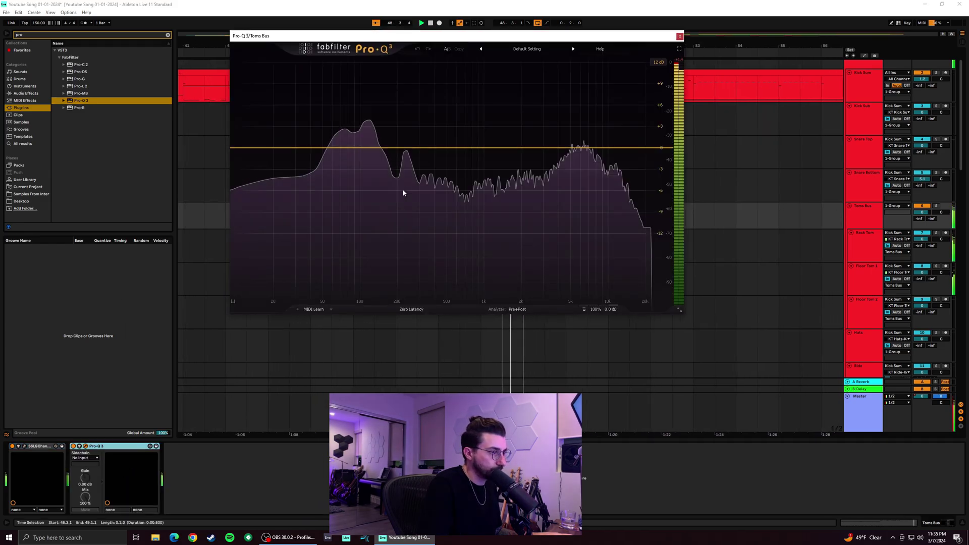
Add a 72 dB/oct low cut at about 26 Hz in the Toms Bus Pro-Q 3
left_click_drag(266, 148, 269, 160)
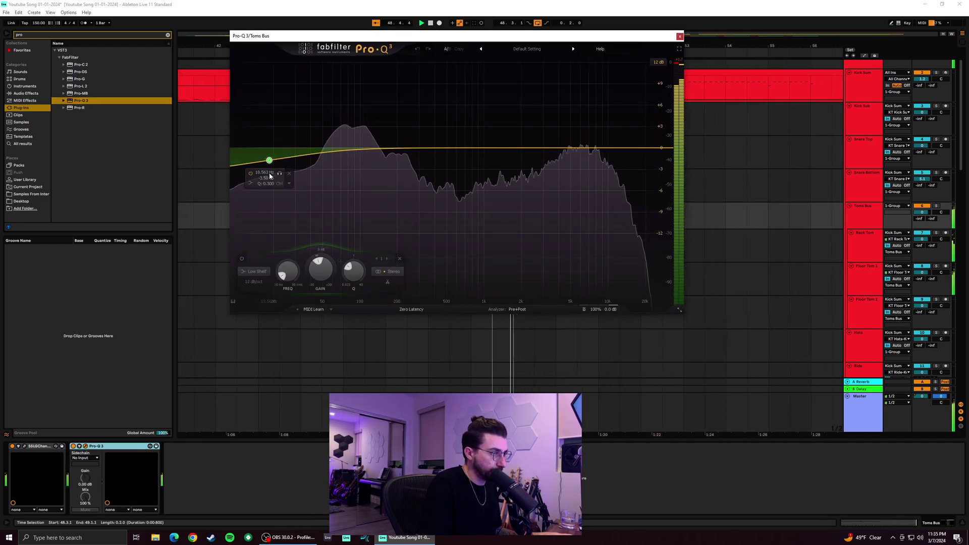
left_click(250, 182)
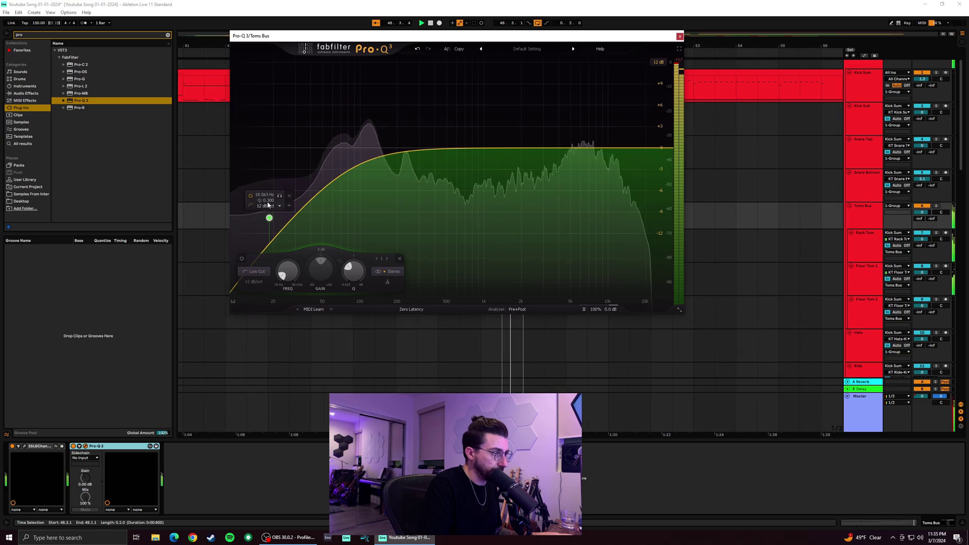
left_click(266, 204)
left_click(277, 273)
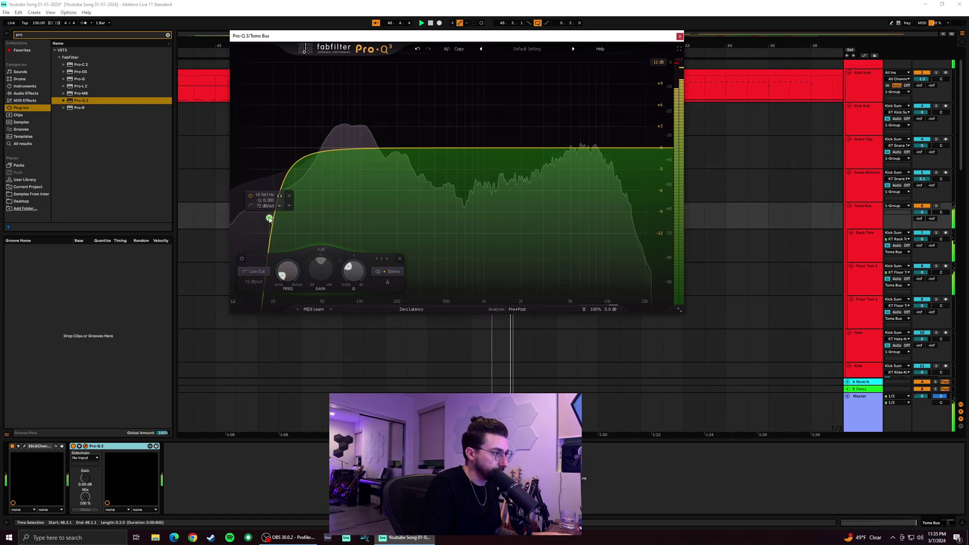
mouse_move(288, 273)
left_mouse_down()
mouse_move(291, 249)
mouse_move(278, 286)
mouse_move(279, 273)
left_mouse_up()
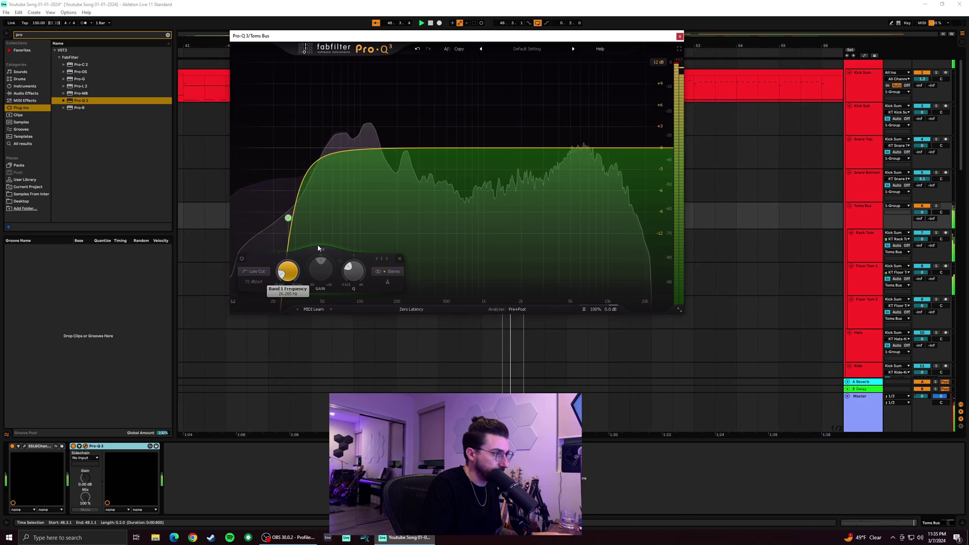
Add a bell band near 500 Hz in Pro-Q 3 and set its gain to a cut of roughly 5 dB
left_click_drag(415, 148, 419, 182)
left_click_drag(451, 273, 406, 271)
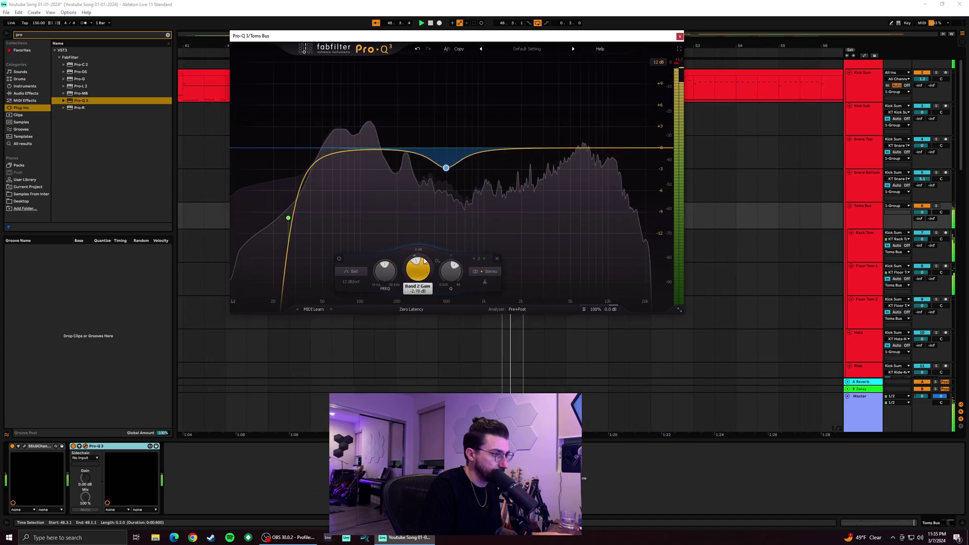
mouse_move(424, 257)
left_mouse_down()
mouse_move(416, 310)
mouse_move(415, 263)
left_mouse_up()
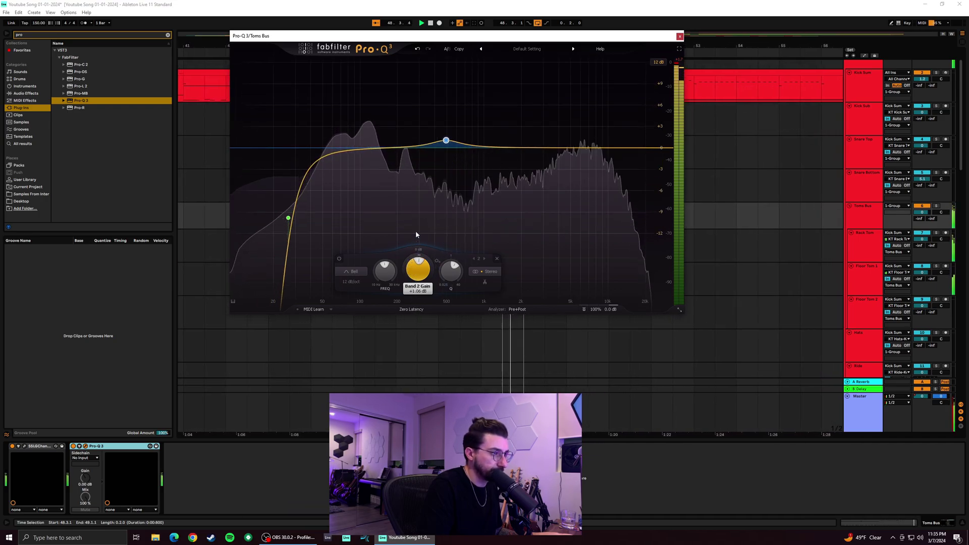
left_click_drag(414, 287, 414, 277)
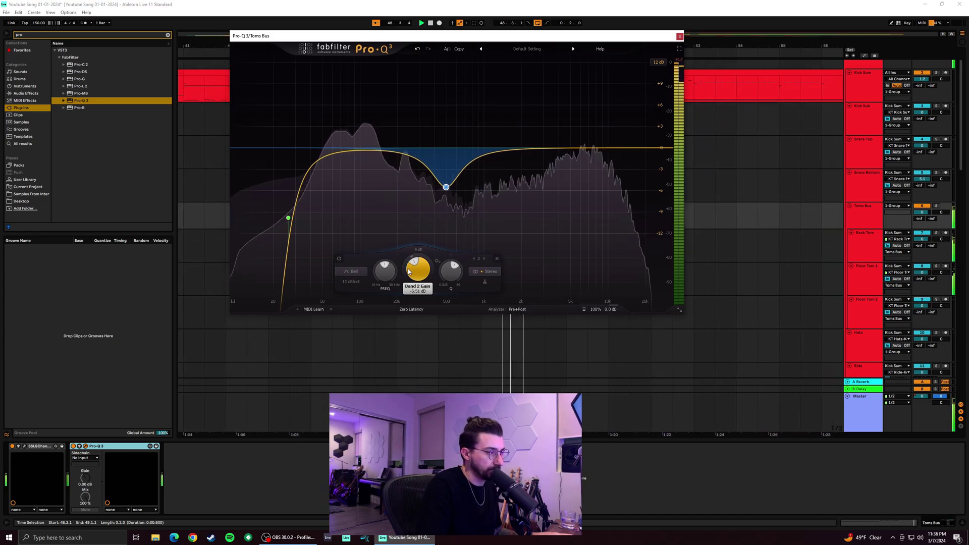
Add a gentle bell cut of about 1.5 dB around 6 kHz in Pro-Q 3 and close the plug-in window
left_click_drag(510, 148, 590, 161)
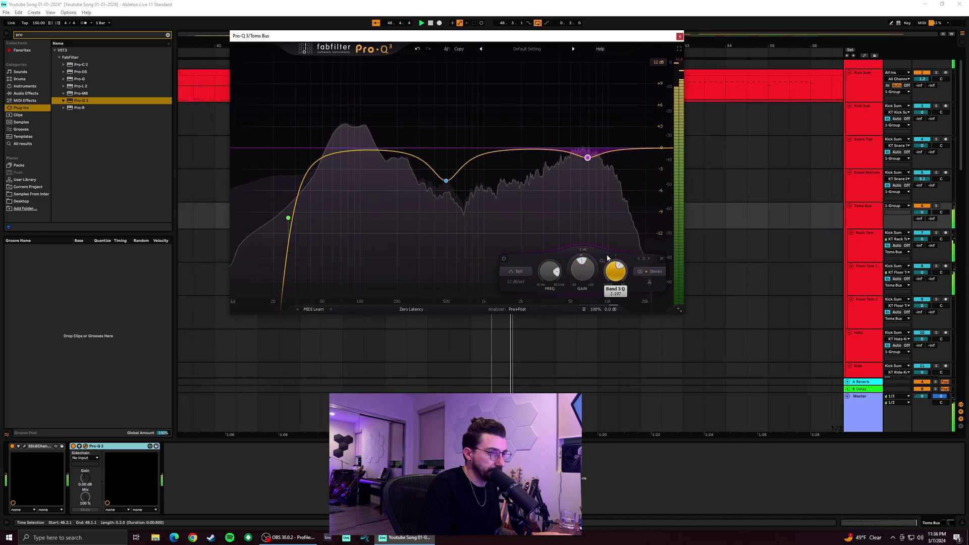
left_click_drag(600, 171, 586, 191)
left_click_drag(574, 158, 595, 98)
left_click_drag(581, 270, 571, 314)
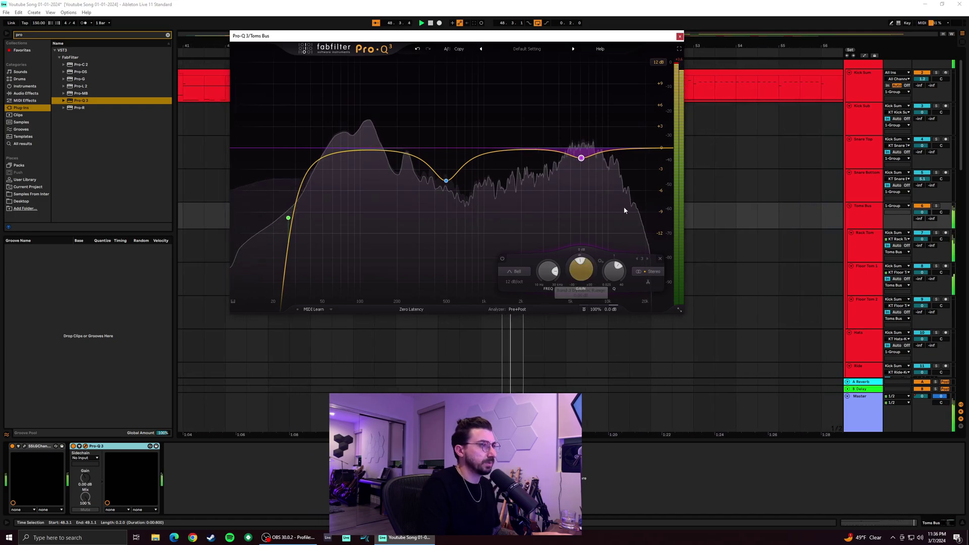
left_click(680, 37)
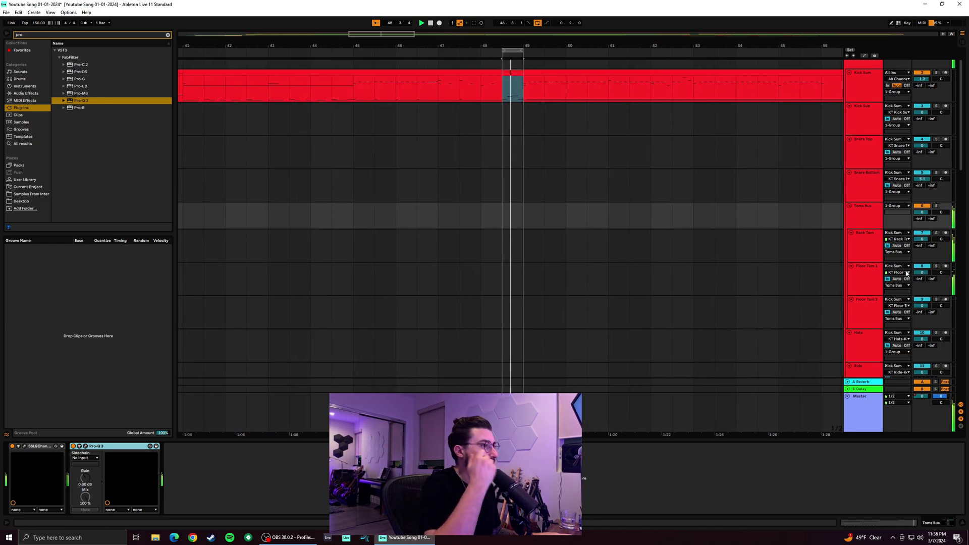
Add FabFilter Pro-R after Pro-Q 3 on the Toms Bus, with a low mix and a decay time of 2.23 s
left_click_drag(72, 109, 75, 117)
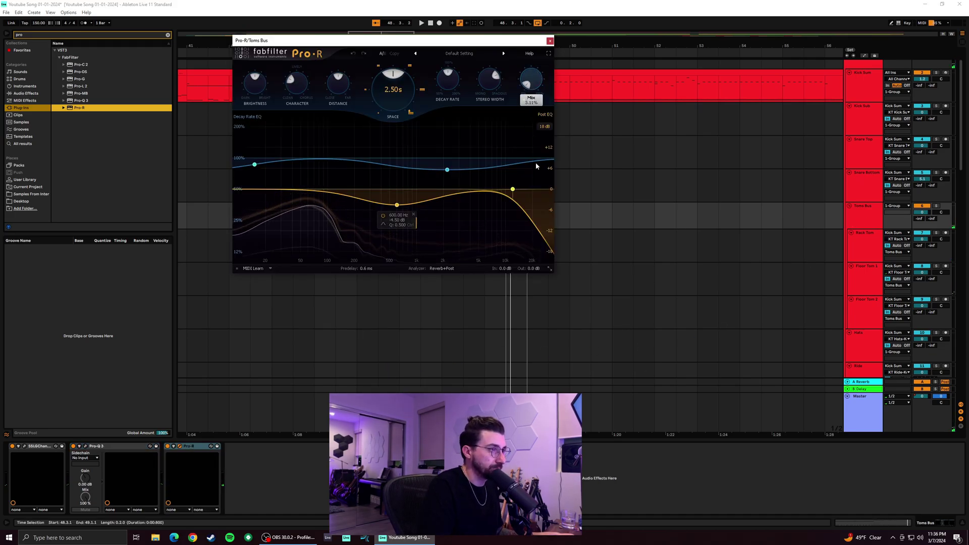
key("space")
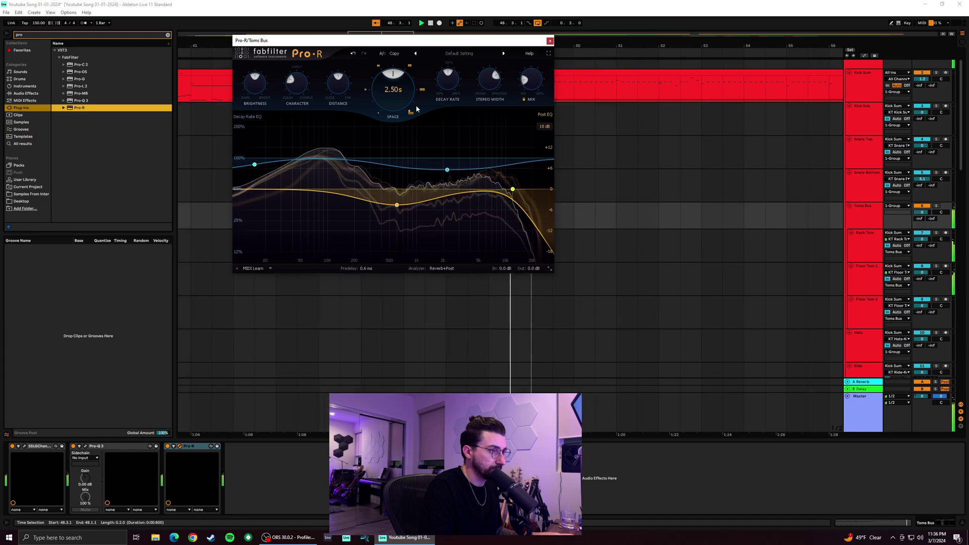
left_click_drag(448, 79, 405, 91)
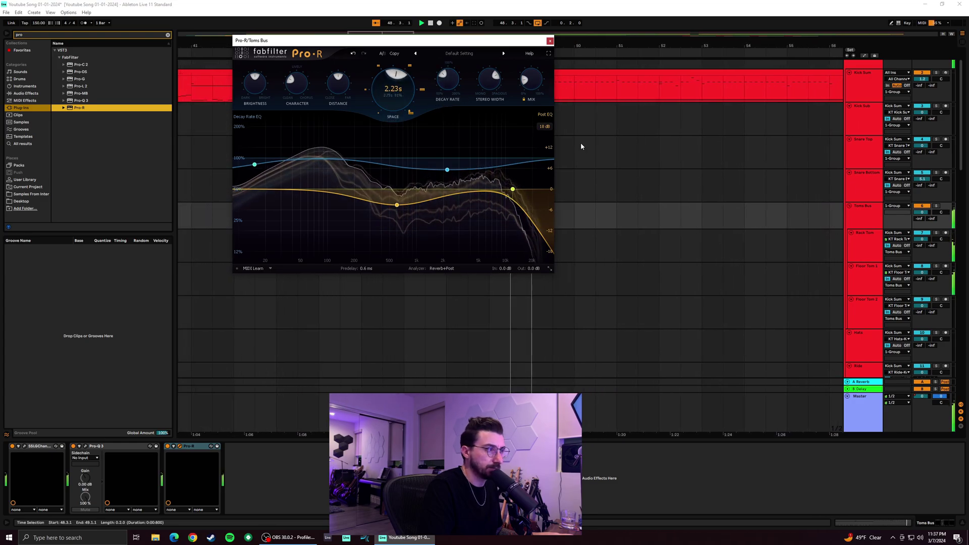
mouse_move(524, 79)
left_mouse_down()
mouse_move(528, 70)
mouse_move(526, 78)
left_mouse_up()
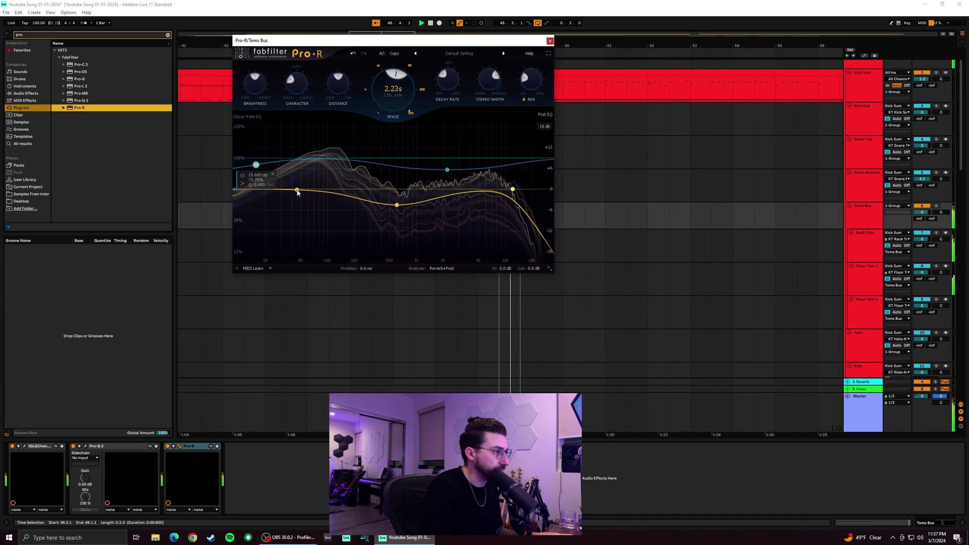
Add a band to Pro-R's Post EQ and turn it into a 24 dB/oct low cut at about 75 Hz
left_click_drag(283, 191, 308, 228)
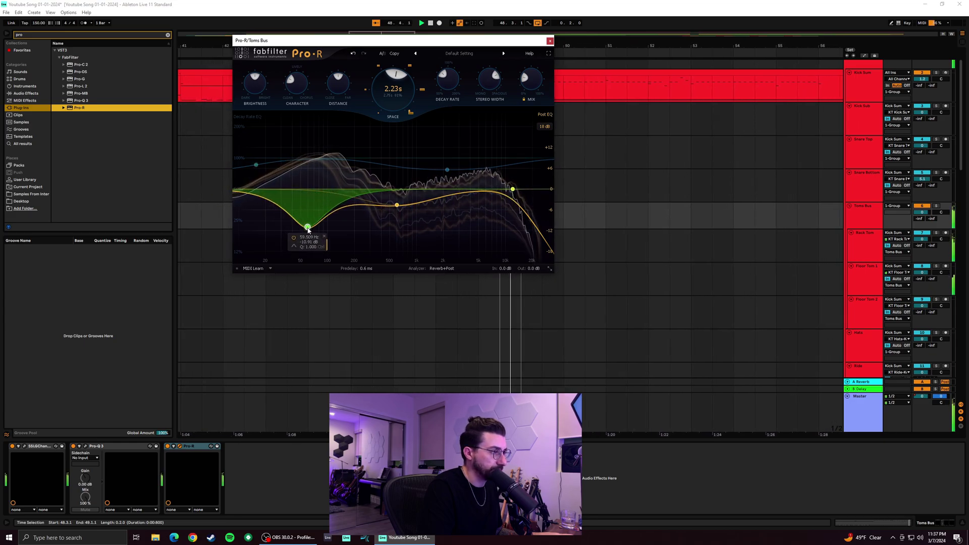
left_click_drag(280, 227, 282, 222)
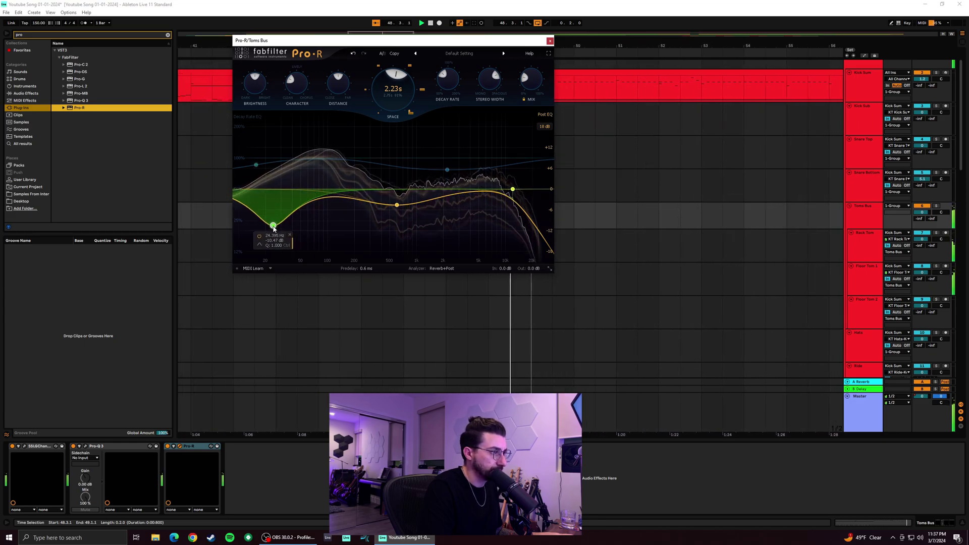
left_click(271, 241)
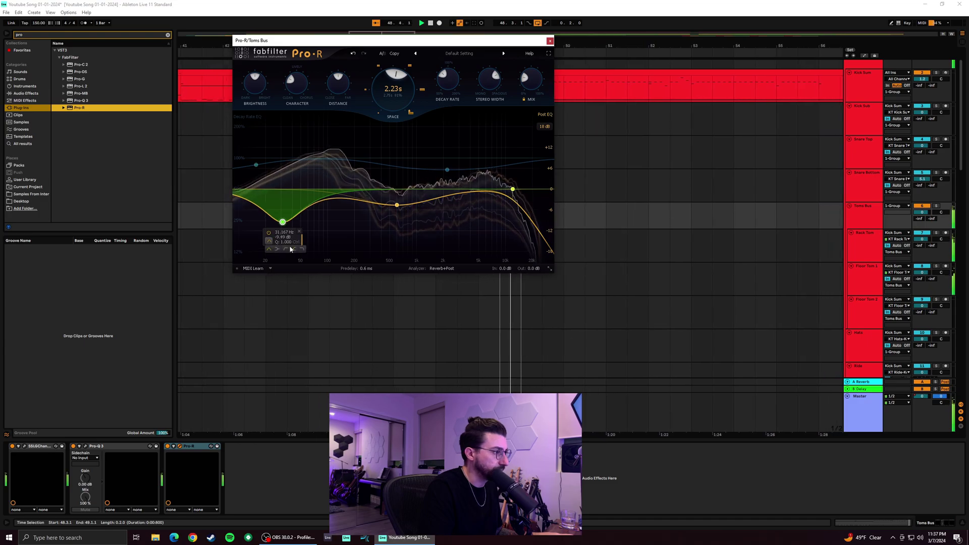
left_click(287, 249)
left_click(284, 180)
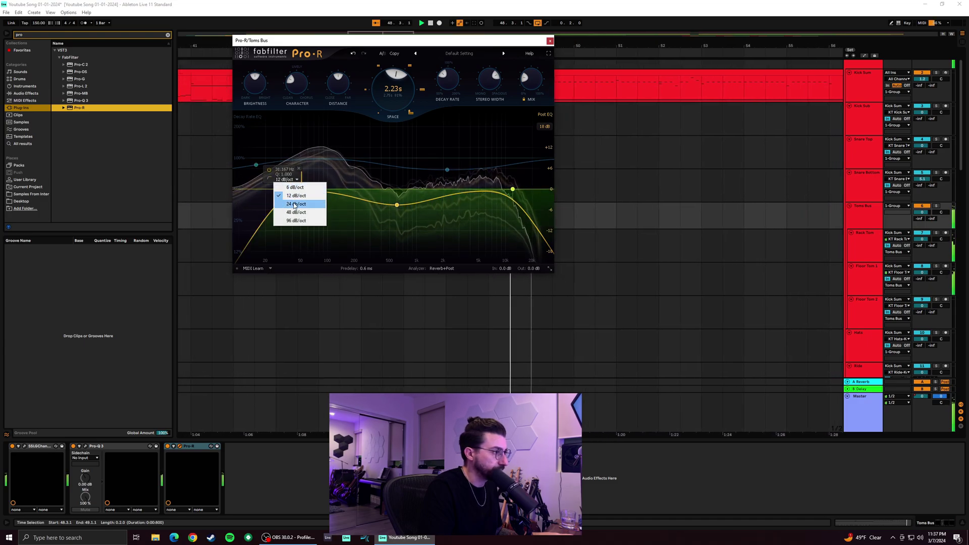
left_click(294, 197)
left_click_drag(280, 192, 316, 188)
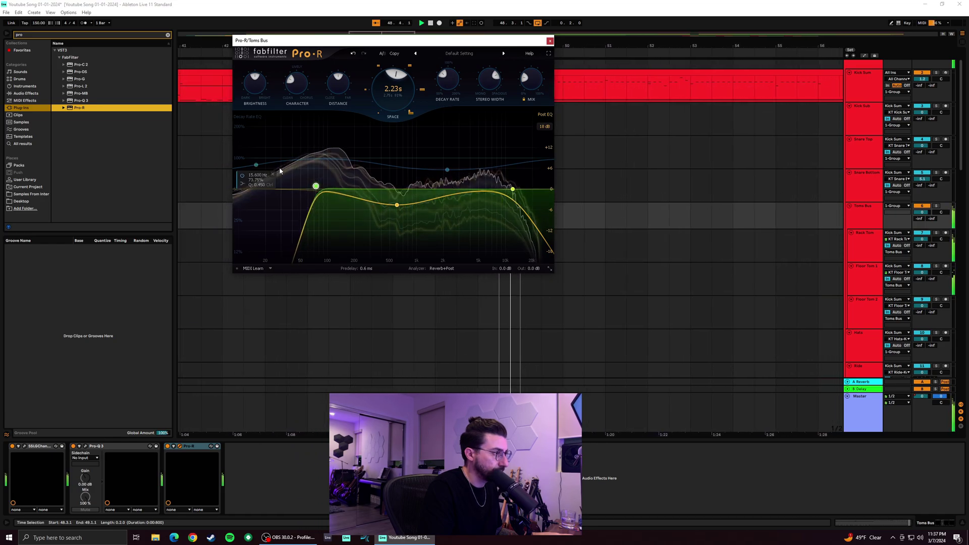
Change Pro-R's low Decay Rate EQ band to a bell at about 63 Hz and roughly 71%
left_click_drag(256, 165, 306, 193)
mouse_move(332, 195)
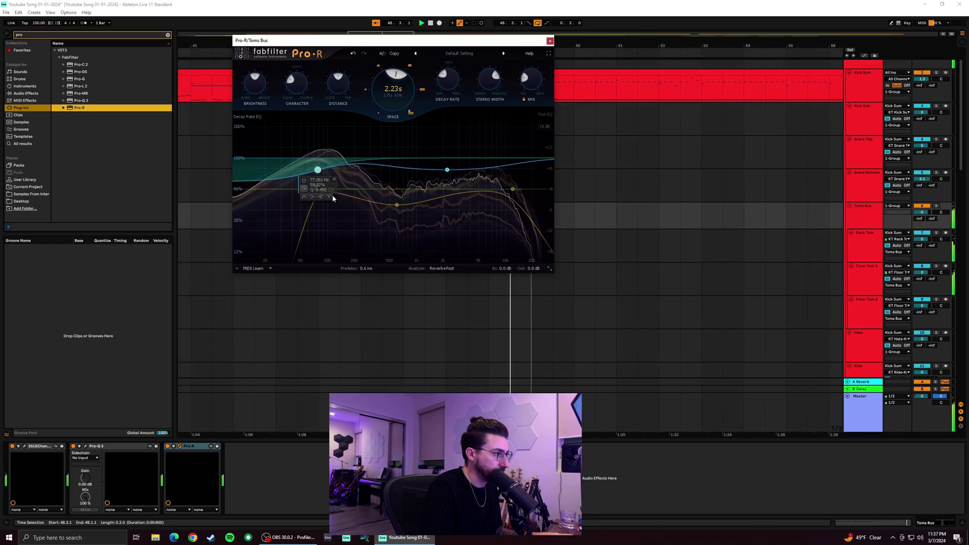
left_click(305, 197)
left_click_drag(317, 183, 310, 173)
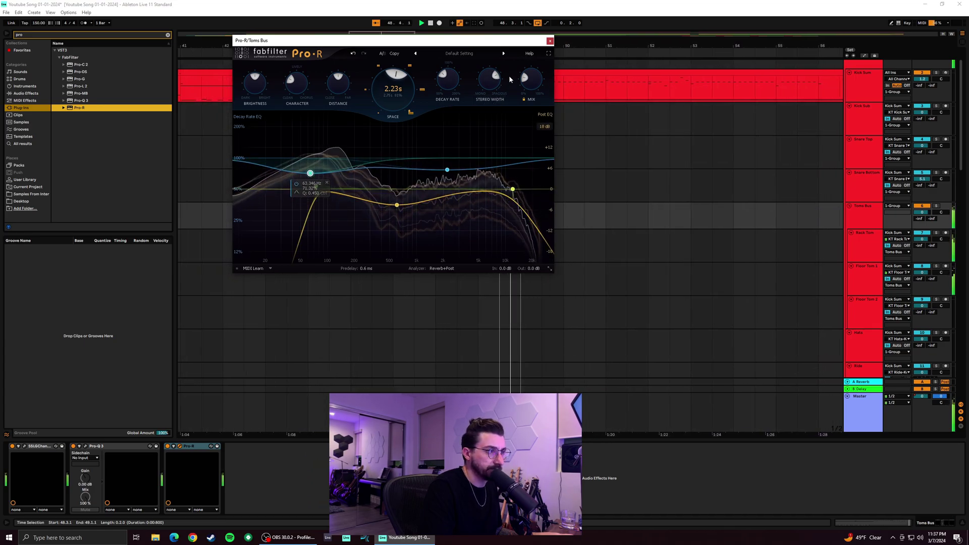
Raise Pro-R's decay rate to about 86% and its distance to about 63%, and close the plug-in window
mouse_move(494, 84)
mouse_move(448, 79)
left_mouse_down()
mouse_move(452, 60)
mouse_move(455, 86)
mouse_move(452, 73)
left_mouse_up()
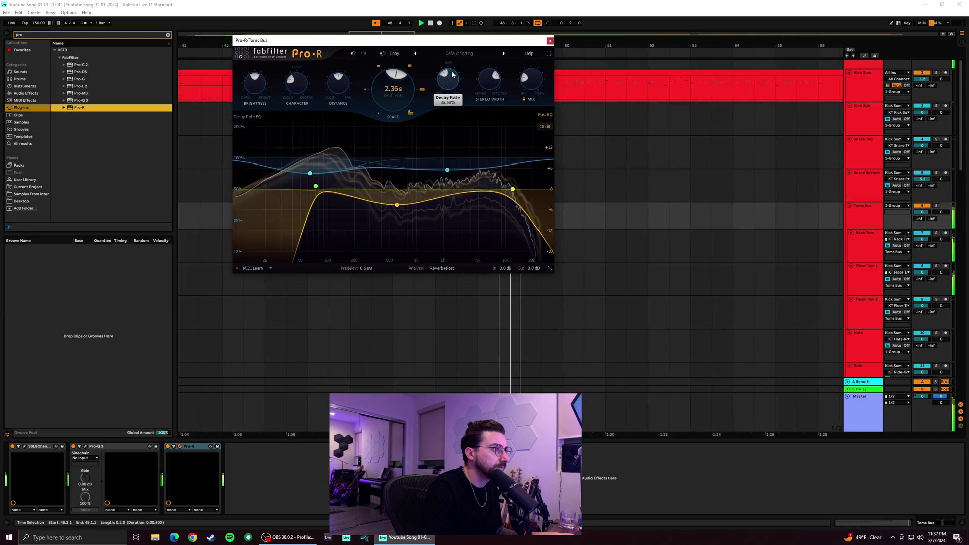
left_click_drag(346, 82, 345, 67)
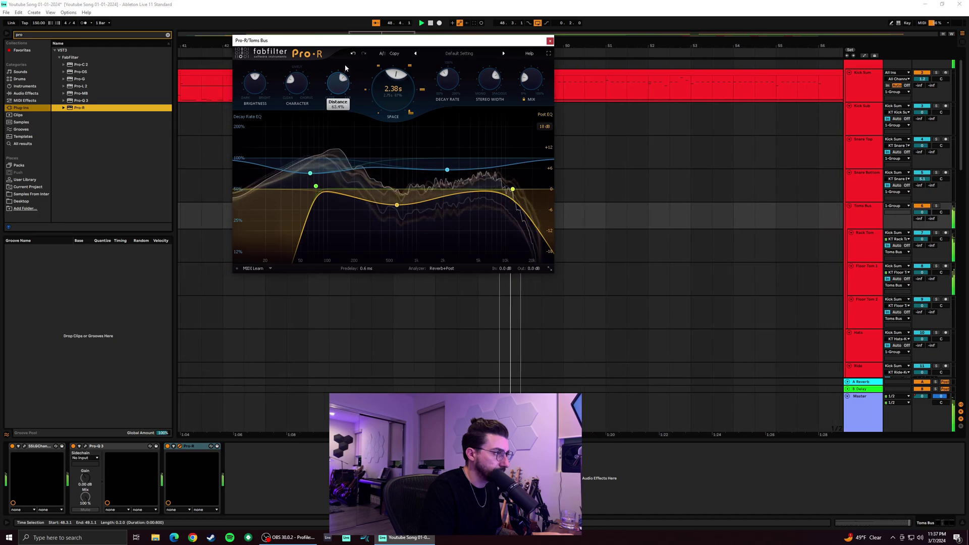
left_click(551, 41)
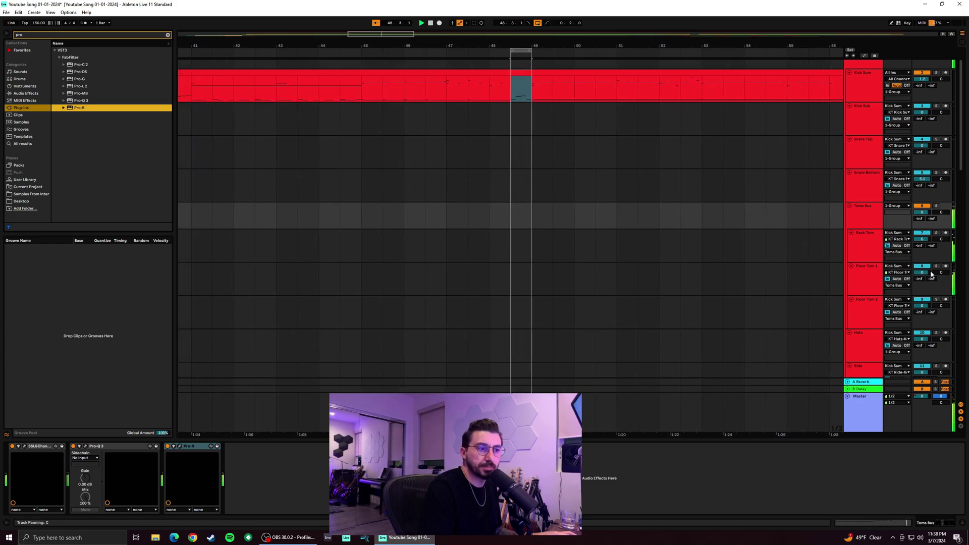
Unsolo the drum group, turn off the loop and play the full mix from around bar 43
scroll(909, 247, "down", 3)
scroll(903, 254, "up", 2)
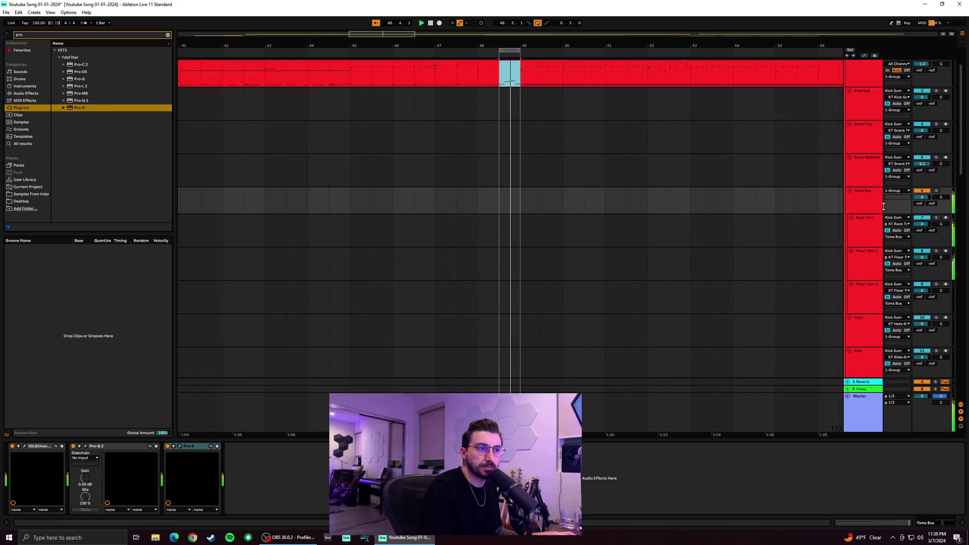
scroll(920, 191, "up", 3)
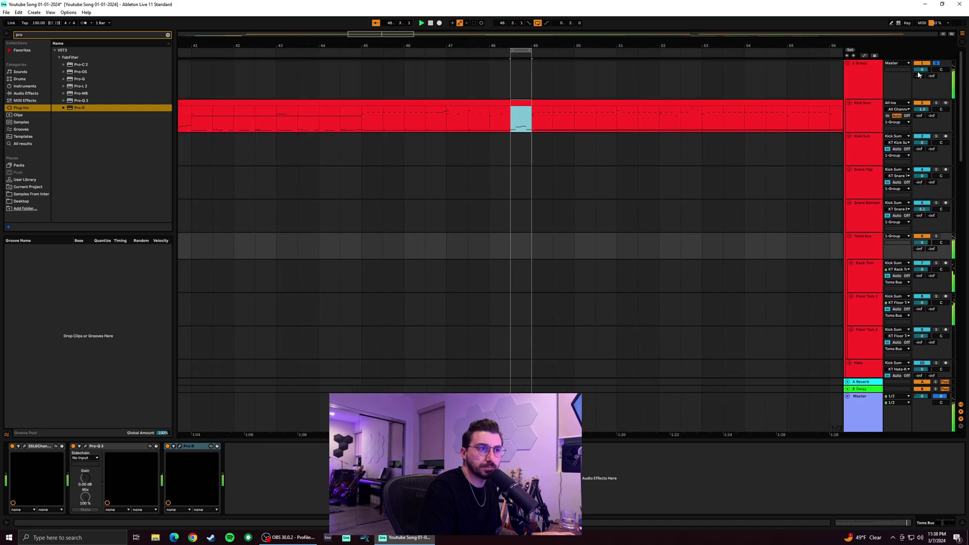
left_click(937, 63)
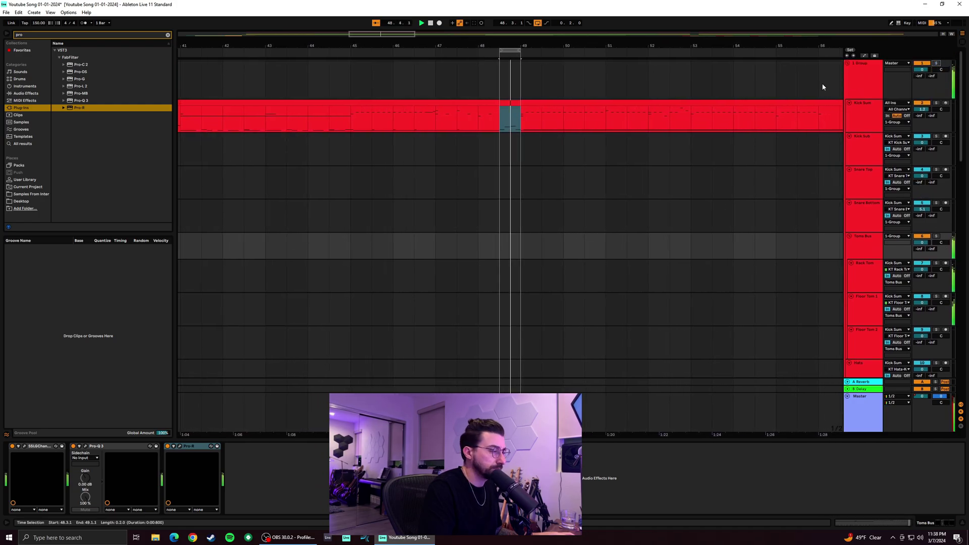
left_click(290, 129)
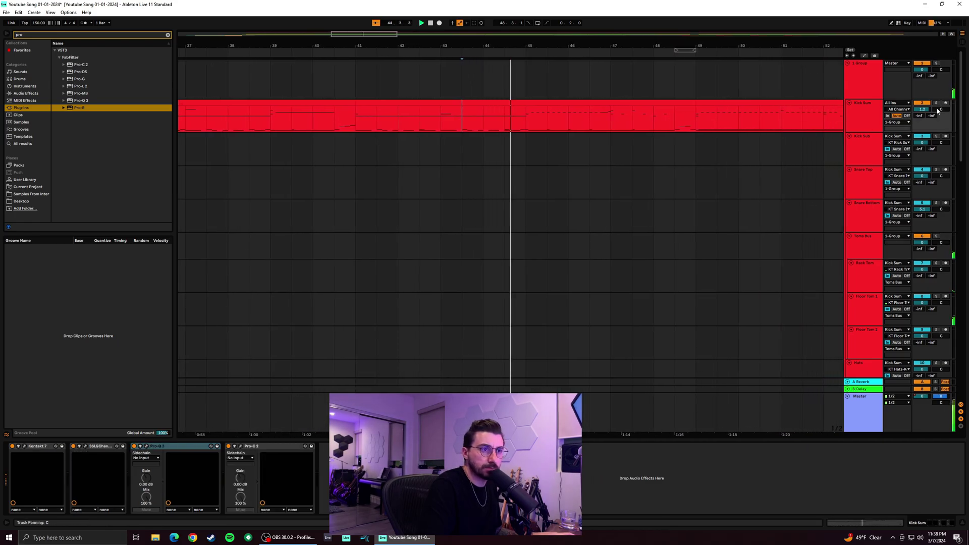
scroll(942, 227, "down", 5)
scroll(942, 228, "down", 3)
scroll(929, 238, "up", 8)
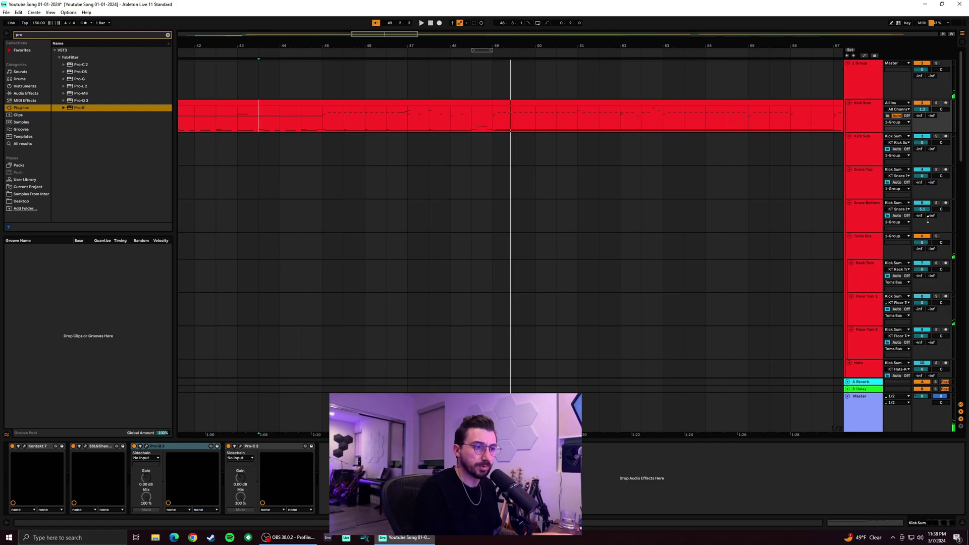
Audition the drums in short playback passes, including one starting from around bar 37
scroll(876, 298, "down", 8)
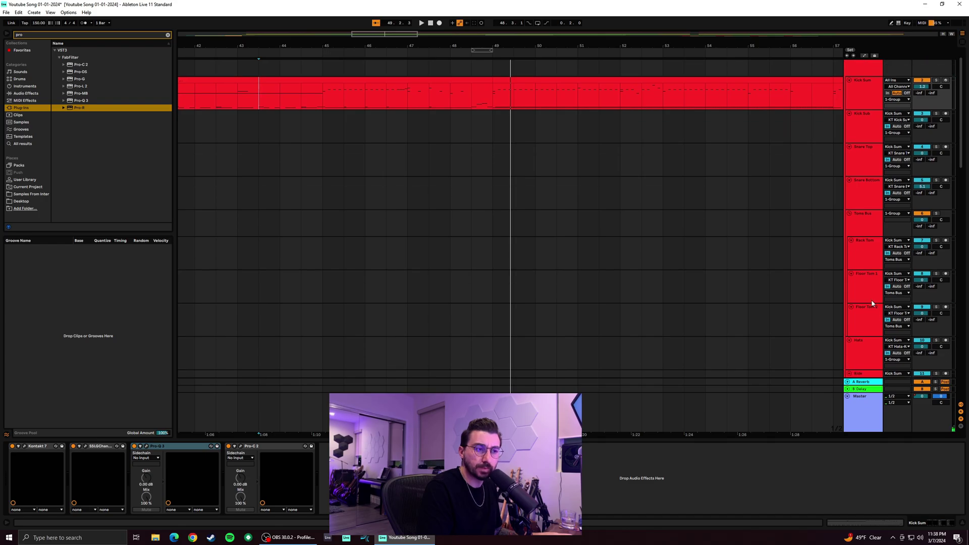
scroll(873, 306, "up", 8)
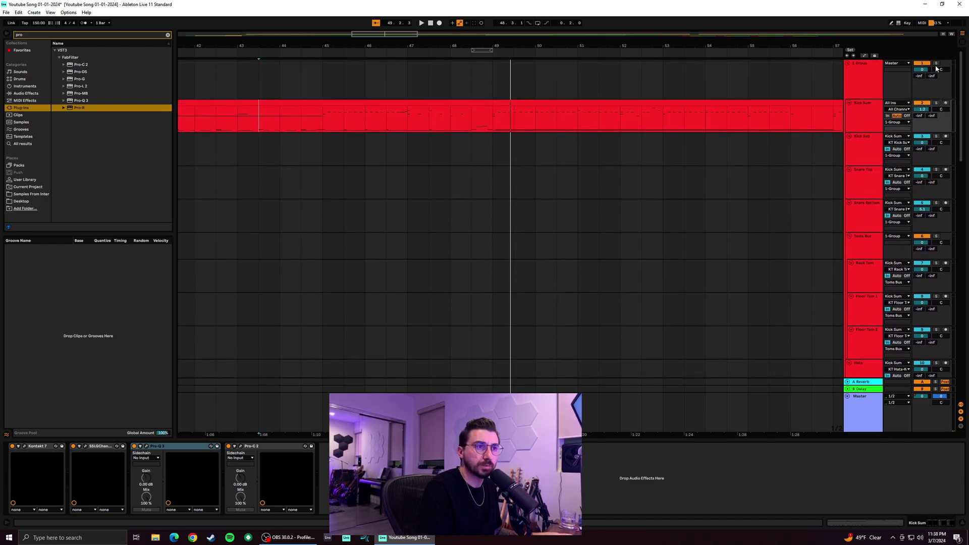
key("space")
left_click(936, 103)
key("space")
key("space")
key("space")
left_click(247, 121)
key("space")
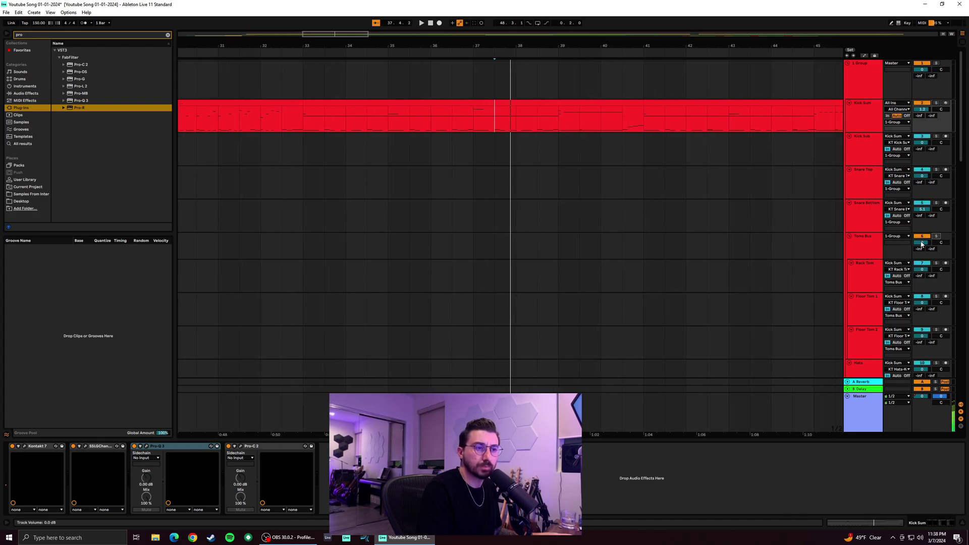
Check the Toms Bus's output routing options and select the 1-Group drum group track
left_click(906, 237)
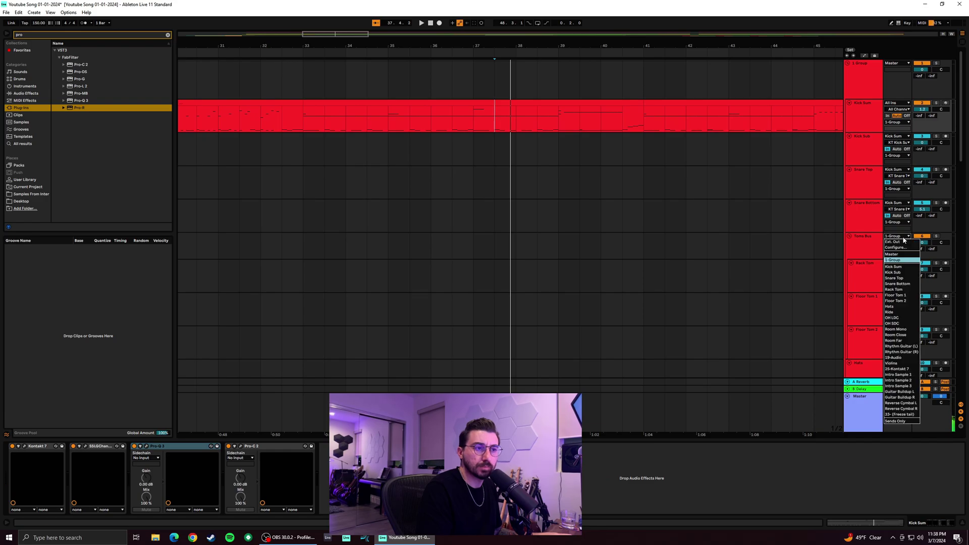
left_click(900, 255)
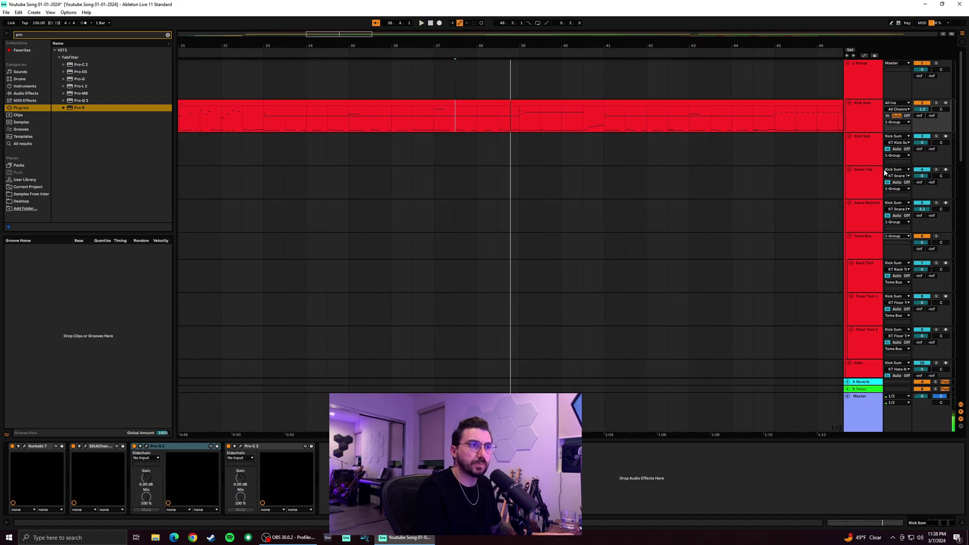
left_click(869, 90)
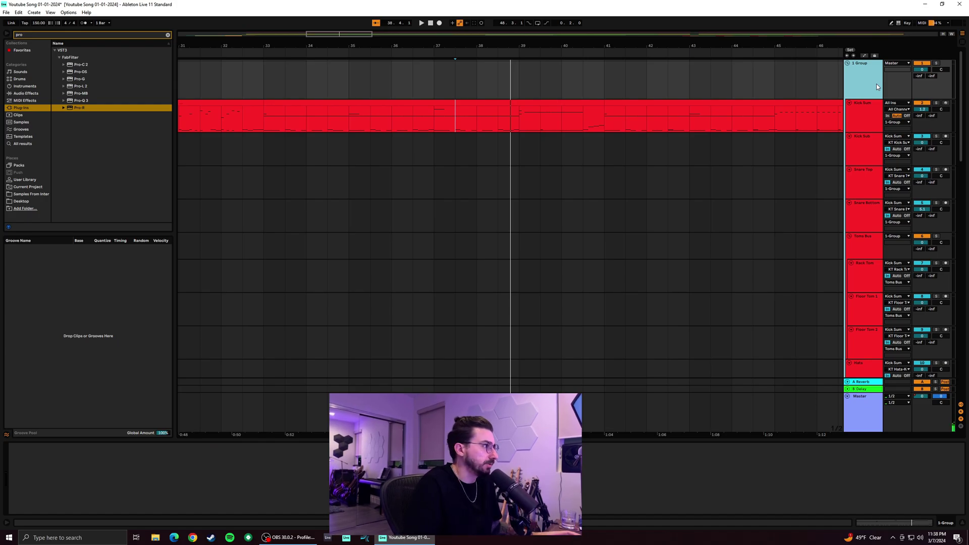
Play the full mix from bar 17, where the drum clip starts
left_click_drag(372, 43, 368, 35)
left_click(343, 117)
key("space")
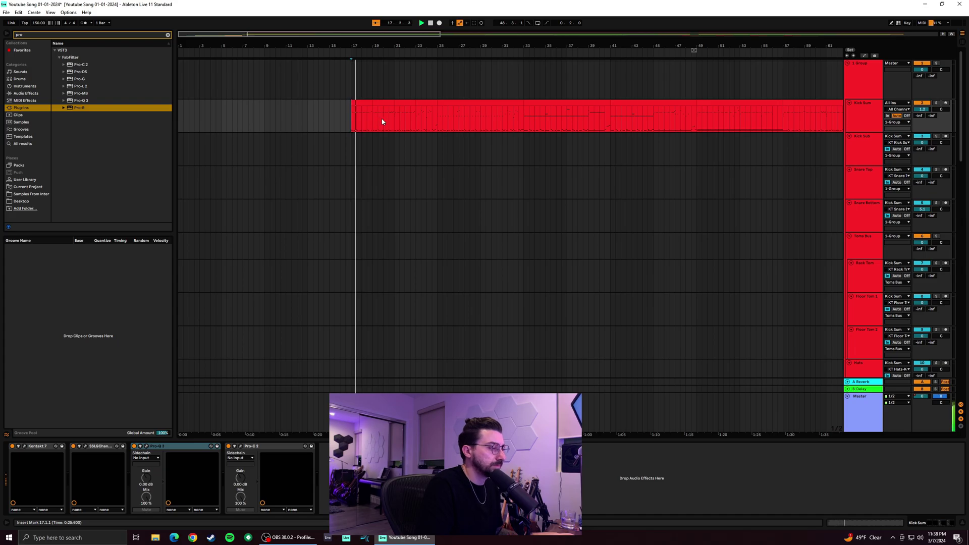
Toggle the Kick Sum track's record arm and input monitoring during playback, returning the monitoring to Auto
left_click(947, 103)
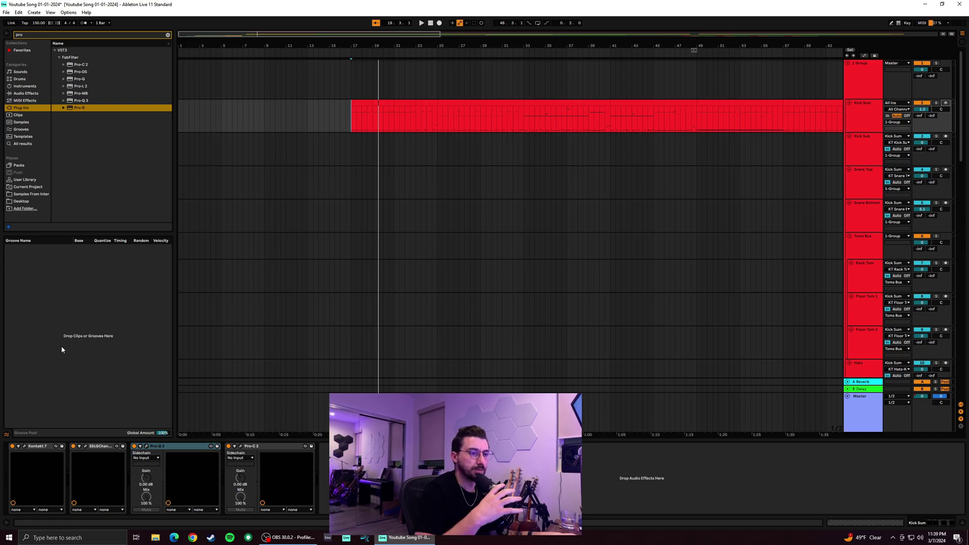
key("space")
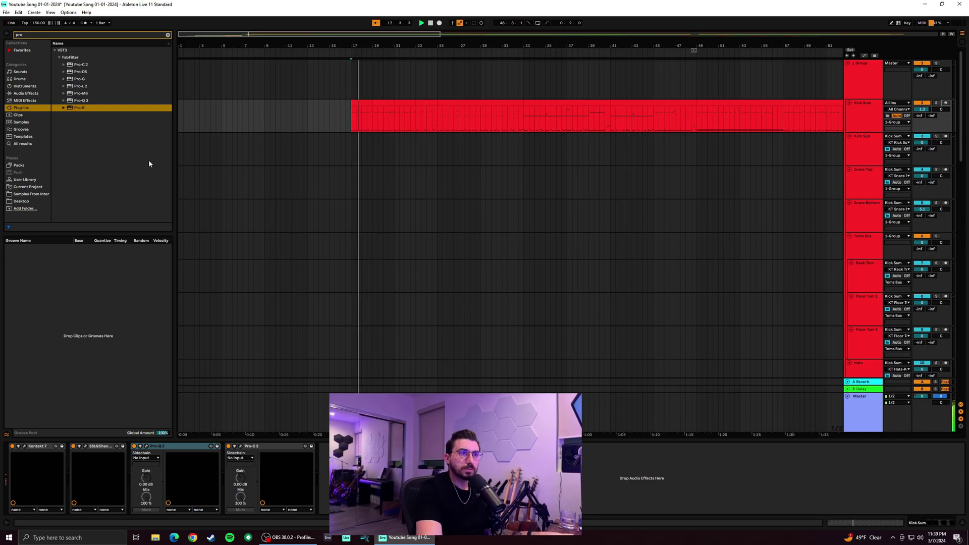
left_click(889, 116)
left_click(897, 116)
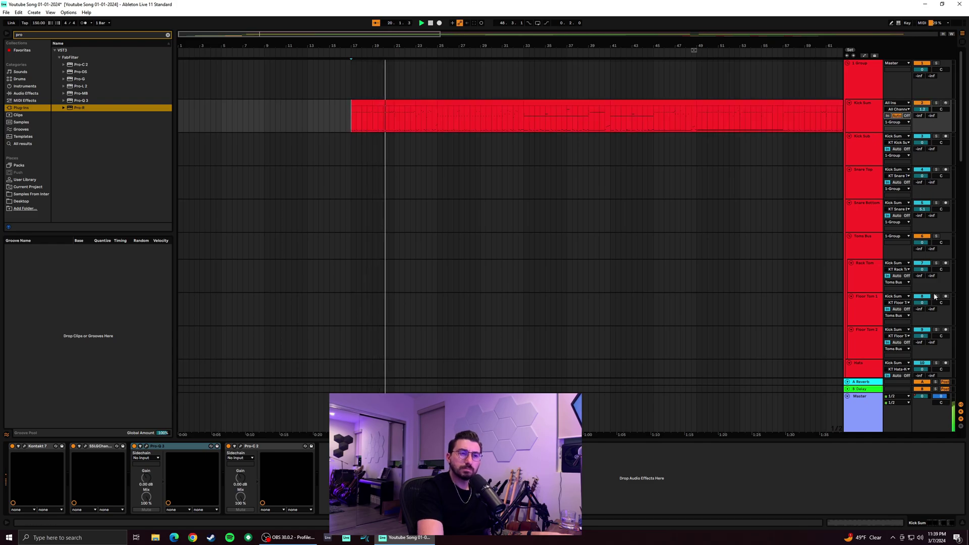
Unsolo the rack tom, floor tom 1 and floor tom 2 channels in Kick Sum's Kontakt 7 drum kit, and close the plug-in
scroll(808, 144, "down", 2)
scroll(808, 144, "up", 1)
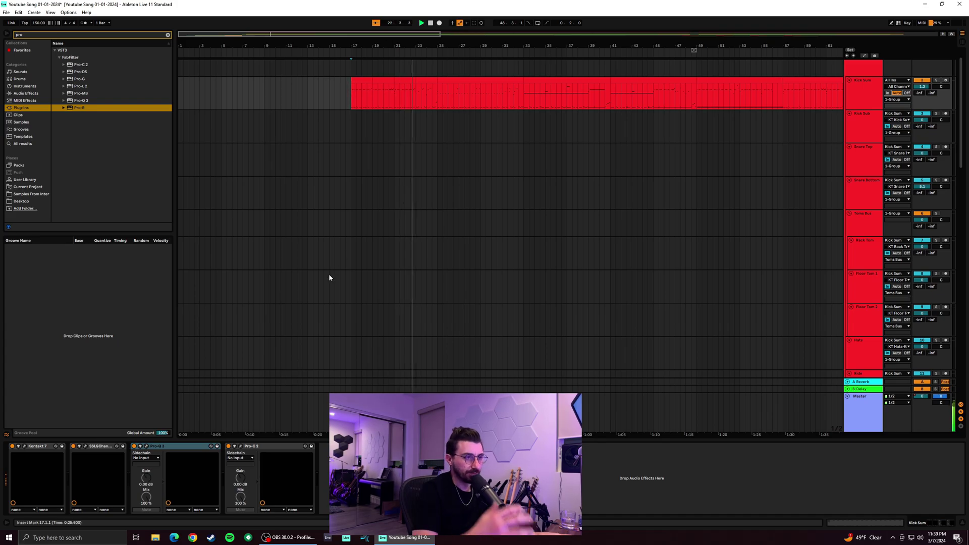
left_click(862, 105)
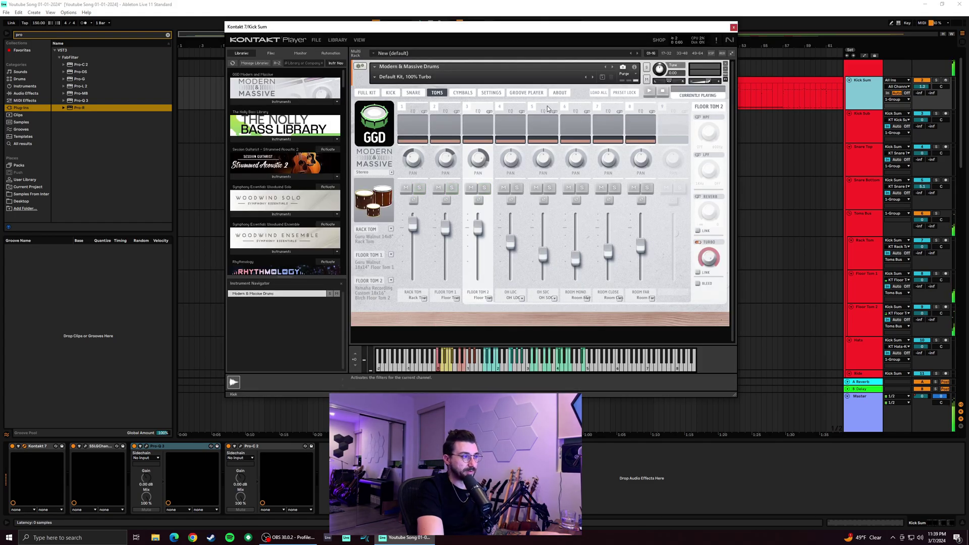
left_click(420, 190)
left_click(452, 189)
left_click(485, 189)
left_click(734, 27)
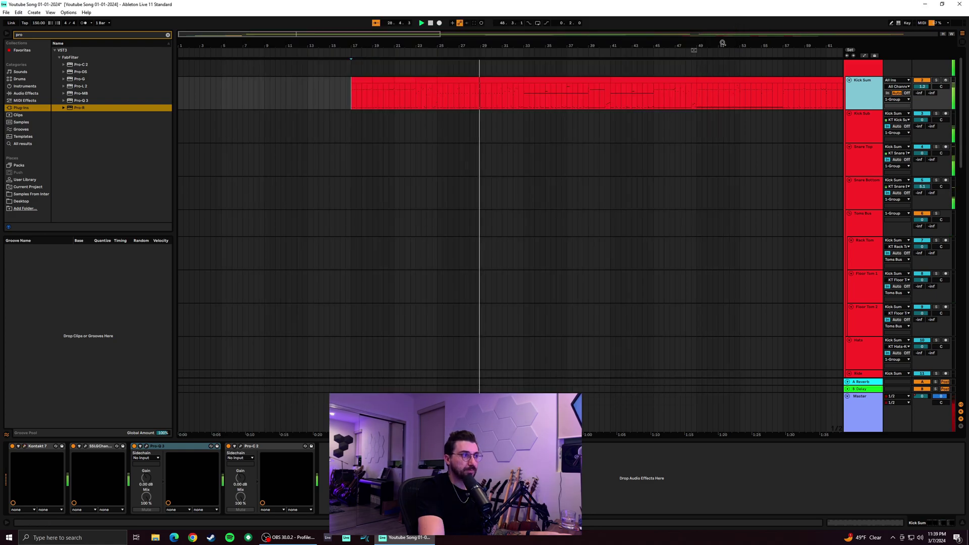
Audition the full kit from several points between about bars 24 and 30, ending on the passage around bar 24
left_click(470, 93)
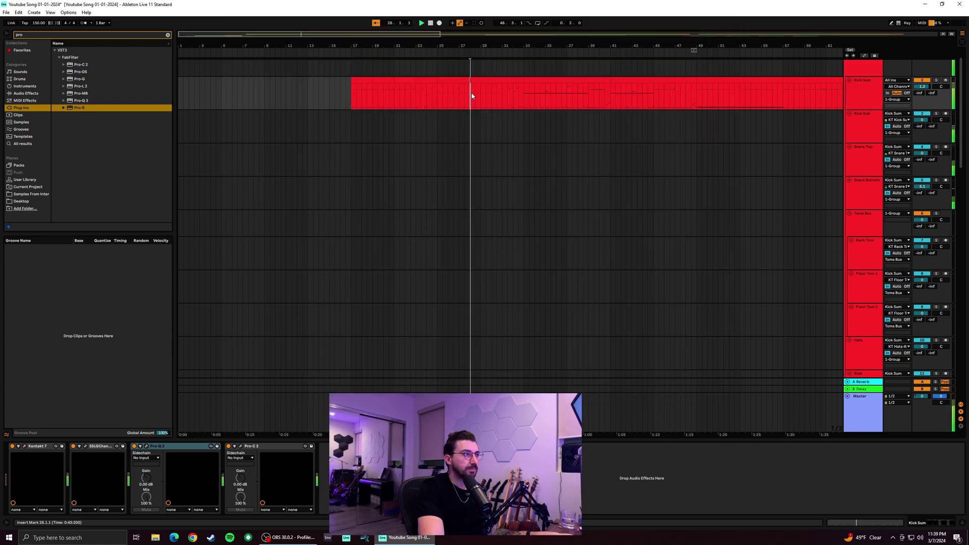
right_click(493, 106)
key("Escape")
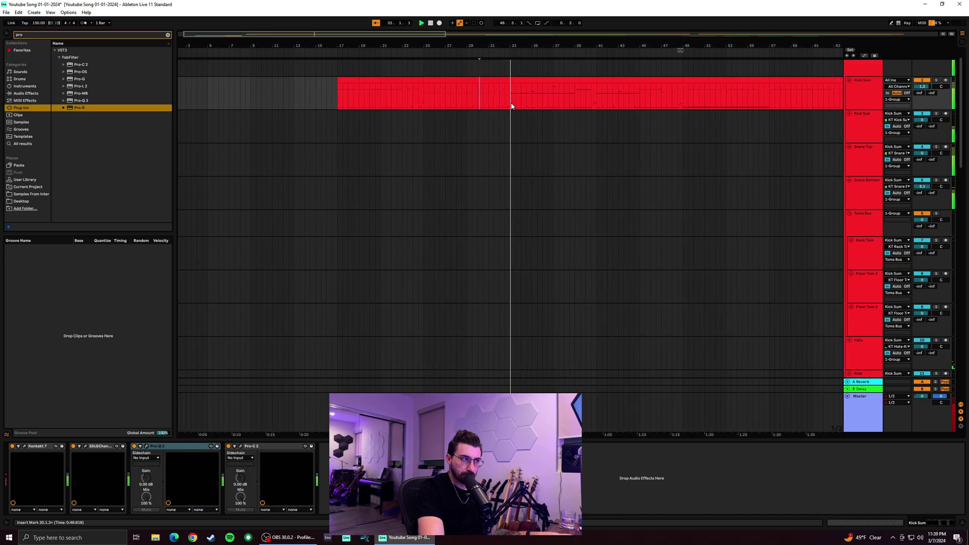
key("space")
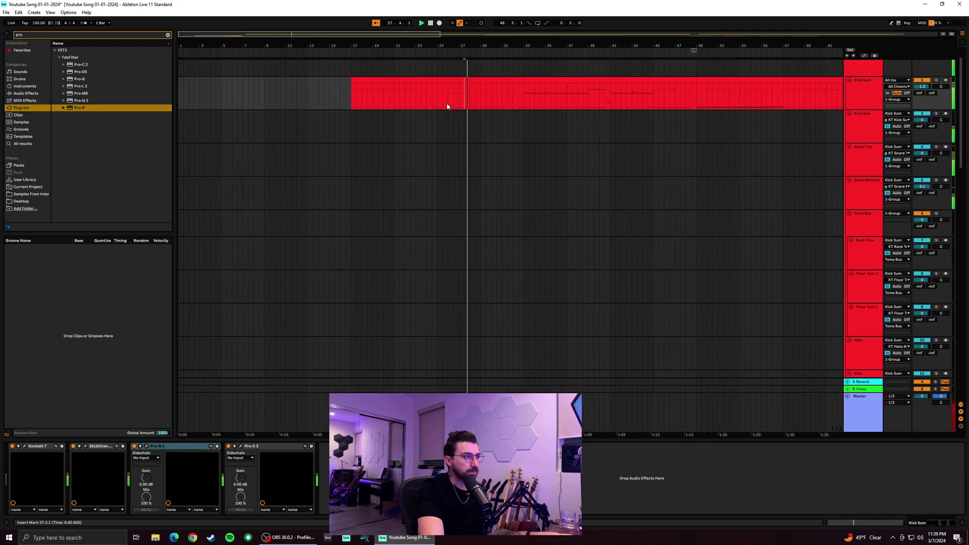
left_click(435, 104)
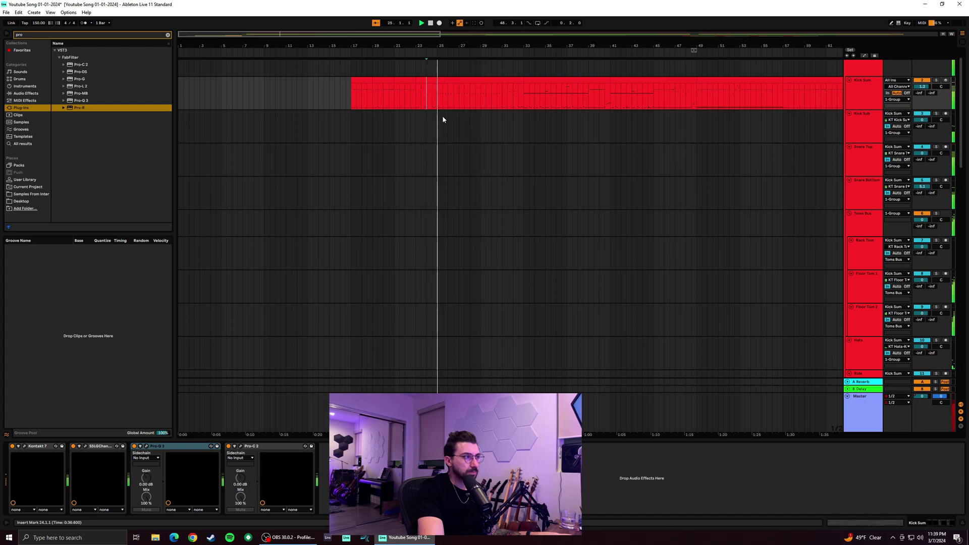
left_click(433, 107)
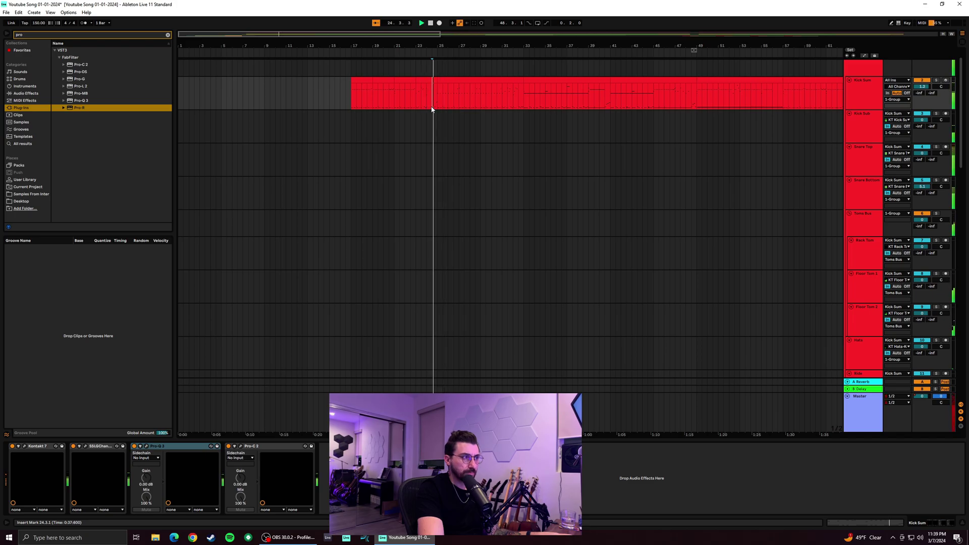
Reduce the cut near 500 Hz in the Toms Bus's Pro-Q 3 to about -3.5 dB
left_click(881, 226)
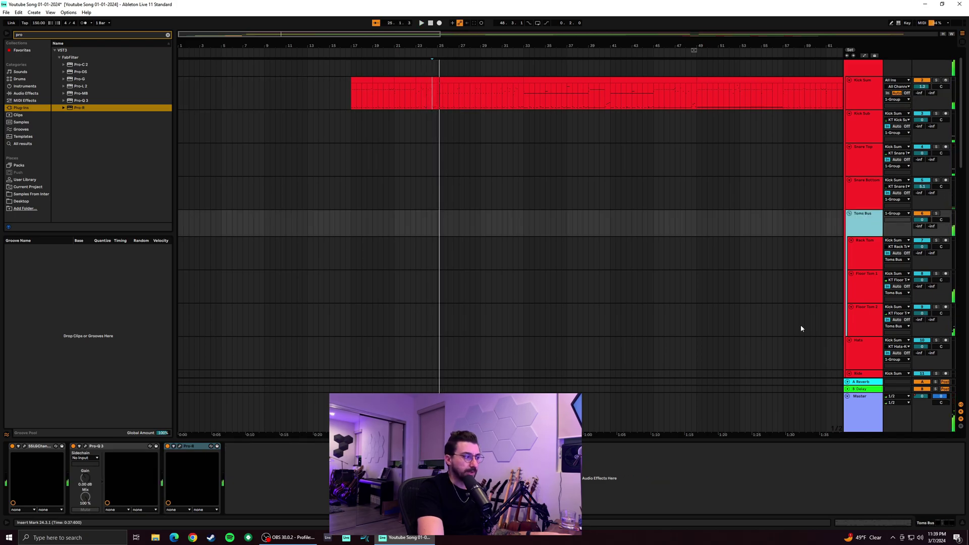
left_click(86, 446)
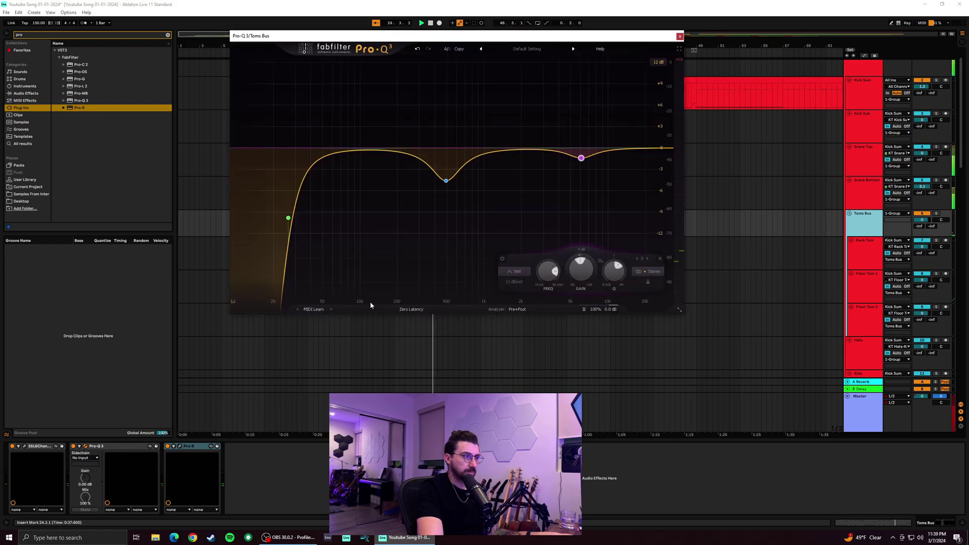
mouse_move(448, 183)
mouse_move(447, 183)
left_mouse_down()
mouse_move(446, 158)
mouse_move(447, 173)
left_mouse_up()
Open SSLGChannel on the Toms Bus and audition the bus soloed to examine its dynamics settings
left_click(24, 446)
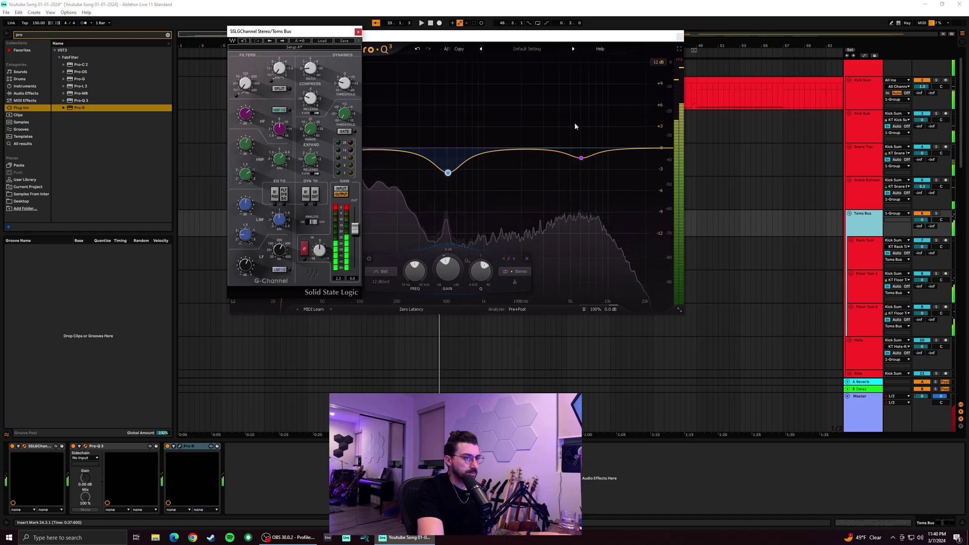
left_click(936, 213)
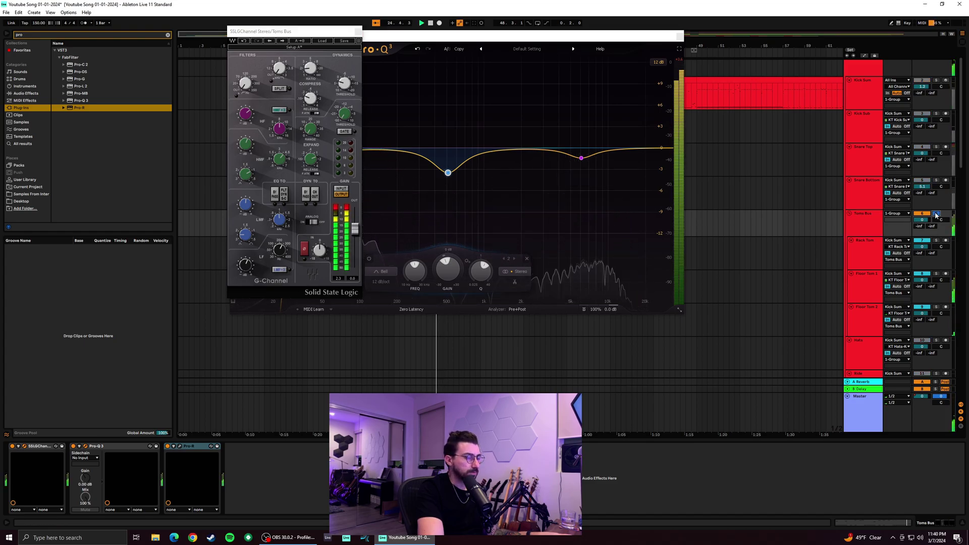
key("space")
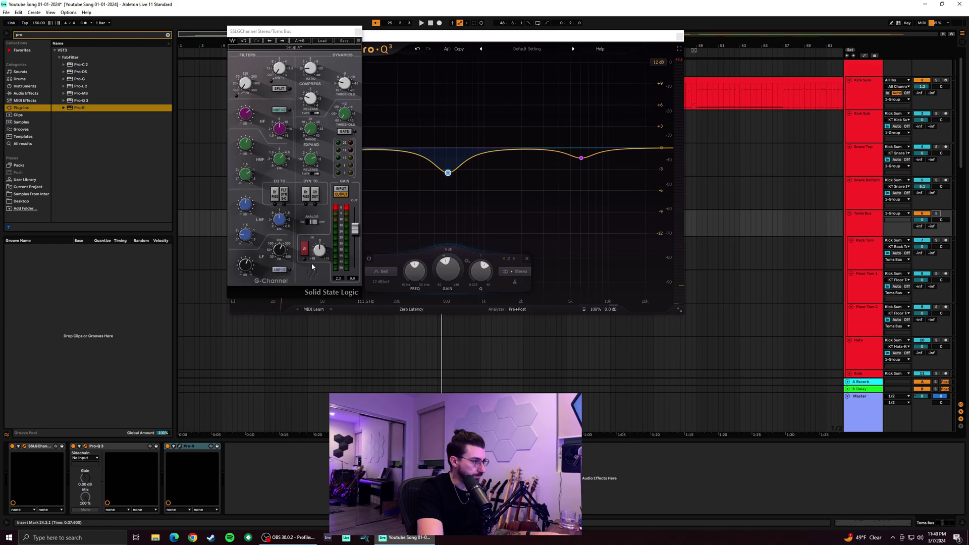
left_click(315, 163)
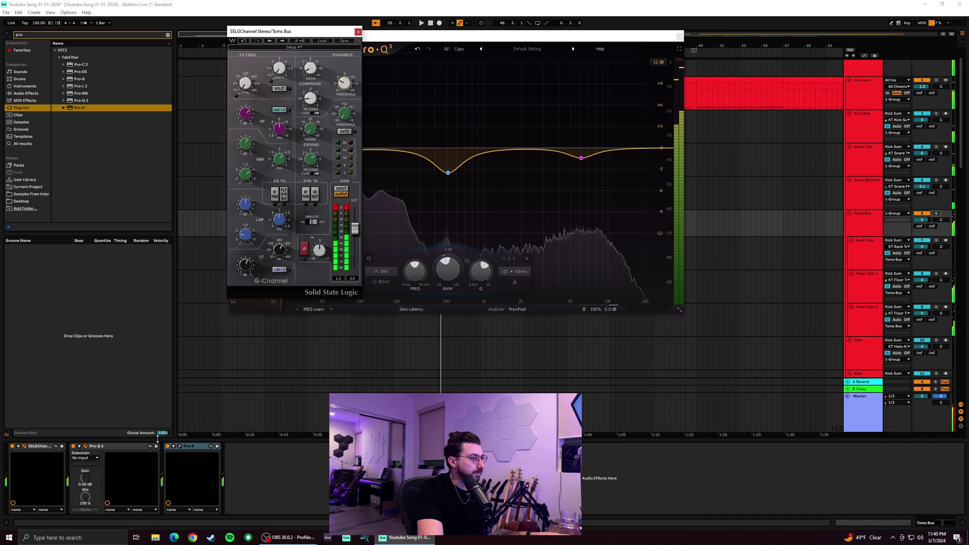
Compare the toms with Pro-Q 3 and SSLGChannel bypassed and enabled on the Toms Bus, ending with both enabled
left_click(176, 445)
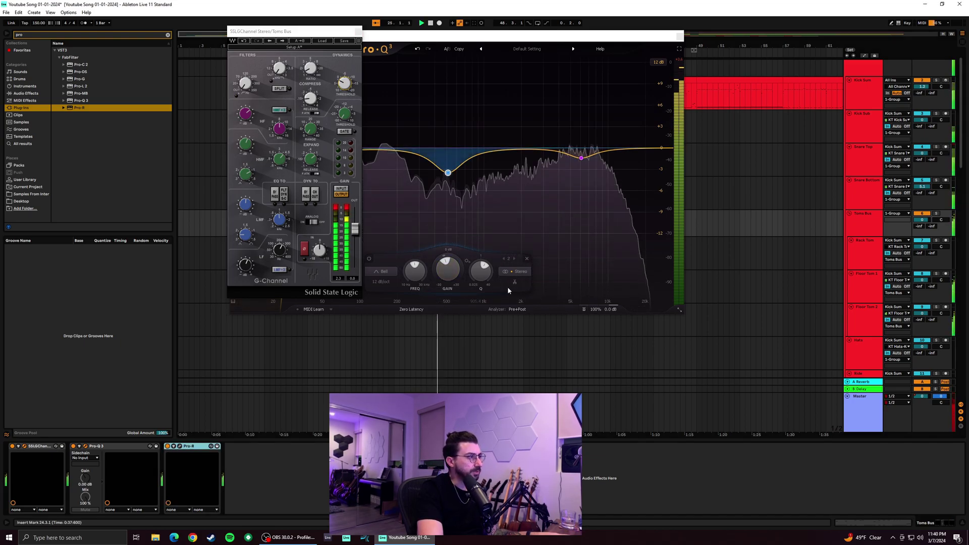
left_click(680, 37)
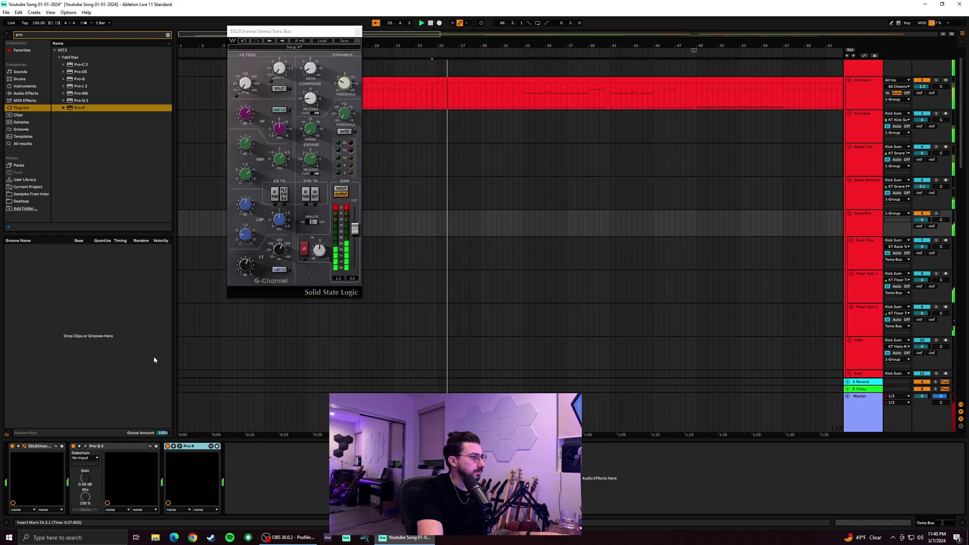
left_click(86, 447)
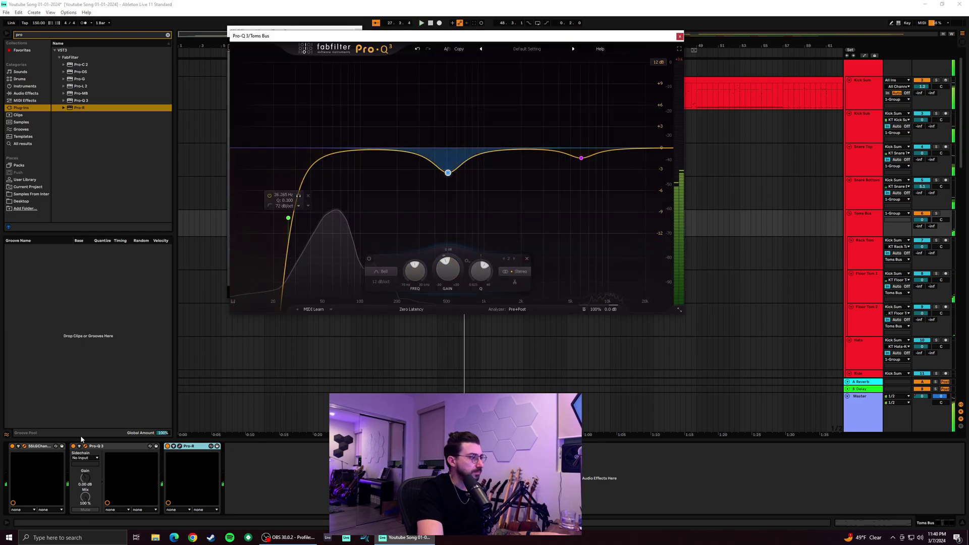
left_click(74, 447)
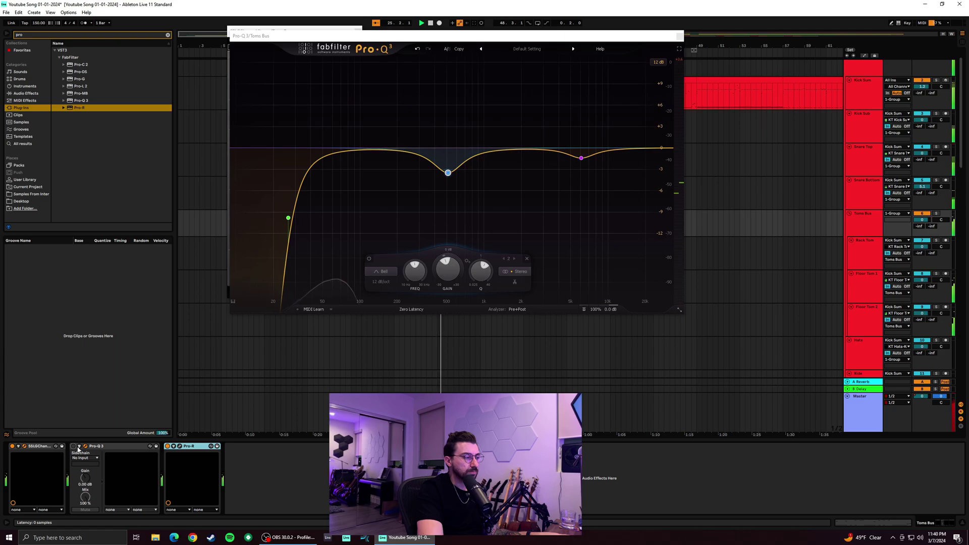
left_click(73, 446)
left_click(12, 446)
right_click(72, 446)
left_click(73, 446)
left_click(73, 446)
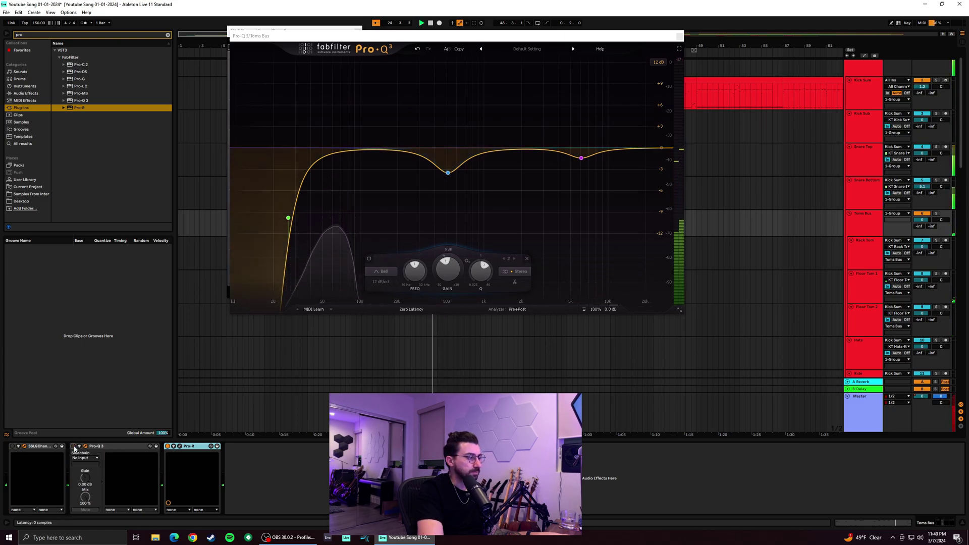
left_click(73, 446)
left_click(13, 446)
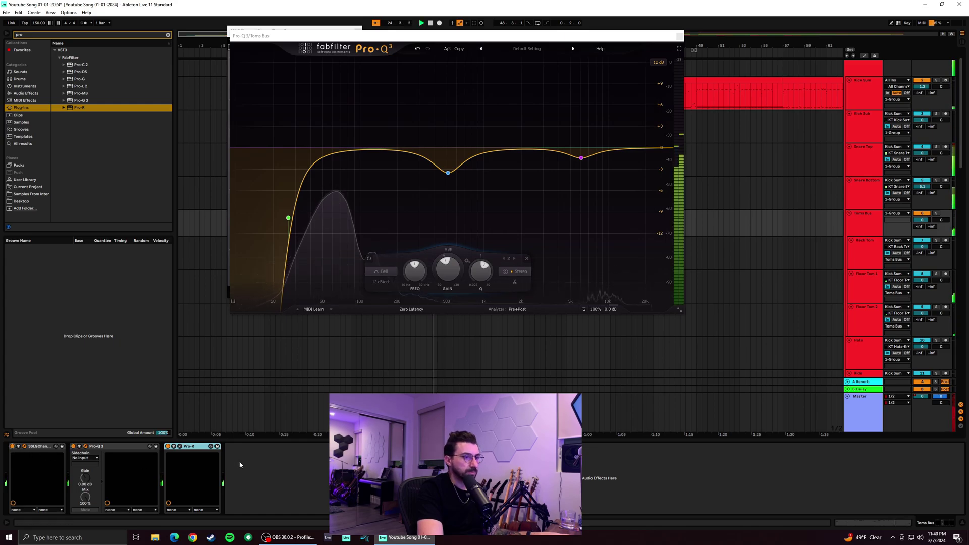
Raise the Toms Bus track volume to about 3 dB, and close the Pro-Q 3 and SSLGChannel windows
key("space")
mouse_move(926, 220)
left_mouse_down()
mouse_move(926, 200)
mouse_move(926, 233)
left_mouse_up()
key("space")
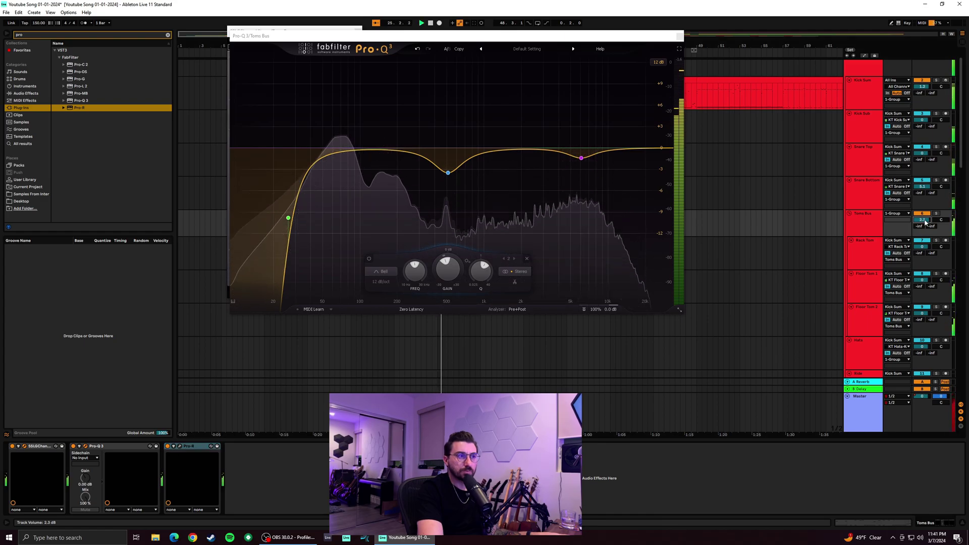
left_click(680, 36)
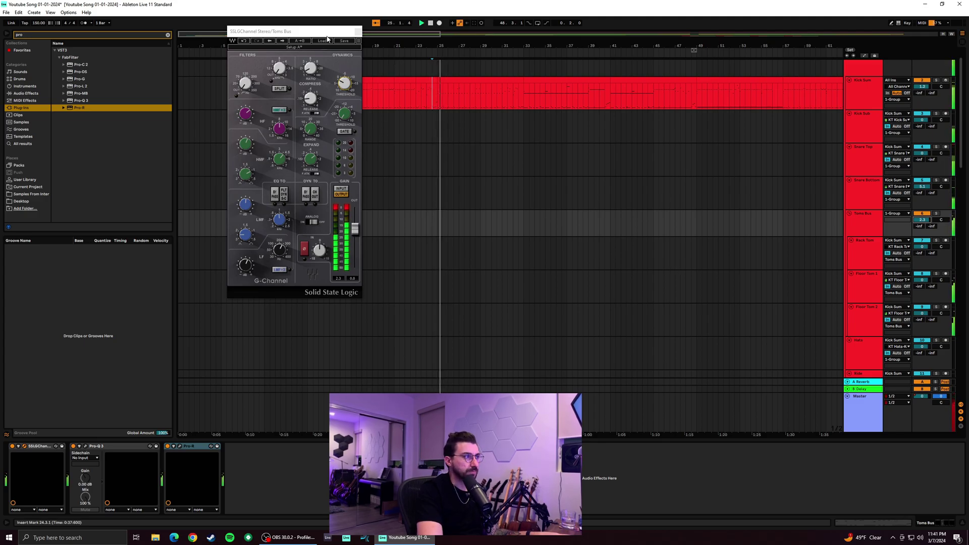
left_click(357, 33)
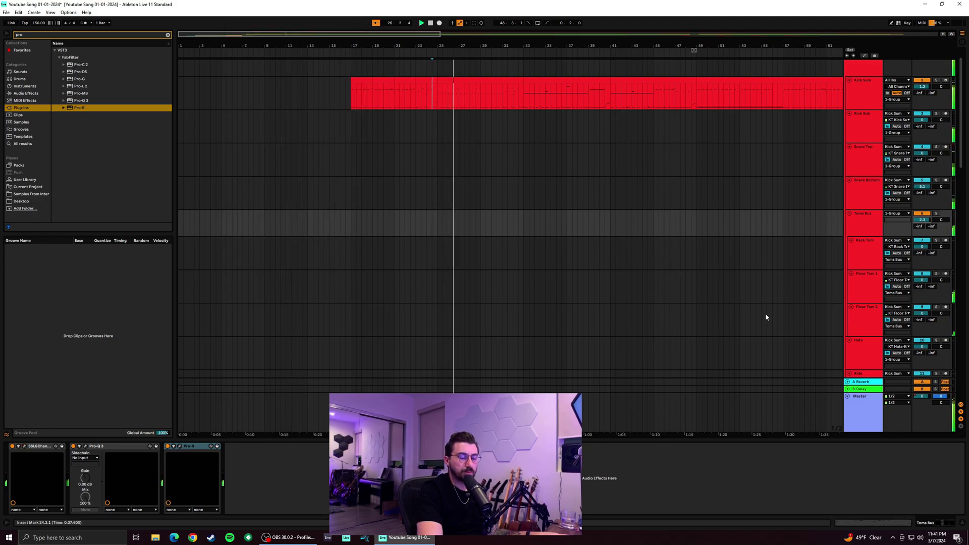
Play the mix from bar 17 and look through the drum tracks from the kick down to the overheads and room mics
left_click(352, 103)
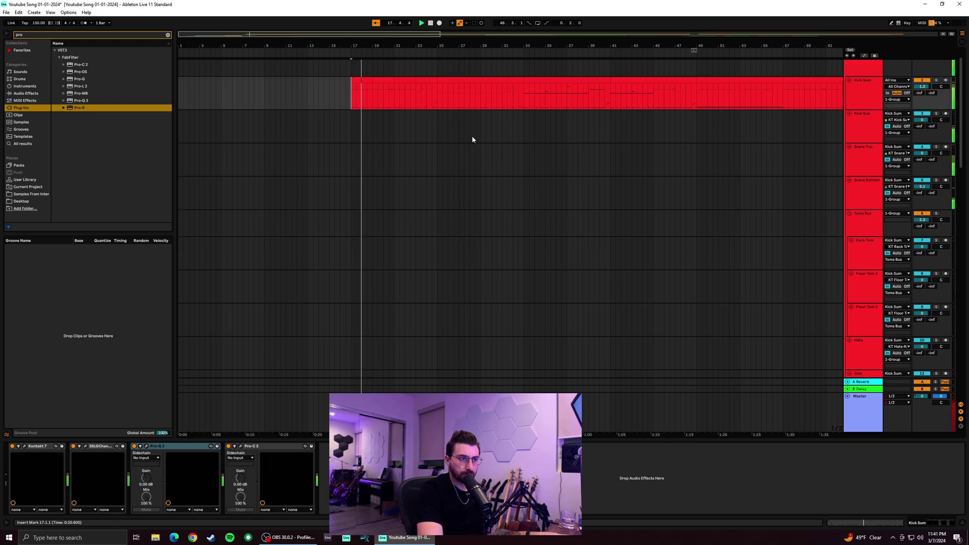
scroll(866, 259, "down", 3)
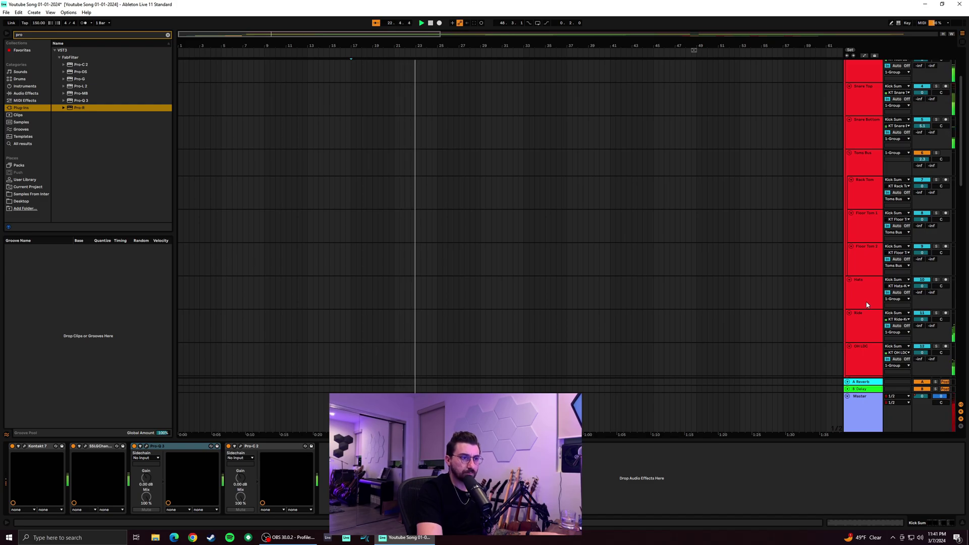
scroll(547, 131, "up", 2)
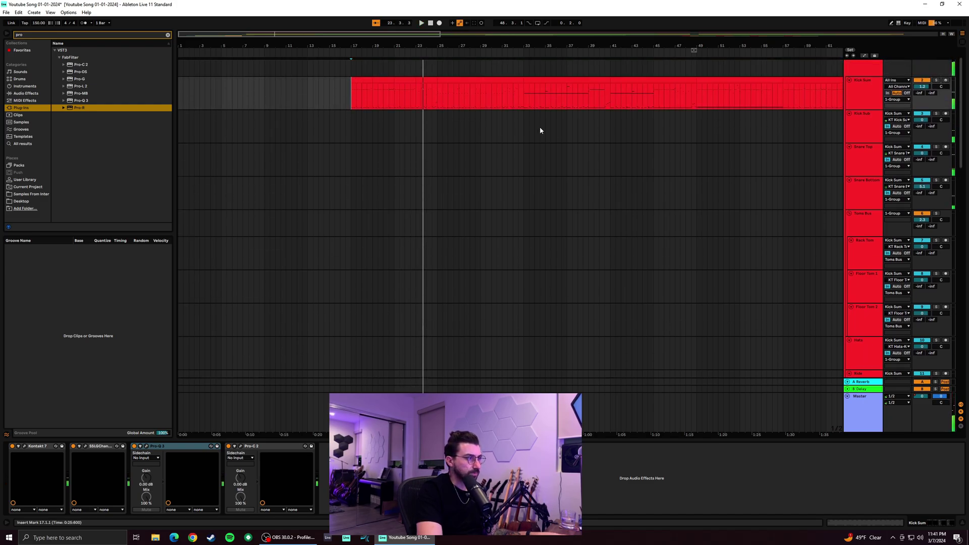
scroll(859, 315, "down", 4)
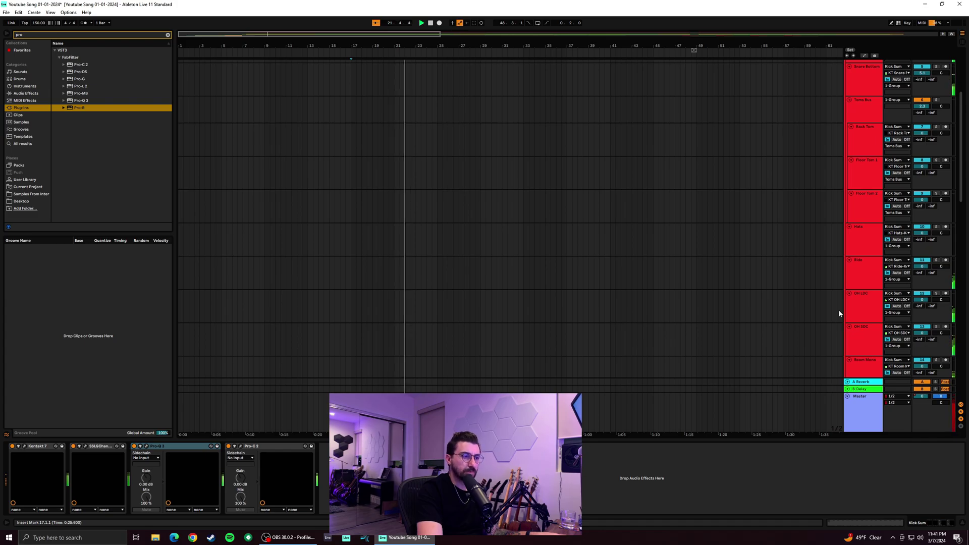
scroll(838, 307, "up", 5)
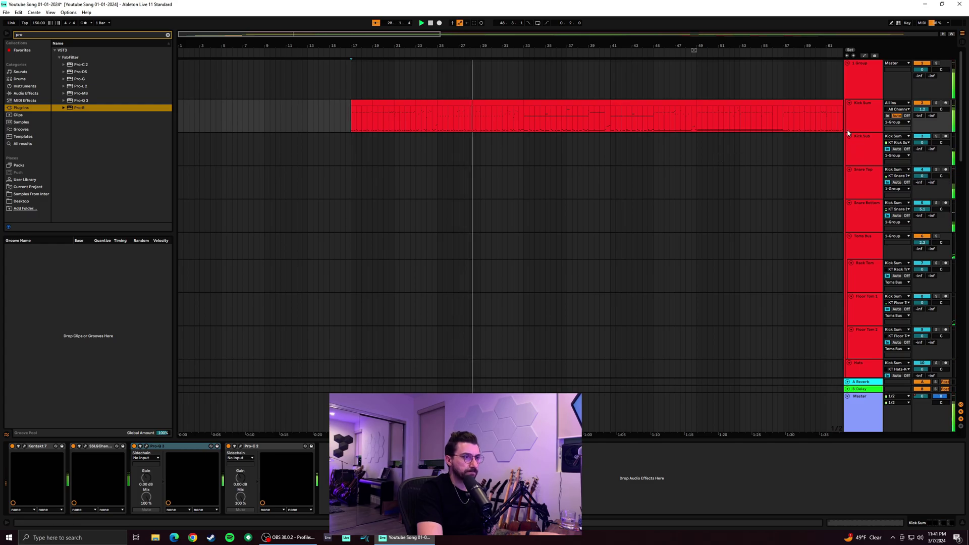
Solo the 1-Group drum group, select the Kick Sum track and replay the drums from bar 17
left_click(936, 65)
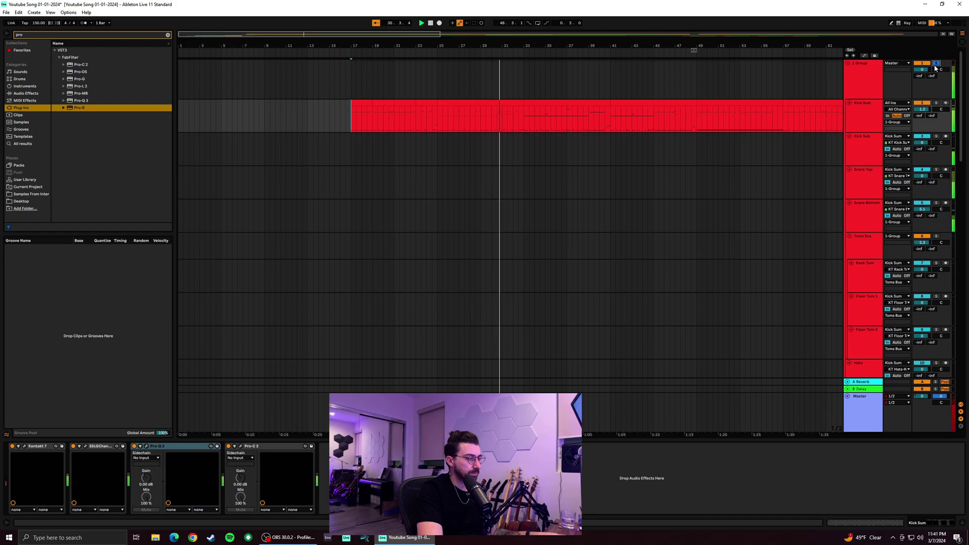
left_click(853, 157)
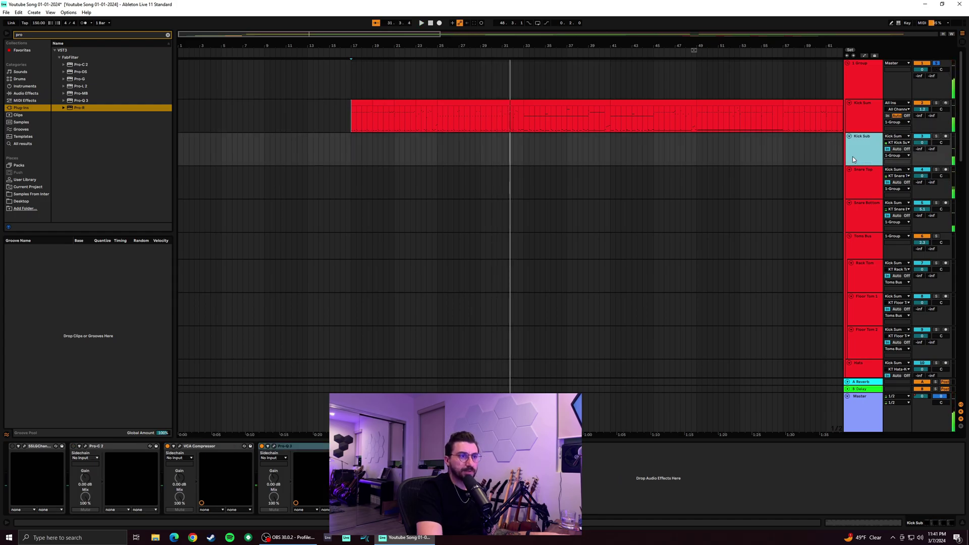
left_click(846, 115)
key("space")
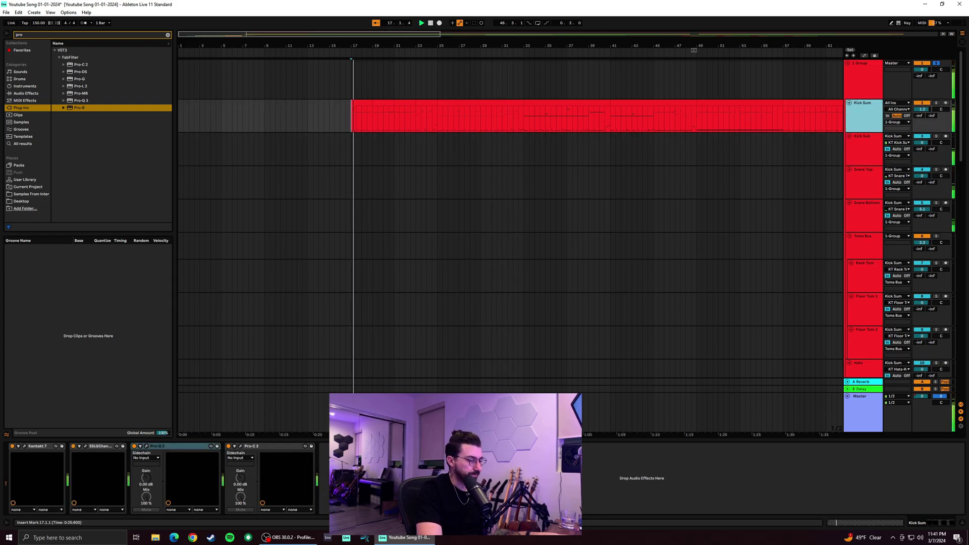
In Kick Sum's Pro-Q 3, add a 48 dB/oct high cut at about 12.8 kHz and a bell cut of about 3.7 dB near 5.8 kHz
left_click(147, 447)
left_click_drag(762, 190, 801, 220)
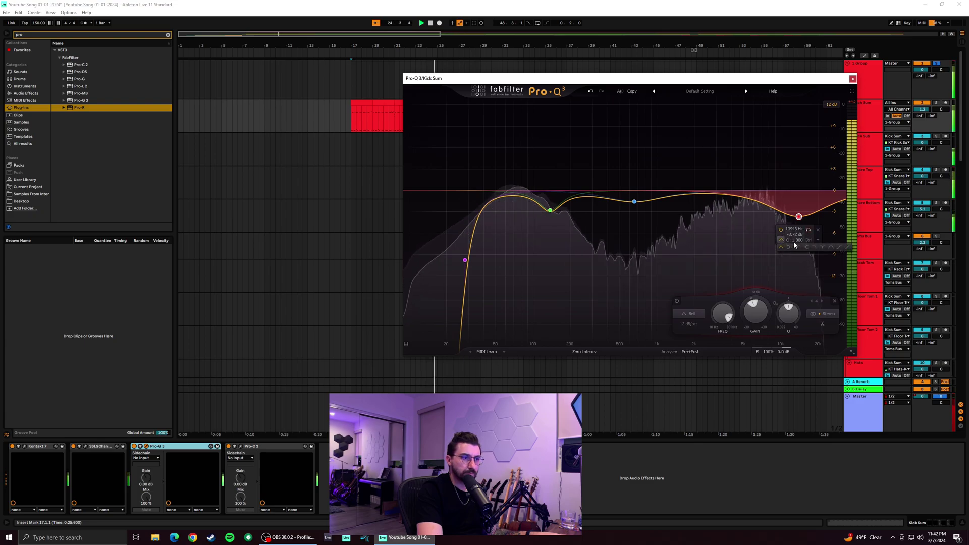
left_click(807, 249)
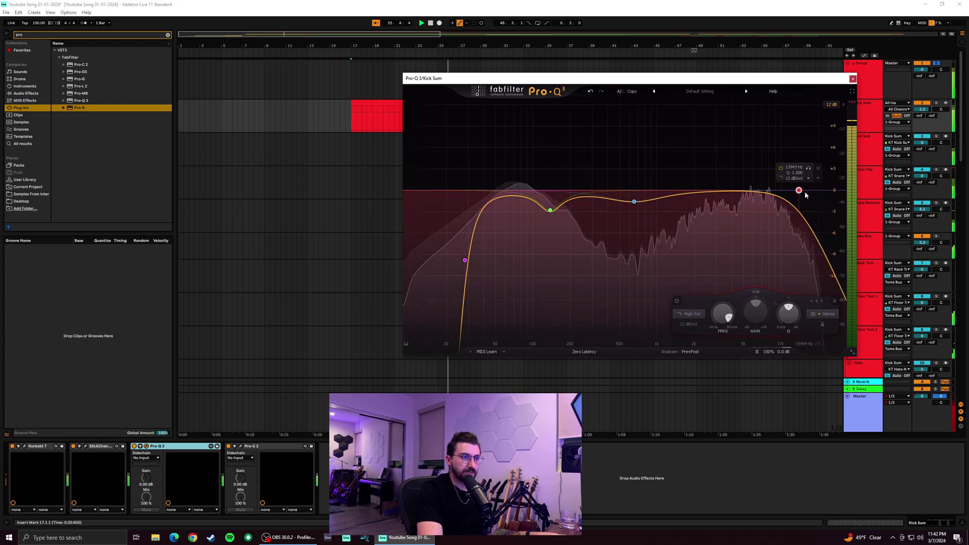
left_click(796, 179)
left_click(807, 237)
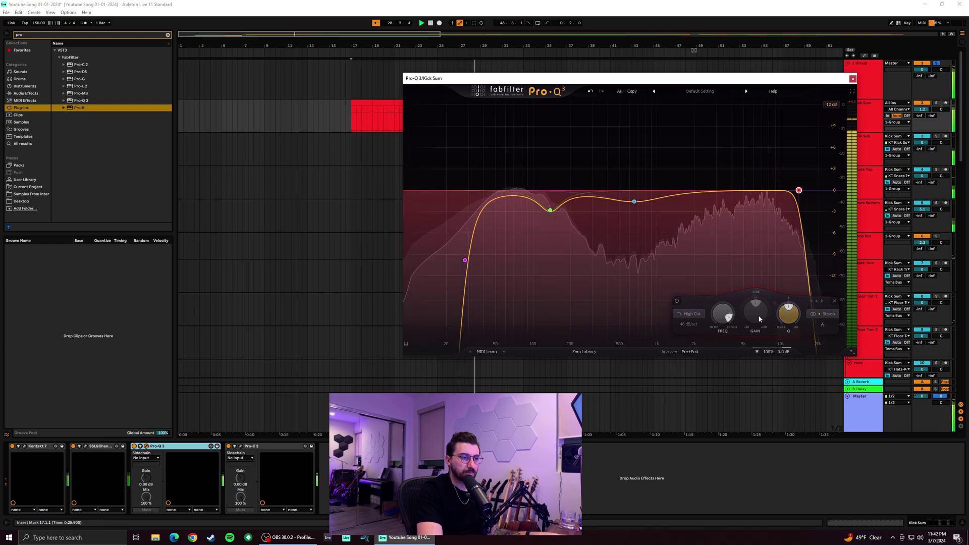
mouse_move(799, 191)
left_mouse_down()
mouse_move(761, 195)
mouse_move(839, 197)
mouse_move(795, 194)
left_mouse_up()
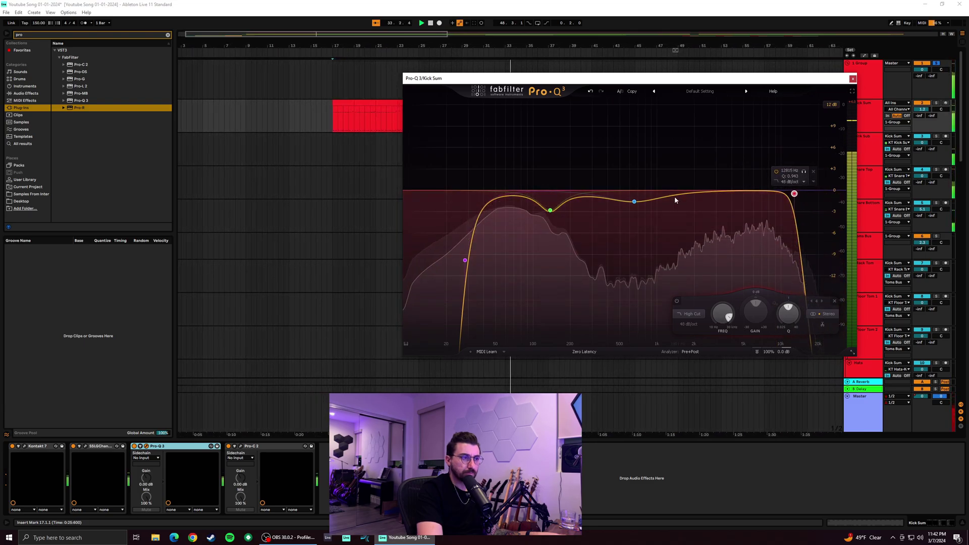
left_click_drag(717, 195, 754, 234)
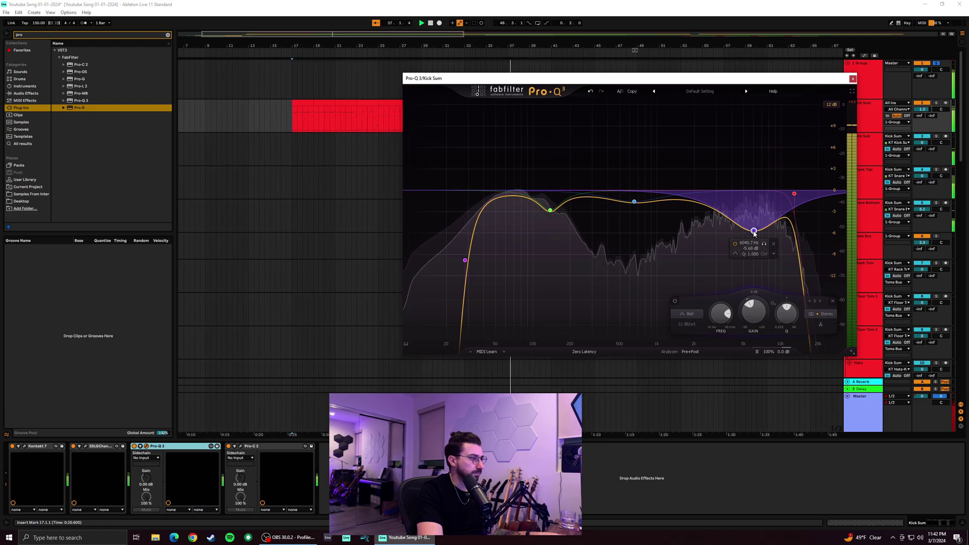
left_click_drag(754, 234, 750, 233)
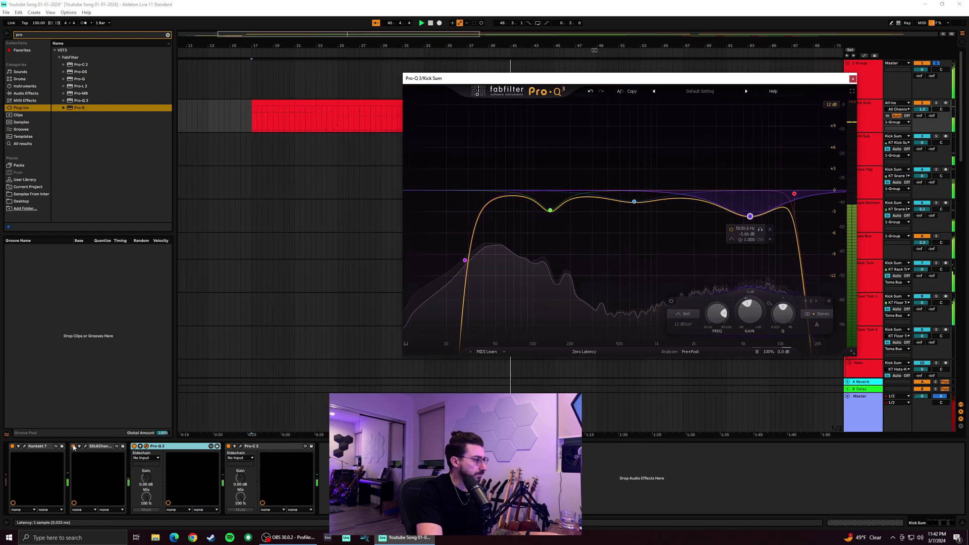
Lengthen the release in Kick Sum's Pro-C 2, and replay the mix from bar 17 with the 1-Group drum group unsoloed
left_click(243, 447)
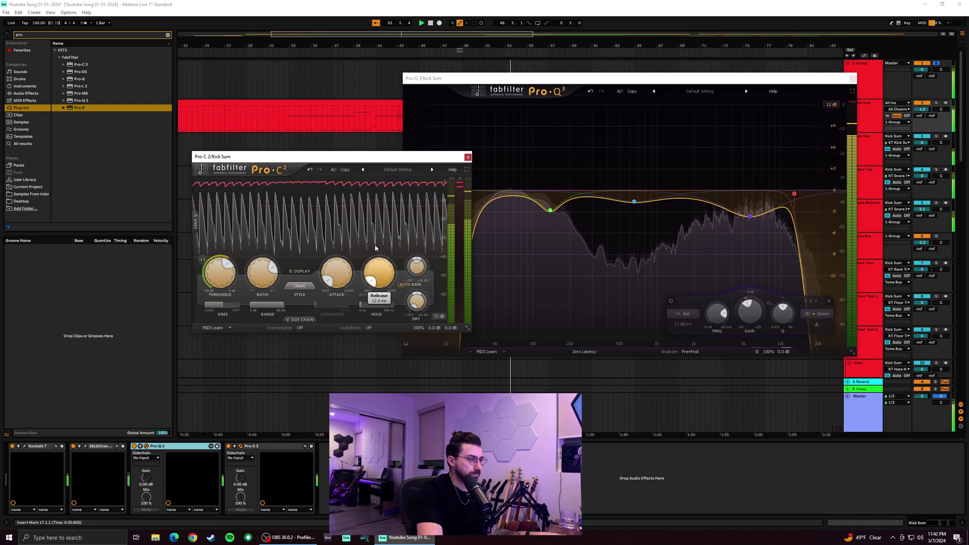
left_click_drag(376, 289, 416, 255)
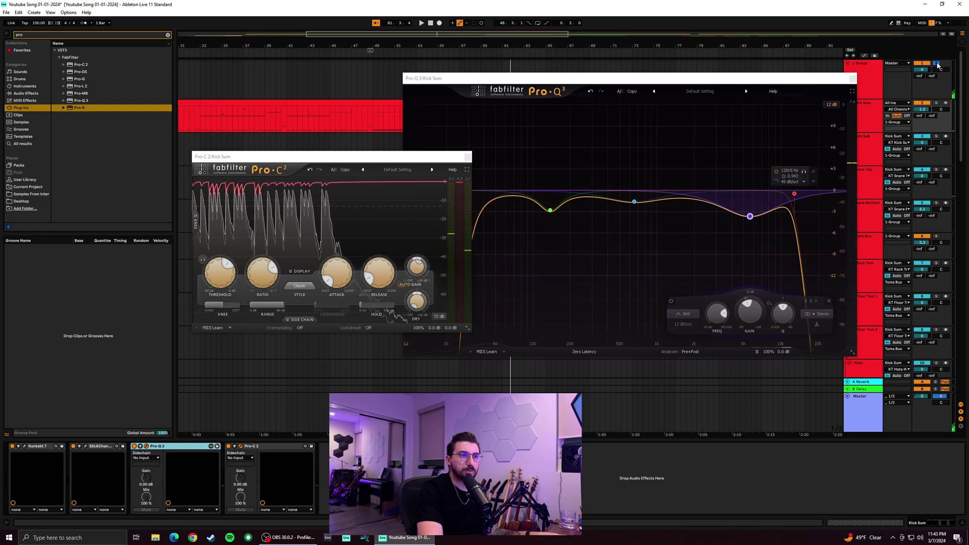
key("space")
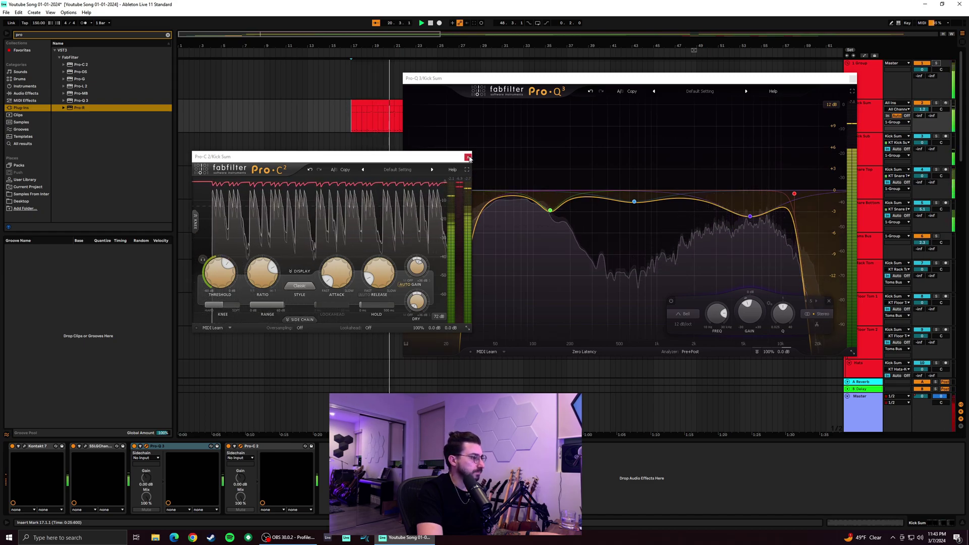
Review the SSLGChannel settings on Kick Sum during playback, and close the SSLGChannel, Pro-C 2 and Pro-Q 3 windows
left_click(86, 446)
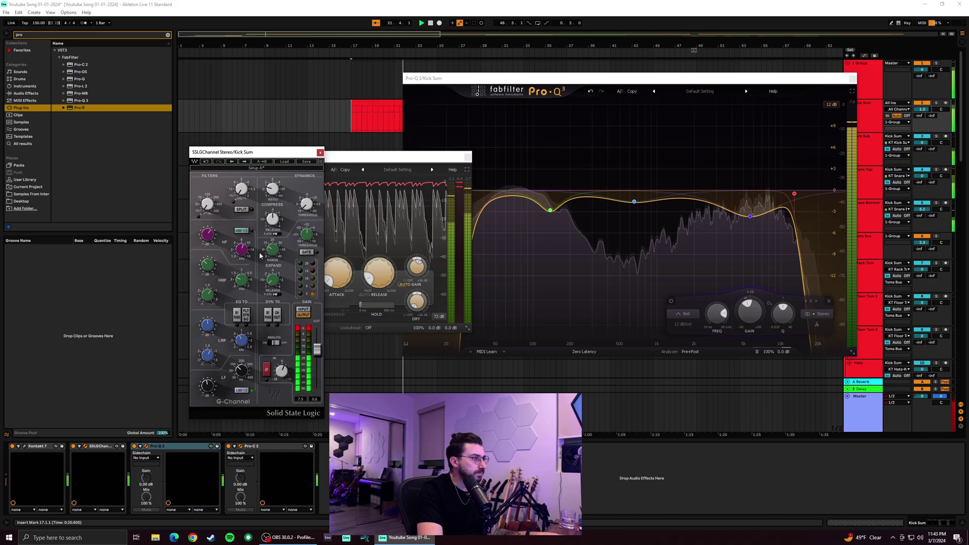
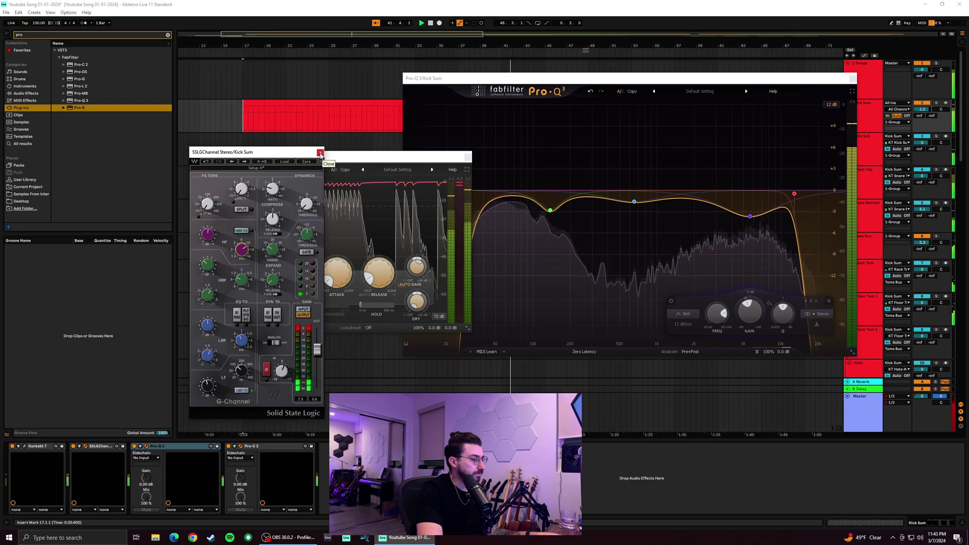
left_click(320, 153)
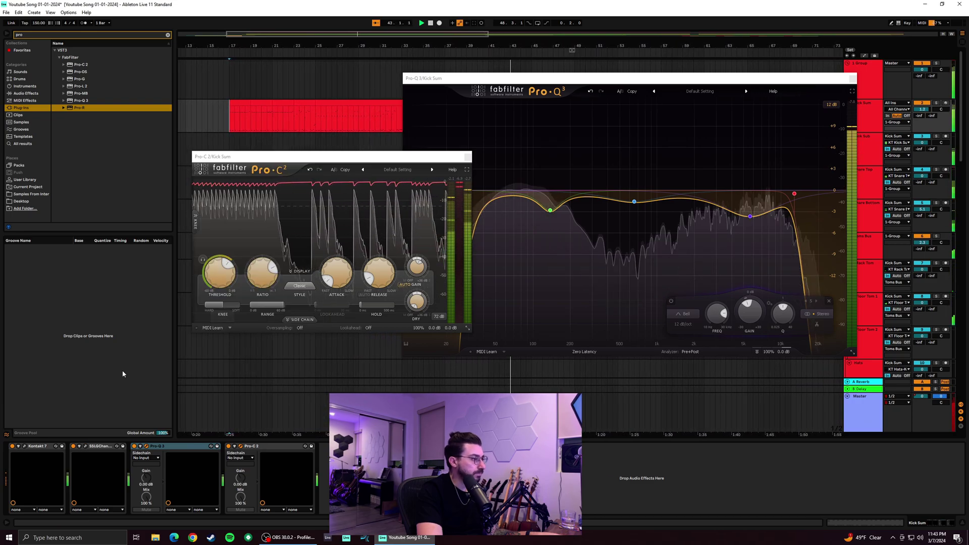
left_click(468, 157)
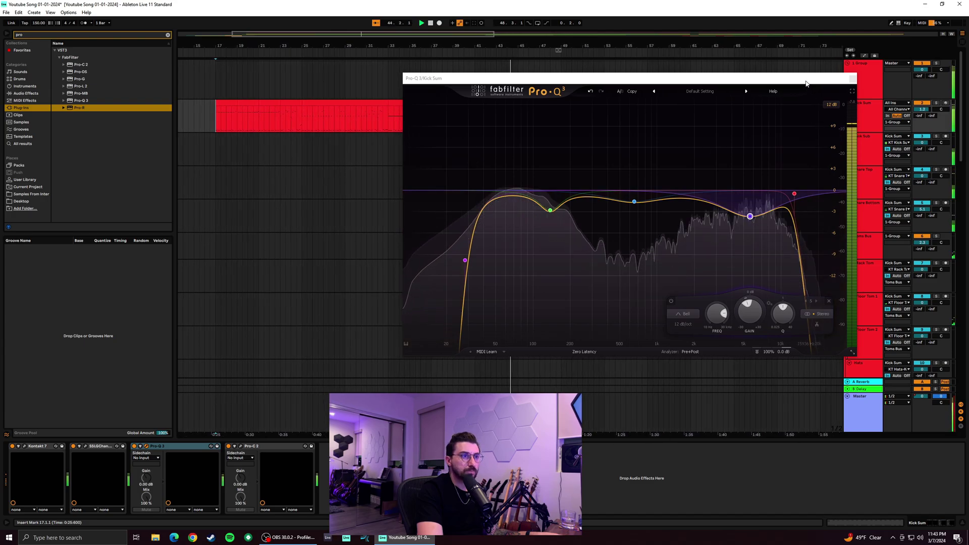
left_click_drag(806, 82, 670, 114)
left_click(716, 112)
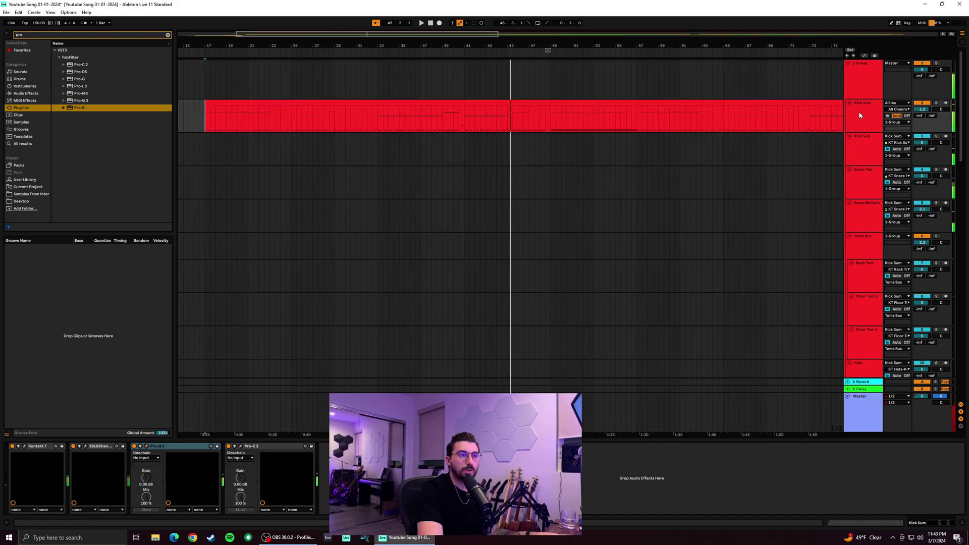
Search the plug-ins for "tape" and add Kramer Tape Stereo after Pro-C 2 on the Kick Sum track
left_click(861, 151)
left_click(864, 182)
left_click(864, 158)
left_click(868, 123)
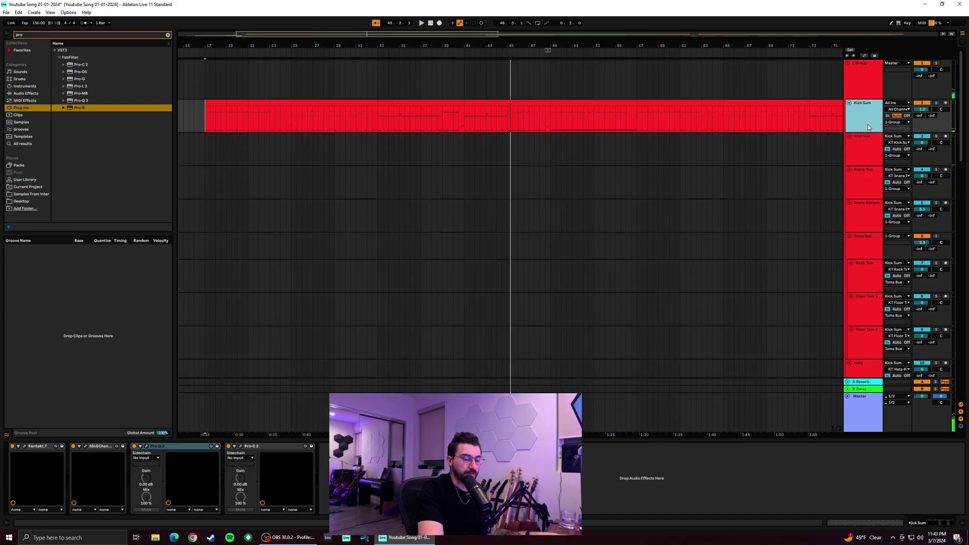
left_click(168, 36)
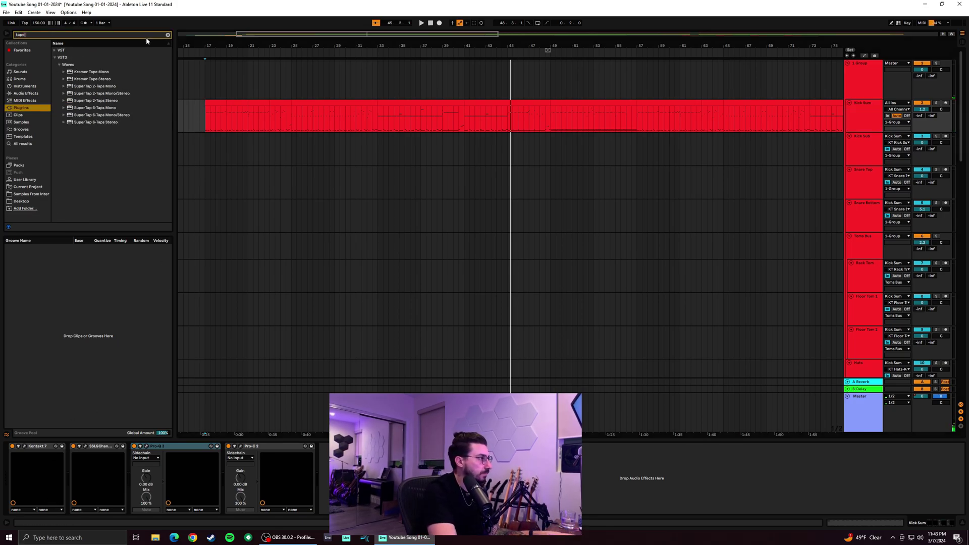
type("pe")
left_click(85, 79)
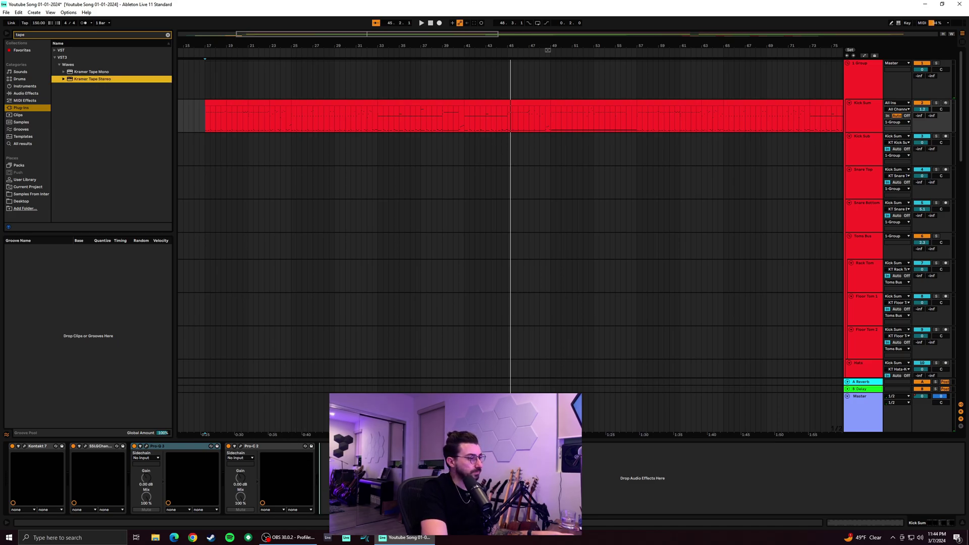
left_click_drag(333, 477, 323, 477)
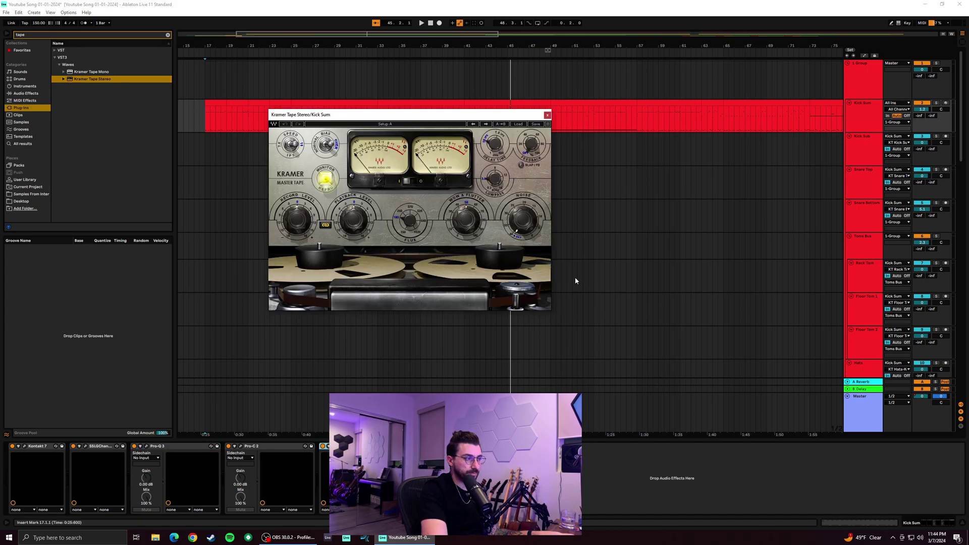
Play Kick Sum soloed from bar 17 and compare nominal with over bias, and the slower with the original tape speed, in Kramer Tape
key("space")
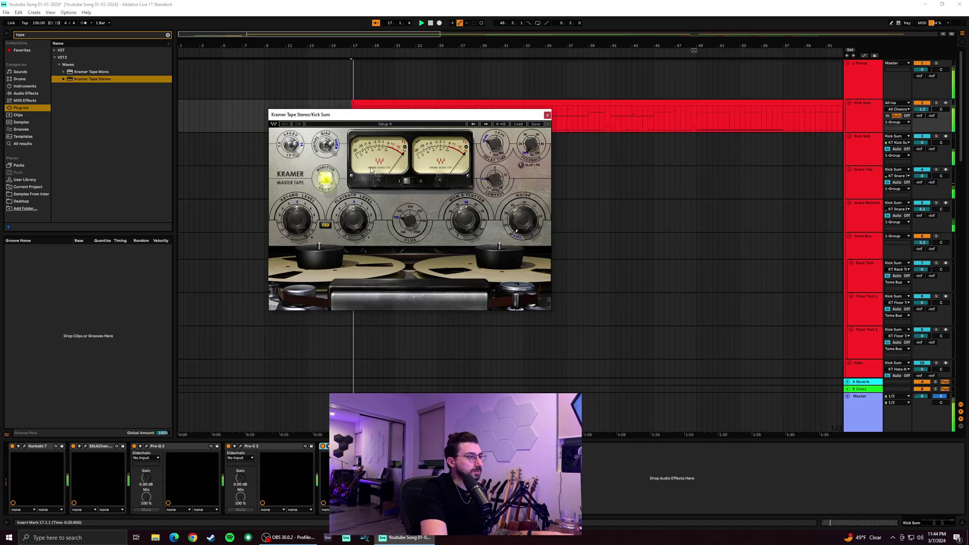
left_click(937, 103)
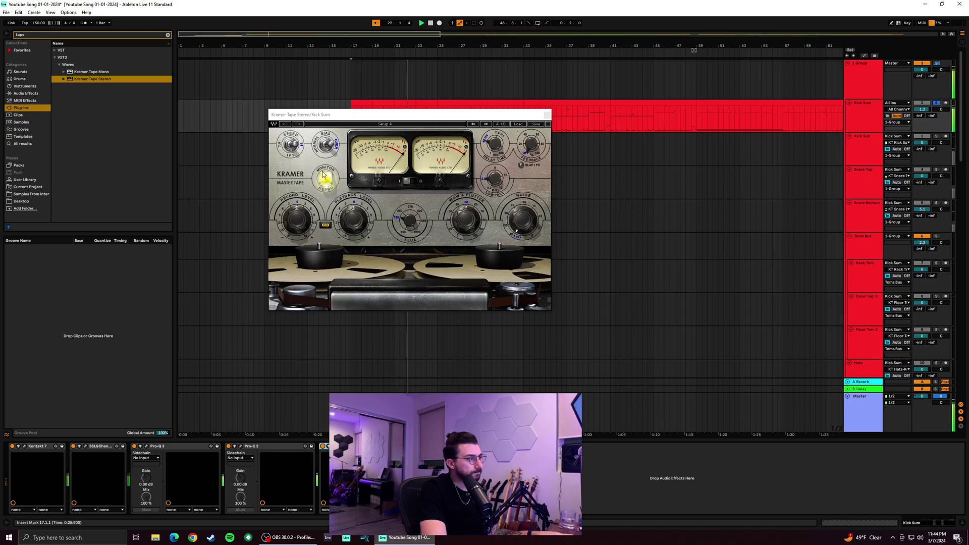
left_click(324, 146)
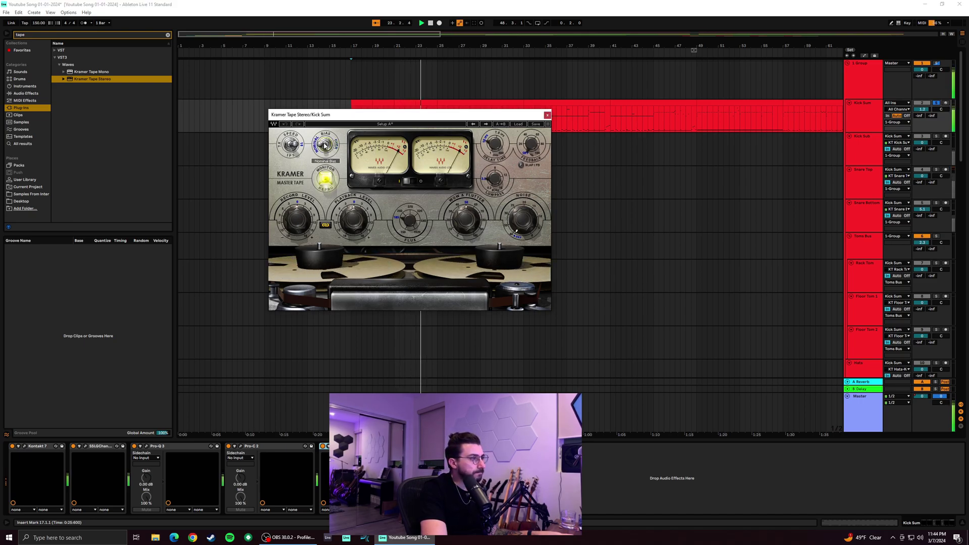
left_click(337, 145)
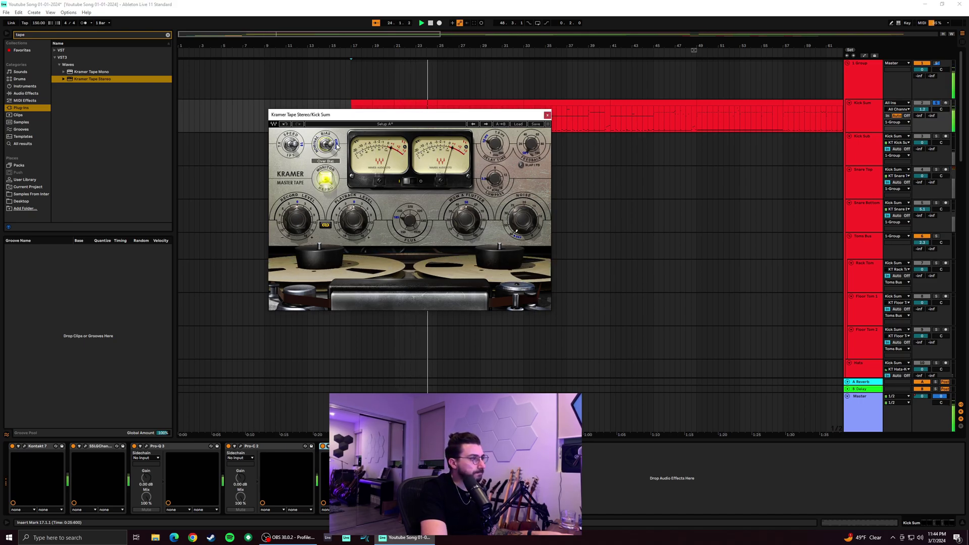
left_click(292, 149)
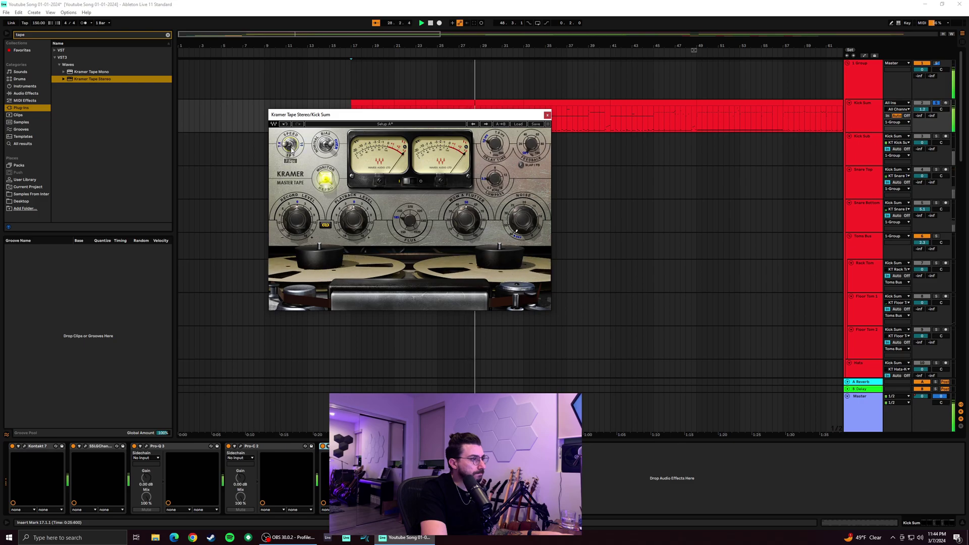
left_click(291, 149)
Adjust Kramer Tape's record level, wow and flutter, noise, lowpass and flux controls on the soloed Kick Sum
mouse_move(297, 219)
left_mouse_down()
mouse_move(296, 202)
mouse_move(297, 227)
left_mouse_up()
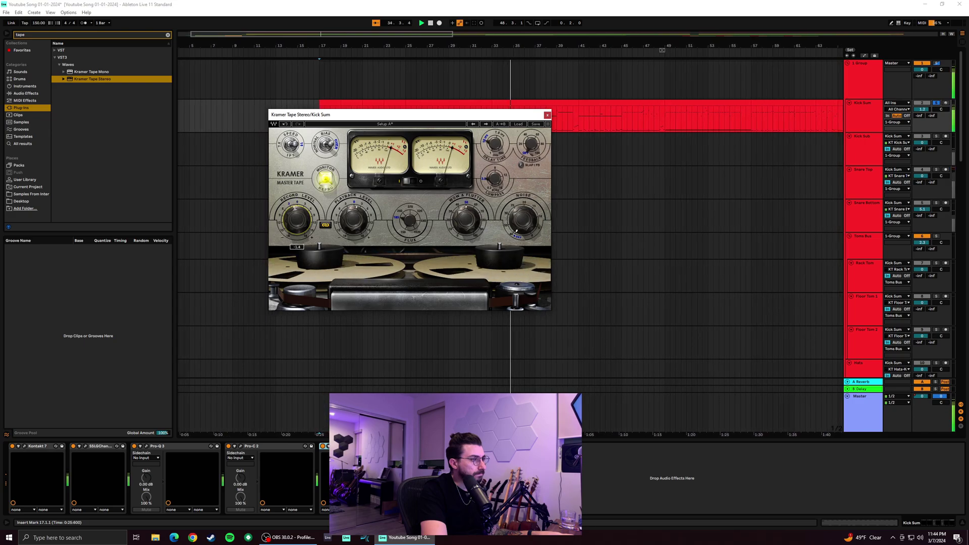
left_click_drag(465, 211, 523, 203)
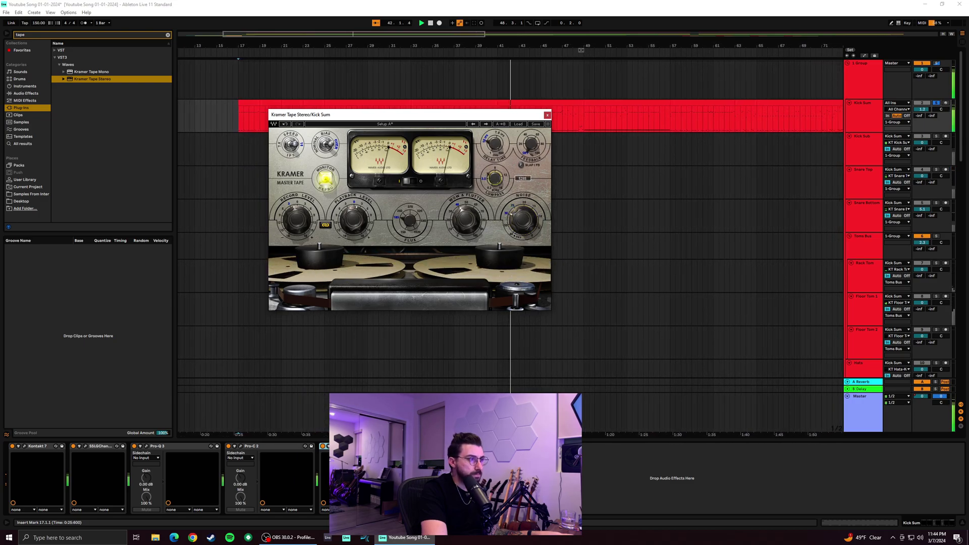
left_click_drag(496, 184, 497, 182)
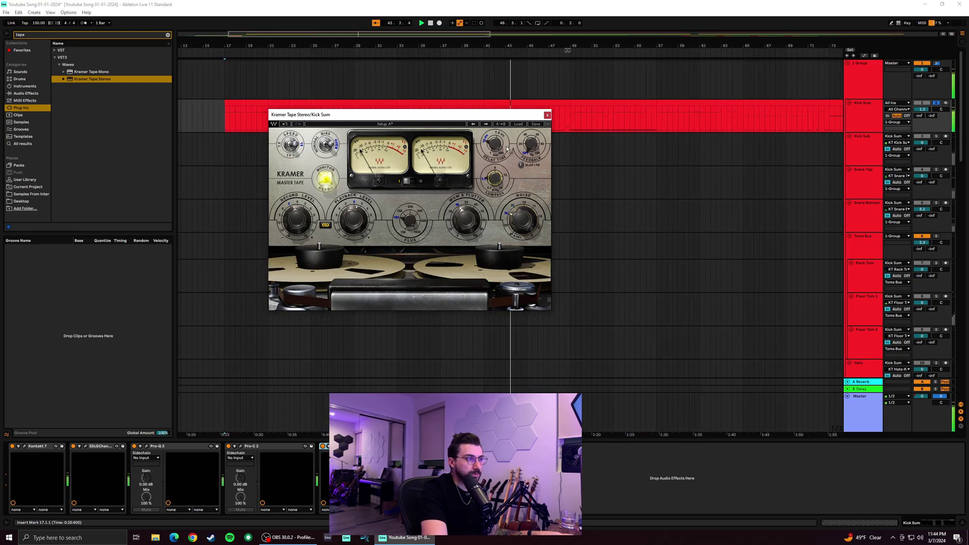
mouse_move(409, 220)
left_mouse_down()
mouse_move(410, 212)
mouse_move(410, 227)
left_mouse_up()
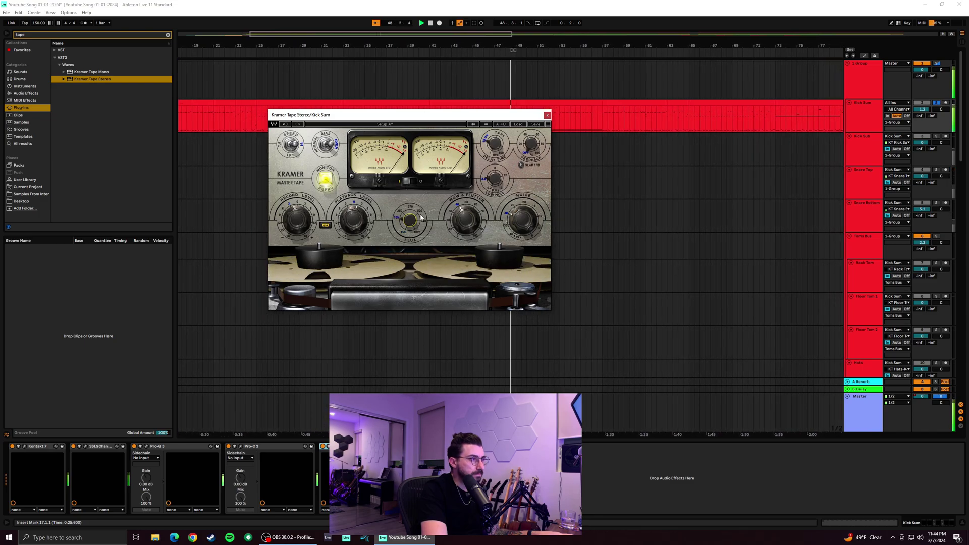
mouse_move(421, 217)
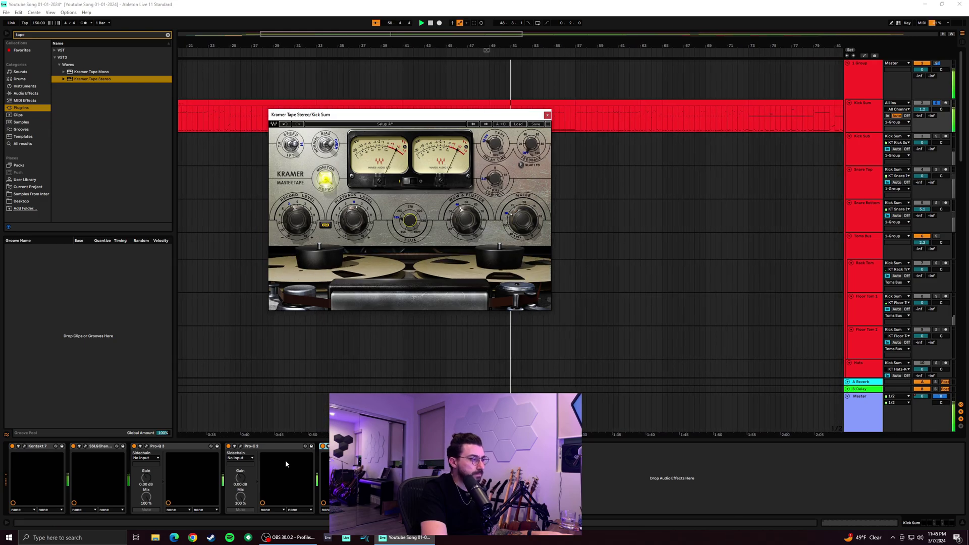
Compare Kick Sum with Kramer Tape bypassed and enabled, unsolo the track, and replay the mix from bar 17 with the plug-in window closed
left_click(325, 447)
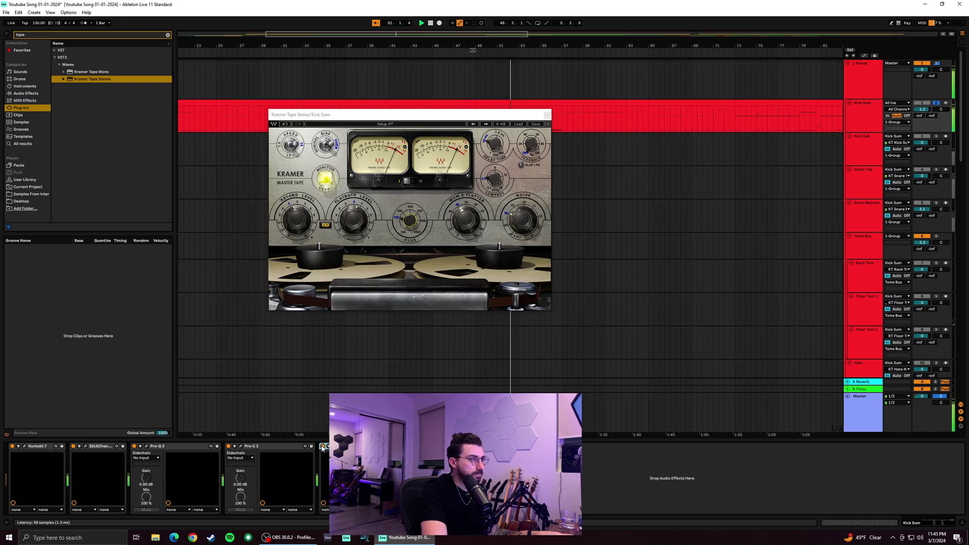
left_click(323, 446)
left_click(937, 104)
key("space")
key("space")
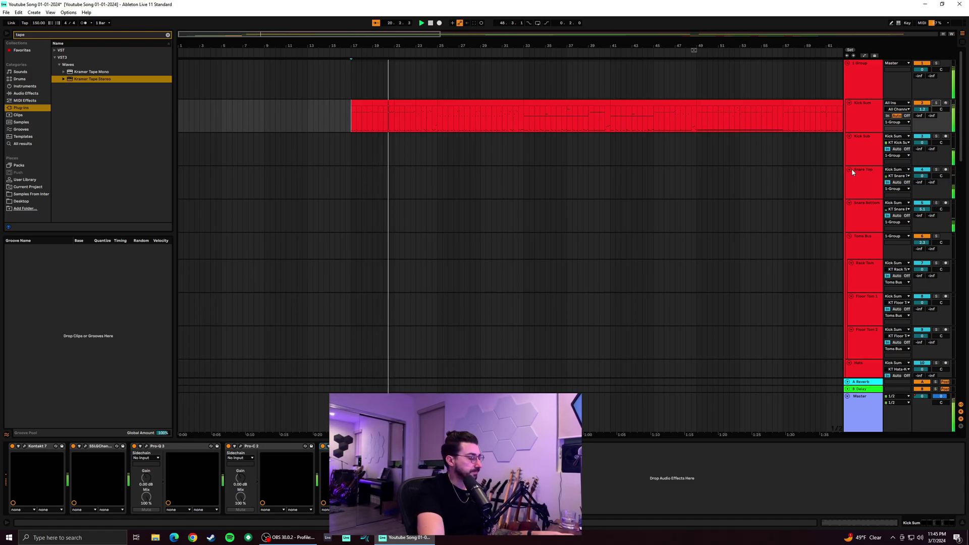
Look over the Hats and cymbal tracks, and play the mix from bars 29, 41 and 44
scroll(850, 169, "down", 3)
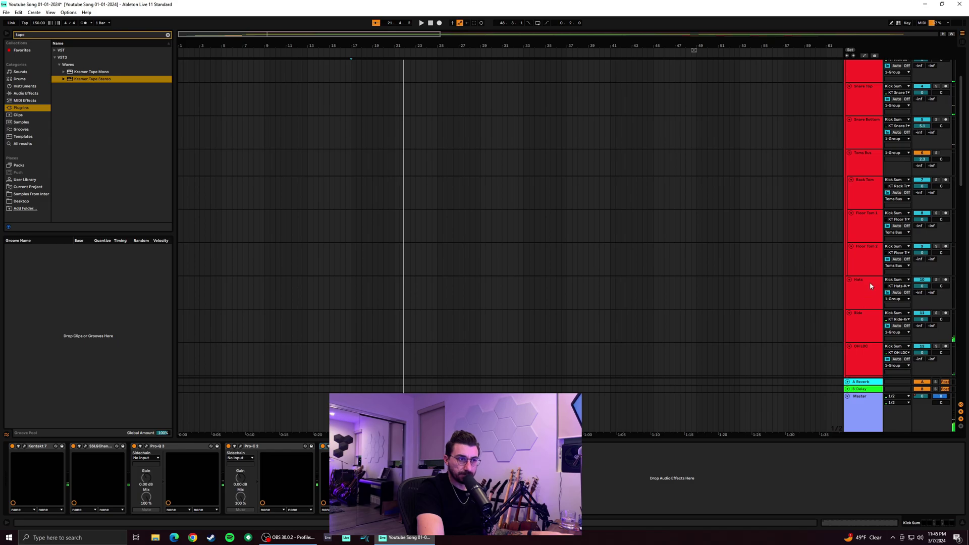
left_click(875, 295)
scroll(607, 102, "up", 3)
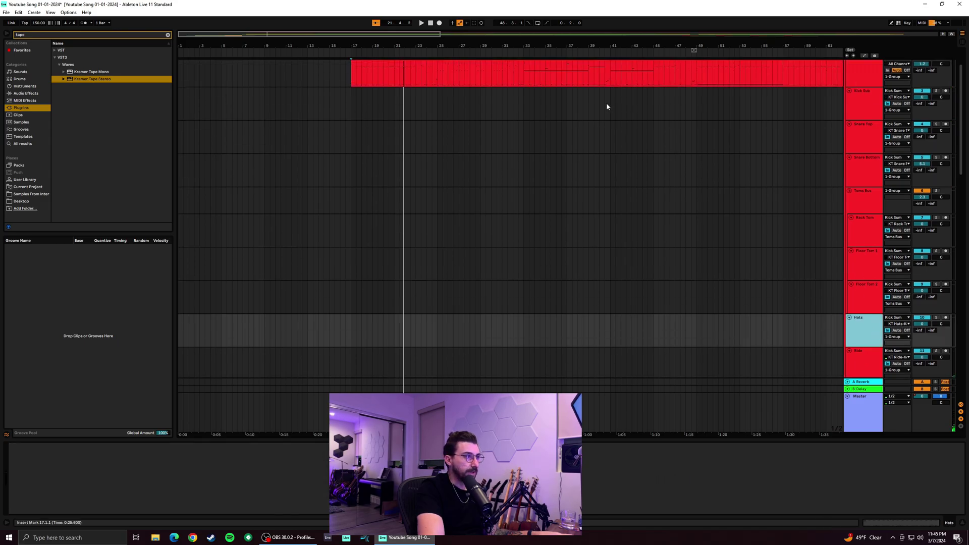
left_click(484, 124)
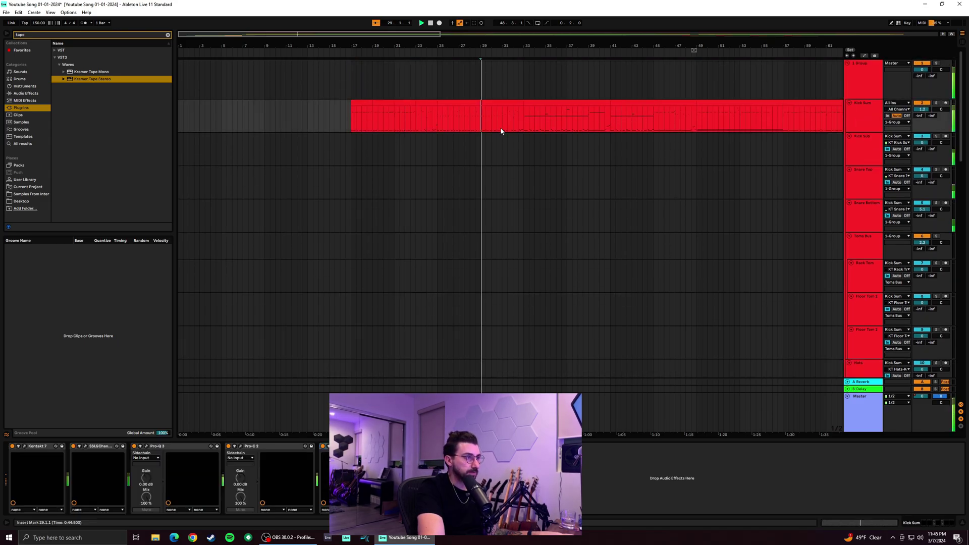
left_click(529, 123)
left_click(587, 124)
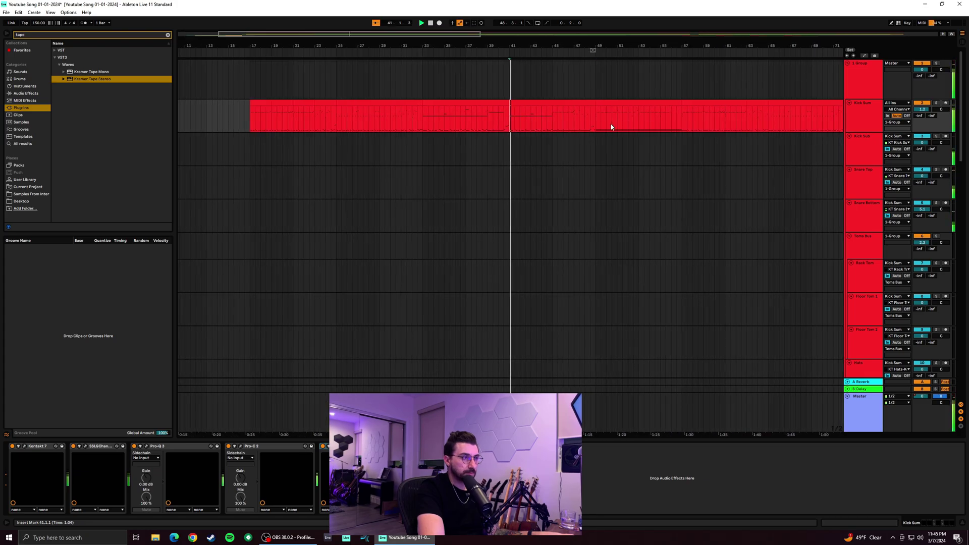
left_click(563, 123)
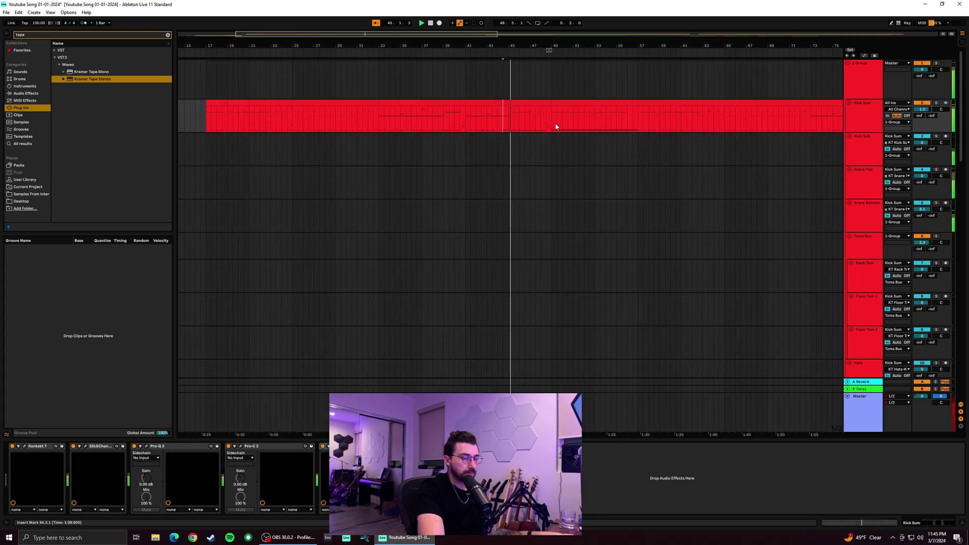
Play the mix in successive passages, starting from bars 57, 64, 73 and 89
left_click(545, 124)
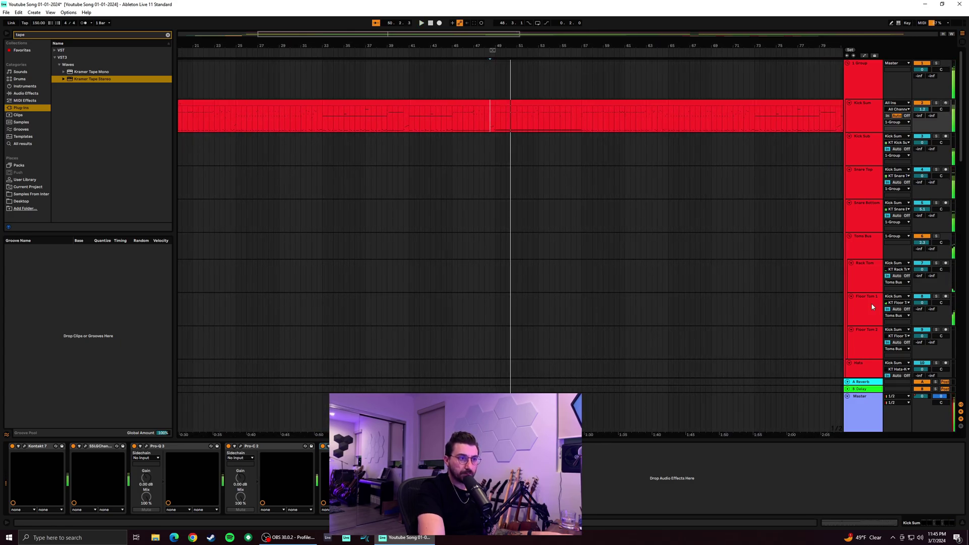
left_click(498, 126)
key("space")
key("space")
scroll(881, 354, "down", 2)
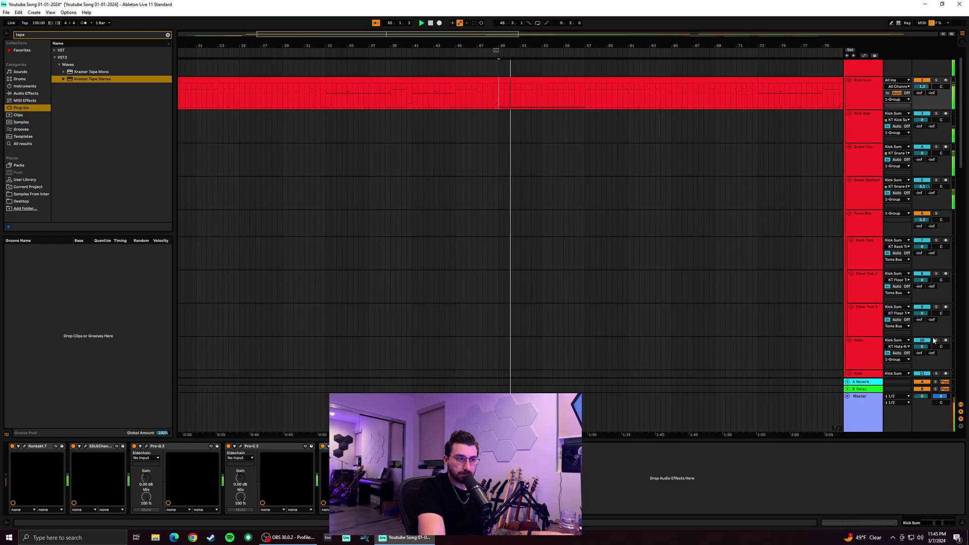
left_click(560, 102)
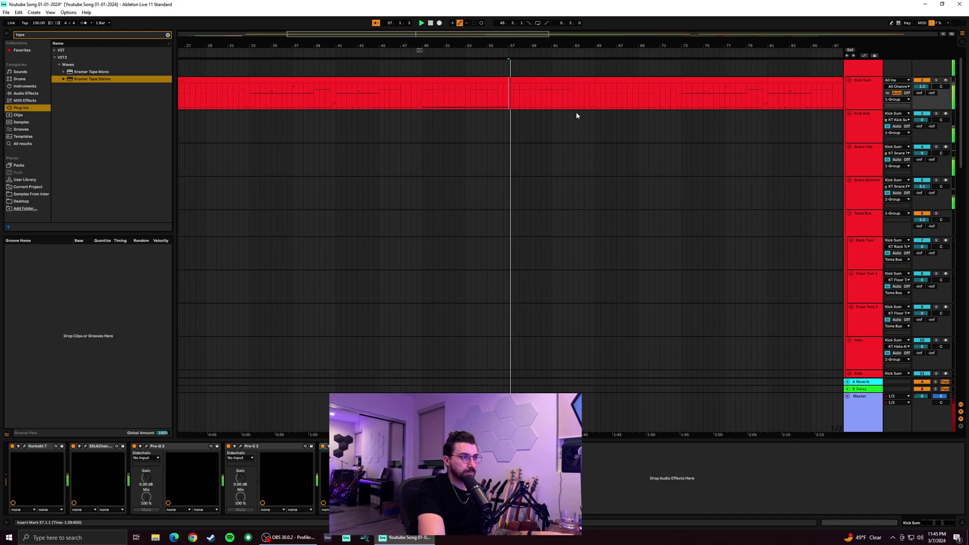
left_click(585, 105)
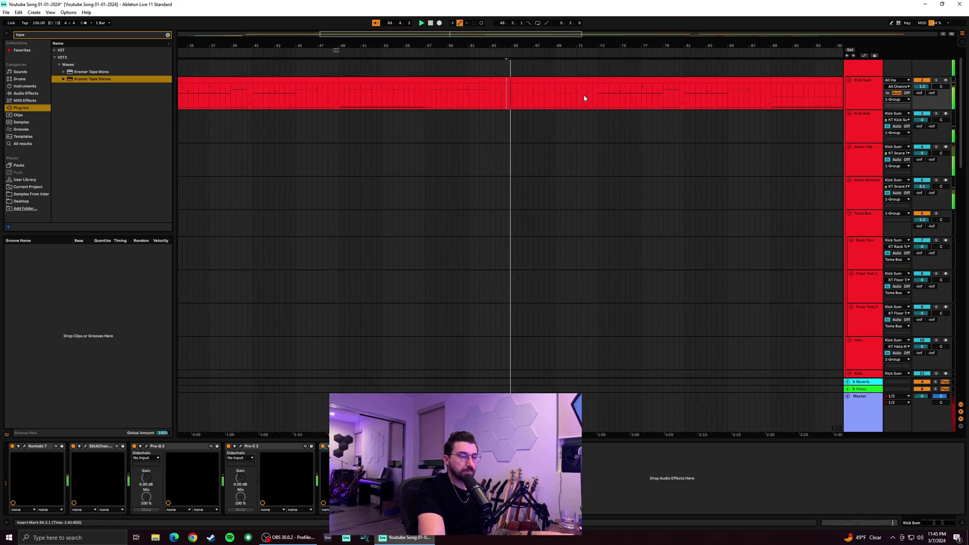
left_click(588, 102)
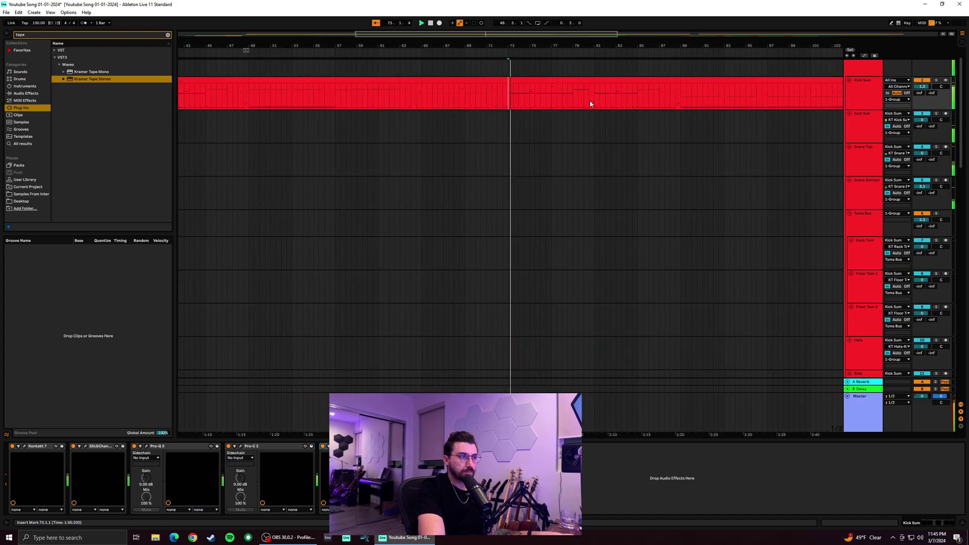
left_click(591, 107)
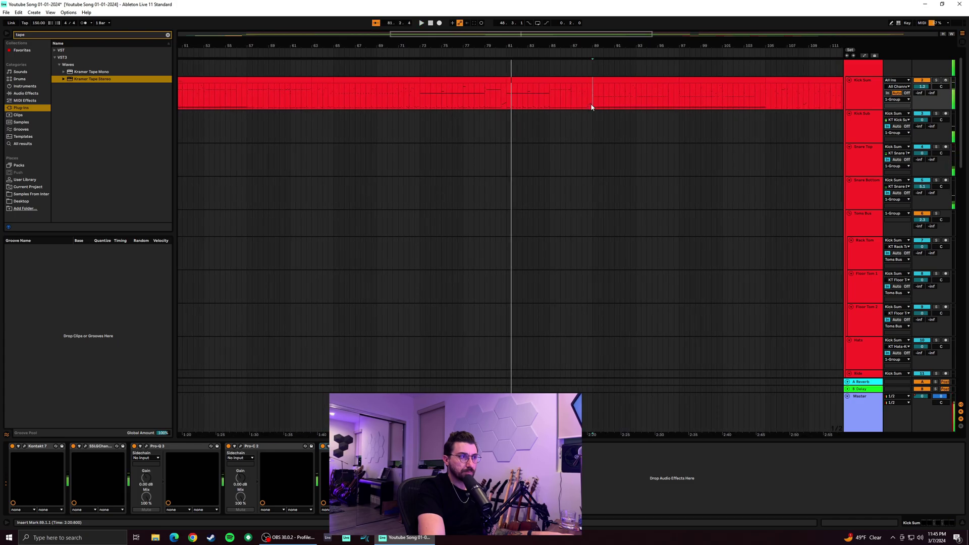
Briefly audition the Hats track soloed, unsolo it and select the track
scroll(859, 315, "down", 2)
left_click(936, 310)
left_click(936, 310)
left_click(864, 329)
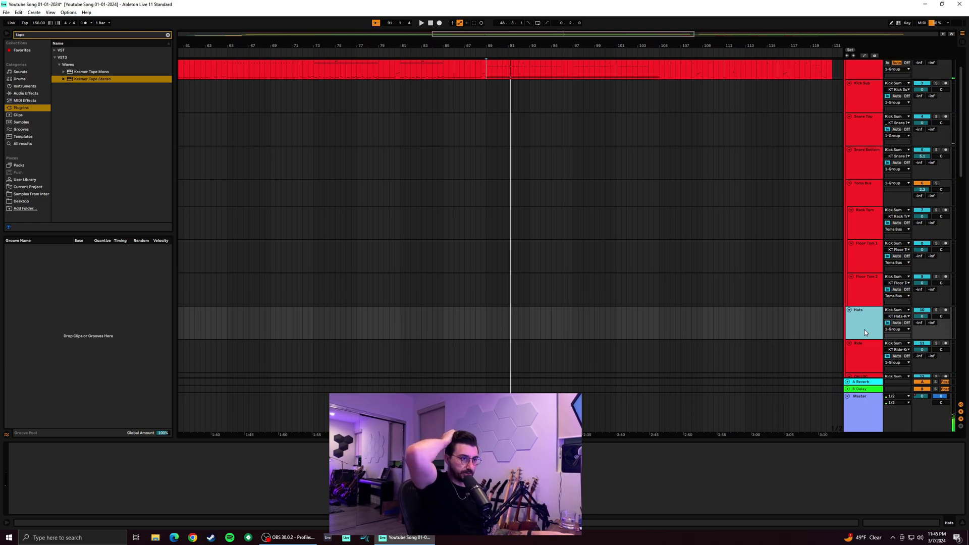
Play the mix from bar 89, clear the plug-in search and pan the Hats track to the left
key("space")
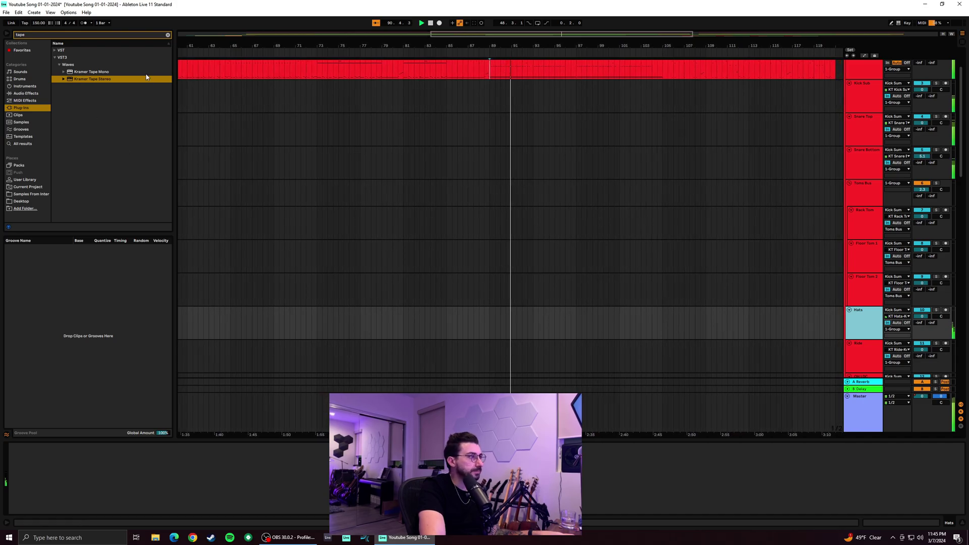
left_click(167, 35)
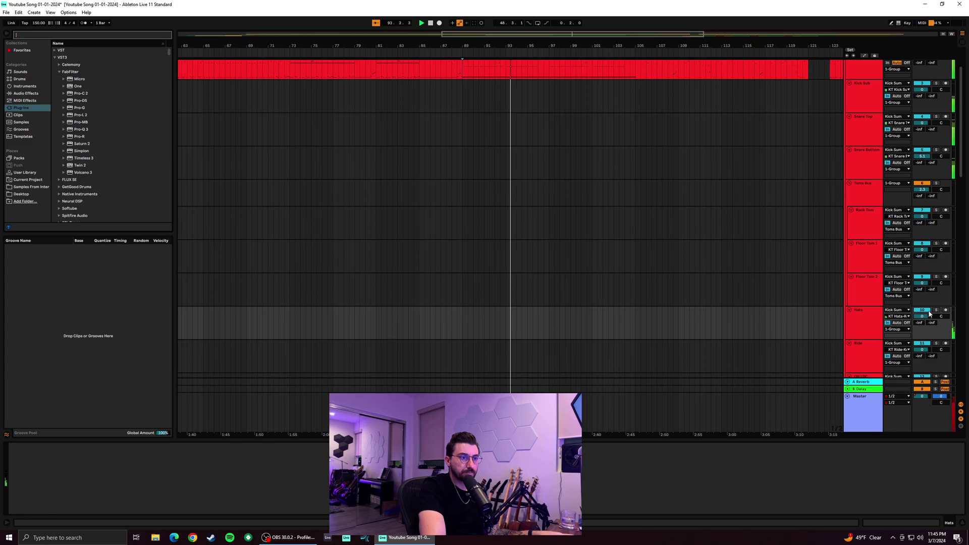
mouse_move(941, 317)
left_mouse_down()
mouse_move(942, 330)
mouse_move(943, 316)
left_mouse_up()
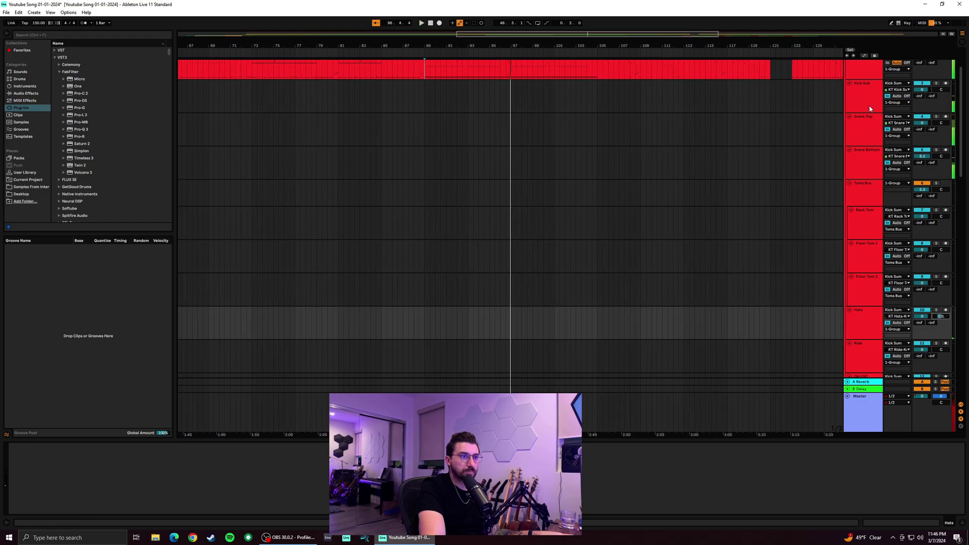
Open the Kontakt drum kit on Kick Sum and inspect its cymbal mixer and the overhead mic level settings
left_click(873, 158)
left_click(867, 191)
left_click(870, 137)
left_click(863, 72)
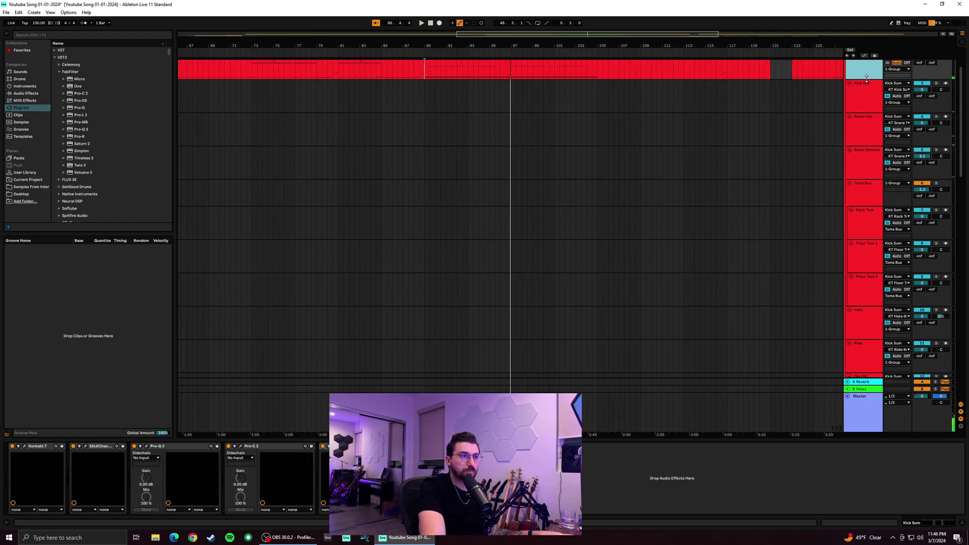
scroll(850, 110, "up", 1)
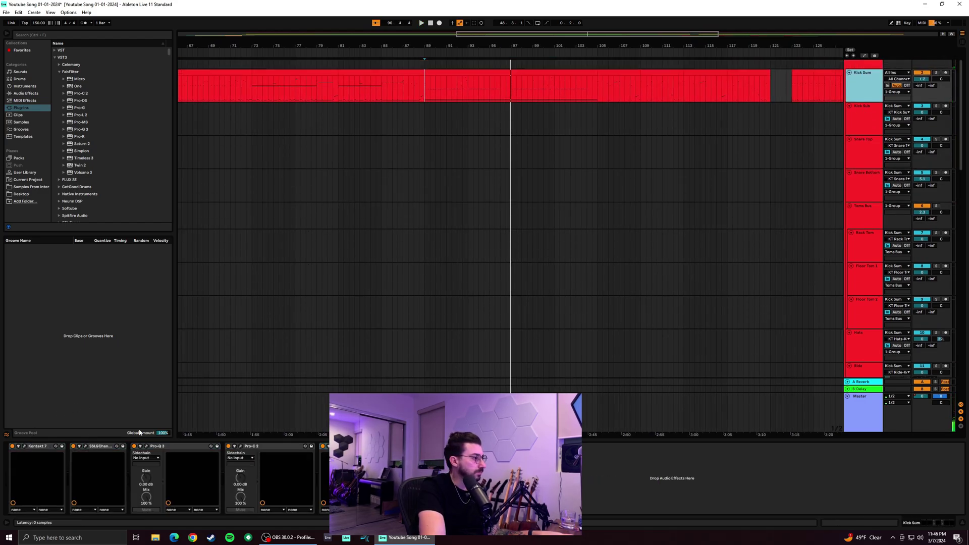
key("ctrl+alt+p")
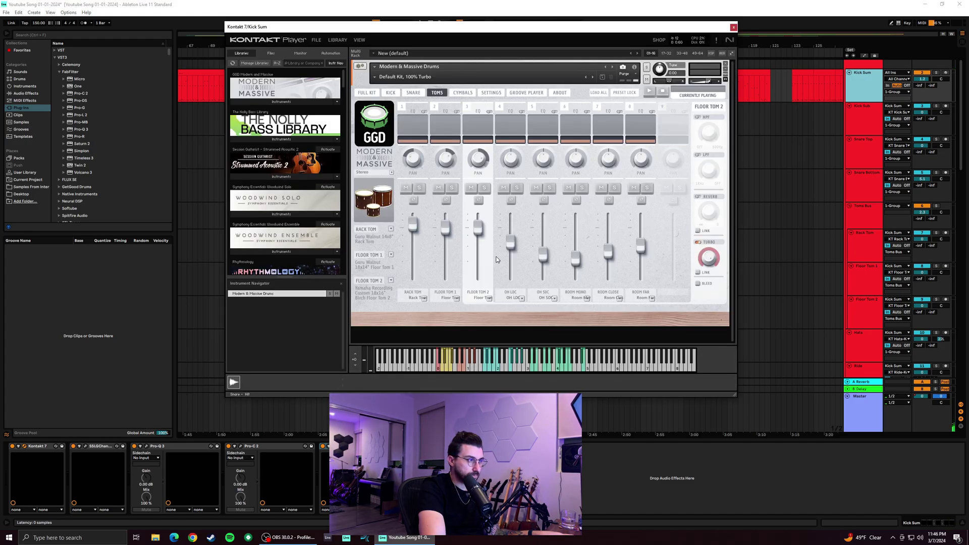
left_click(454, 95)
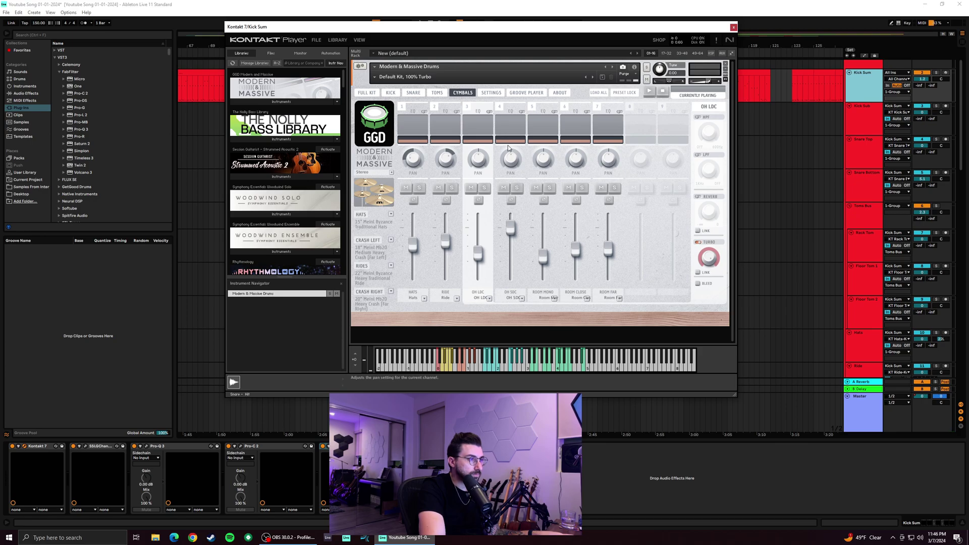
left_click(490, 93)
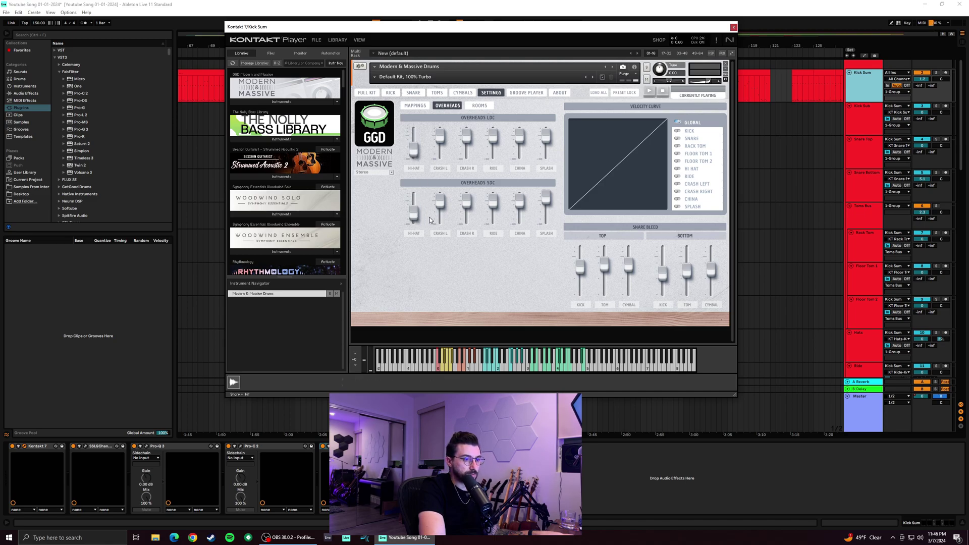
Play from bar 89 while auditioning the OH LDC and OH SDC tracks soloed, and close the Kontakt window
key("space")
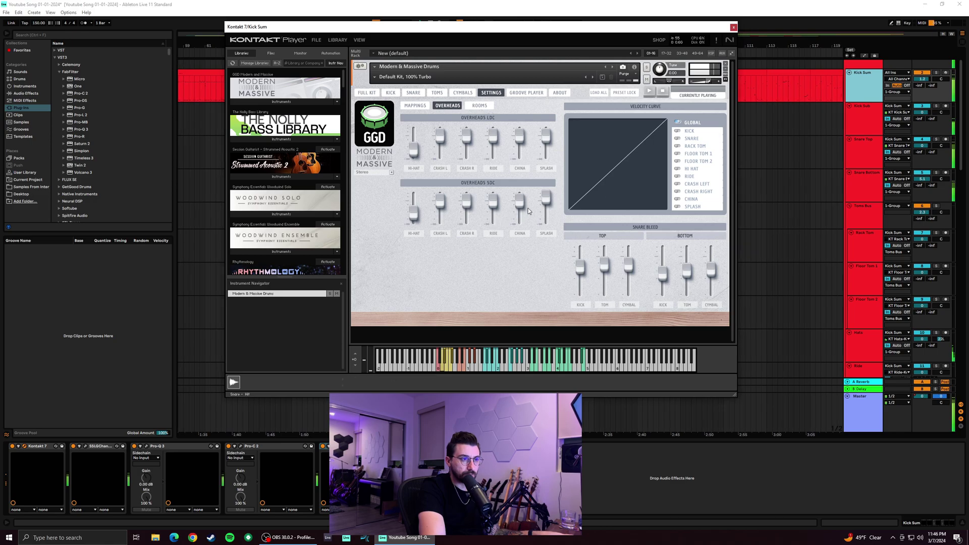
left_click(926, 327)
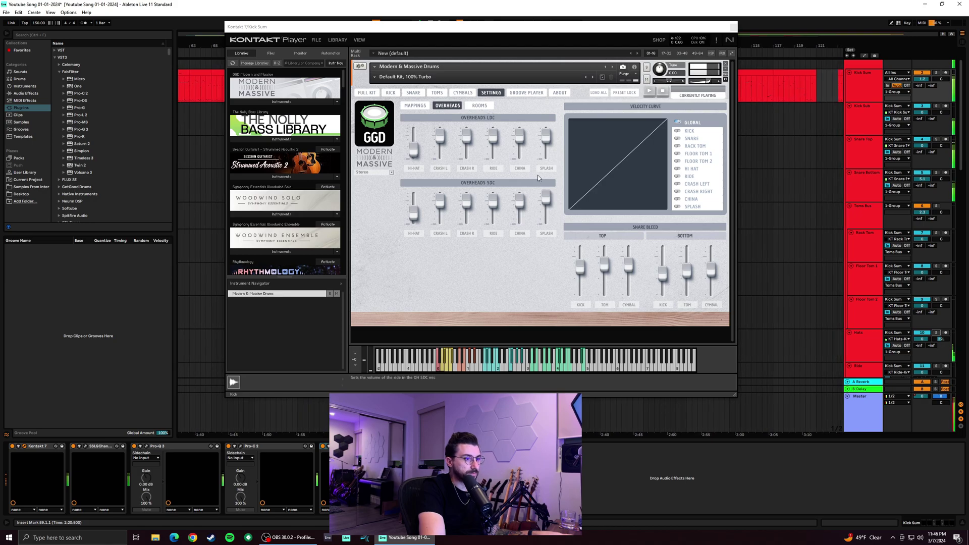
scroll(838, 166, "down", 5)
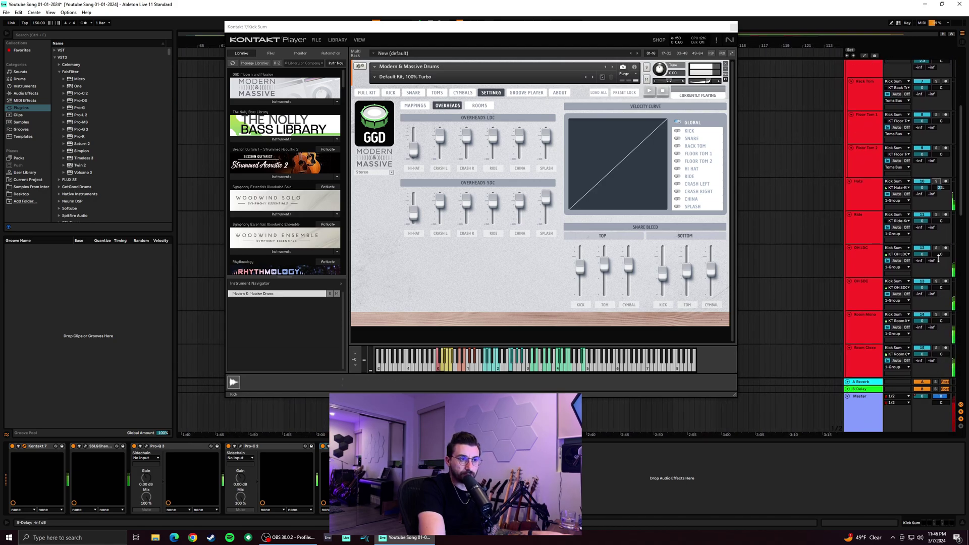
left_click(937, 249)
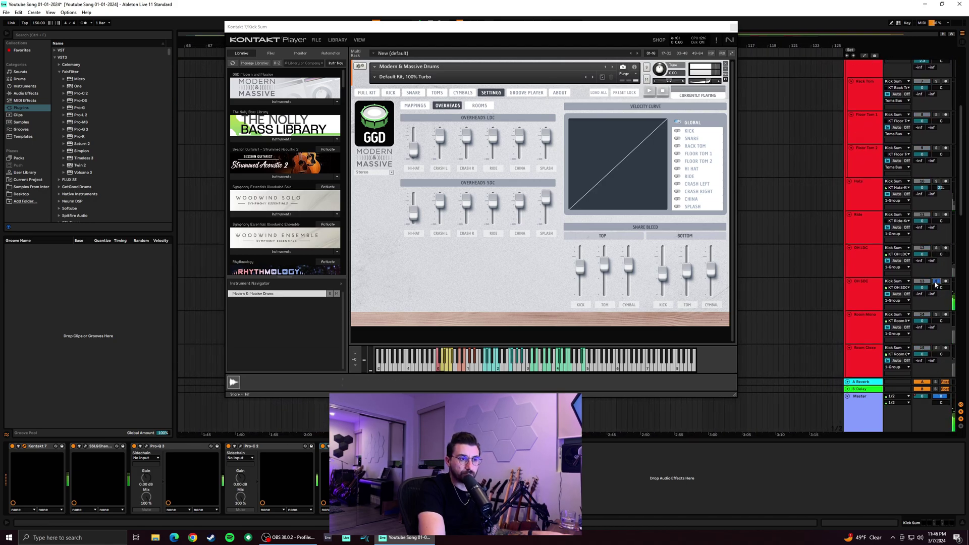
left_click(937, 282)
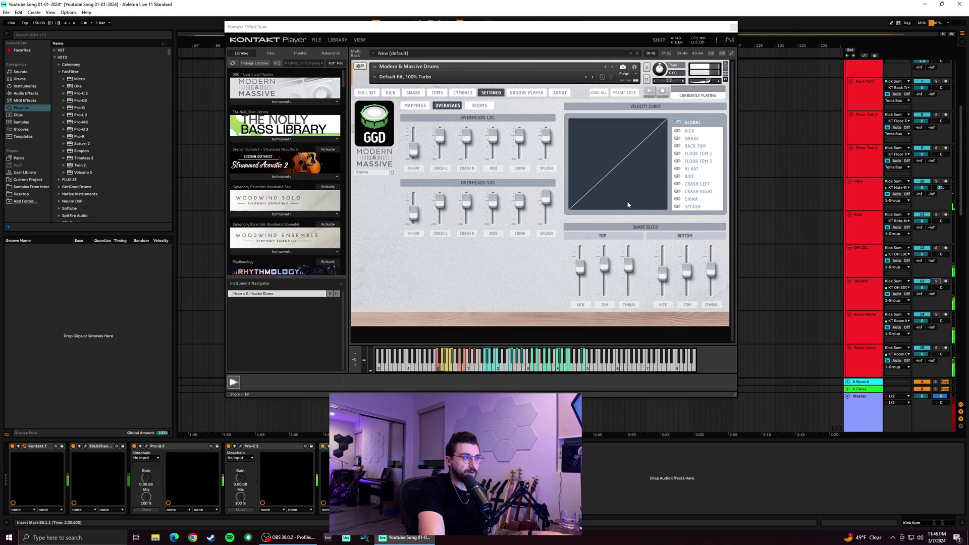
left_click(733, 26)
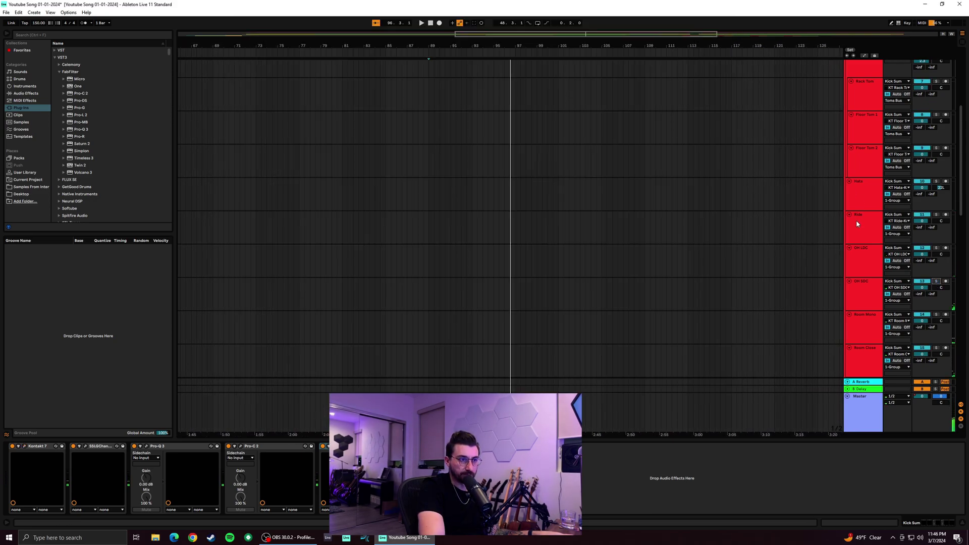
Fine-tune the left panning of the Hats track while the mix plays from bar 89, and solo the track
scroll(856, 224, "up", 1)
key("space")
scroll(870, 268, "up", 1)
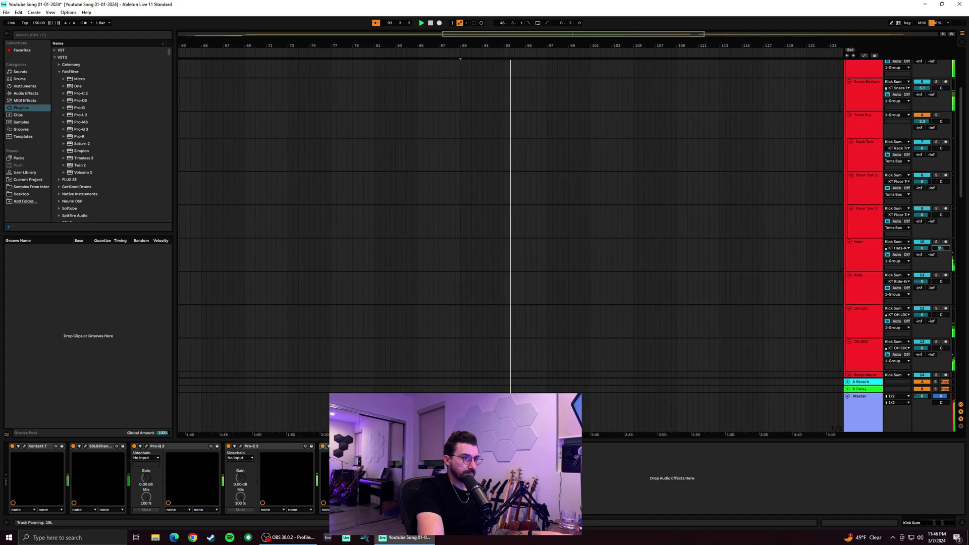
left_click(856, 260)
left_click(936, 242)
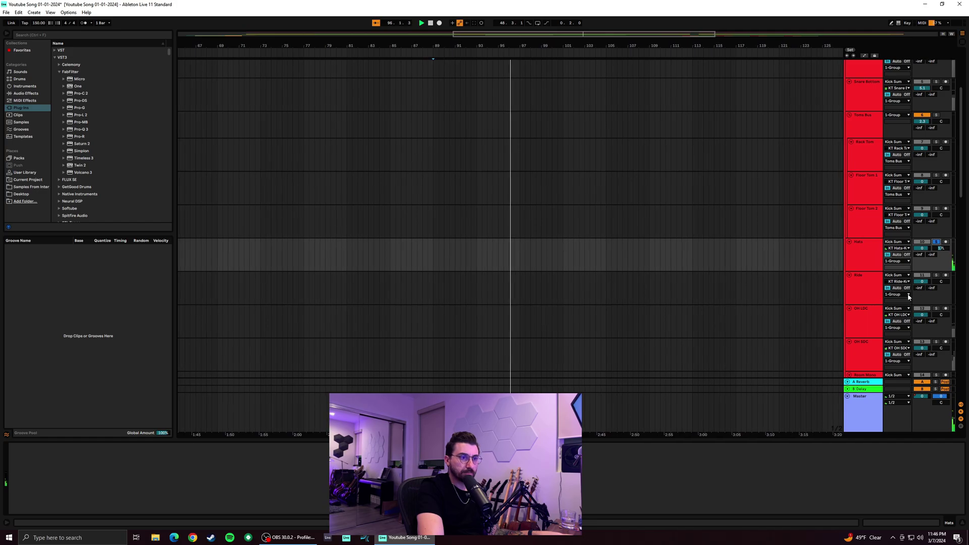
Audition the soloed Hats together with the OH LDC, OH SDC, Room Mono and Room Close tracks in turn
scroll(945, 324, "down", 1)
left_click(937, 286)
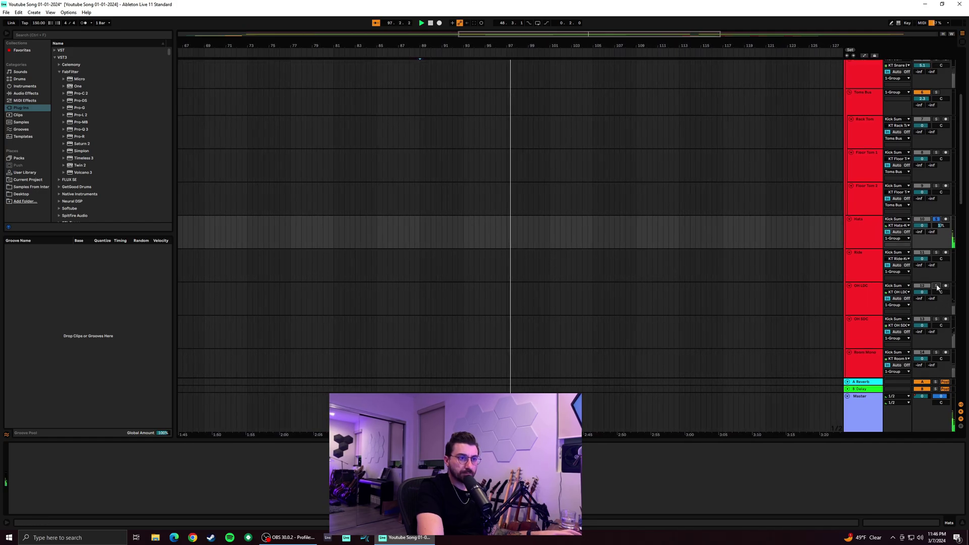
left_click(936, 319)
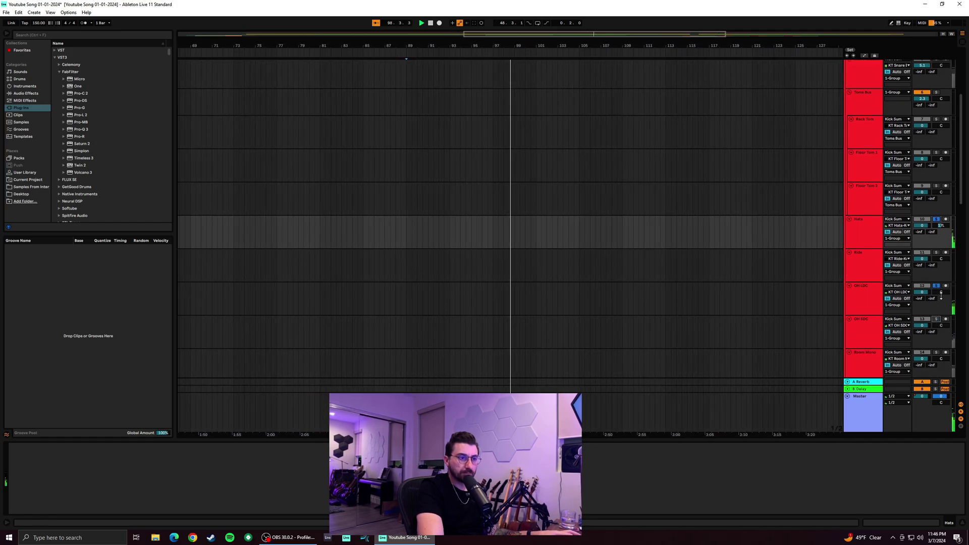
scroll(942, 301, "down", 2)
left_click(936, 301)
left_click(936, 300)
left_click(937, 333)
left_click(936, 333)
scroll(858, 116, "up", 5)
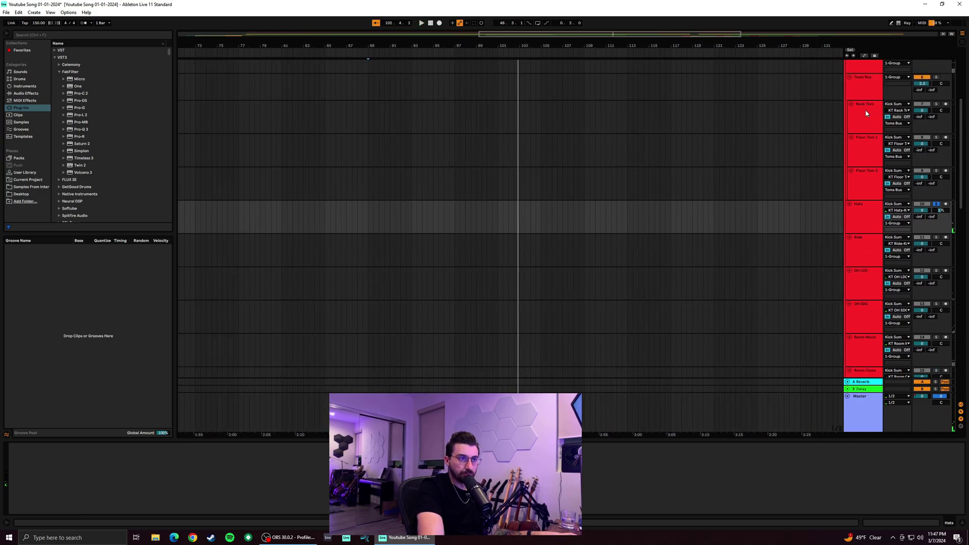
Lower the hi-hat level in the Room Mono, Room Close and Room Far mics of Kick Sum's Kontakt drum kit
left_click(853, 98)
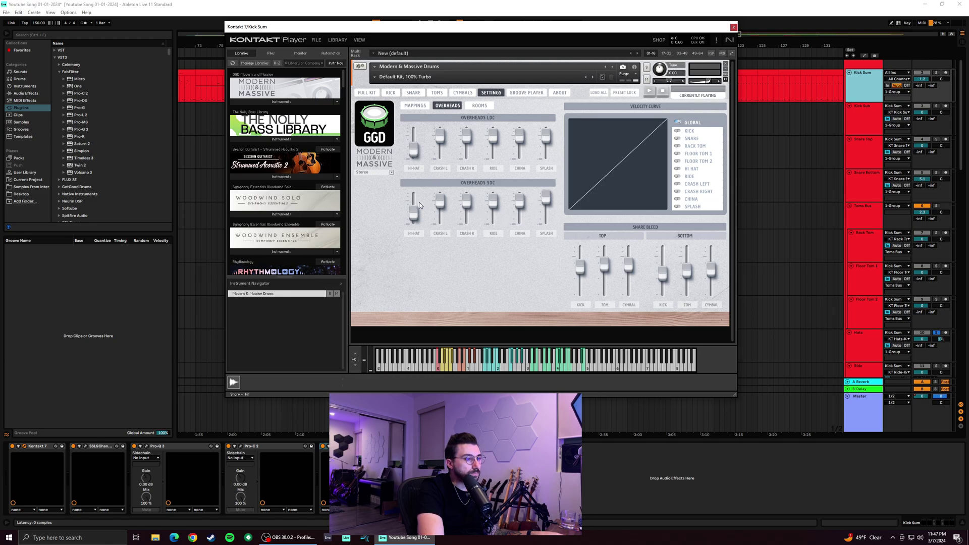
left_click(480, 105)
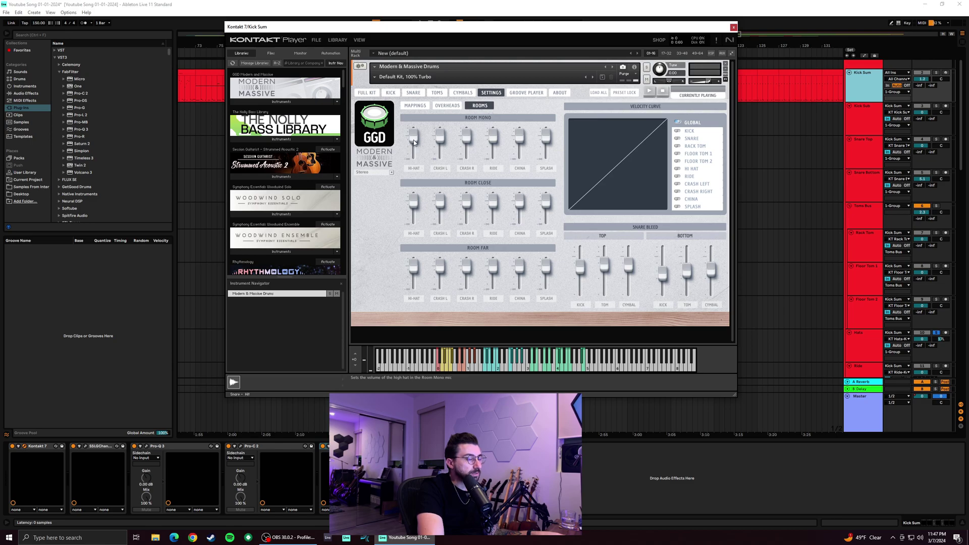
left_click_drag(414, 140, 417, 155)
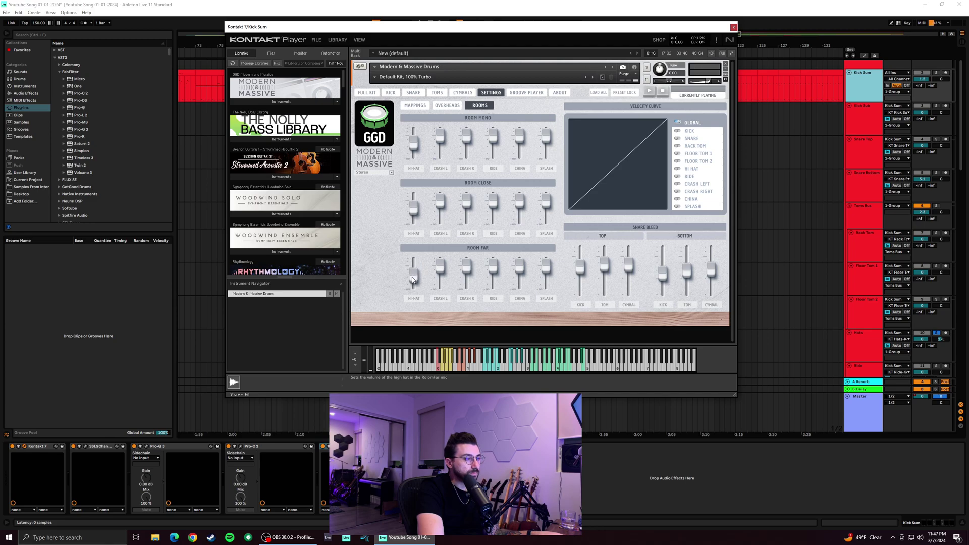
left_click(735, 28)
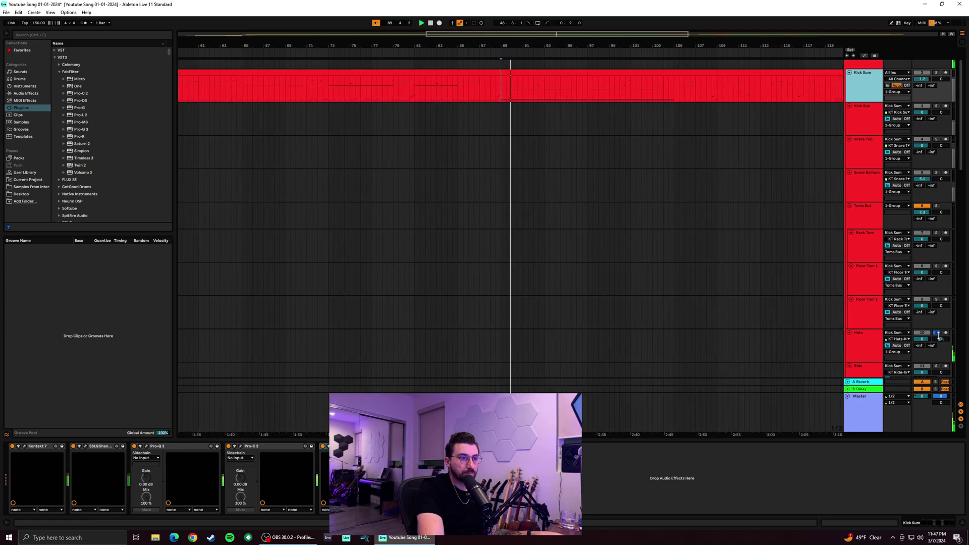
Play from bar 89 with Hats soloed, adding the OH SDC, Room Mono, Room Close and Room Far solos and removing them again
scroll(940, 303, "down", 8)
left_click(936, 243)
left_click(937, 277)
left_click(937, 310)
left_click(937, 343)
left_click(936, 344)
left_click(937, 310)
left_click(937, 276)
left_click(936, 244)
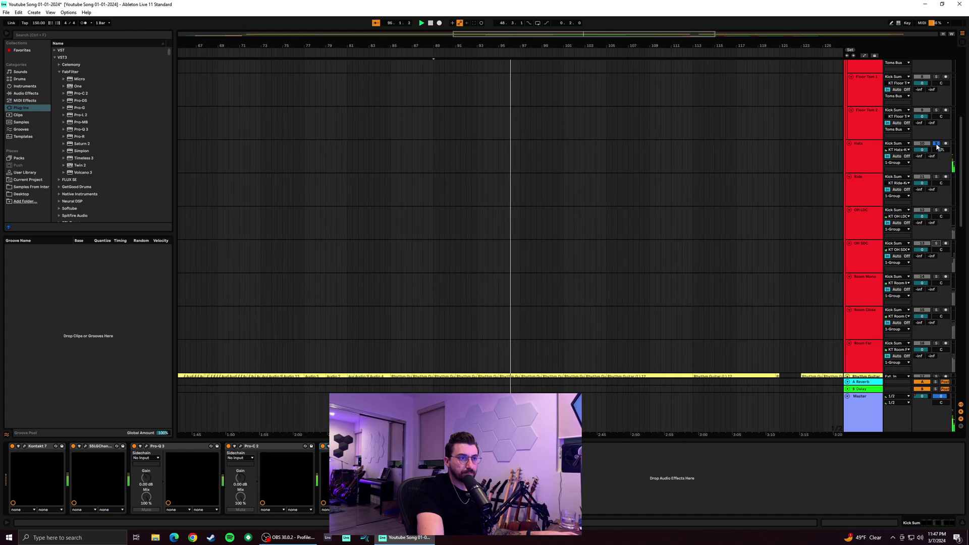
Add FabFilter Pro-Q 3 to the Hats track
left_click(872, 156)
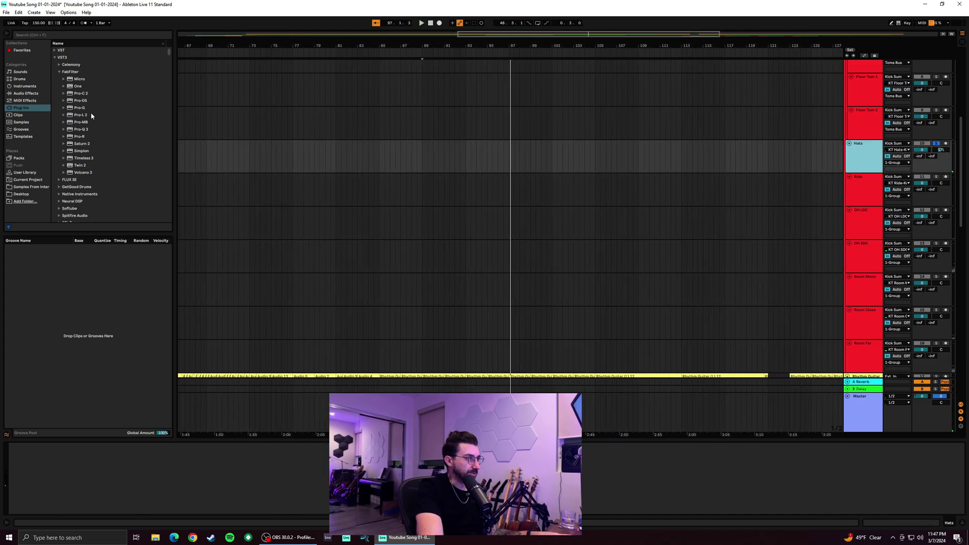
left_click(60, 73)
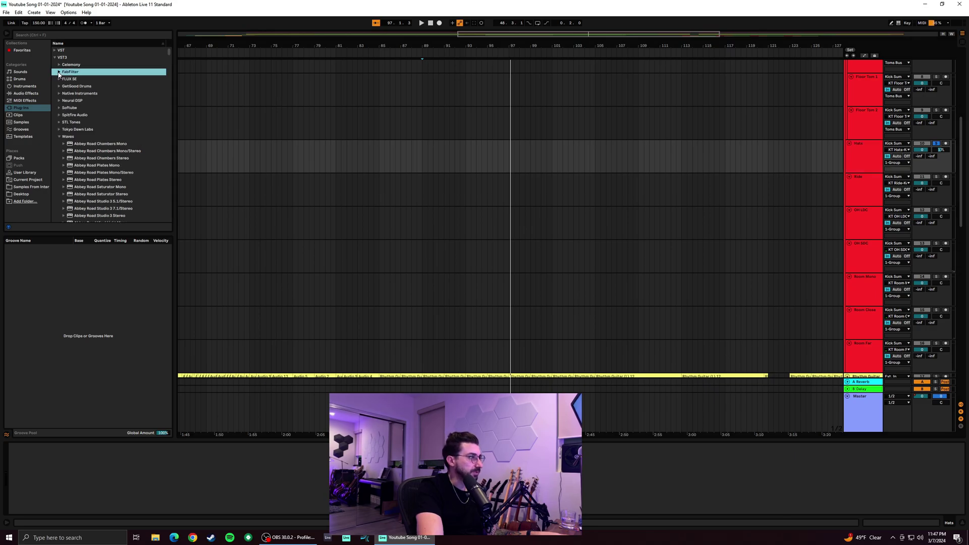
left_click(82, 130)
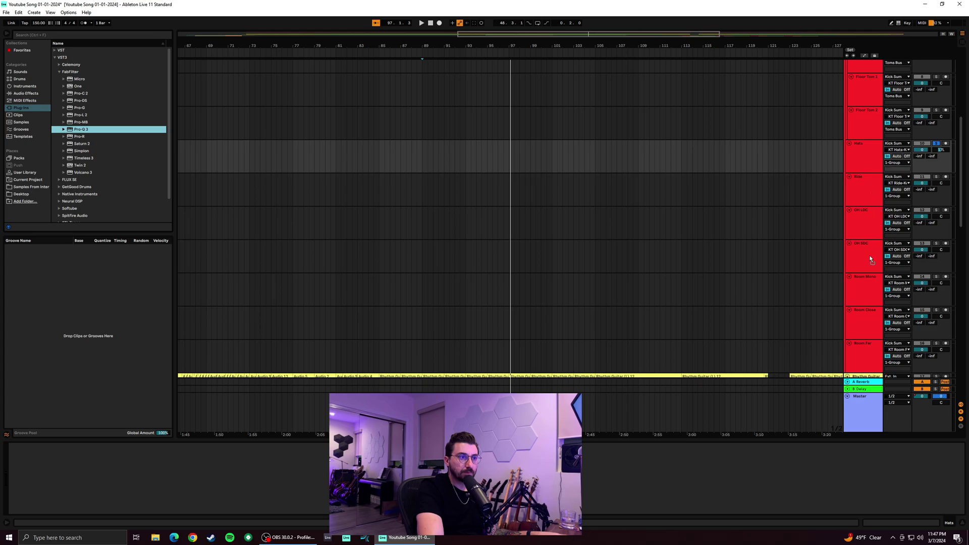
left_click_drag(872, 170, 872, 170)
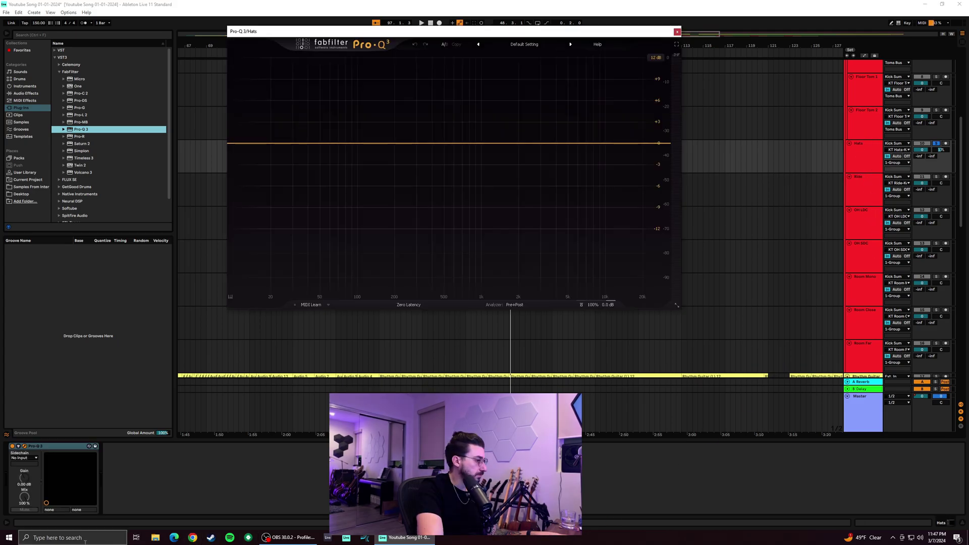
Shape the Hats EQ with a cut of about 2 dB near 1 kHz and a 2.8 dB boost near 9 kHz, and unsolo the track
key("space")
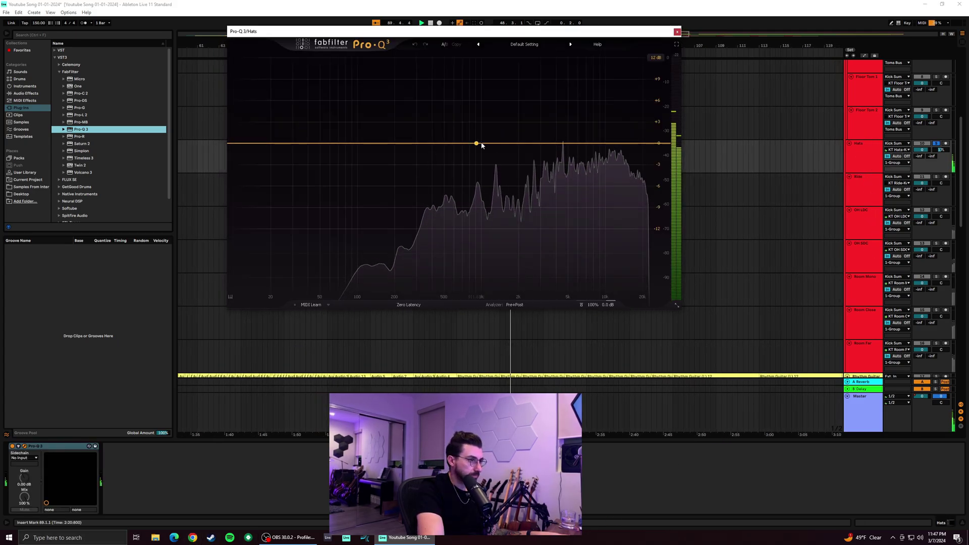
left_click_drag(567, 144, 492, 98)
left_click_drag(489, 40, 478, 160)
left_click_drag(563, 144, 602, 126)
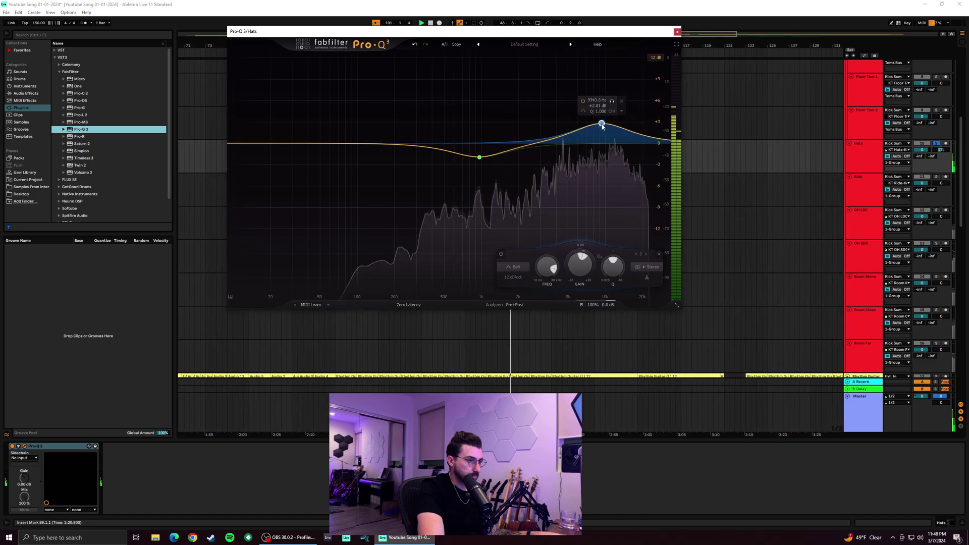
left_click(677, 31)
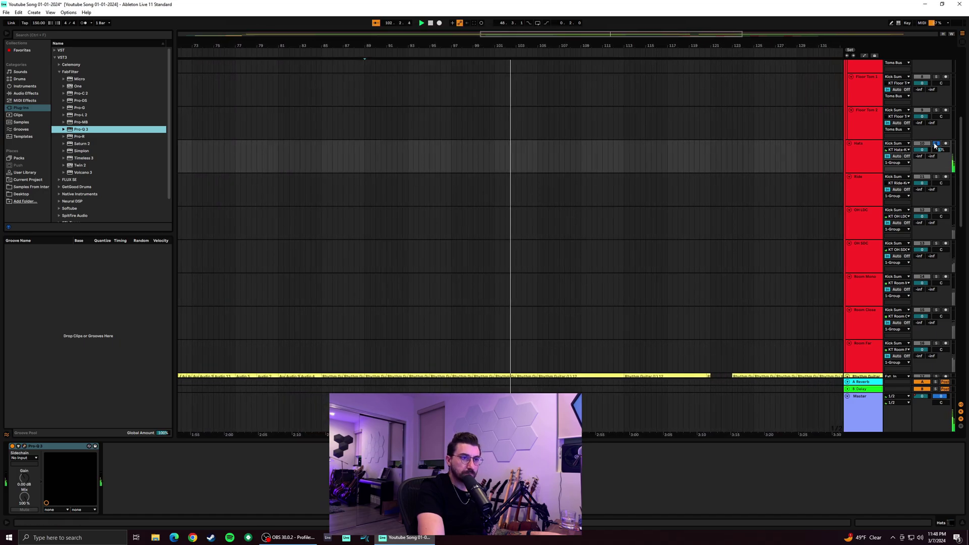
left_click(936, 143)
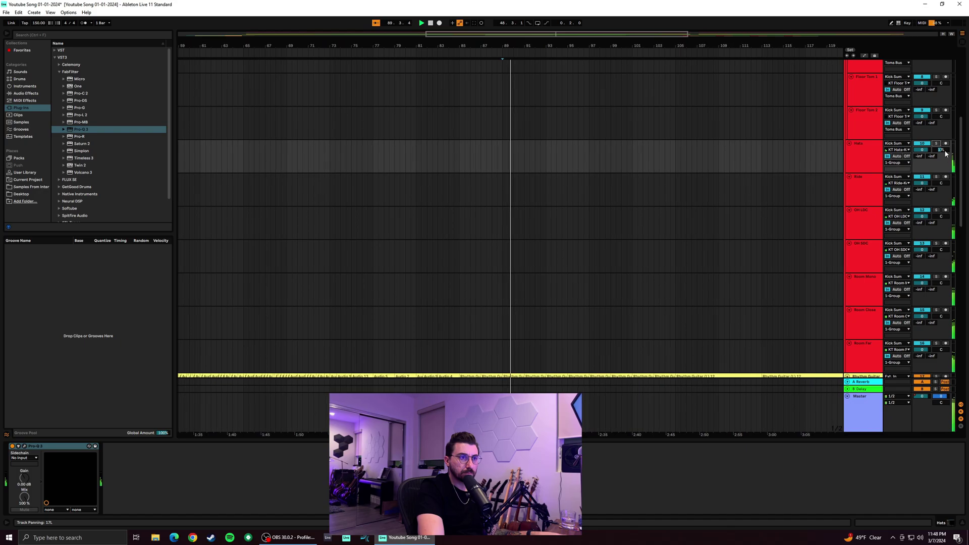
Try panning Hats to 6L, and open the cymbal mixer of Kick Sum's Kontakt drum kit on the Hats channel
left_click_drag(941, 150, 941, 147)
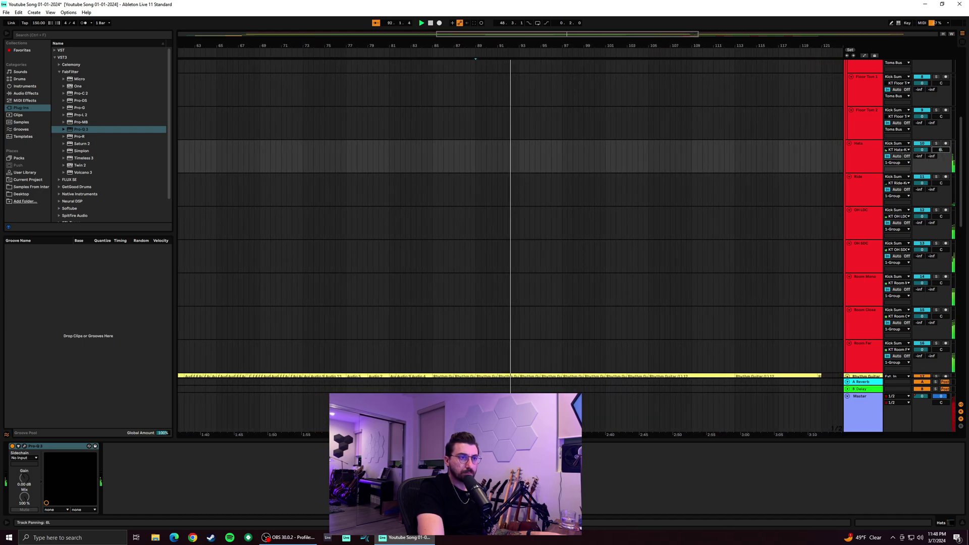
scroll(522, 289, "up", 2)
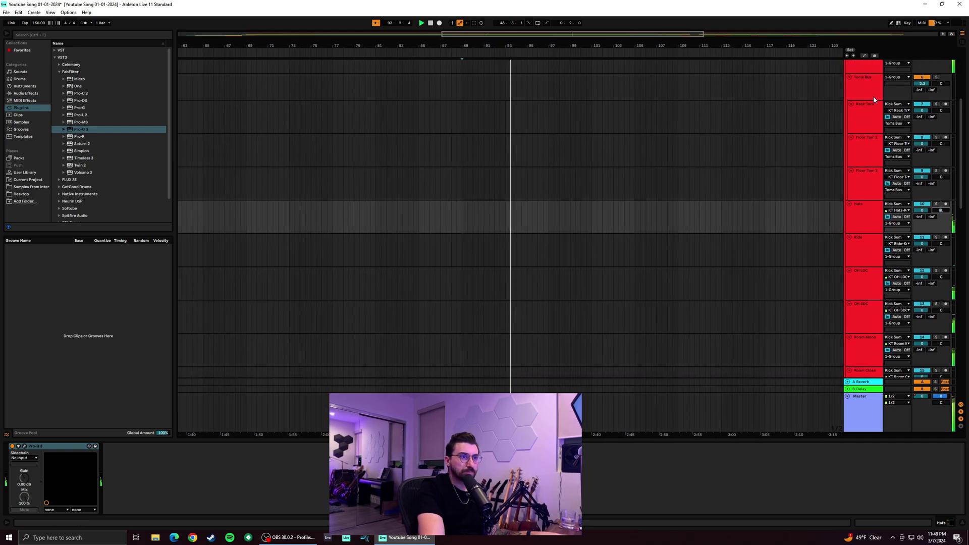
scroll(855, 107, "up", 5)
left_click(855, 107)
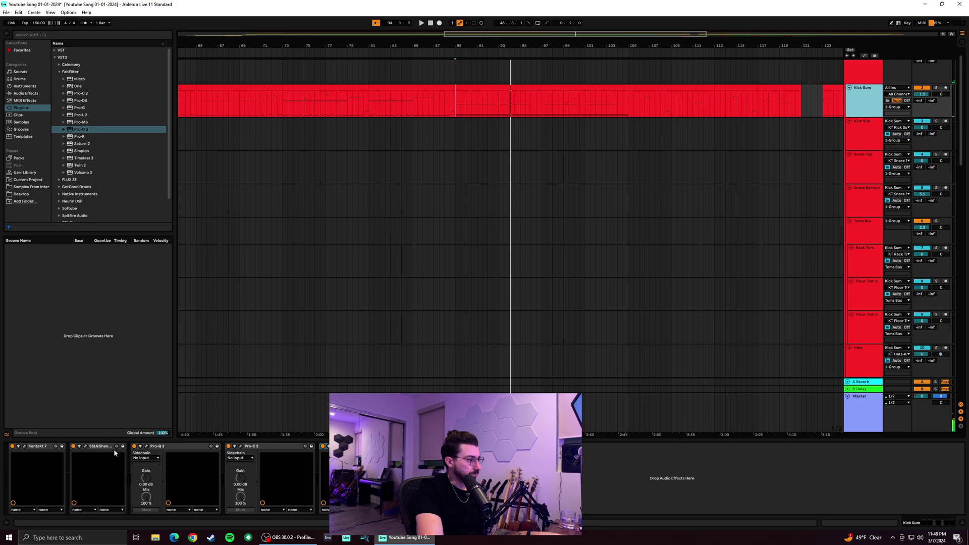
left_click(24, 448)
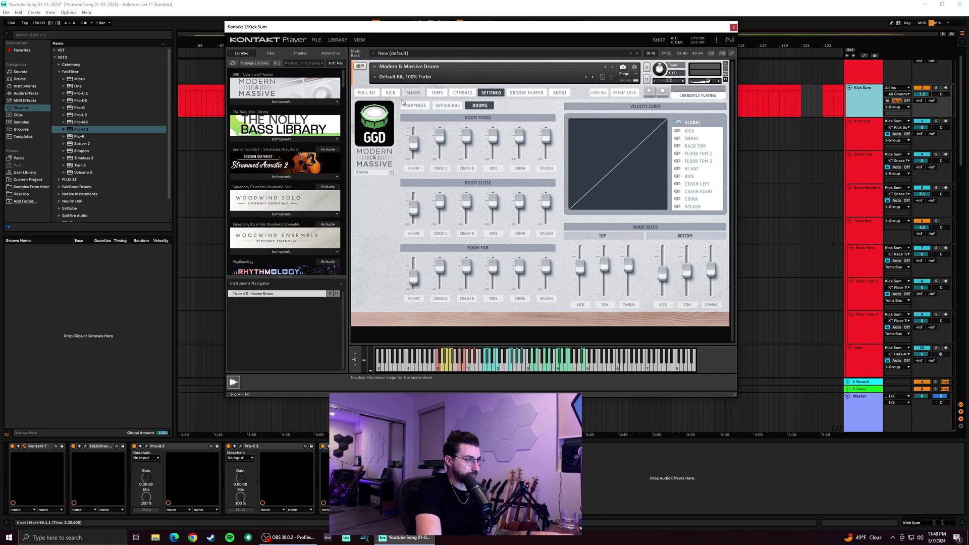
left_click(459, 93)
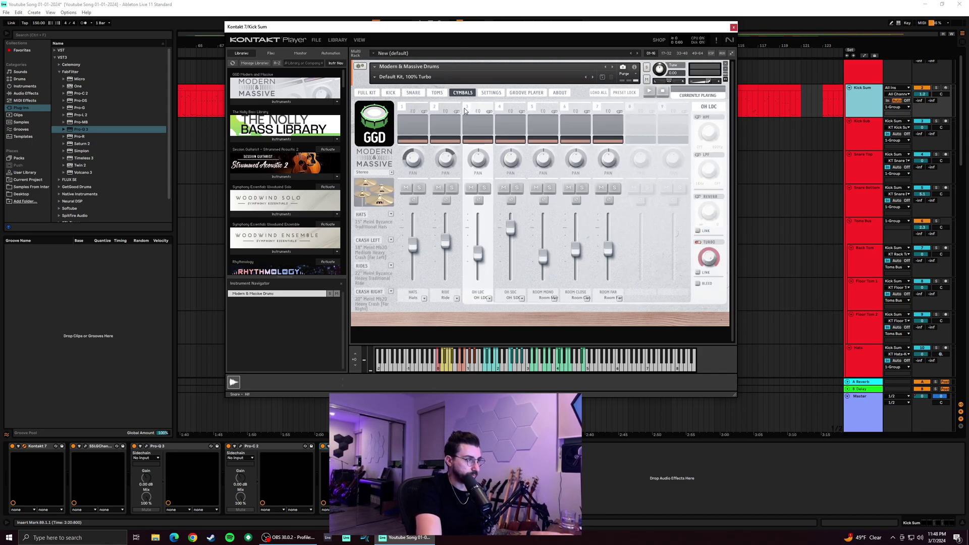
left_click(422, 268)
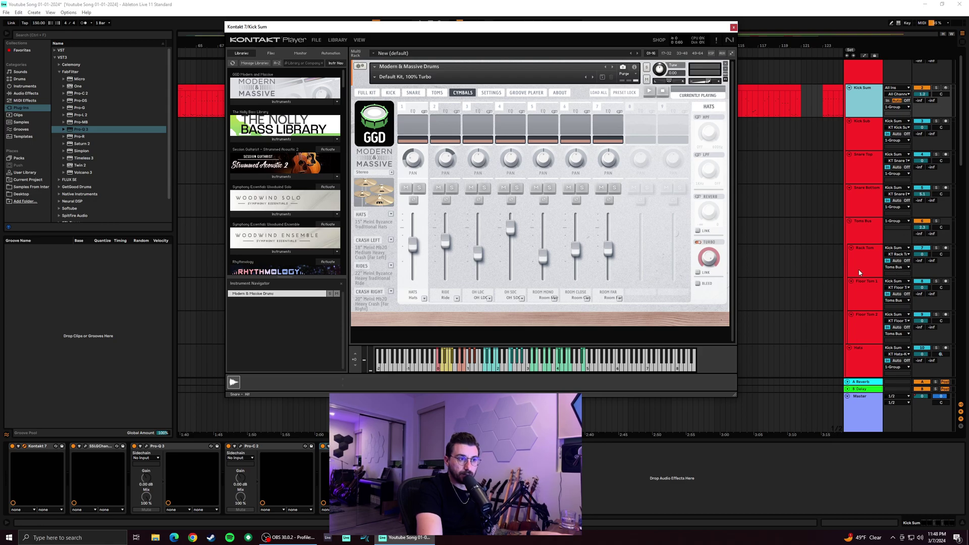
Reset the Hats track's pan to centre, play the full mix and close the Kontakt window
scroll(859, 272, "down", 3)
left_click(858, 255)
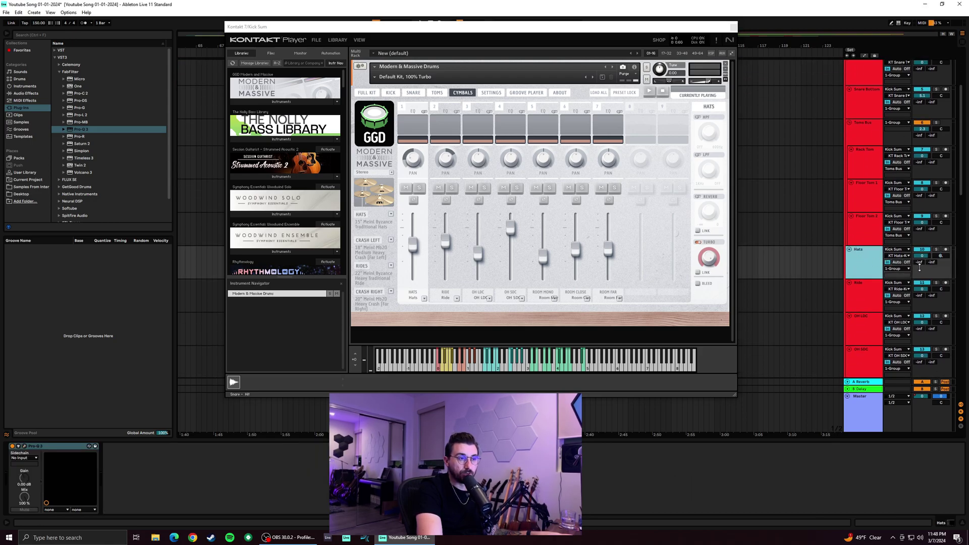
double_click(944, 257)
key("space")
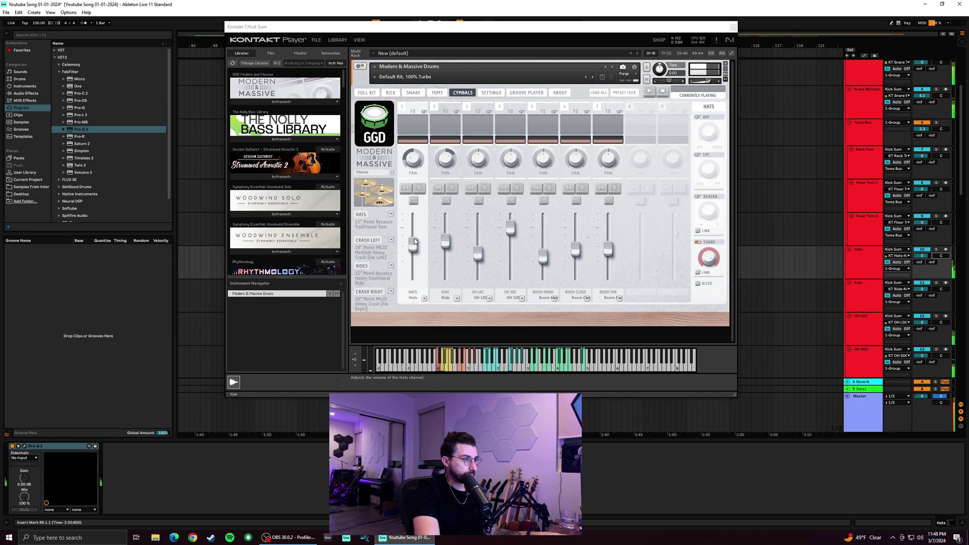
left_click(733, 26)
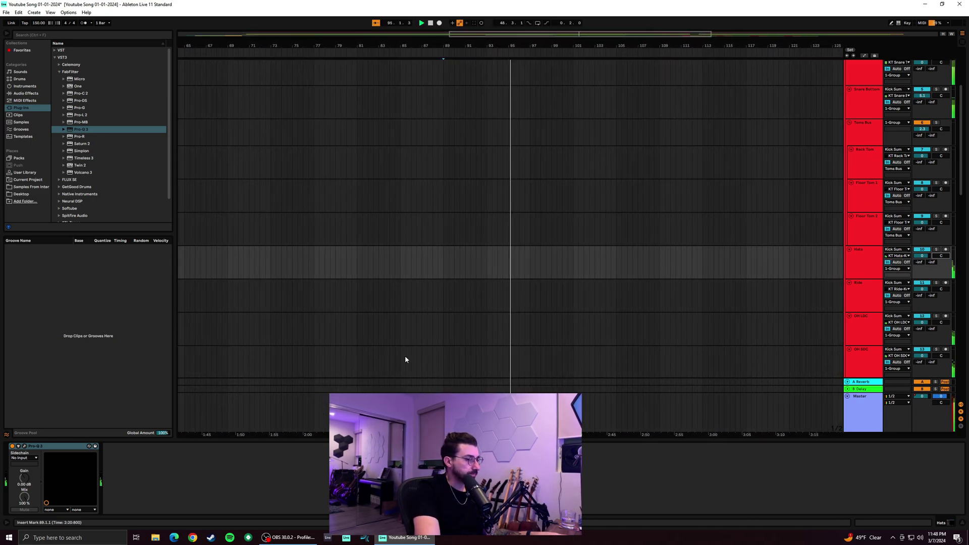
Set the Hats track volume to 3.0 while comparing it soloed and in the full mix
left_click(937, 250)
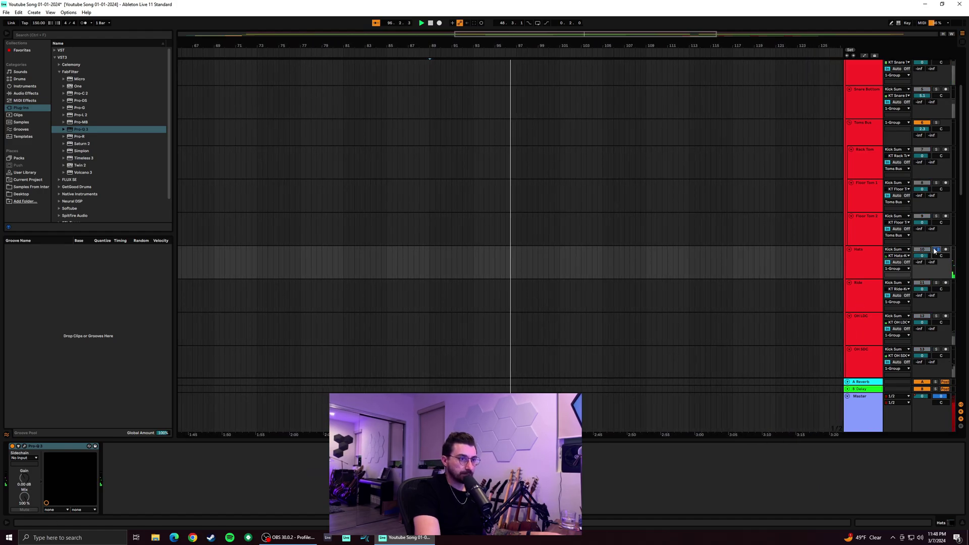
key("space")
key("space")
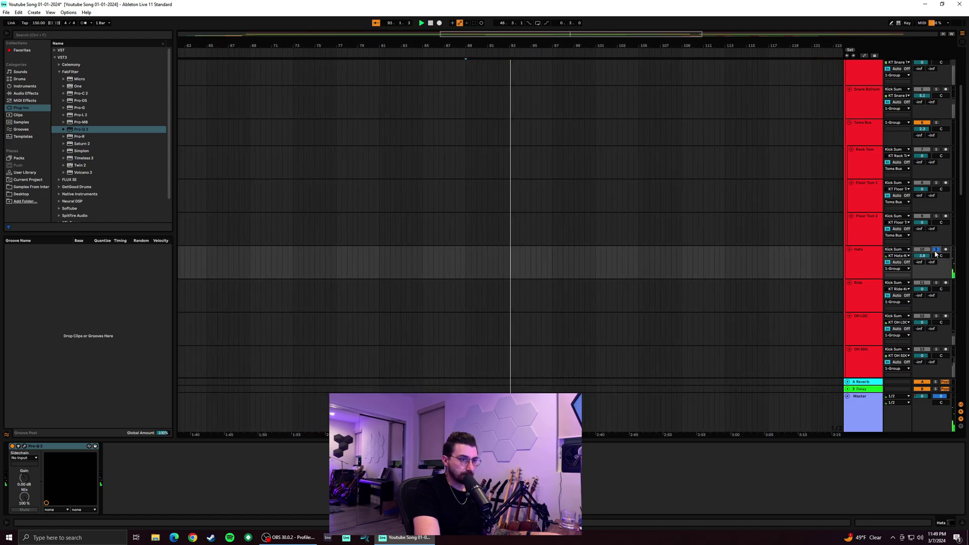
left_click(937, 250)
key("space")
key("space")
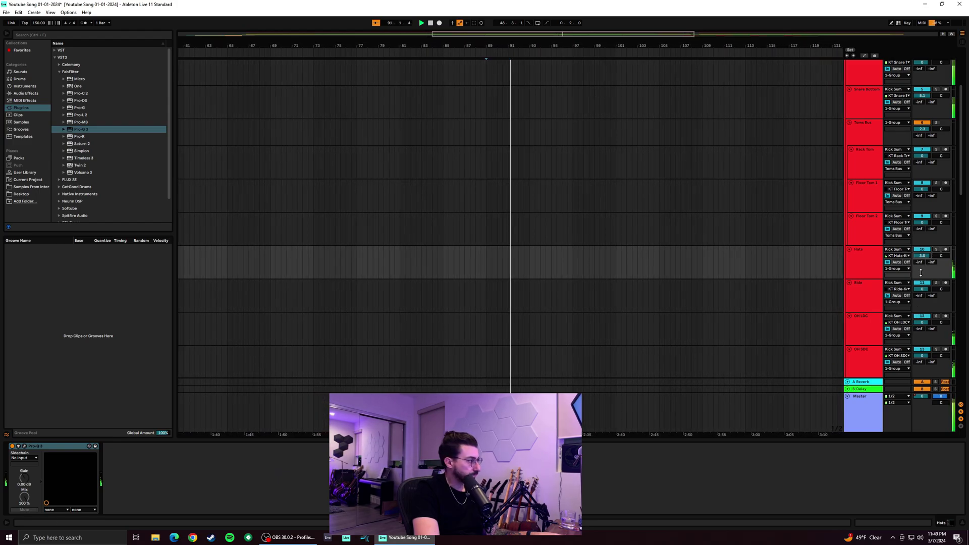
left_click(870, 273)
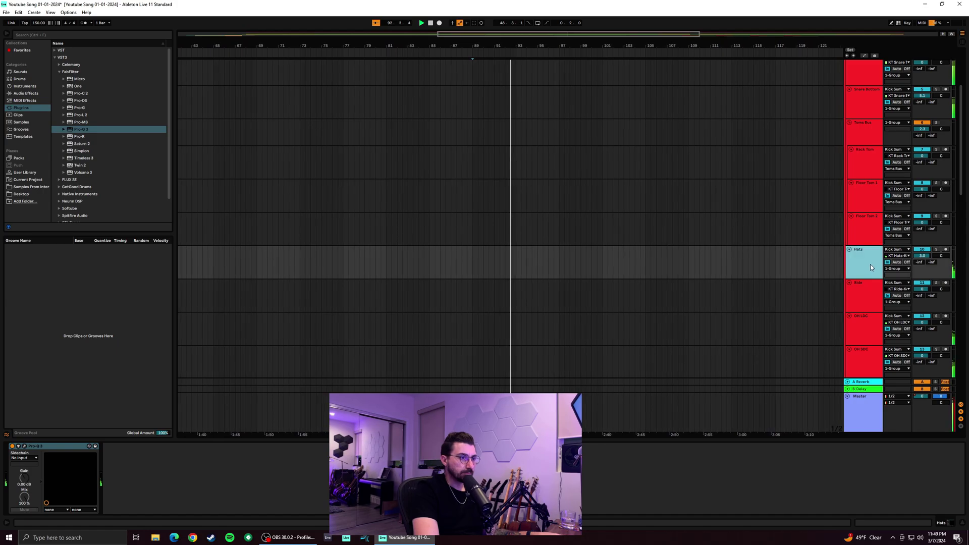
scroll(864, 270, "up", 3)
scroll(859, 270, "down", 2)
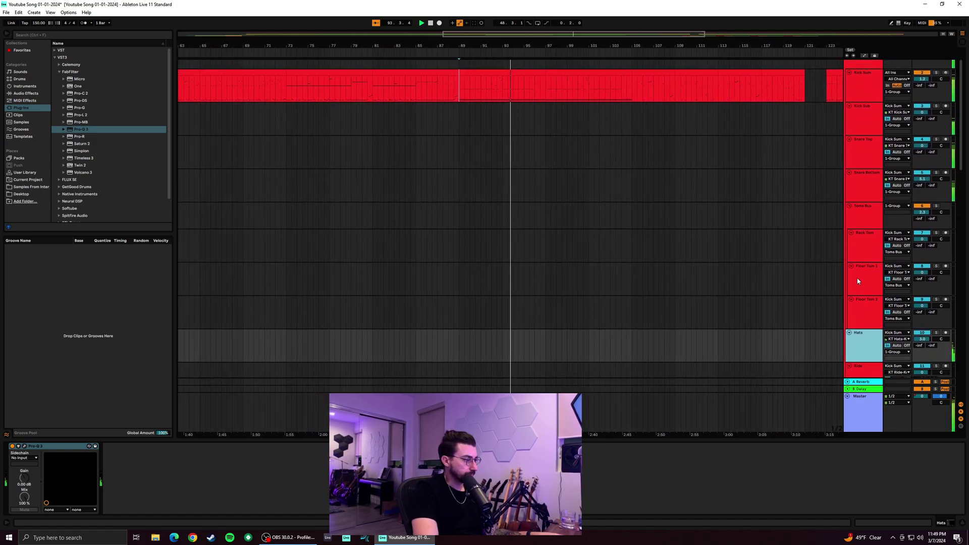
scroll(578, 349, "up", 1)
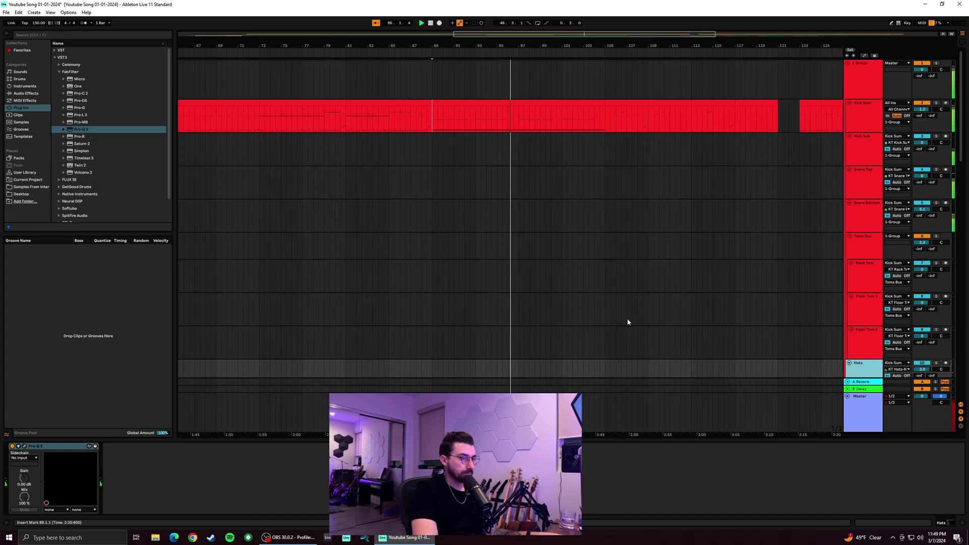
scroll(856, 243, "down", 3)
scroll(857, 240, "down", 1)
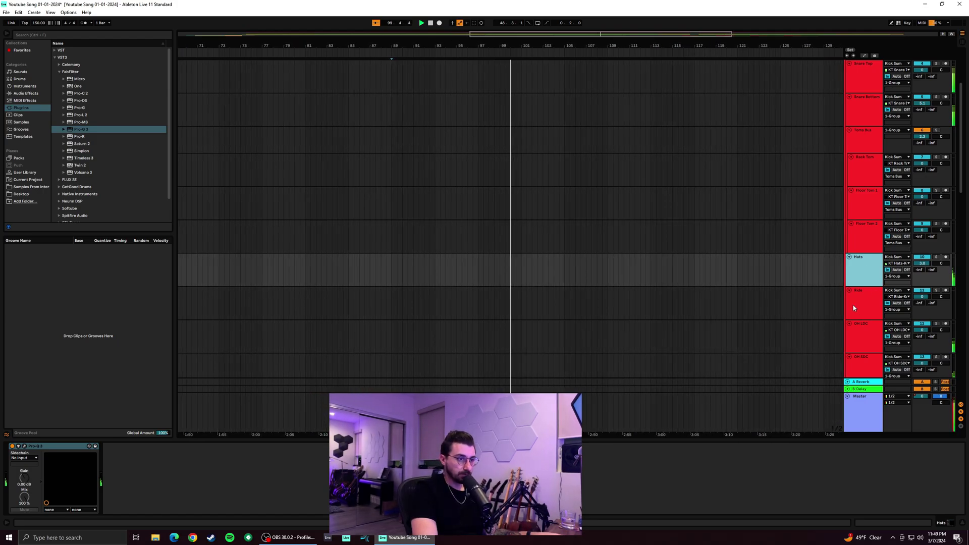
Audition several earlier positions in the Kick Sum clip, including bar 71, to find a suitable passage for the ride
scroll(617, 184, "up", 5)
left_click(306, 112)
key("space")
key("space")
key("space")
left_click(432, 102)
key("space")
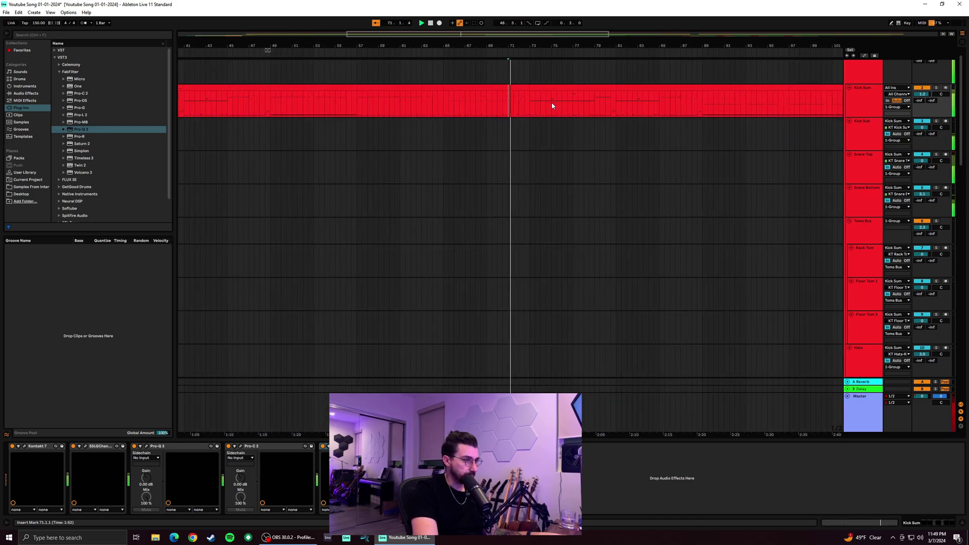
left_click(406, 108)
key("space")
key("space")
Loop the passage from bar 57 to bar 63 of the Kick Sum clip and play it
left_click(444, 109)
key("space")
key("space")
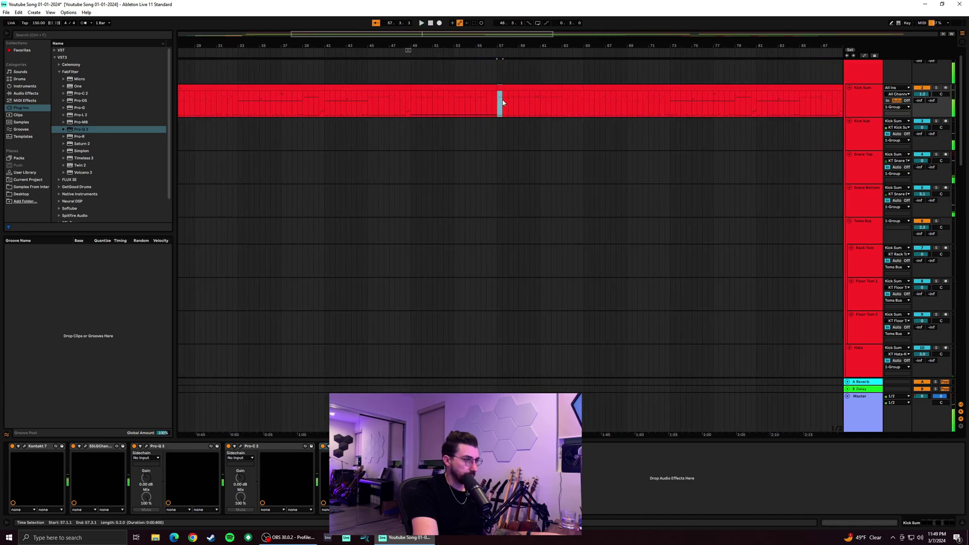
key("ctrl+l")
key("space")
Add FabFilter Pro-Q 3 to the Ride track
scroll(849, 318, "down", 3)
scroll(859, 317, "down", 1)
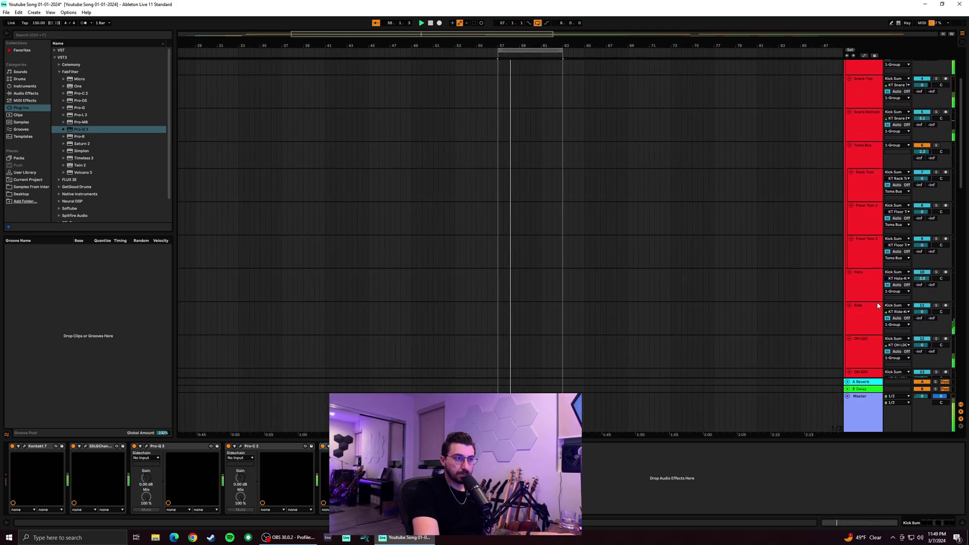
left_click(873, 321)
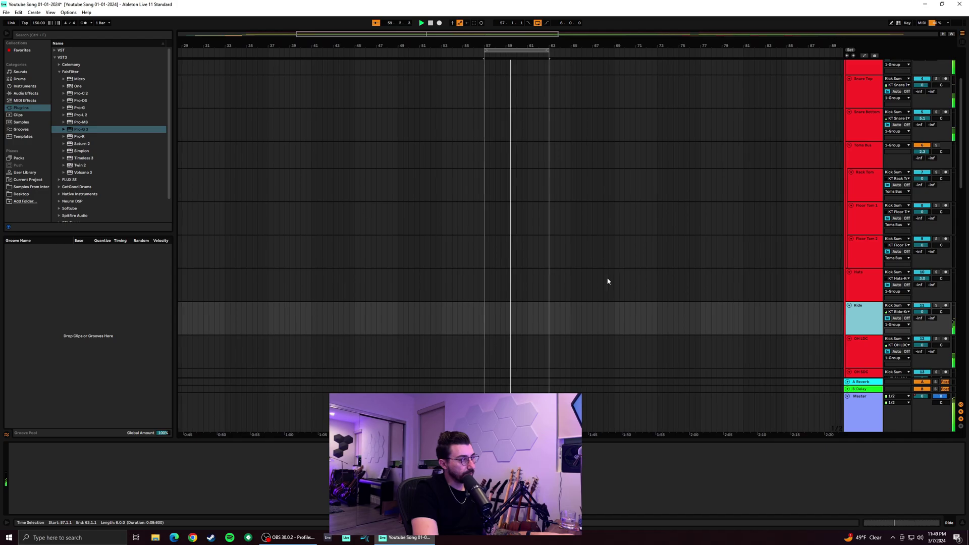
left_click_drag(102, 129, 228, 458)
Sweep a boosted bell band through the Ride EQ, soloing the track, and settle the band as a 10 dB cut near 355 Hz
left_click_drag(550, 150, 599, 103)
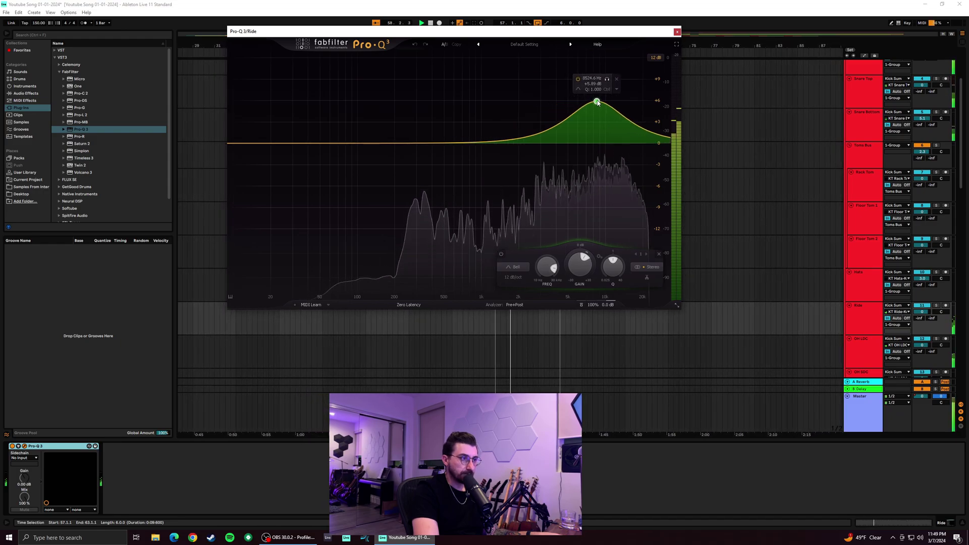
left_click_drag(598, 102, 490, 64)
left_click(499, 78)
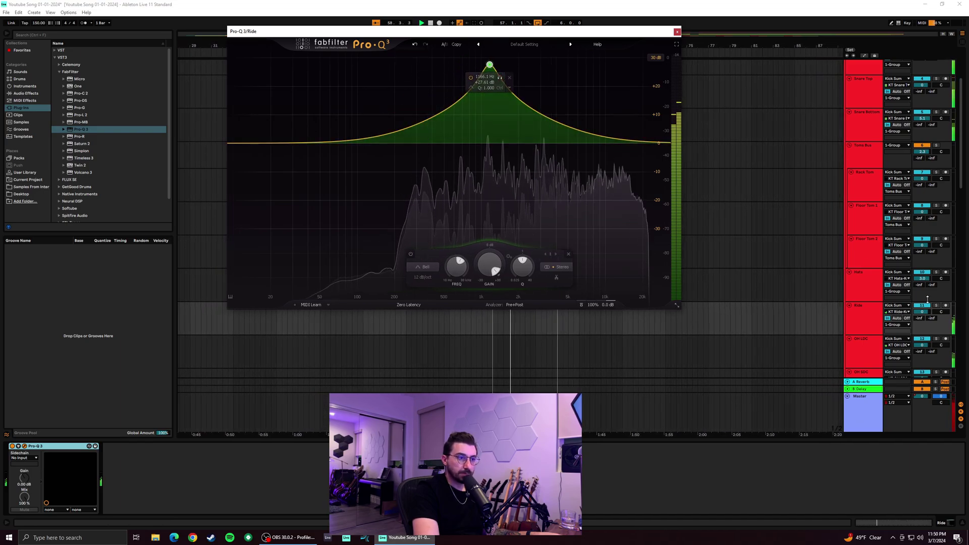
left_click(936, 306)
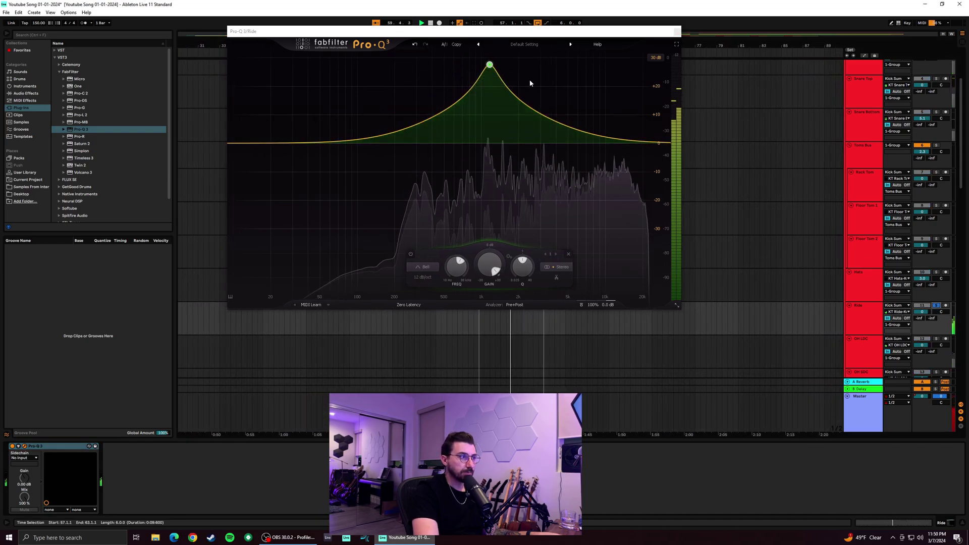
left_click(499, 78)
left_click_drag(500, 80, 437, 119)
left_click_drag(426, 265, 428, 357)
Try a high-shelf boost of about 15.8 dB near 7.7 kHz on Ride, compare it soloed and in the mix, and delete the band
left_click_drag(627, 144, 591, 104)
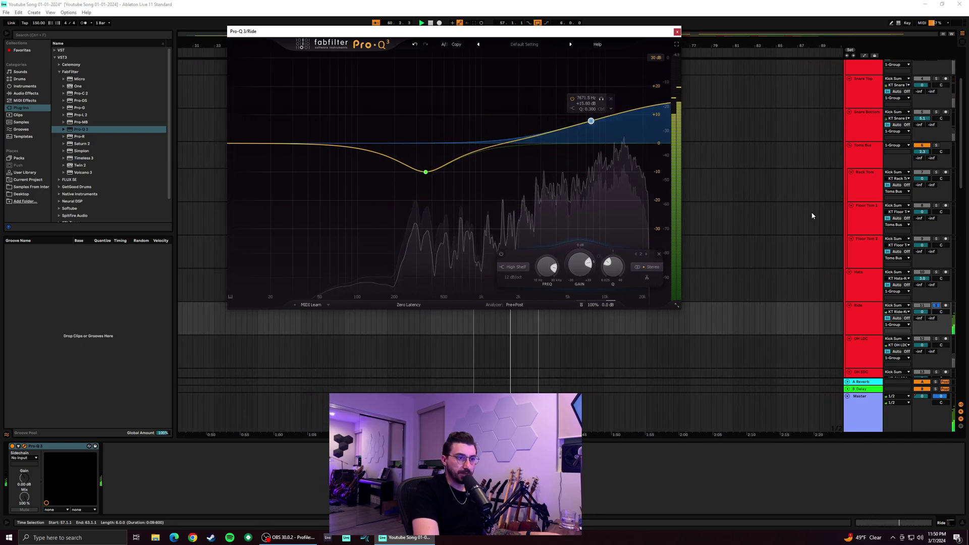
left_click(936, 306)
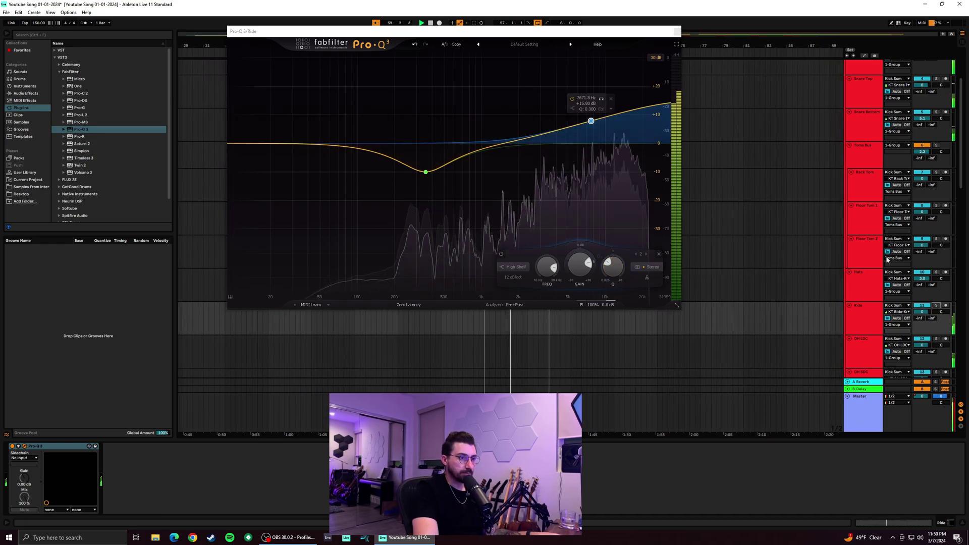
mouse_move(589, 121)
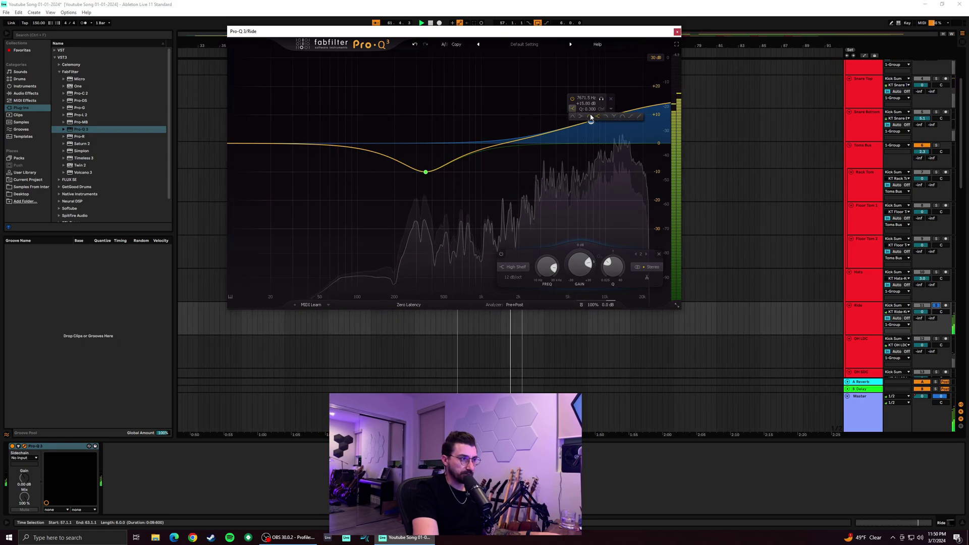
right_click(591, 122)
left_click(611, 190)
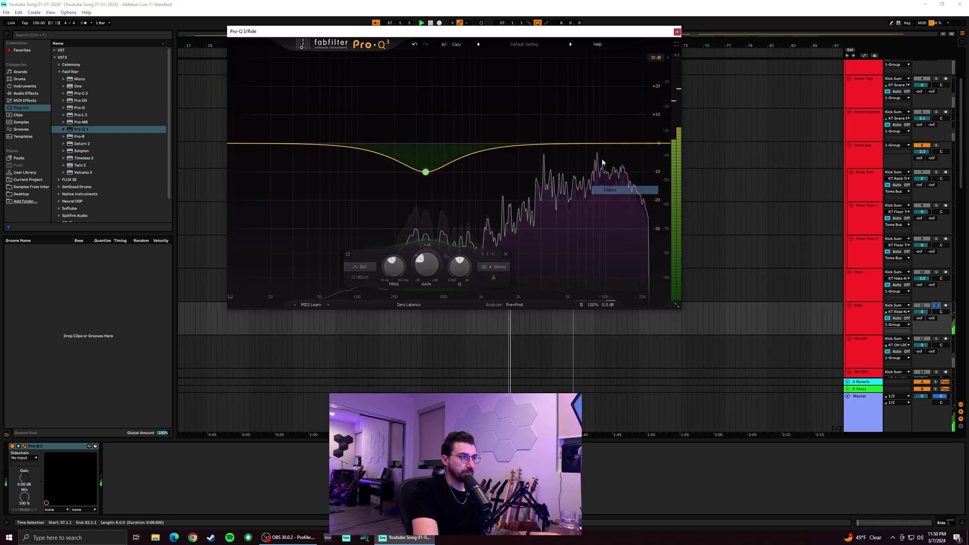
Add a bell boost of about 12 dB near 10 kHz and a brickwall low cut at about 200 Hz to the Ride EQ
left_click_drag(580, 144, 599, 116)
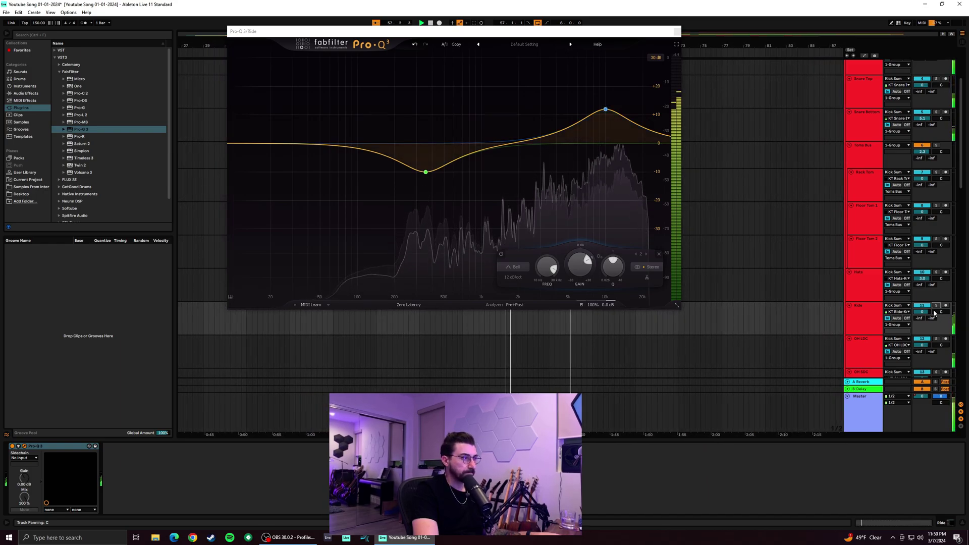
left_click_drag(288, 144, 316, 225)
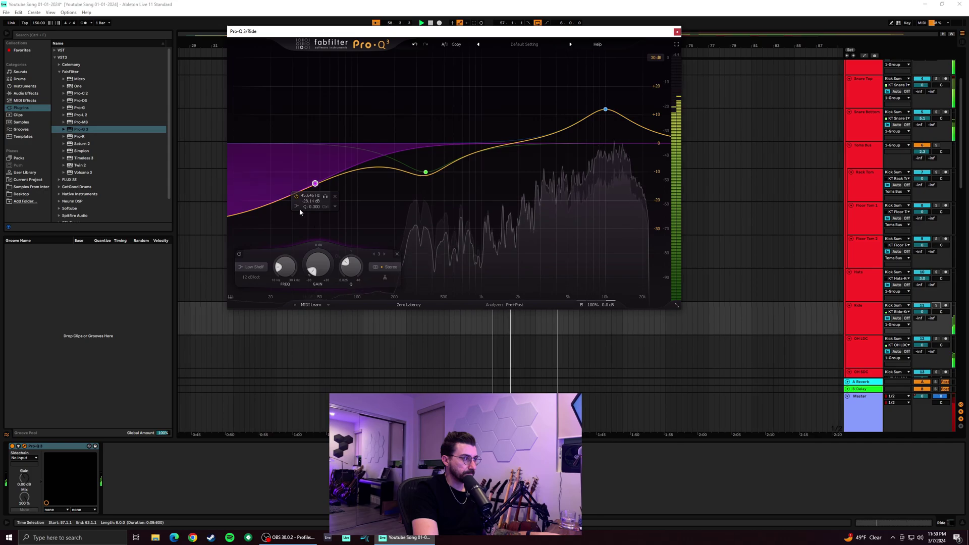
left_click(313, 214)
left_click(313, 159)
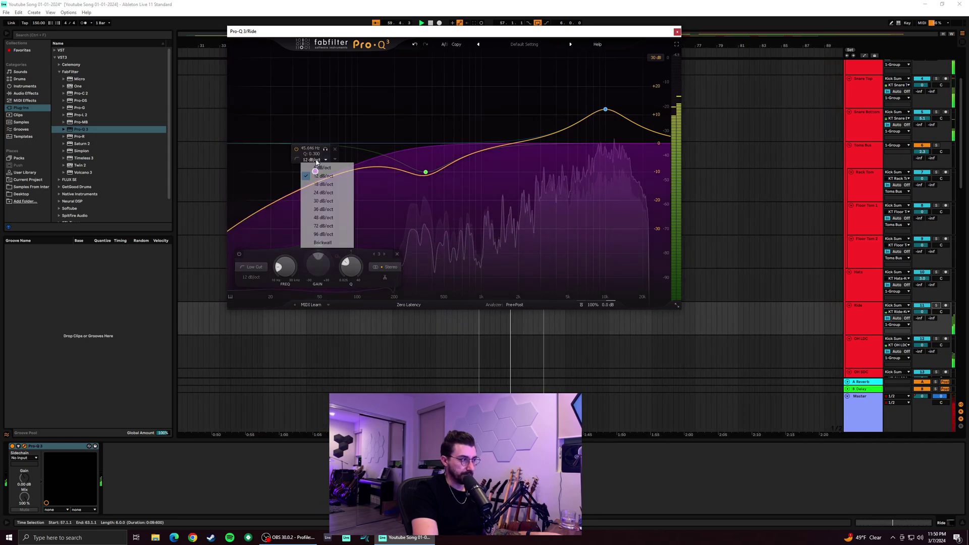
left_click(328, 244)
left_click_drag(319, 146, 396, 150)
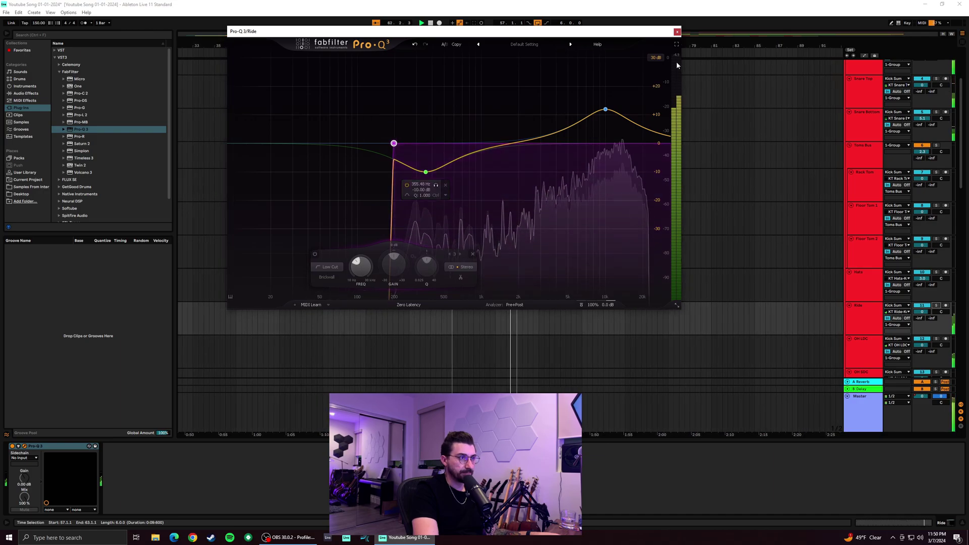
Close the Ride EQ and audition the OH LDC overhead track soloed, checking the OH LDC and OH SDC device chains
left_click(677, 33)
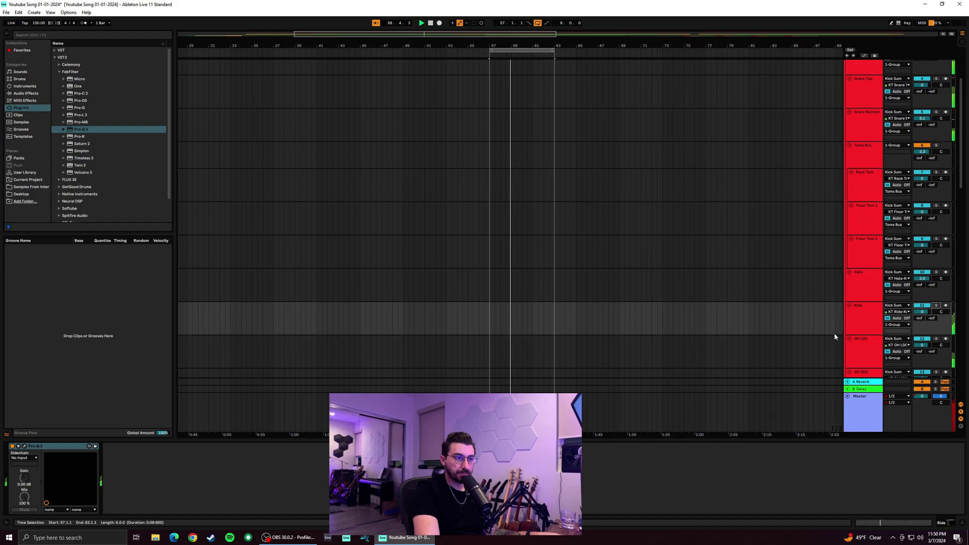
scroll(835, 338, "down", 5)
left_click(871, 217)
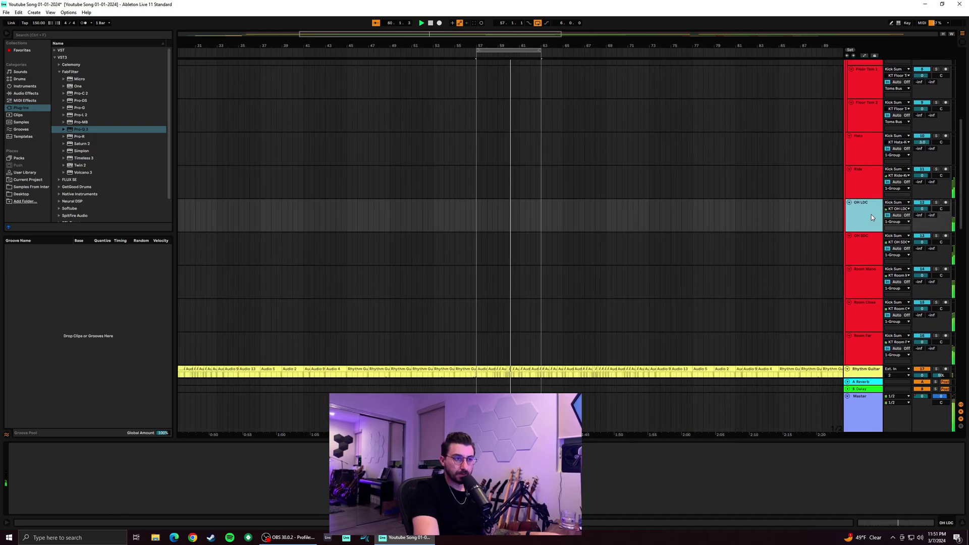
left_click(938, 203)
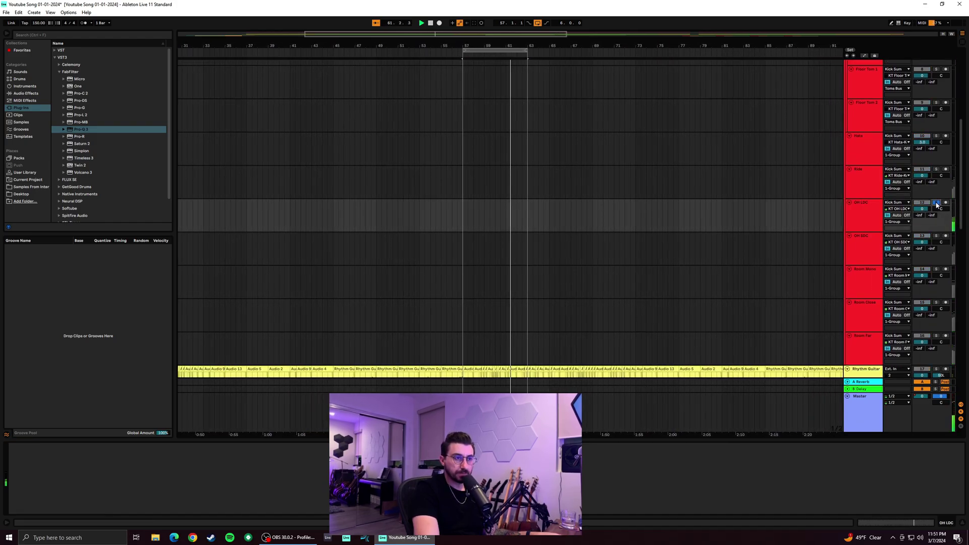
left_click(877, 217)
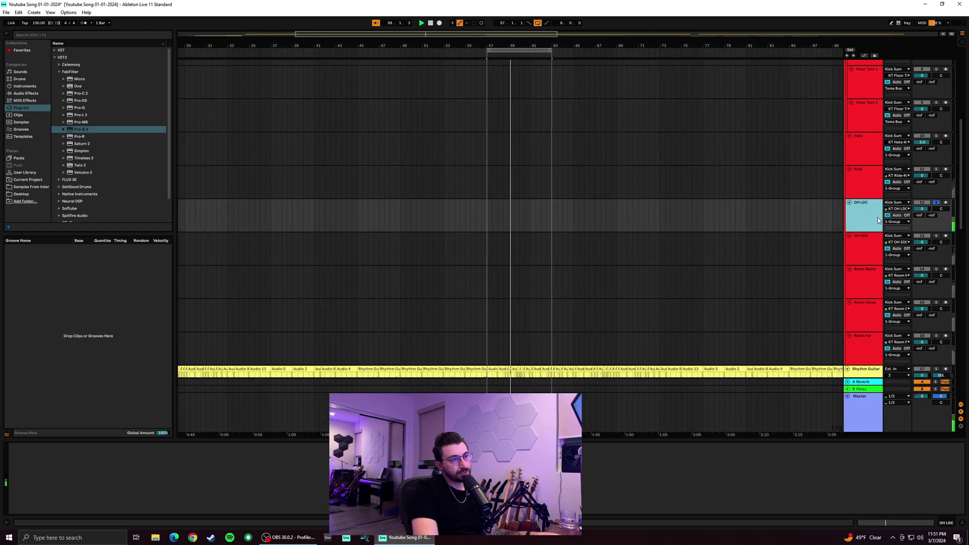
left_click(854, 248)
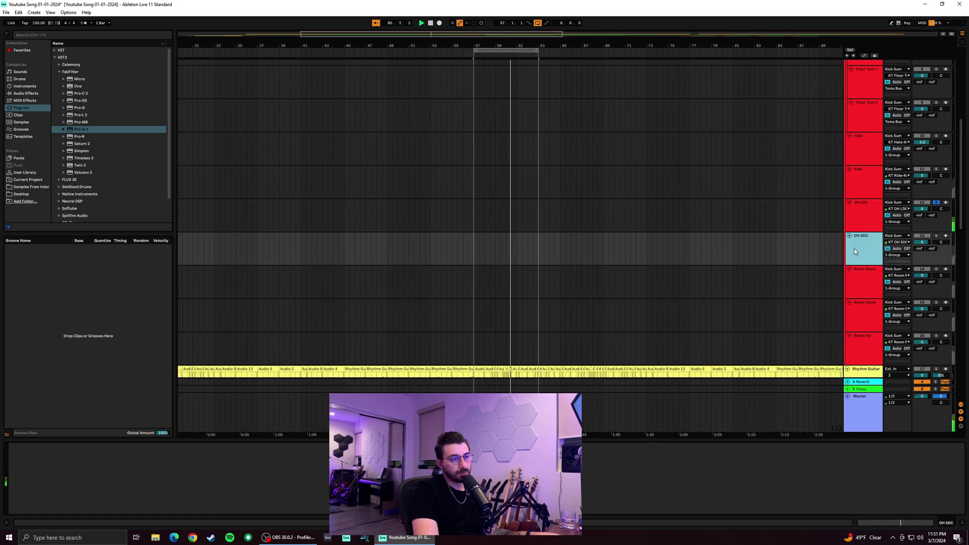
left_click(876, 217)
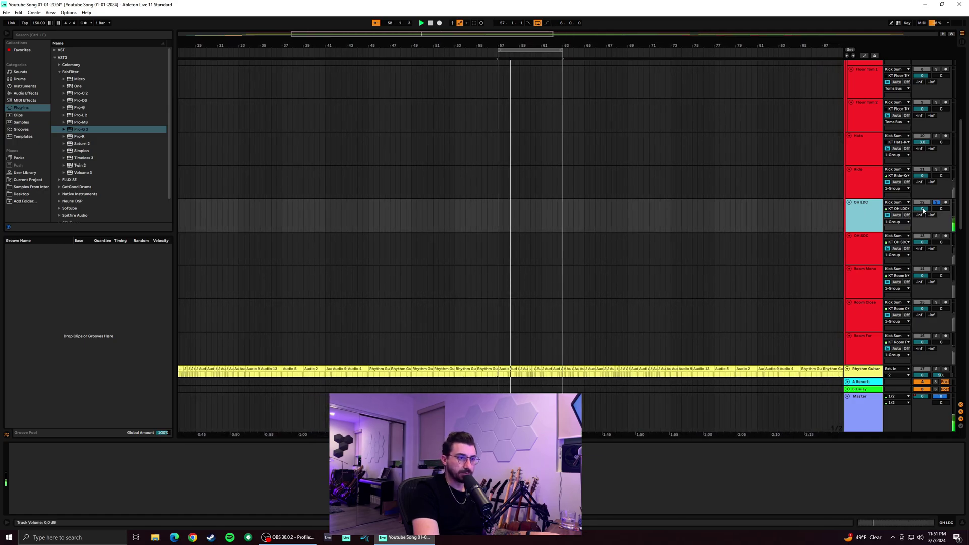
Compare OH LDC soloed, together with OH SDC and the room tracks, and in the full mix, and stop playback
left_click(937, 235)
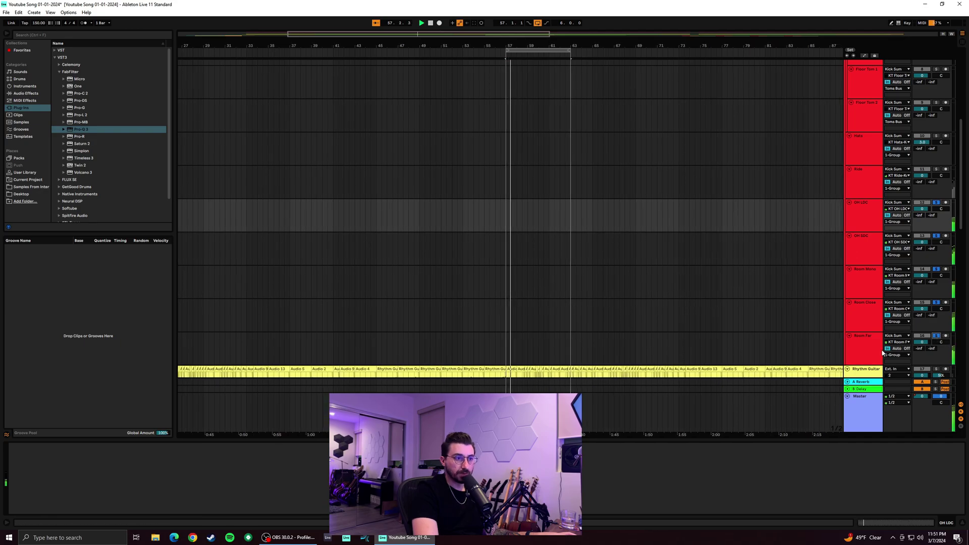
left_click(936, 336)
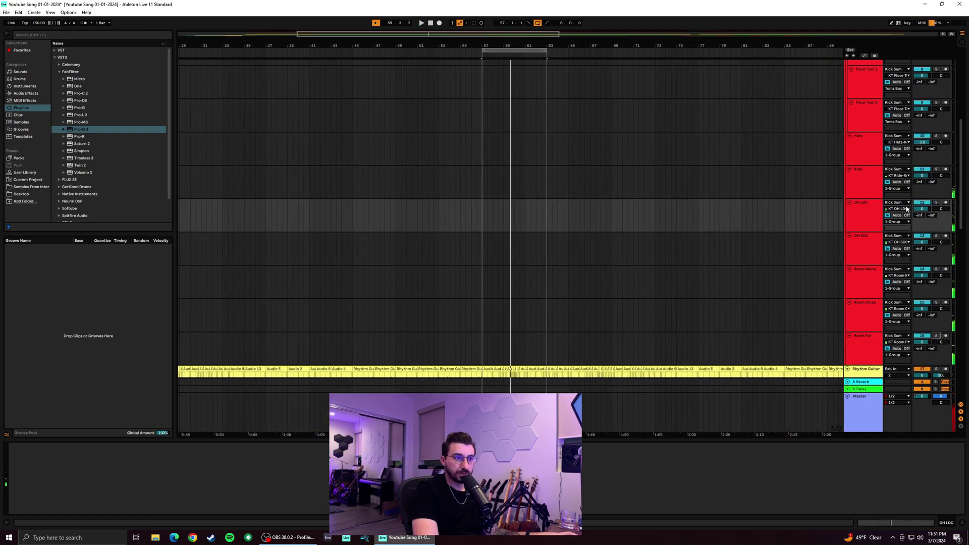
left_click(937, 202)
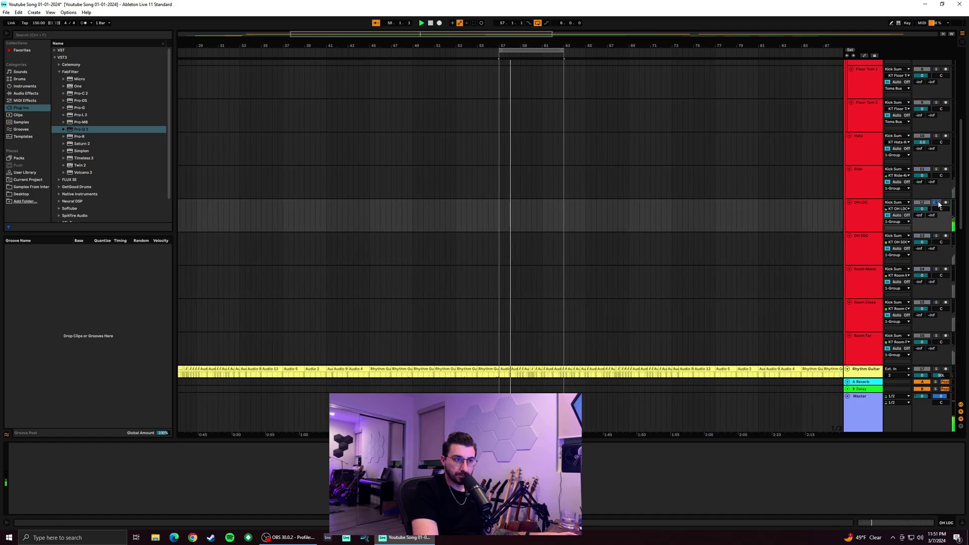
left_click(937, 236)
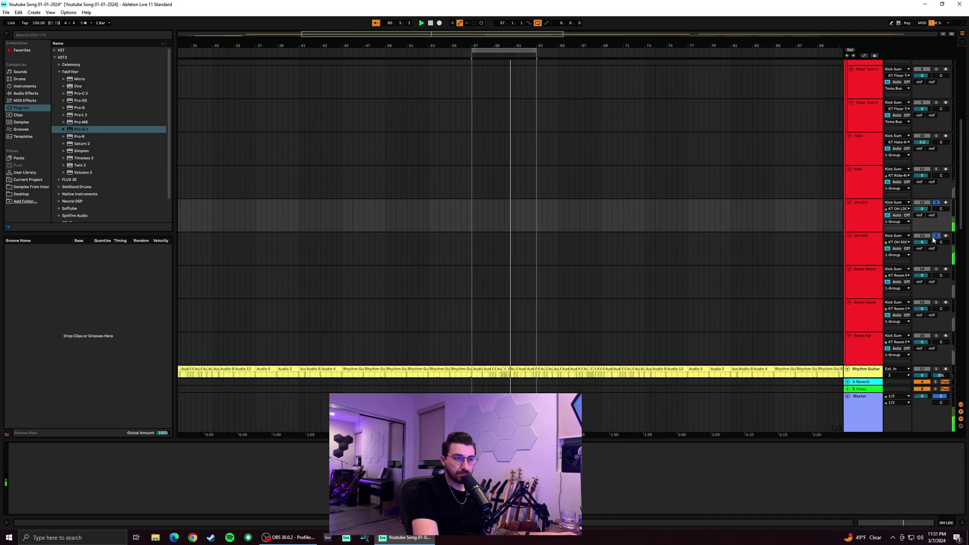
left_click(938, 237)
key("space")
Copy the Pro-Q 3 from the Ride track to the OH SDC track and resume playback
left_click(872, 252)
left_click(873, 222)
left_click(870, 189)
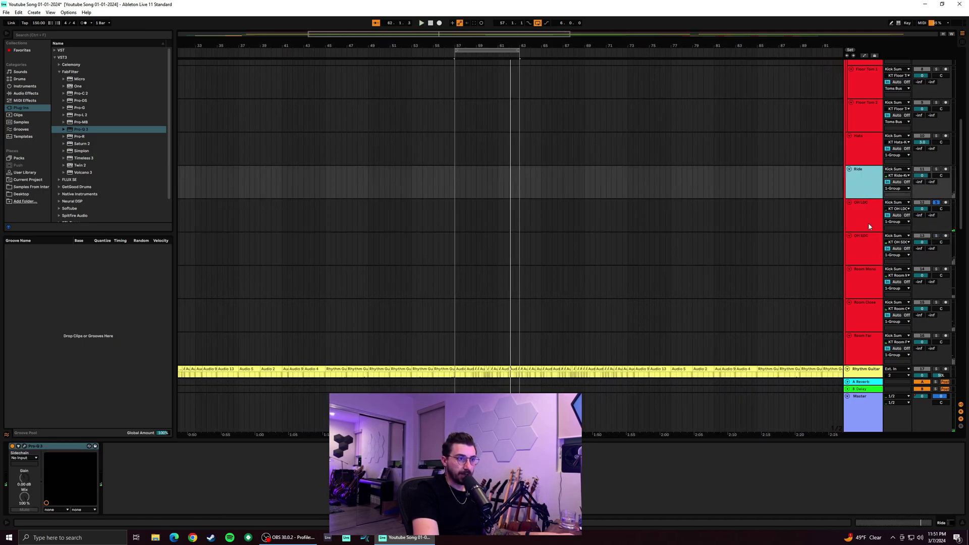
left_click(867, 152)
left_click(850, 194)
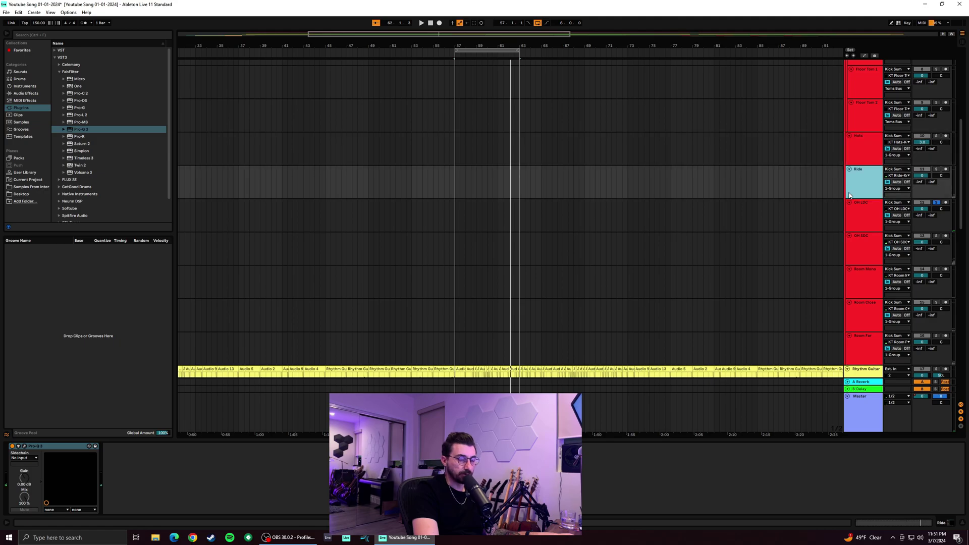
right_click(43, 446)
left_click(53, 455)
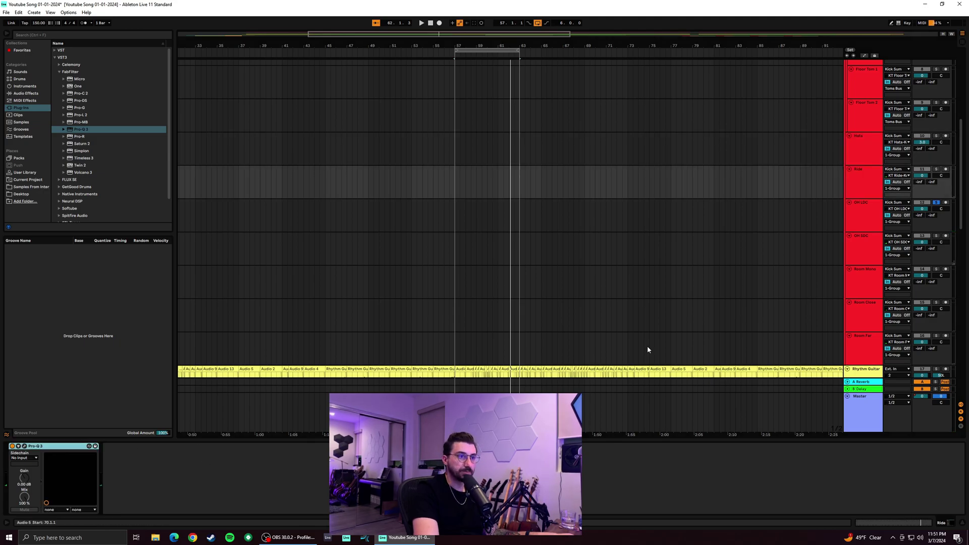
left_click(849, 205)
left_click(861, 244)
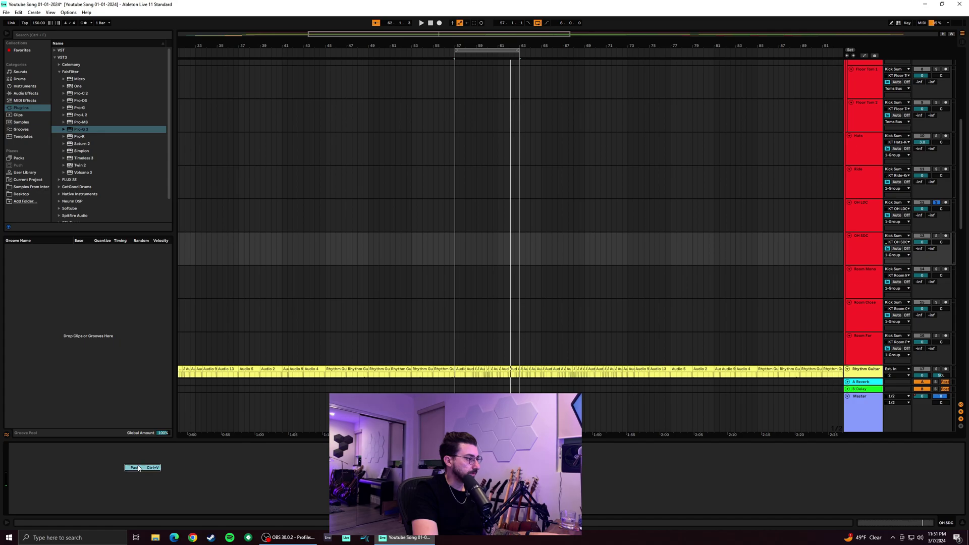
key("ctrl+v")
key("space")
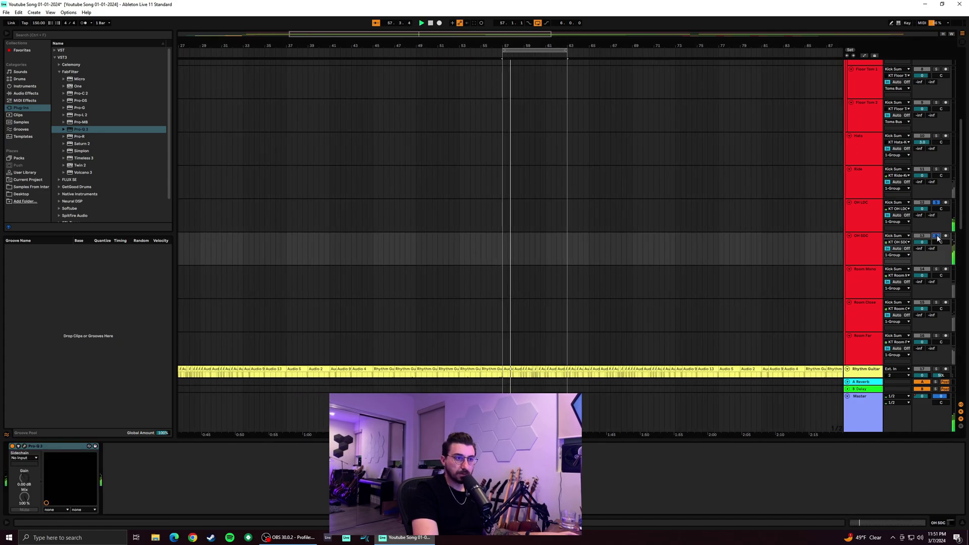
In the OH SDC EQ, move the high bell to about +6.4 dB near 6.4 kHz and add a bell cut of about 4.9 dB near 1 kHz
left_click(24, 447)
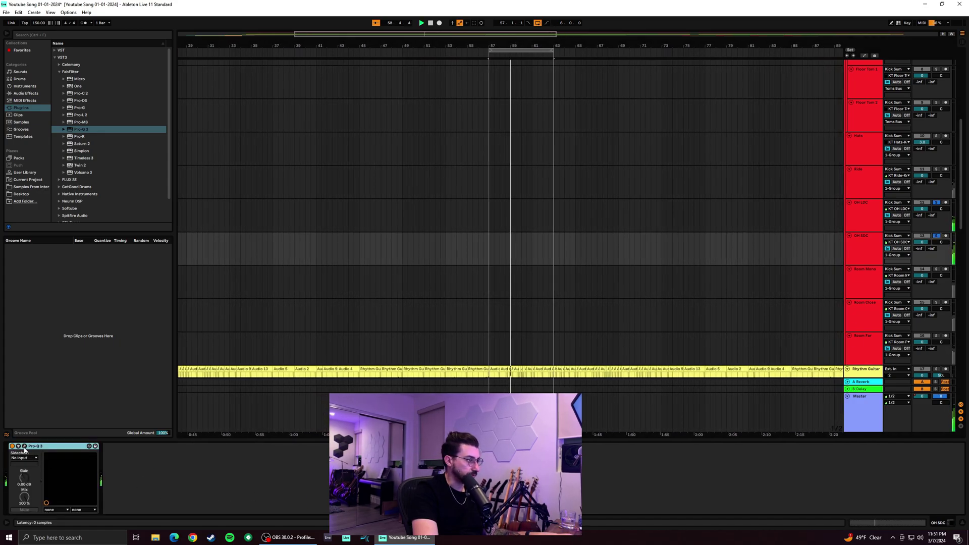
left_click_drag(607, 112, 582, 125)
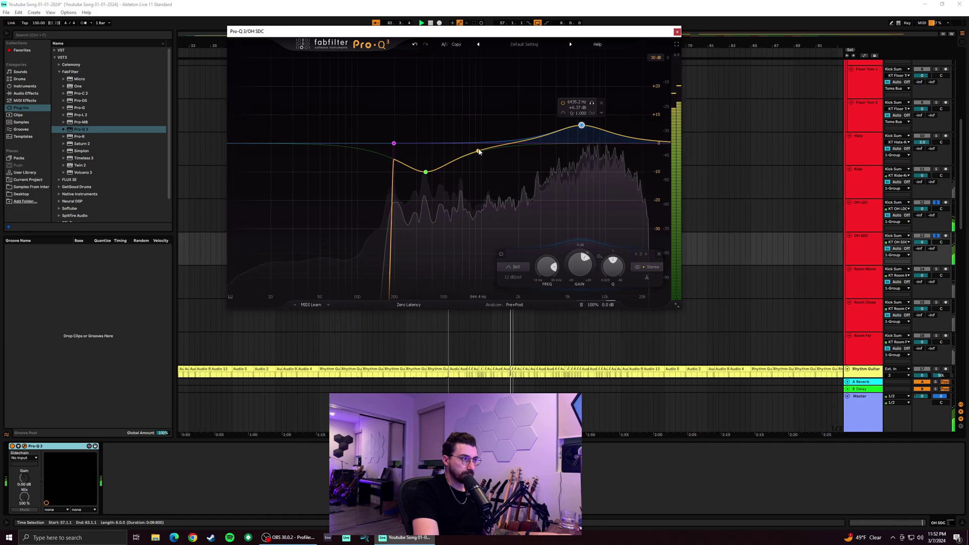
left_click_drag(479, 152, 482, 166)
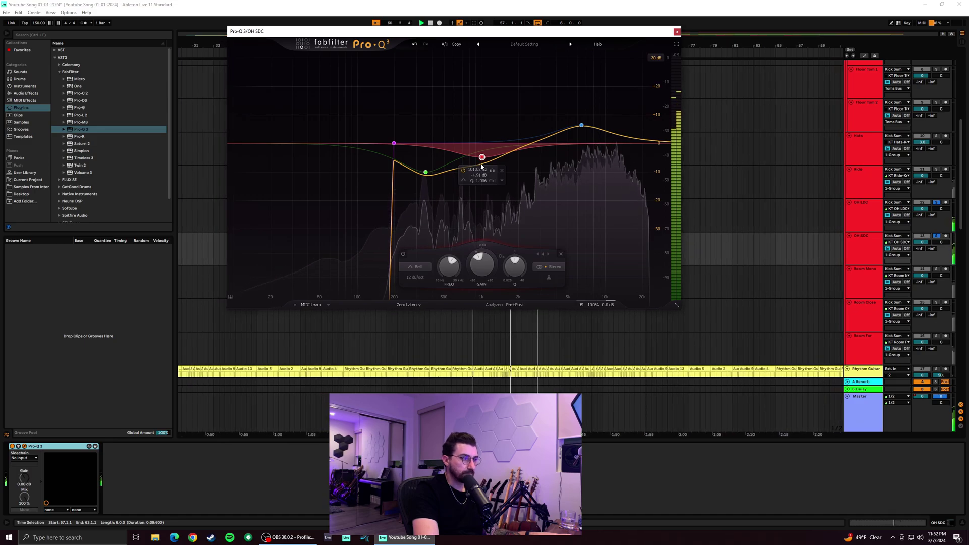
left_click(677, 32)
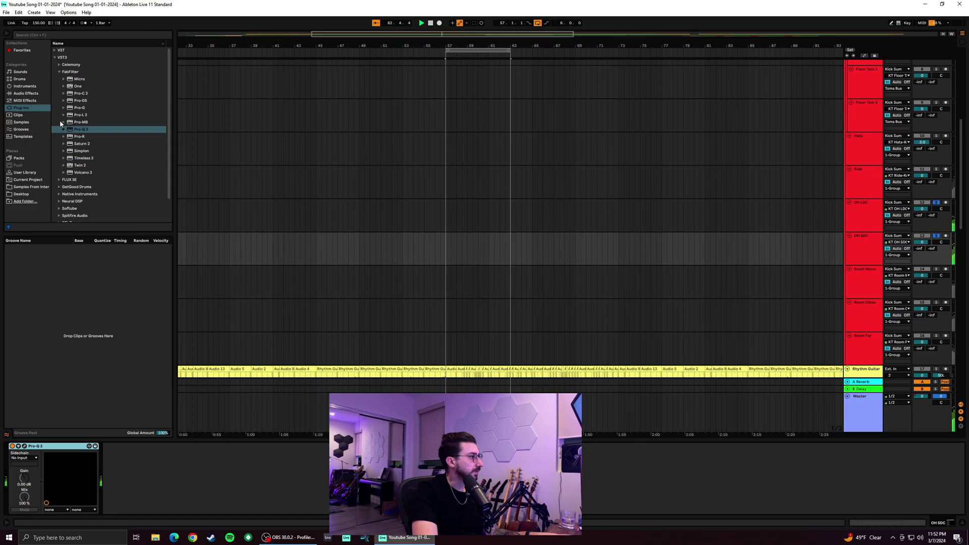
Add FabFilter Pro-C 2 to OH SDC with threshold about -26 dB and release about 223.5 ms, checking it in the full mix
left_click_drag(80, 93, 175, 337)
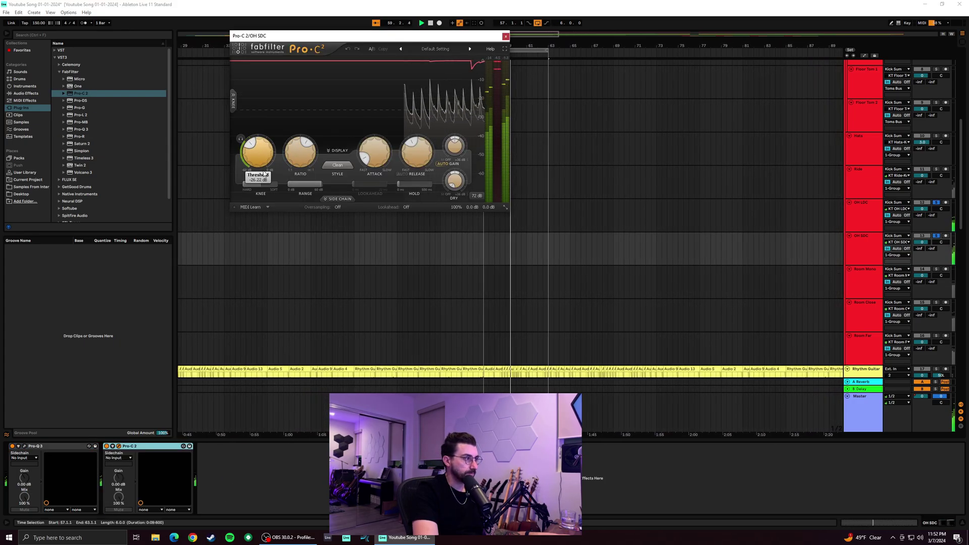
left_click_drag(264, 173, 264, 174)
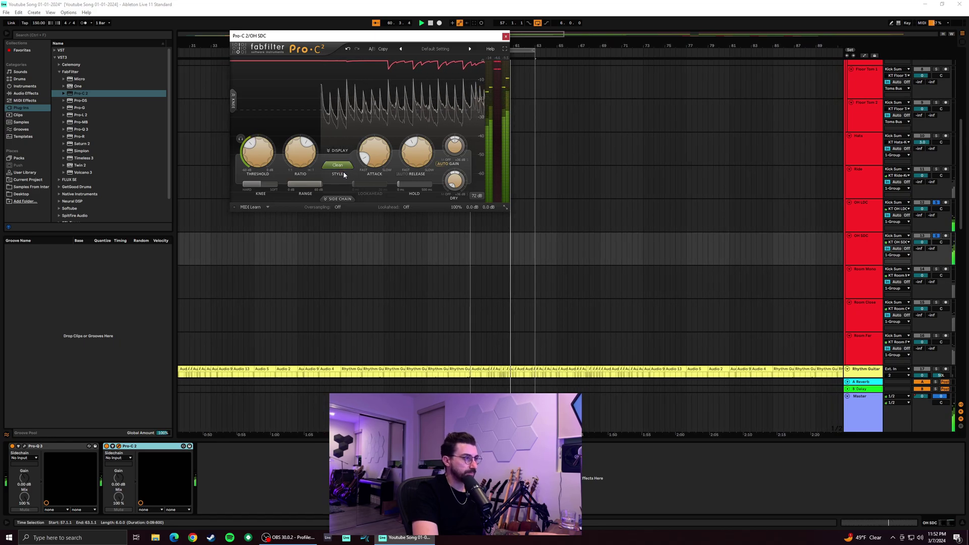
left_click(936, 236)
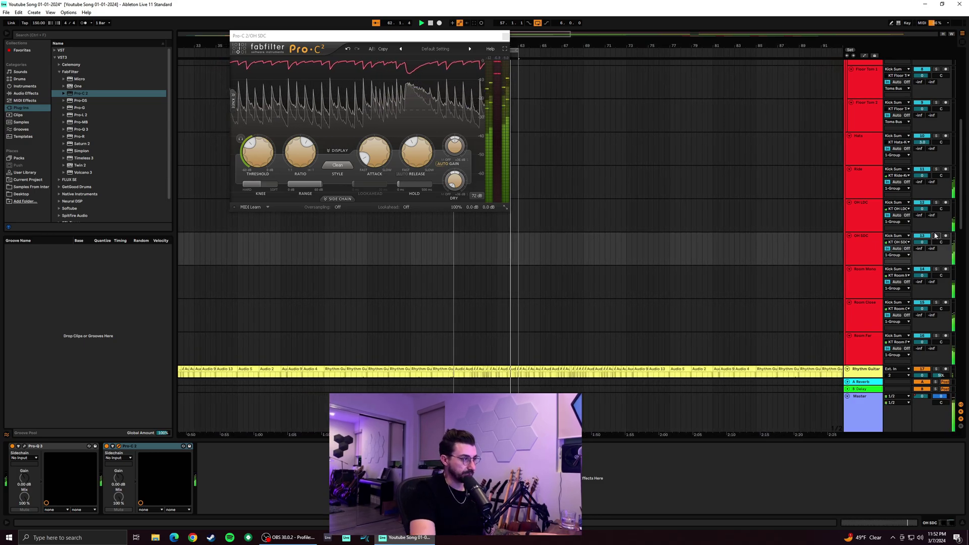
mouse_move(409, 154)
left_click_drag(416, 158, 417, 156)
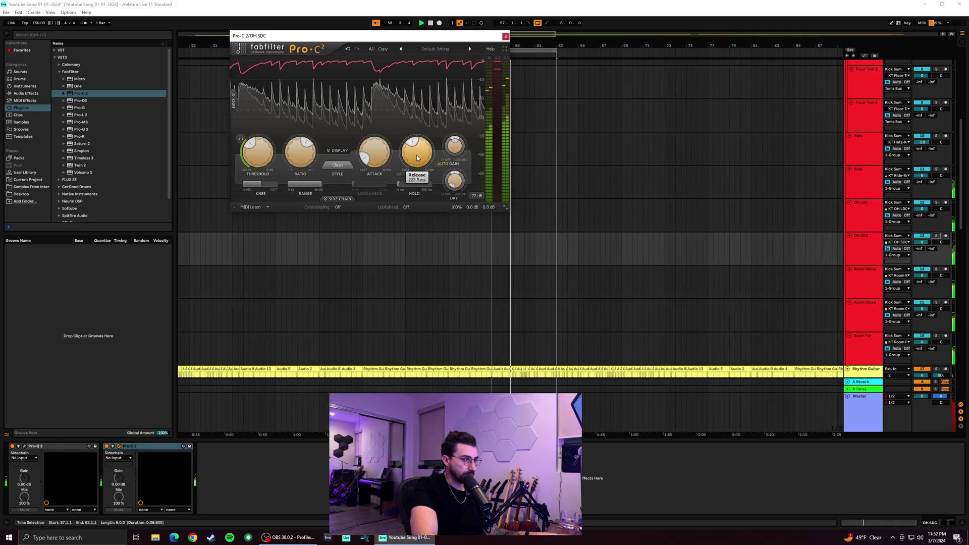
Try the Classic and Opto styles on the OH SDC compressor, solo the track, and return the style to Clean
left_click(348, 167)
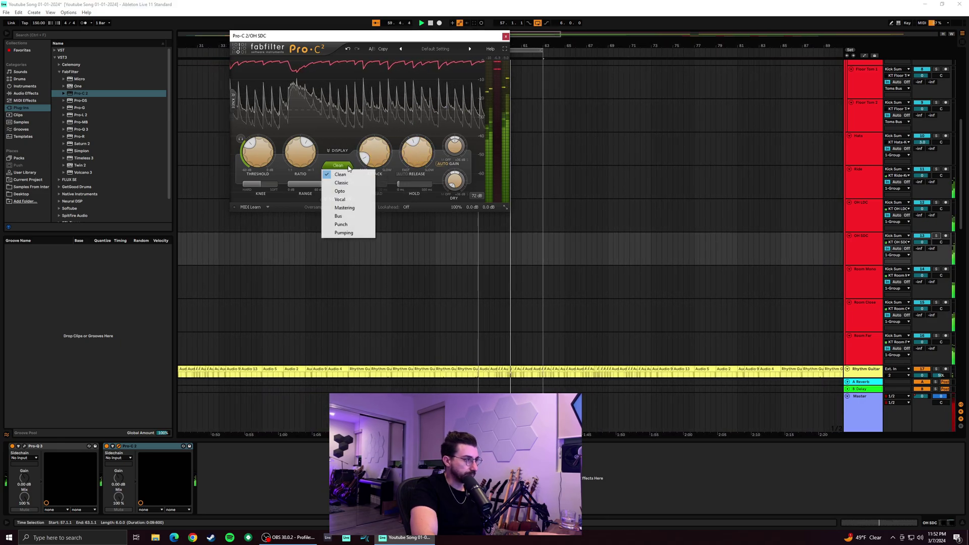
left_click(341, 182)
left_click(337, 166)
left_click(345, 192)
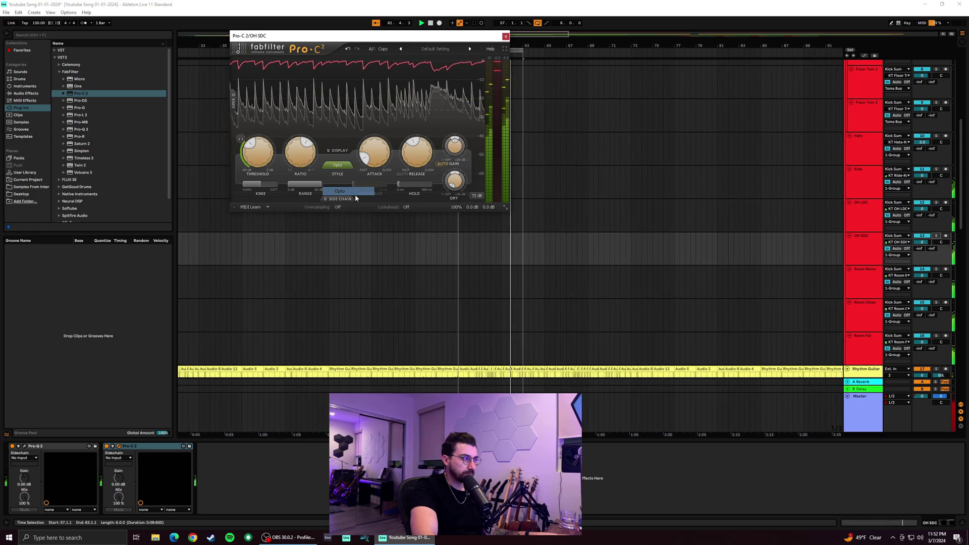
left_click(342, 167)
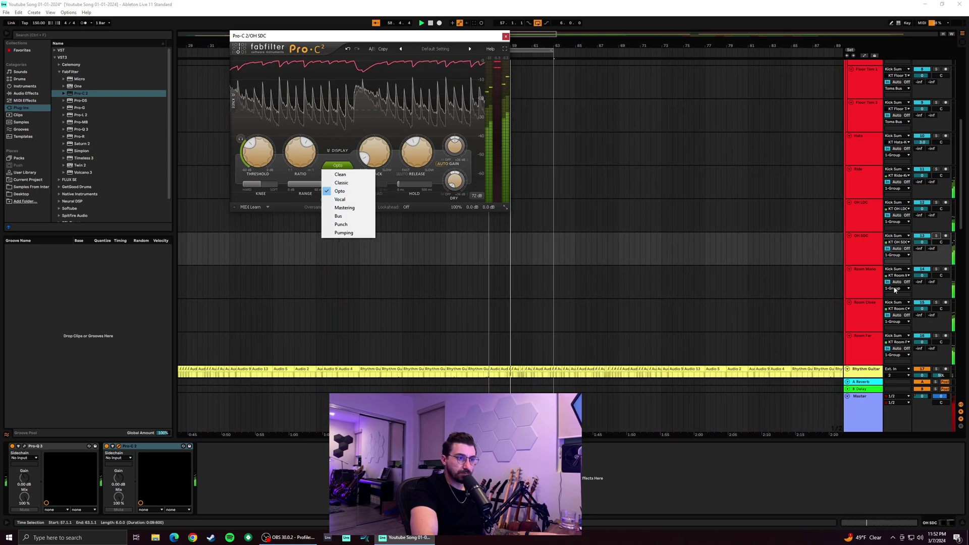
left_click(937, 235)
left_click(340, 171)
left_click(347, 173)
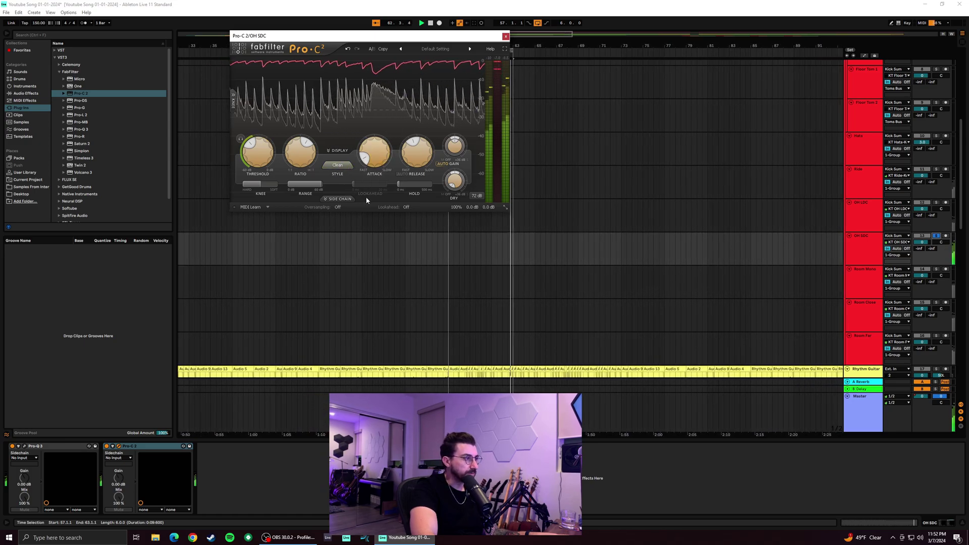
Close the OH SDC compressor, unsolo that track, and compare OH LDC soloed and in the full mix
left_click(506, 36)
left_click(937, 237)
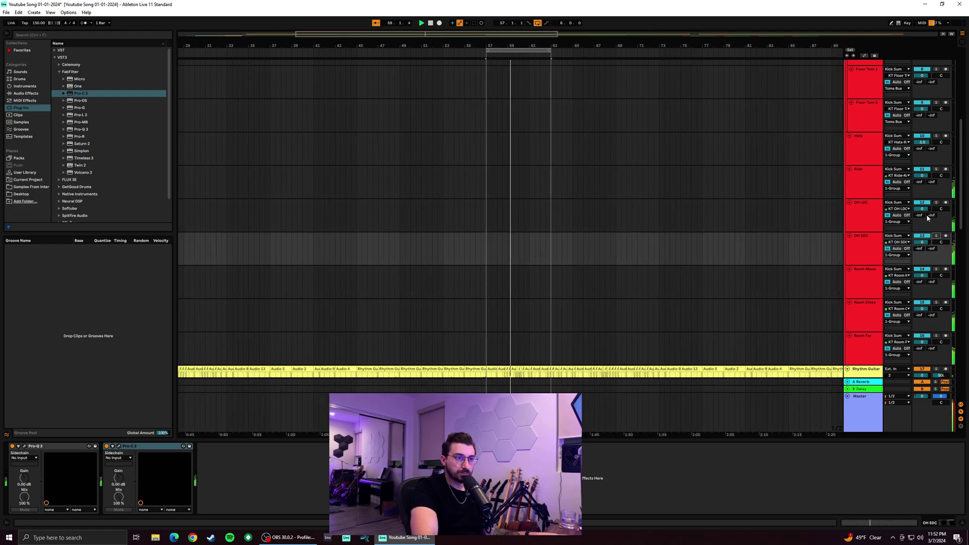
left_click(937, 202)
left_click(871, 211)
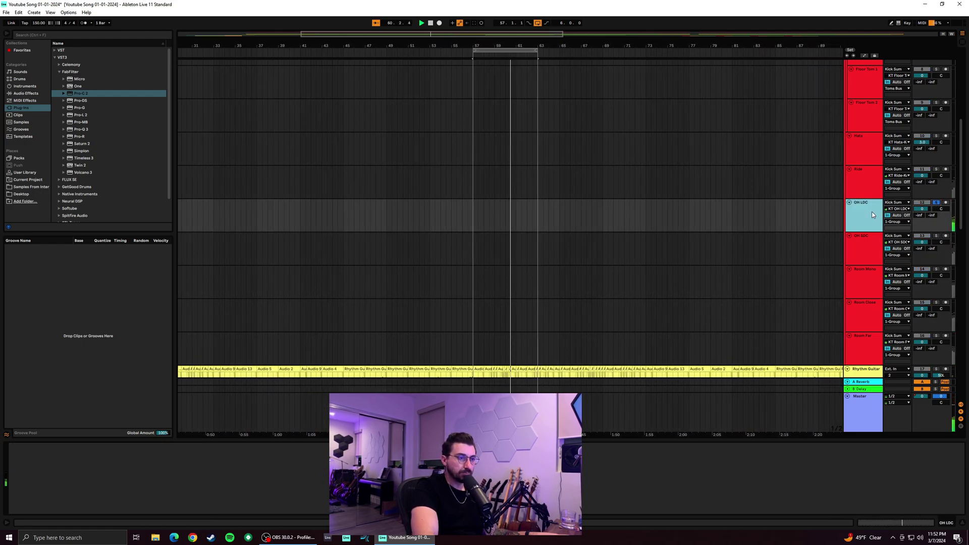
left_click(936, 203)
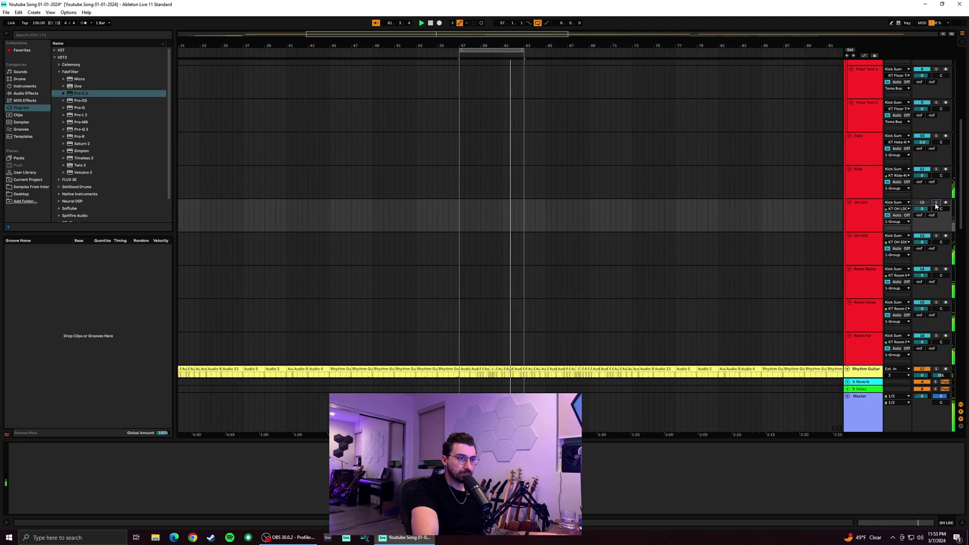
left_click(936, 203)
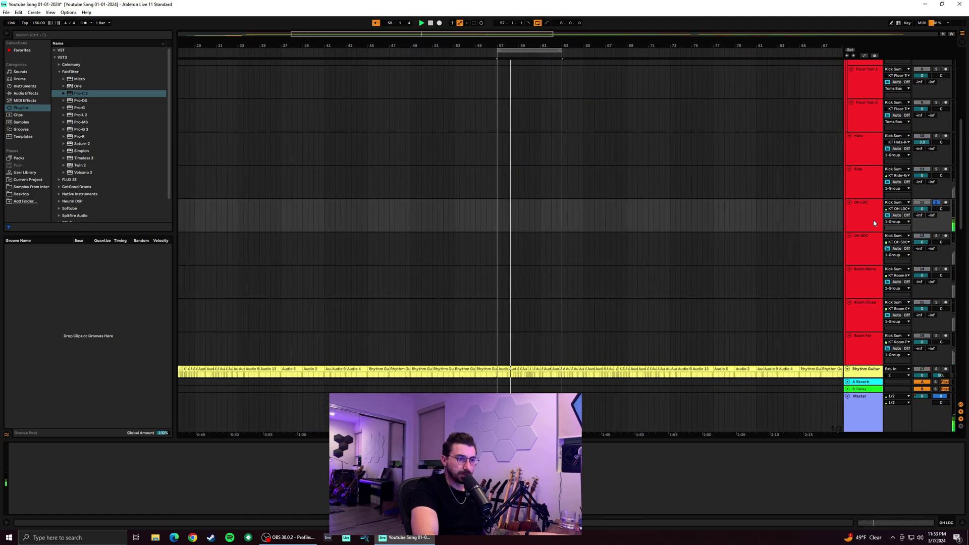
Raise the OH LDC track's volume, trying 5 dB while soloed, and check the level in the full mix
left_click_drag(924, 209, 924, 177)
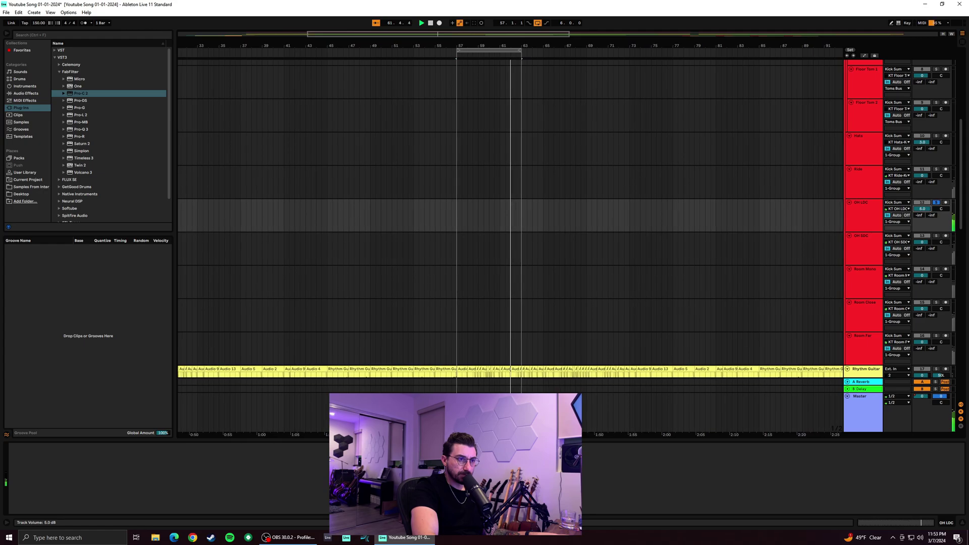
left_click_drag(924, 209, 924, 210)
left_click(936, 203)
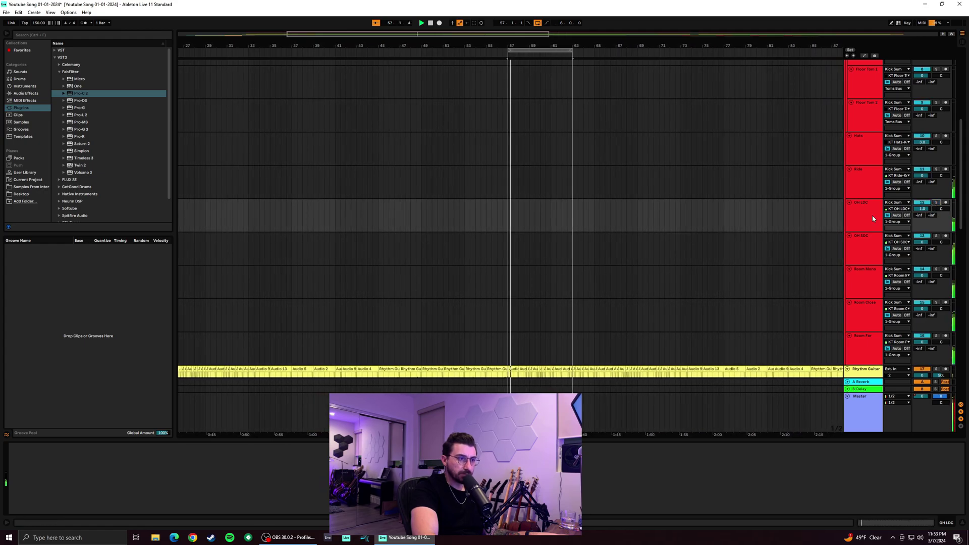
Add FabFilter Pro-L 2 to the OH LDC track
left_click(872, 218)
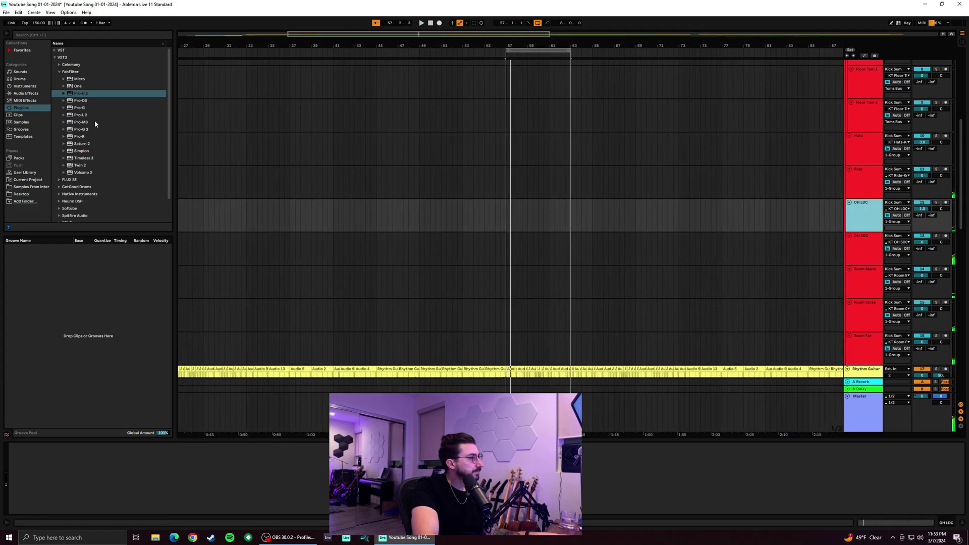
left_click(81, 116)
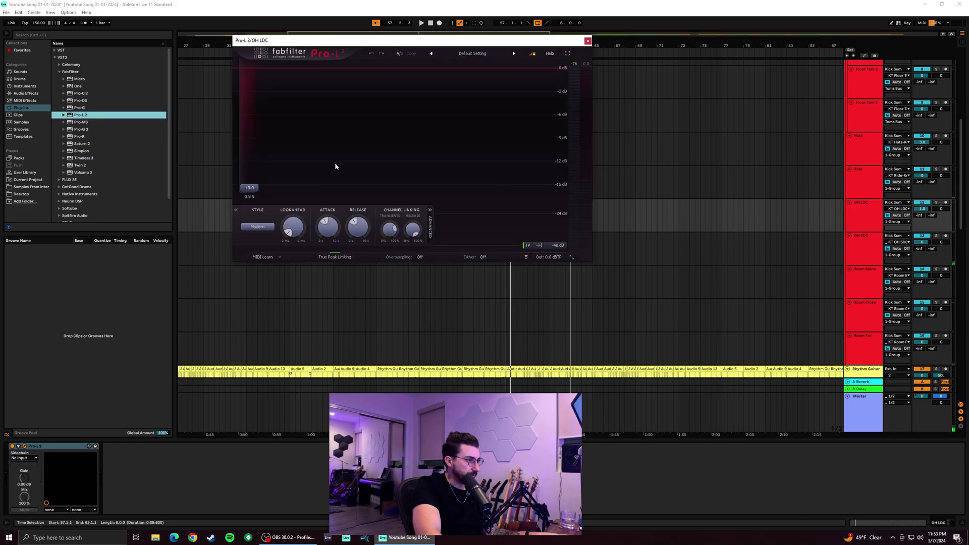
Solo the OH LDC track, raise its Pro-L 2 gain to 6.7 dB, and close the limiter window
left_click(937, 203)
left_click(251, 189)
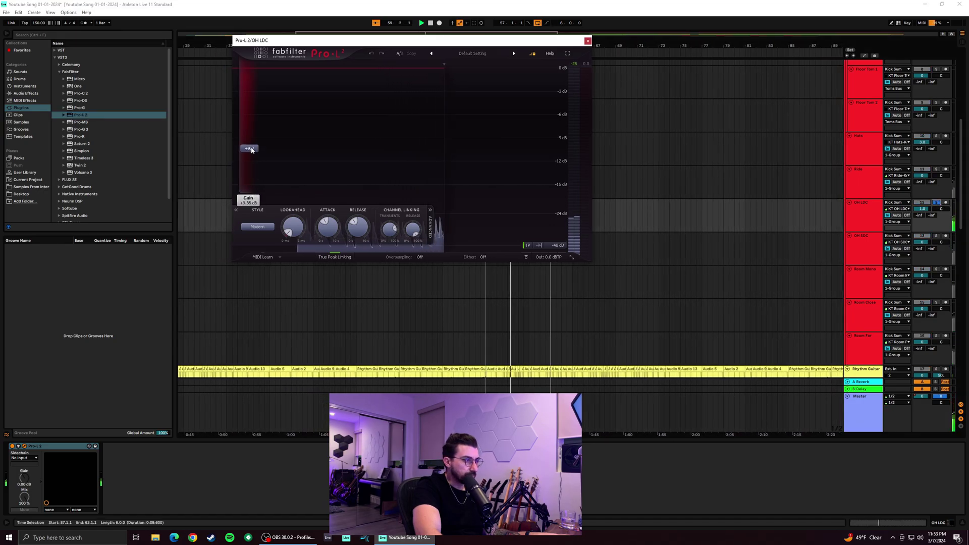
left_click_drag(252, 144, 246, 164)
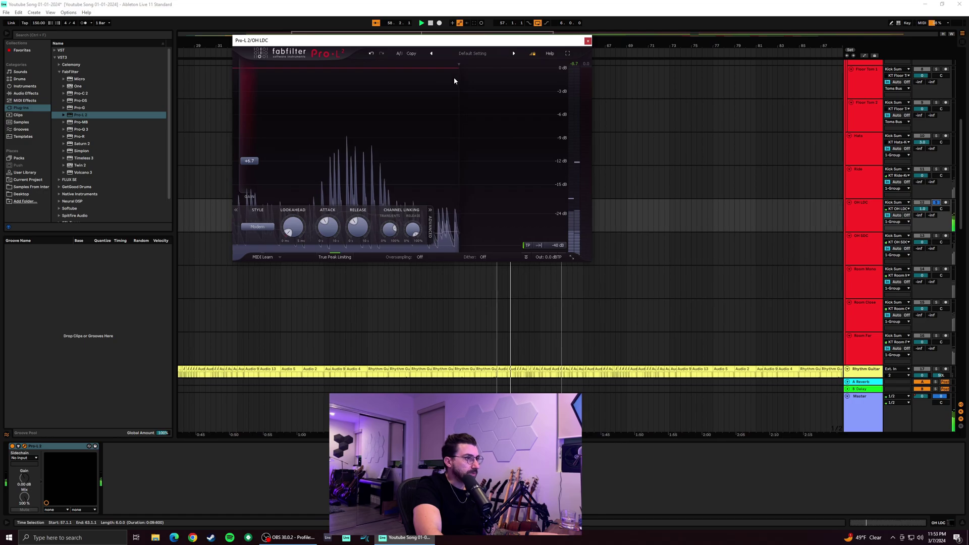
left_click(588, 40)
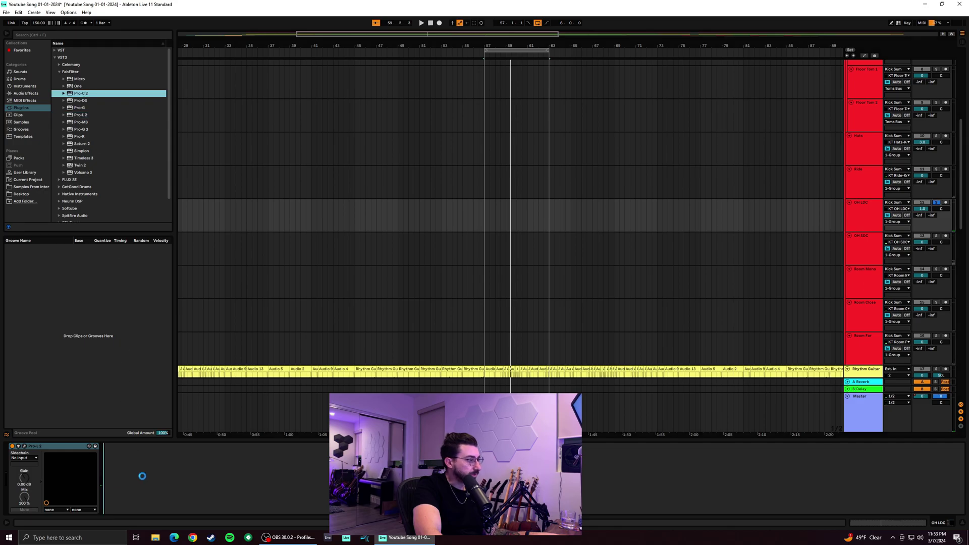
On OH LDC's Pro-C 2 compressor, lower the threshold, set the ratio to about 2:1, and shorten the release to about 106 ms during playback
key("space")
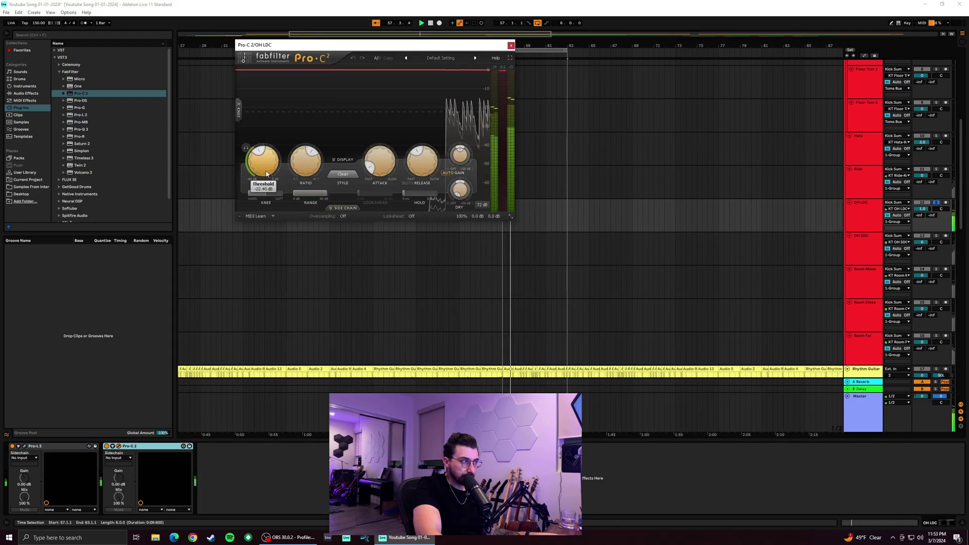
left_click_drag(266, 184, 310, 205)
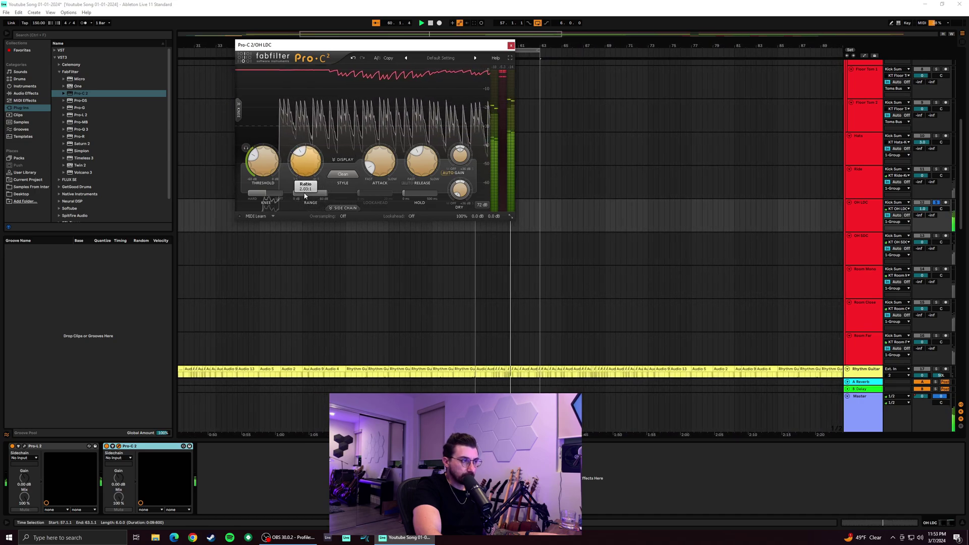
mouse_move(424, 179)
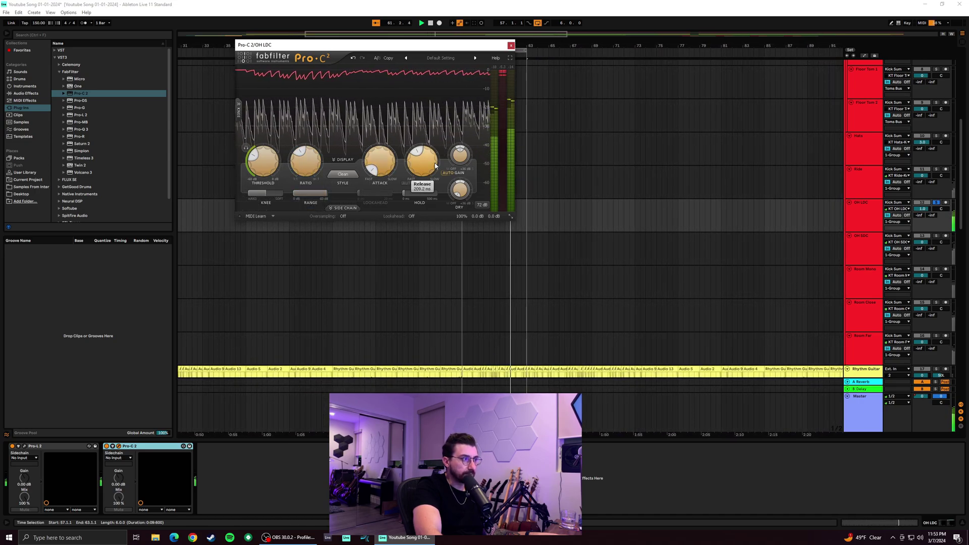
left_click_drag(432, 183, 428, 183)
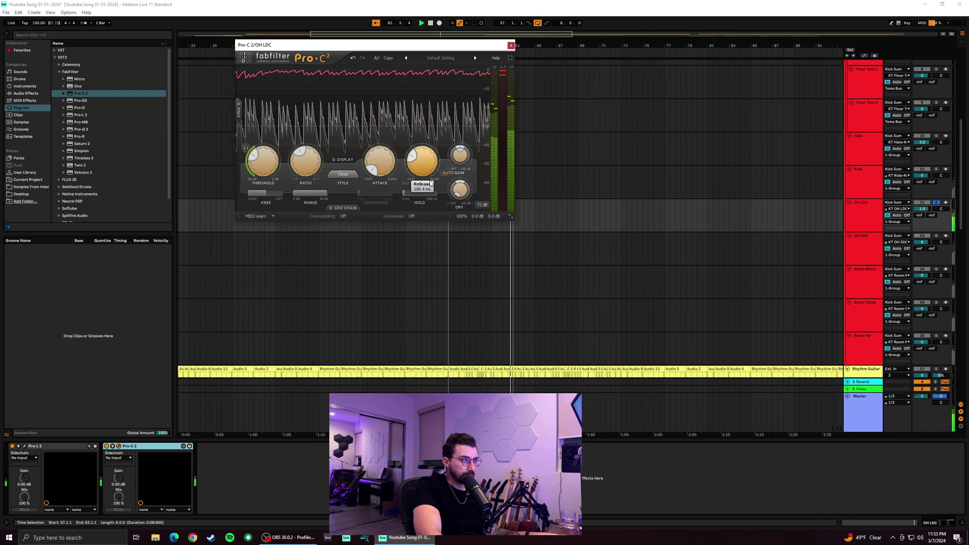
Audition the Classic, Opto, Mastering, Vocal, Bus, Punch and Pumping styles on the OH LDC compressor, and return the style to Clean
left_click(343, 174)
left_click(347, 192)
left_click(345, 175)
left_click(349, 204)
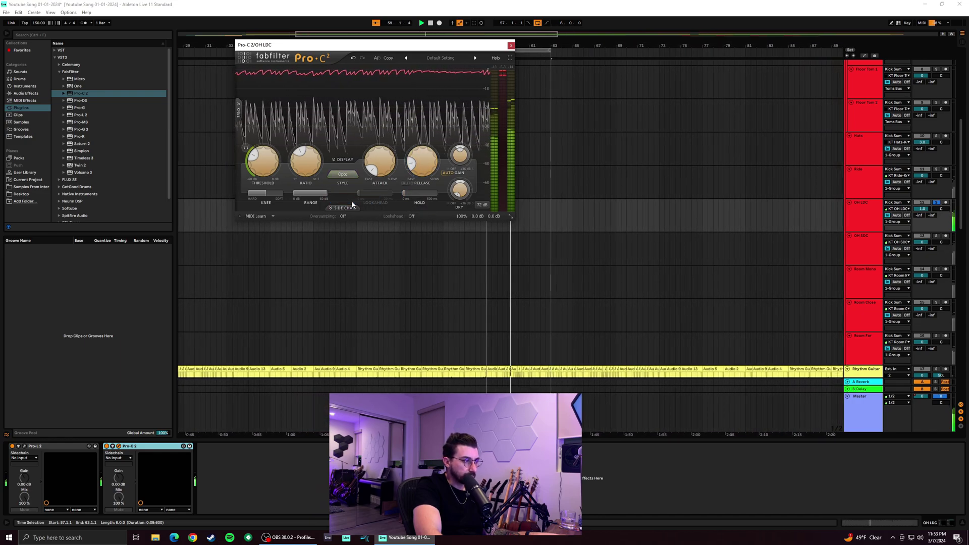
left_click(343, 174)
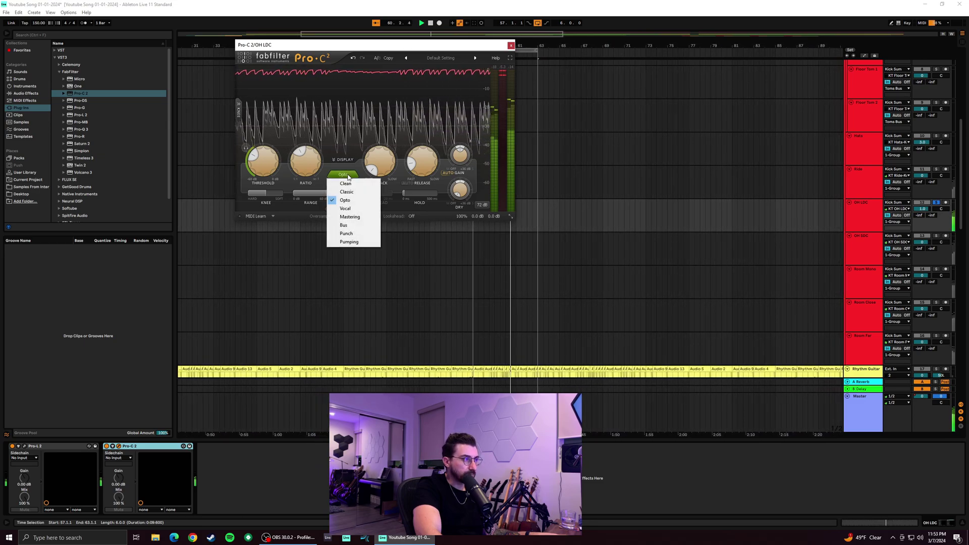
left_click(354, 211)
left_click(344, 174)
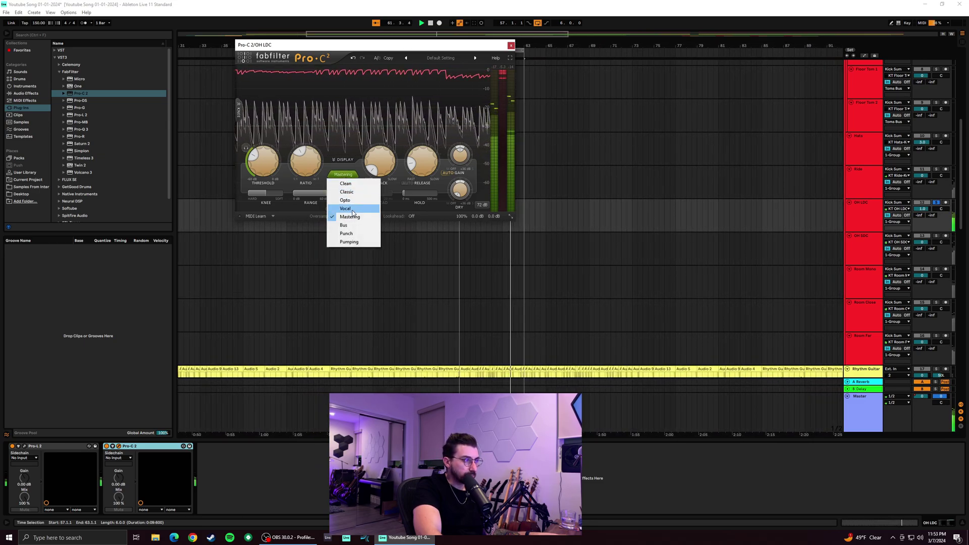
left_click(347, 177)
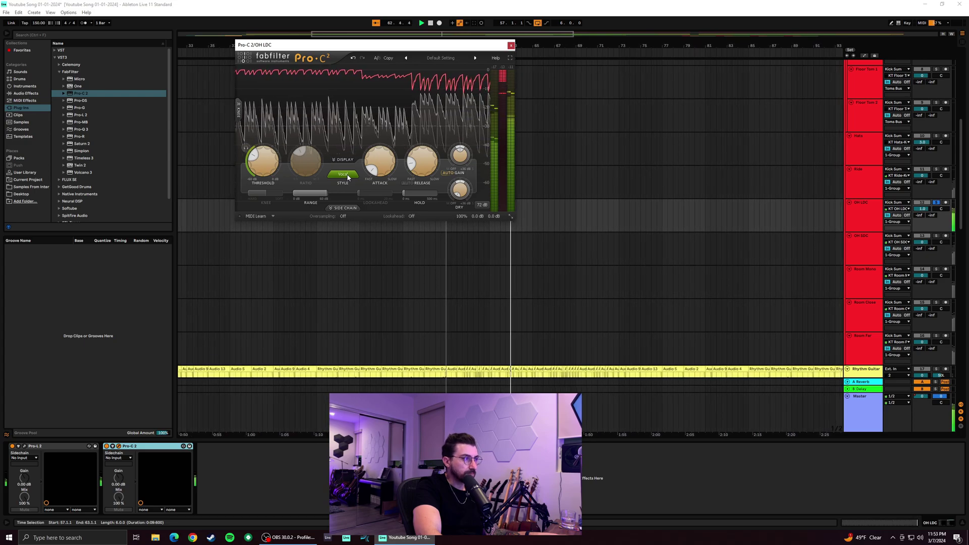
left_click(347, 176)
left_click(342, 223)
left_click(344, 175)
left_click(346, 233)
left_click(345, 176)
left_click(349, 242)
left_click(344, 175)
left_click(345, 183)
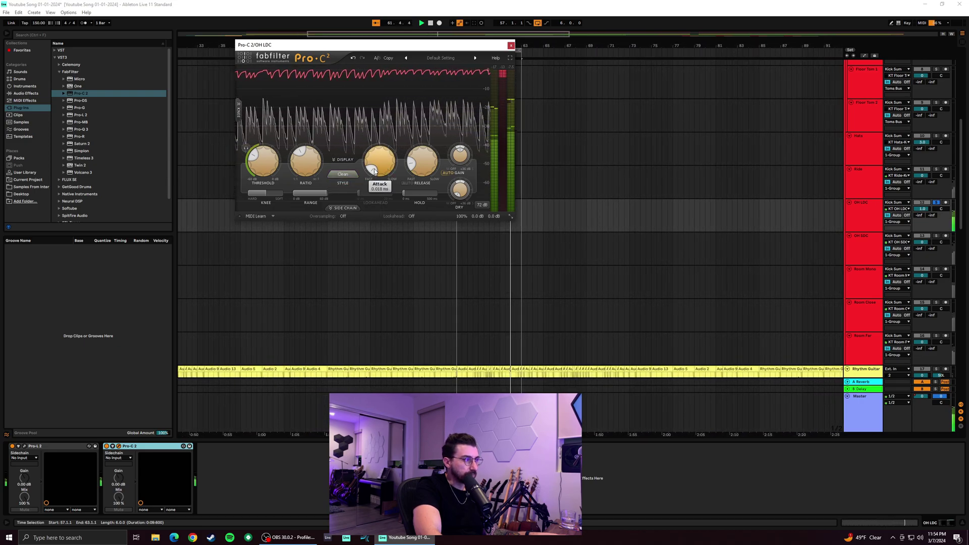
Set the OH LDC compressor's threshold to about -43 dB and attack to 0.005 ms, lengthen the release, and close its window
left_click_drag(266, 157, 268, 178)
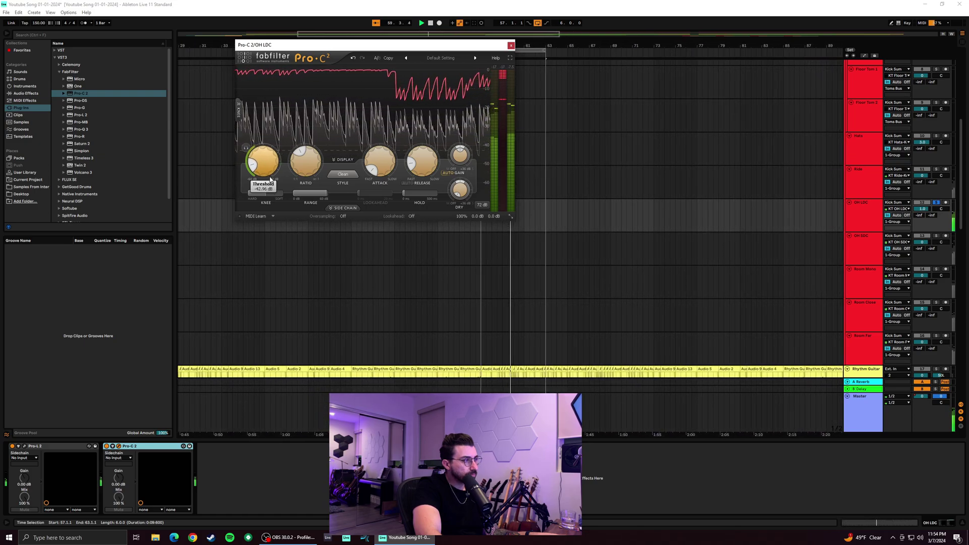
mouse_move(376, 149)
left_click_drag(376, 149, 418, 151)
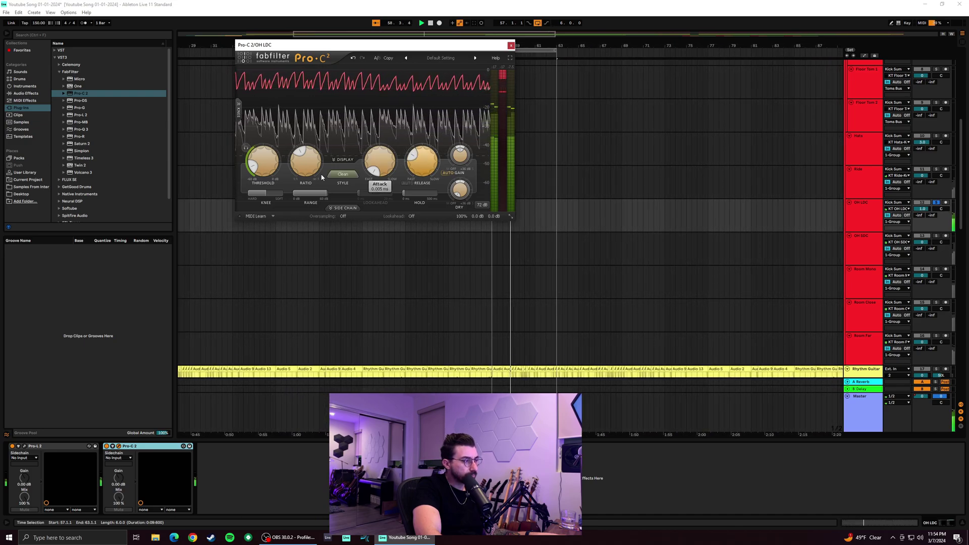
left_click(511, 45)
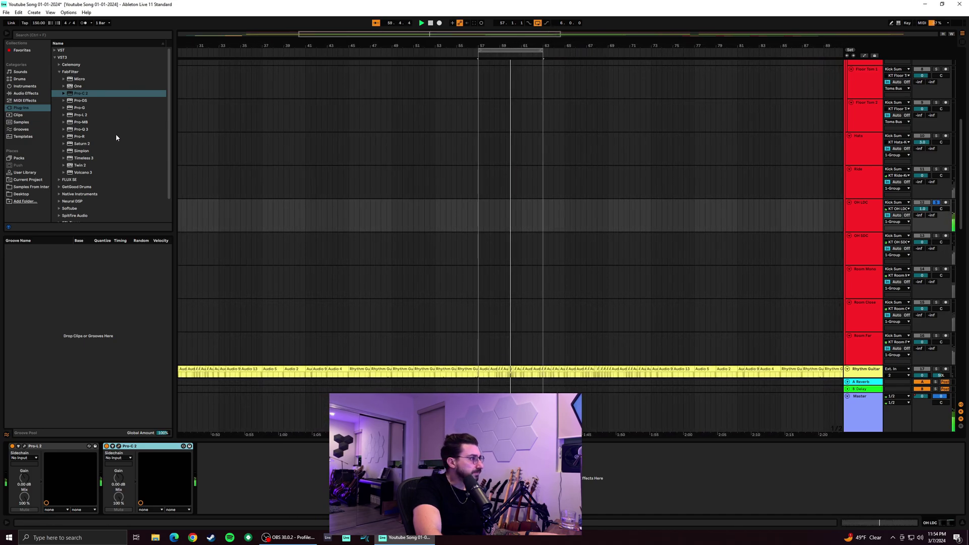
Add FabFilter Pro-R to the OH LDC track, raise the reverb's mix, and set its space to 1.80 s
left_click_drag(82, 137, 258, 469)
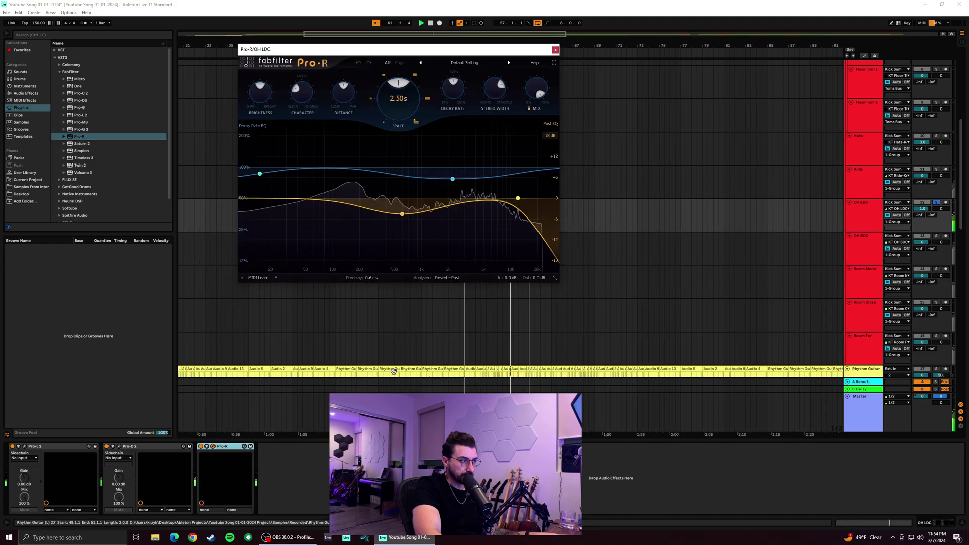
left_click_drag(545, 154, 530, 183)
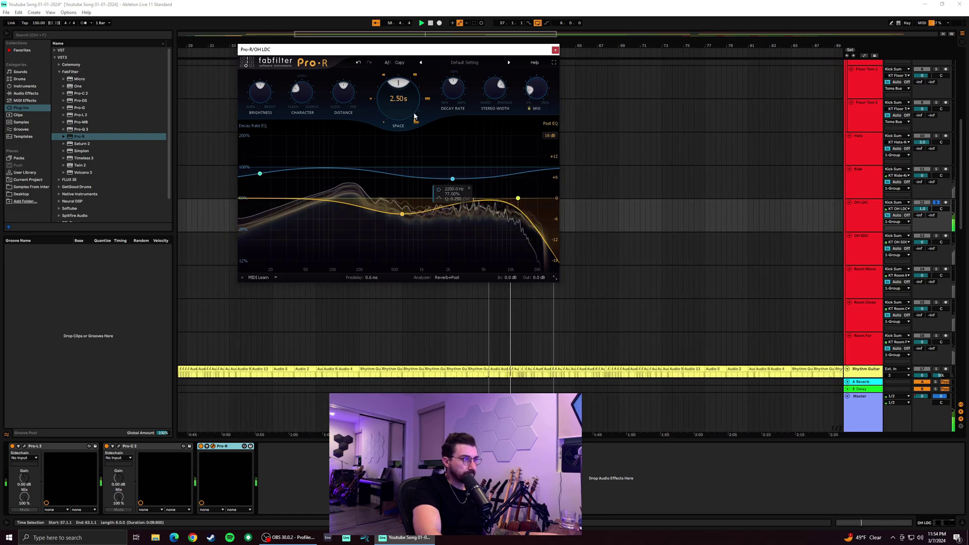
left_click_drag(415, 117, 411, 91)
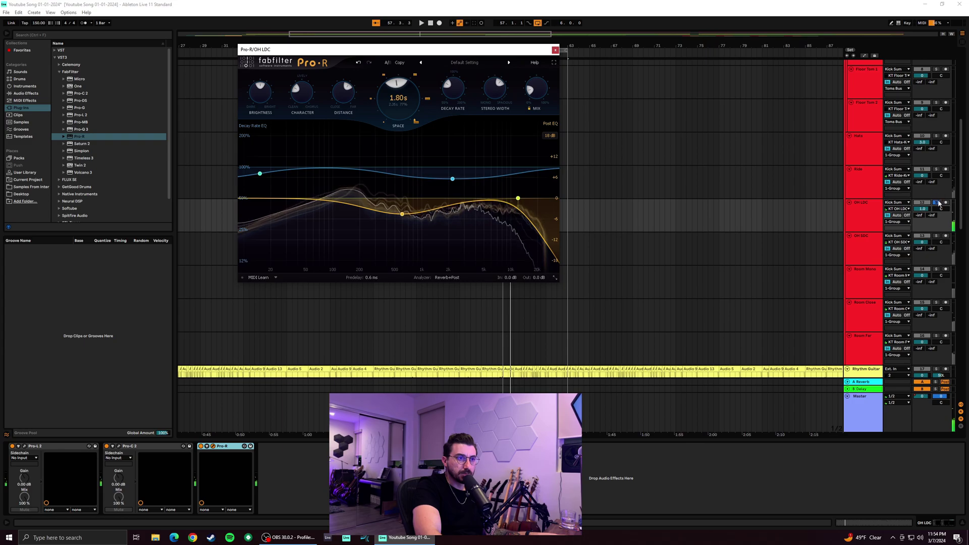
Unsolo OH LDC, close its reverb window, and compare the OH SDC track soloed and in the full mix
left_click(937, 203)
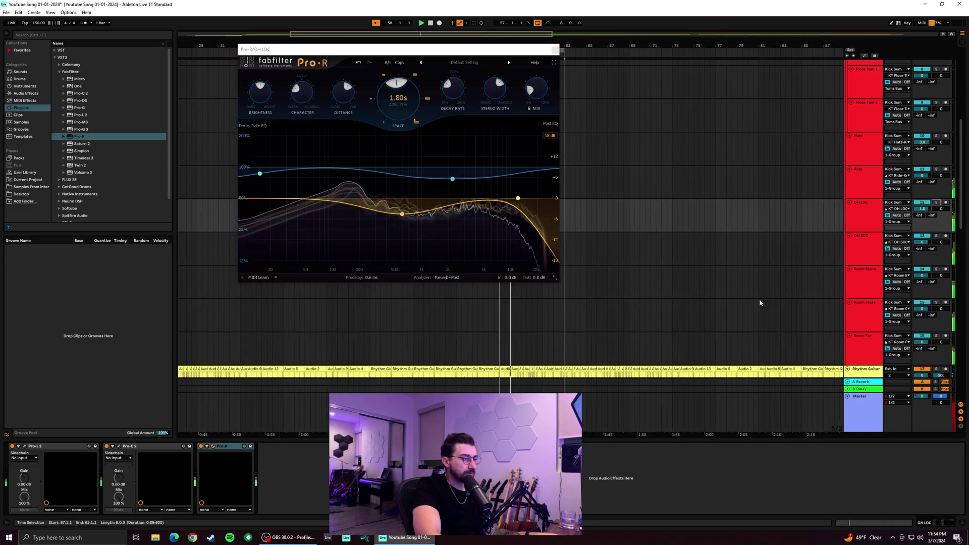
left_click(868, 243)
left_click(556, 50)
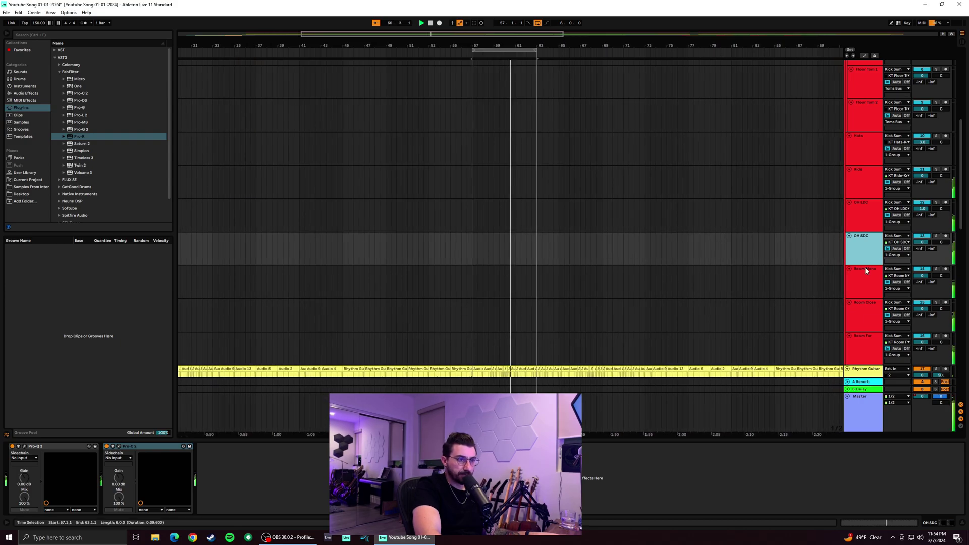
left_click(935, 237)
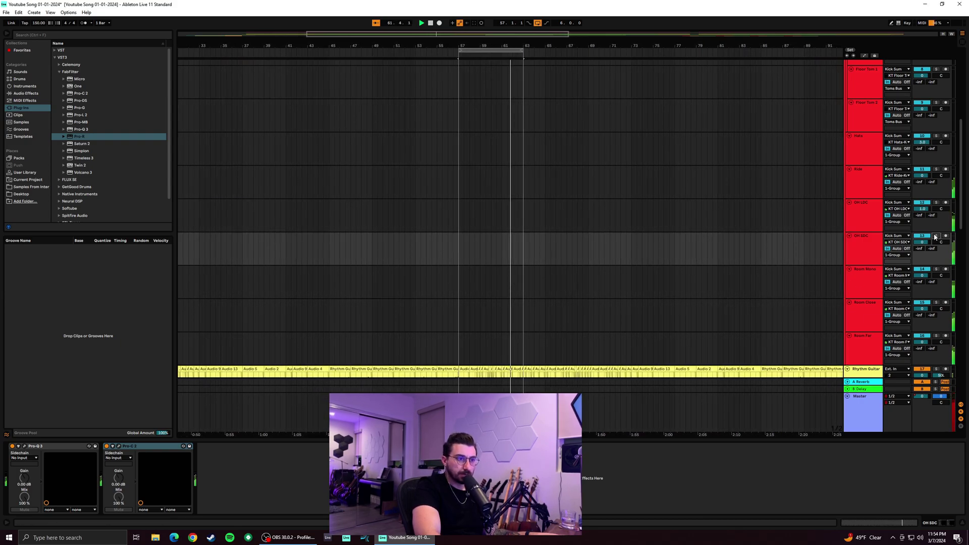
left_click(935, 236)
left_click(868, 244)
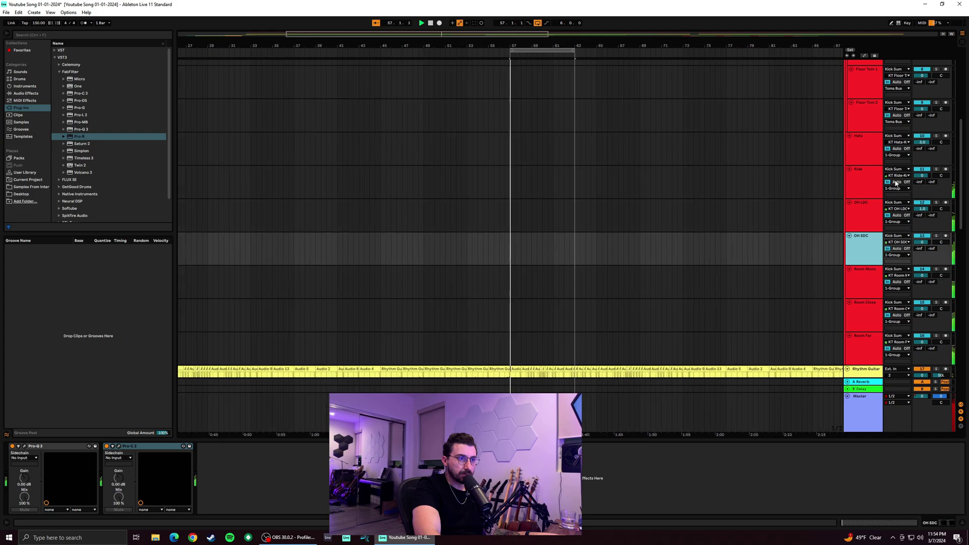
Solo the Ride track and reduce its Pro-Q 3 high-frequency boost near 10 kHz to about 5.9 dB
left_click(862, 187)
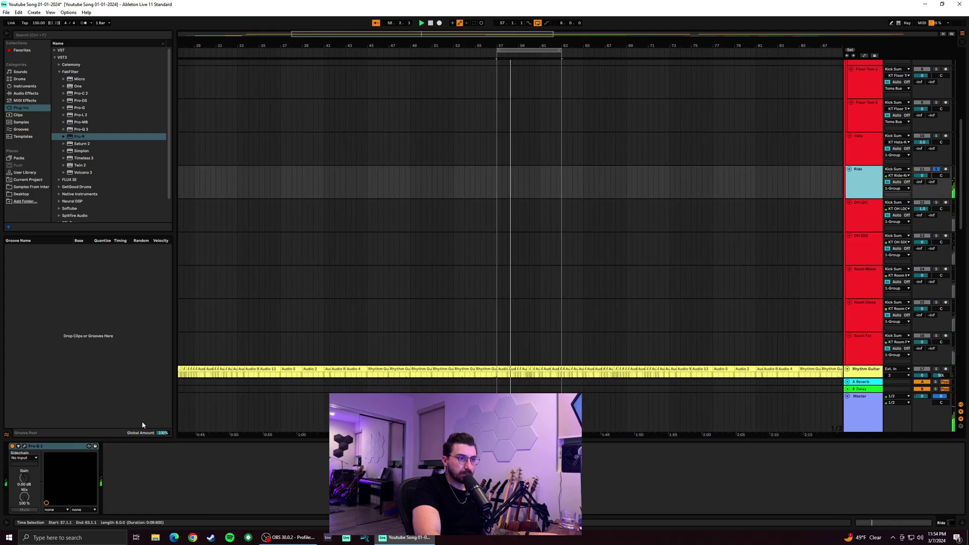
left_click(605, 111)
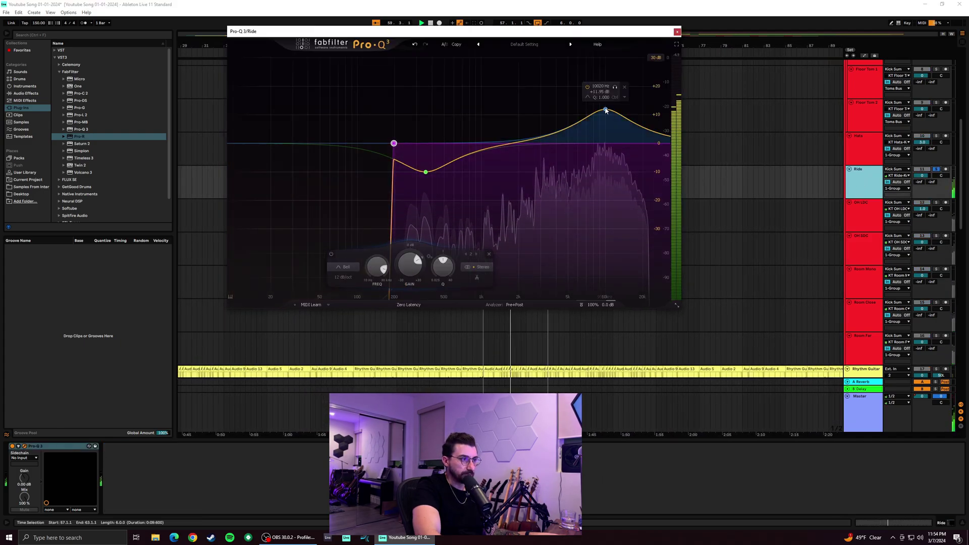
left_click_drag(583, 263, 582, 276)
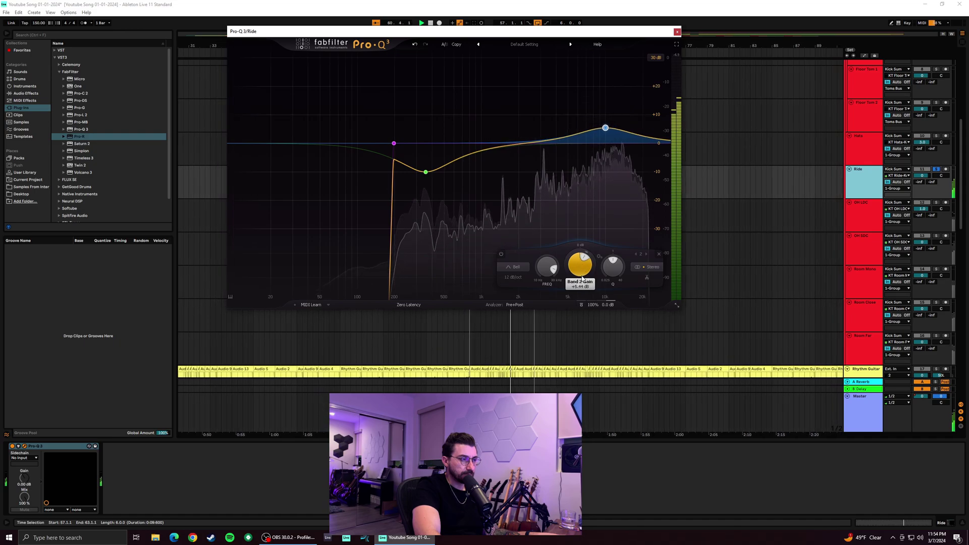
Close the Ride track's equalizer window, take Ride out of solo and resume playback
left_click(678, 32)
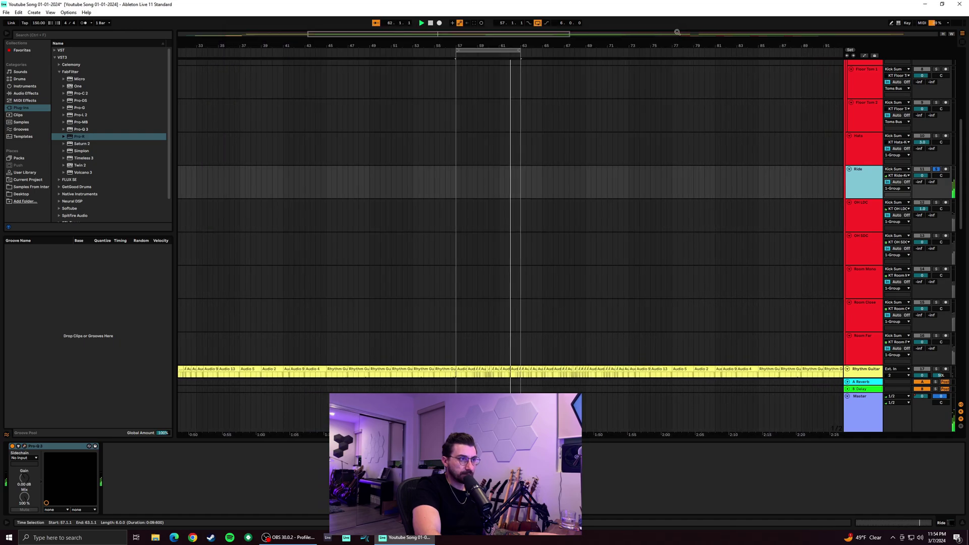
left_click(936, 170)
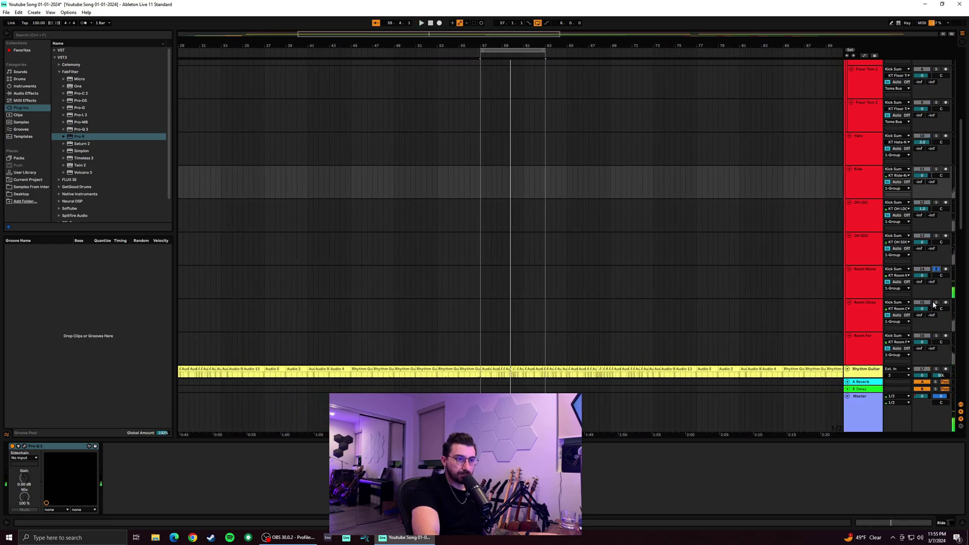
key("space")
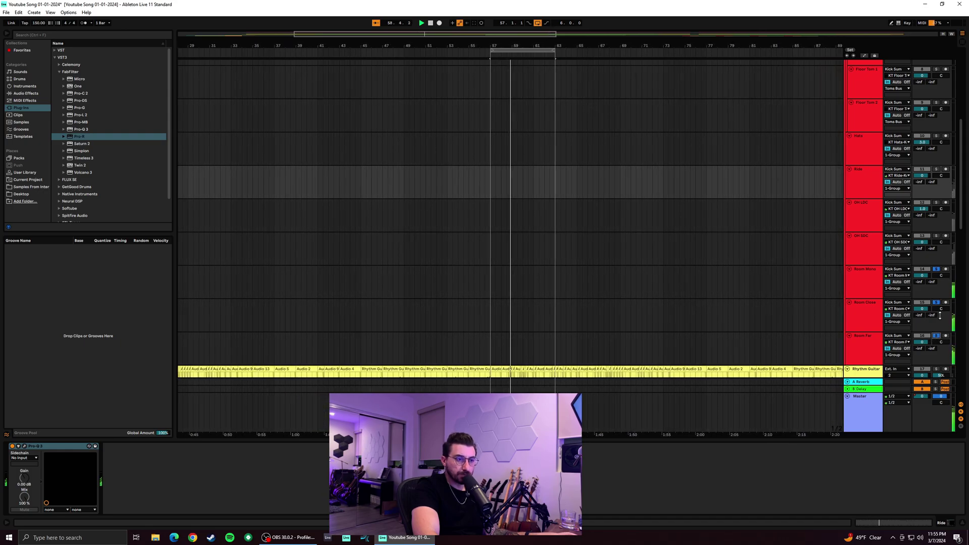
Select and solo only the Room Mono track and insert Pro-Q 3 on it
left_click(867, 285)
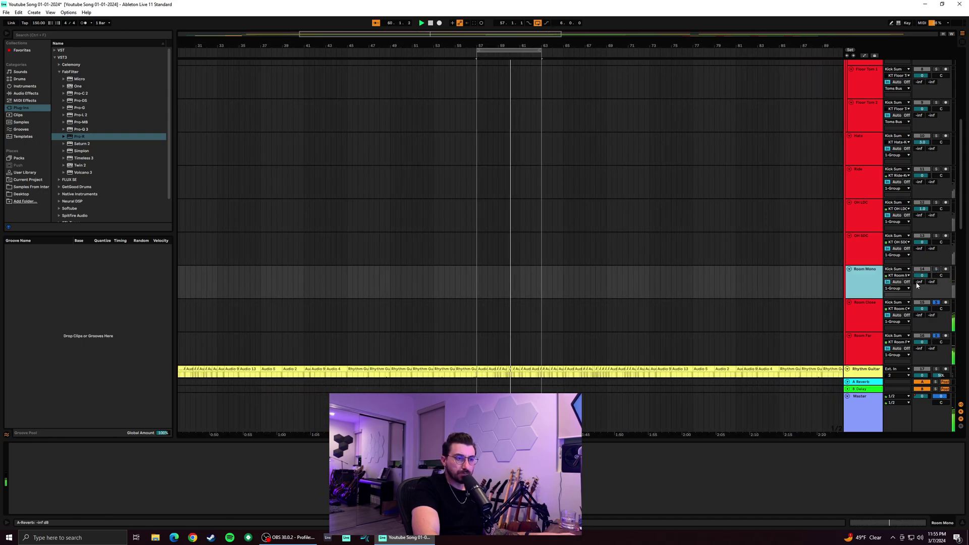
left_click(937, 270)
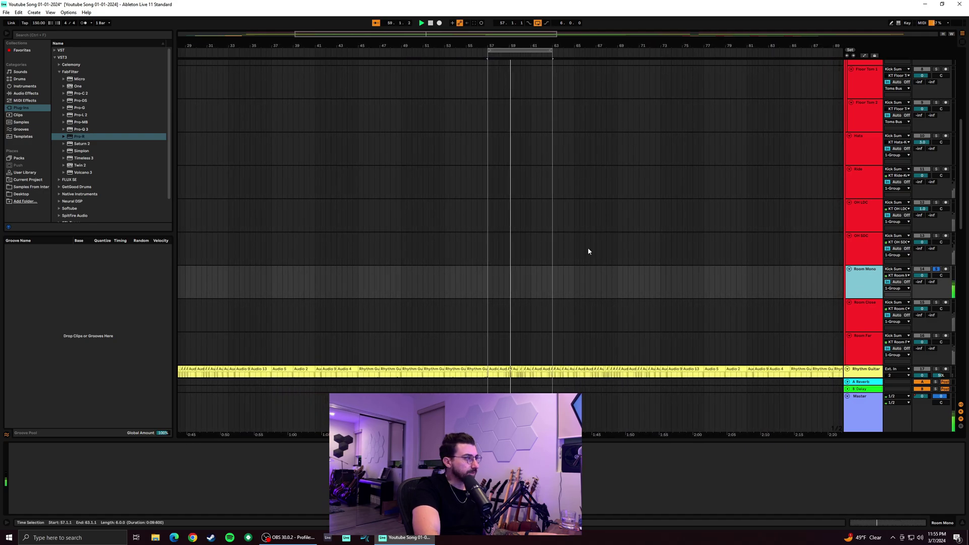
left_click_drag(94, 129, 110, 170)
left_click_drag(875, 321, 860, 295)
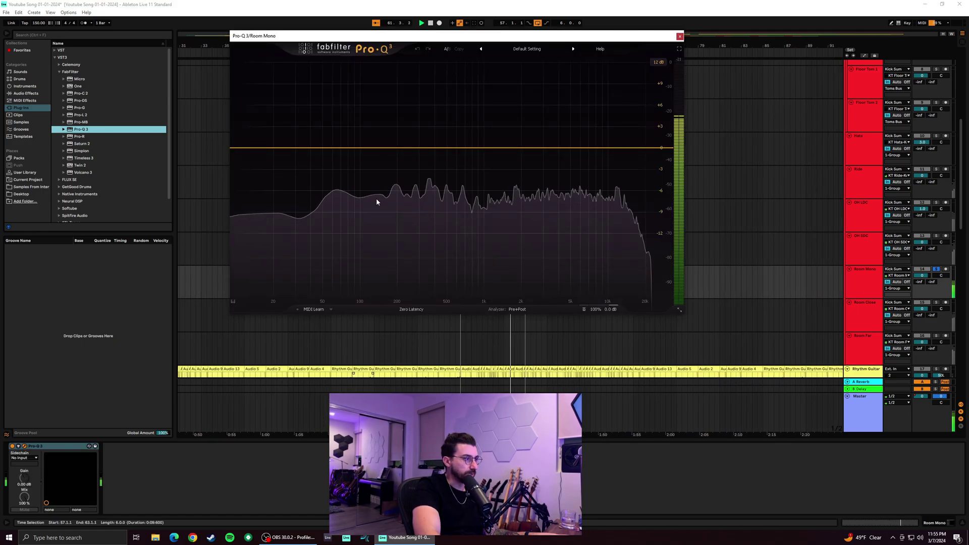
Add a low-cut band with a 48 dB/oct slope to the Room Mono equalizer and raise its cutoff frequency
left_click_drag(258, 149, 270, 162)
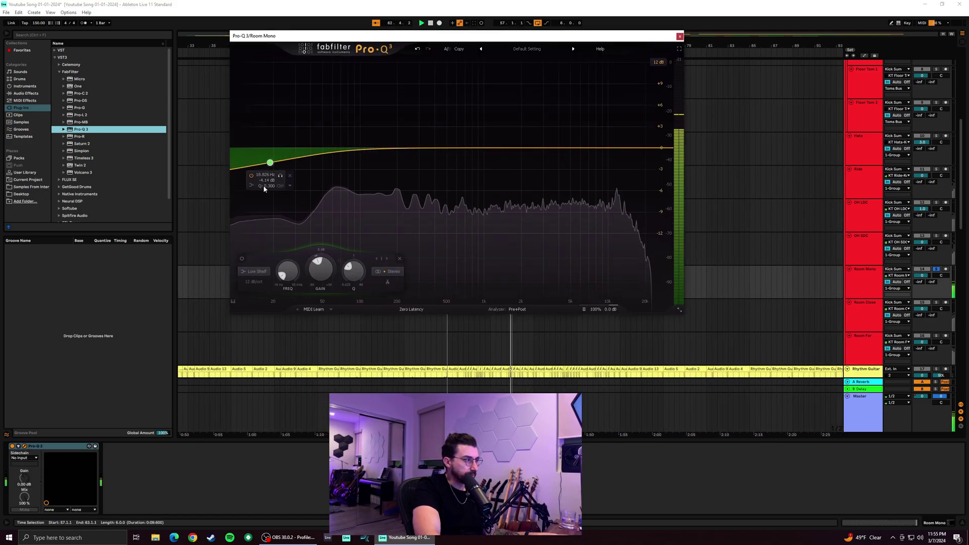
left_click(252, 186)
left_click(271, 192)
left_click(279, 207)
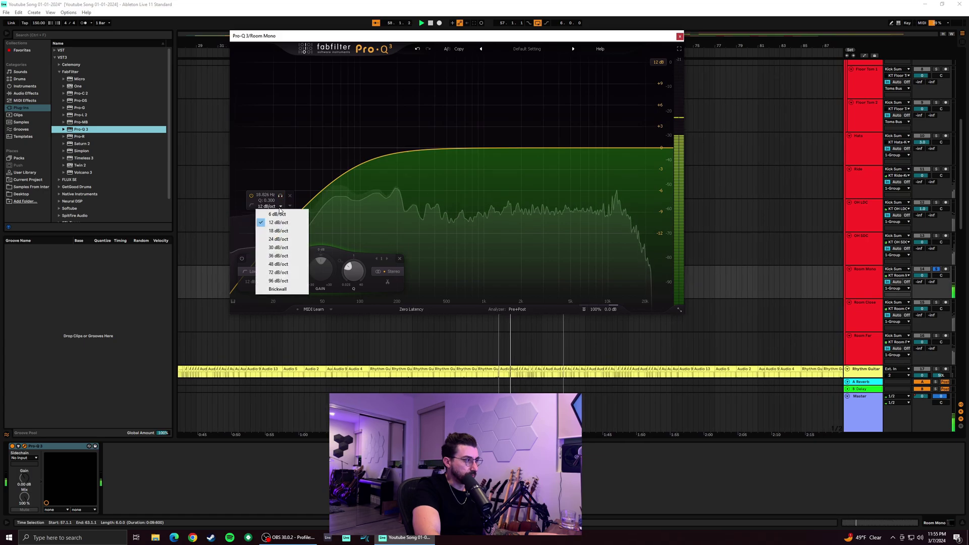
left_click(278, 264)
left_click_drag(287, 271, 363, 247)
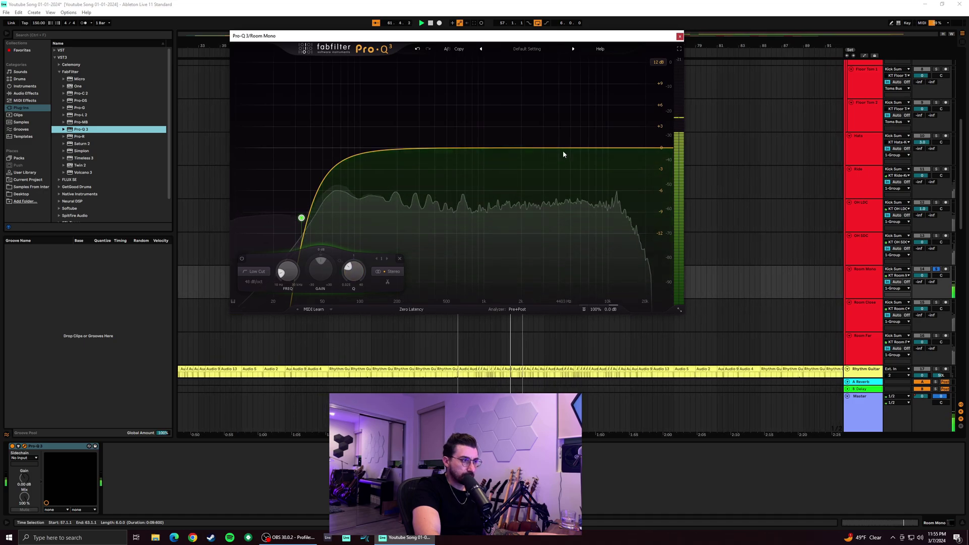
left_click_drag(396, 148, 508, 148)
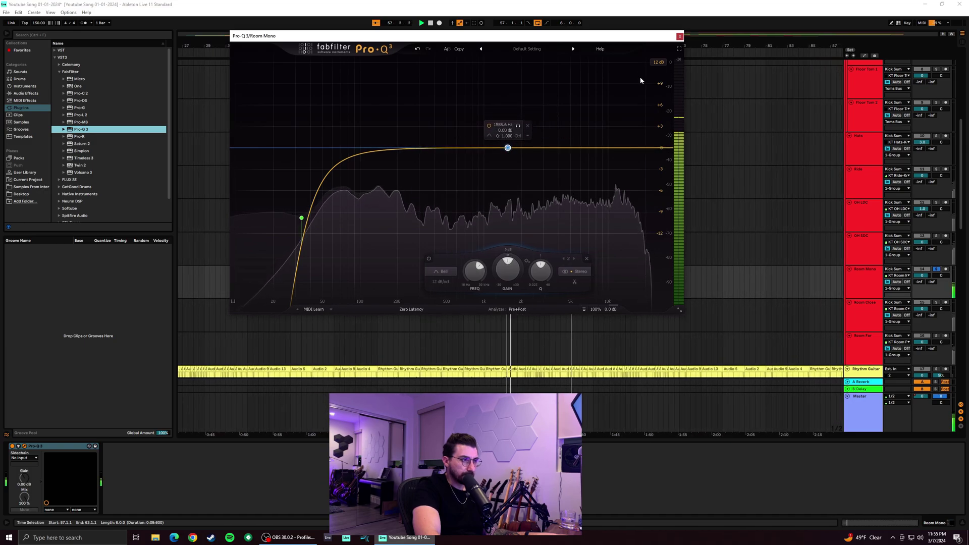
right_click(508, 148)
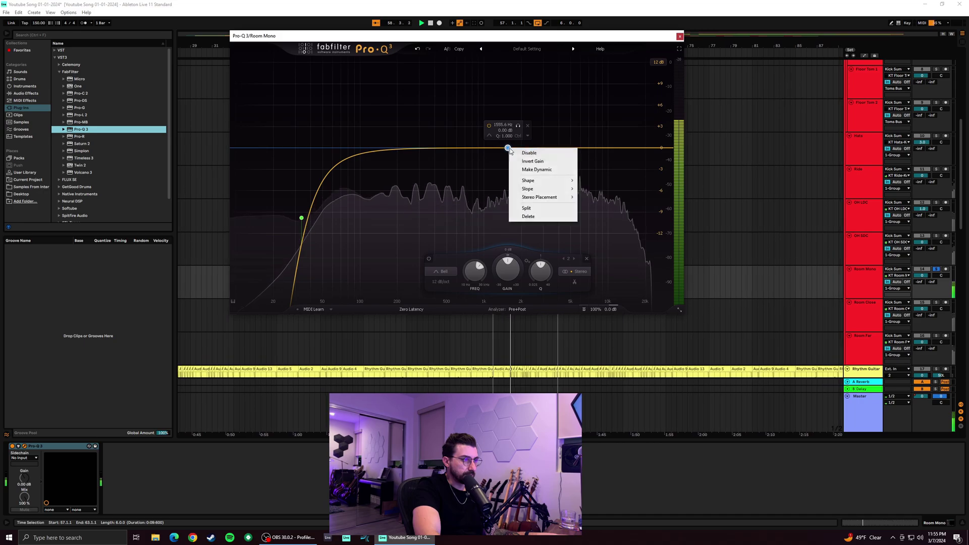
left_click(541, 217)
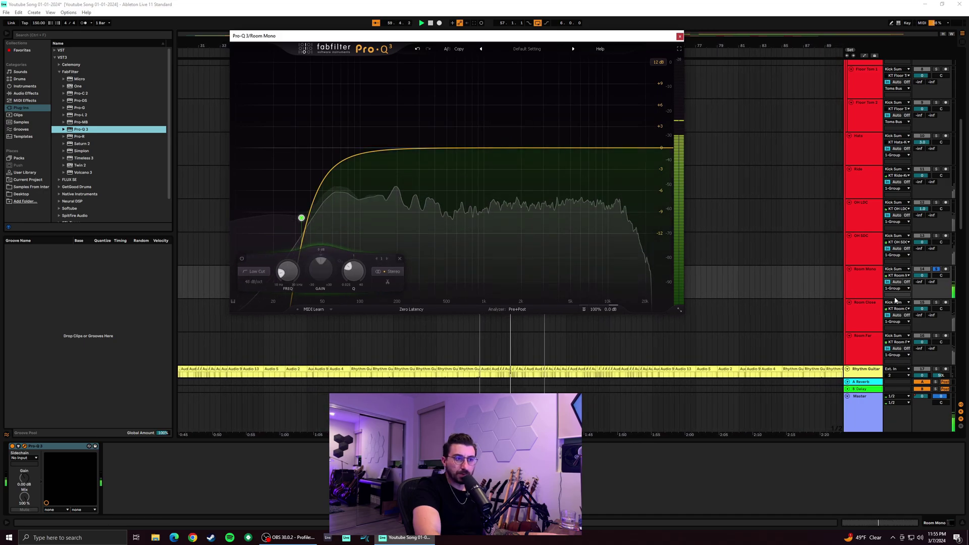
Close the Room Mono equalizer window and leave only the Room Close track soloed
left_click(680, 35)
left_click(933, 309)
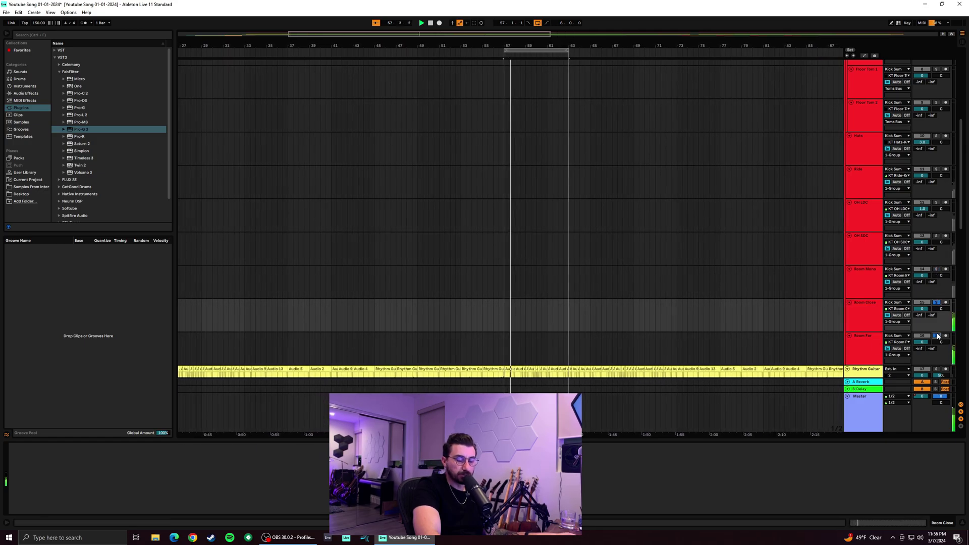
scroll(928, 323, "down", 1)
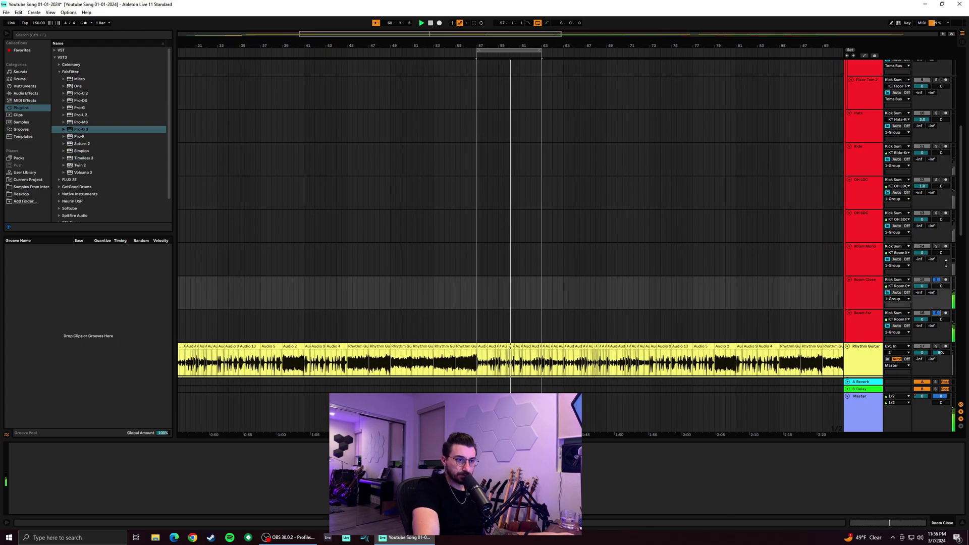
left_click(937, 280)
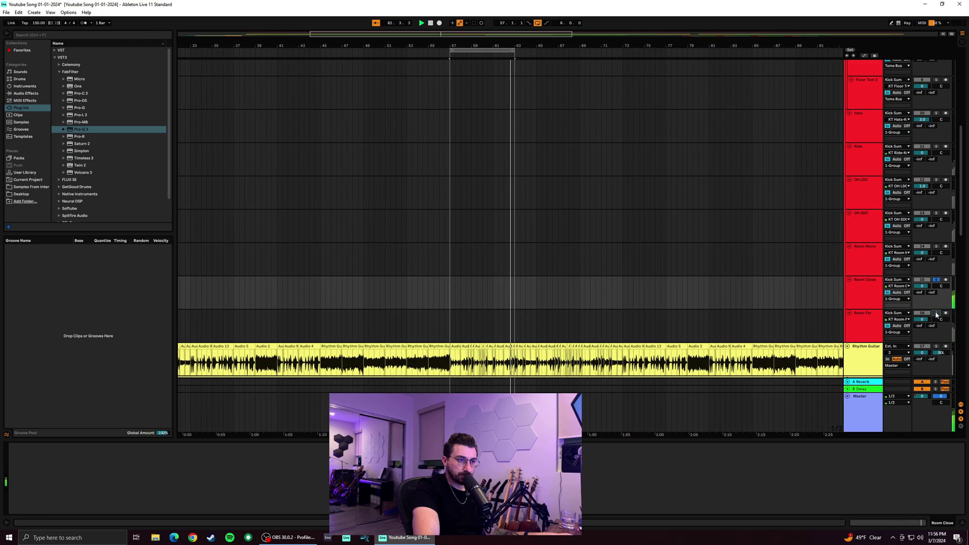
Insert Pro-C 2 on the Room Close track and set its compression style to Classic
left_click(870, 297)
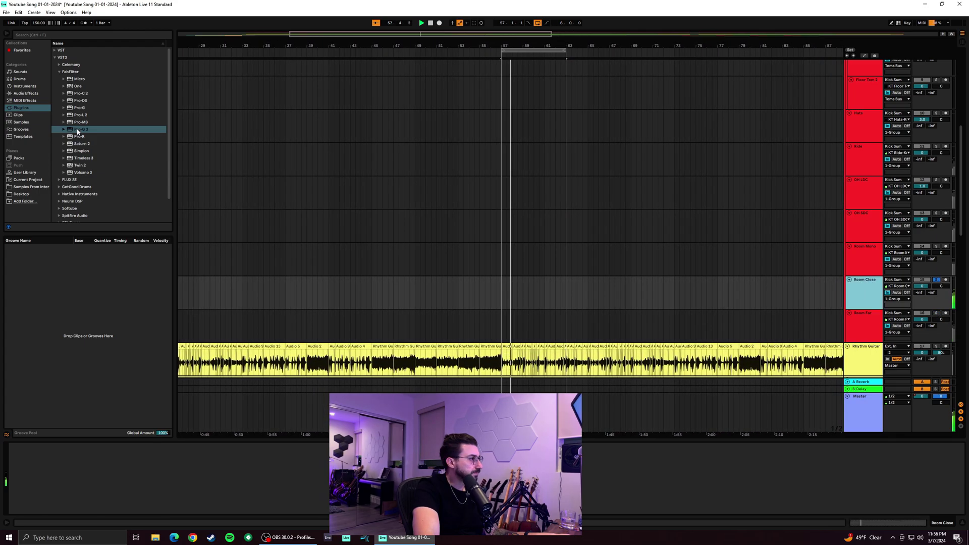
left_click(83, 95)
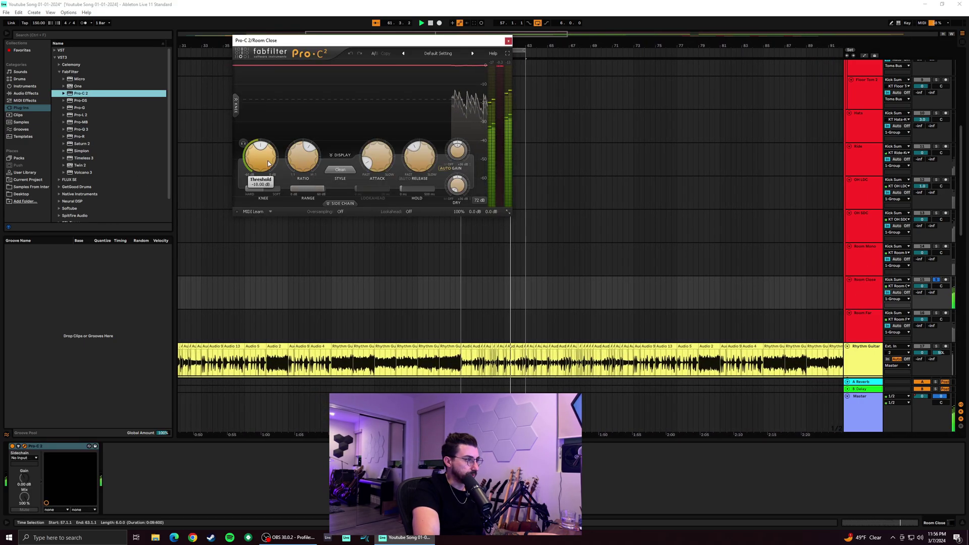
left_click(340, 170)
left_click(344, 193)
Raise the Room Close compressor's ratio, shorten its release and set its attack to about 5 ms
left_click_drag(304, 158, 306, 148)
left_click_drag(420, 159, 386, 143)
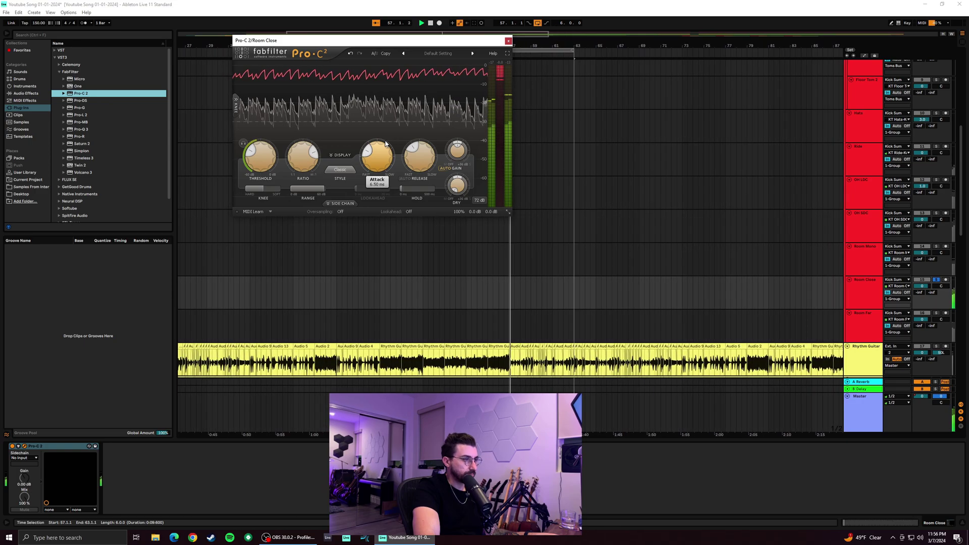
left_click_drag(386, 144, 385, 145)
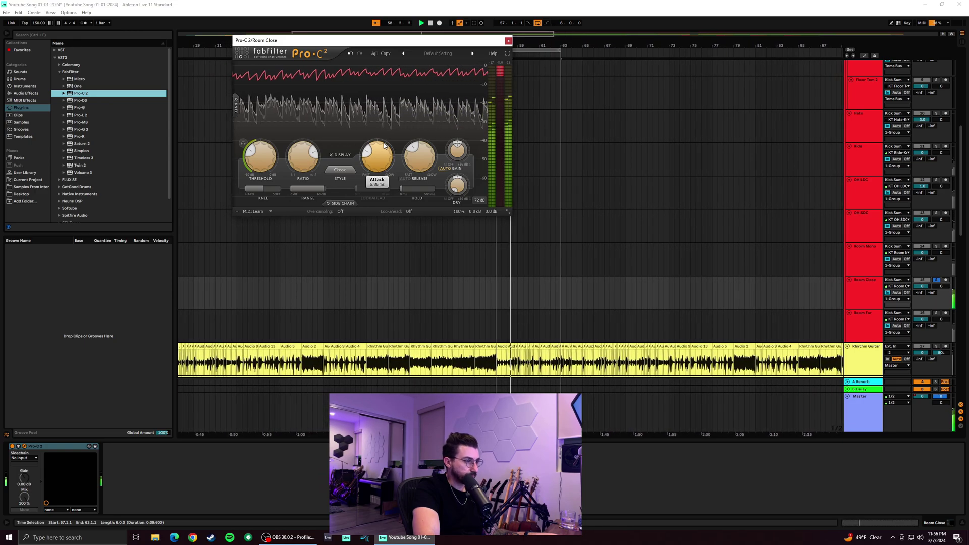
mouse_move(304, 157)
left_mouse_down()
mouse_move(309, 203)
mouse_move(308, 157)
left_mouse_up()
Audition Pro-C 2's other compression styles, such as Vocal, Opto and Clean, on Room Close and return to Classic
left_click(340, 170)
left_click(344, 195)
left_click(341, 170)
left_click(352, 190)
left_click(341, 169)
left_click(348, 229)
left_click(341, 170)
left_click(344, 220)
left_click(341, 170)
left_click(347, 212)
left_click(340, 170)
left_click(353, 205)
left_click(340, 169)
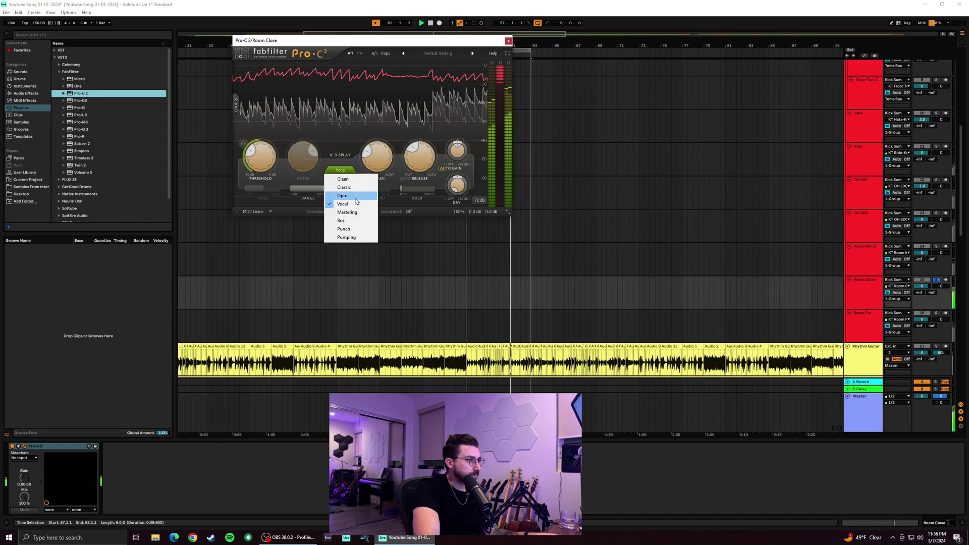
left_click(344, 196)
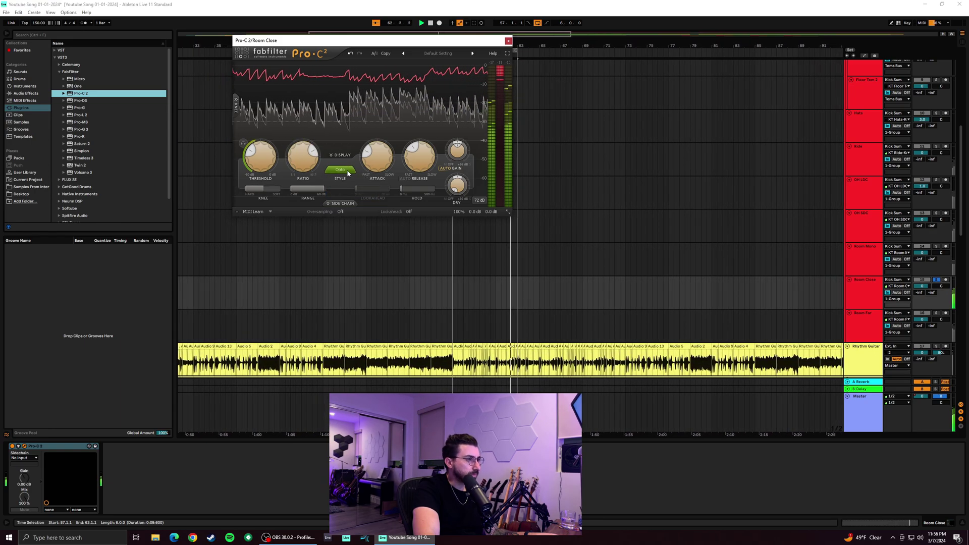
left_click(348, 171)
left_click(347, 179)
left_click(348, 171)
left_click(348, 180)
left_click(348, 172)
left_click(348, 187)
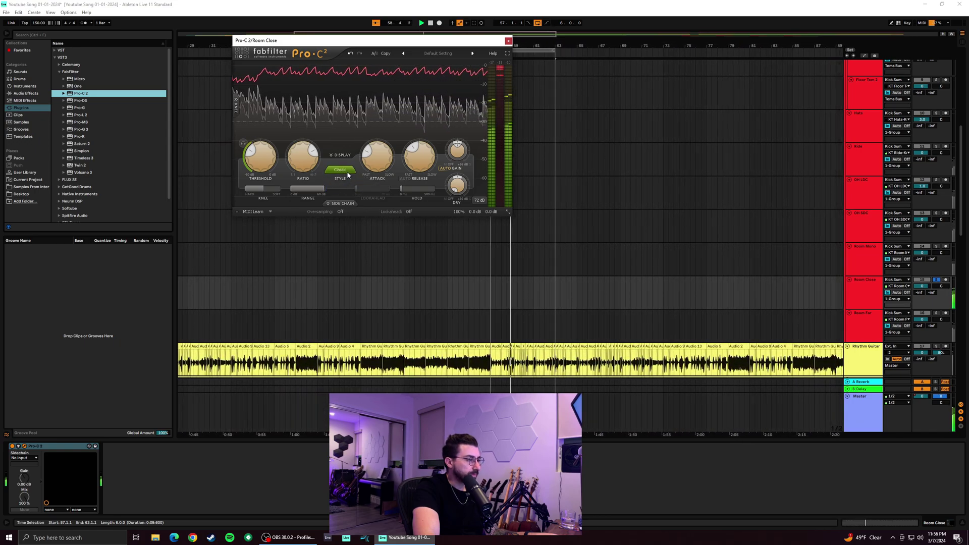
Close the compressor window and move the solo from the Room Close track to Room Far
left_click(508, 41)
left_click(937, 280)
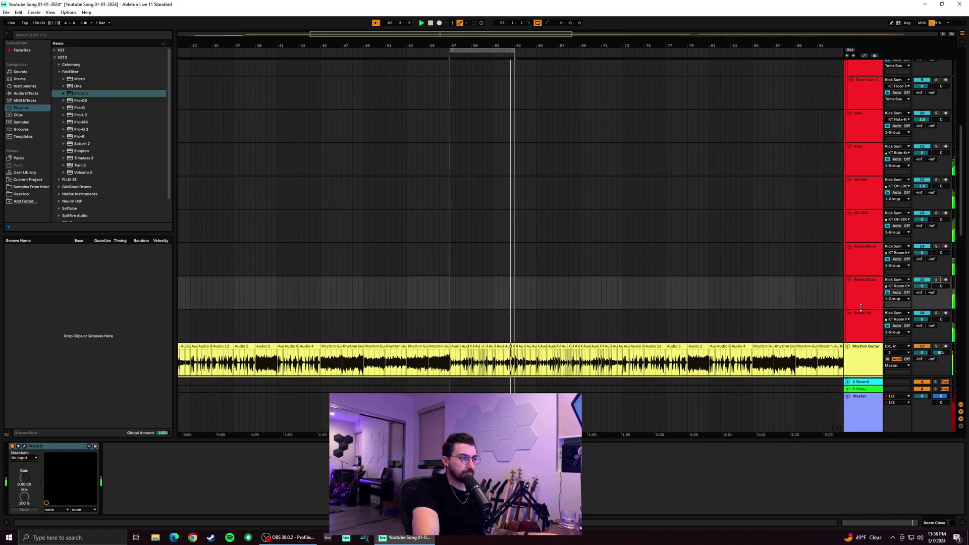
left_click(861, 334)
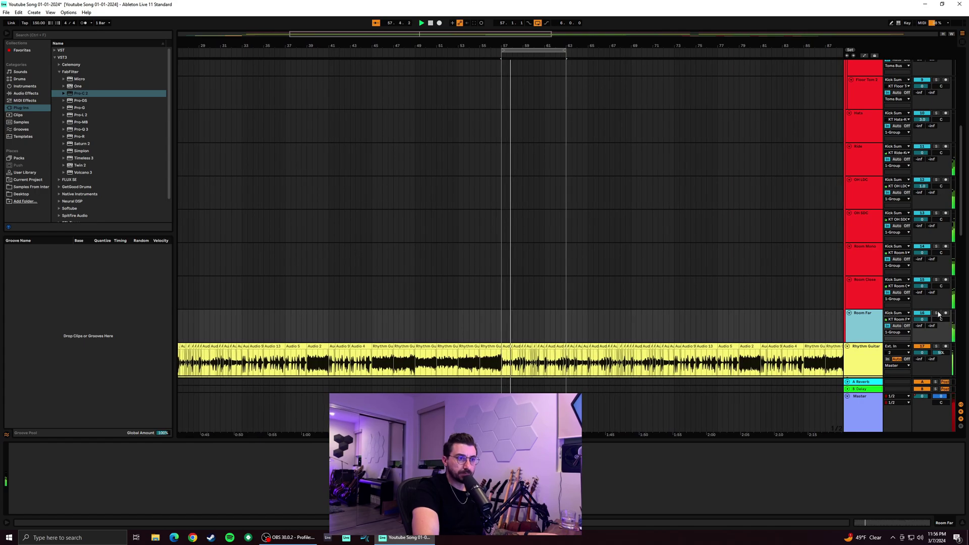
left_click(937, 314)
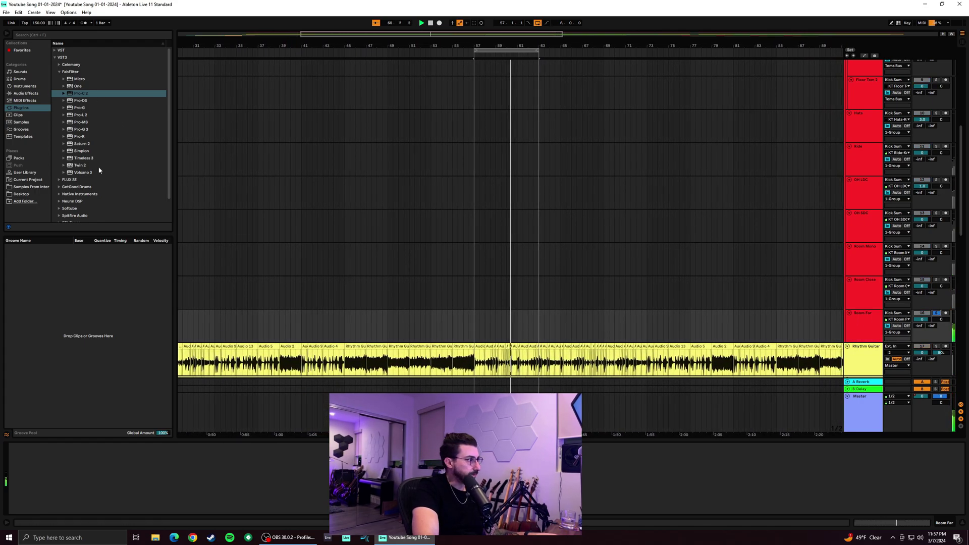
Browse the VST3 vendor folders for an effect to use on the Room Far track
left_click(60, 73)
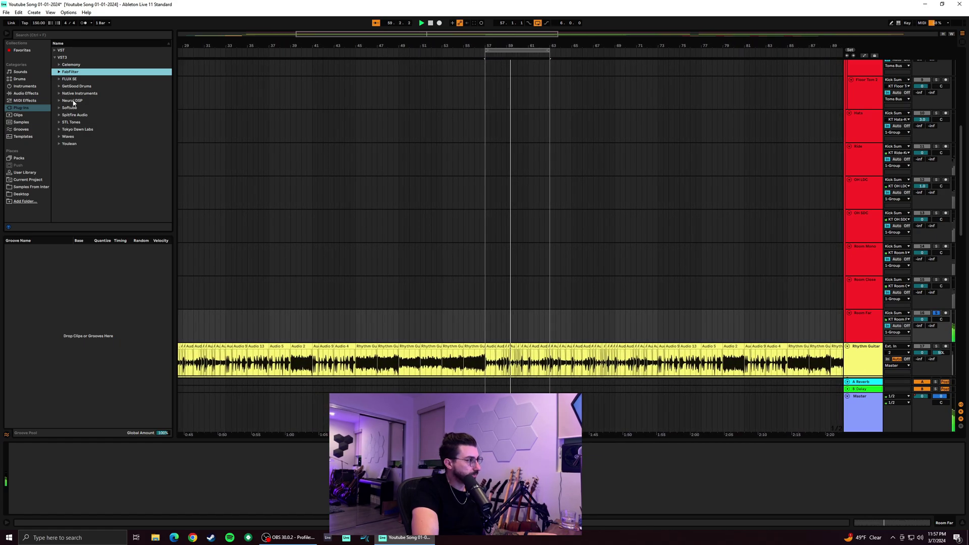
left_click(60, 86)
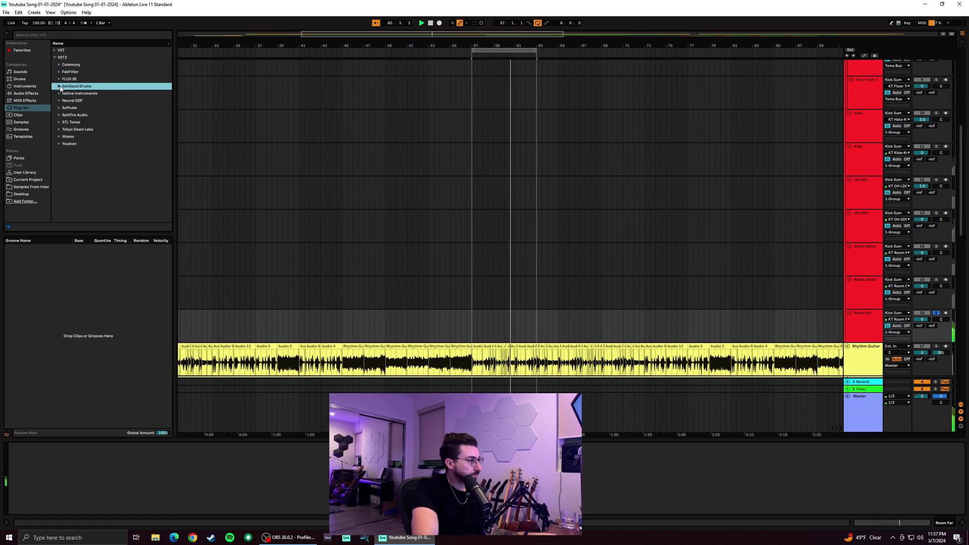
left_click(60, 108)
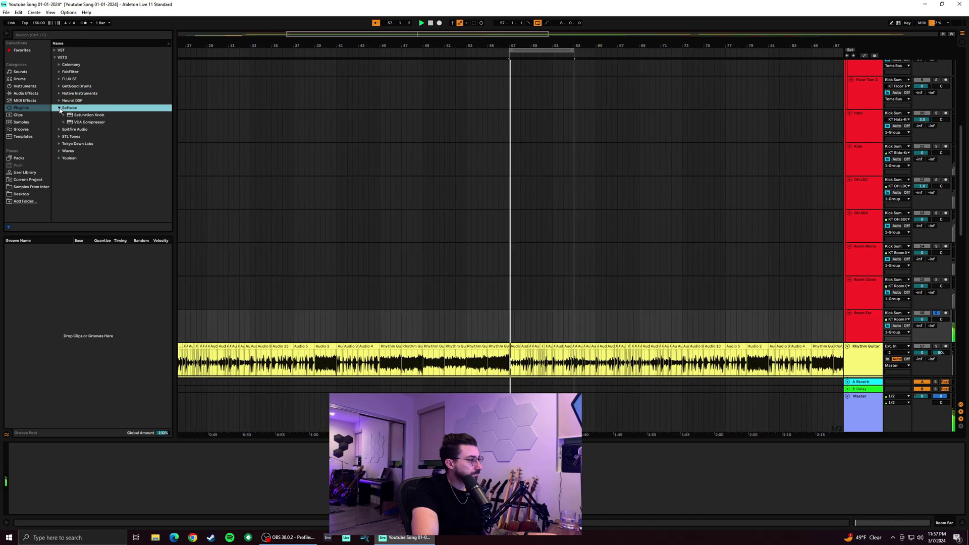
left_click(59, 108)
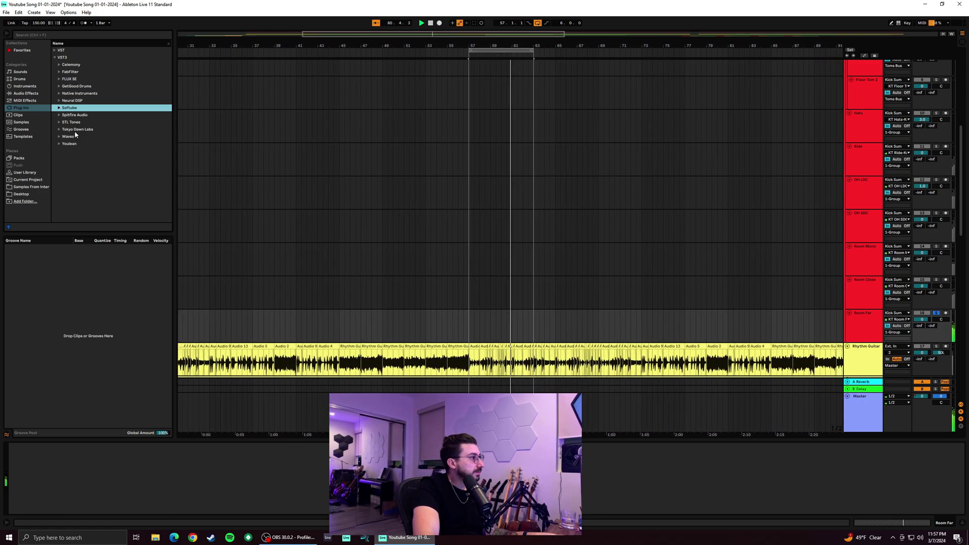
left_click(63, 130)
left_click(59, 136)
left_click(60, 137)
left_click(60, 123)
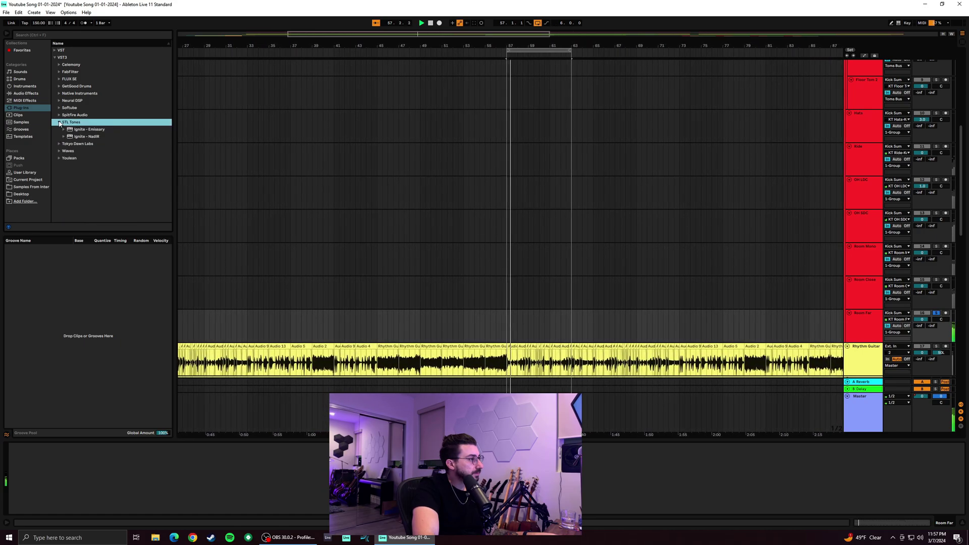
left_click(59, 122)
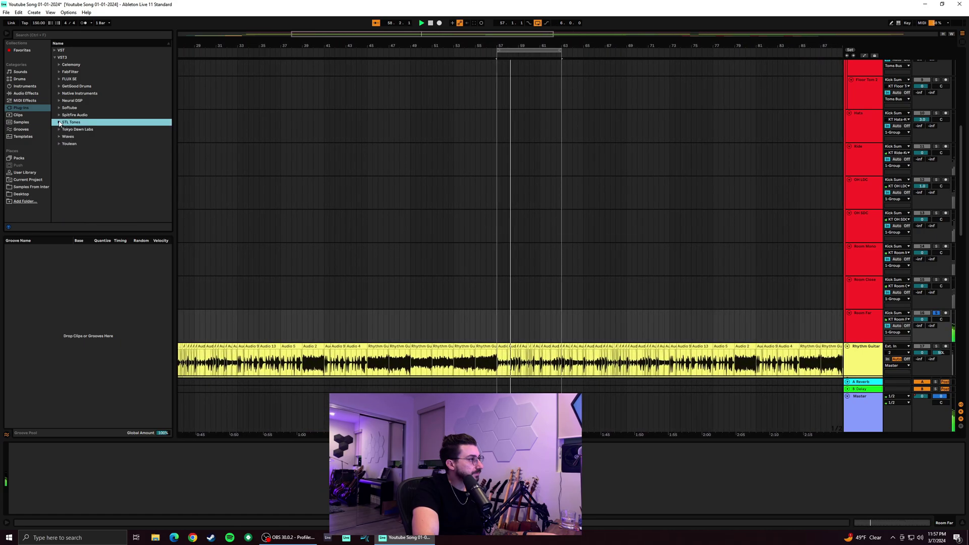
Insert Softube's Saturation Knob on the Room Far track and set saturation to about 5.5 with the Keep High type
left_click(60, 108)
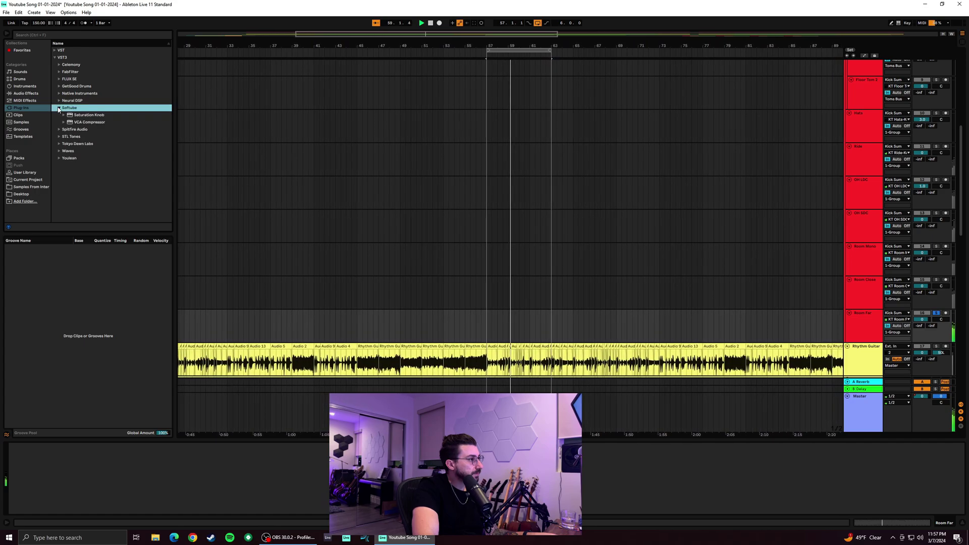
left_click(90, 115)
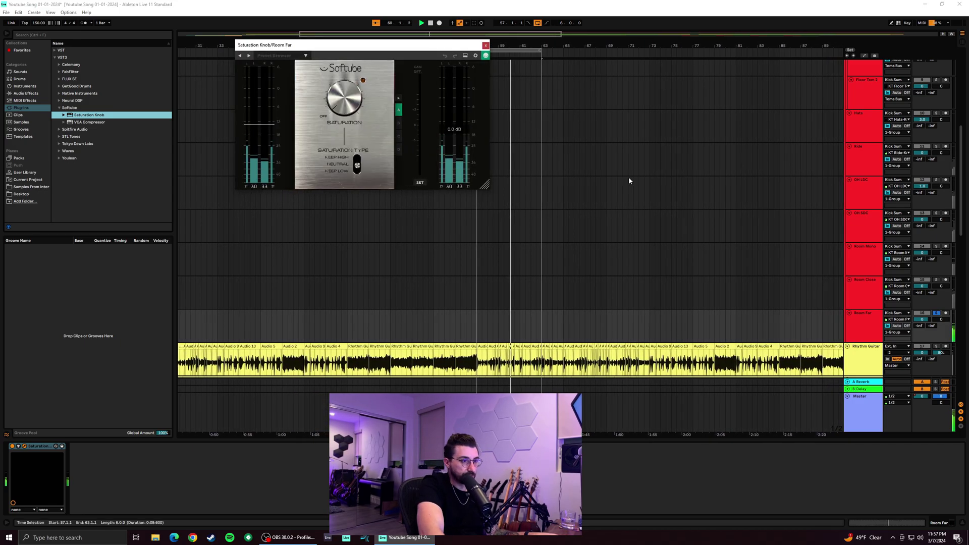
left_click_drag(341, 104, 342, 66)
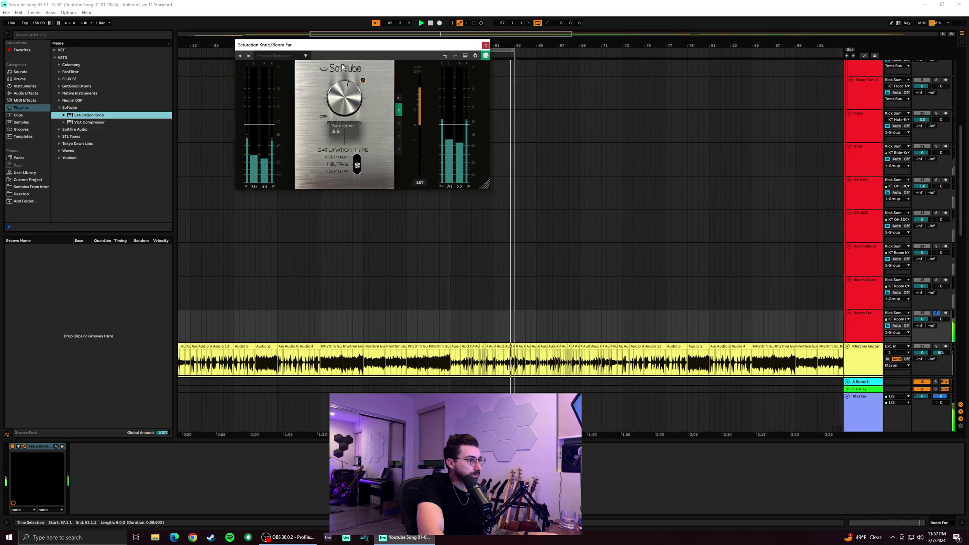
left_click(357, 156)
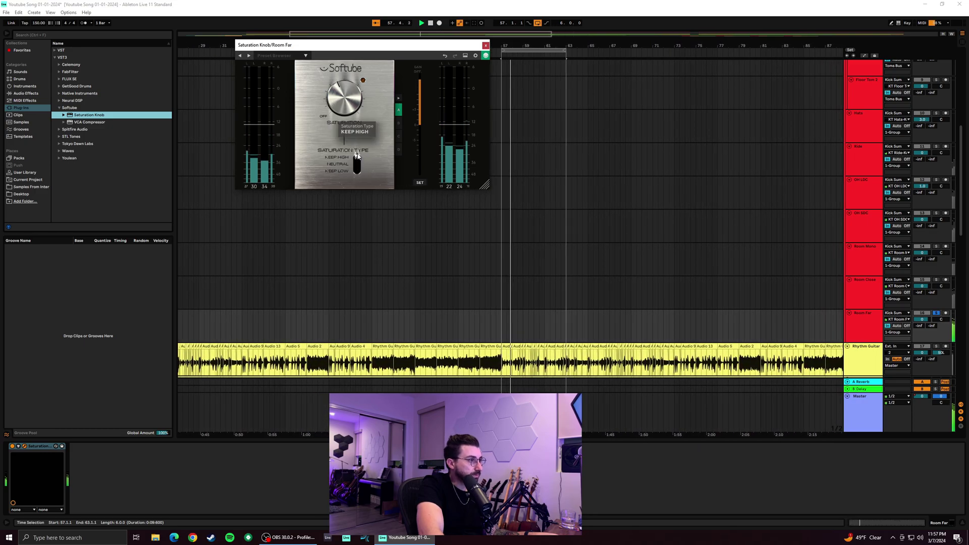
Add Softube's VCA Compressor to Room Far with compression about -33 dB, ratio 3.2:1, Punch on and output about 4.3 dB
mouse_move(357, 157)
left_mouse_down()
mouse_move(361, 184)
mouse_move(358, 168)
left_mouse_up()
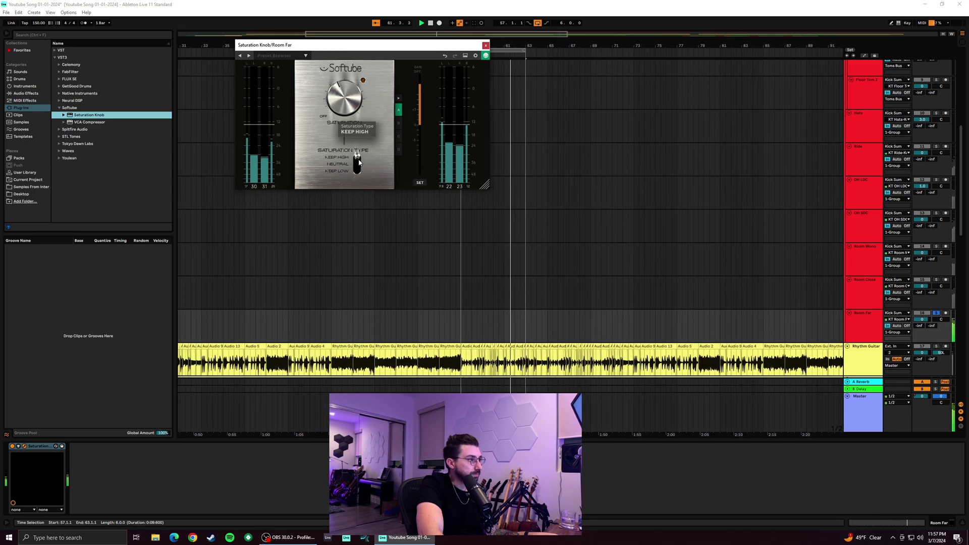
left_click(91, 122)
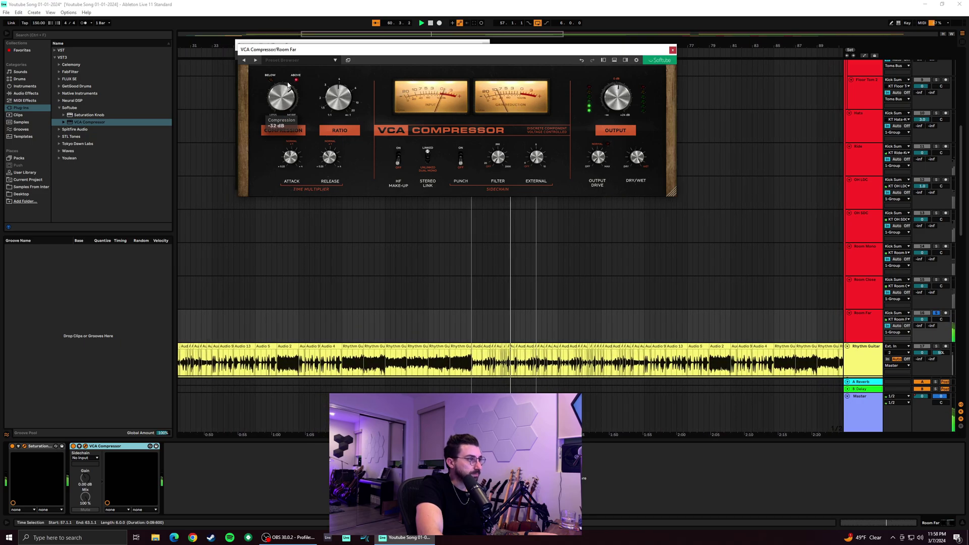
mouse_move(324, 108)
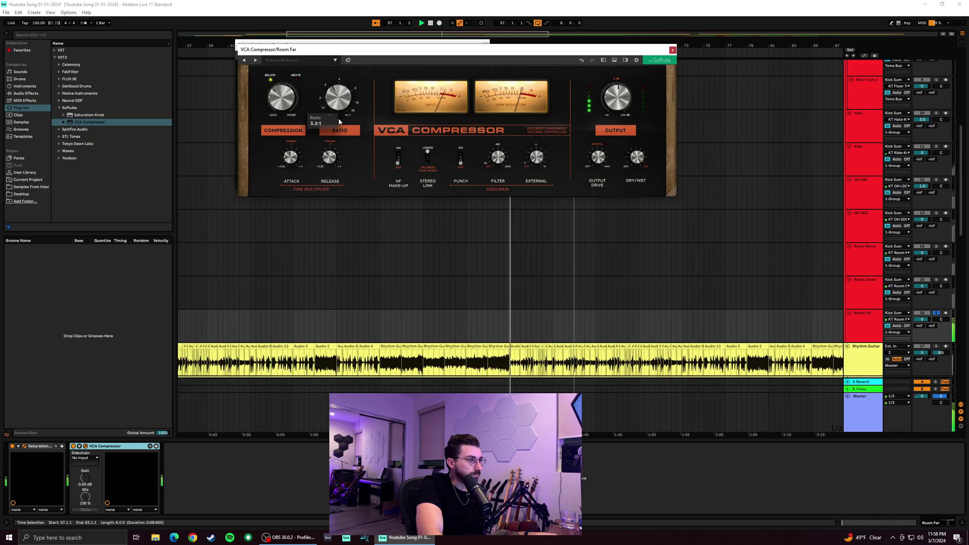
mouse_move(299, 188)
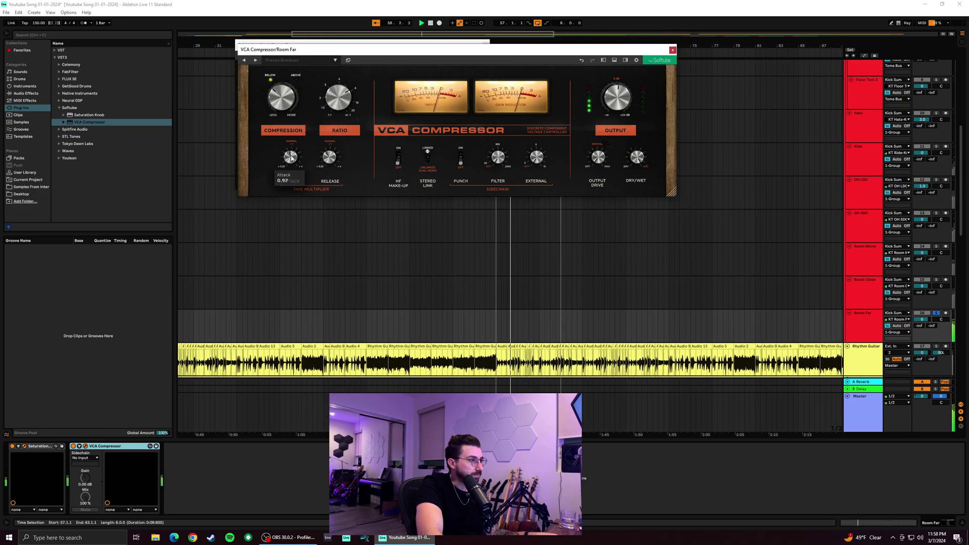
mouse_move(328, 158)
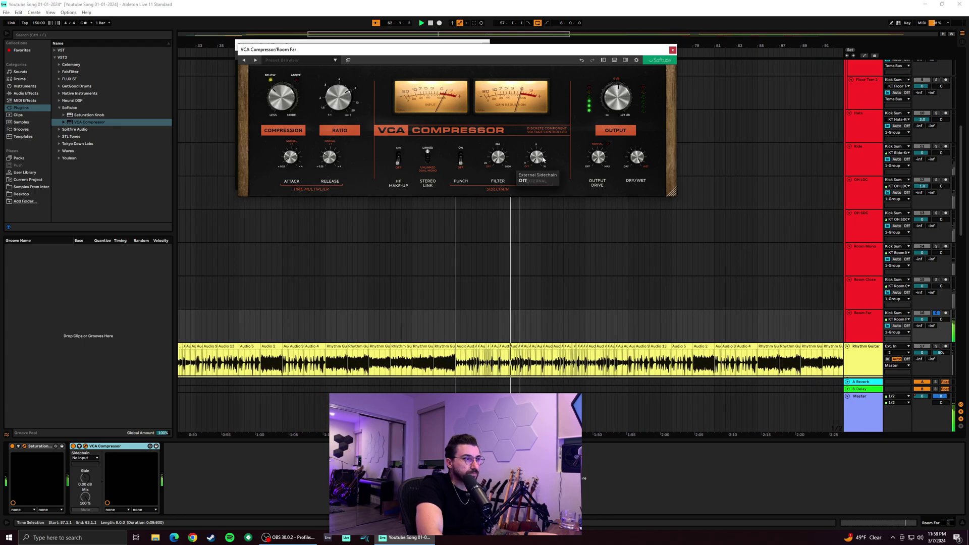
left_click(460, 161)
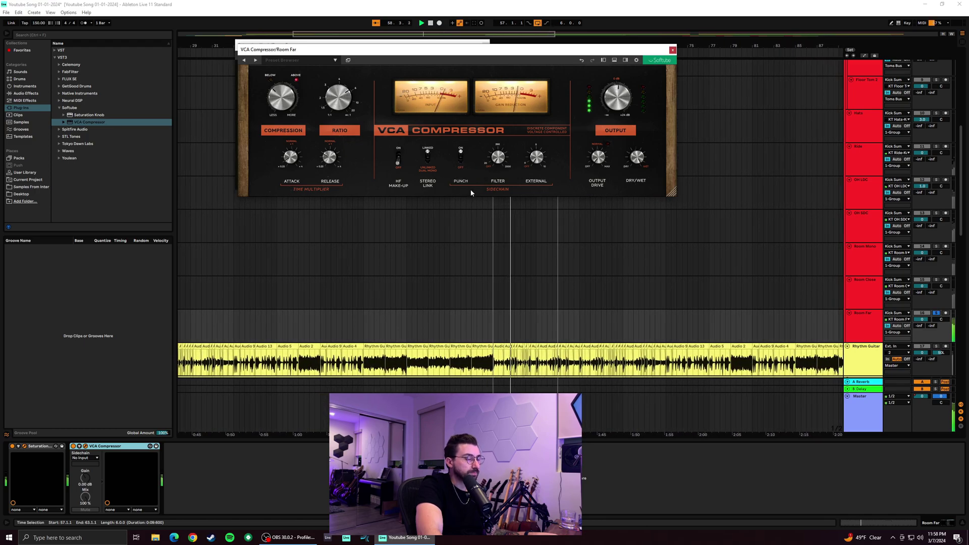
mouse_move(613, 106)
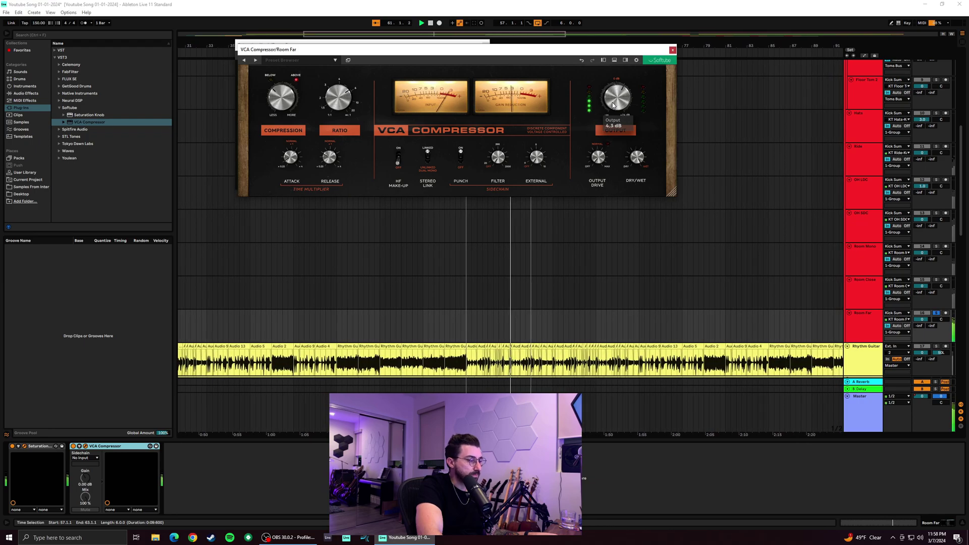
Close the VCA Compressor and Saturation Knob windows and unsolo the Room Far track
left_click(672, 50)
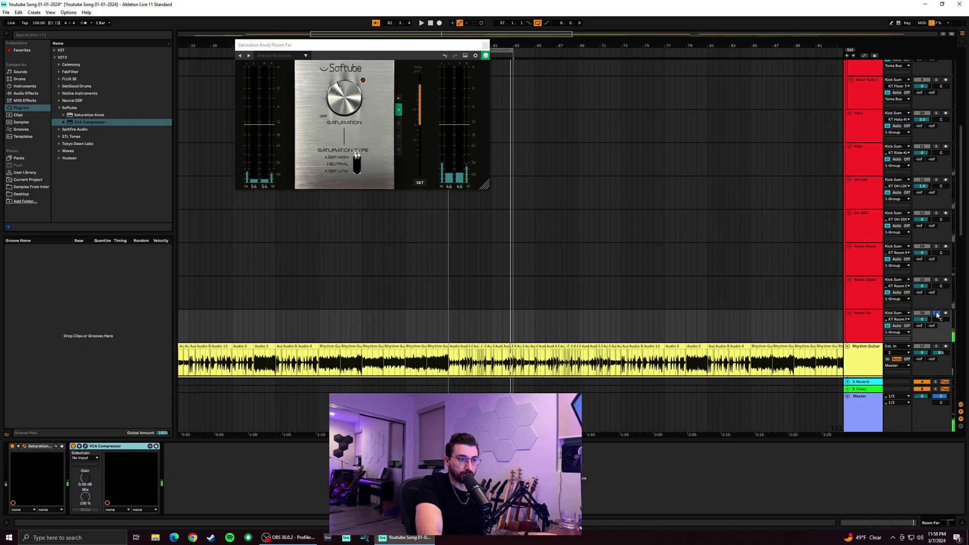
left_click(937, 314)
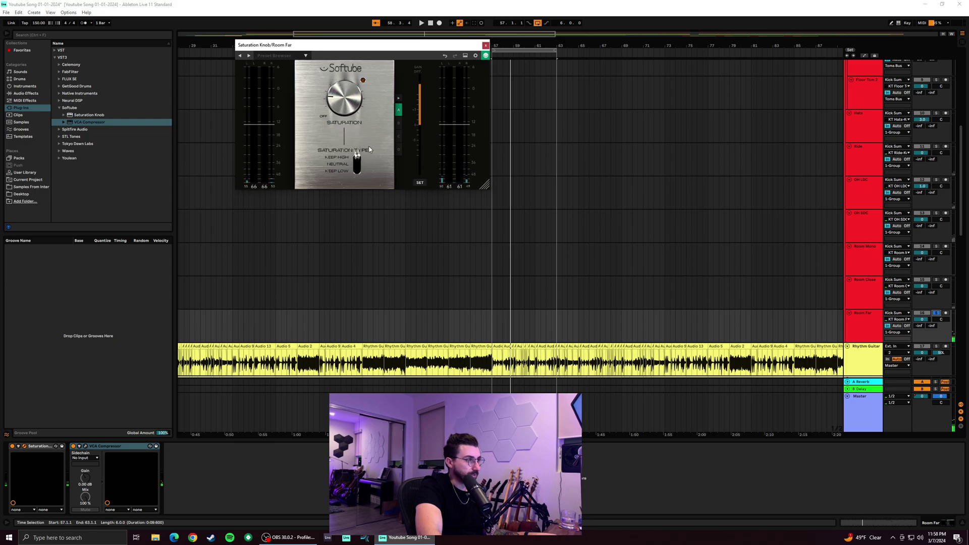
left_click(484, 45)
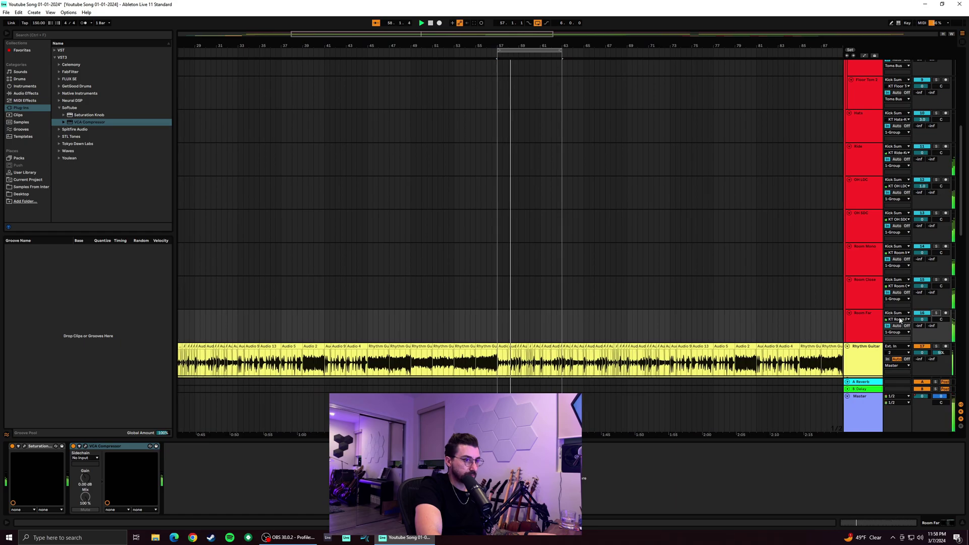
Balance Room Far in the drum mix by lowering its volume to about -4 dB, comparing the track muted and soloed
scroll(879, 313, "up", 8)
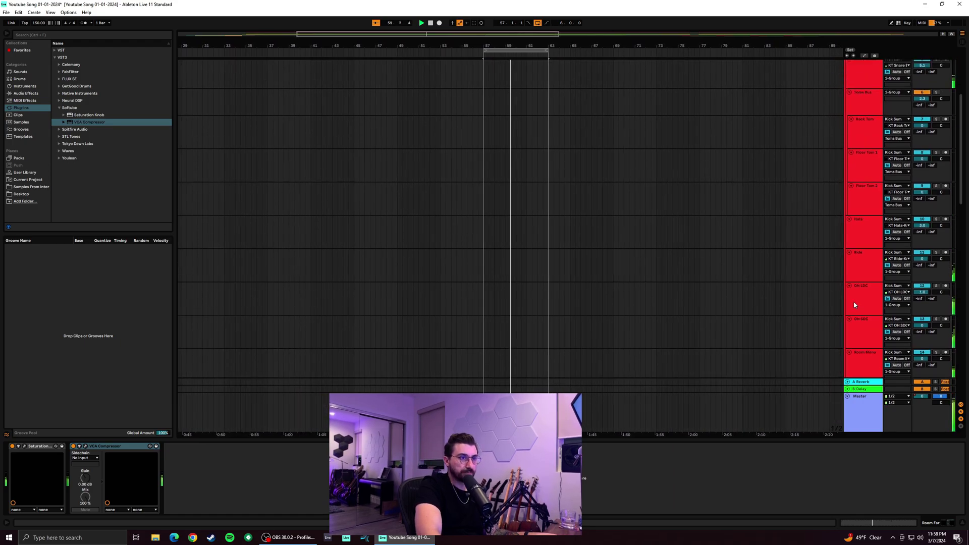
scroll(841, 301, "up", 2)
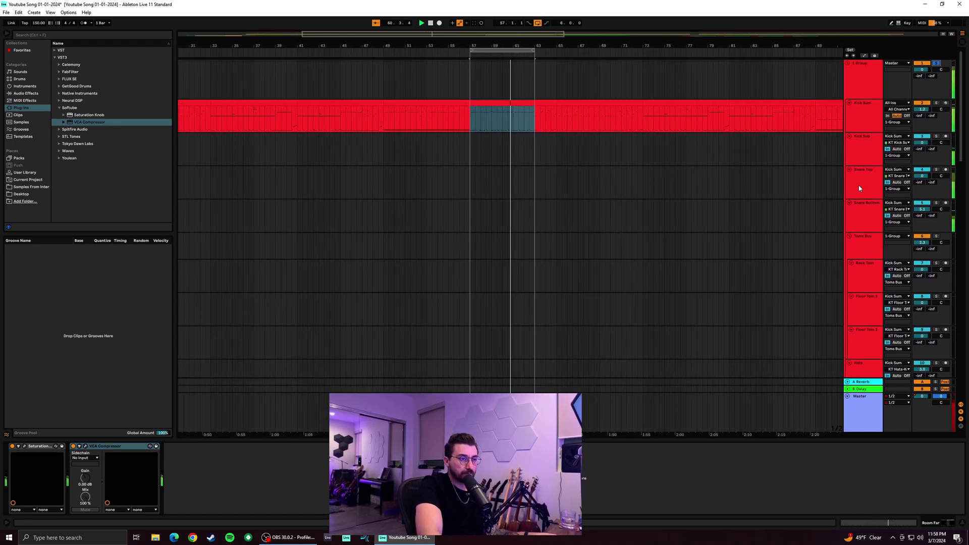
scroll(860, 188, "down", 10)
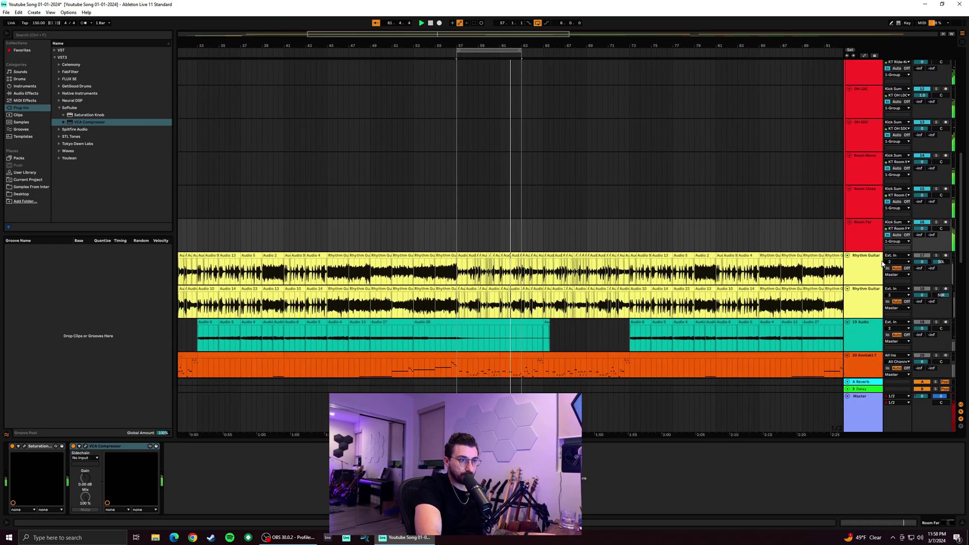
scroll(909, 255, "up", 1)
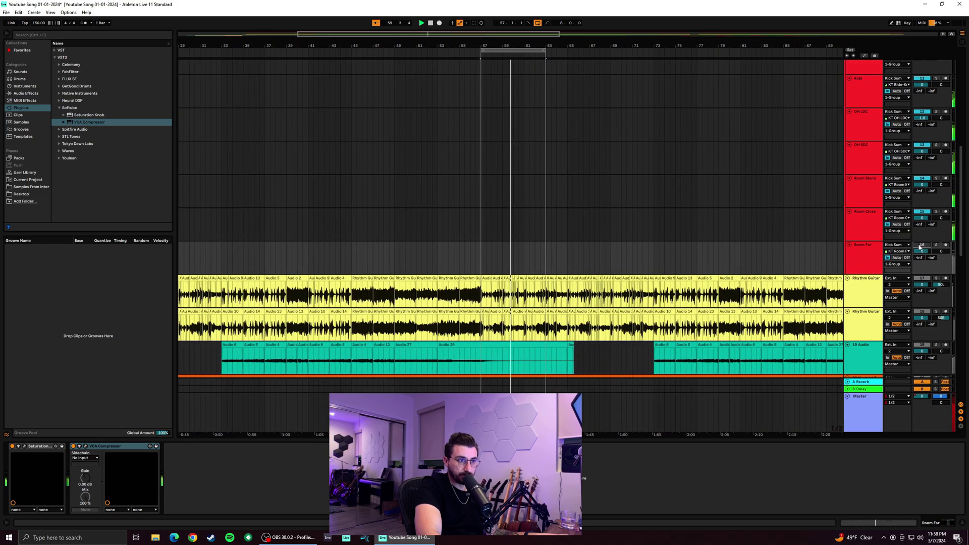
left_click(922, 245)
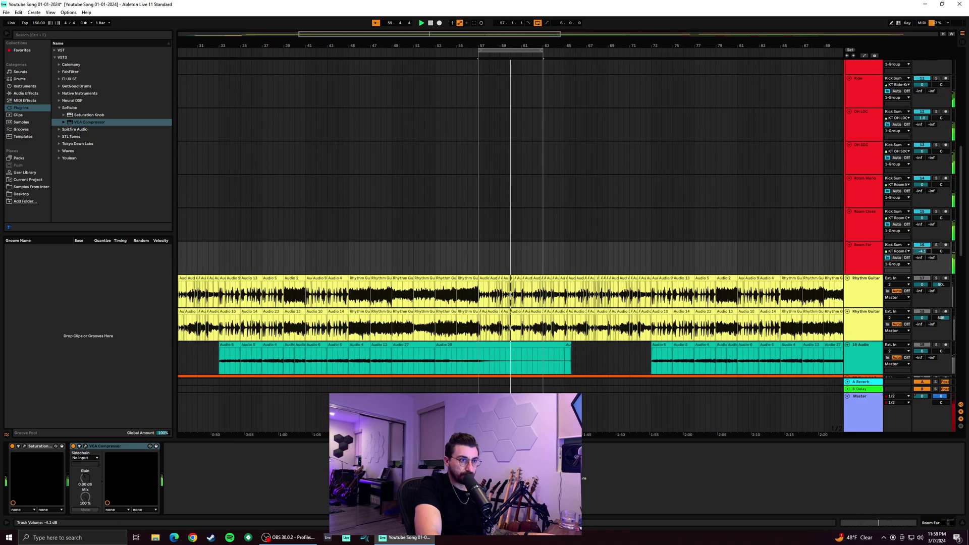
left_click(935, 246)
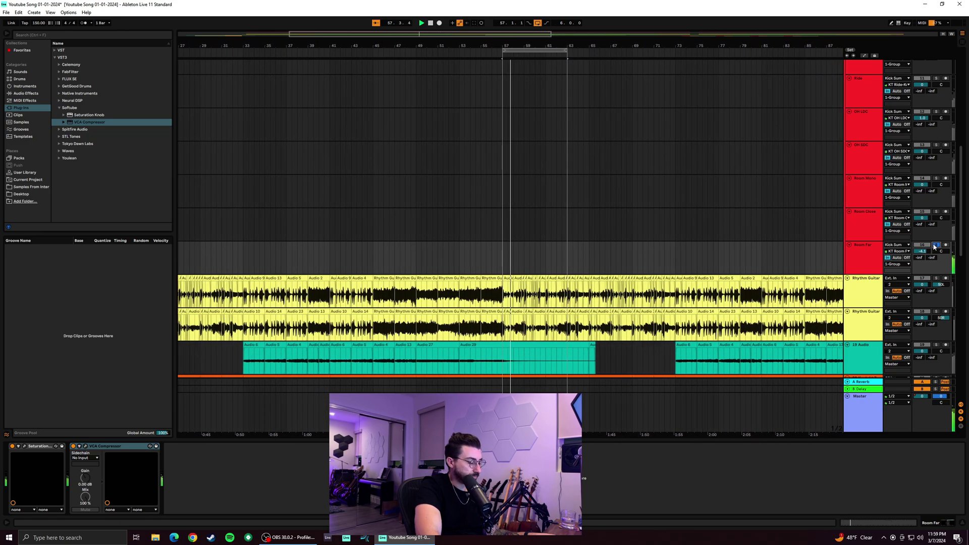
left_click(935, 245)
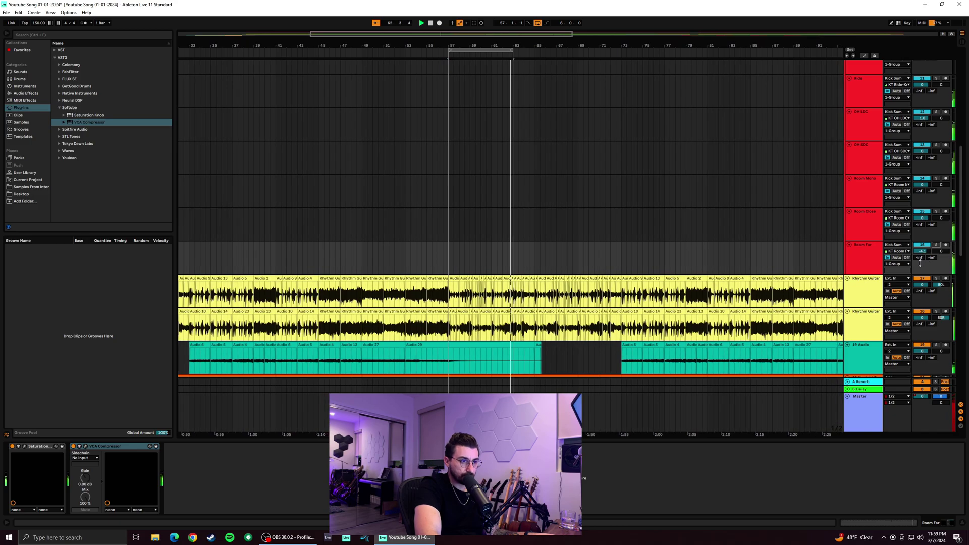
Solo the Kick Sum and Kick Sub tracks inside the drum group and play the looped section
scroll(864, 239, "up", 5)
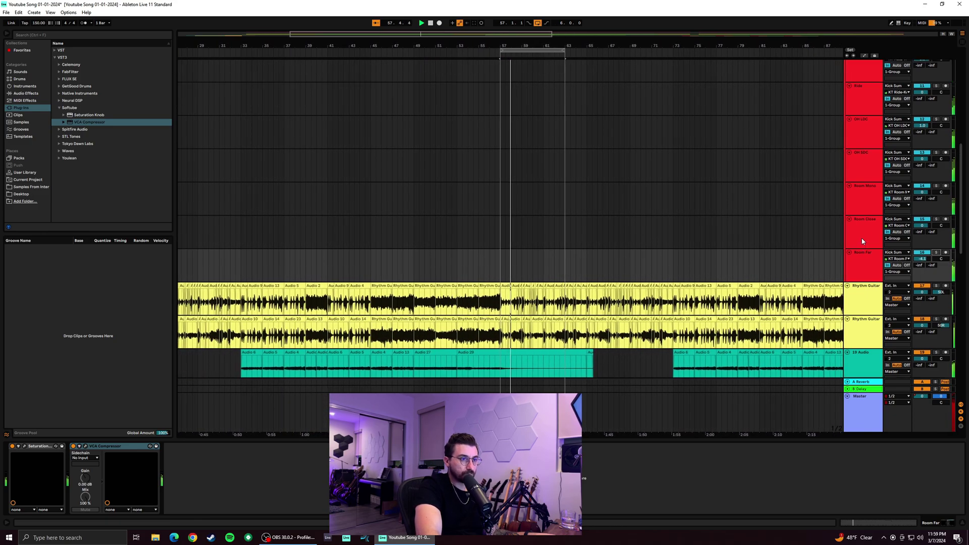
scroll(859, 233, "up", 5)
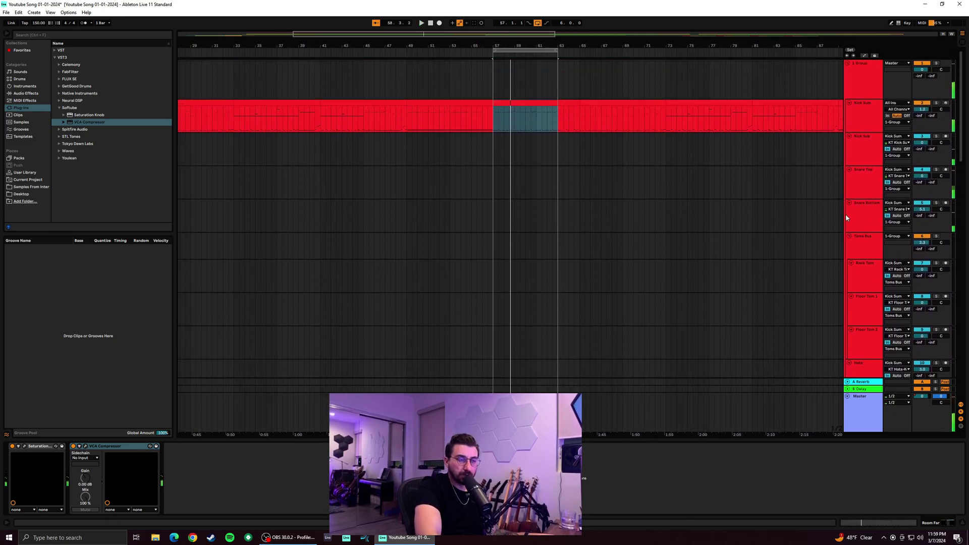
left_click(909, 83)
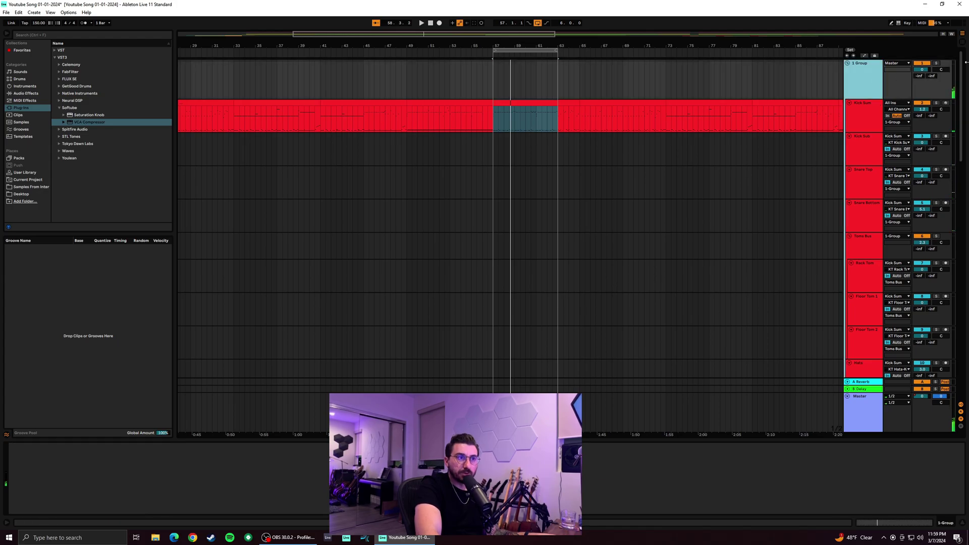
left_click(937, 64)
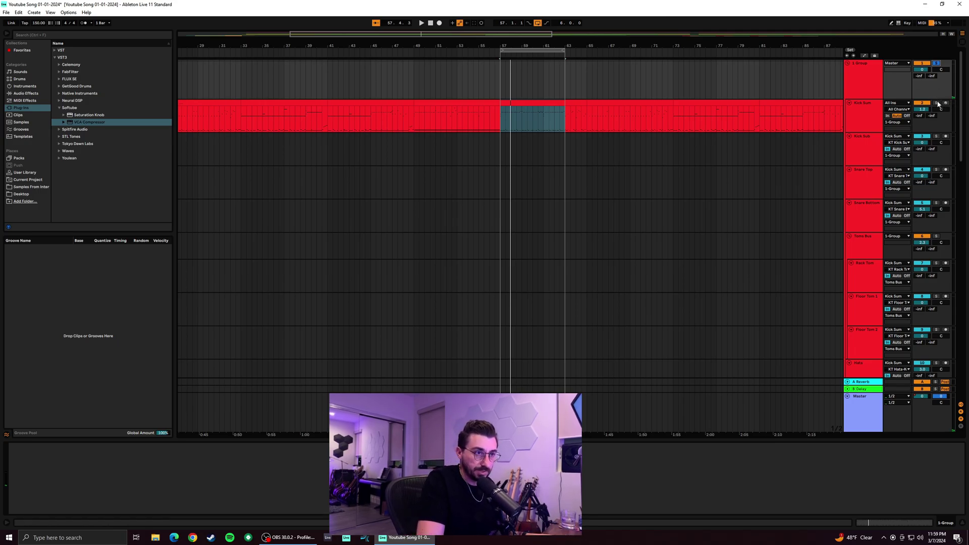
left_click(938, 136, "ctrl")
key("space")
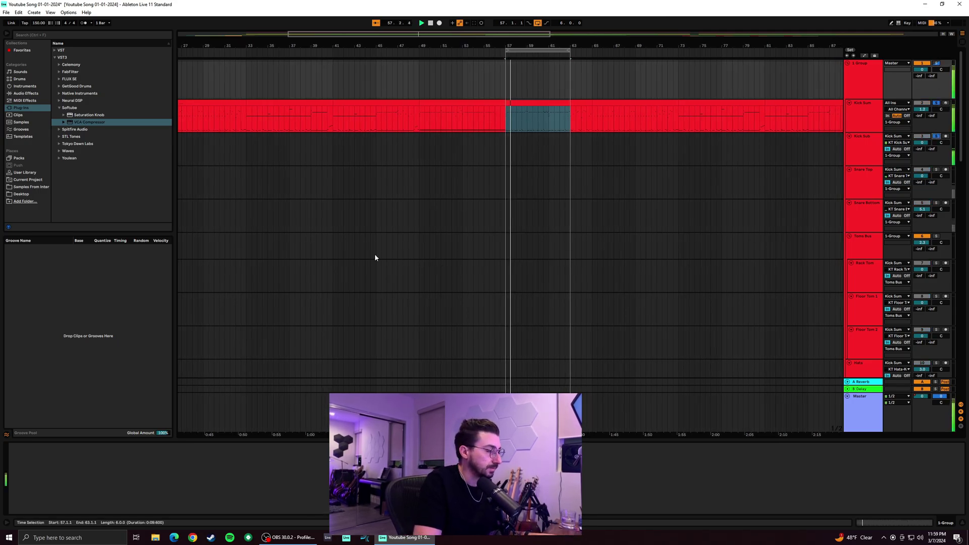
Open the Kontakt 7 drum instrument on the Kick Sum track and show its full kit view
left_click(852, 121)
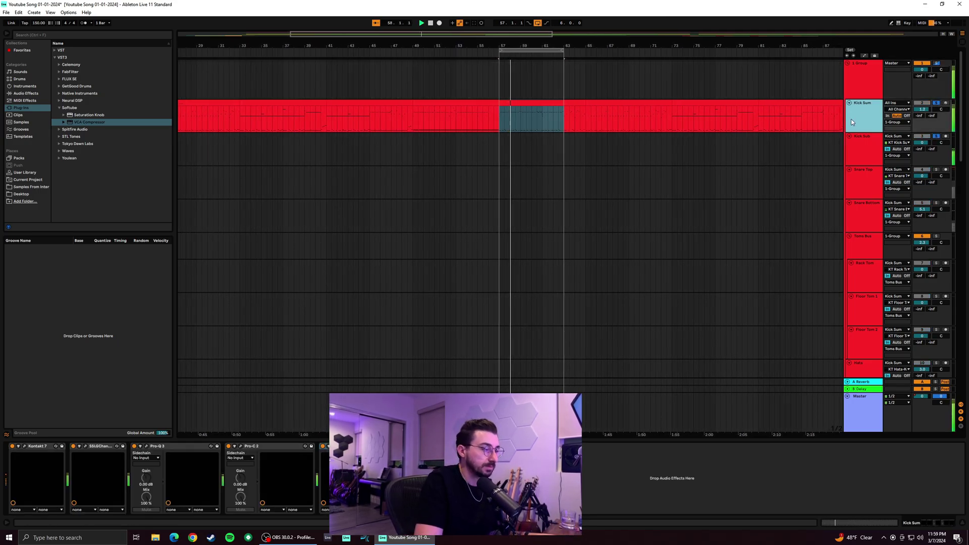
left_click(26, 447)
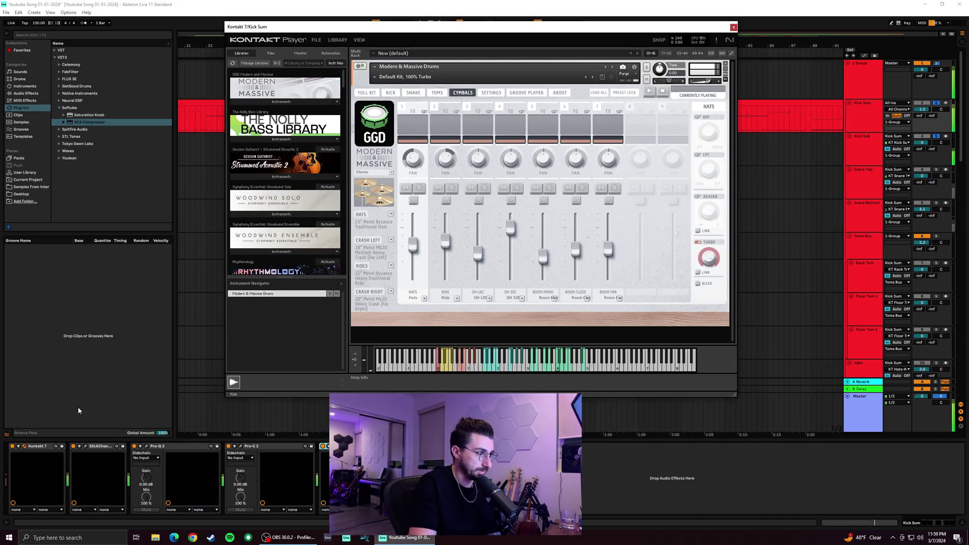
left_click(392, 92)
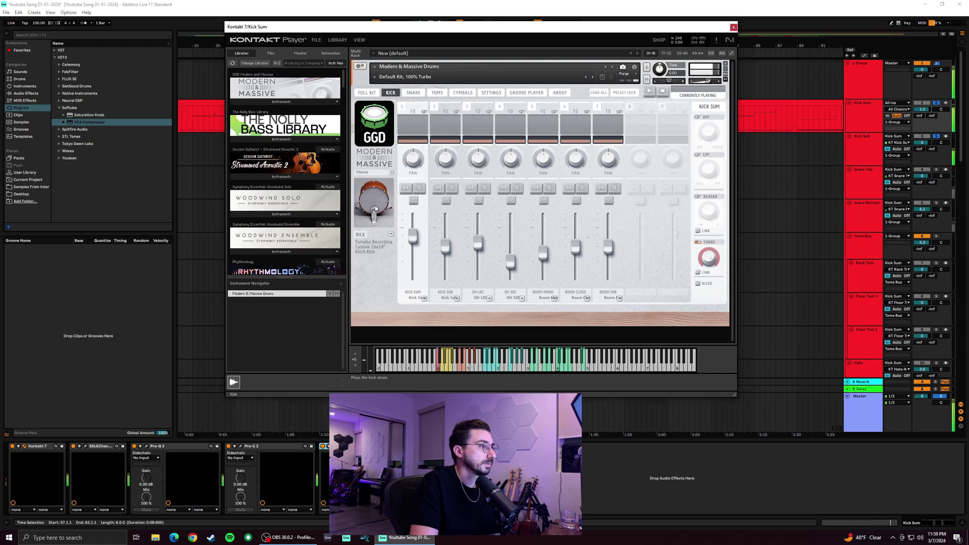
left_click(374, 93)
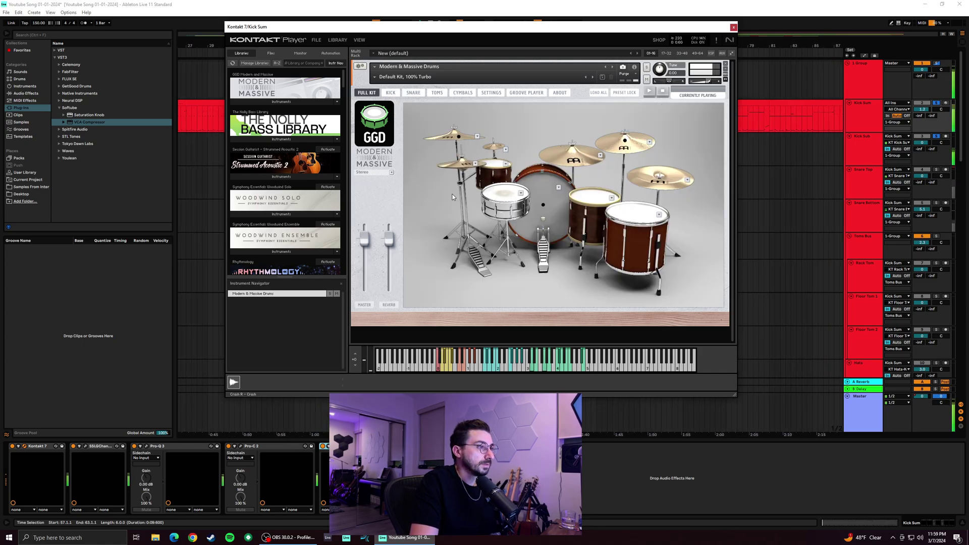
Audition the Q Drum Co. Steel, Pearl Masters Birch, Guru Paduak and Tama Starclassic Bubinga kick drums in the kit
left_click(559, 187)
left_click(583, 194)
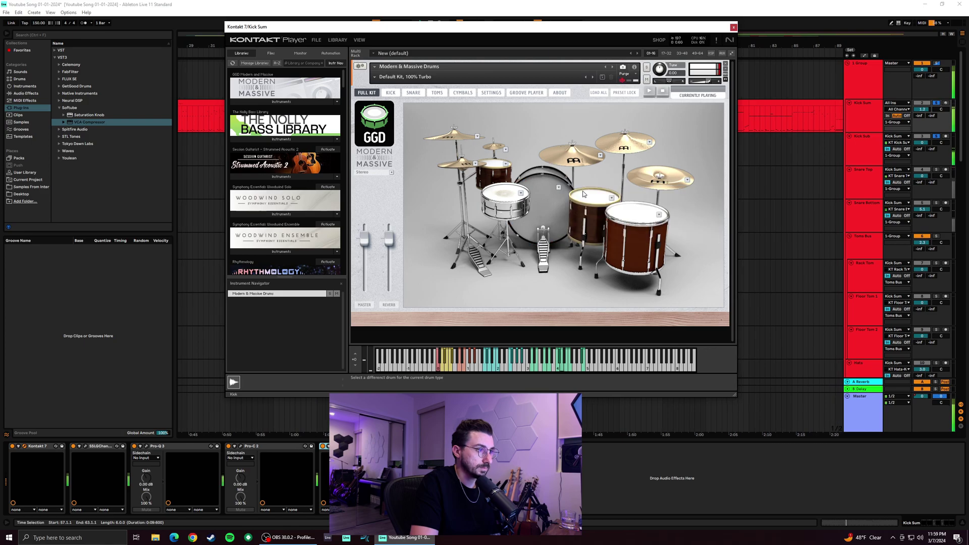
left_click(559, 187)
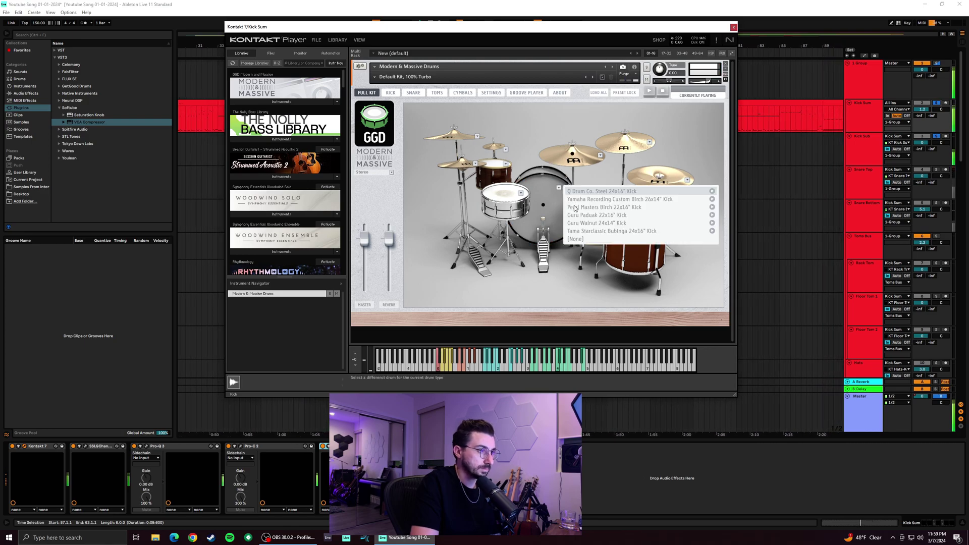
left_click(575, 207)
left_click(559, 187)
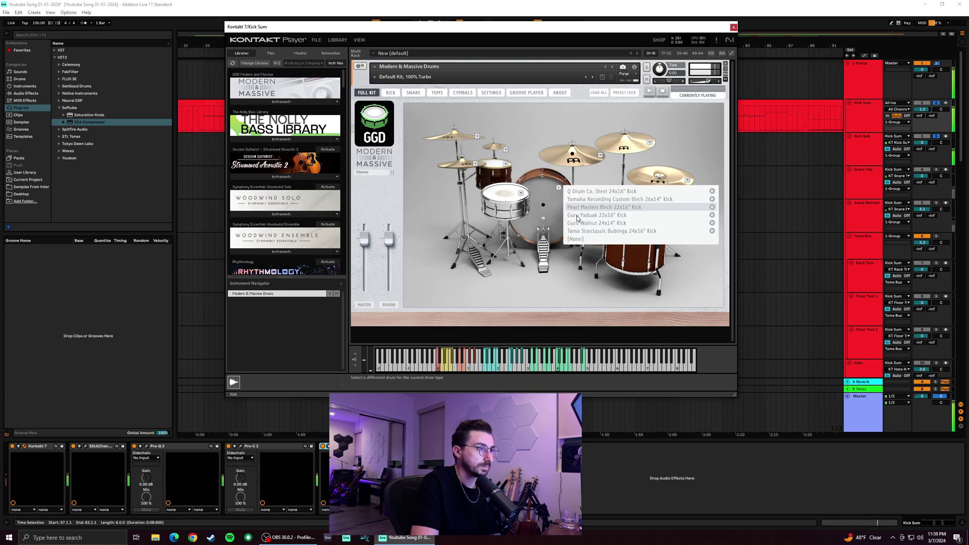
left_click(578, 217)
left_click(559, 188)
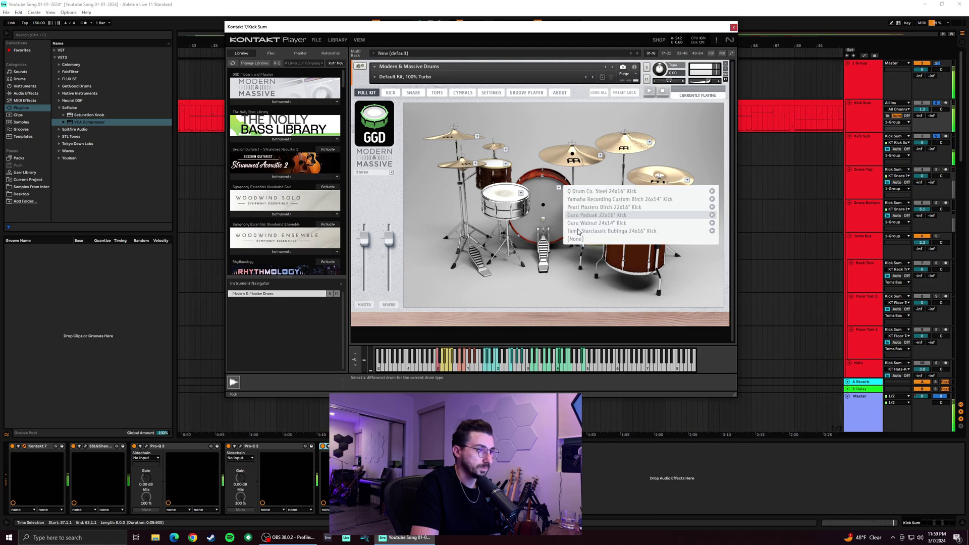
left_click(564, 191)
left_click(574, 229)
left_click(577, 232)
Compare the Yamaha Recording Custom Birch 26x14" kick with the Q Drum Co. Steel 24x16" kick
left_click(559, 188)
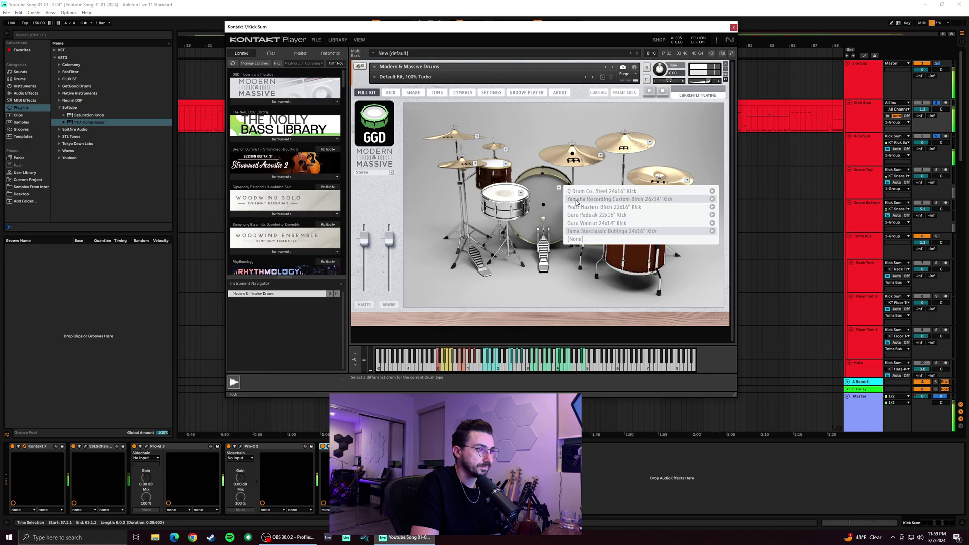
left_click(578, 199)
left_click(559, 187)
left_click(583, 192)
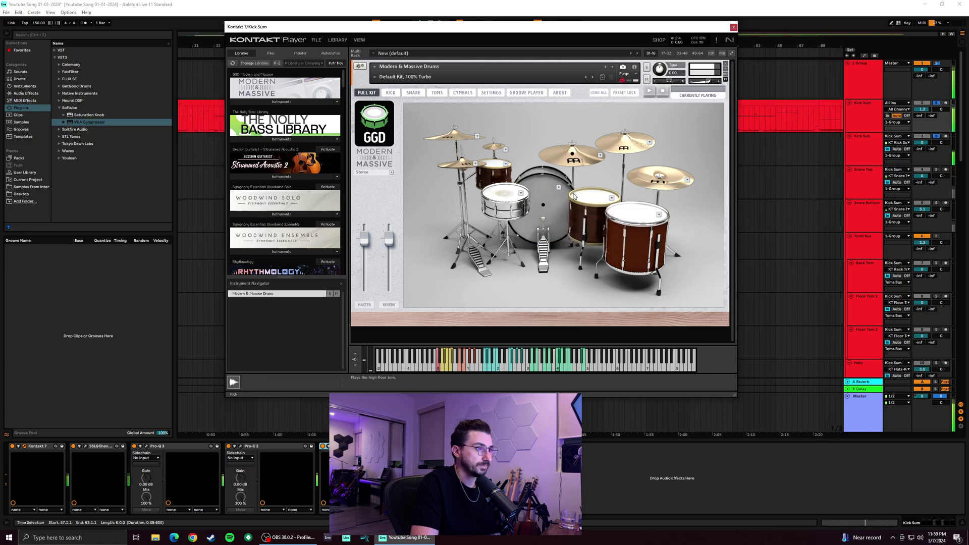
left_click(559, 187)
left_click(575, 202)
left_click(560, 188)
left_click(604, 227)
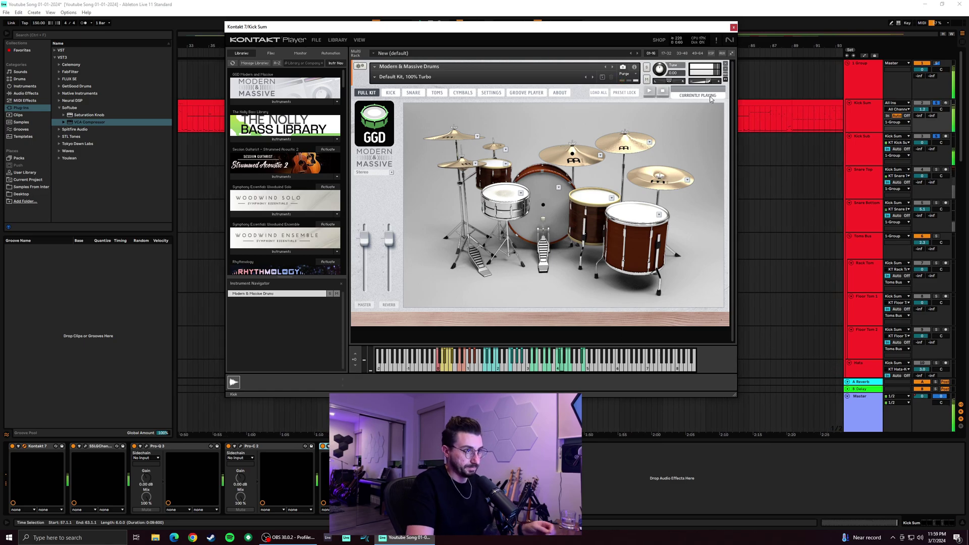
Close the Kontakt window and select the Kick Sum track to show its effects chain
left_click(734, 27)
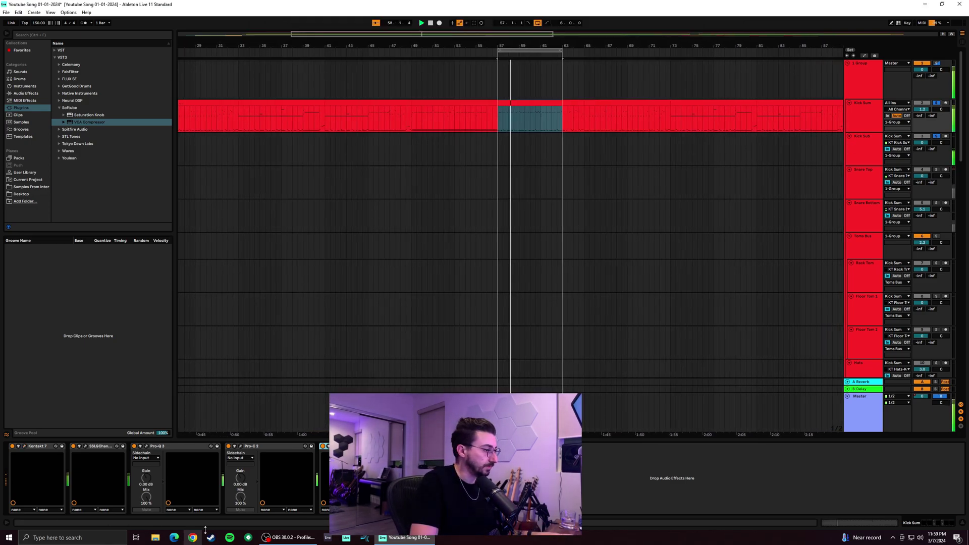
left_click(868, 154)
left_click(865, 119)
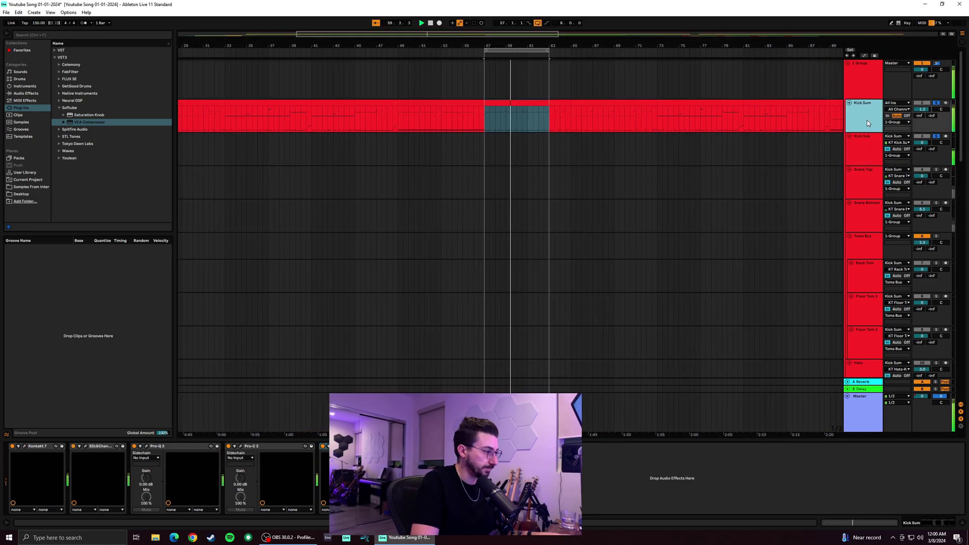
Audition the Kick Sum track with Pro-C 2 and the effect after it bypassed, and open the Pro-C 2 compressor
left_click(324, 446)
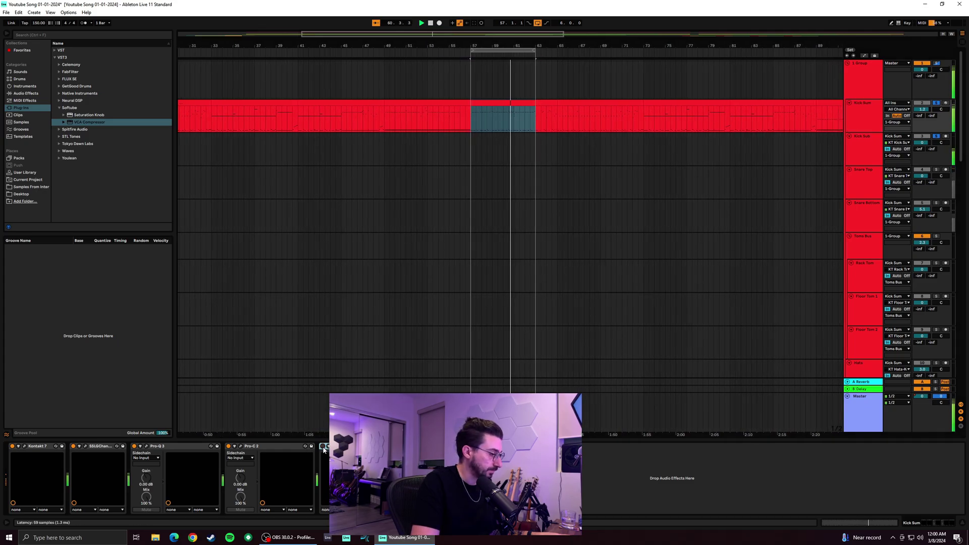
right_click(229, 448)
key("Escape")
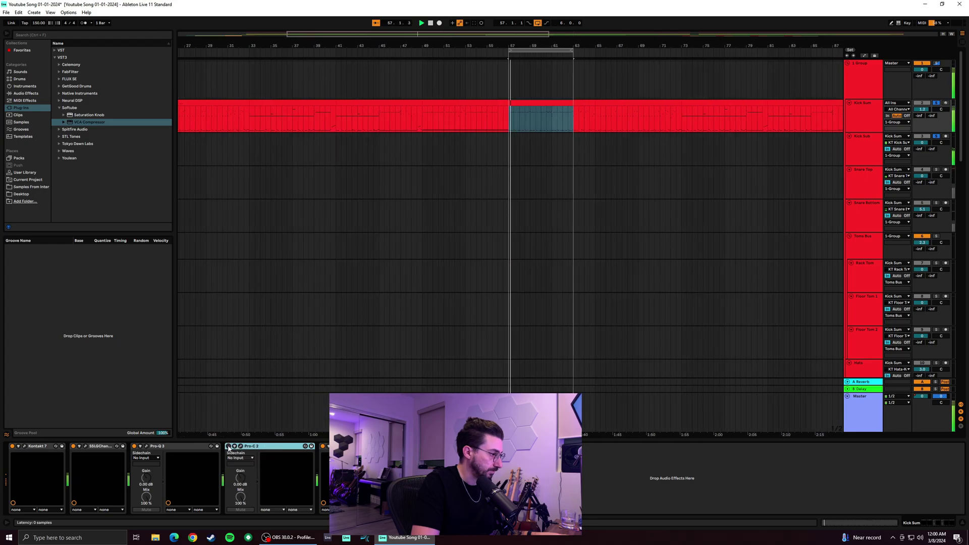
left_click(241, 446)
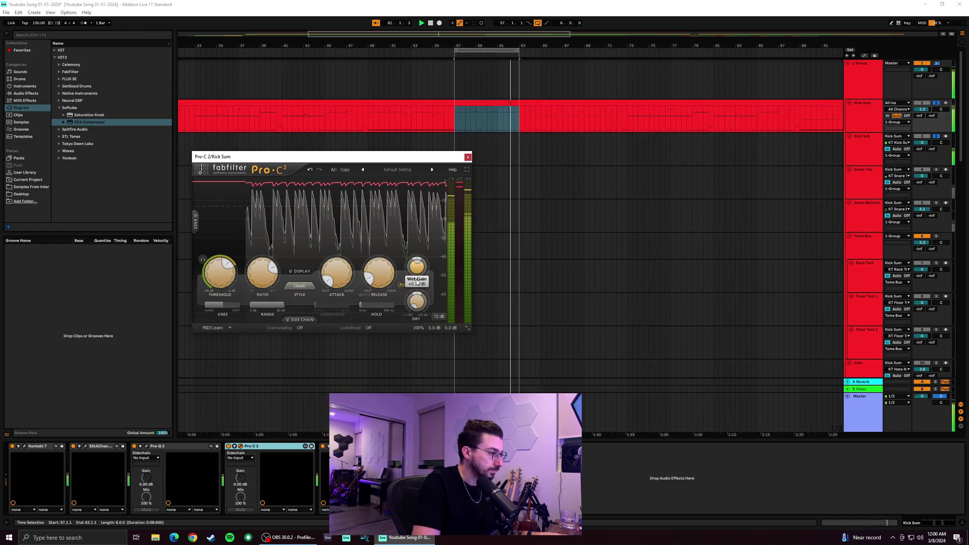
Experiment with the Pro-C 2 ratio on Kick Sum, lower the threshold to about -24.7 dB, and close the compressor
left_click(301, 287)
left_click(303, 295)
left_click(305, 287)
left_click(308, 297)
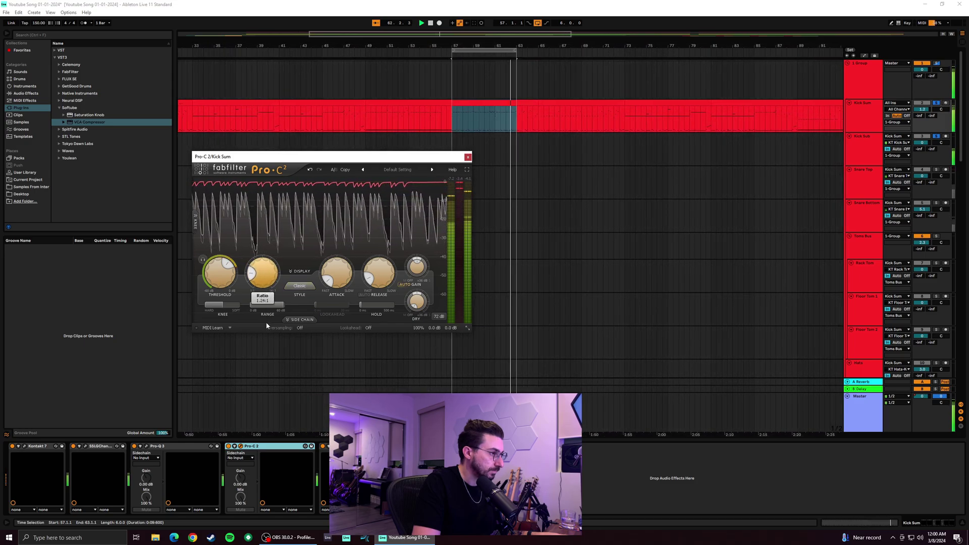
left_click_drag(266, 326, 271, 278)
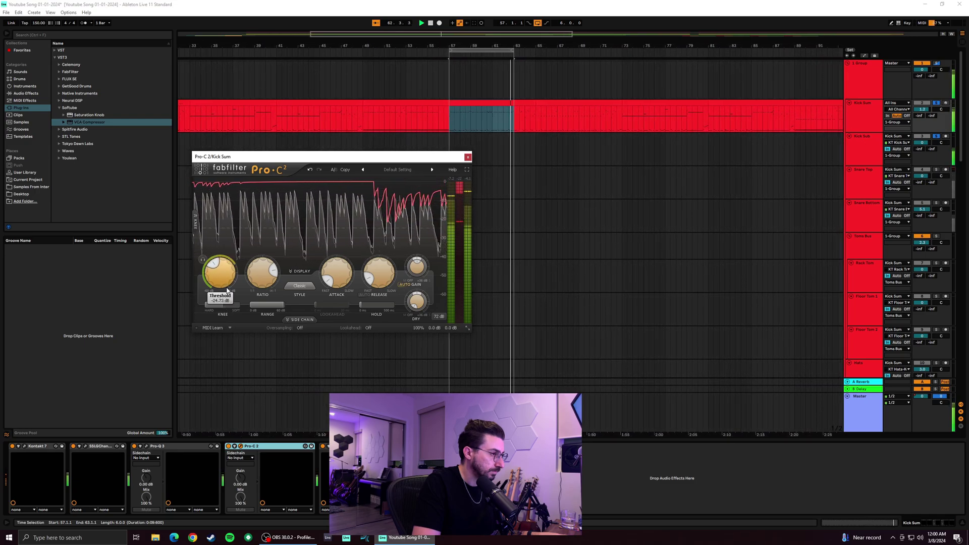
scroll(227, 286, "up", 1)
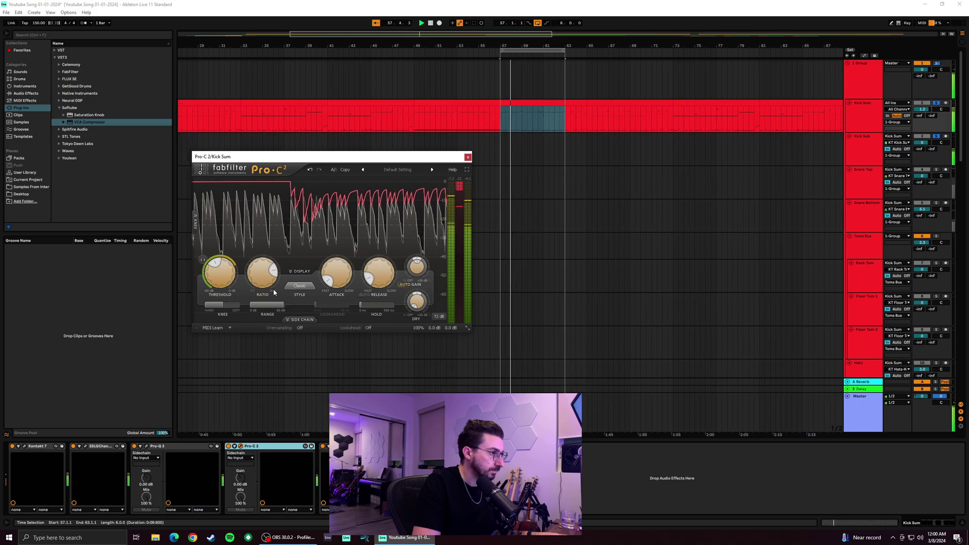
left_click(468, 157)
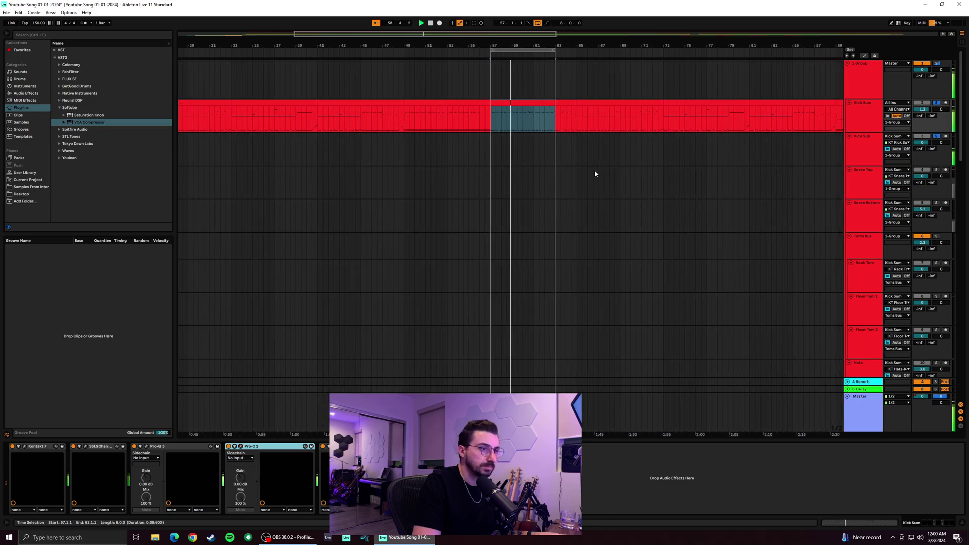
Compare the soloed kick with the full drum mix and reselect the Kick Sum track
left_click(937, 103)
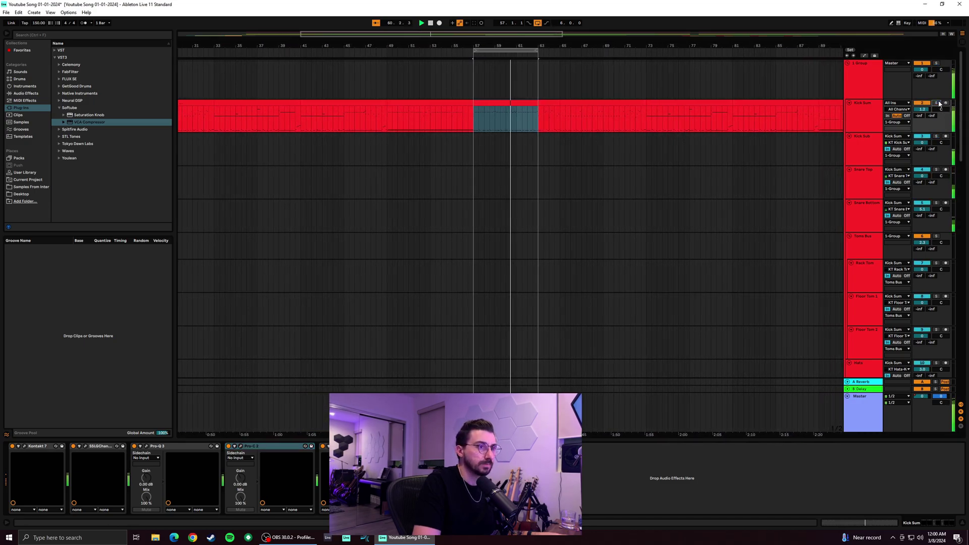
left_click(937, 103)
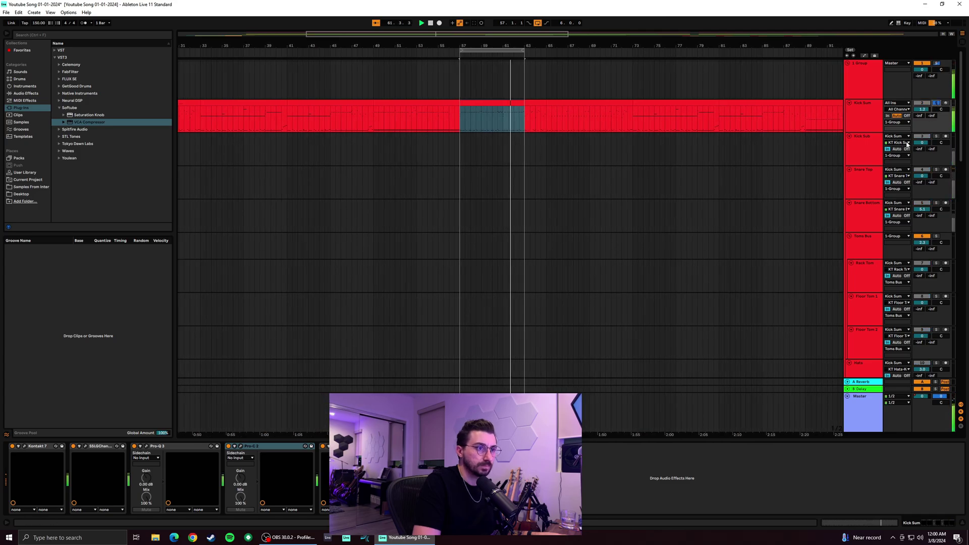
left_click(872, 125)
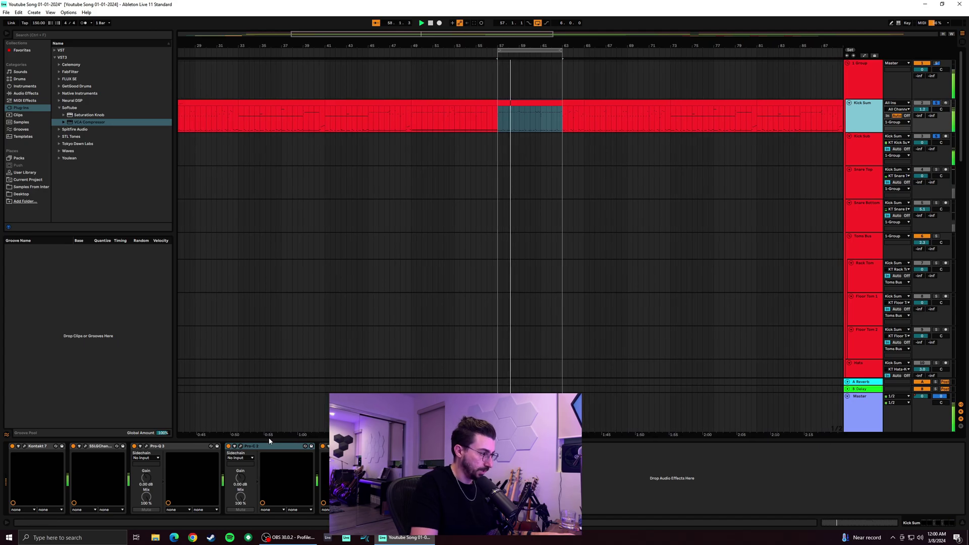
Reopen Pro-C 2 on Kick Sum, raise its threshold, and adjust the wet and dry gain with all drums playing
left_click(242, 447)
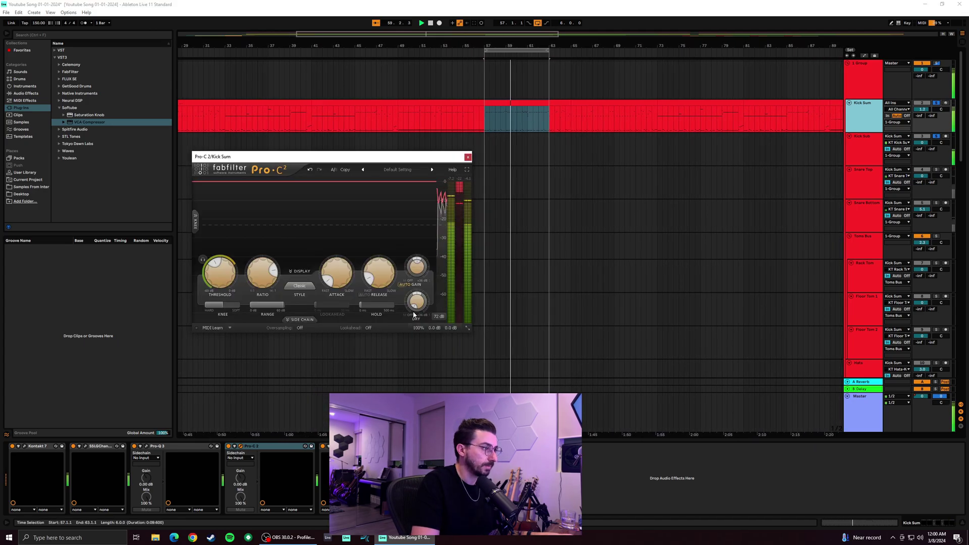
left_click_drag(227, 259, 231, 246)
left_click(944, 104)
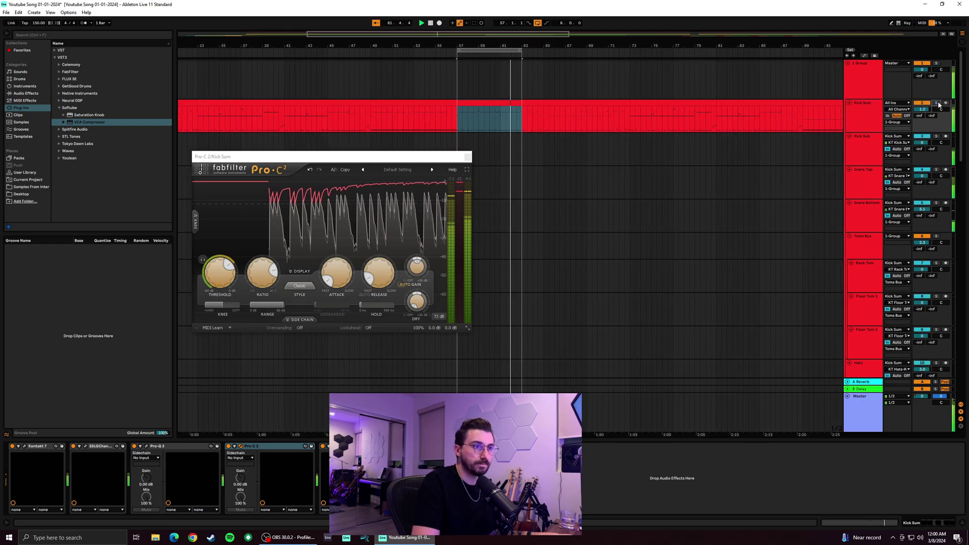
left_click_drag(226, 285, 222, 281)
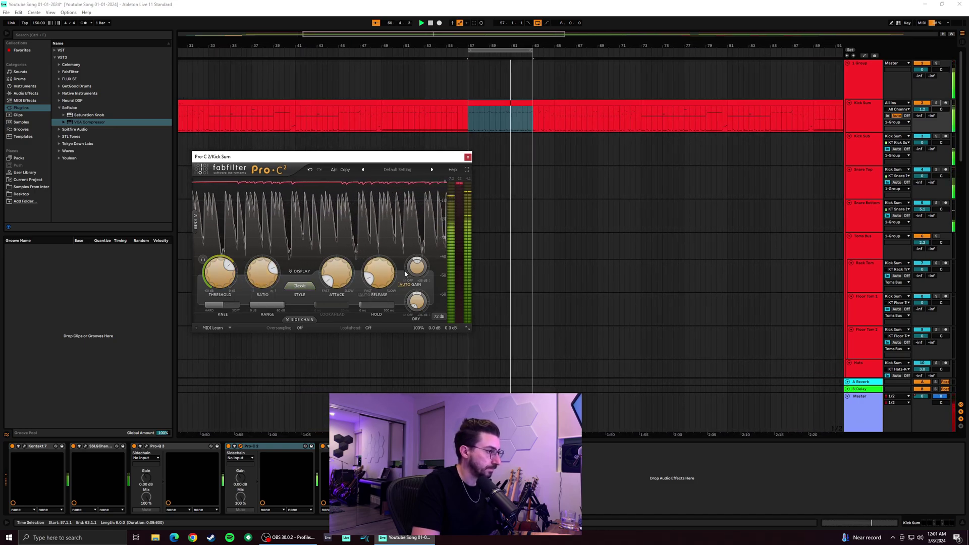
left_click_drag(415, 257, 414, 256)
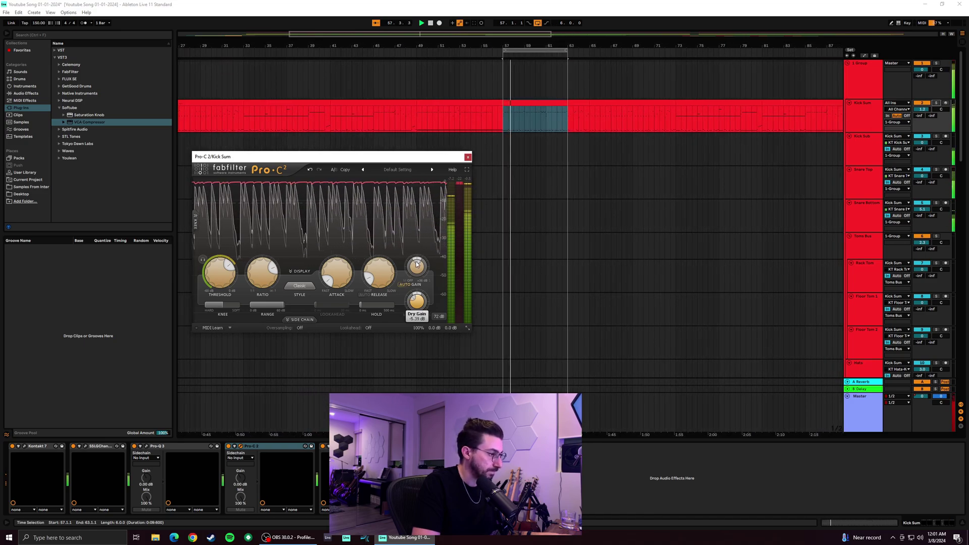
Solo the Kick Sum and Kick Sub tracks, open Pro-Q 3 on Kick Sum, and compare the sound with the EQ bypassed
left_click(937, 136)
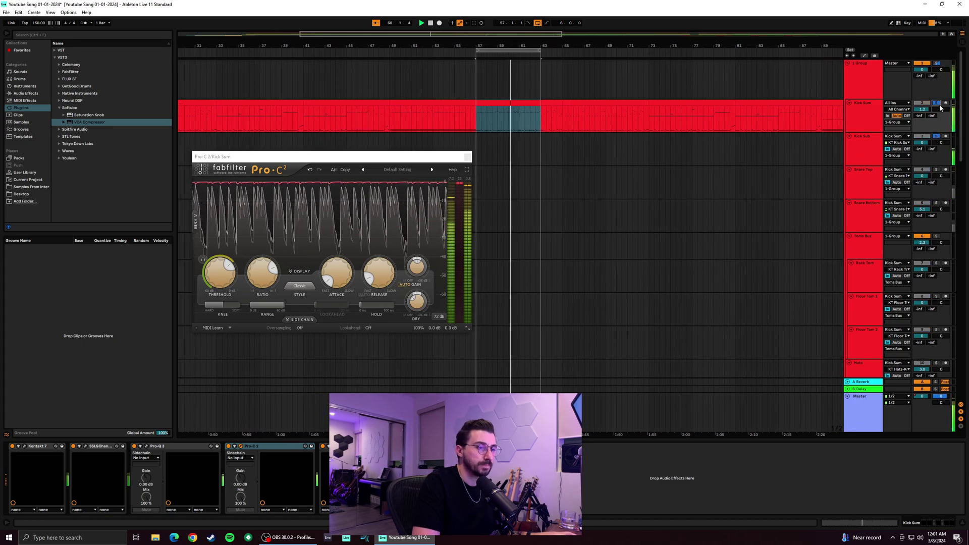
left_click(147, 448)
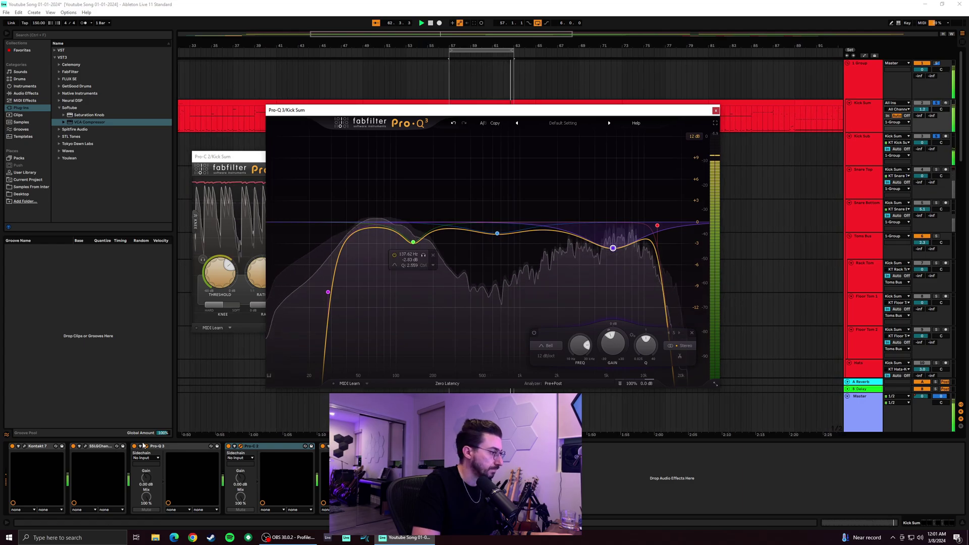
left_click(133, 446)
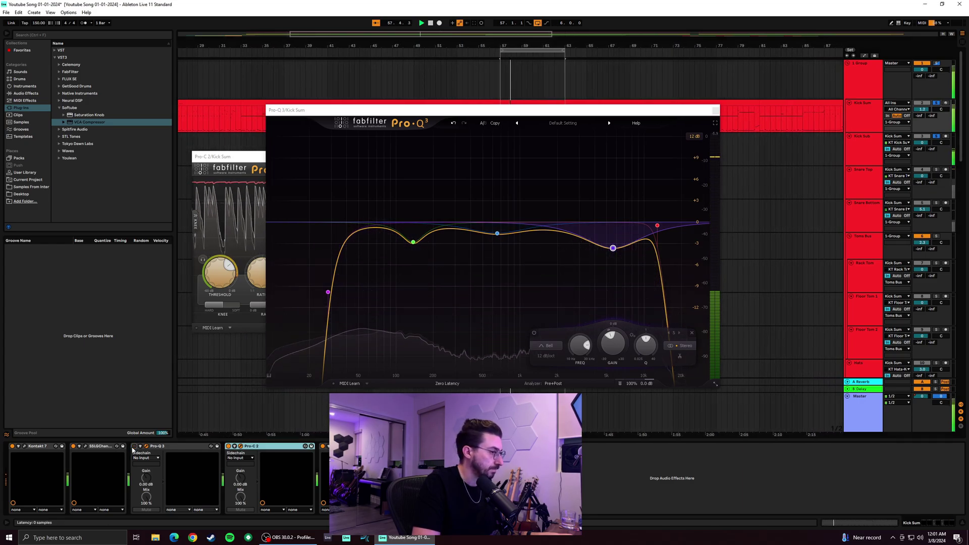
left_click(134, 448)
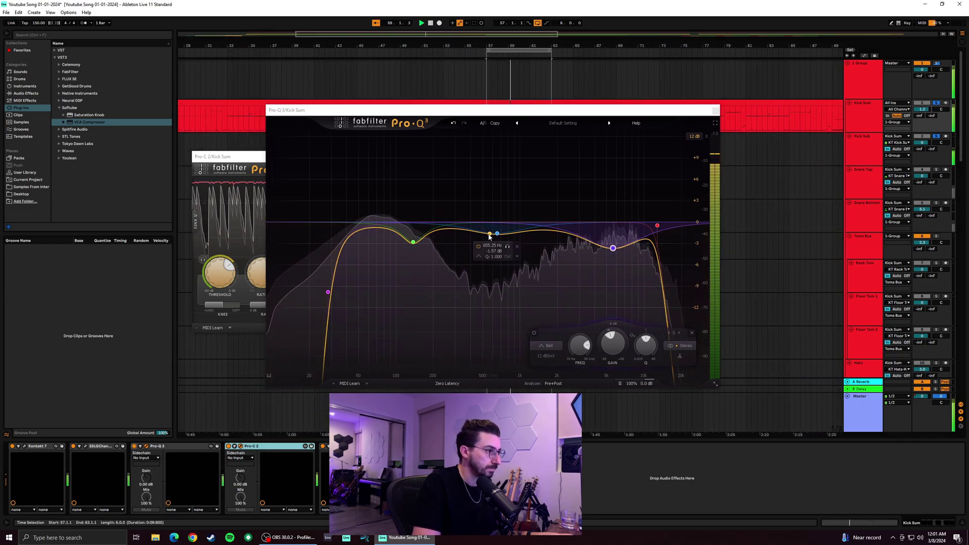
Deepen the Pro-Q 3 low band cut, set Band 2 to about -4.35 dB with Q 2.394, and reduce the high-mid cut
left_click(414, 244)
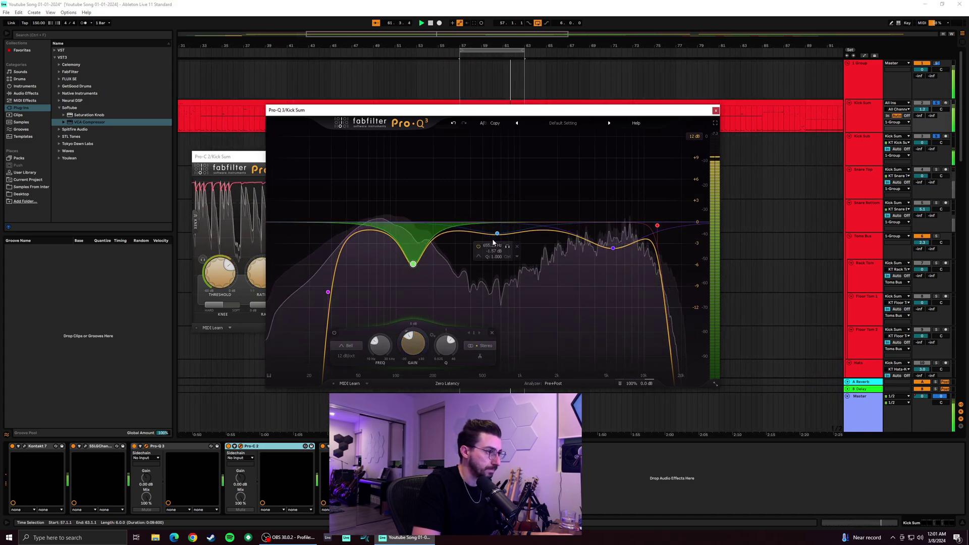
left_click_drag(497, 235, 497, 237)
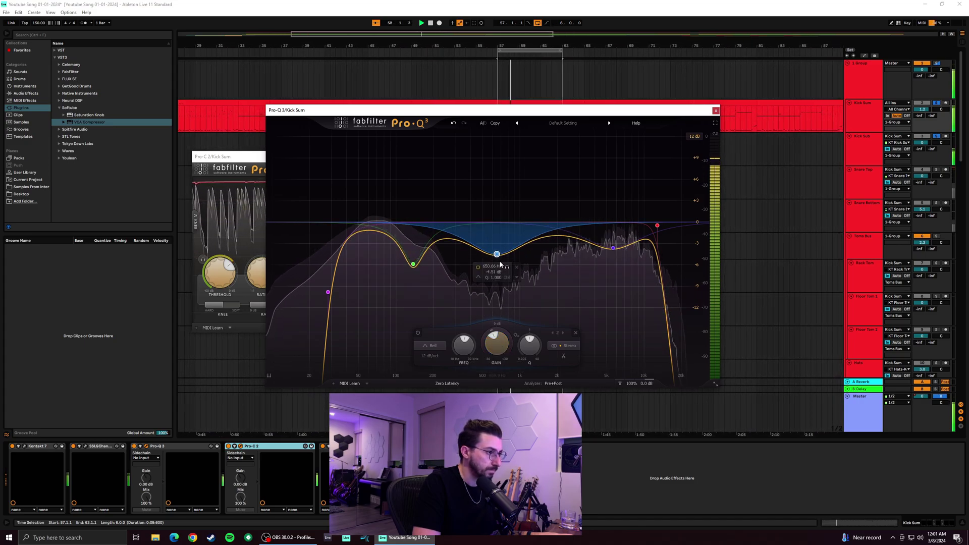
mouse_move(496, 259)
left_mouse_down()
mouse_move(469, 259)
mouse_move(565, 259)
mouse_move(500, 260)
left_mouse_up()
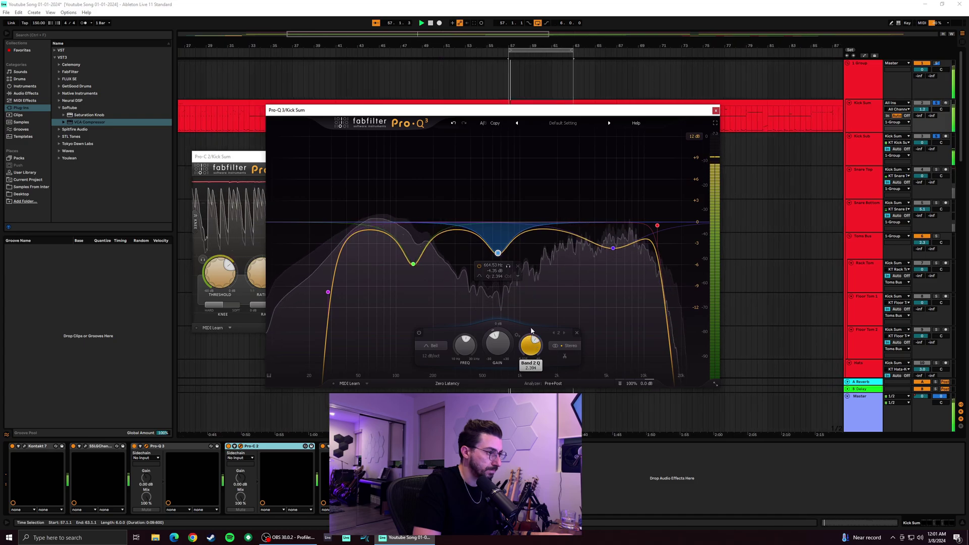
left_click(613, 248)
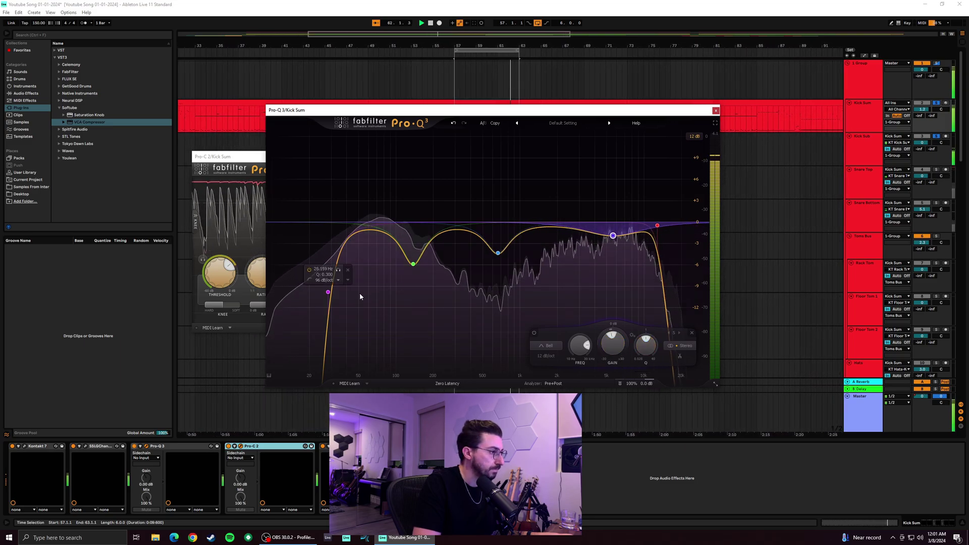
Unsolo the kick tracks, set the Pro-Q 3 Band 1 gain to -8.05 dB, and close the EQ
left_click(937, 103)
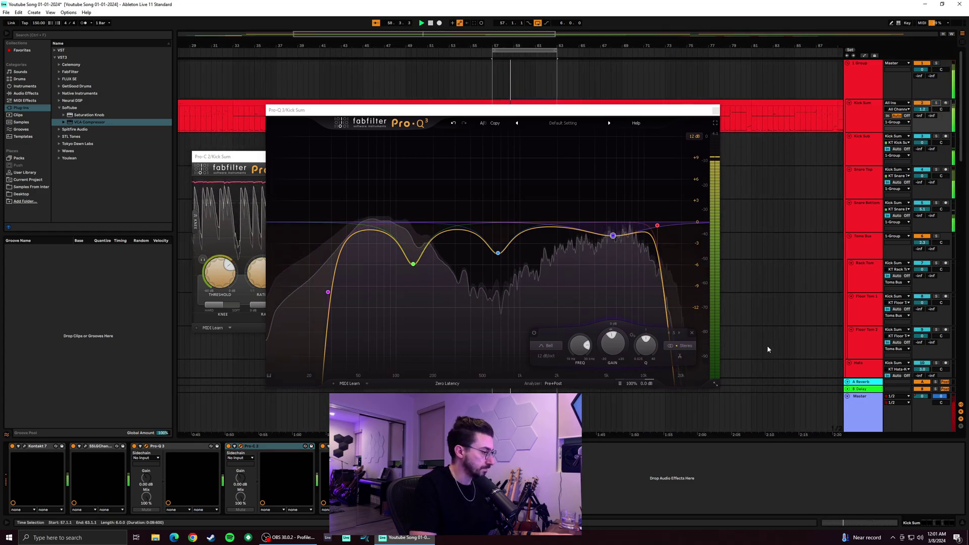
left_click(416, 264)
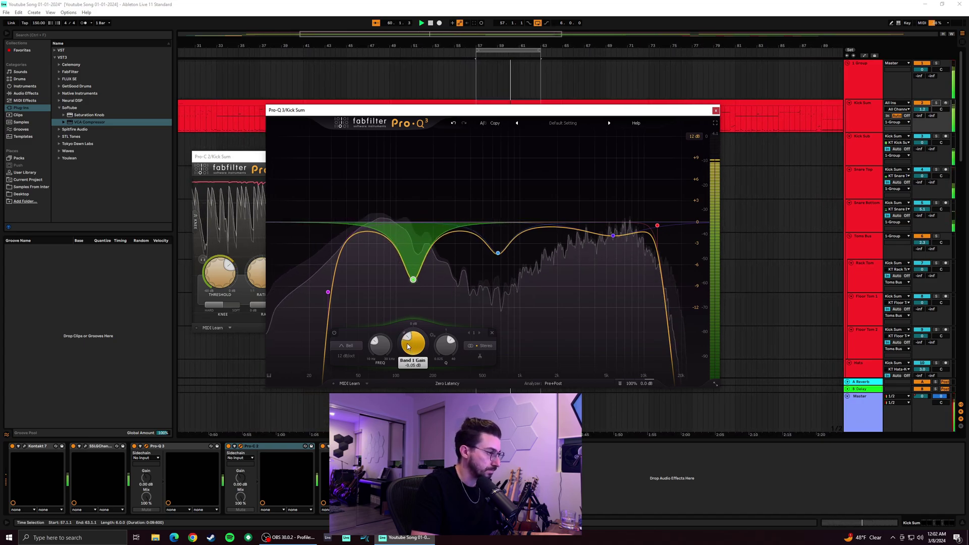
left_click(716, 111)
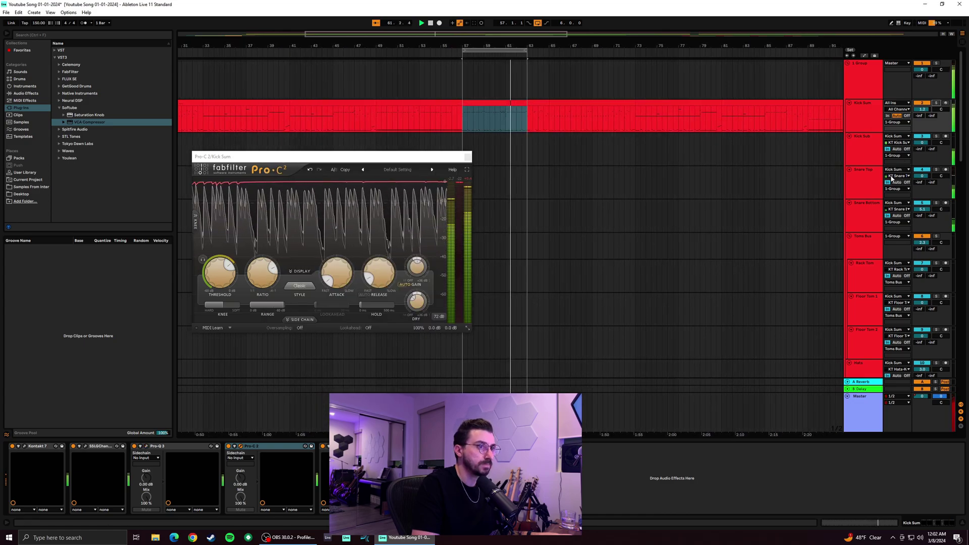
Solo the kick and snare tracks, open the SSL G-Channel on Kick Sum, and adjust its LMF and HMF bands
left_click(937, 103)
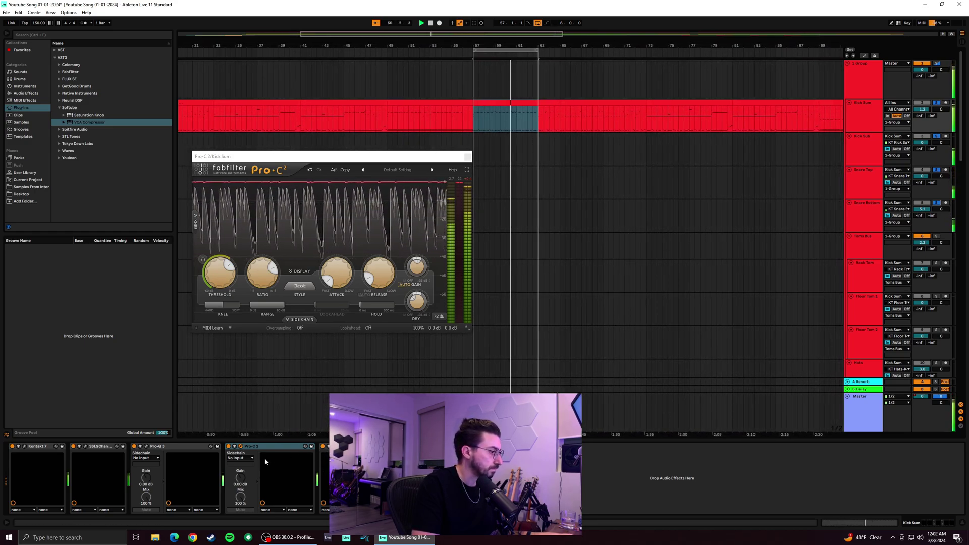
left_click(85, 446)
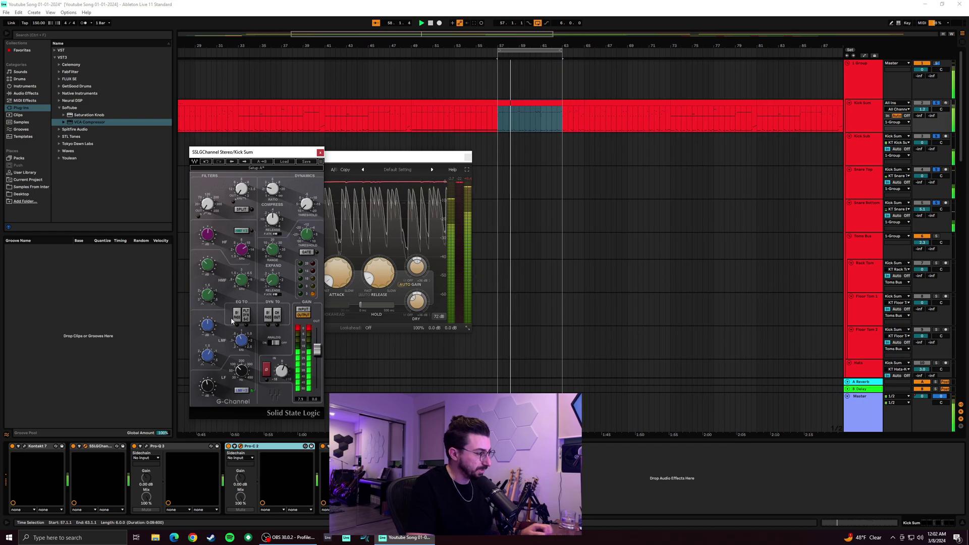
left_click_drag(208, 325, 242, 330)
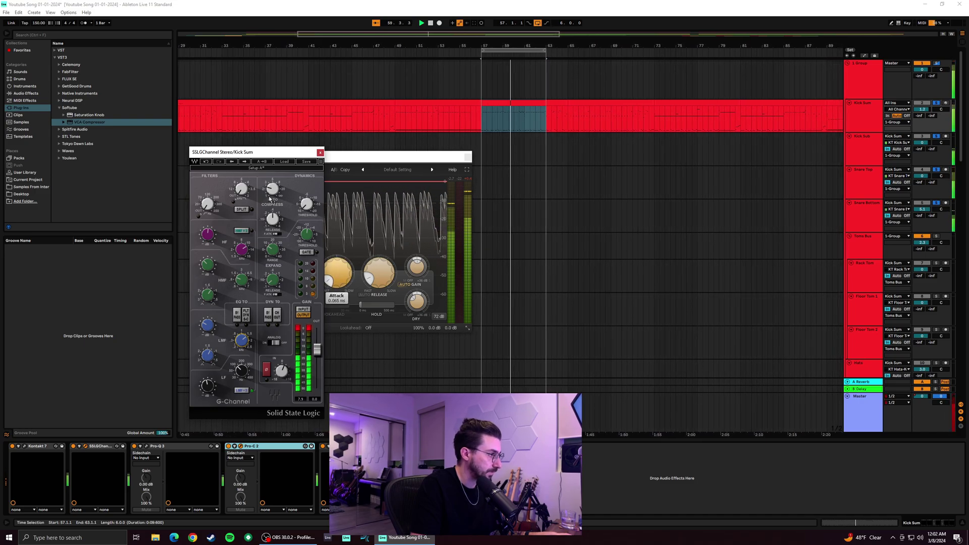
mouse_move(208, 265)
left_mouse_down()
mouse_move(208, 247)
mouse_move(207, 267)
left_mouse_up()
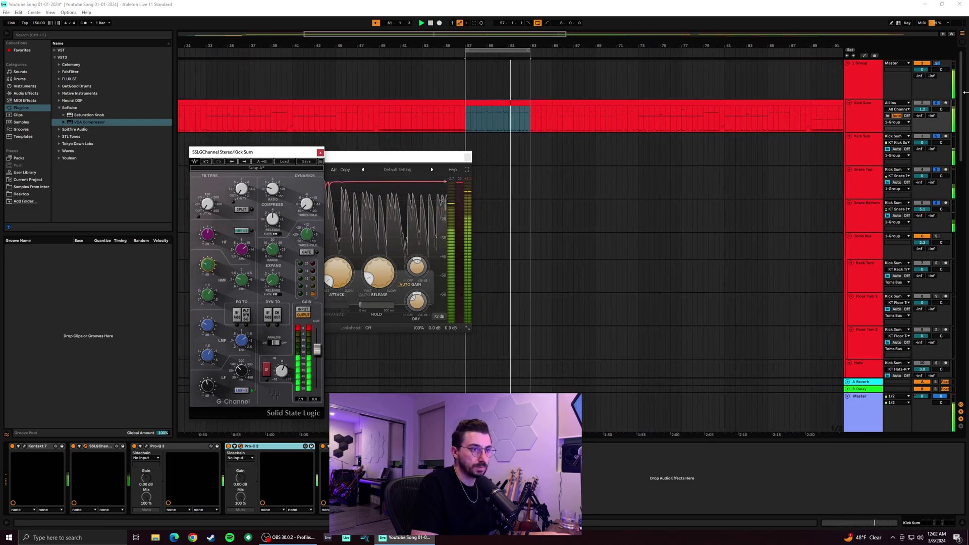
Unsolo the drums and readjust the G-Channel's HMF, LMF and LF bands on Kick Sum within the full mix
left_click(941, 109)
left_click(936, 103)
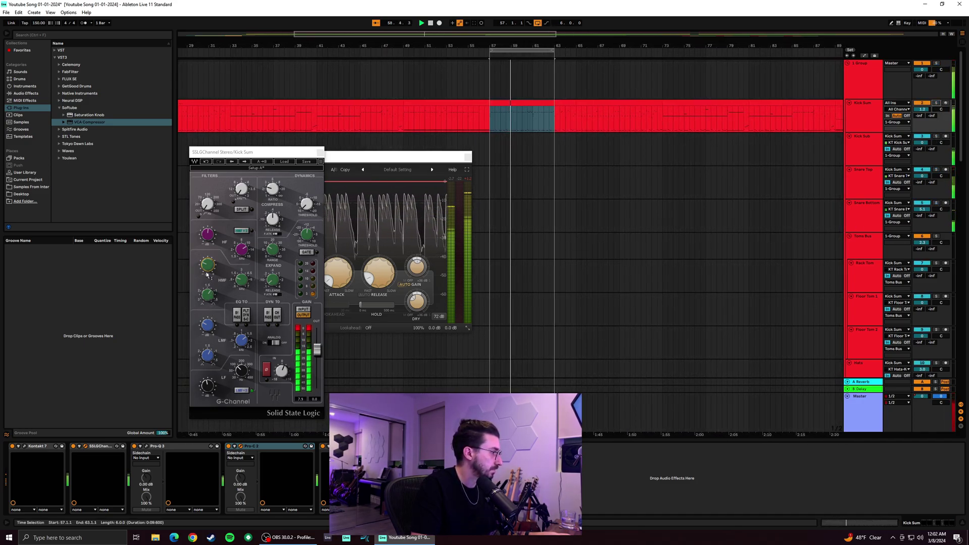
left_click_drag(211, 271, 211, 257)
left_click_drag(208, 325, 208, 322)
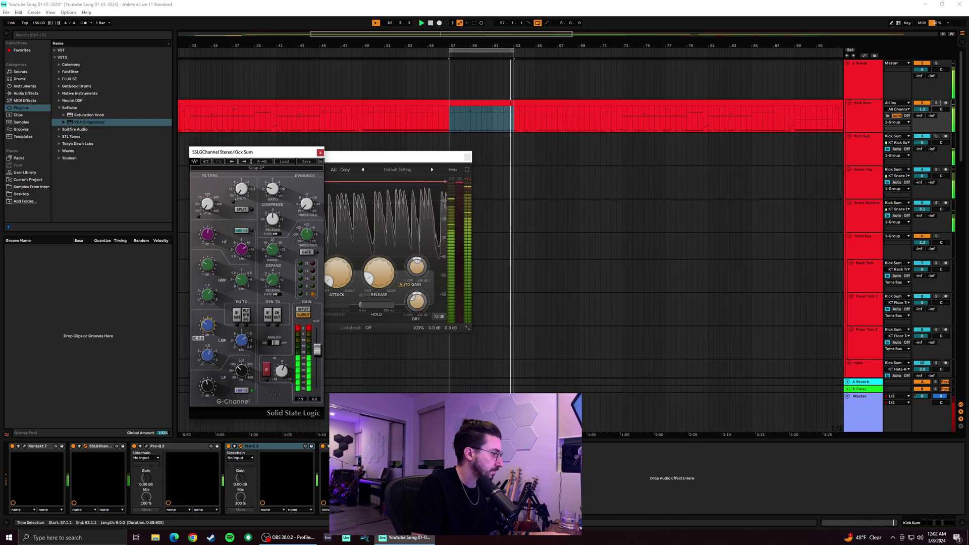
left_click_drag(206, 389, 242, 360)
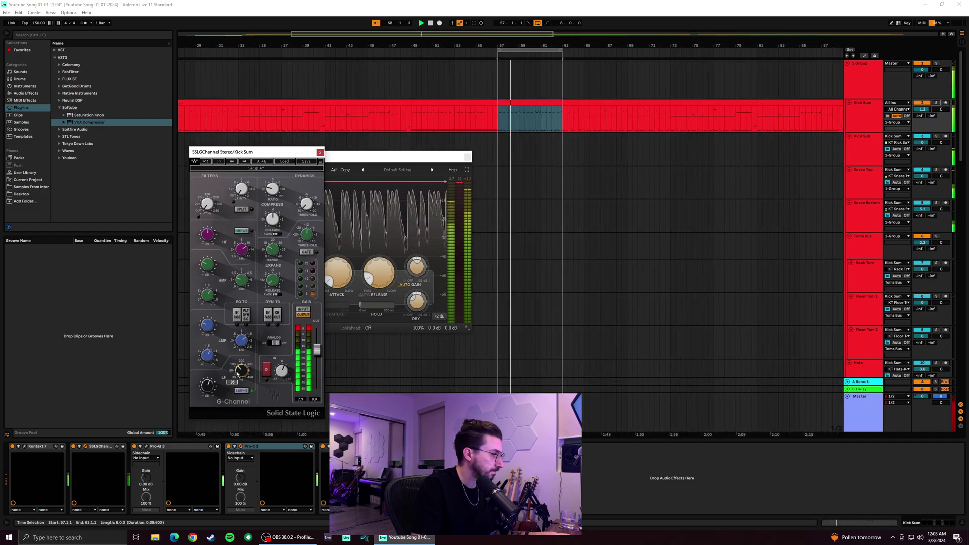
Compare Kick Sub soloed with the full drum mix, selecting its track to show its effects chain
left_click(937, 137)
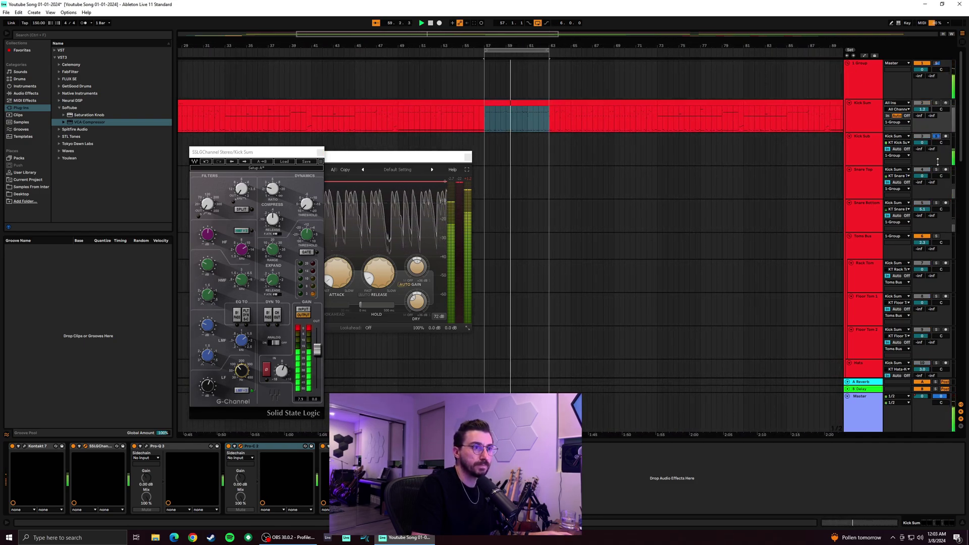
left_click(913, 143)
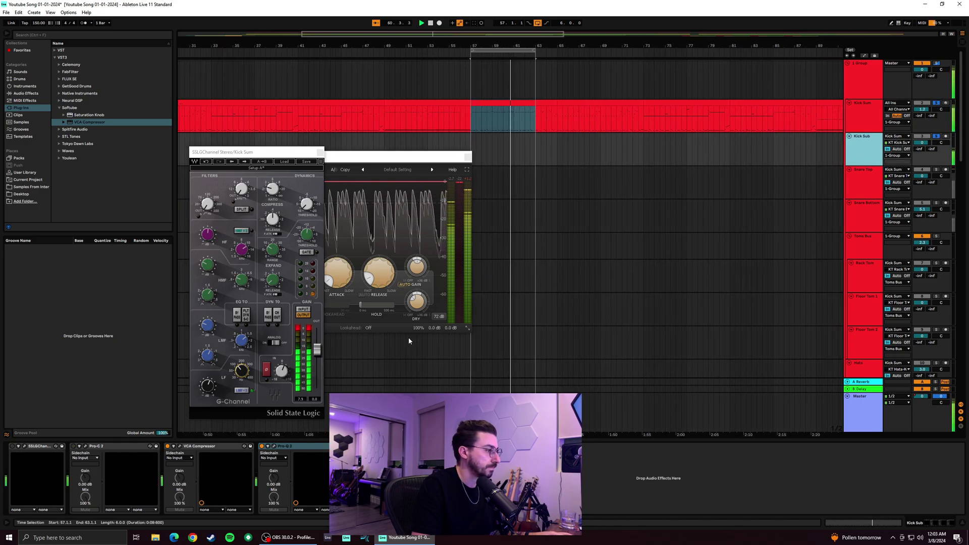
left_click(929, 144)
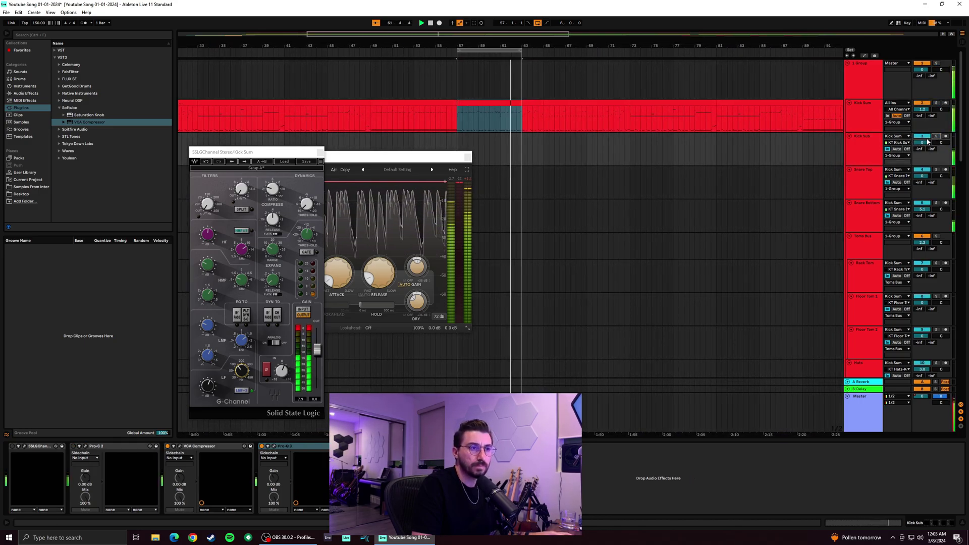
Solo the kick tracks and compare Kick Sum's sound with the SSL G-Channel, Pro-Q 3 and Pro-C 2 bypassed in turn
left_click(937, 136)
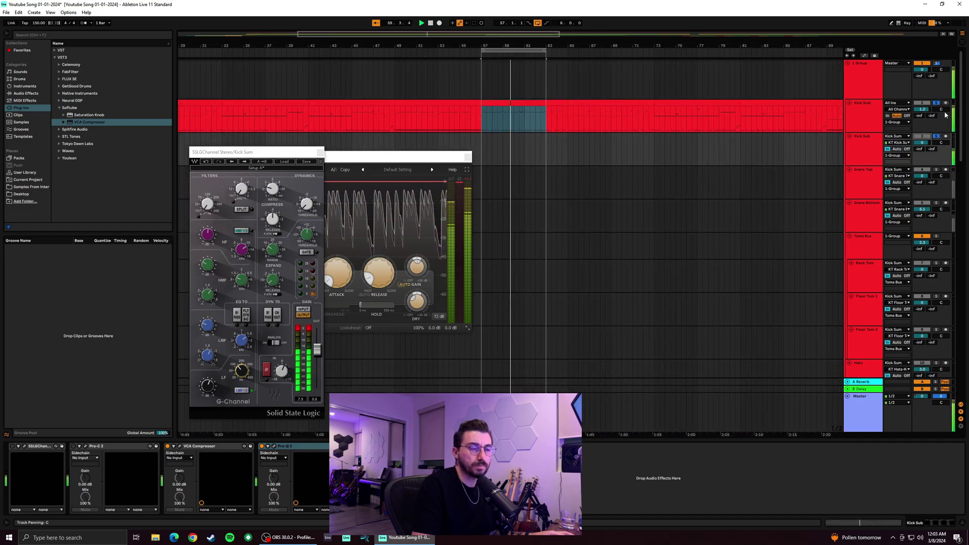
left_click(12, 447)
left_click(869, 114)
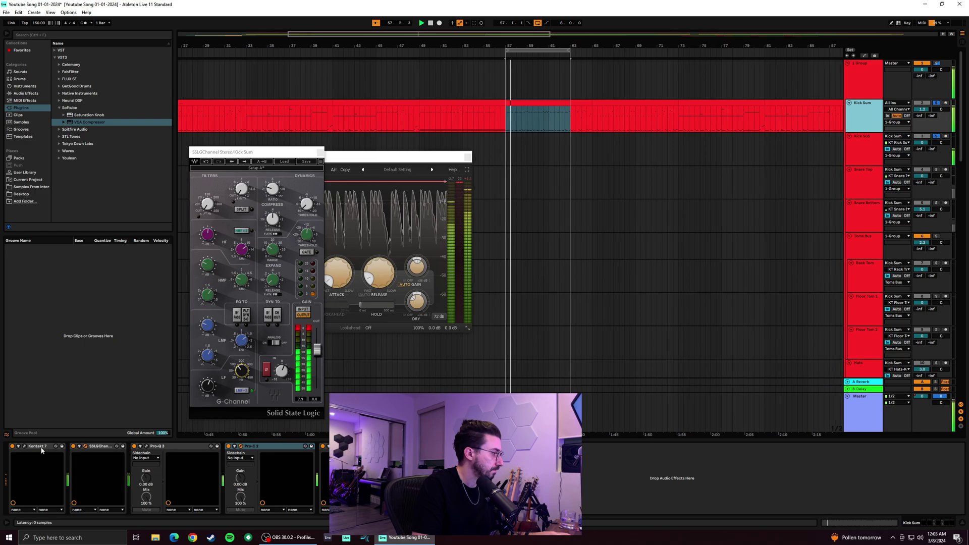
left_click(72, 447)
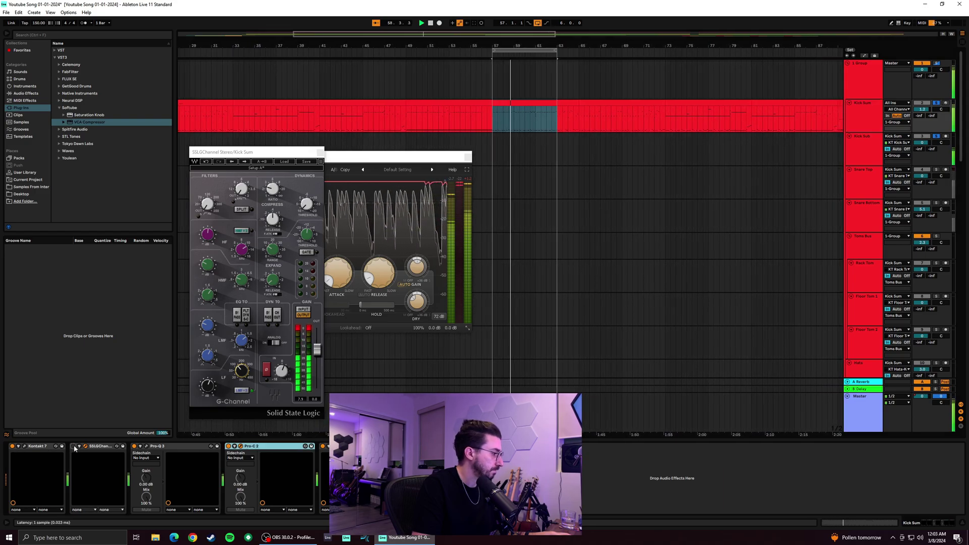
left_click(73, 447)
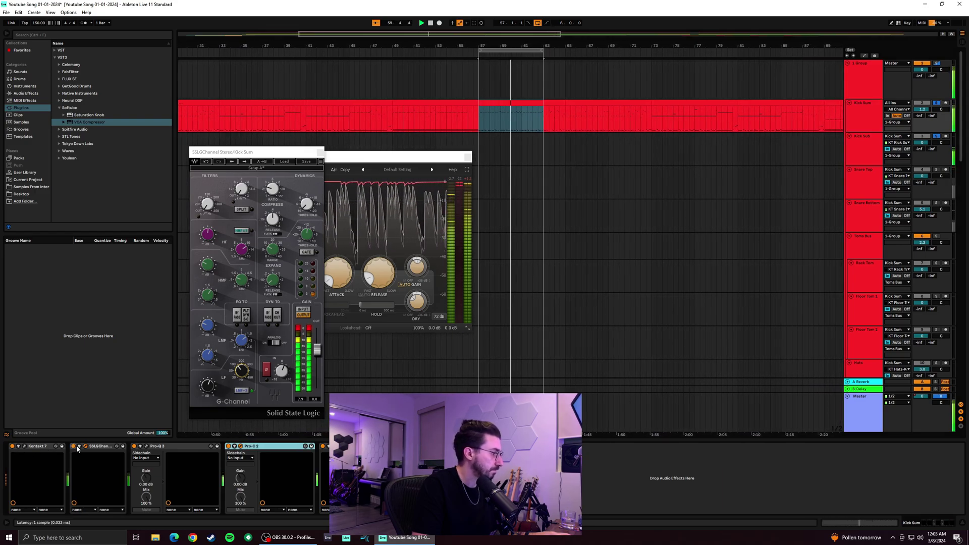
left_click(134, 447)
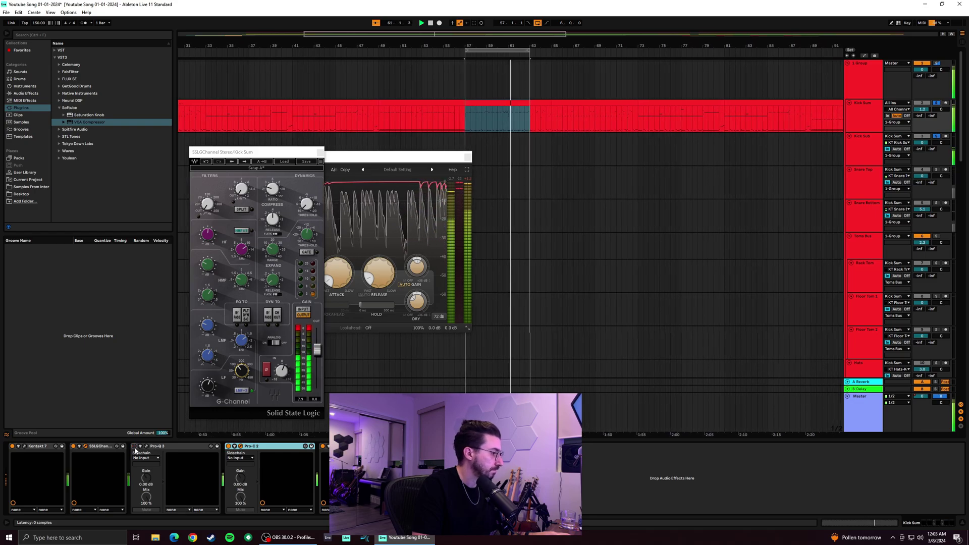
left_click(229, 447)
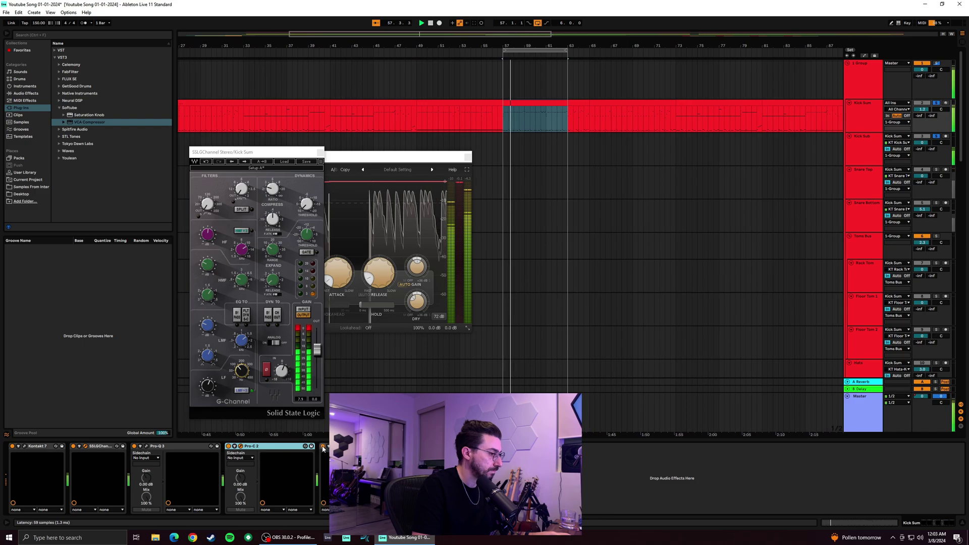
Open Kramer Tape on Kick Sum, adjust its Noise level, and close the plug-in
left_click(335, 447)
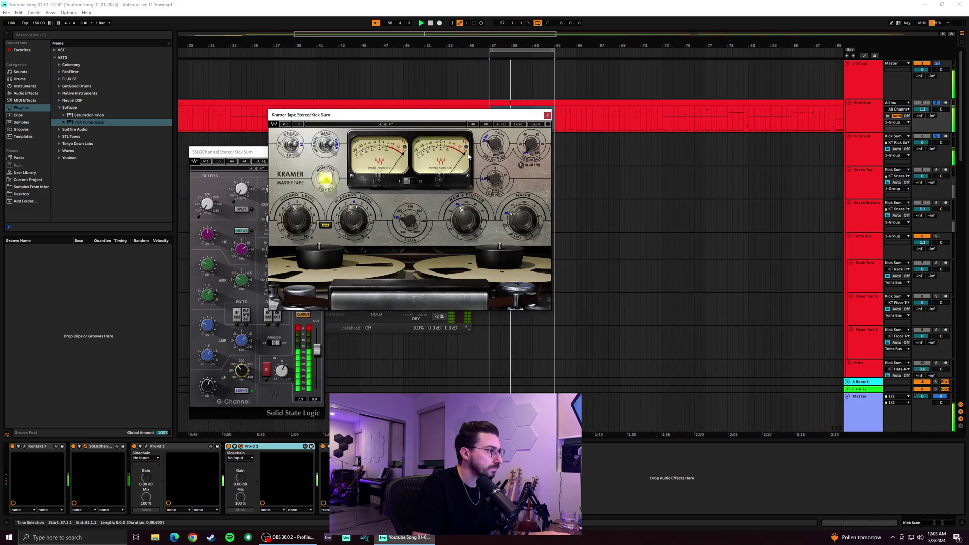
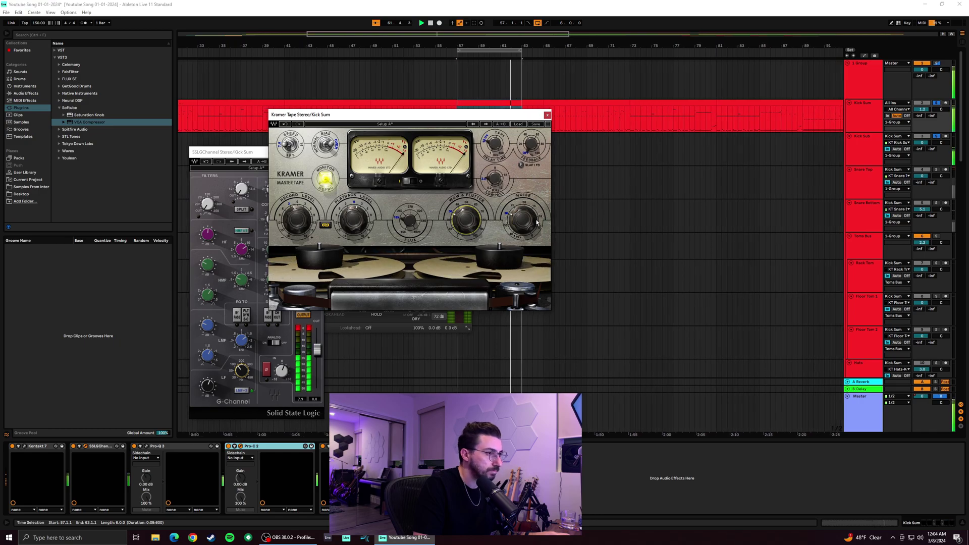
left_click(526, 231)
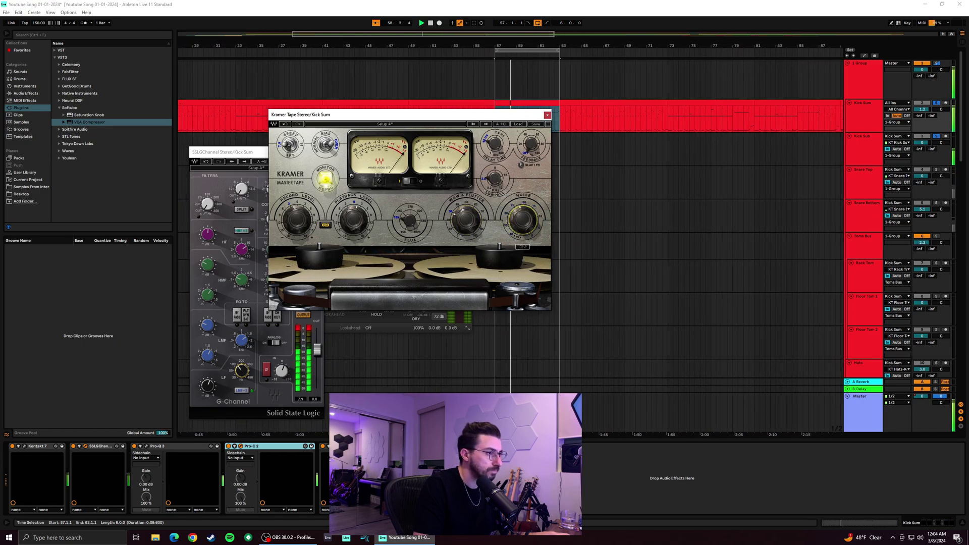
left_click_drag(525, 230, 526, 232)
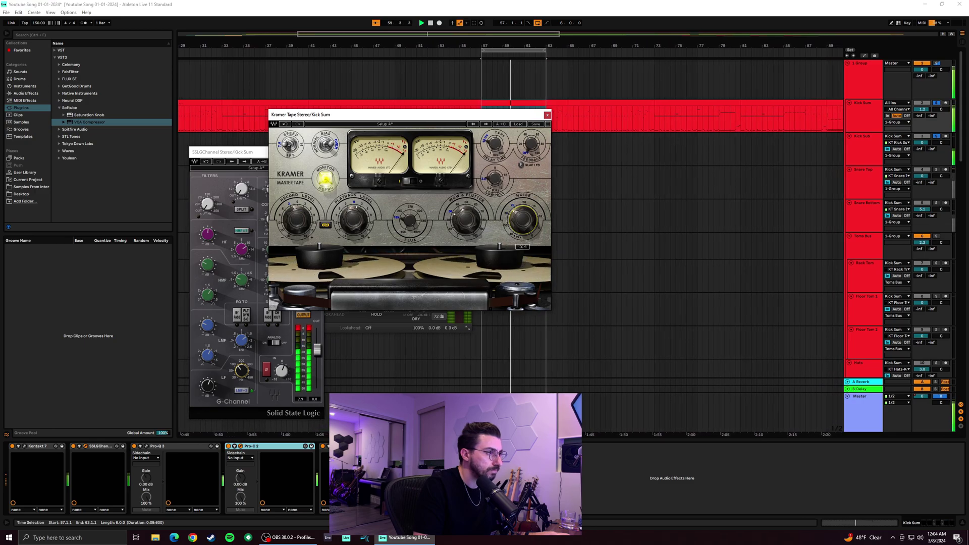
left_click(546, 114)
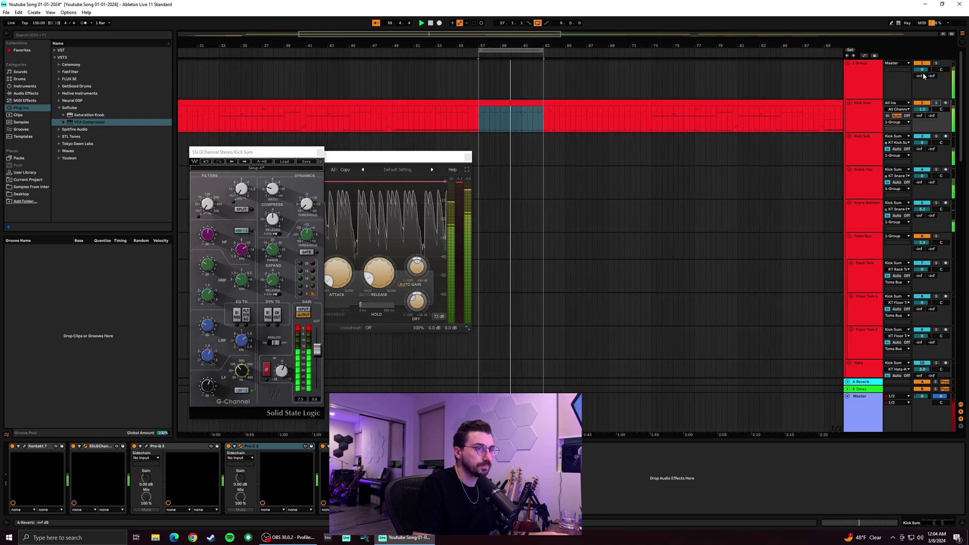
Solo the drum group and open the Kontakt 7 instrument on Kick Sum
left_click(937, 64)
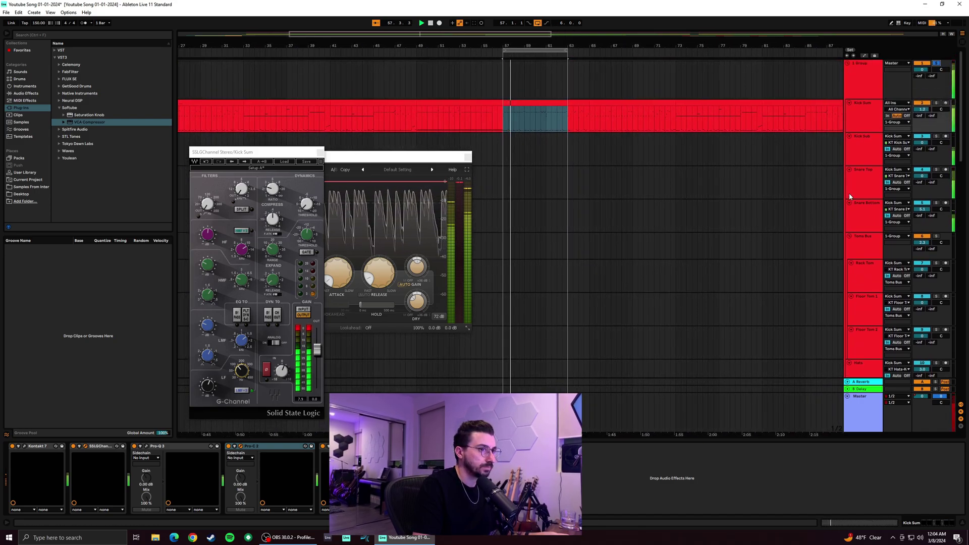
left_click(864, 113)
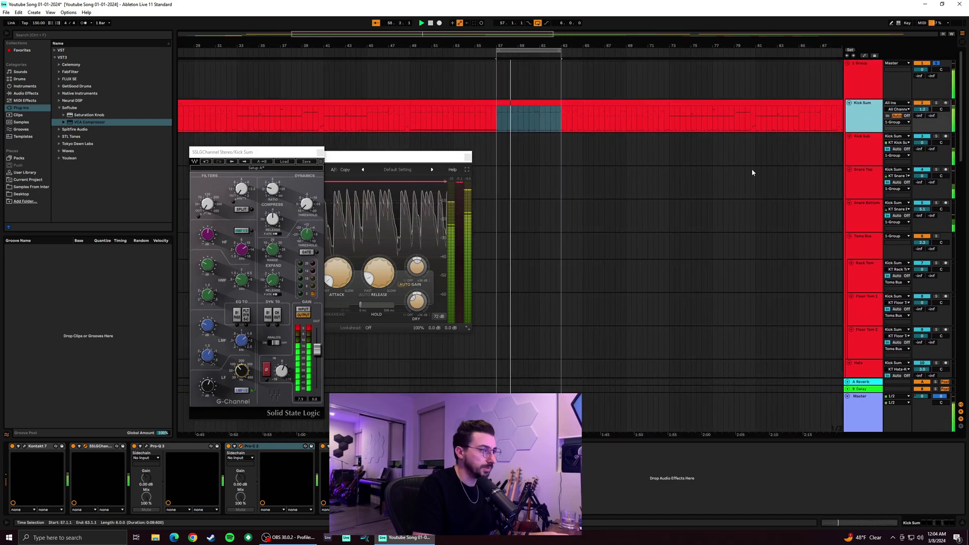
left_click(24, 446)
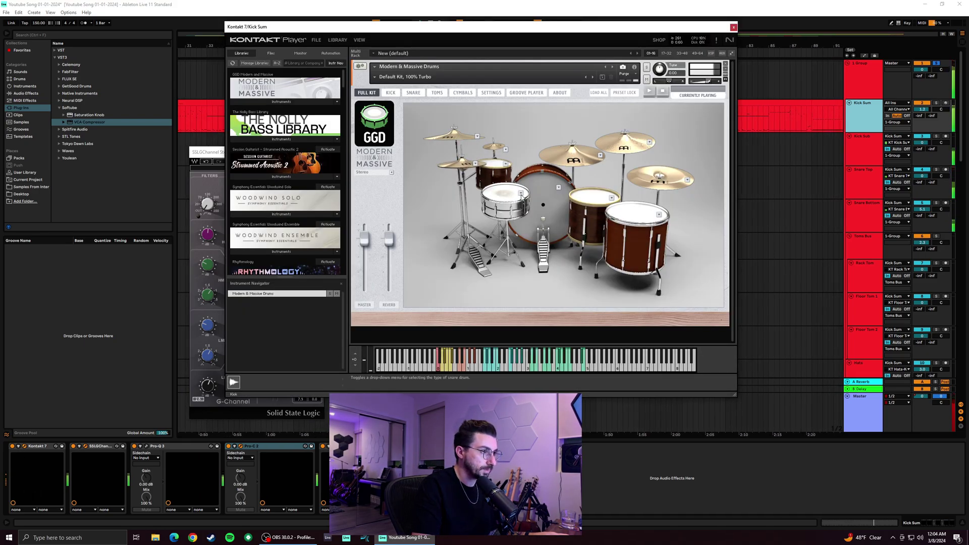
Audition the Q Drum Co. Aluminium, Yamaha Recording Custom Birch, Pearl Vinnie Paul Maple, Guru Paduak and Guru Zebrano snares in the kit
left_click(521, 194)
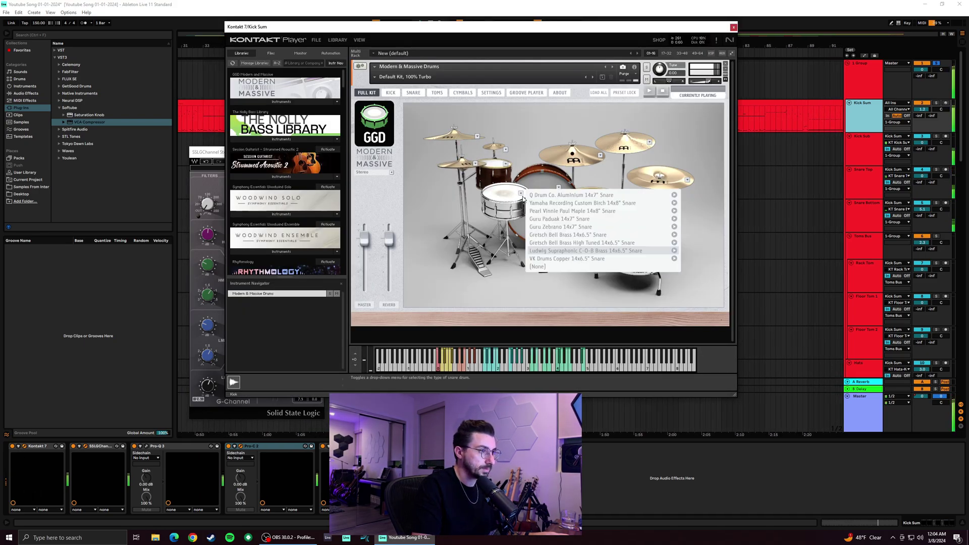
left_click(550, 196)
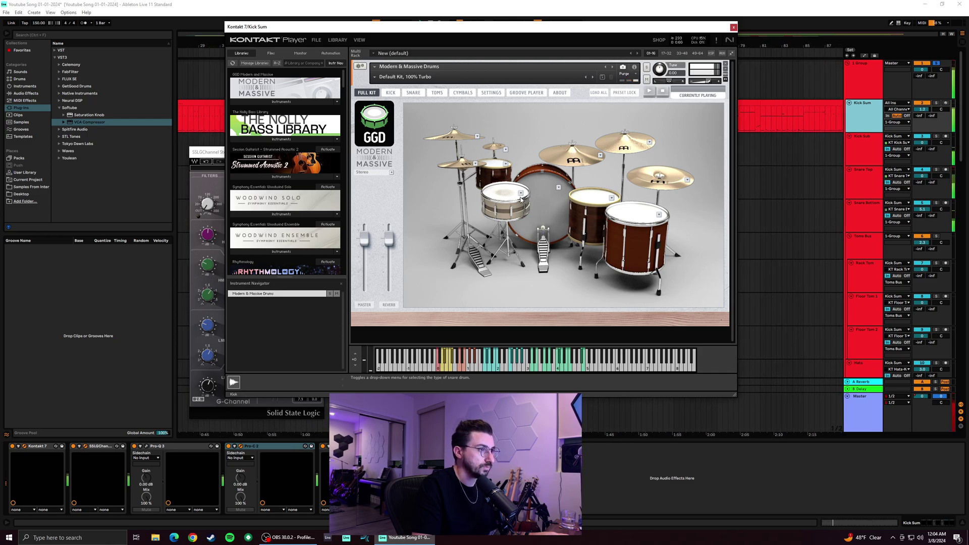
left_click(521, 194)
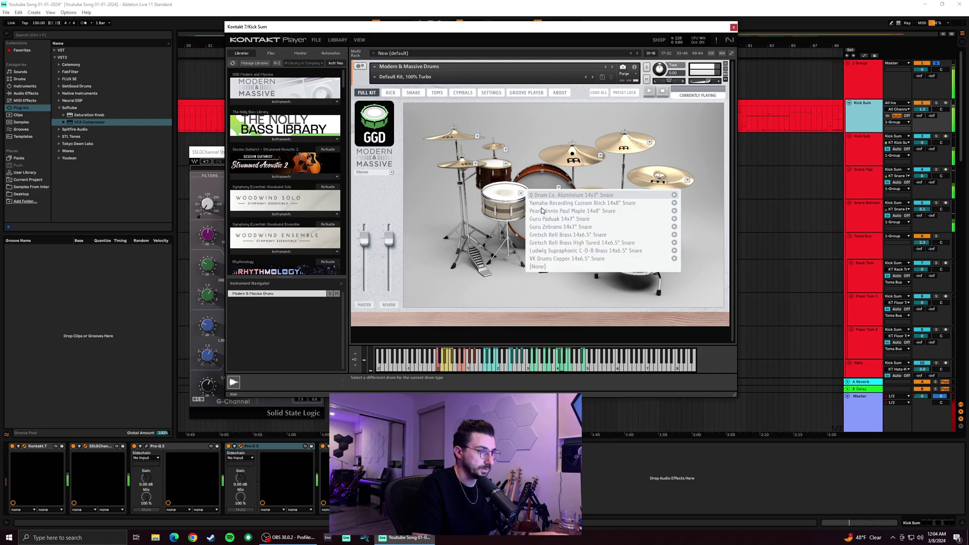
left_click(542, 210)
left_click(522, 194)
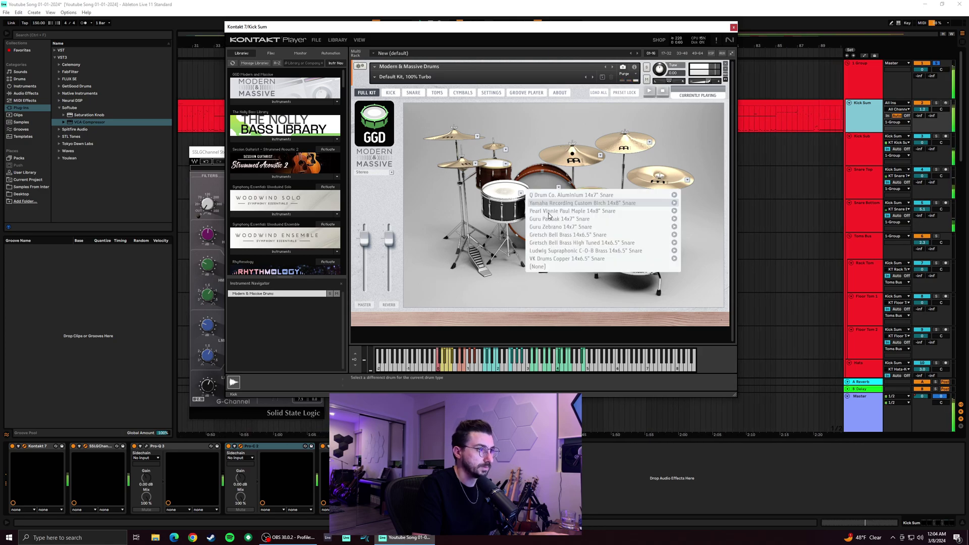
left_click(549, 213)
left_click(521, 194)
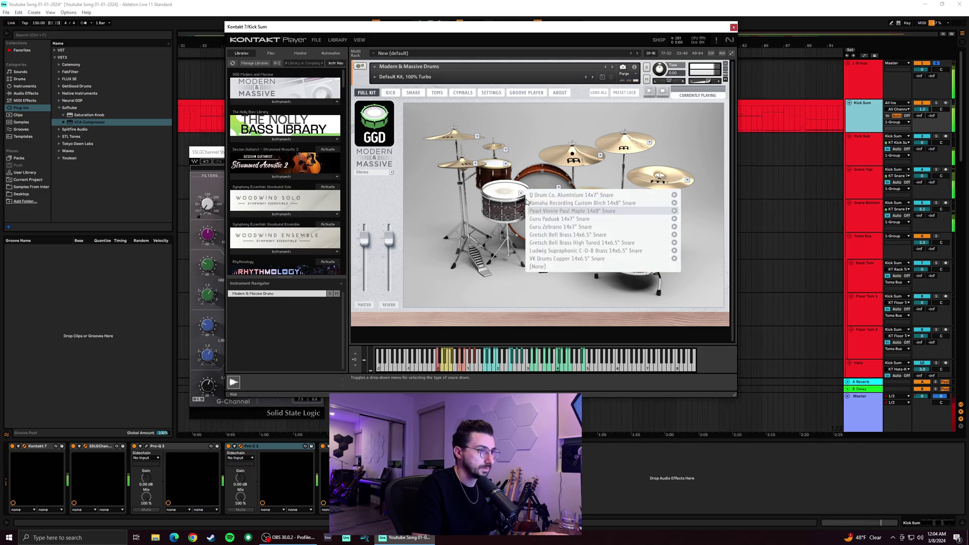
left_click(541, 220)
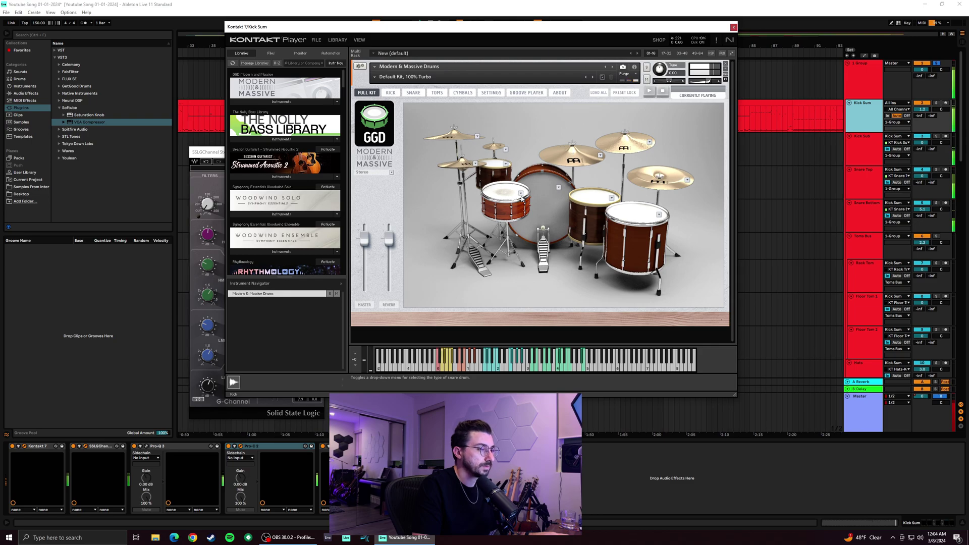
left_click(522, 194)
left_click(546, 227)
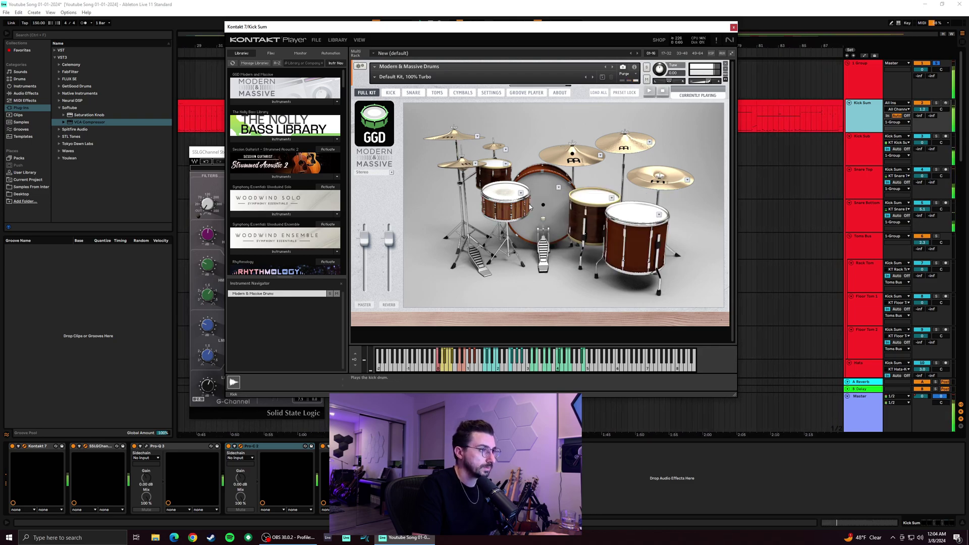
Audition the Gretsch Bell Brass, Gretsch Bell Brass High Tuned, Ludwig Supraphonic C-O-B Brass and VK Drums Copper snares
left_click(521, 193)
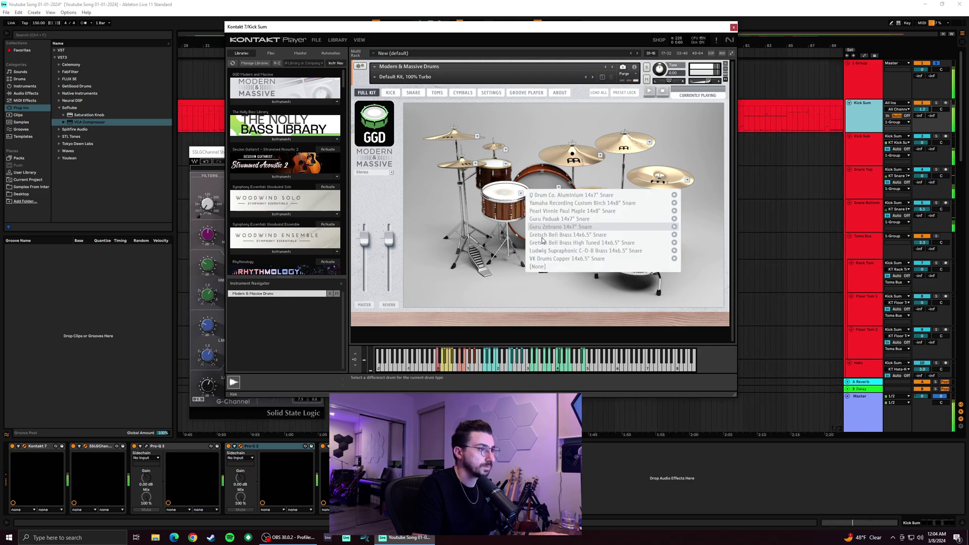
left_click(543, 236)
left_click(521, 195)
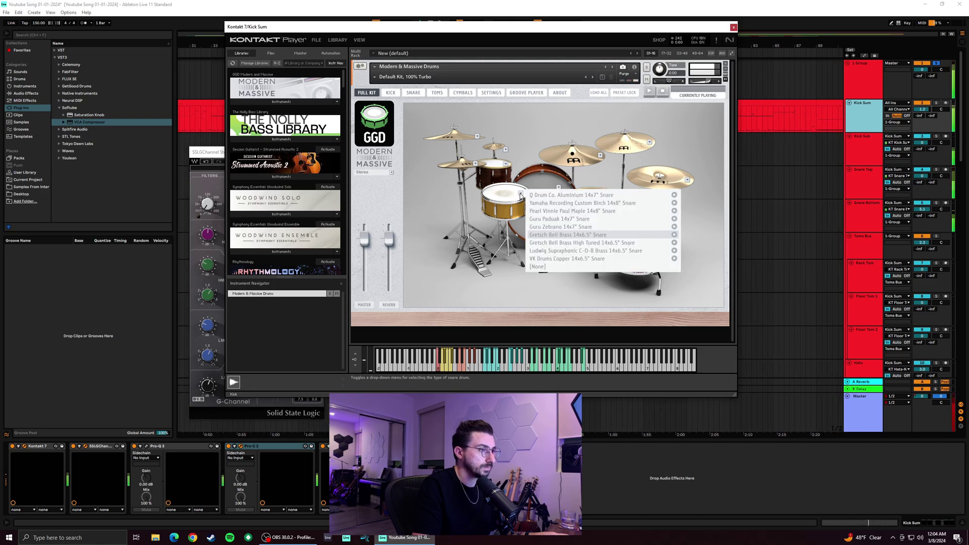
left_click(542, 245)
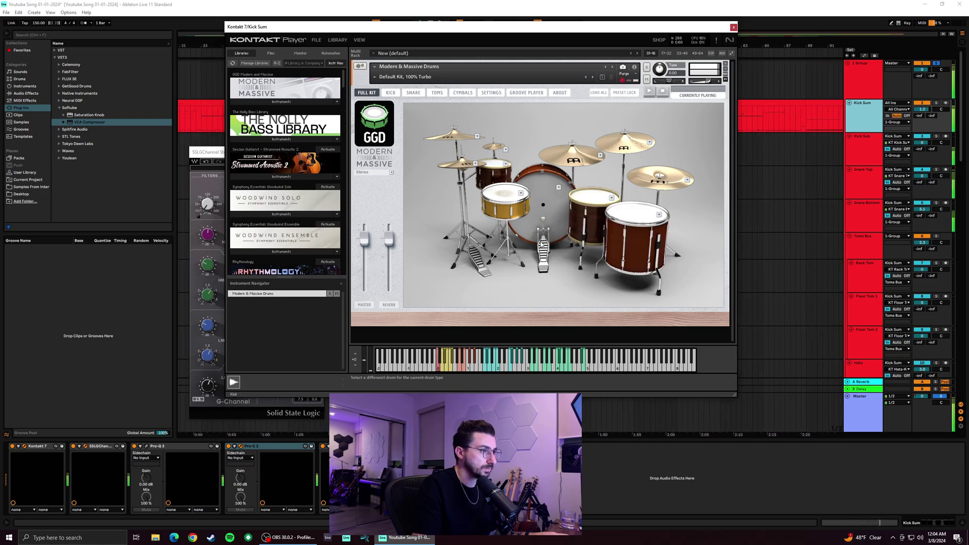
left_click(521, 194)
left_click(552, 251)
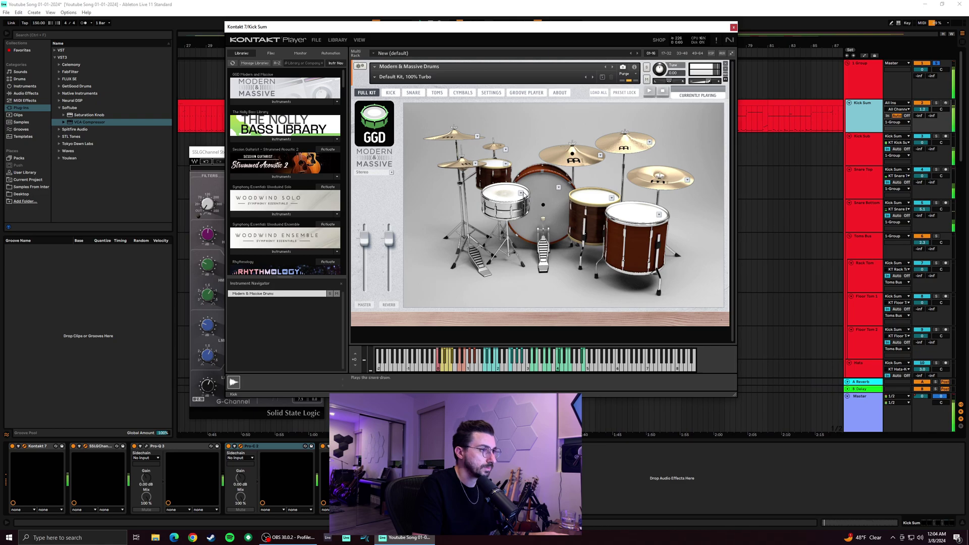
left_click(522, 195)
left_click(558, 259)
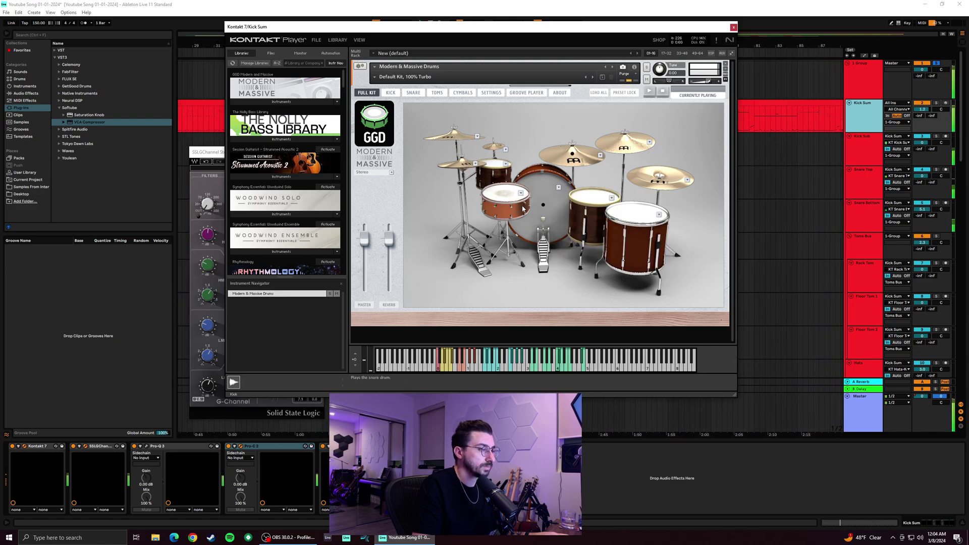
Load the Q Drum Co. Aluminium 14x7" snare and close the Kontakt, G-Channel and Pro-C 2 windows
left_click(522, 194)
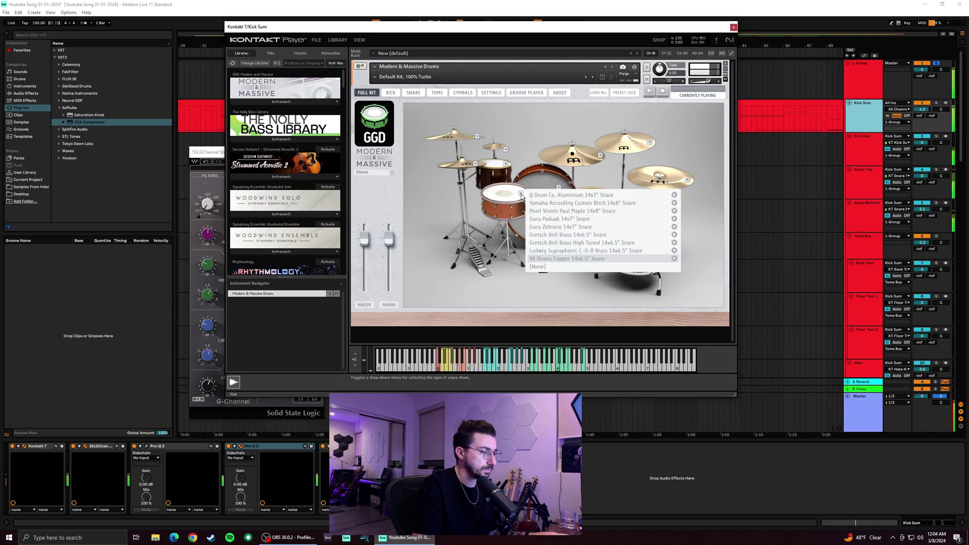
left_click(530, 196)
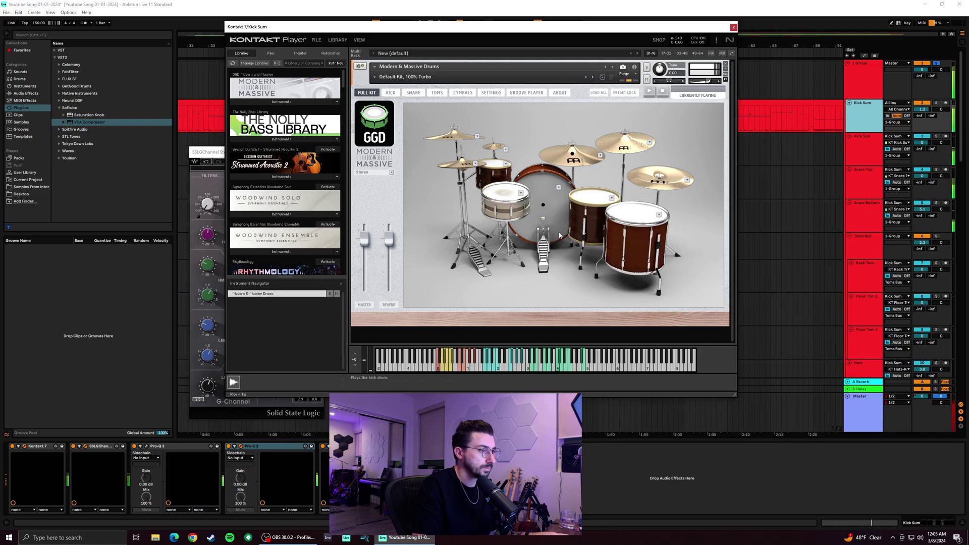
left_click(734, 28)
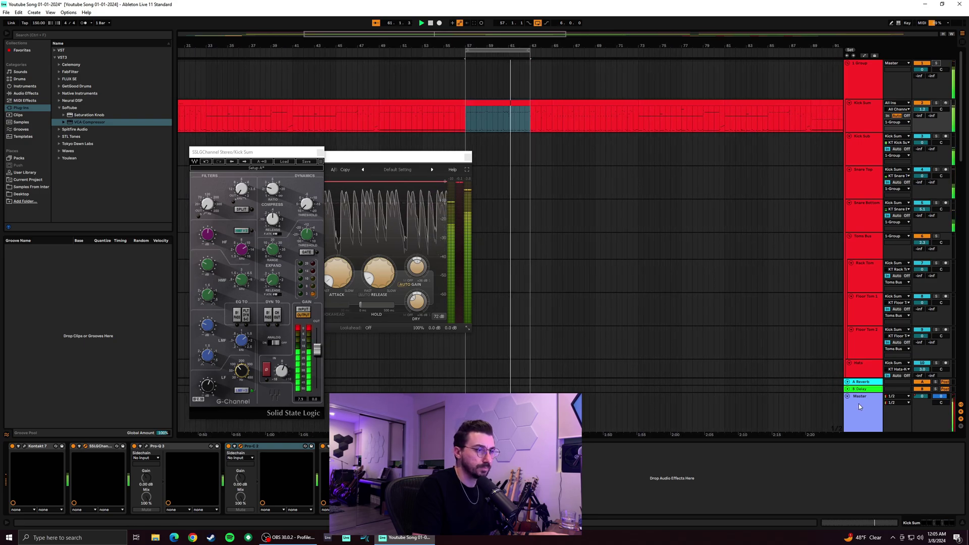
left_click(442, 153)
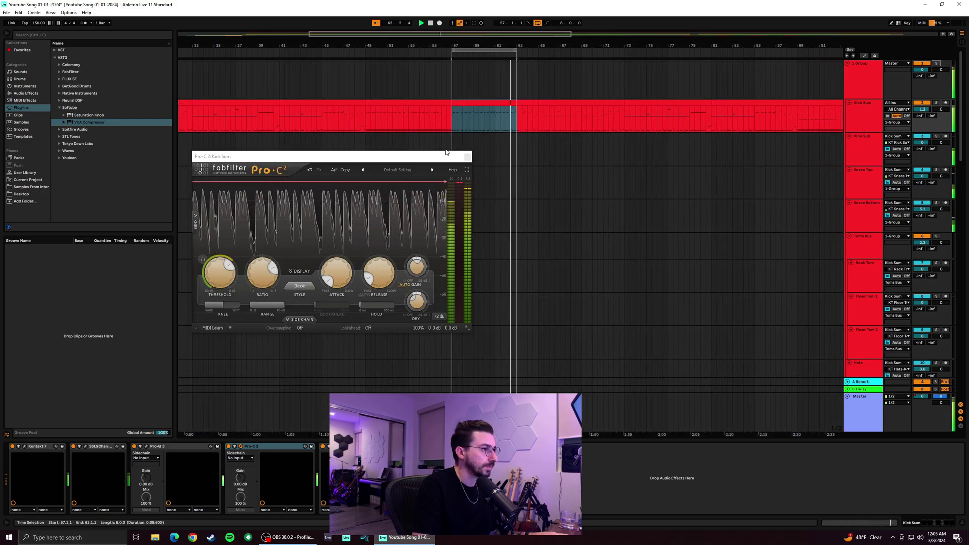
left_click(467, 157)
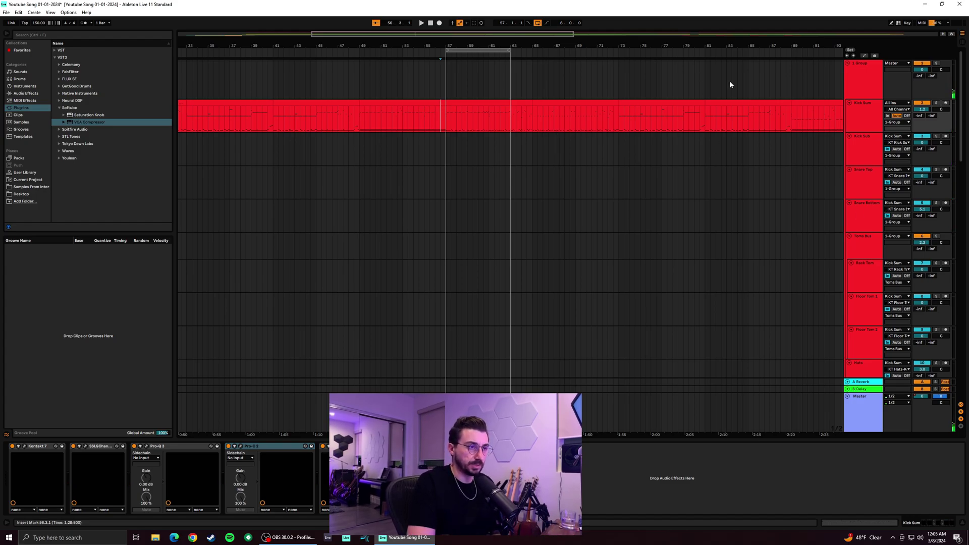
Collapse the drum group in the arrangement and the Softube folder in the plug-in browser
left_click(862, 98)
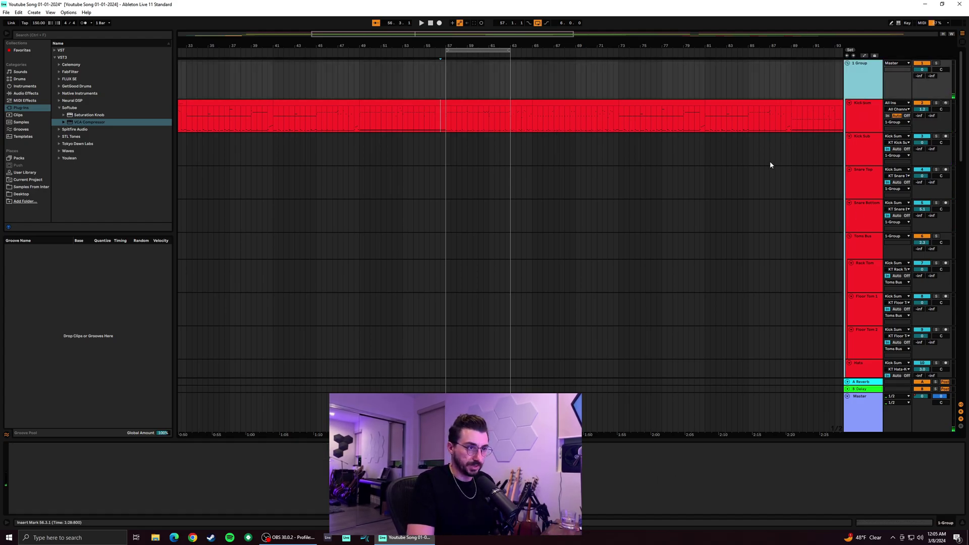
left_click(851, 104)
left_click(851, 103)
left_click(850, 104)
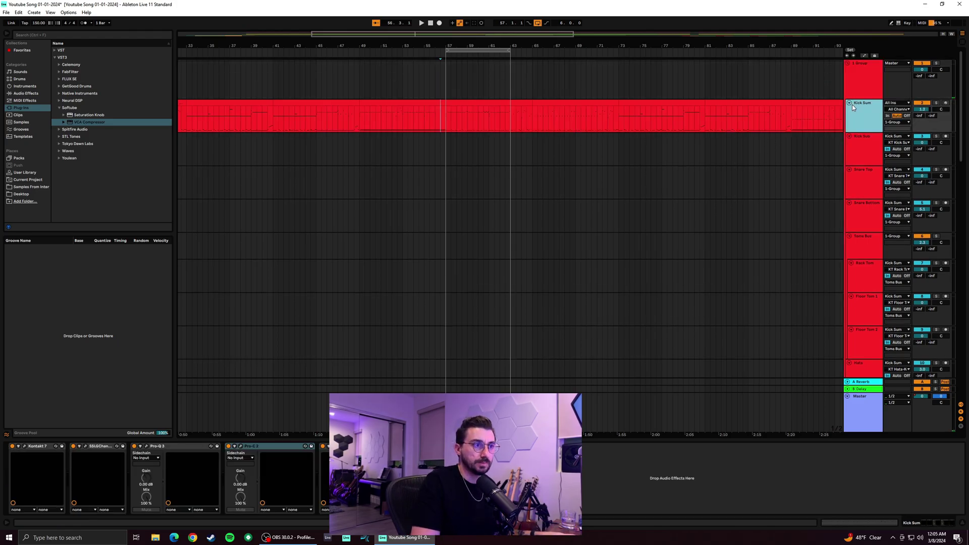
left_click(849, 64)
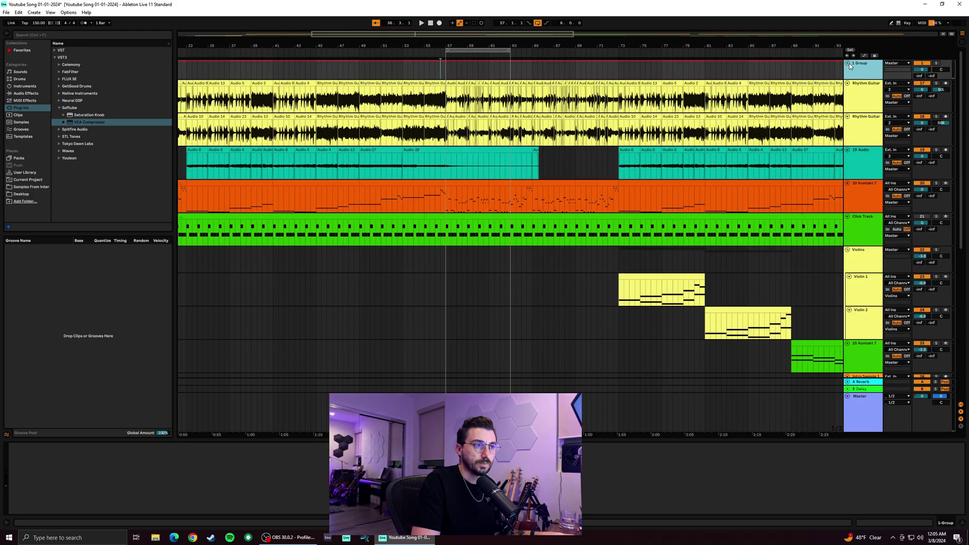
left_click(60, 108)
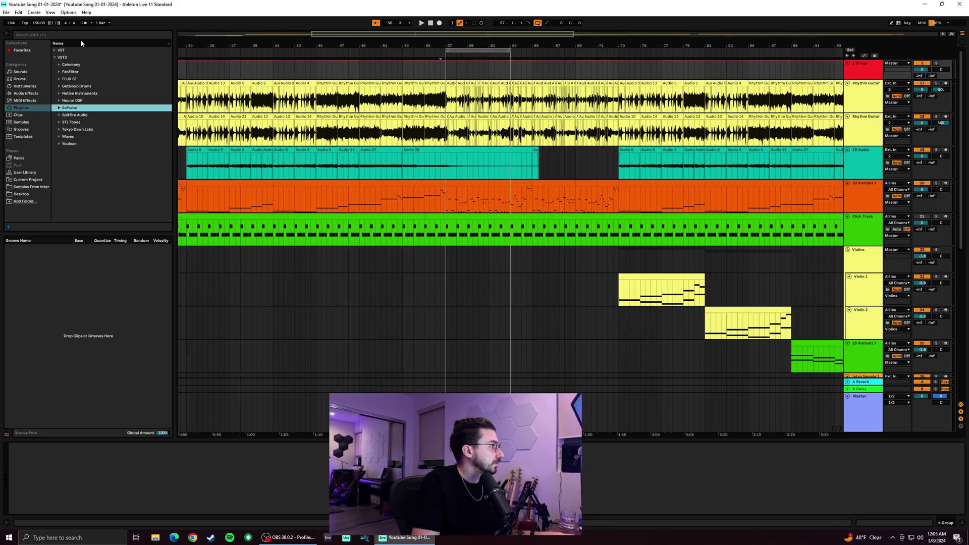
Search the plug-ins for "ssl", add SSLComp Stereo to the drum group and play the song through it
left_click(64, 135)
scroll(138, 174, "down", 2)
scroll(132, 152, "up", 2)
key("BackSpace")
type("ssl")
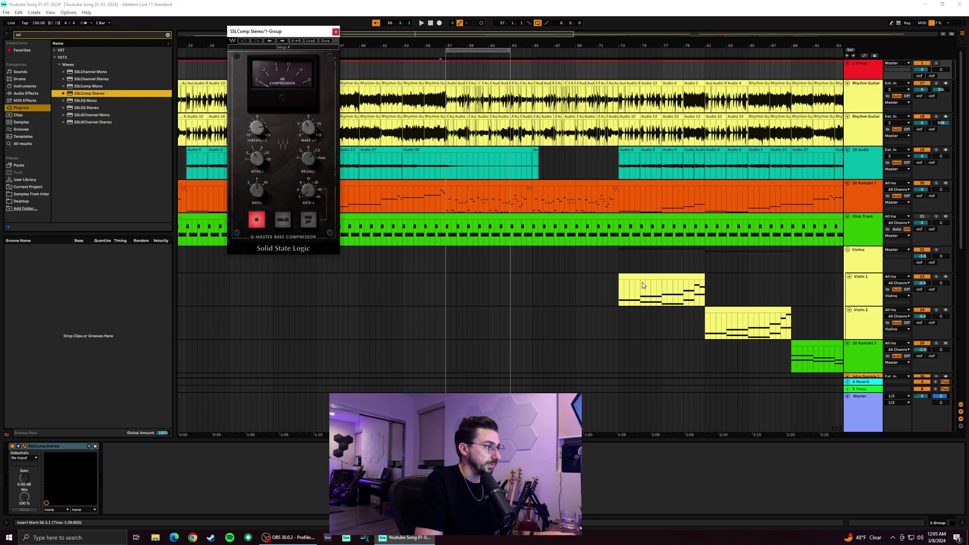
key("space")
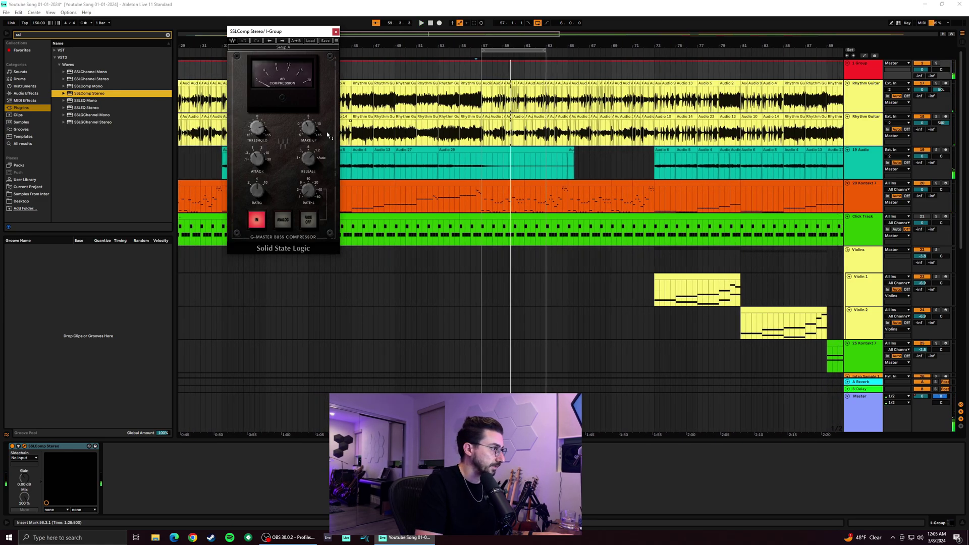
Adjust the ratio and threshold of the drum group's SSL compressor by ear, comparing the soloed group with the full mix
key("space")
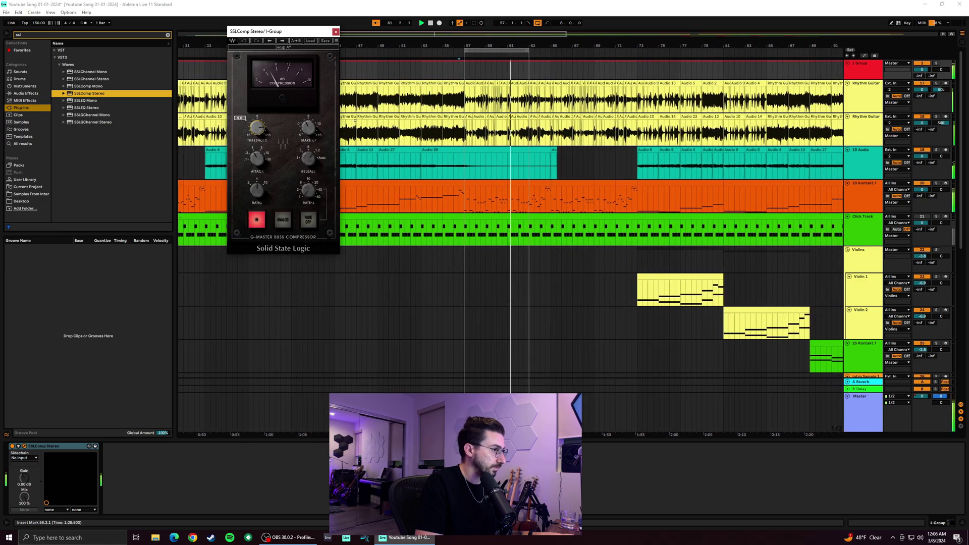
left_click_drag(260, 195, 260, 193)
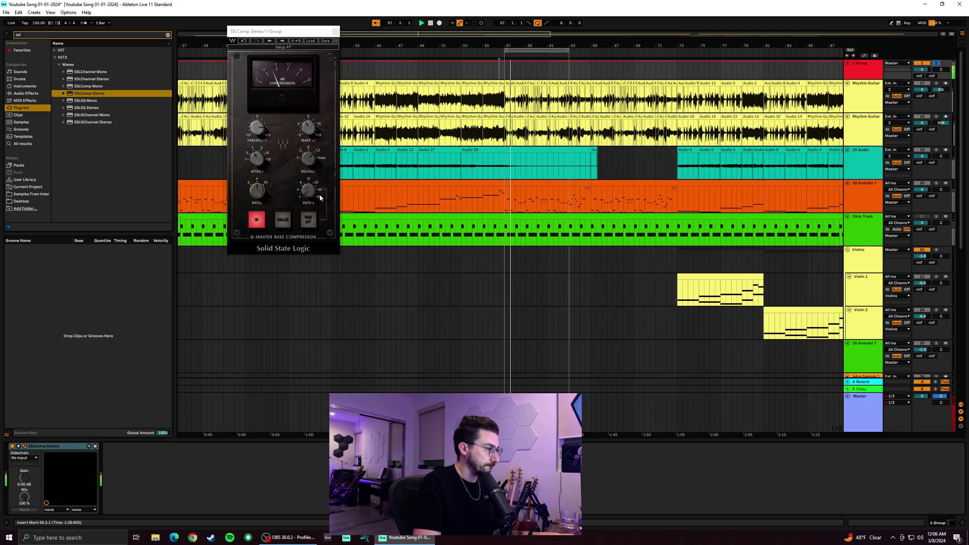
left_click(266, 211)
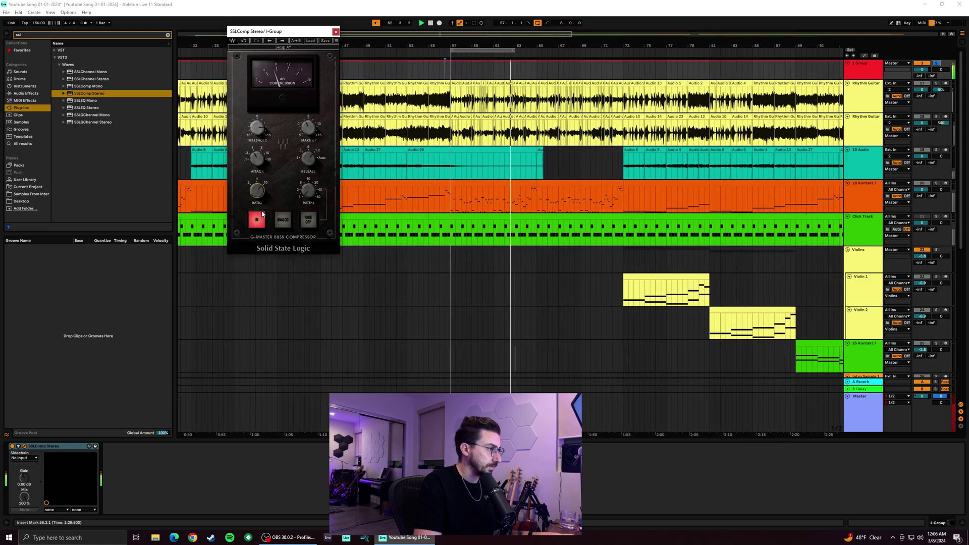
mouse_move(303, 158)
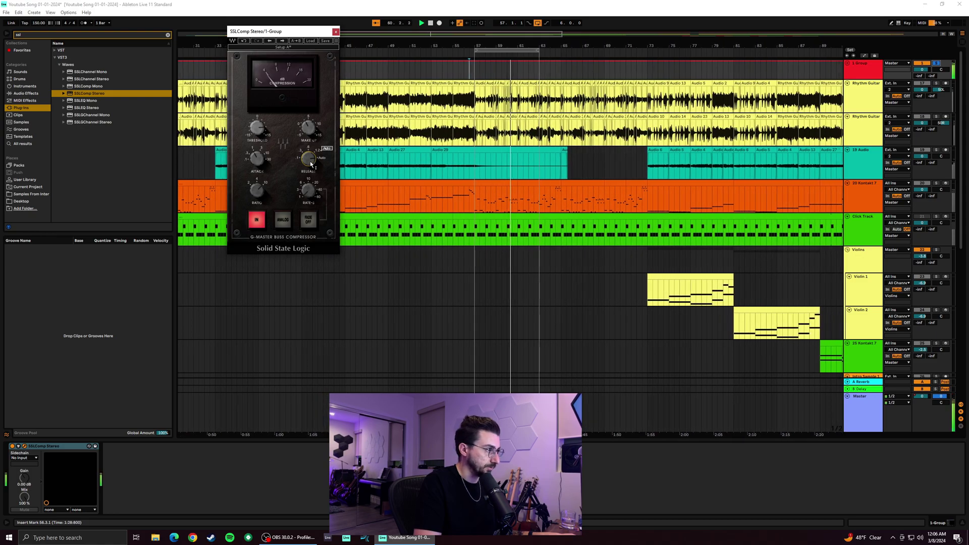
mouse_move(255, 161)
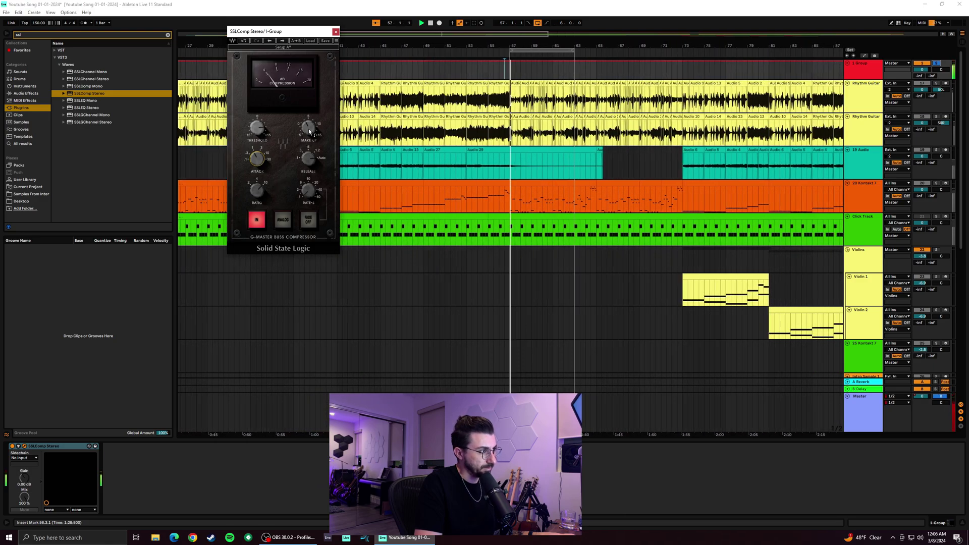
left_click_drag(257, 128, 257, 142)
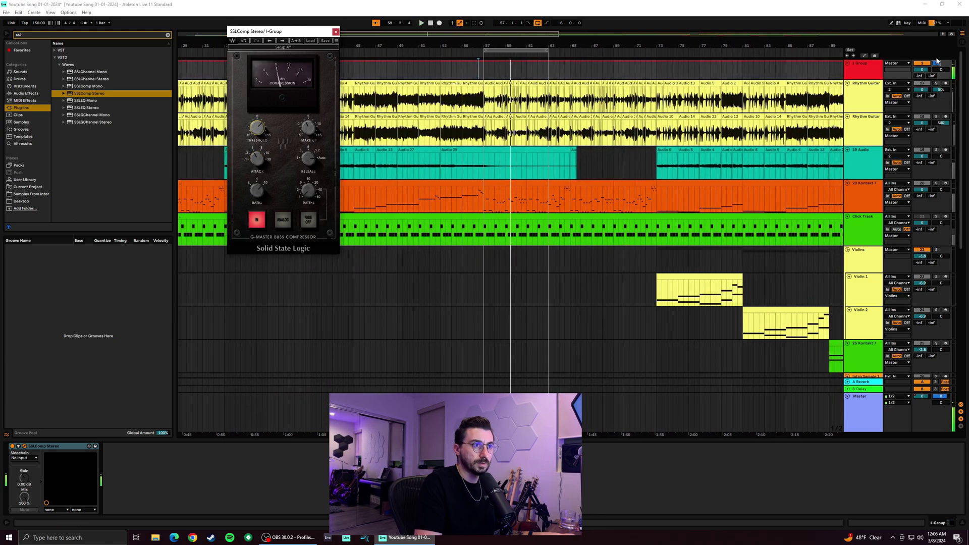
key("space")
left_click_drag(257, 130, 257, 111)
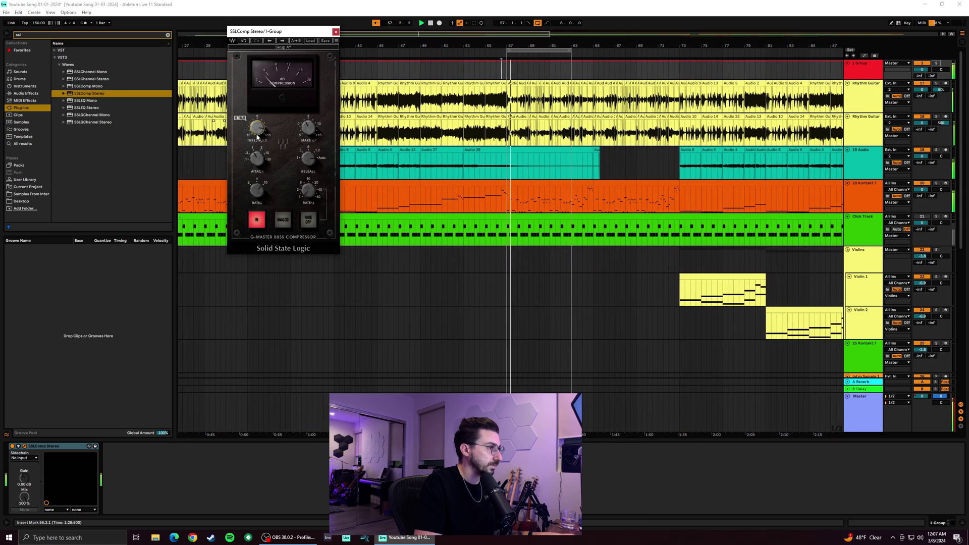
Turn off the arrangement loop and move the playback start to 70.4.1
left_click(514, 52)
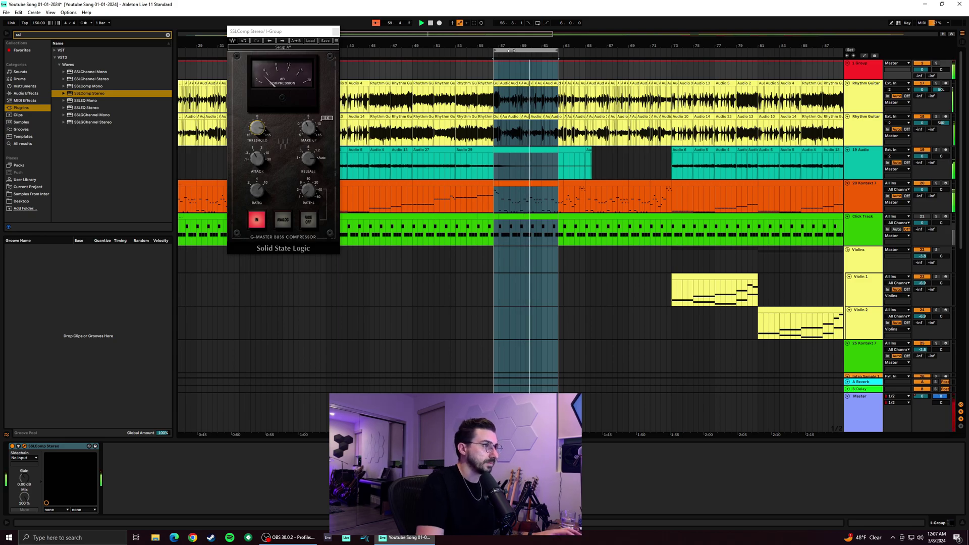
left_click(519, 77)
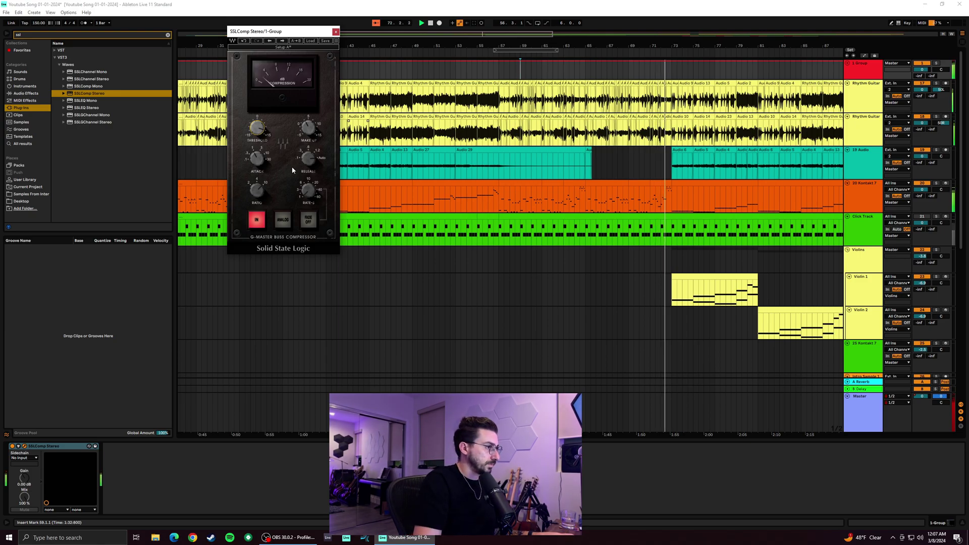
left_click(652, 139)
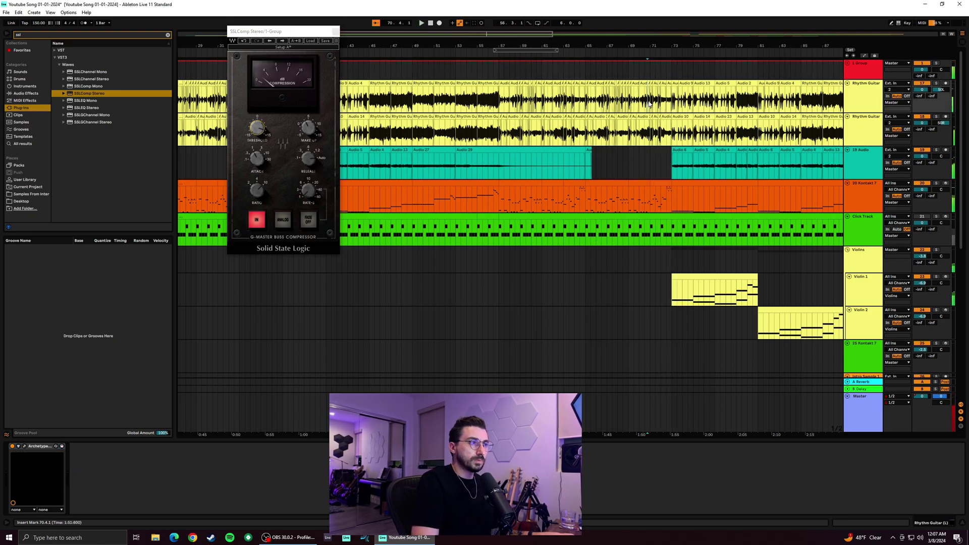
key("space")
Expand the drum group and solo the Room Close, Room Far and OH SDC tracks in turn to compare them
scroll(841, 298, "down", 10)
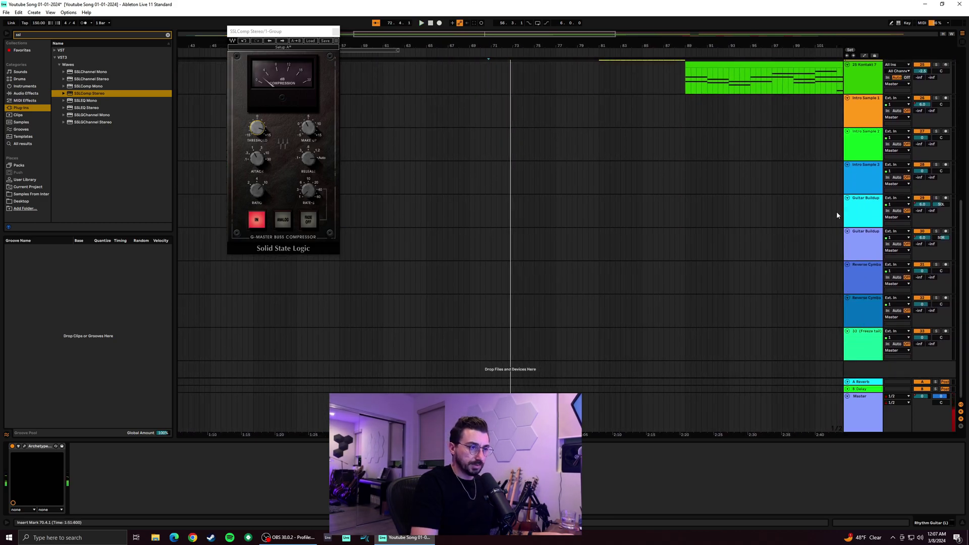
scroll(837, 216, "up", 10)
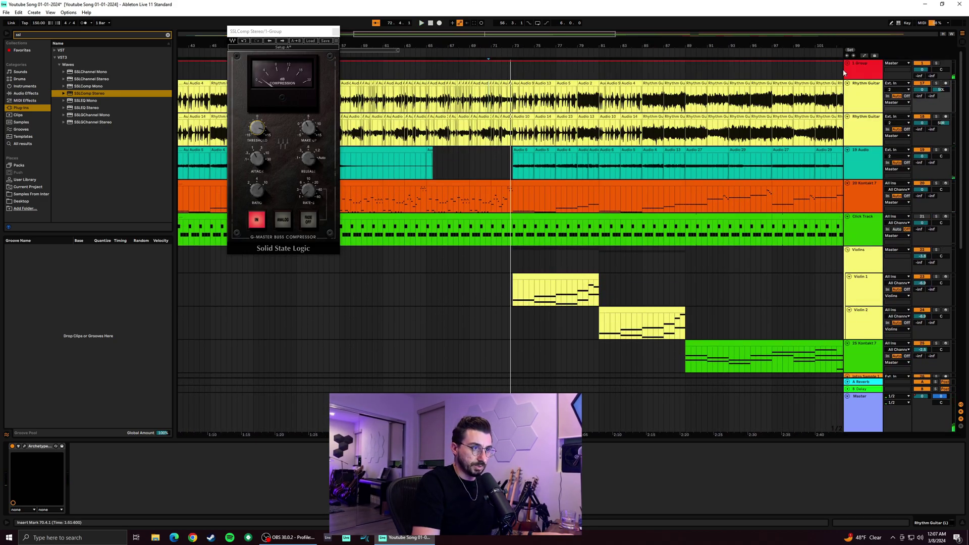
left_click(850, 64)
scroll(858, 262, "down", 5)
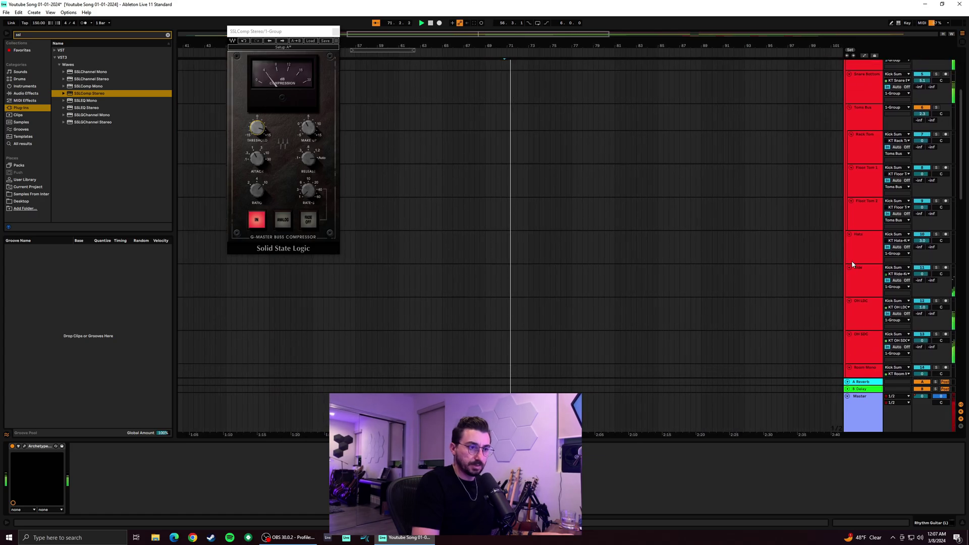
scroll(853, 275, "down", 1)
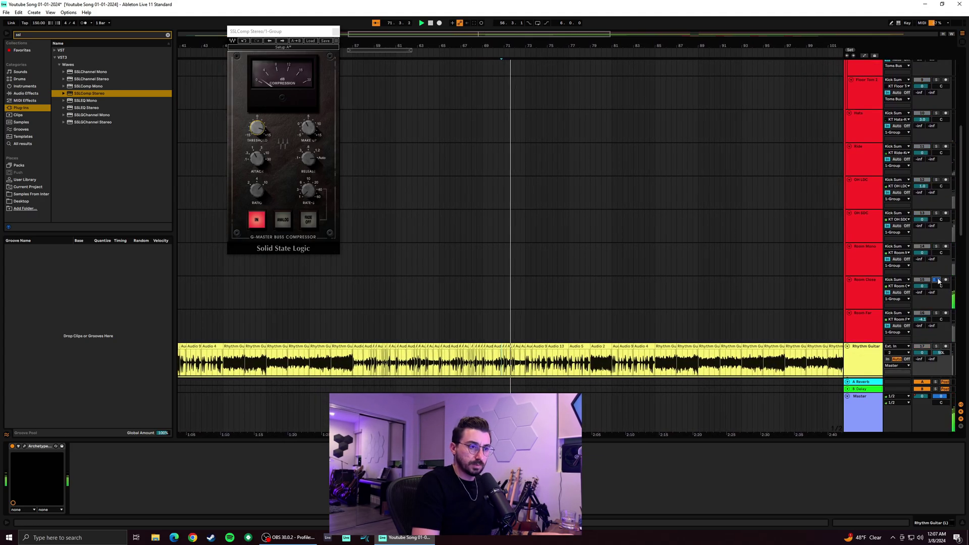
left_click(937, 314)
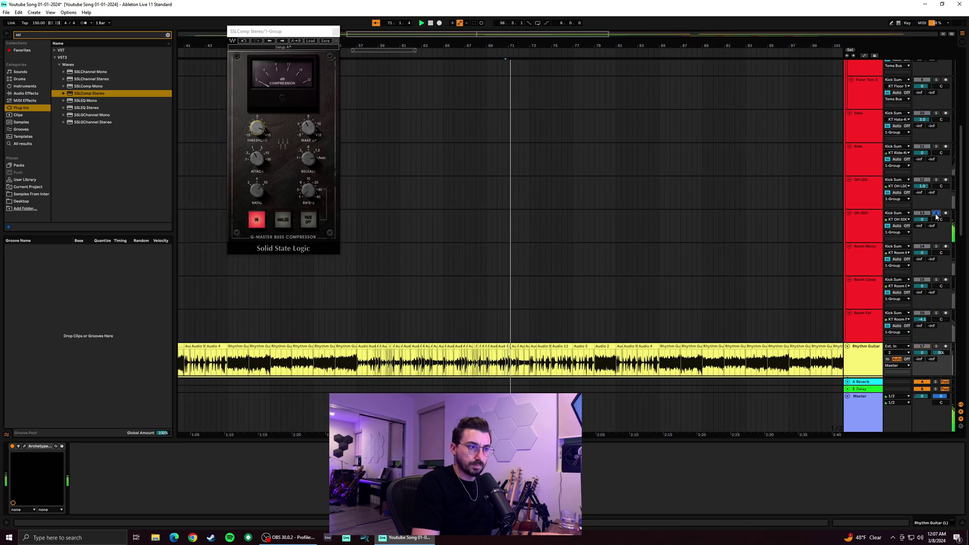
Open the Pro-C 2 compressor on the OH SDC track and raise its threshold during playback
left_click(878, 233)
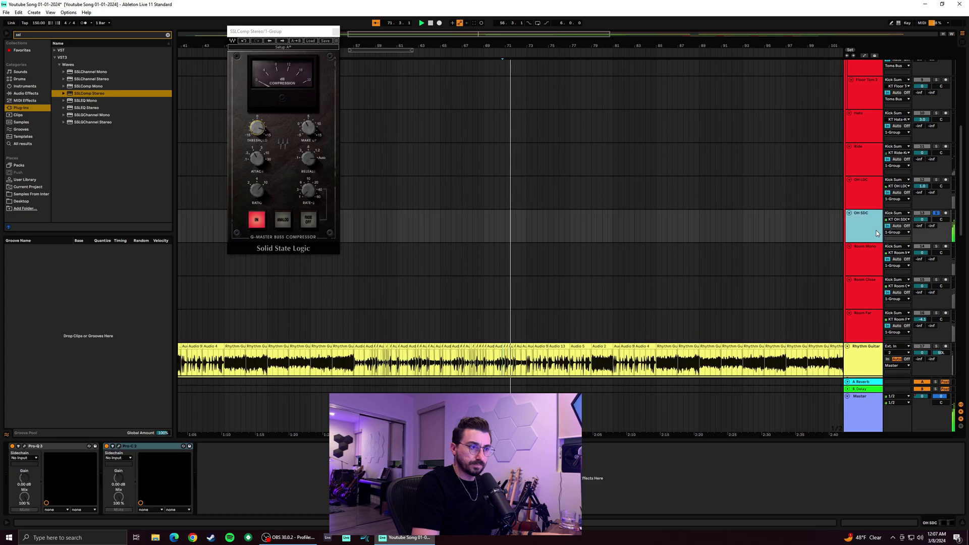
left_click(122, 446)
key("space")
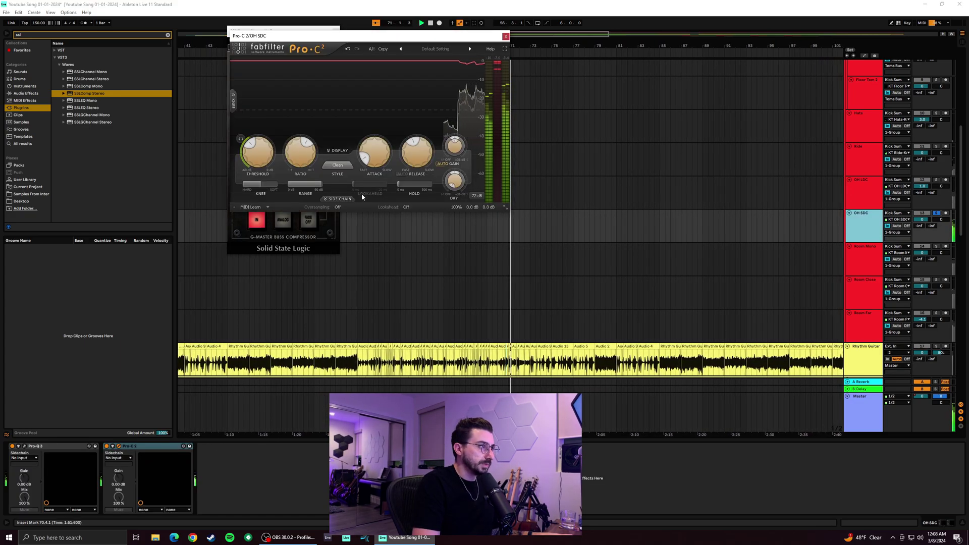
mouse_move(255, 143)
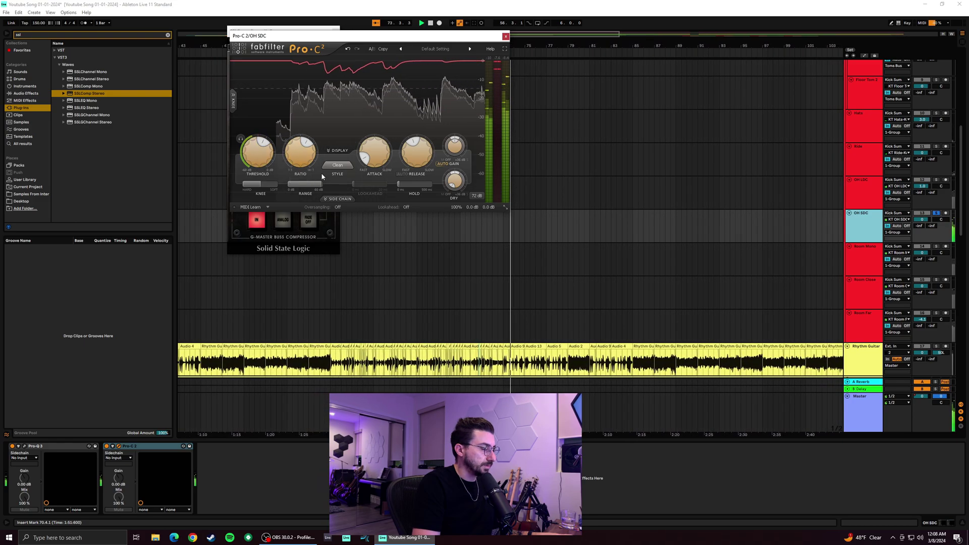
Lower the gain of the 6.4 kHz bell boost in the OH SDC track's Pro-Q 3
left_click(24, 447)
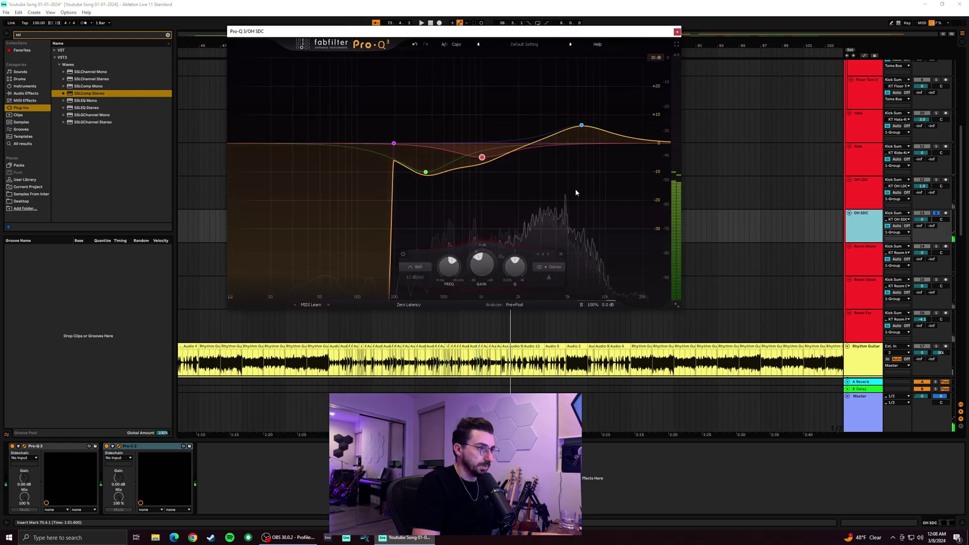
left_click(582, 125)
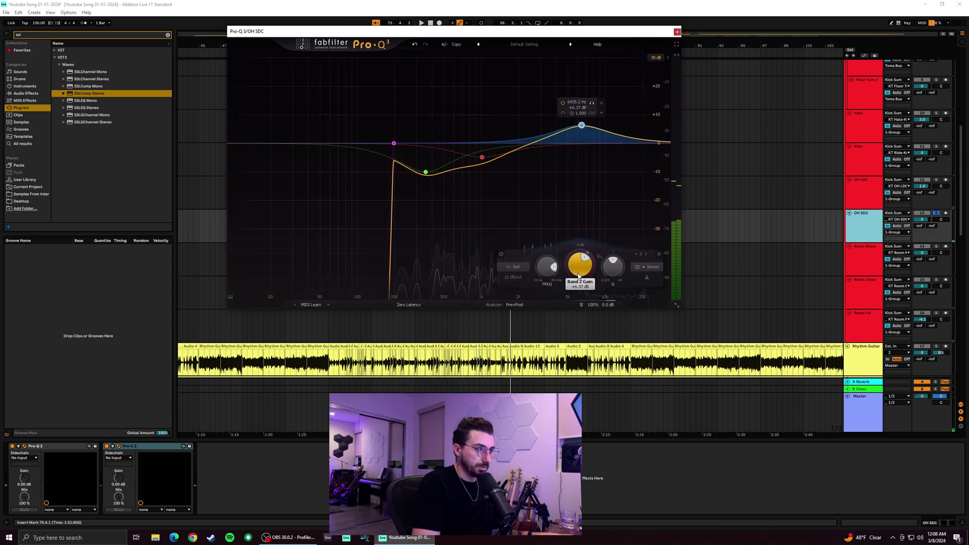
left_click_drag(579, 275, 580, 287)
left_click(676, 32)
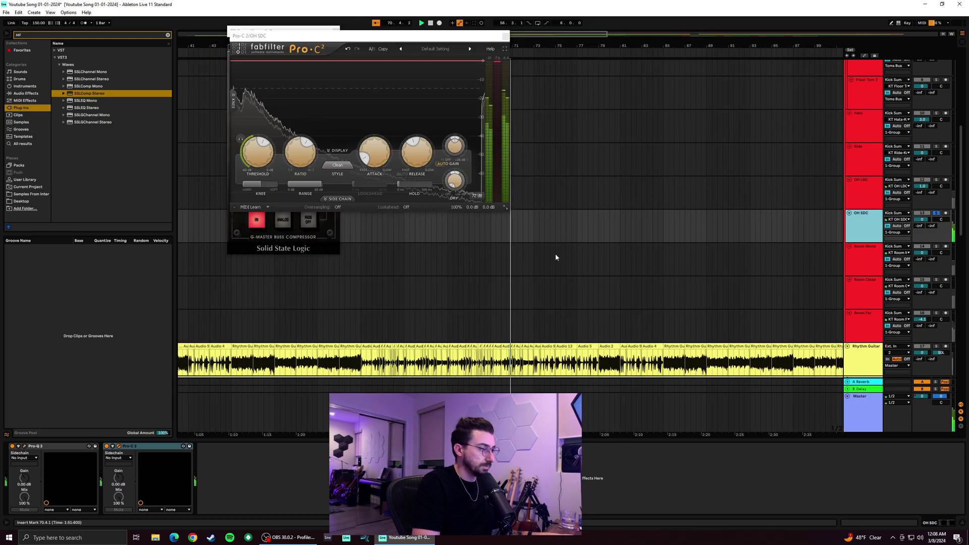
Compare the Classic and Opto styles in the OH SDC compressor and settle on the Pumping style
left_click(338, 166)
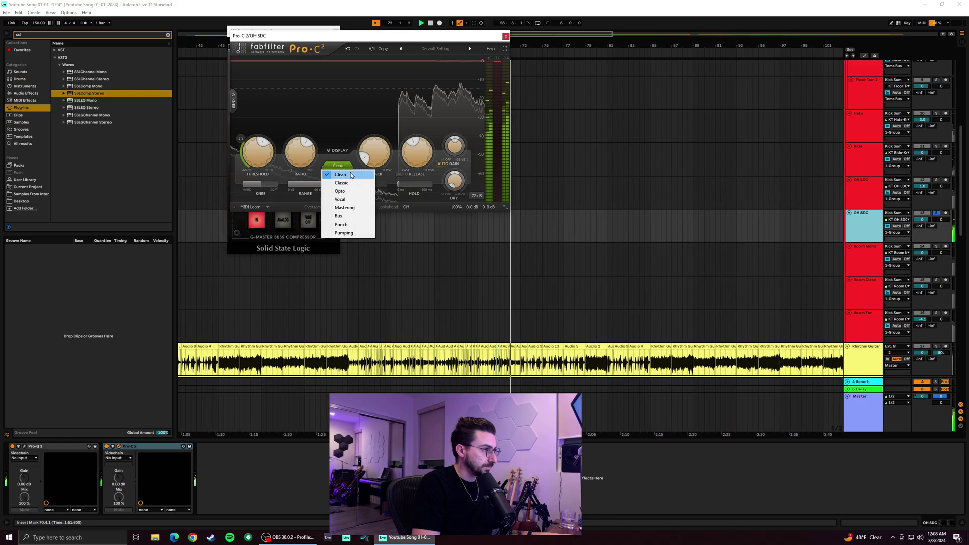
left_click(342, 183)
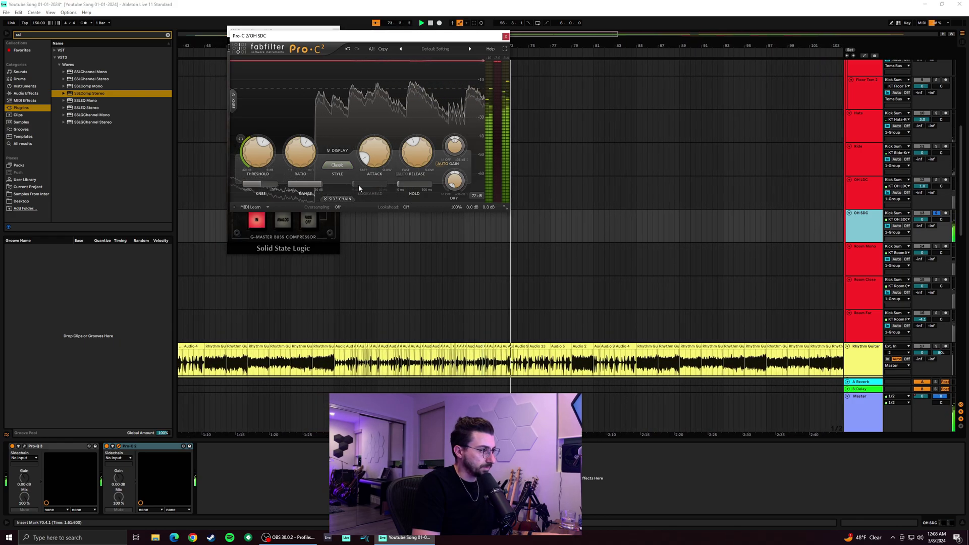
left_click(338, 165)
left_click(339, 191)
left_click(347, 167)
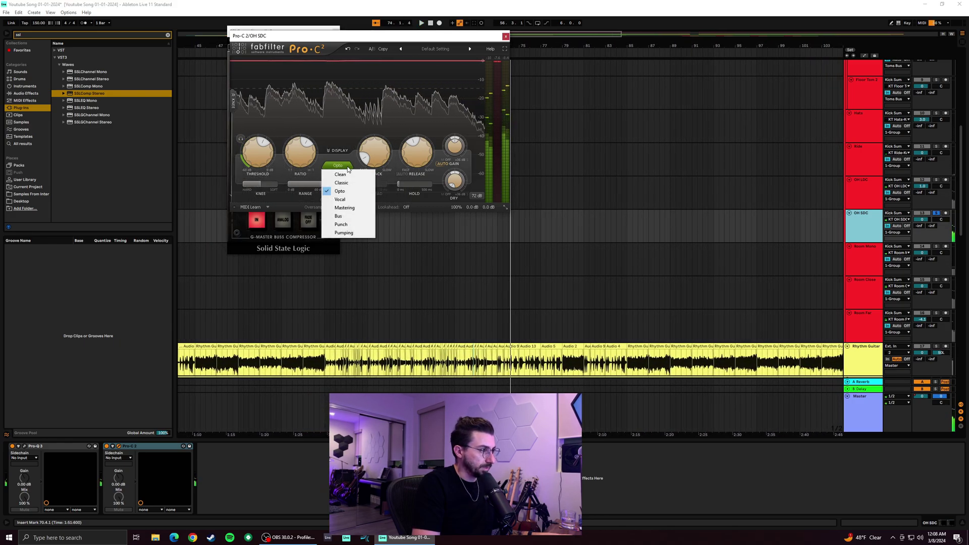
left_click(356, 233)
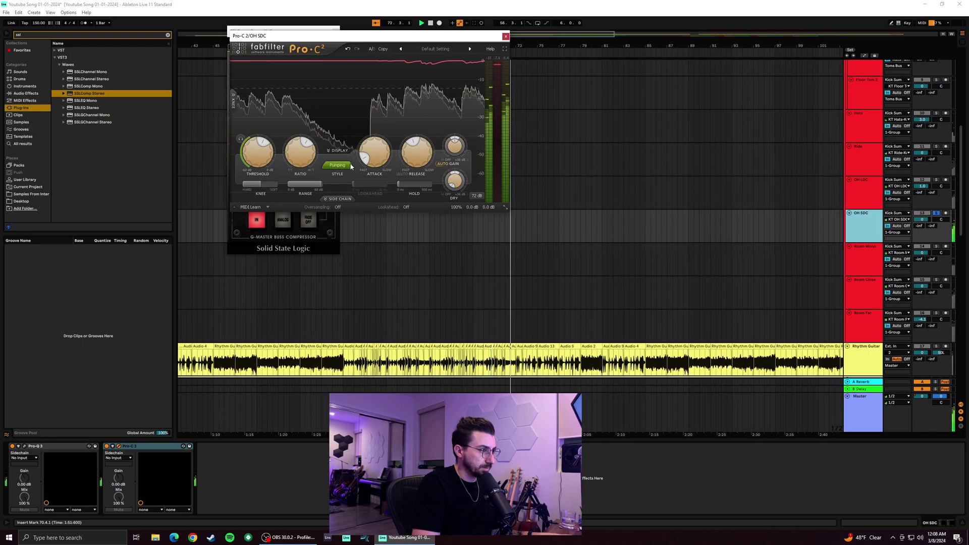
Set the OH SDC compressor's attack to about 16 ms and close the Pro-C 2 window
mouse_move(369, 161)
left_click_drag(370, 161, 387, 155)
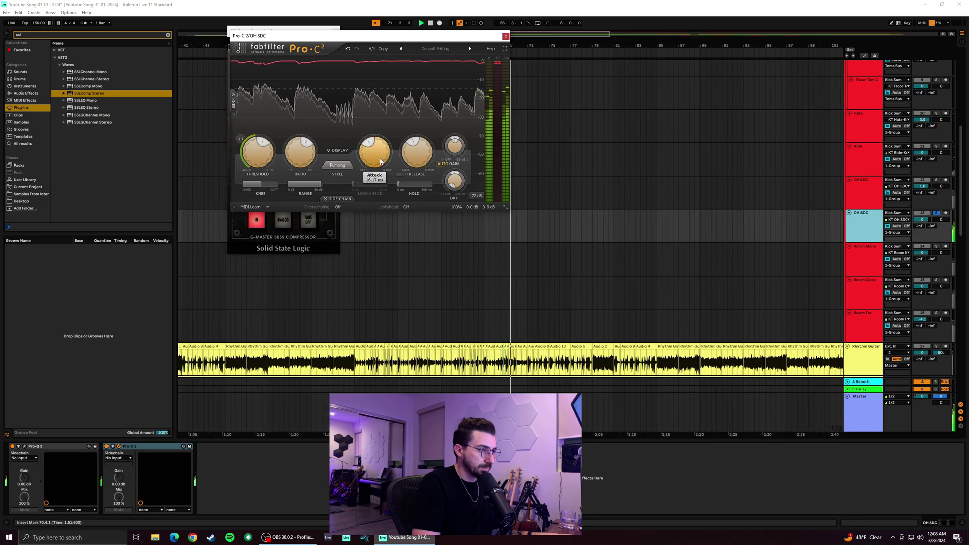
left_click(506, 36)
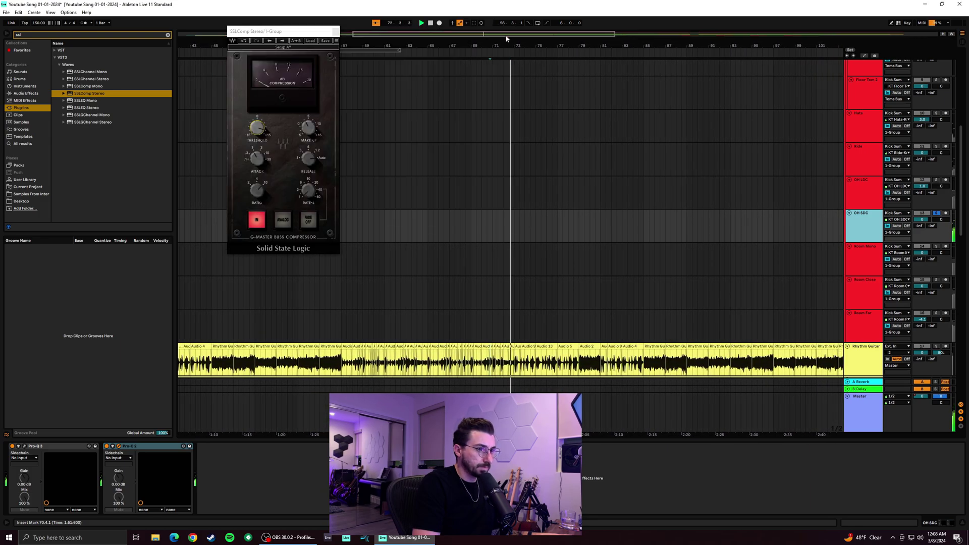
Unsolo OH SDC, play the full mix and close the SSL compressor window
left_click(937, 214)
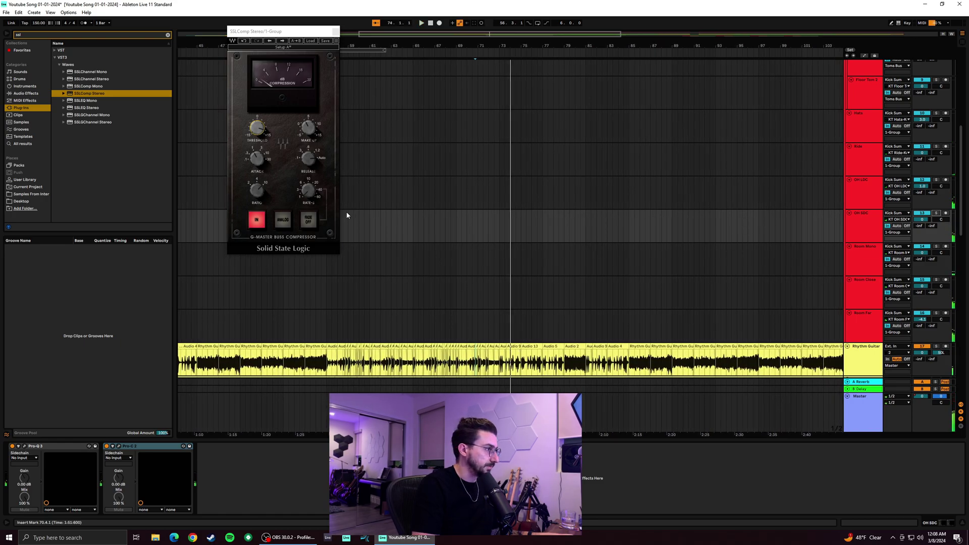
key("space")
left_click(335, 33)
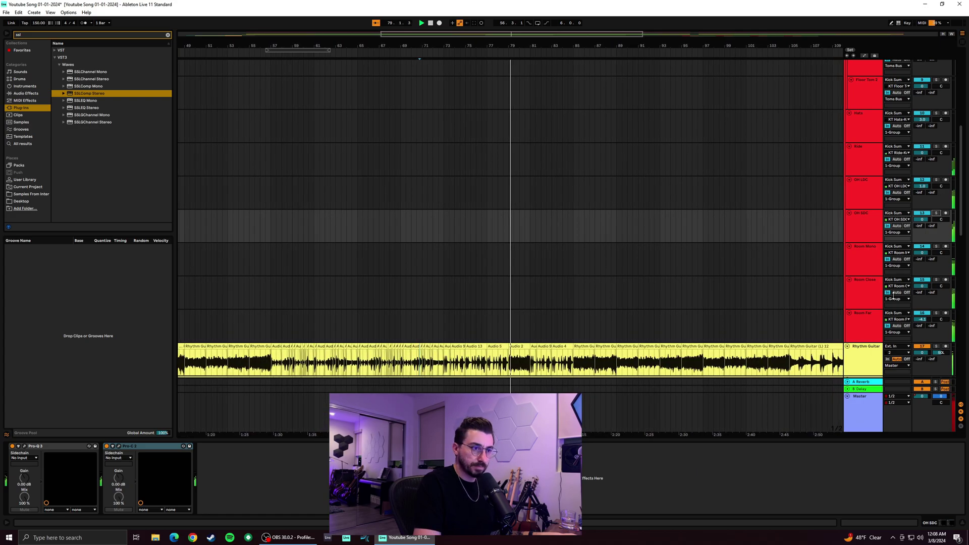
Reduce the Ride track's 10 kHz bell boost to about +3.17 dB in Pro-Q 3 and close the equalizer
left_click(872, 162)
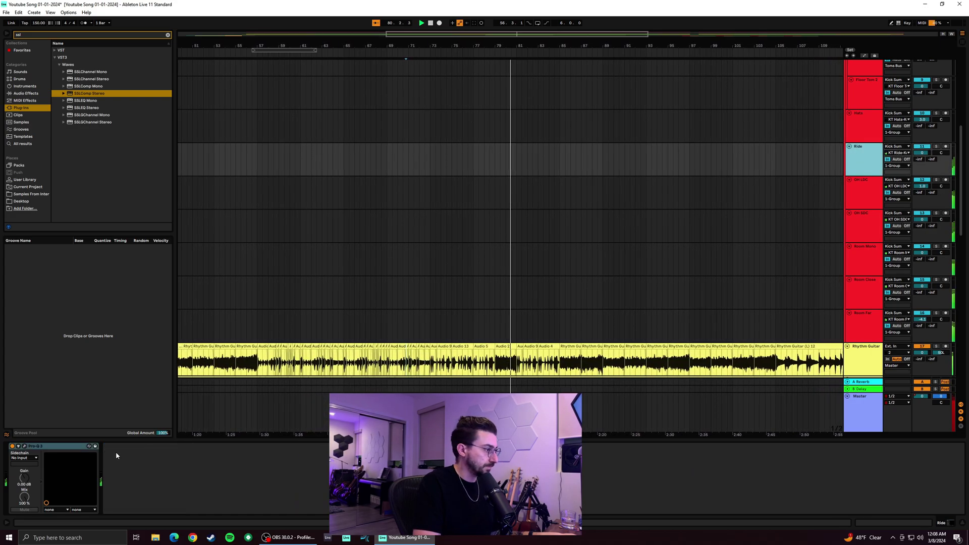
left_click(25, 446)
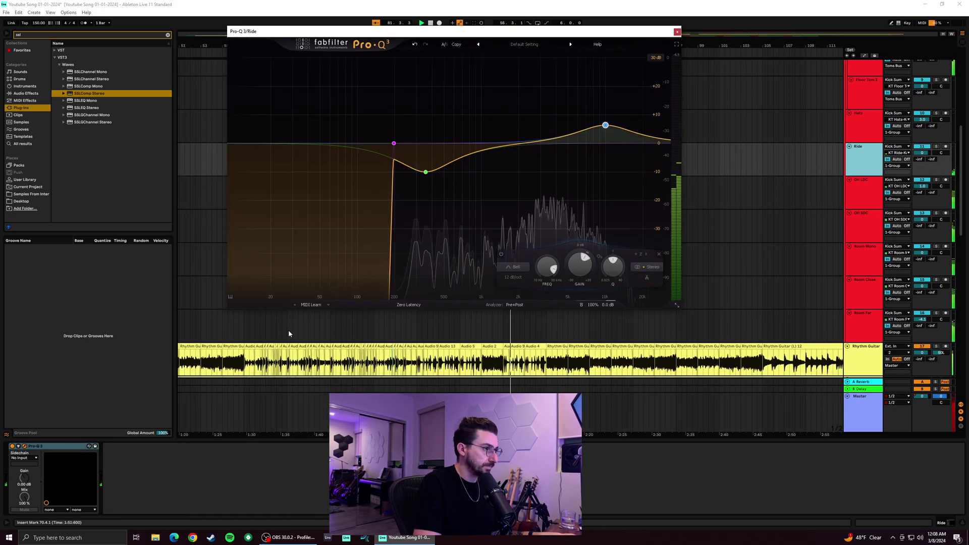
mouse_move(606, 125)
scroll(580, 274, "down", 3)
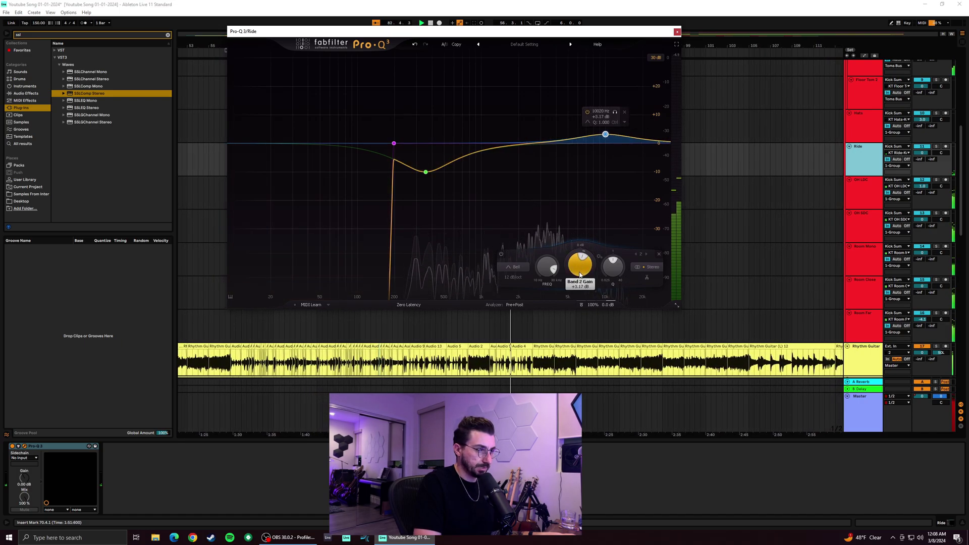
left_click(677, 32)
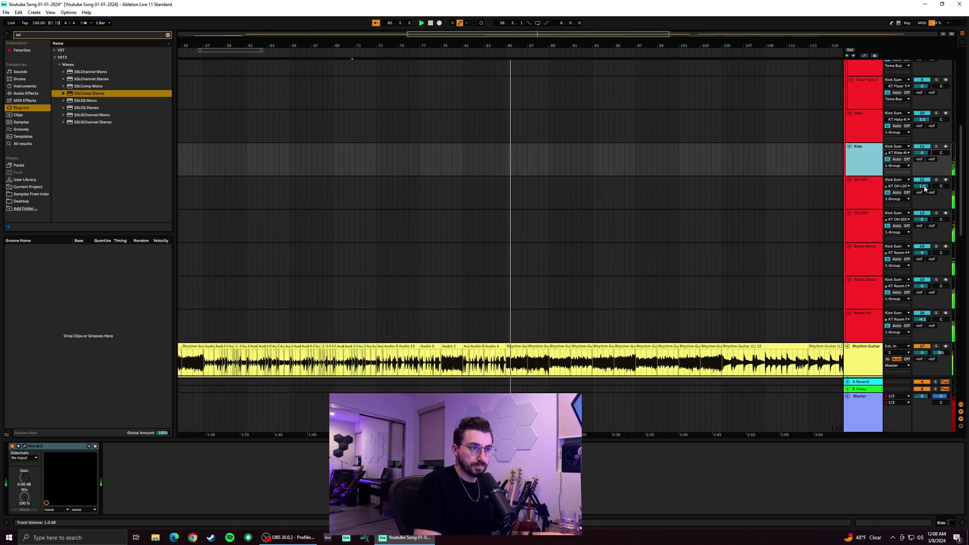
Solo OH LDC briefly, then review the OH SDC track's Pro-C 2 compressor and Pro-Q 3 equalizer settings and close both
left_click(936, 180)
left_click(937, 180)
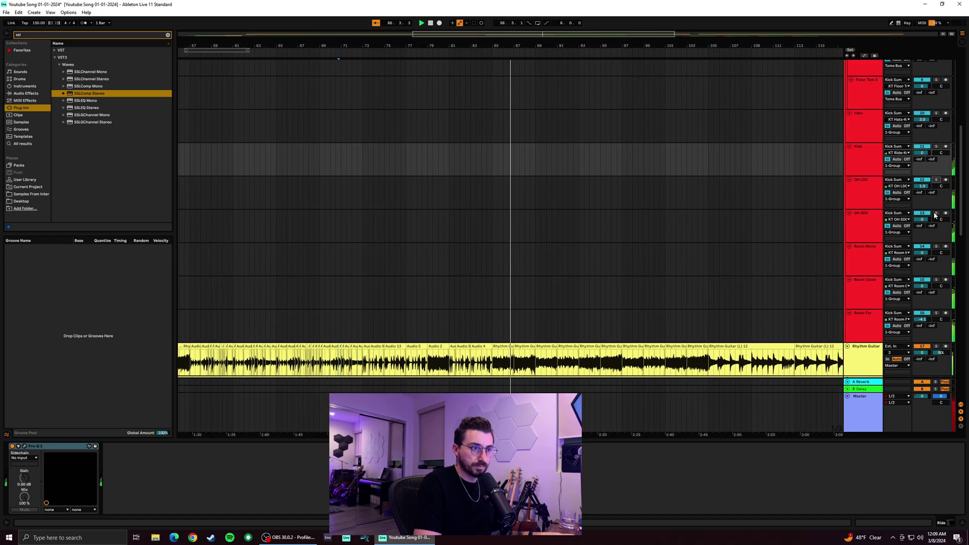
left_click(881, 232)
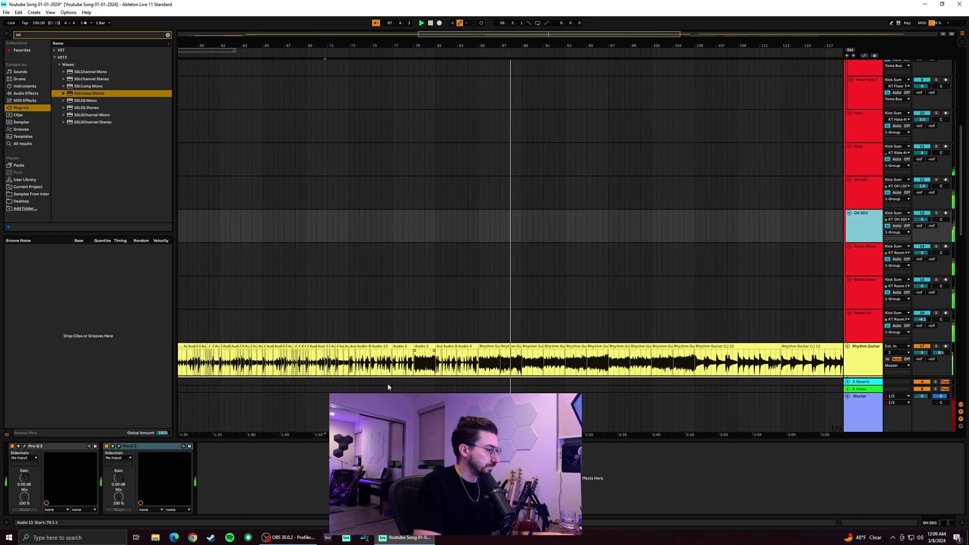
left_click(119, 447)
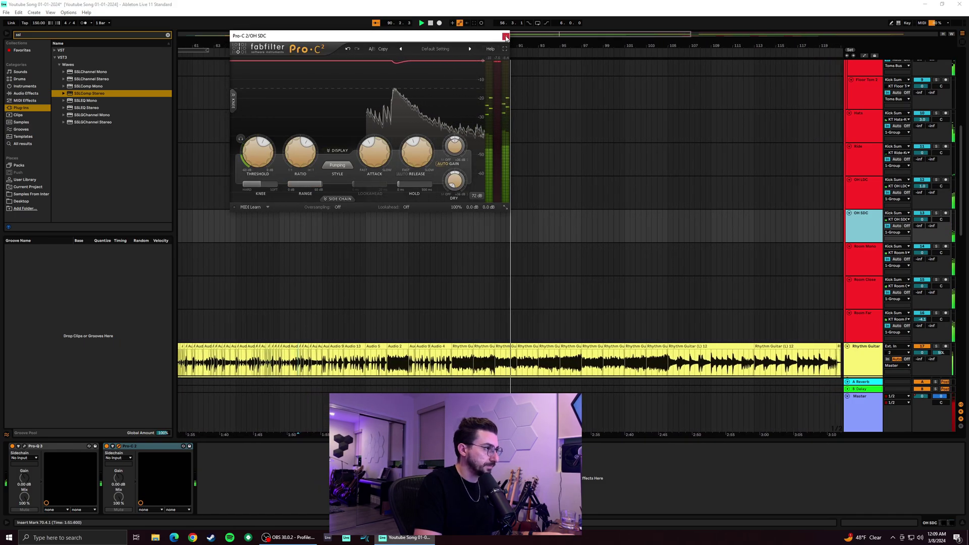
left_click(506, 37)
left_click(25, 448)
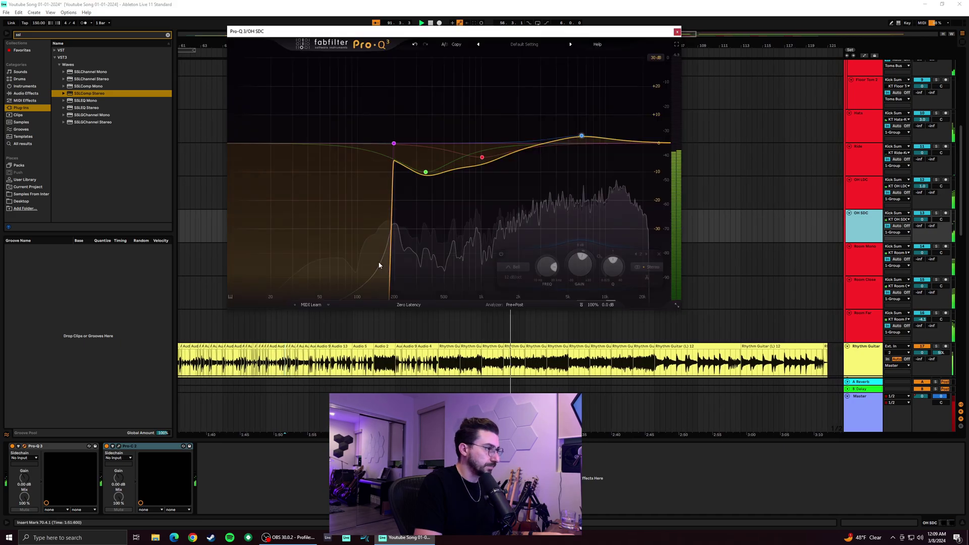
left_click(677, 33)
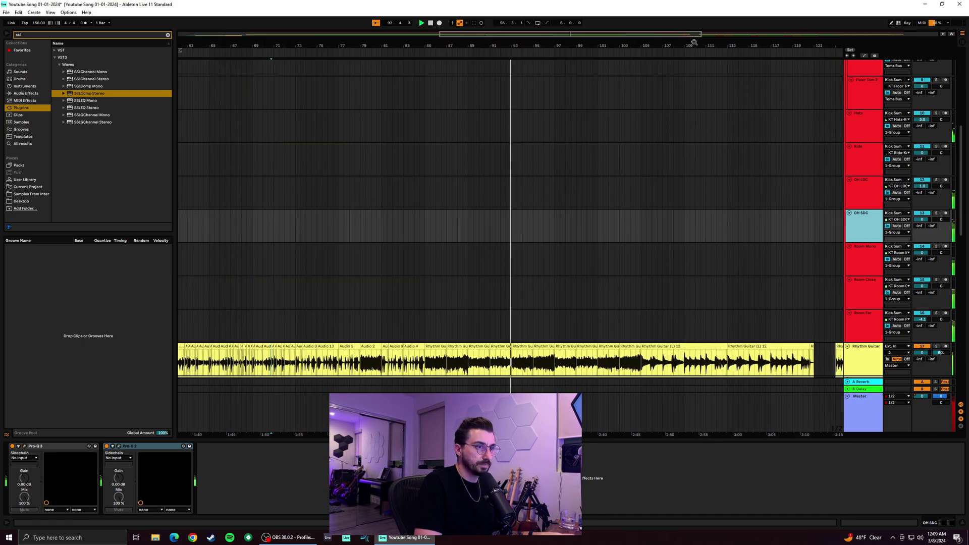
Review the Room Mono track's low-cut curve in Pro-Q 3 and close the equalizer
left_click(861, 260)
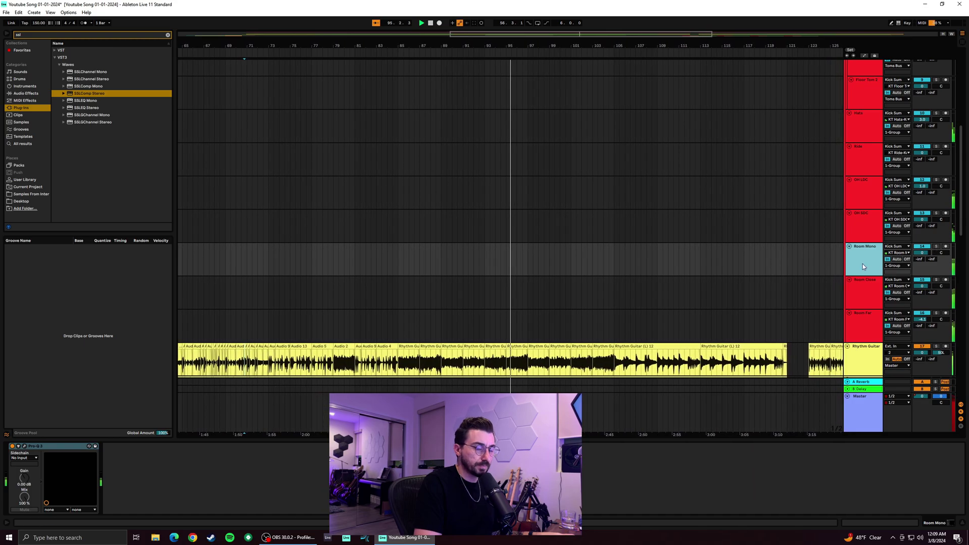
left_click(25, 448)
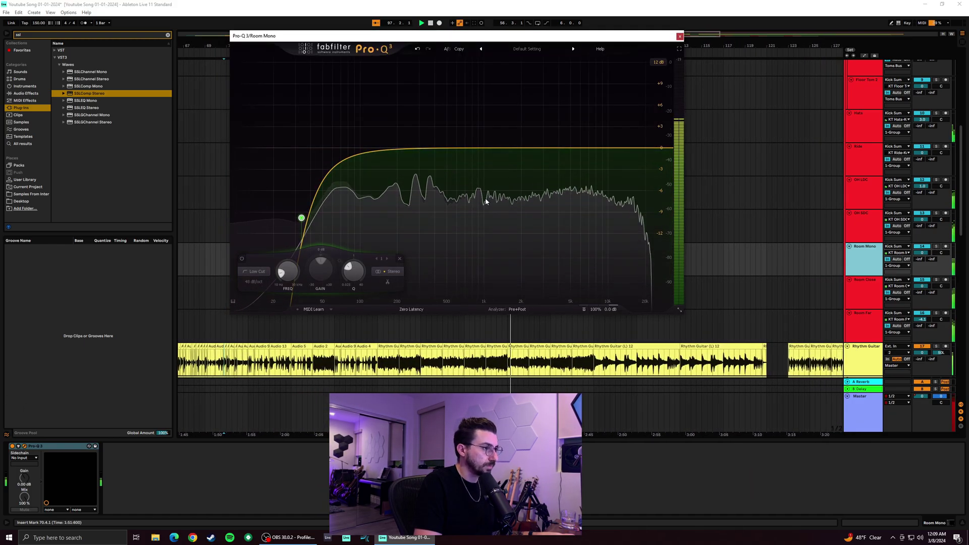
left_click(680, 36)
Audition Room Close in solo, return to the full mix, and examine its Pro-C 2 compressor before closing it
left_click(937, 281)
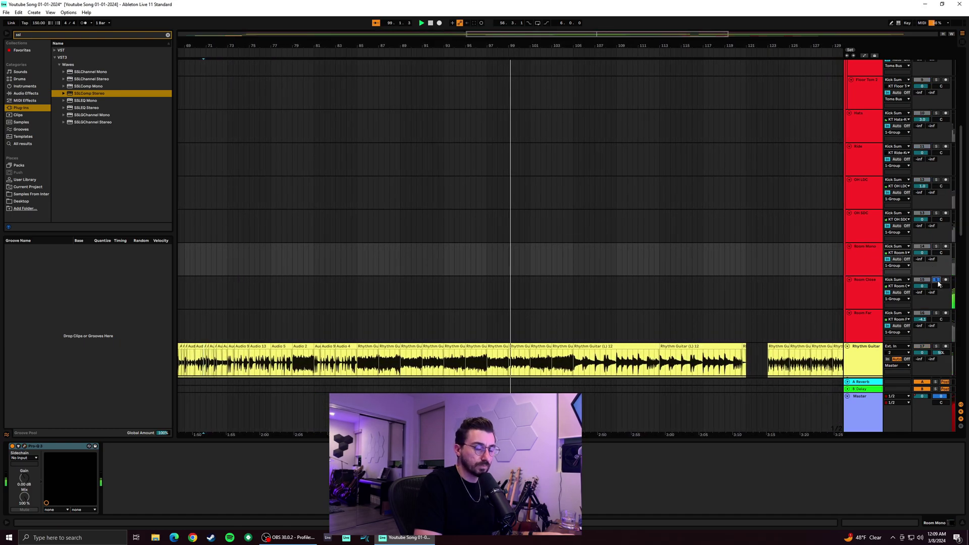
left_click(937, 281)
left_click(866, 287)
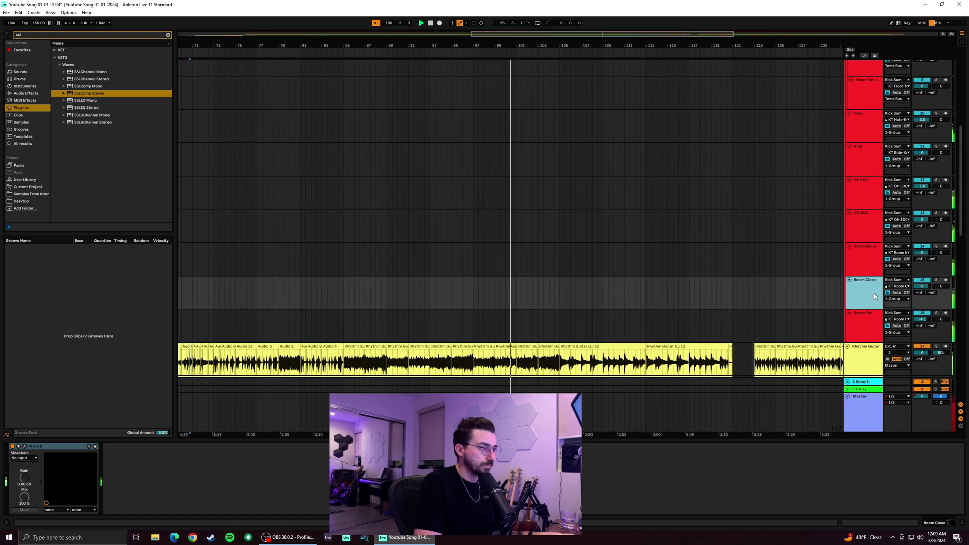
left_click(23, 446)
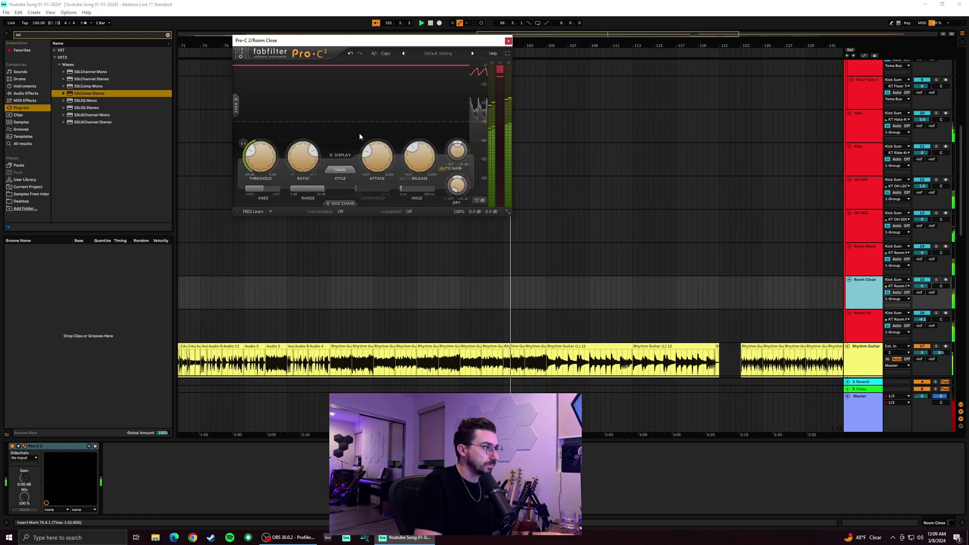
mouse_move(305, 154)
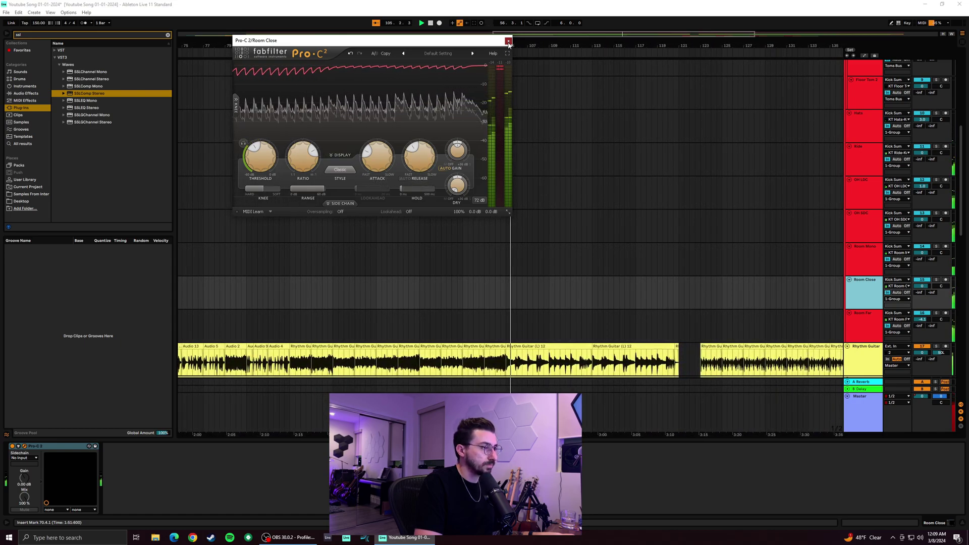
left_click(508, 41)
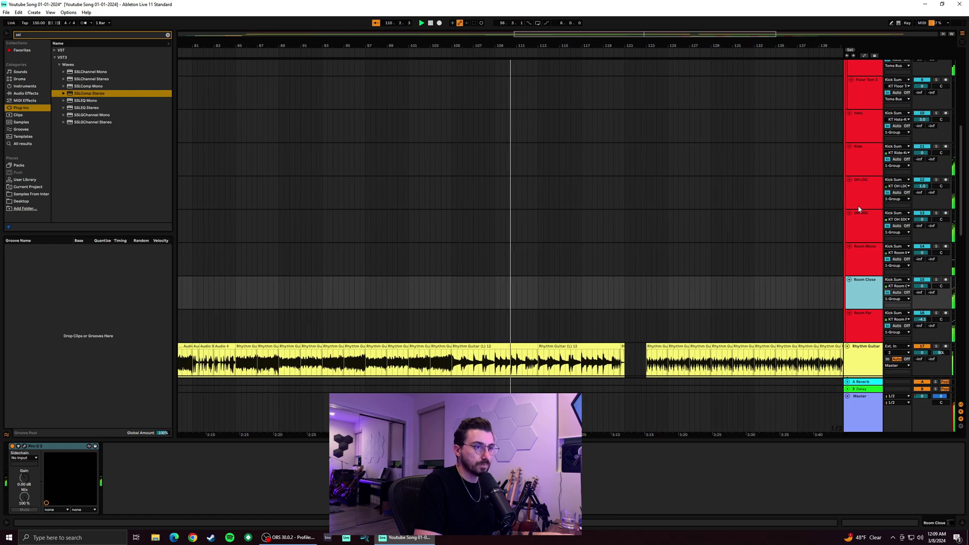
Solo the OH SDC, Room Mono, Room Close and Room Far tracks in turn to compare them, ending on OH SDC
left_click(860, 193)
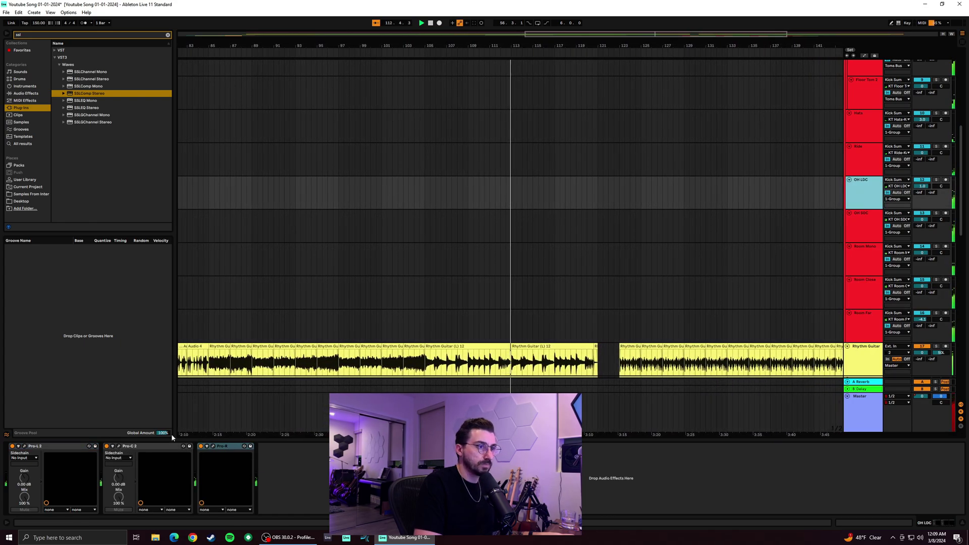
left_click(870, 238)
left_click(937, 213)
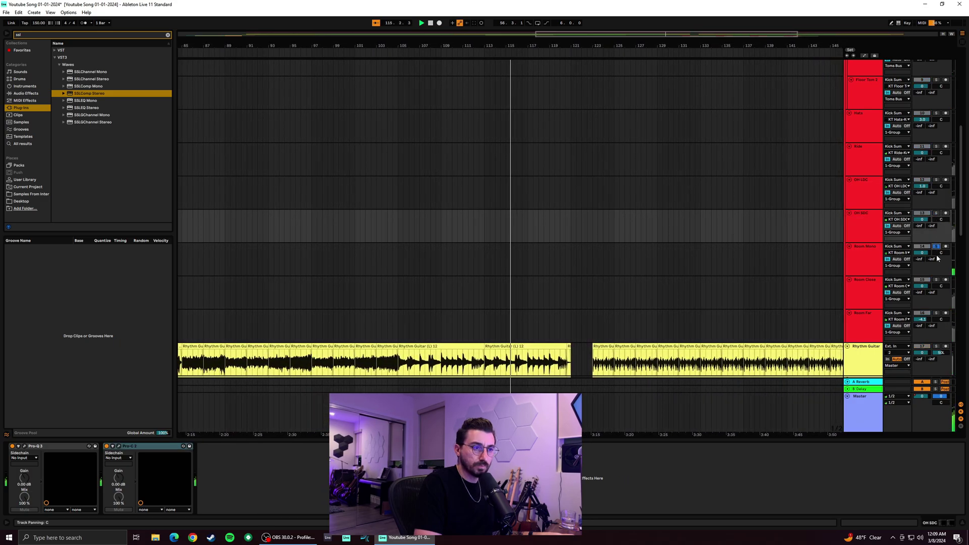
left_click(936, 280)
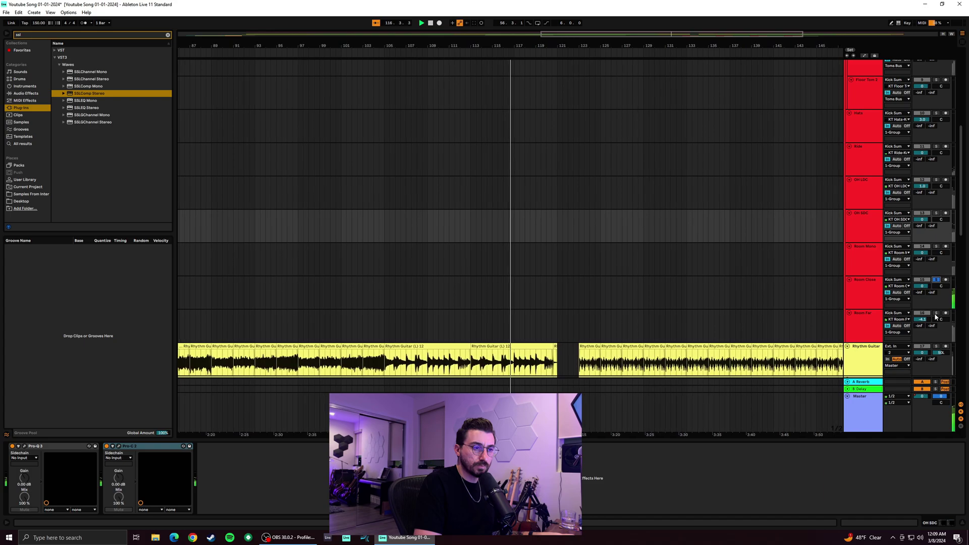
left_click(937, 314)
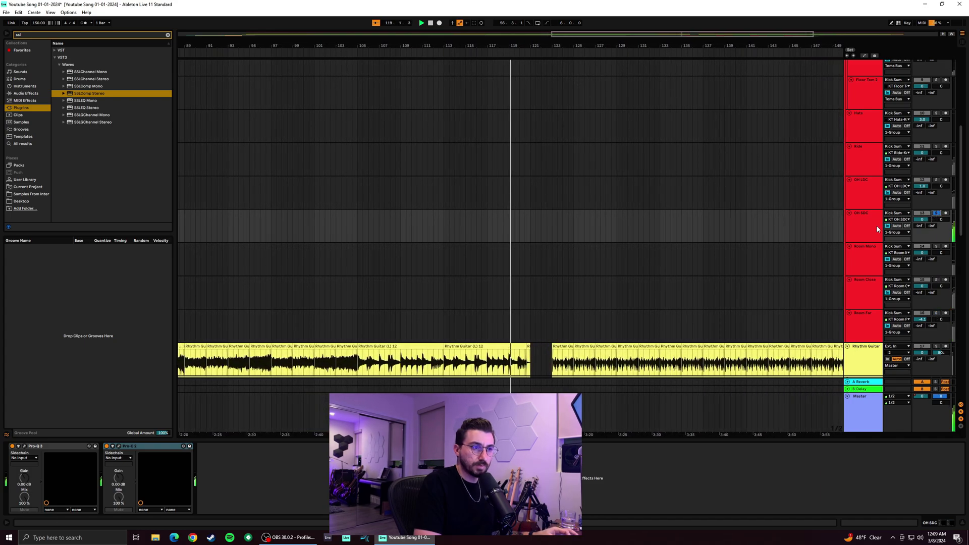
left_click(937, 213)
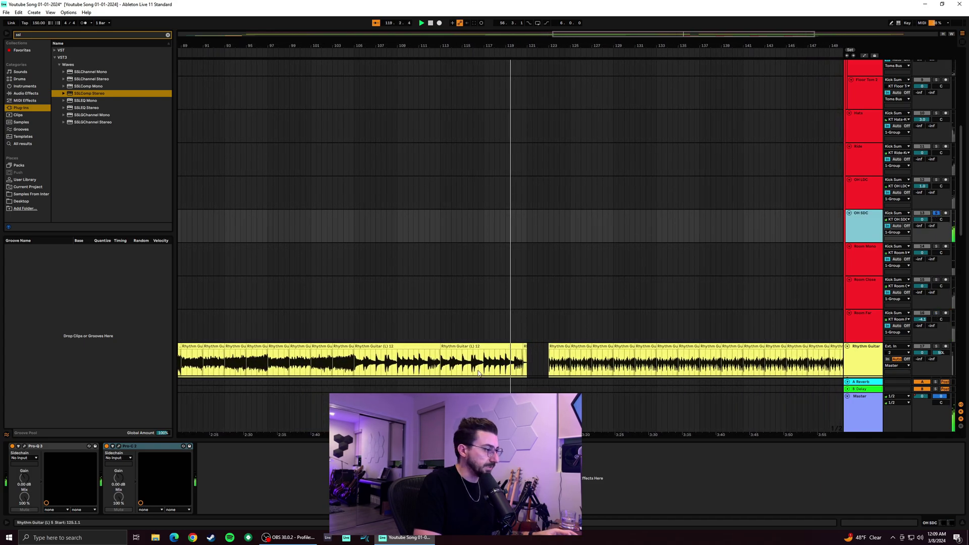
Turn OH SDC's high-frequency Pro-Q 3 bell into a cut of about -4.8 dB, close the equalizer and unsolo the track
left_click(25, 446)
left_click_drag(582, 135, 584, 160)
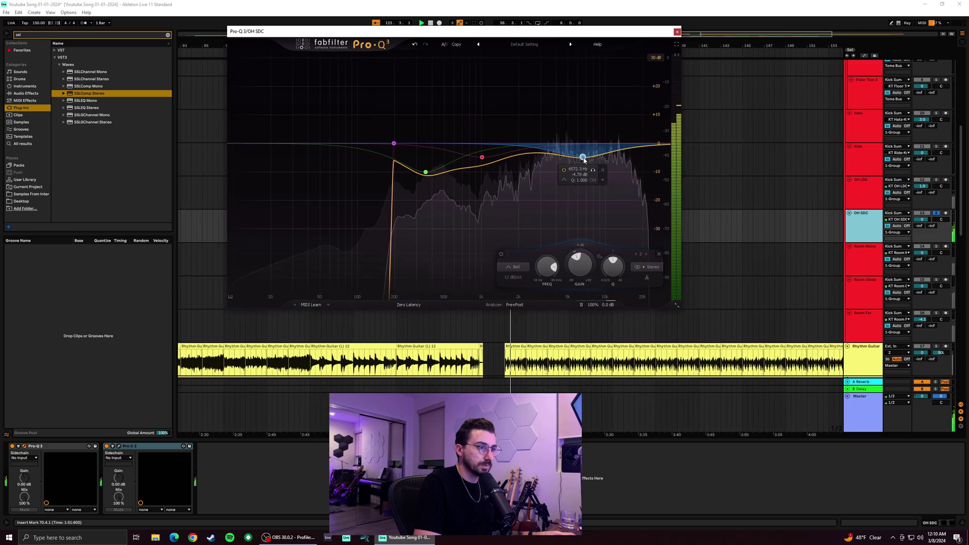
left_click(677, 32)
left_click(937, 213)
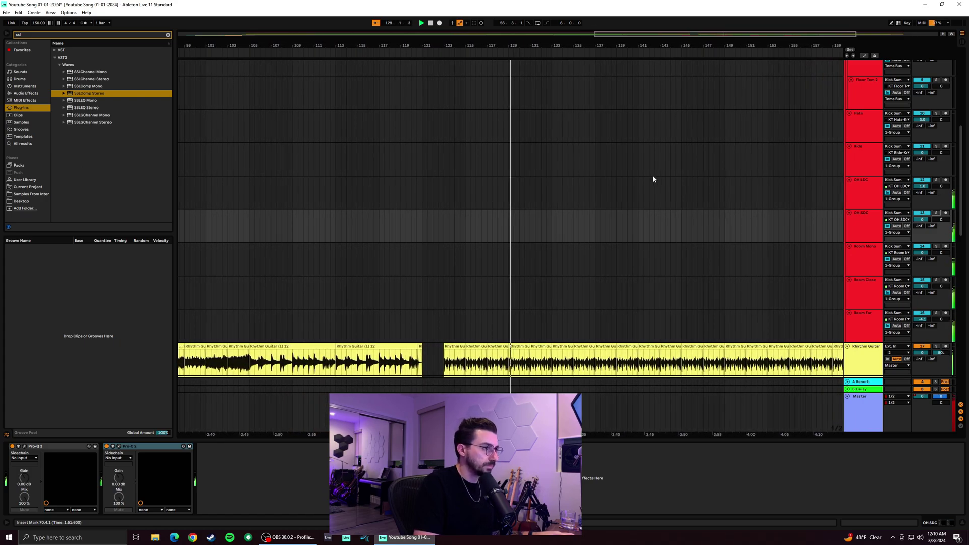
Add a bell cut to the Snare Top track's Pro-Q 3 at about 770 Hz and -14.5 dB
scroll(651, 181, "up", 5)
scroll(652, 183, "up", 3)
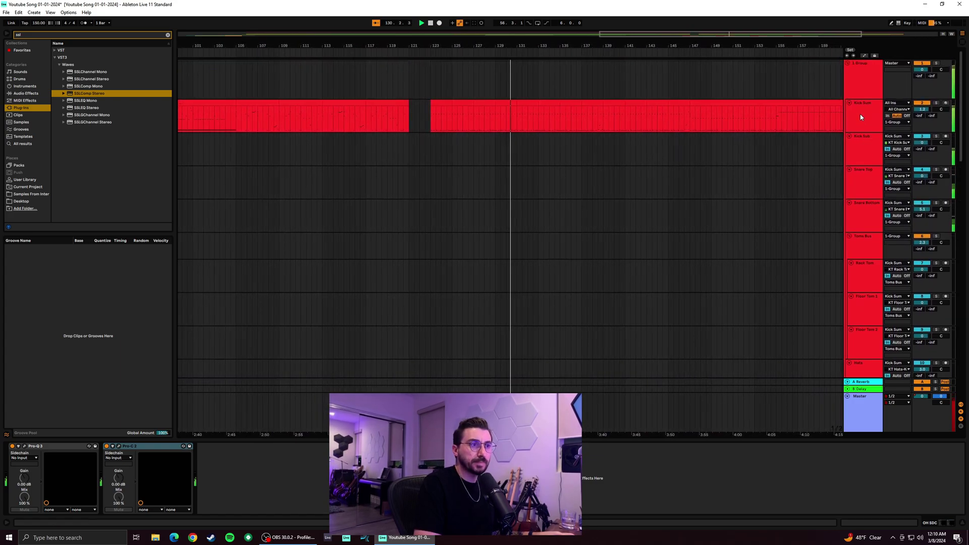
left_click(868, 182)
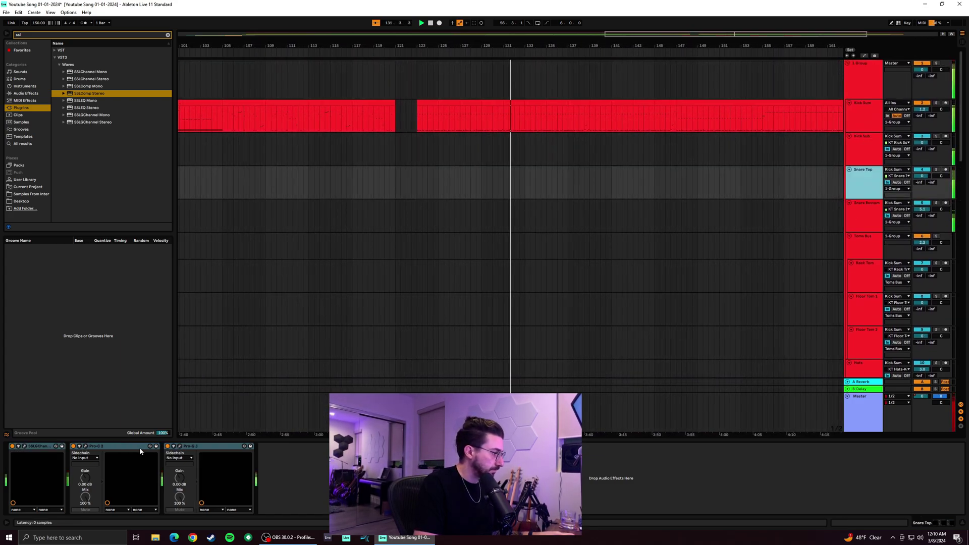
left_click(180, 447)
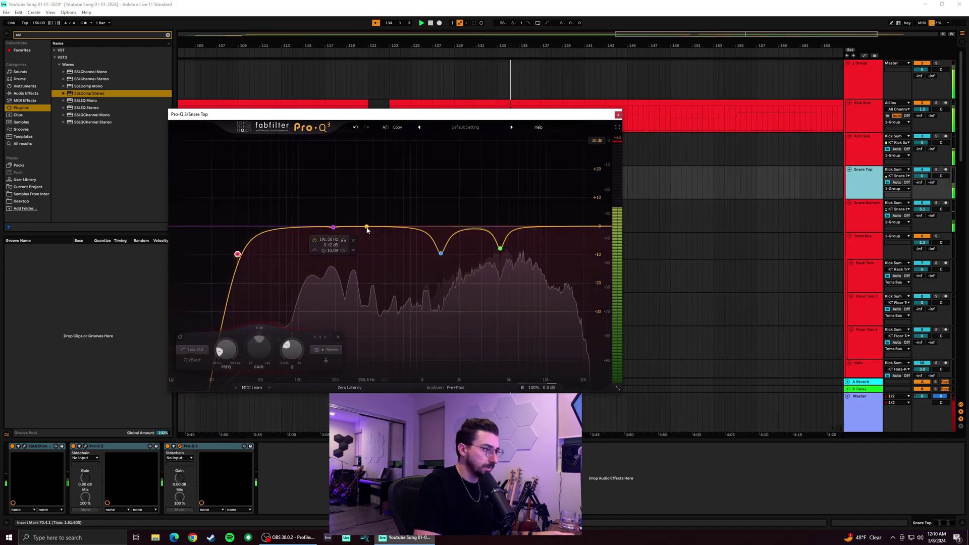
left_click(366, 244)
left_click_drag(367, 247, 410, 272)
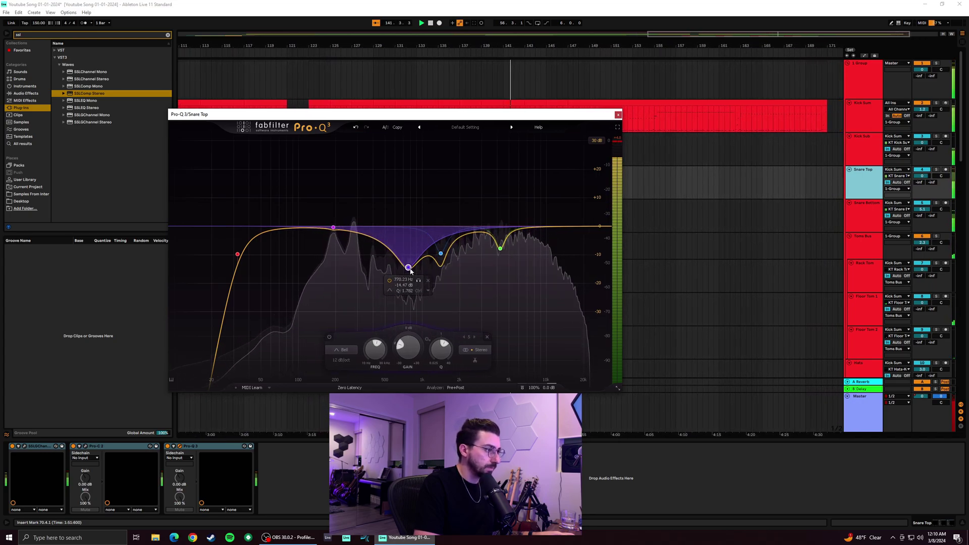
Sweep the new Snare Top bell cut up into the highs, settle it as a shallower low-mid cut, and close Pro-Q 3
left_click_drag(411, 271, 320, 274)
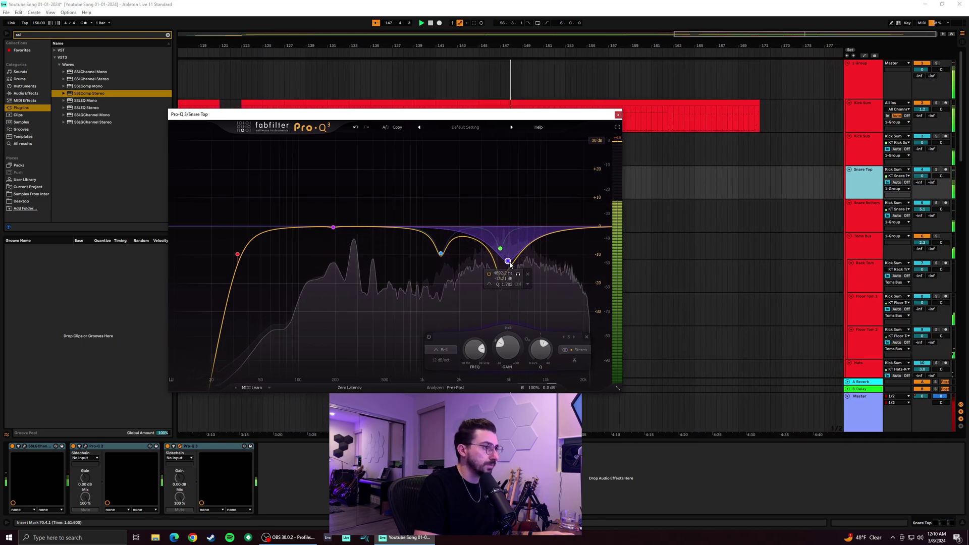
left_click_drag(510, 264, 537, 264)
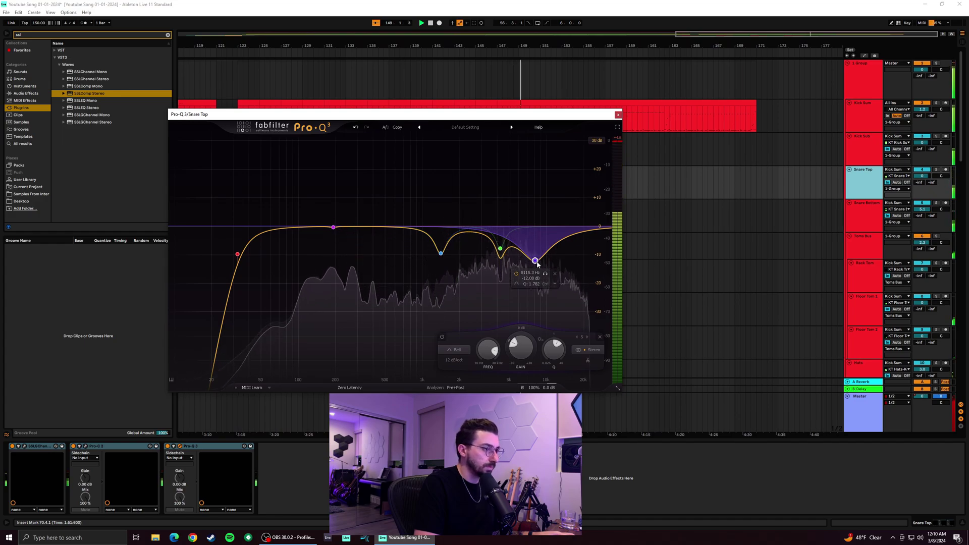
left_click_drag(531, 261, 392, 250)
left_click(618, 115)
Examine the Kick Sum drum instrument's cymbal mixer and room mic levels in Kontakt during playback, then close it
left_click(880, 115)
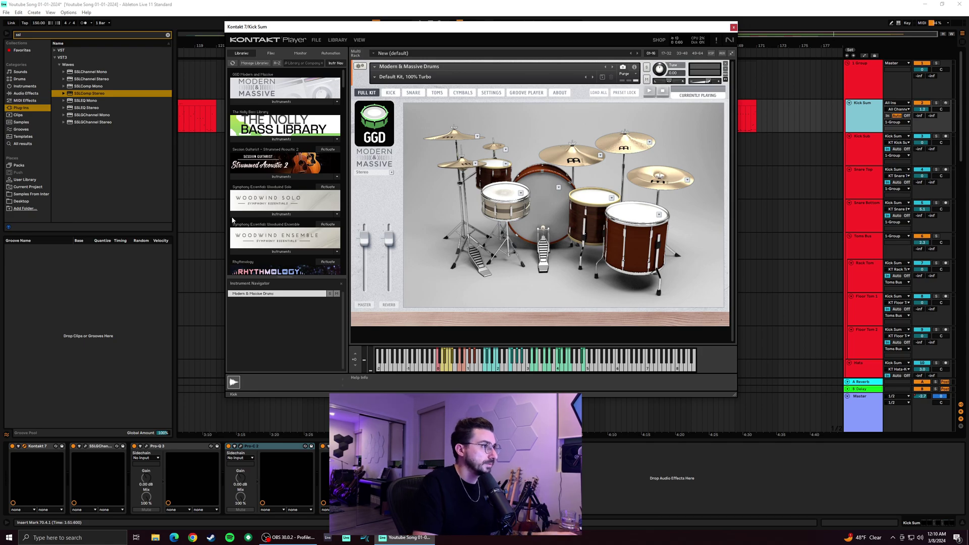
left_click(463, 93)
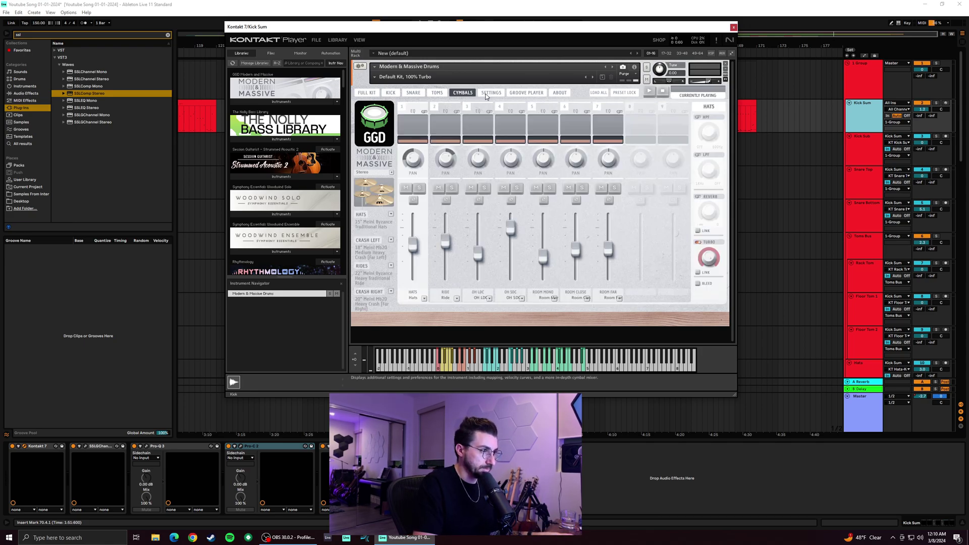
left_click(491, 93)
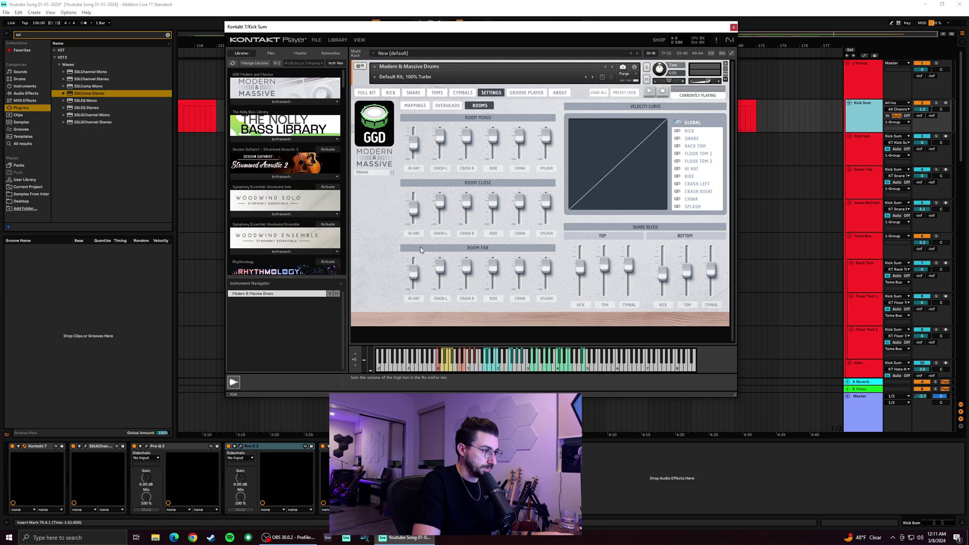
key("space")
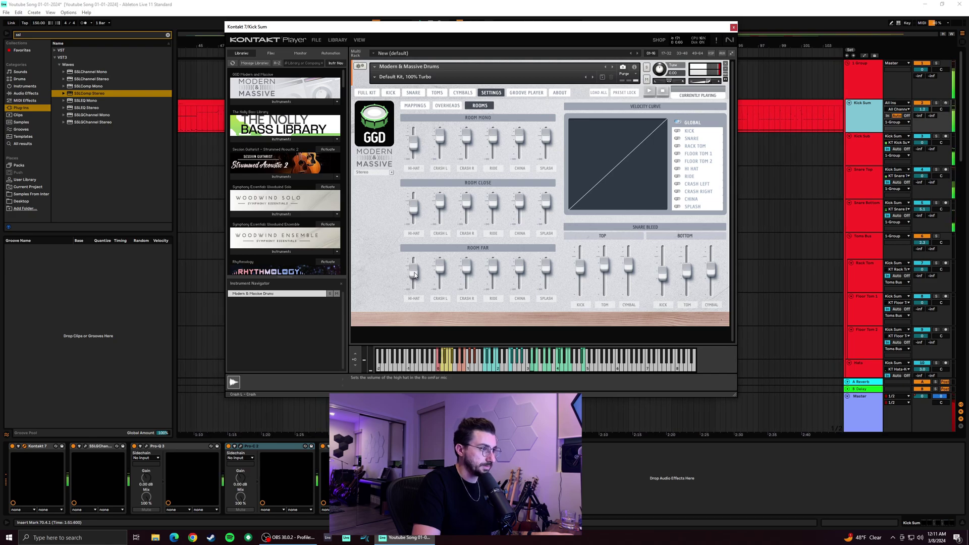
left_click(733, 28)
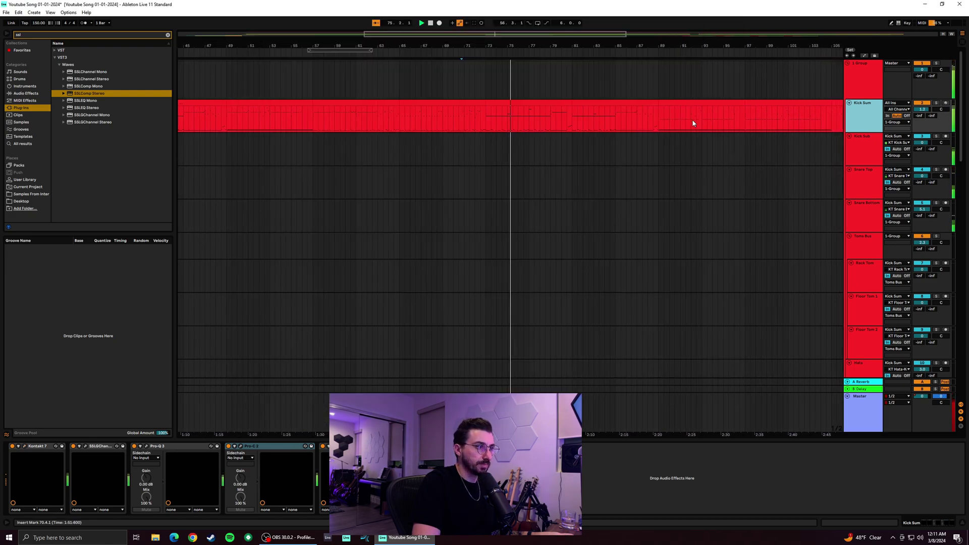
Play the mix from bar 89, bar 105 and the gap before bar 123, then check the Snare Top and Kick Sum device chains
left_click(600, 128)
left_click(550, 127)
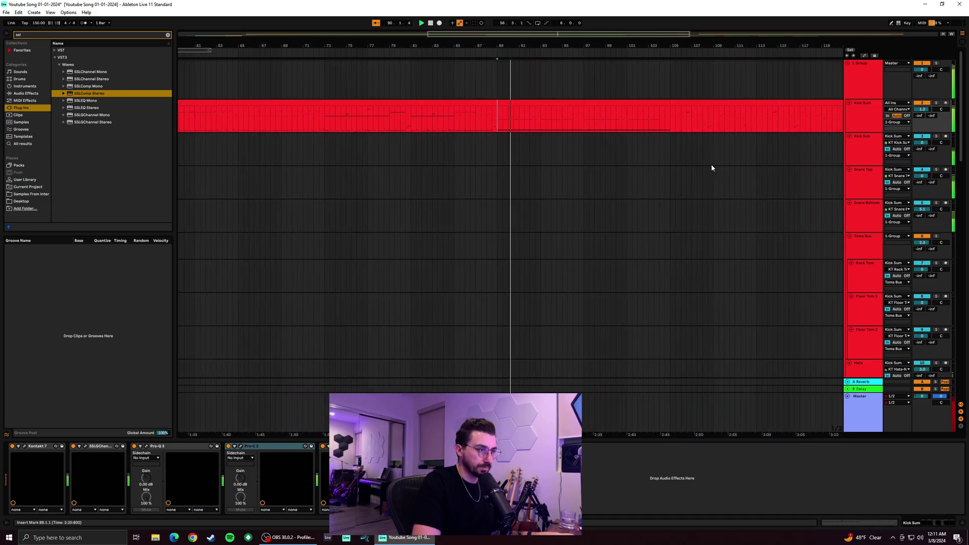
left_click(673, 130)
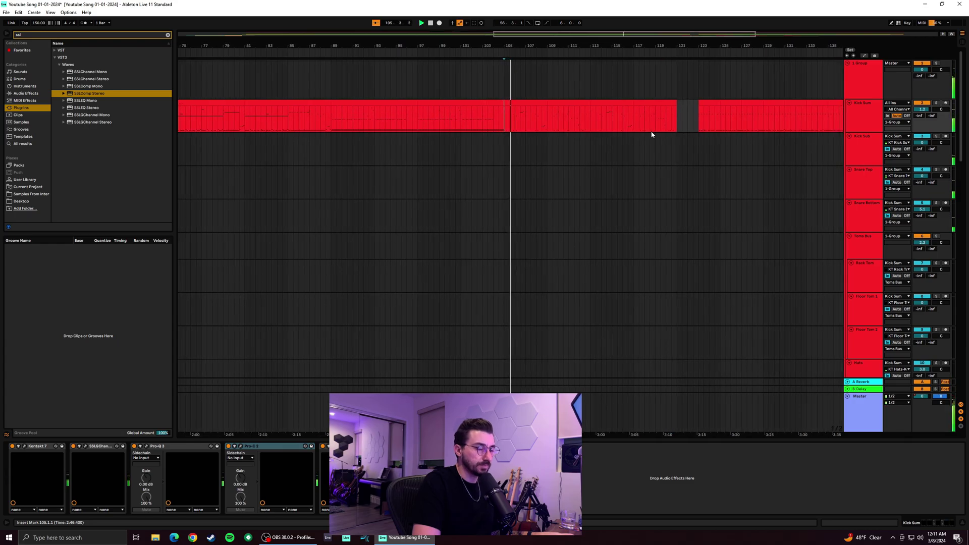
left_click(686, 121)
key("space")
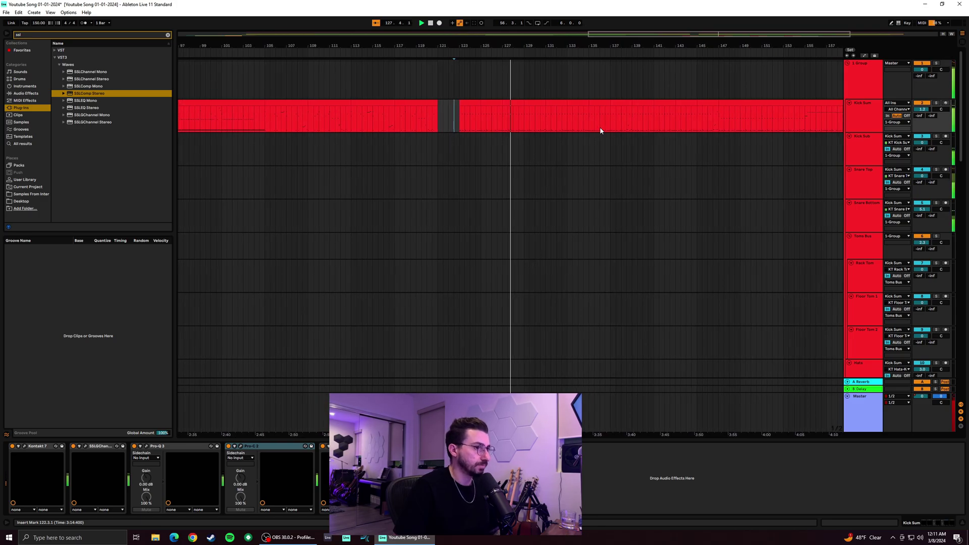
left_click(864, 179)
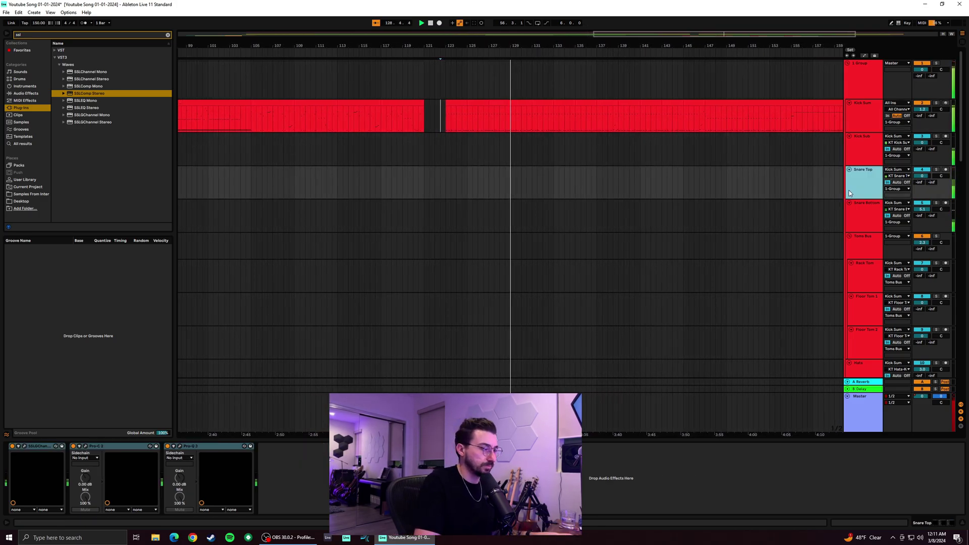
left_click(863, 117)
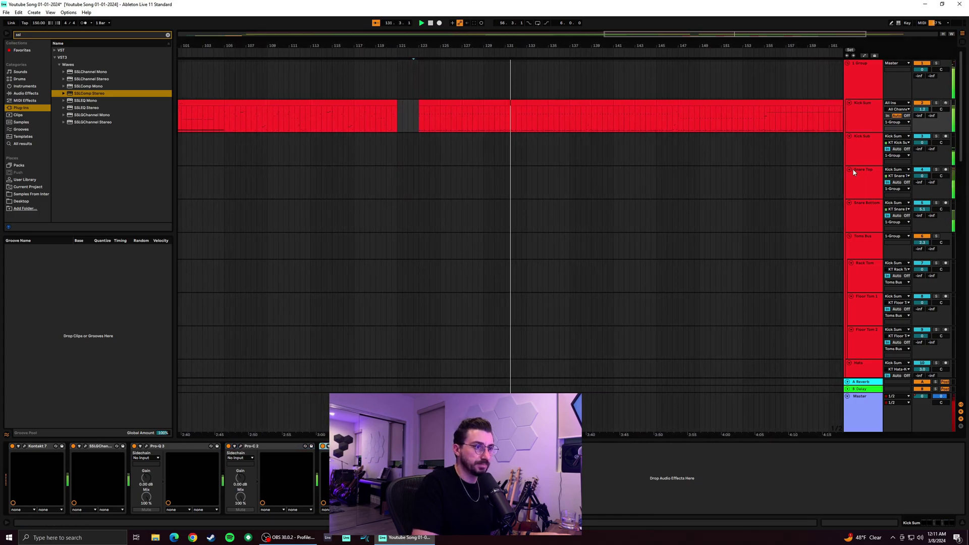
Check the Snare Top and Snare Bottom device chains during playback and clear the plug-in browser's search
left_click(864, 179)
key("ctrl+v")
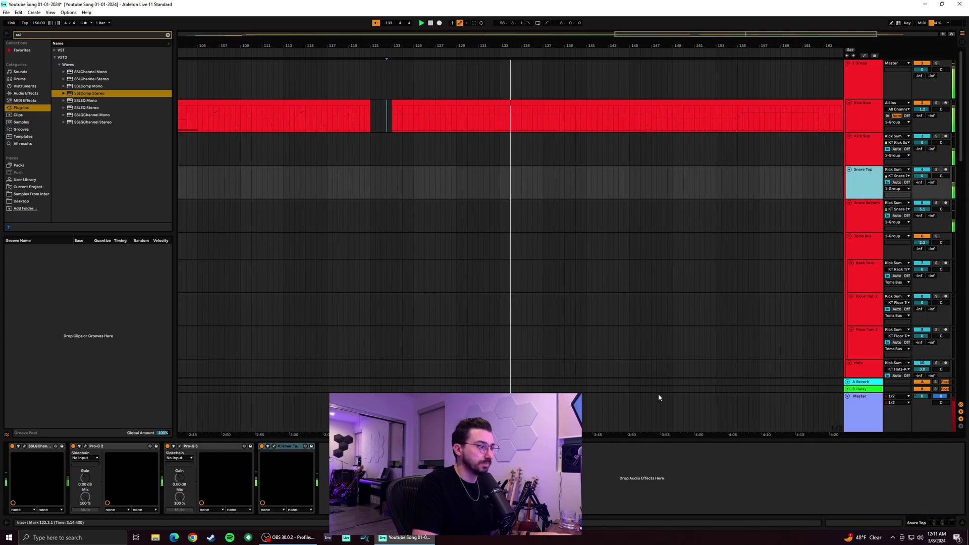
left_click(861, 217)
right_click(237, 463)
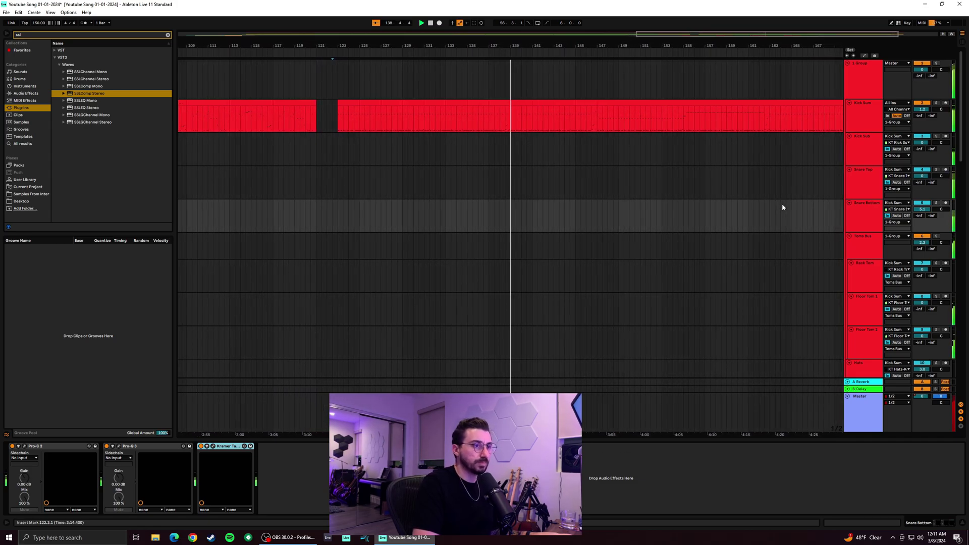
left_click(860, 188)
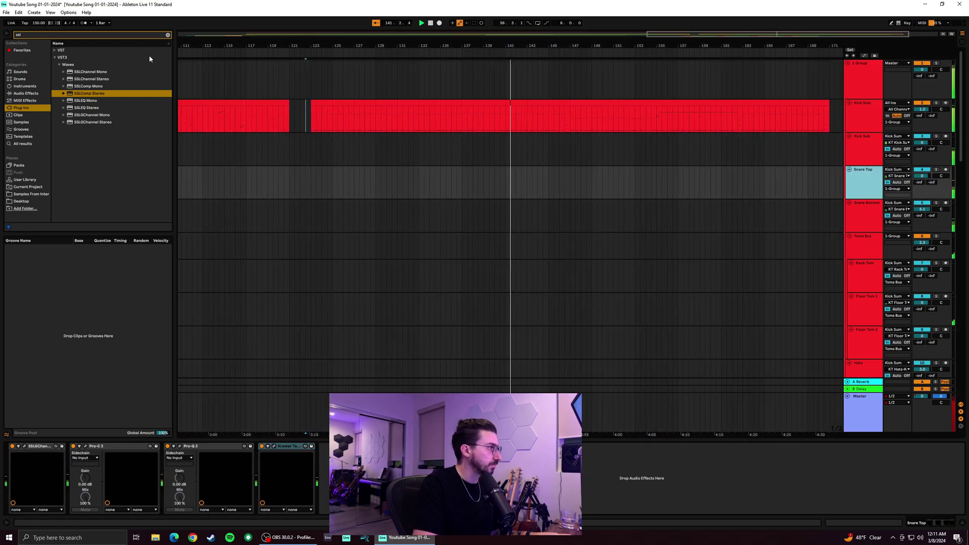
left_click(168, 36)
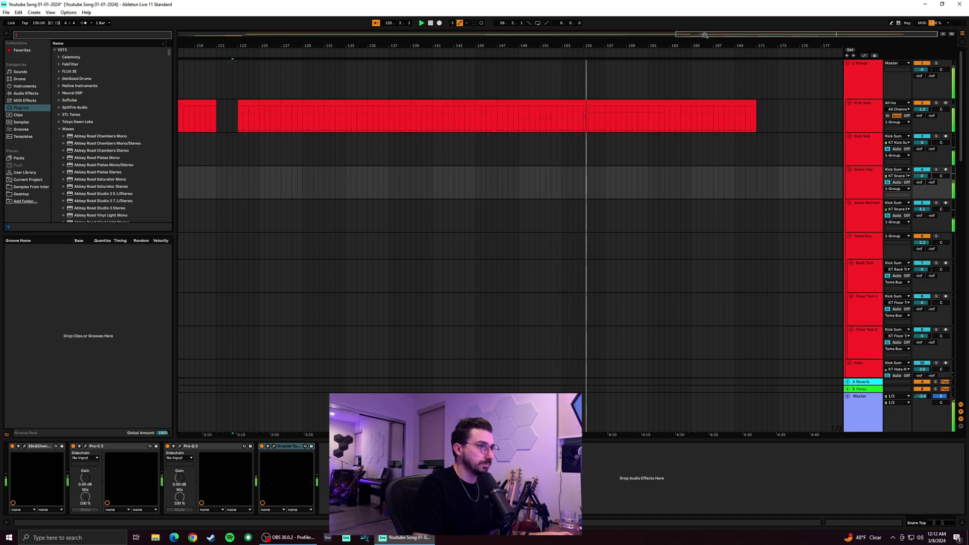
Play the mix from the gap before bar 123 with the drum group selected, then from bar 91
mouse_move(704, 35)
left_mouse_down()
mouse_move(693, 34)
mouse_move(705, 25)
left_mouse_up()
key("space")
scroll(599, 186, "down", 1)
scroll(599, 187, "up", 1)
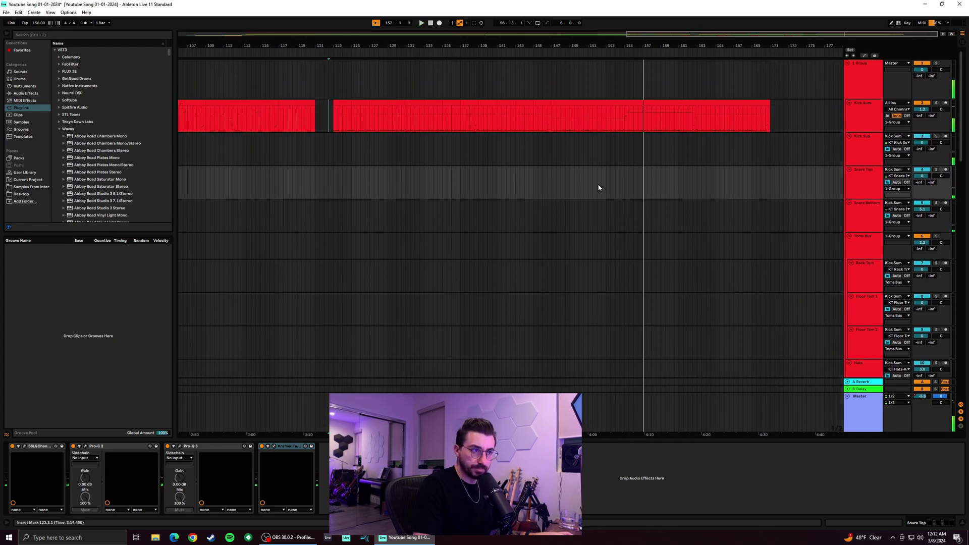
left_click(863, 86)
key("space")
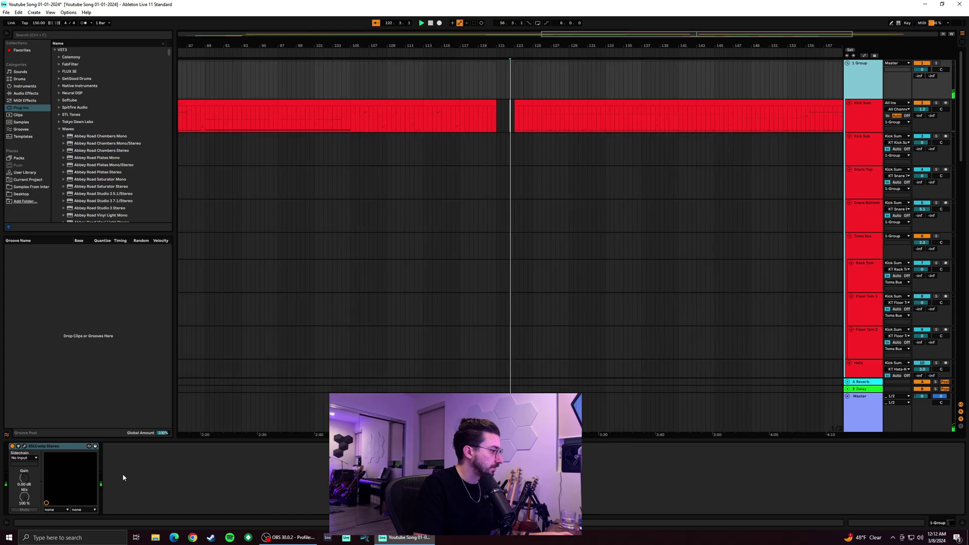
left_click(218, 121)
key("space")
key("space")
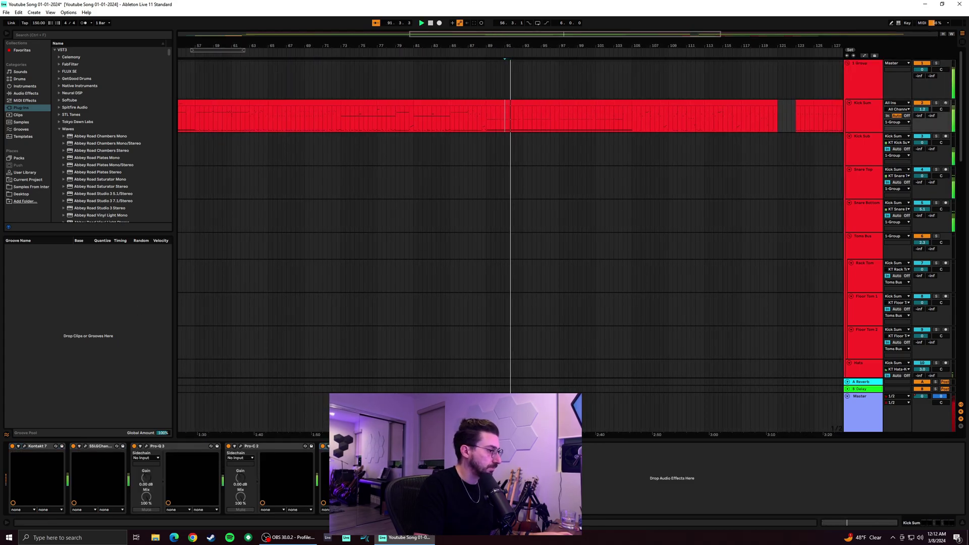
Solo the drum group and check the SSLGChannel settings on the Snare Top track, then close that plug-in
left_click(937, 64)
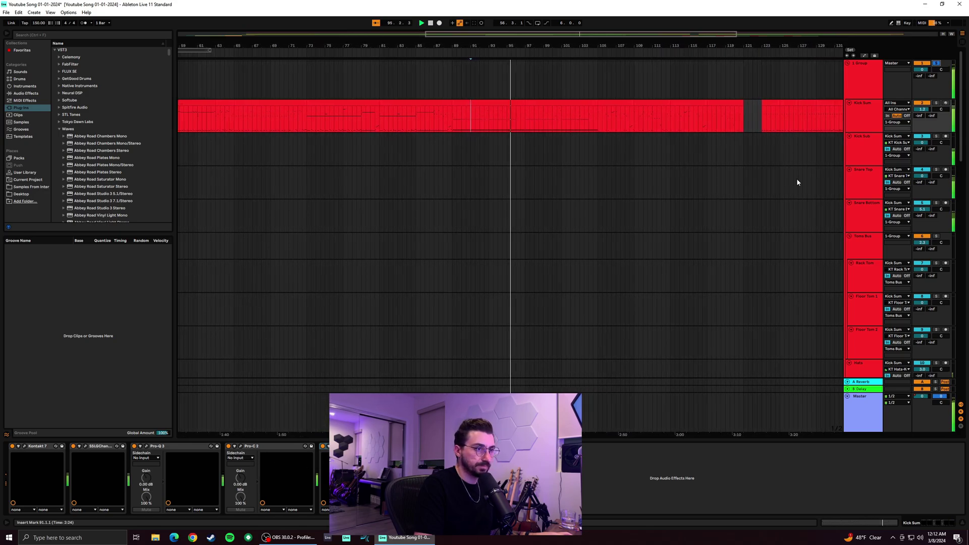
left_click(868, 194)
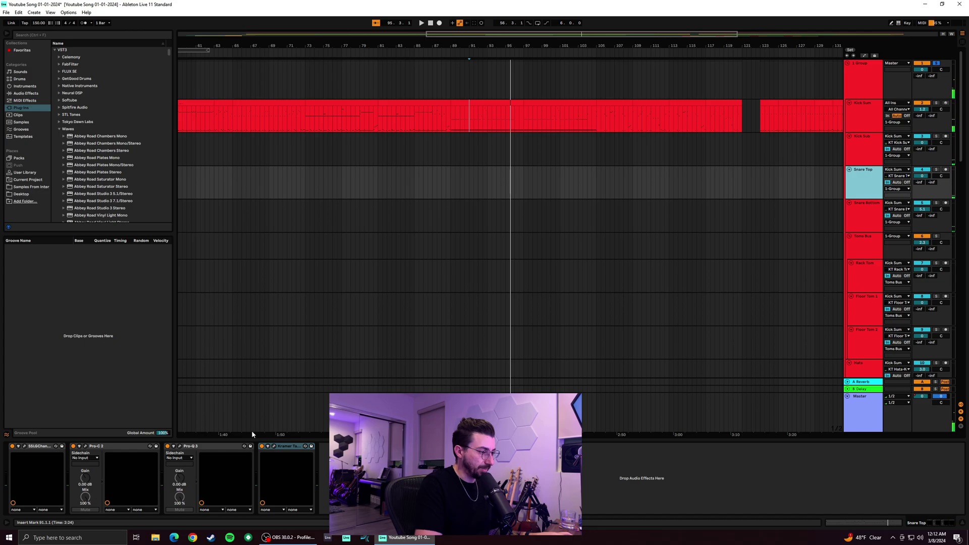
left_click(32, 447)
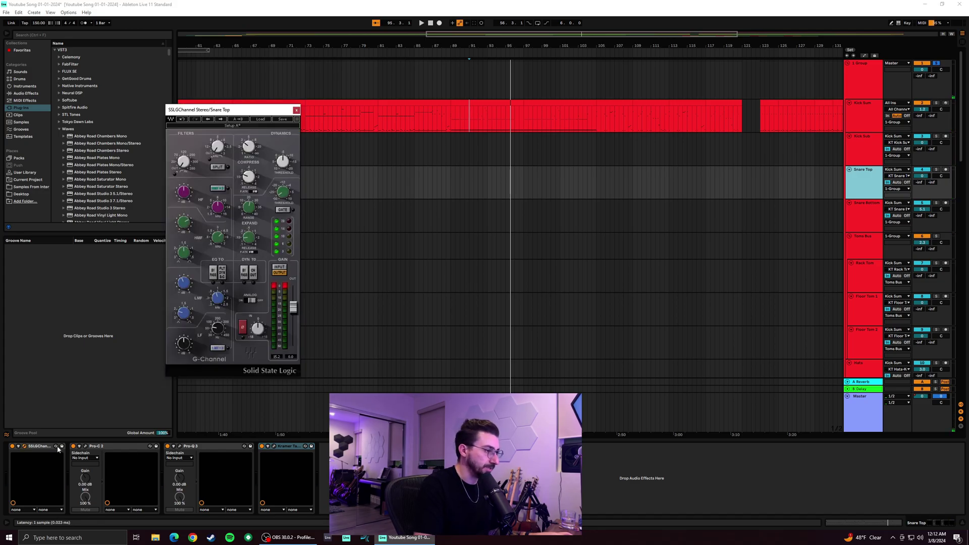
left_click(297, 110)
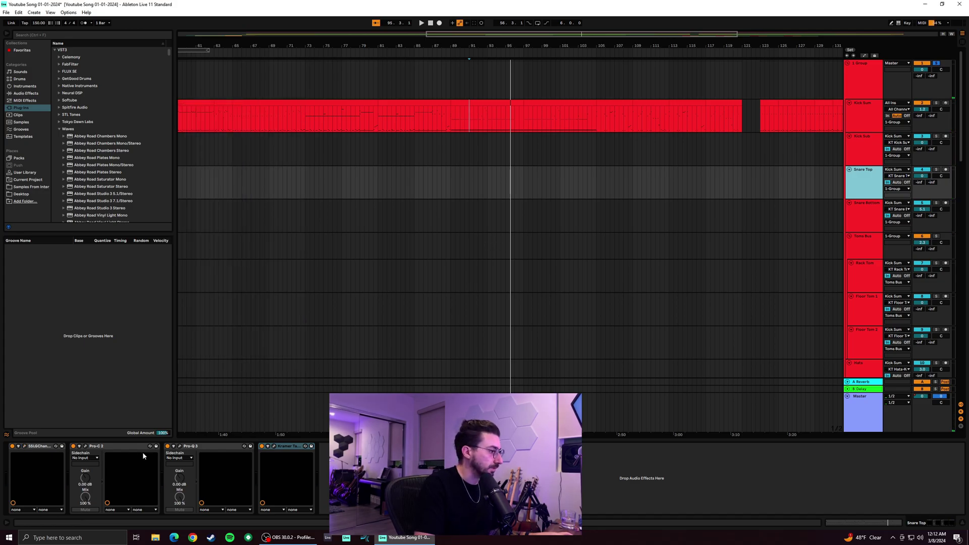
Open the Kick Sum track's Kontakt drum kit and swap the full kit's snare for the Yamaha Recording Custom Birch 14x8"
left_click(863, 117)
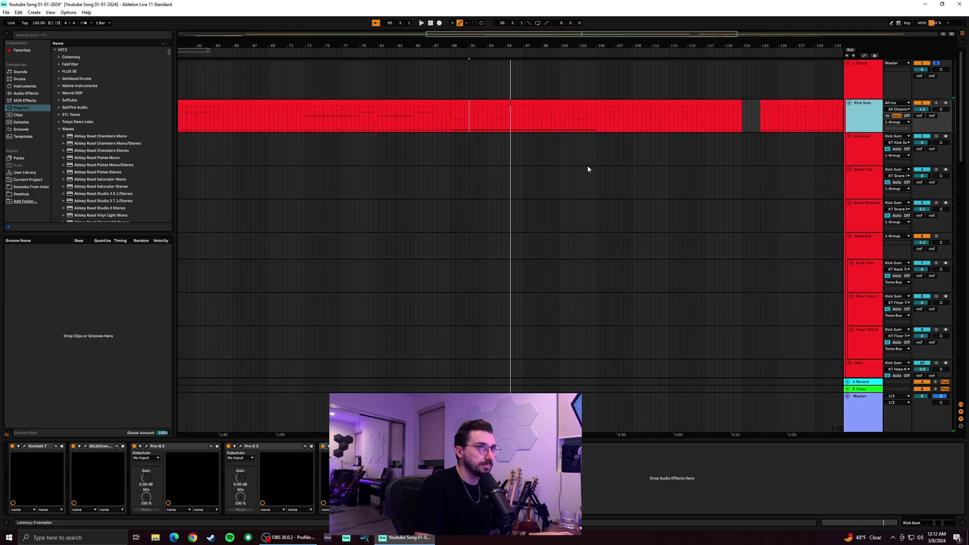
key("ctrl+alt+p")
left_click(404, 93)
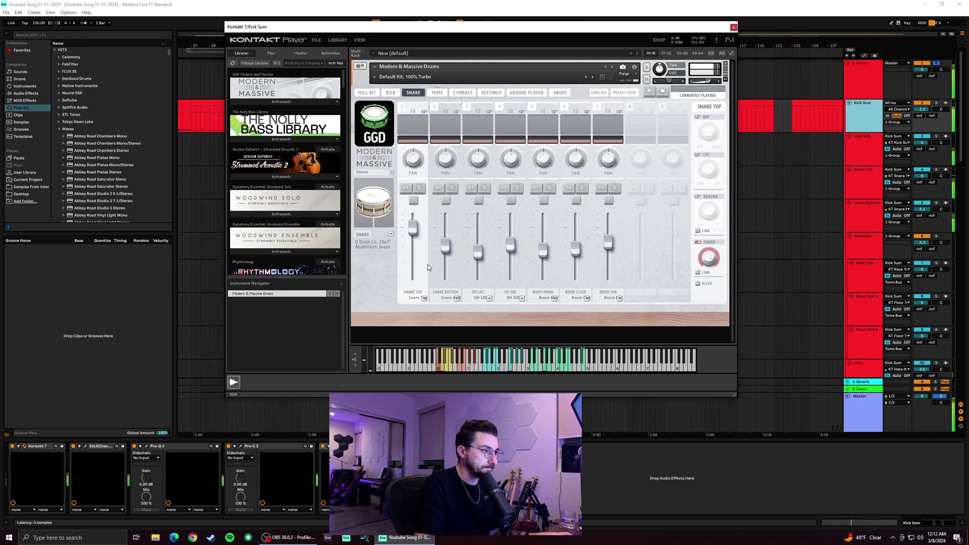
left_click(376, 94)
left_click(521, 193)
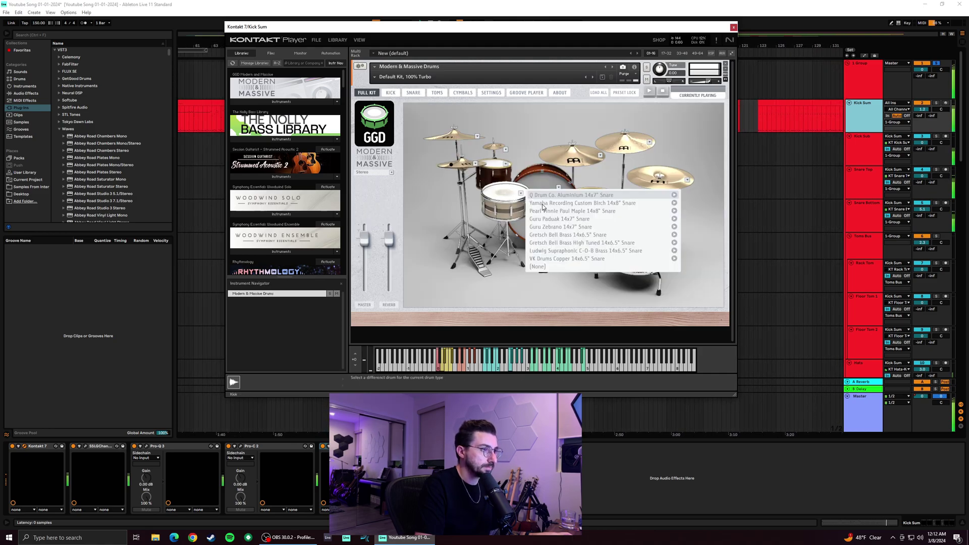
left_click(543, 204)
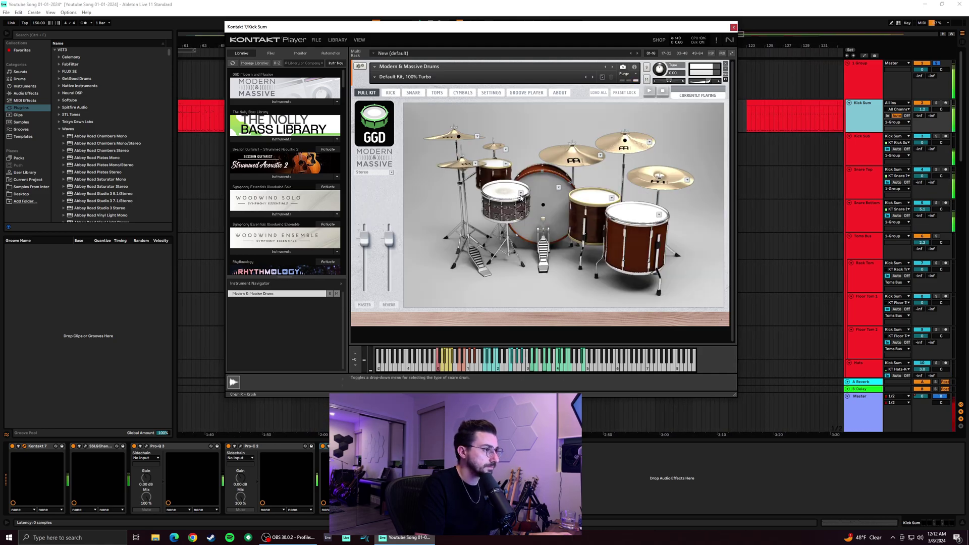
Audition other snares in the kit during playback, including the Guru Paduak 14x7" and the Gretsch Bell Brass models
left_click(521, 194)
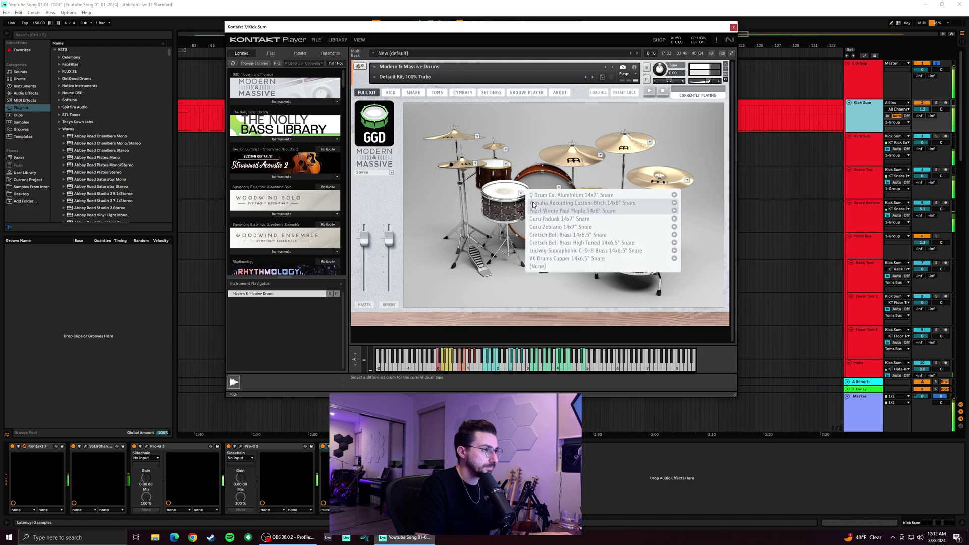
left_click(544, 203)
left_click(521, 194)
left_click(544, 219)
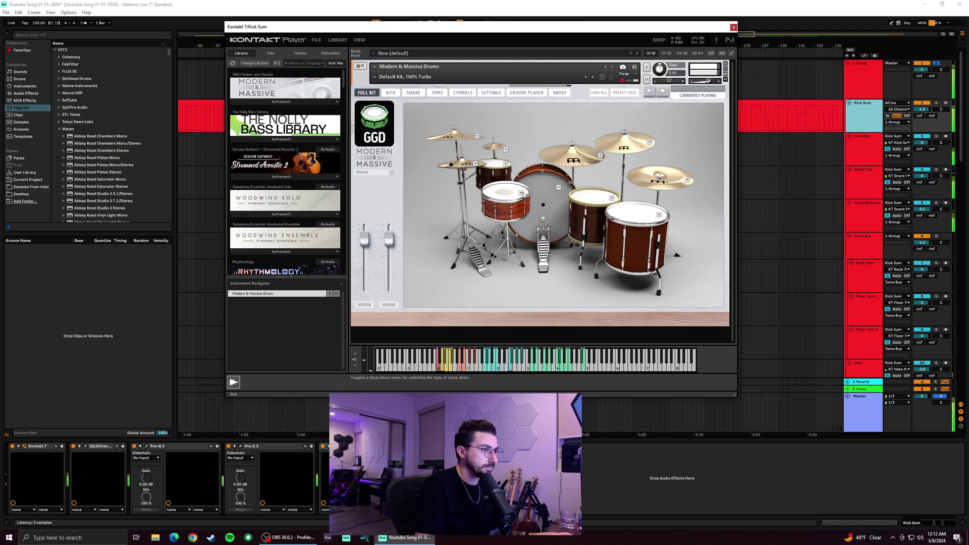
left_click(522, 194)
left_click(522, 198)
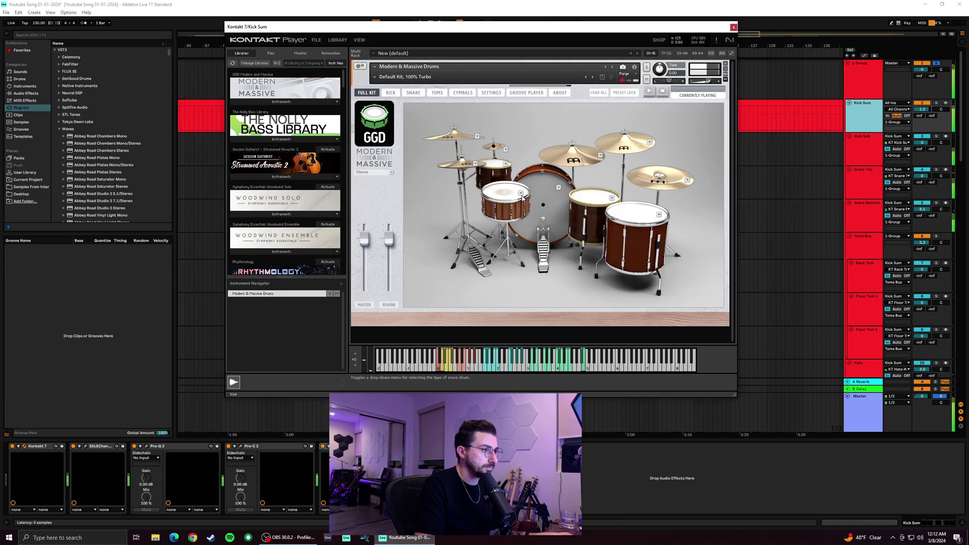
left_click(522, 194)
left_click(523, 200)
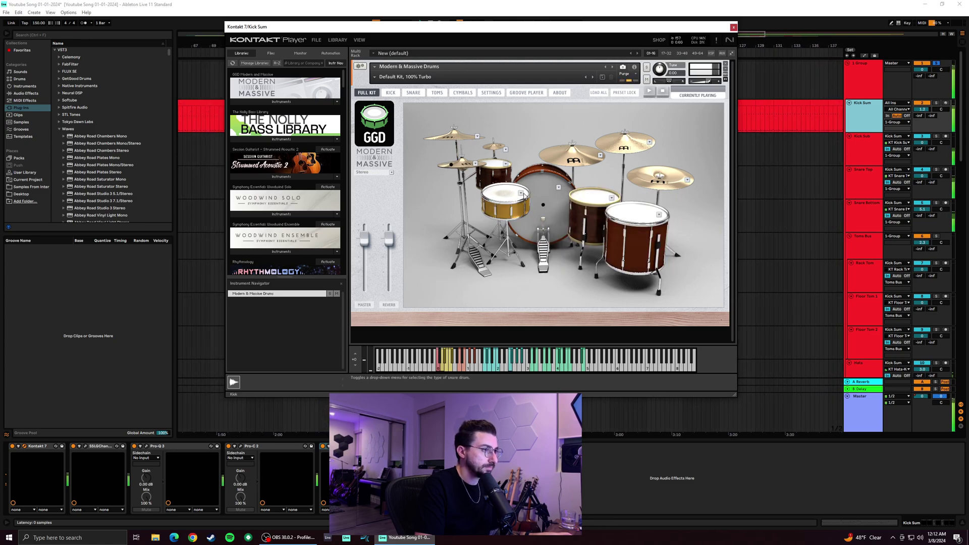
left_click(521, 194)
left_click(545, 245)
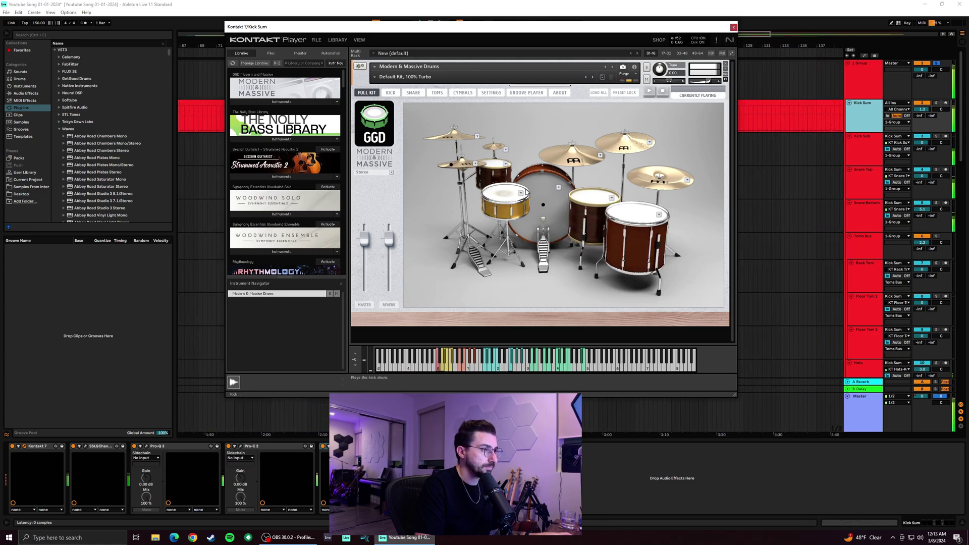
Compare the Ludwig Supraphonic C-O-B Brass 14x6.5" snare with the Yamaha Birch, settle on the Ludwig, and close Kontakt
left_click(522, 195)
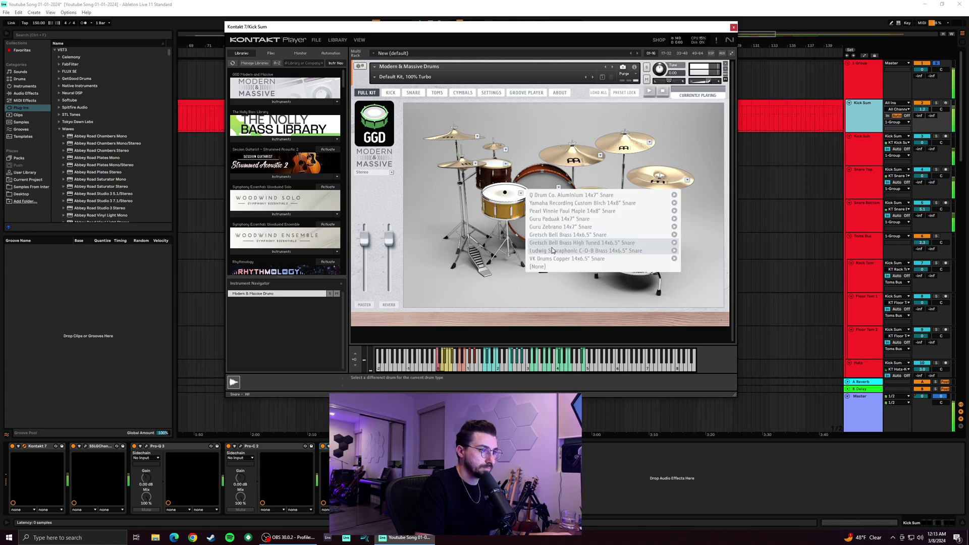
left_click(552, 247)
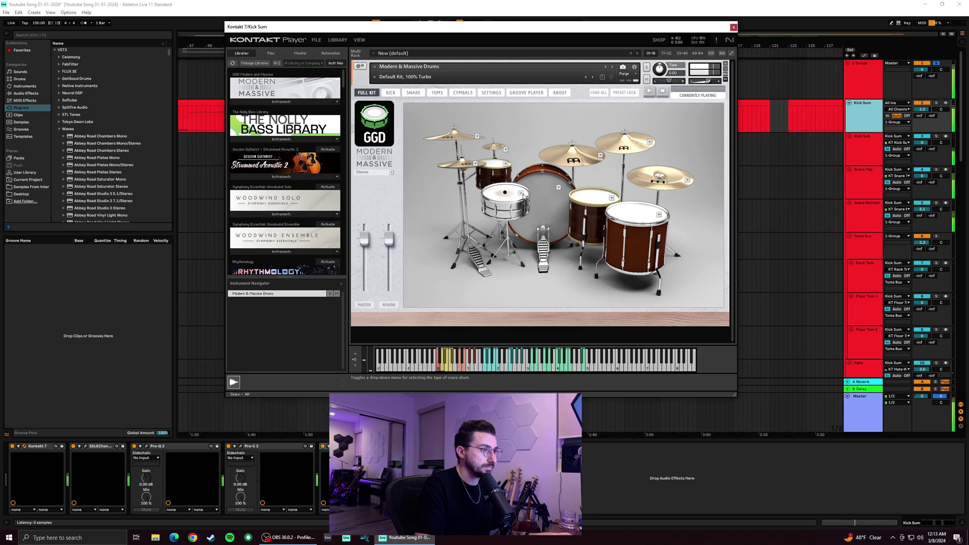
left_click(521, 194)
left_click(556, 250)
left_click(521, 194)
left_click(541, 250)
left_click(521, 193)
left_click(539, 203)
left_click(521, 194)
left_click(542, 251)
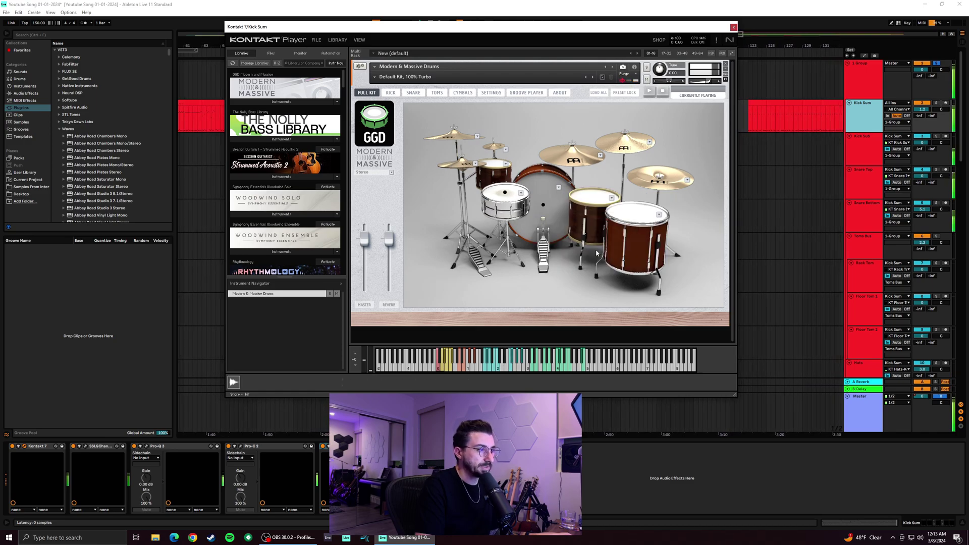
left_click(732, 27)
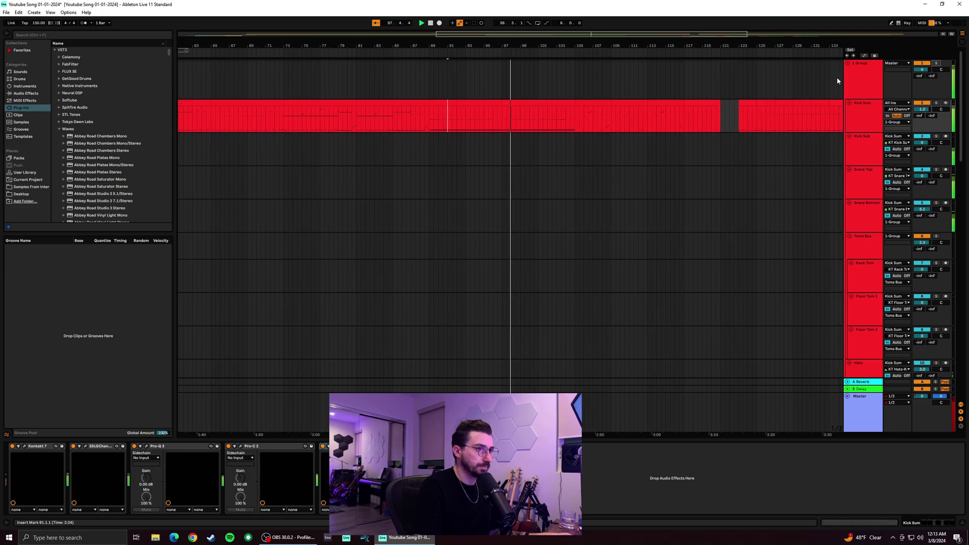
Load FabFilter Saturn 2 onto the drum group and place it before SSLComp Stereo in the chain
left_click(852, 80)
left_click(60, 131)
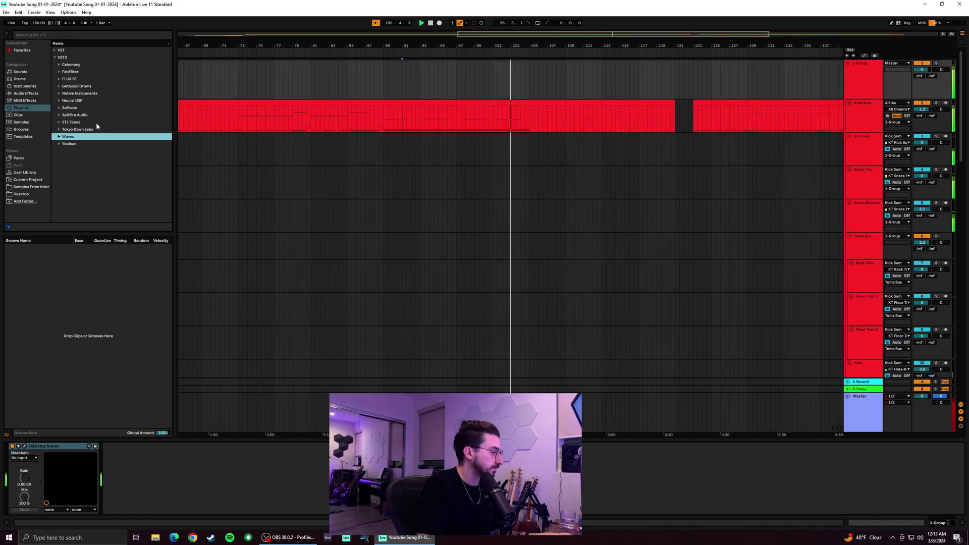
left_click(56, 71)
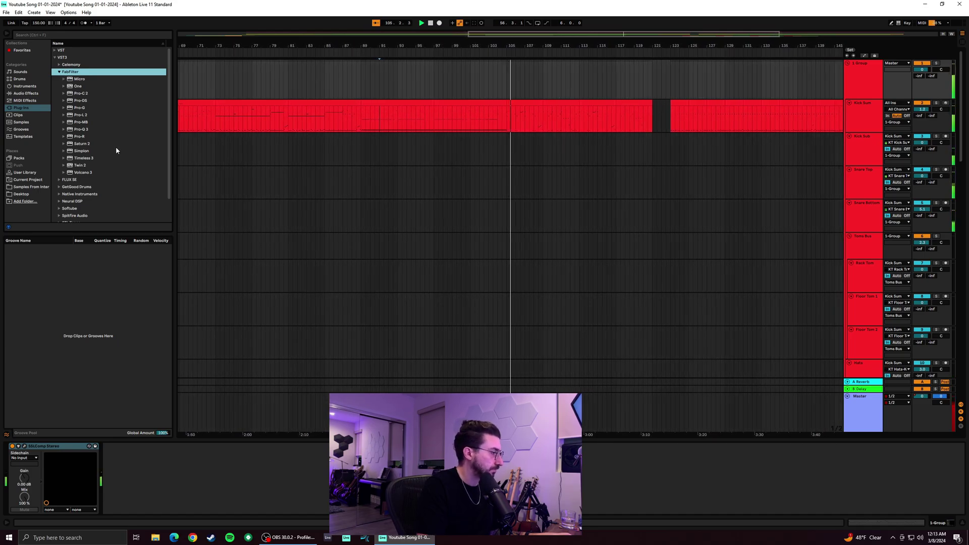
left_click(82, 144)
mouse_move(58, 460)
left_mouse_down()
mouse_move(25, 480)
mouse_move(208, 428)
left_mouse_up()
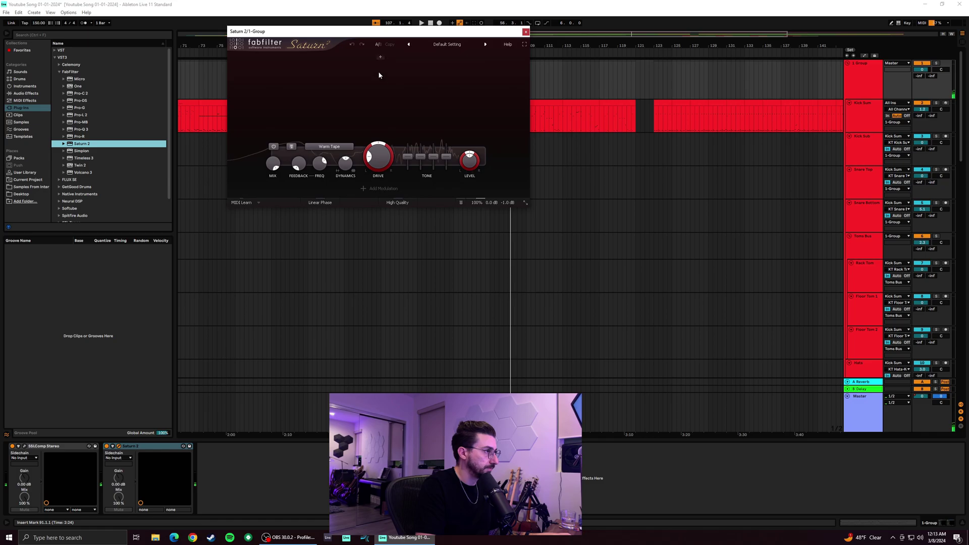
left_click_drag(152, 450, 23, 452)
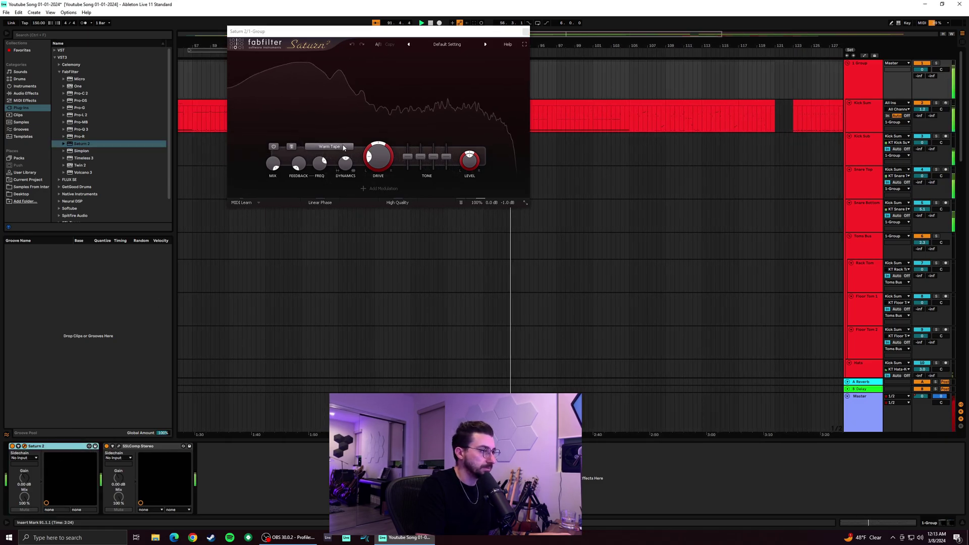
Try splitting Saturn 2 into three bands on the drum group and shifting the second crossover, then undo the changes
left_click(461, 44)
mouse_move(468, 53)
left_click(364, 99)
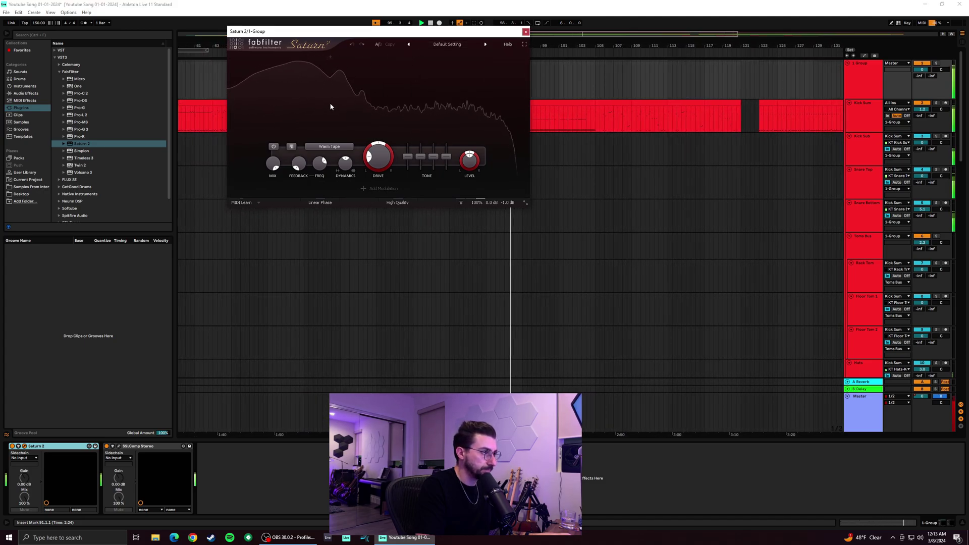
left_click(279, 59)
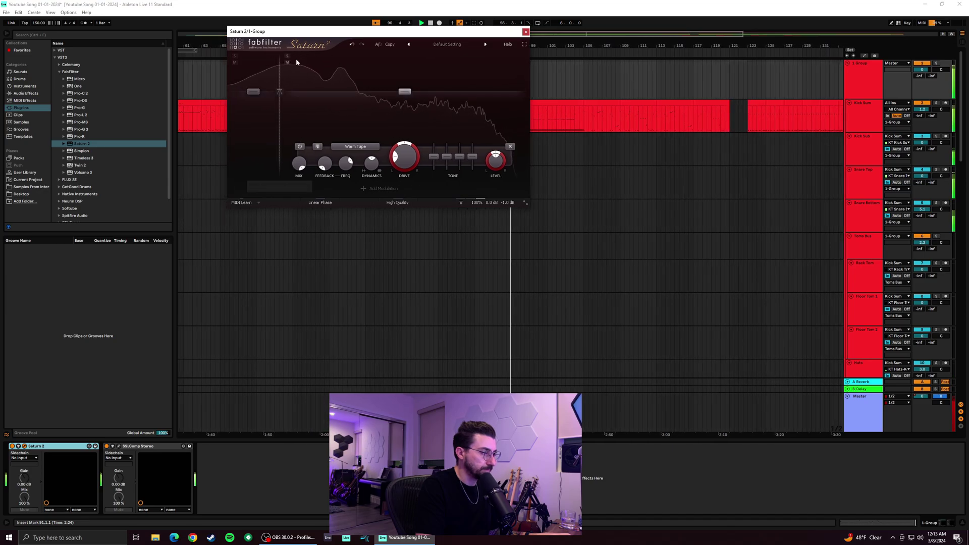
left_click(329, 58)
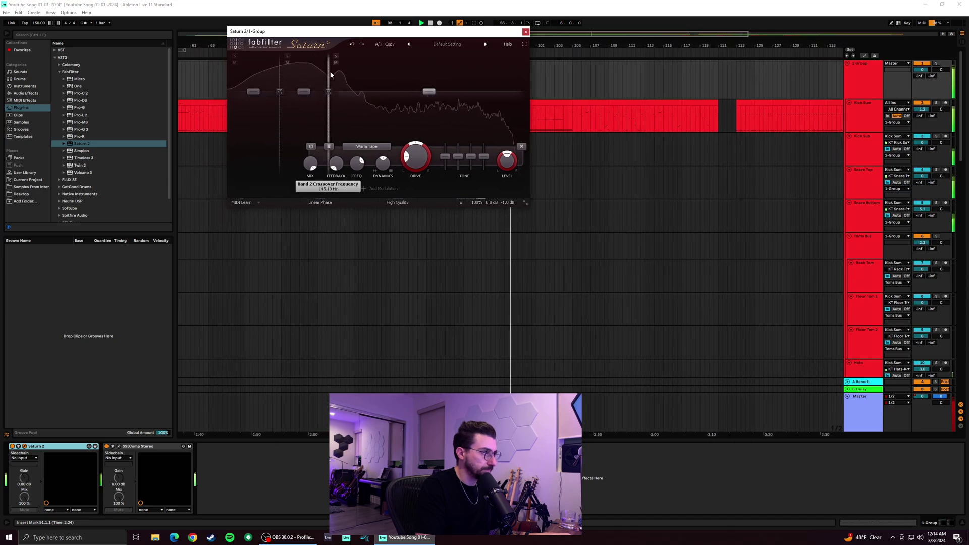
left_click_drag(329, 73, 312, 84)
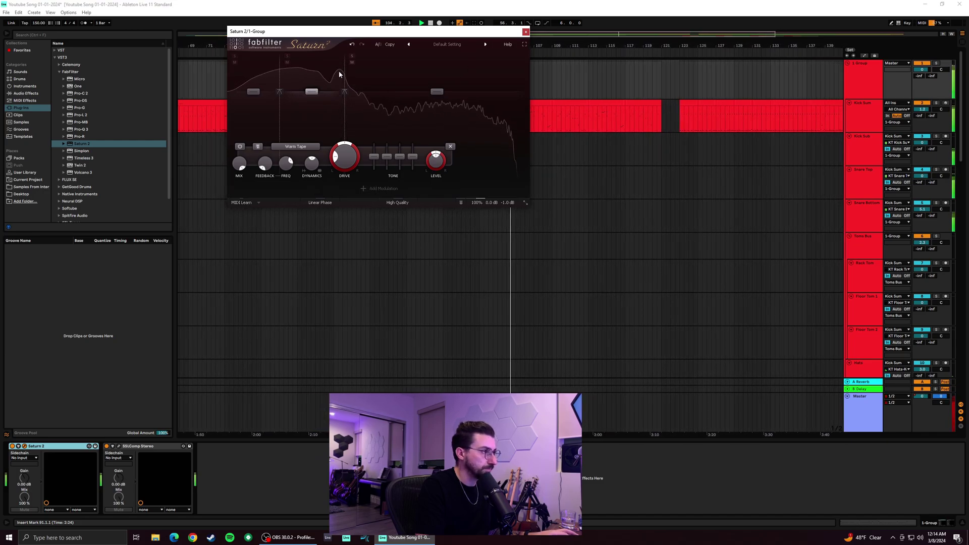
key("ctrl+z")
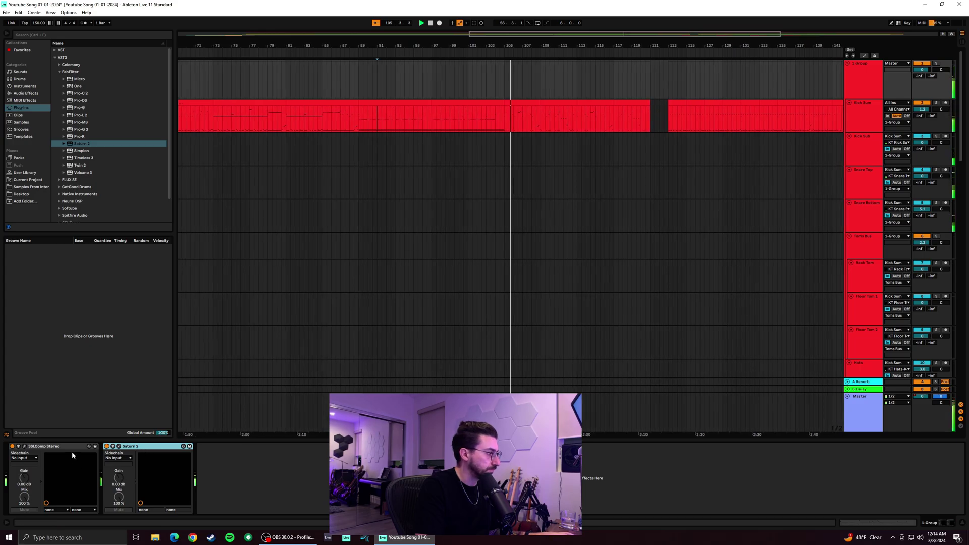
Move Saturn 2 back ahead of SSLComp Stereo on the drum group and reopen its window
left_click_drag(142, 449, 17, 448)
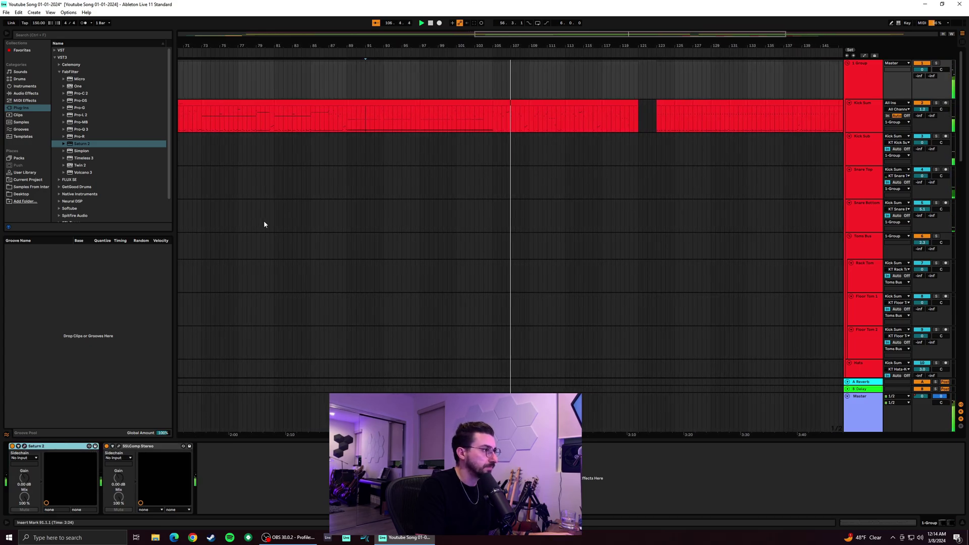
left_click(25, 447)
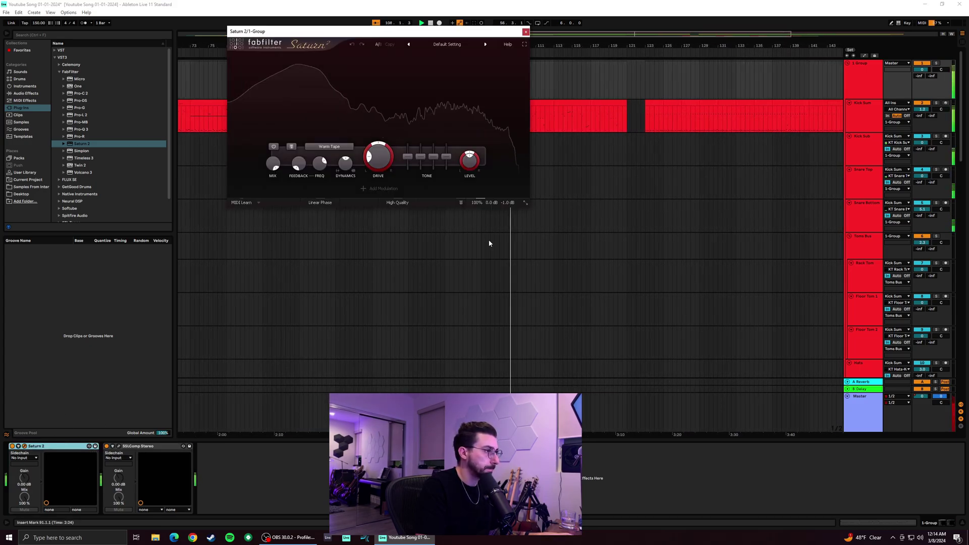
Split Saturn 2 on the drum group into three bands, lowering band 2 to about -2 dB and band 1 to about -1.6 dB
left_click(386, 58)
left_click(454, 58)
left_click_drag(419, 91, 424, 82)
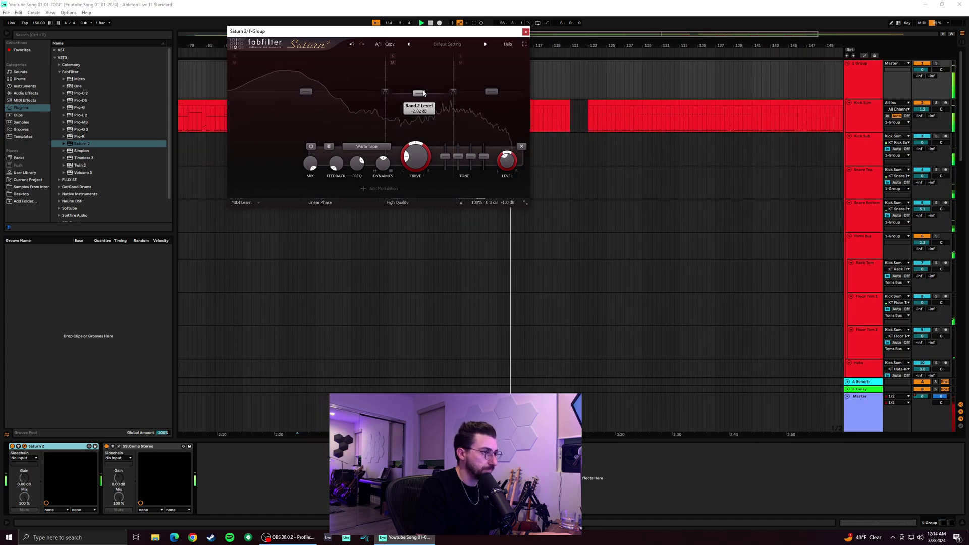
left_click_drag(306, 95, 306, 96)
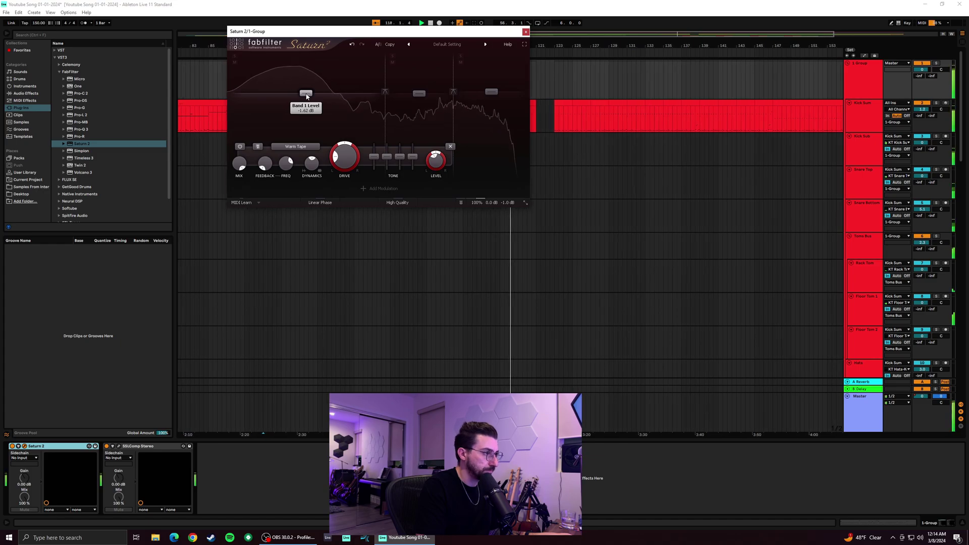
Shift Saturn 2's first crossover to a lower frequency, refine the band dynamics, and close the plugin window
left_click_drag(384, 94, 331, 82)
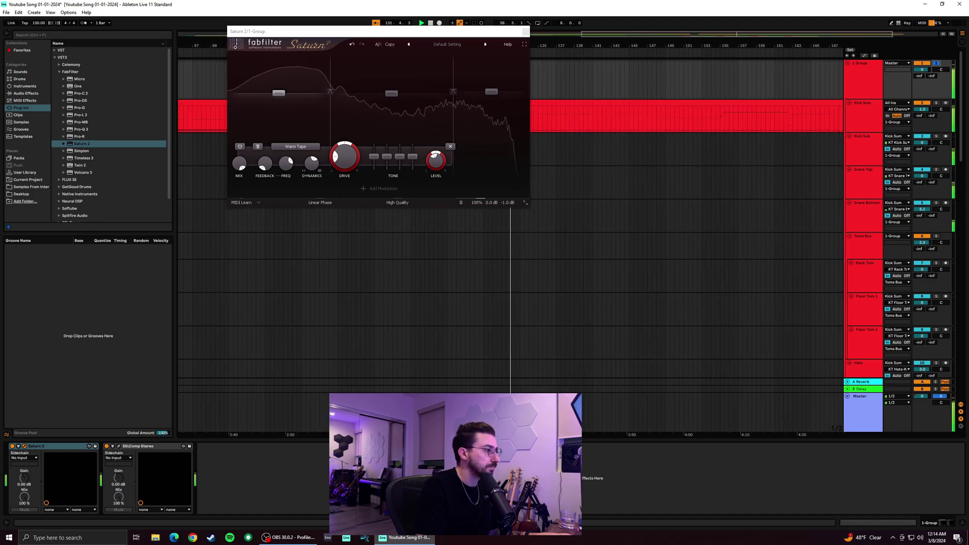
left_click_drag(491, 94, 491, 91)
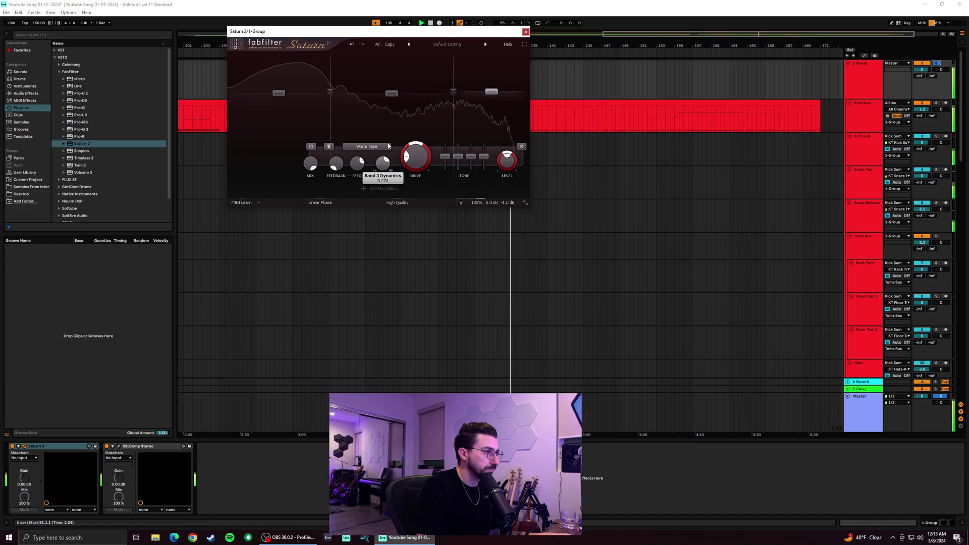
left_click(390, 120)
left_click(311, 129)
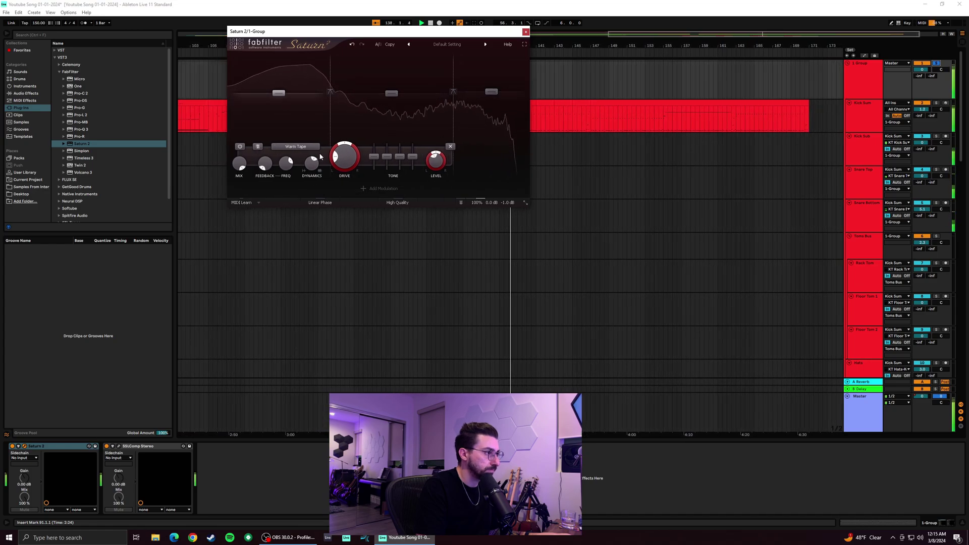
left_click(379, 126)
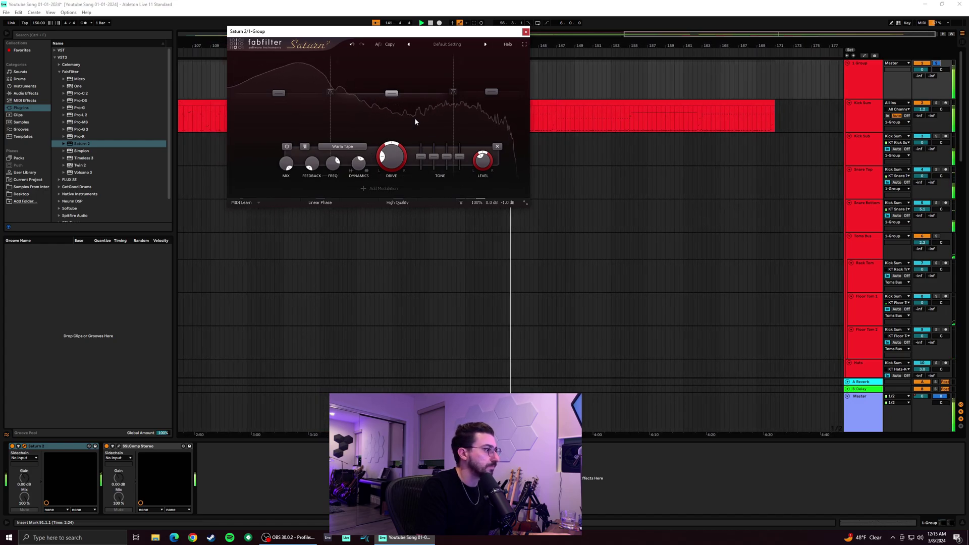
left_click(525, 32)
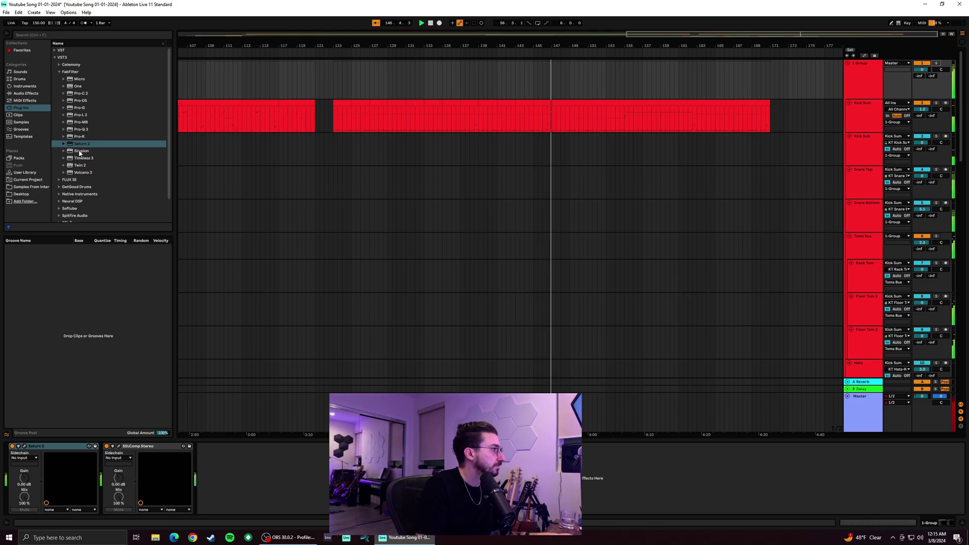
Load FabFilter Pro-L 2 at the end of the drum group's chain and set its gain to +4.0 dB during playback
left_click_drag(77, 117, 234, 453)
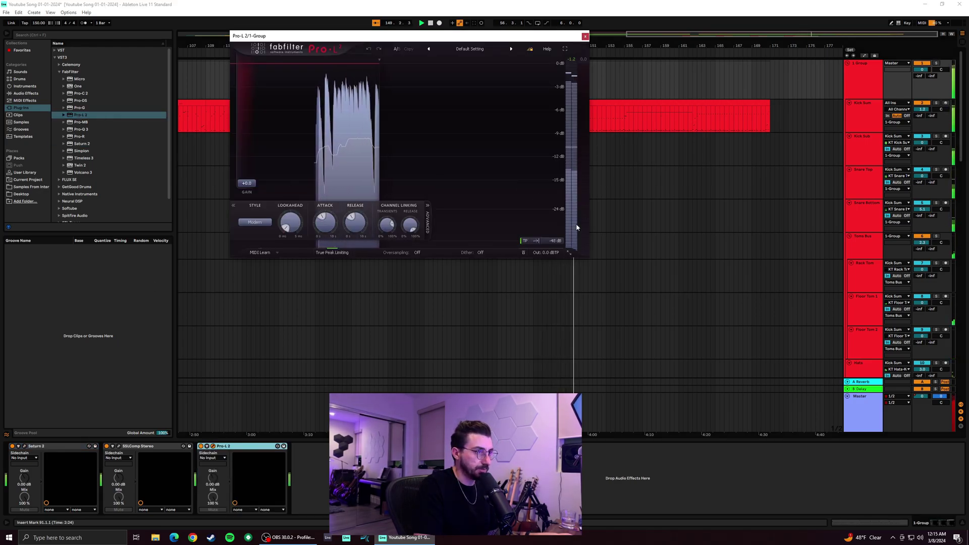
left_click_drag(252, 183, 251, 172)
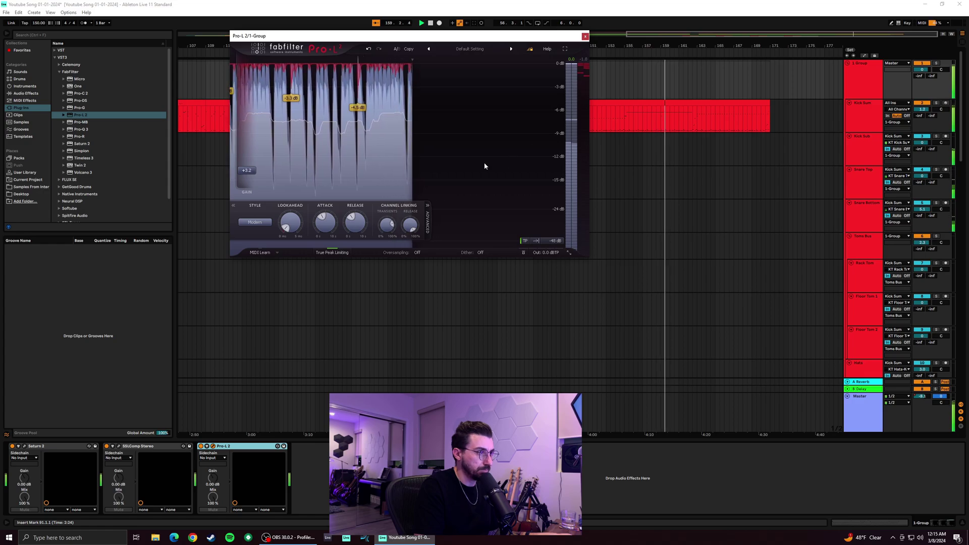
key("space")
key("space")
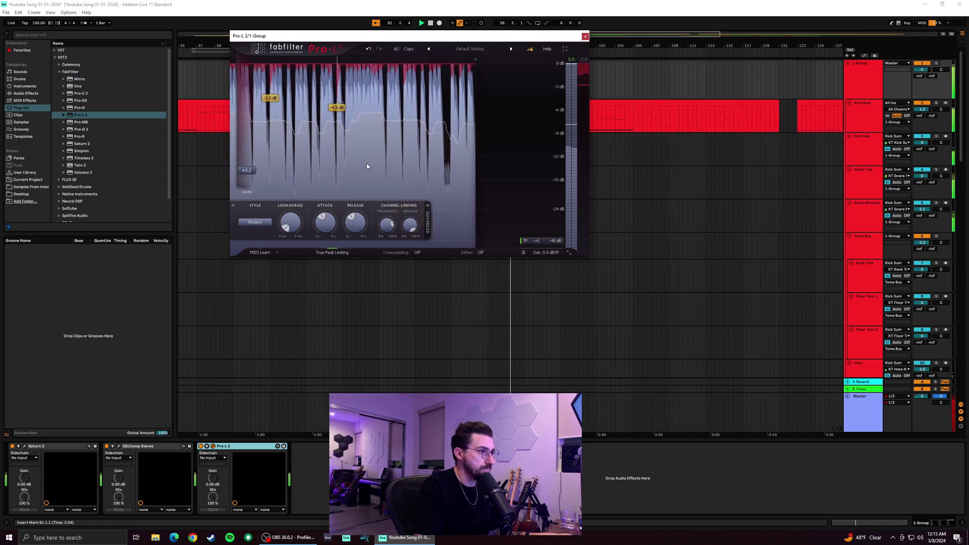
left_click_drag(254, 170, 252, 167)
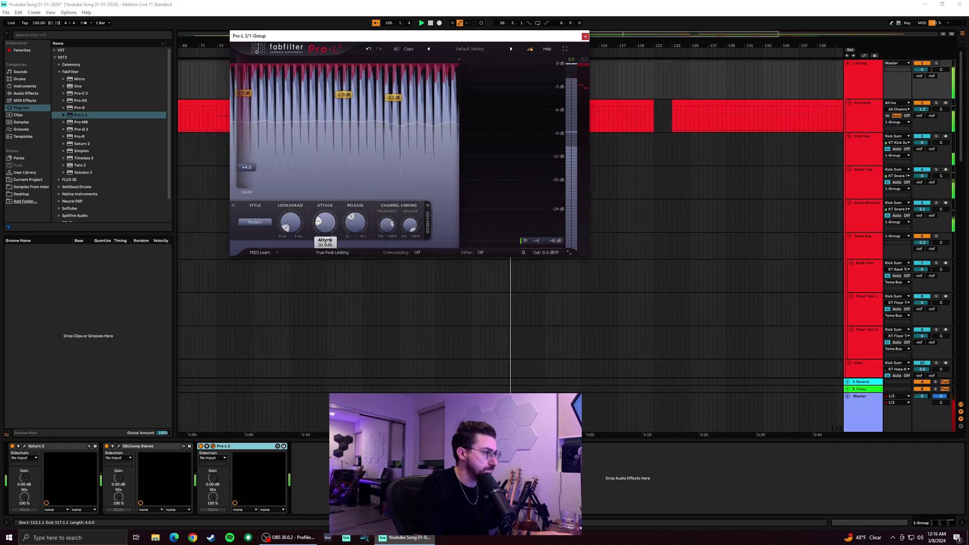
Try a Pro-L 2 attack of about 200 ms and audition the Transparent, Punchy and Dynamic limiting styles
left_click_drag(328, 242, 318, 200)
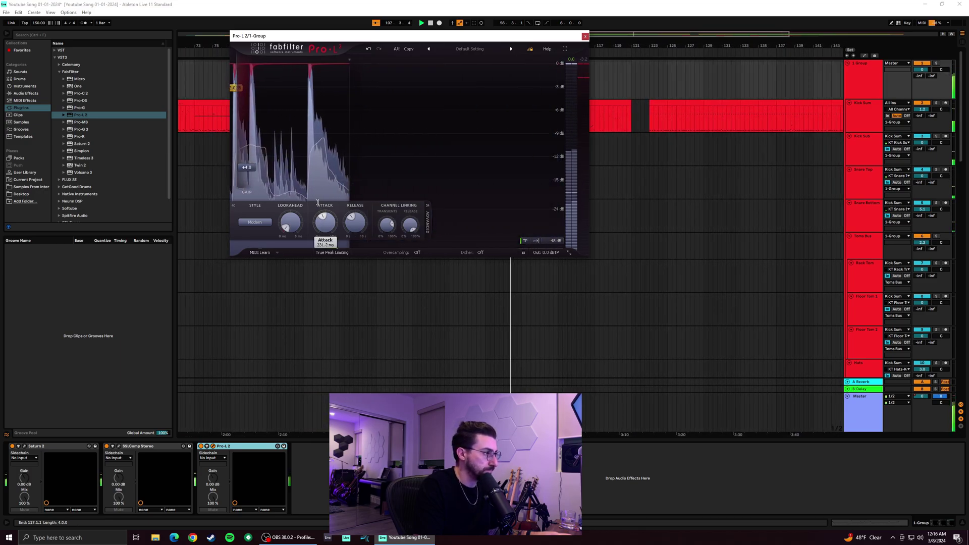
left_click(269, 223)
left_click(268, 231)
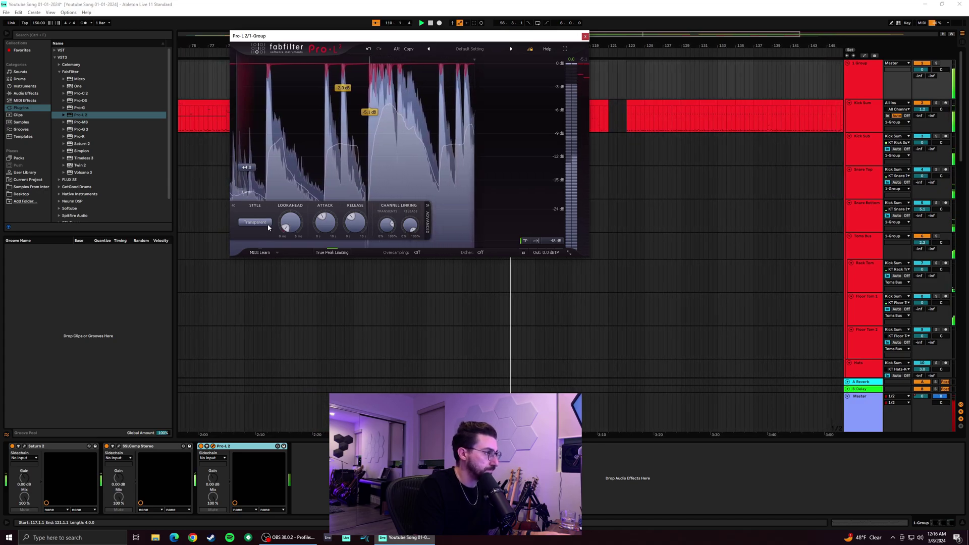
left_click(265, 223)
left_click(263, 240)
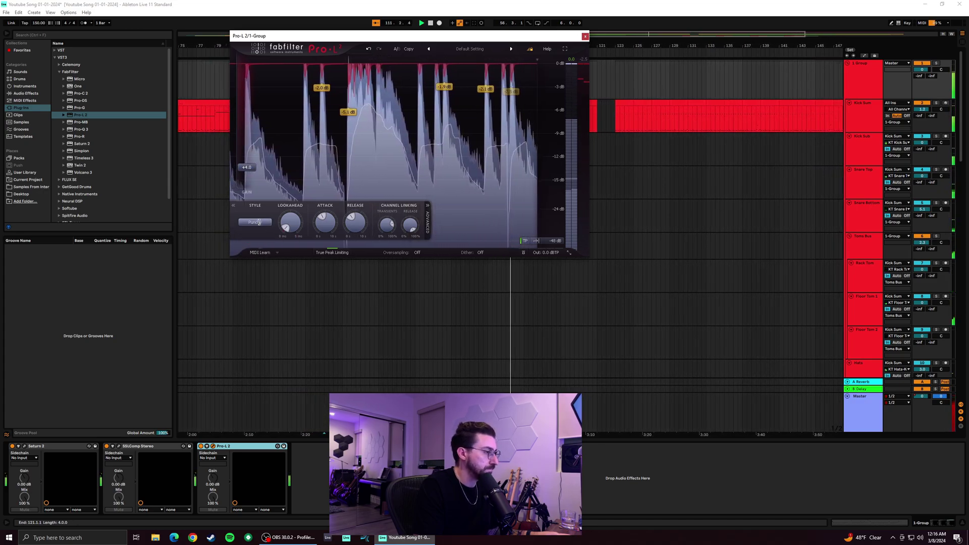
left_click(261, 223)
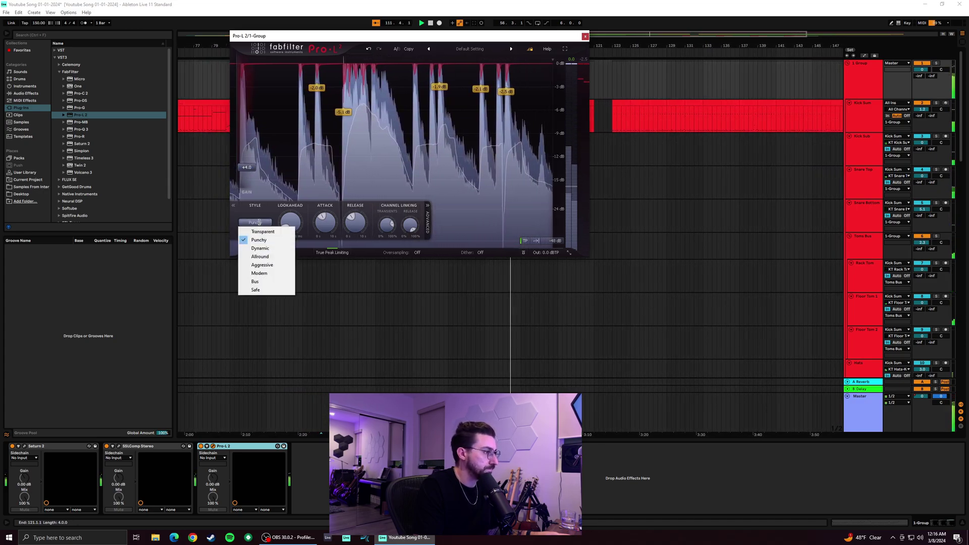
left_click(260, 248)
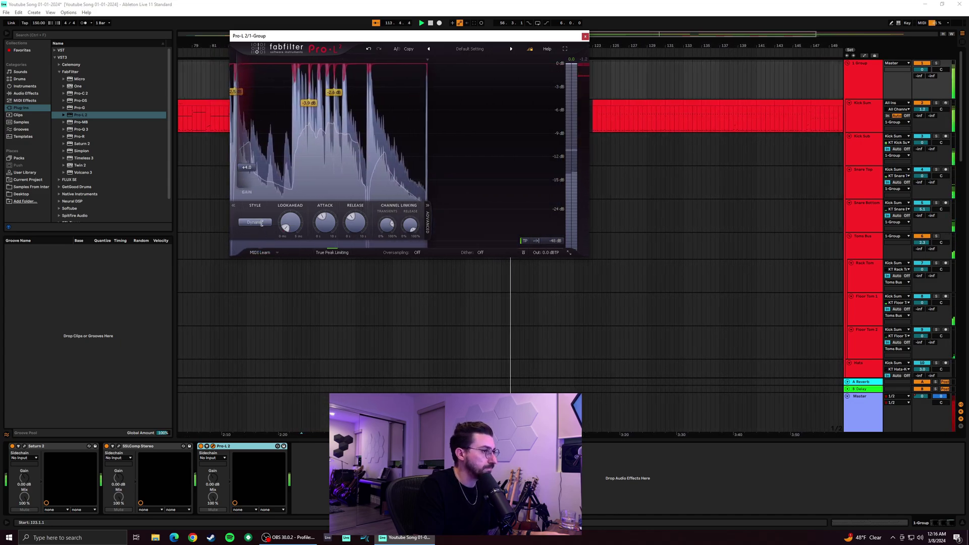
Solo the drum group, compare the Allround, Aggressive, Modern and Transparent limiting styles, and settle on Punchy
left_click(936, 63)
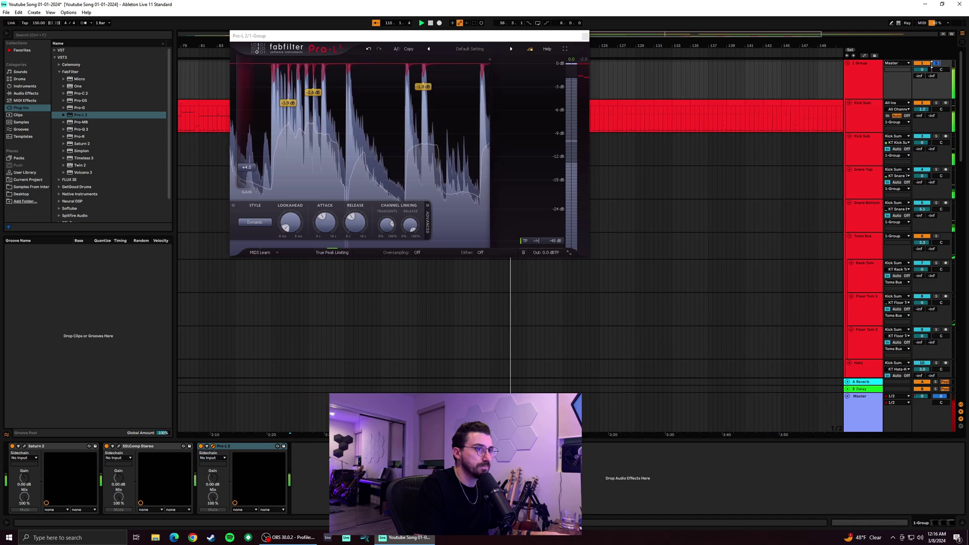
left_click(263, 227)
left_click(261, 256)
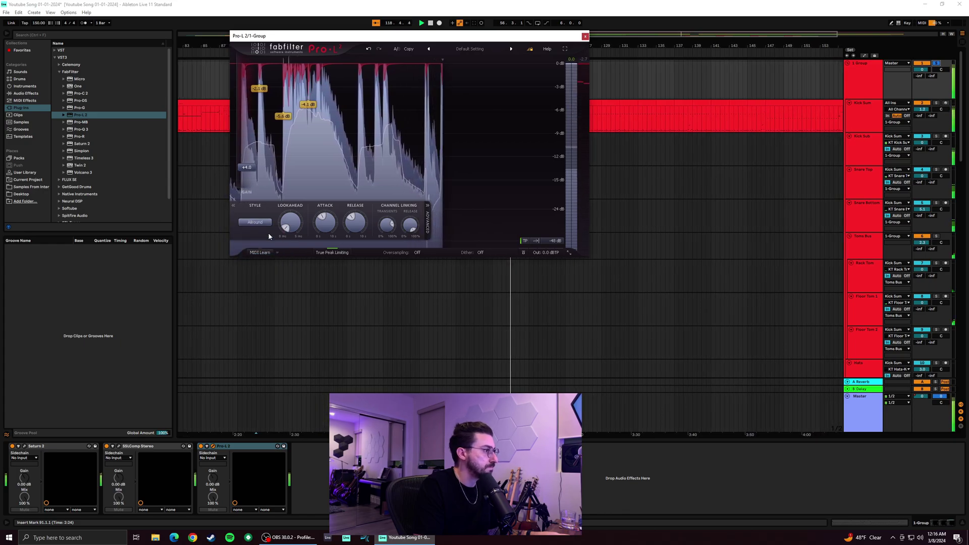
left_click(266, 227)
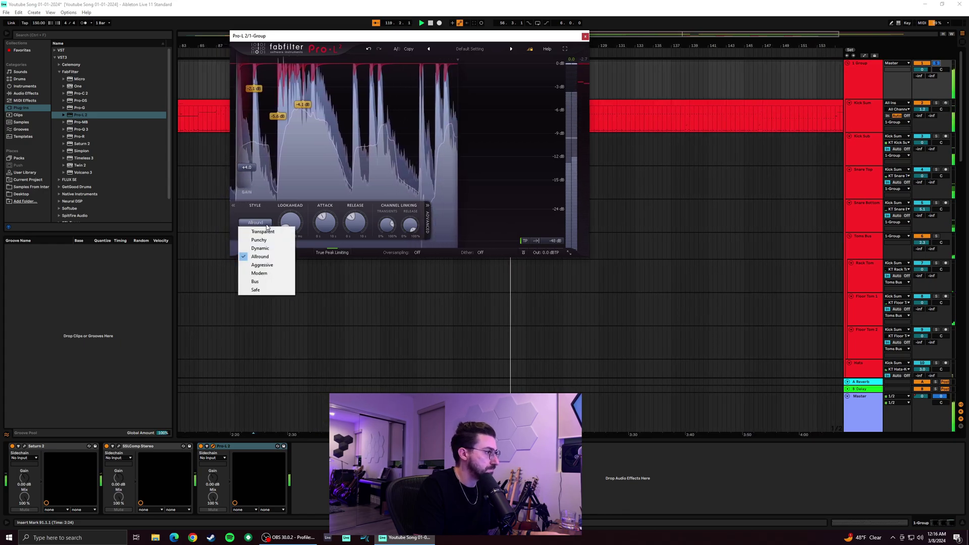
left_click(262, 265)
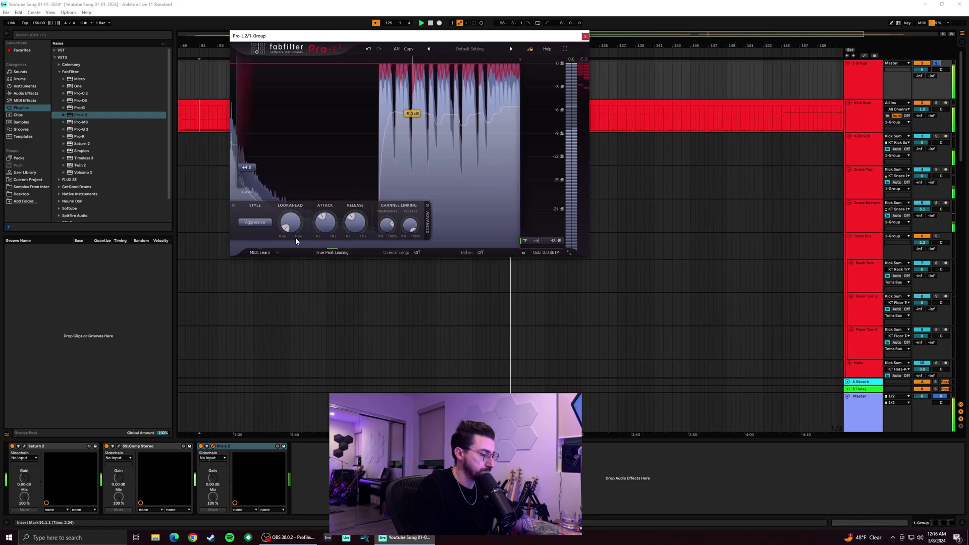
left_click(260, 223)
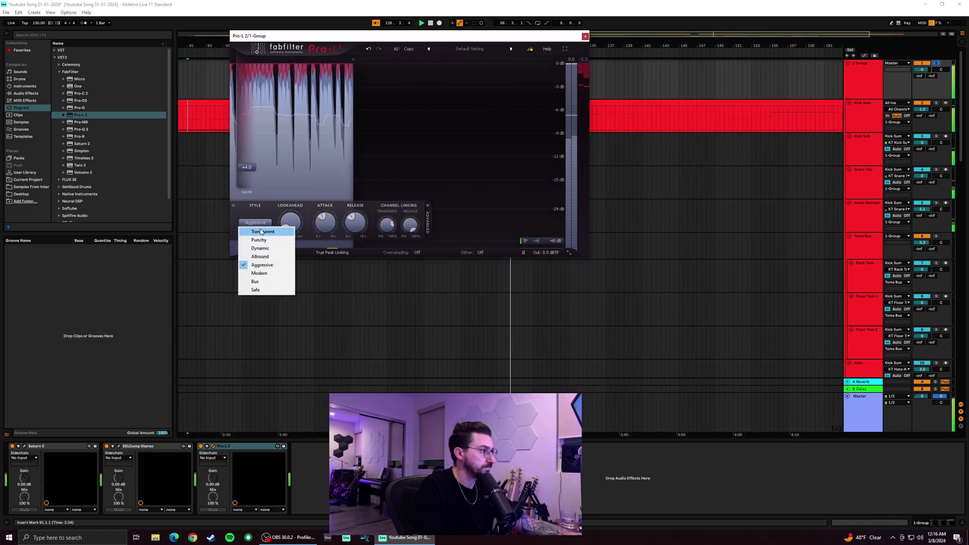
left_click(259, 273)
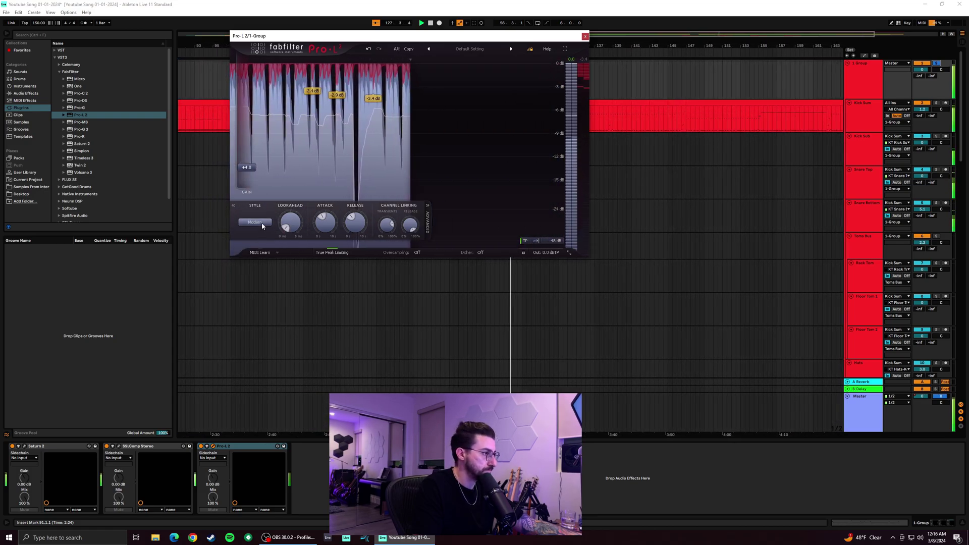
left_click(256, 224)
left_click(264, 232)
left_click(262, 225)
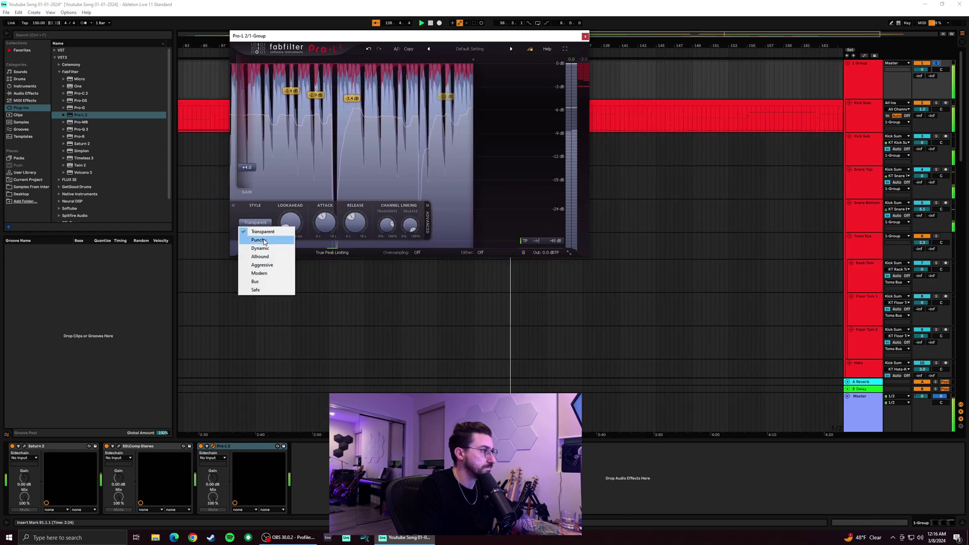
left_click(264, 242)
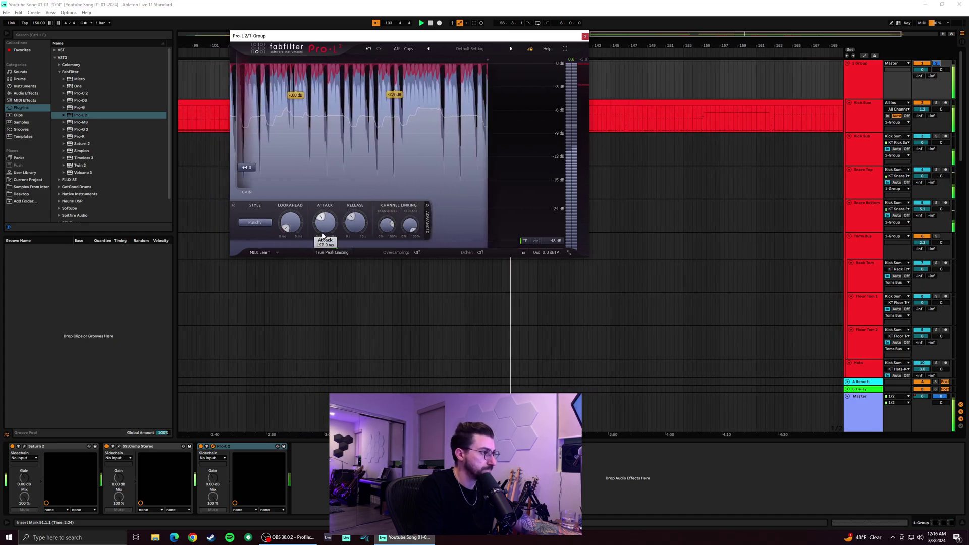
Shorten Pro-L 2's attack, lengthen its release to about 776 ms, and close the limiter window
mouse_move(326, 255)
left_mouse_down()
mouse_move(326, 276)
mouse_move(327, 218)
mouse_move(356, 204)
mouse_move(355, 245)
mouse_move(327, 242)
mouse_move(329, 253)
left_mouse_up()
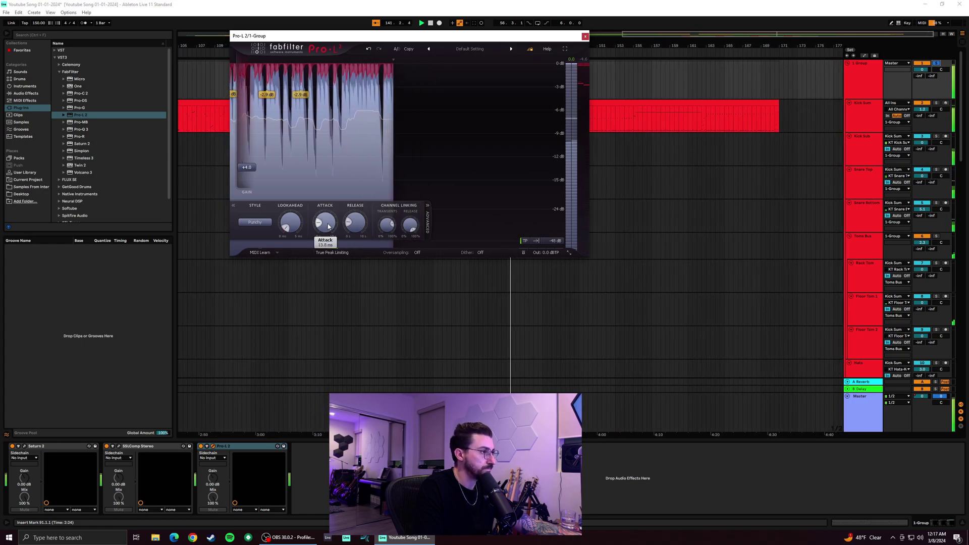
left_click_drag(329, 227, 354, 189)
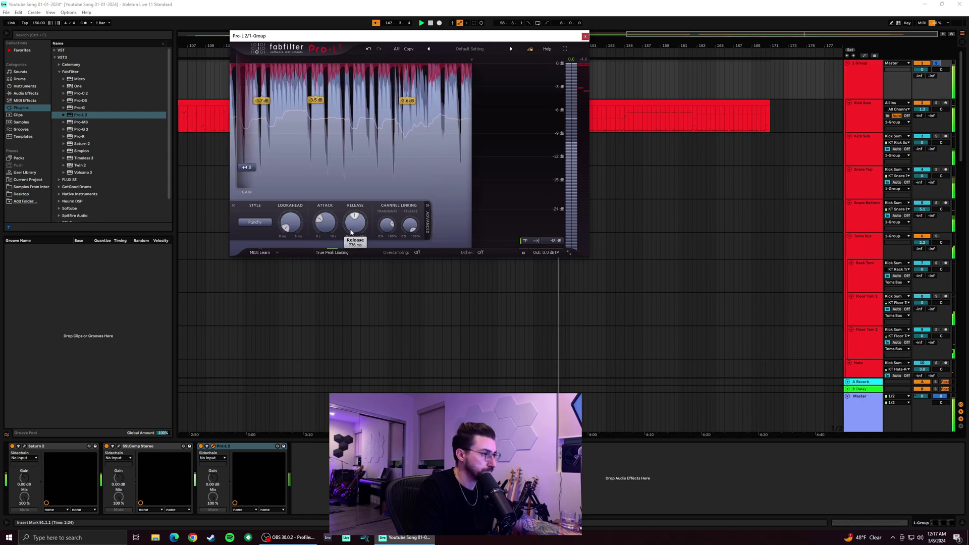
left_click(585, 37)
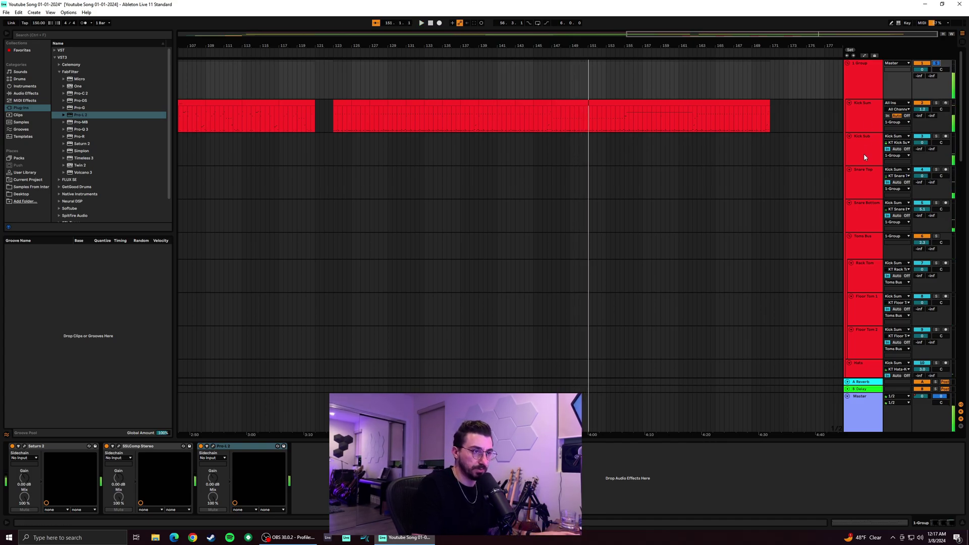
Open Pro-Q 3 on the Kick Sum track, solo the kick, and audition it from bar 123
left_click(863, 109)
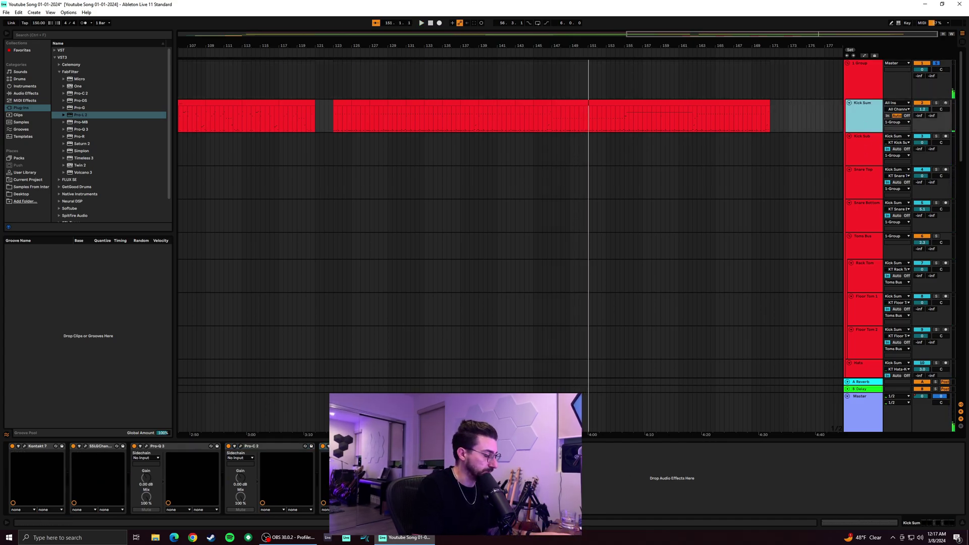
left_click(148, 446)
key("space")
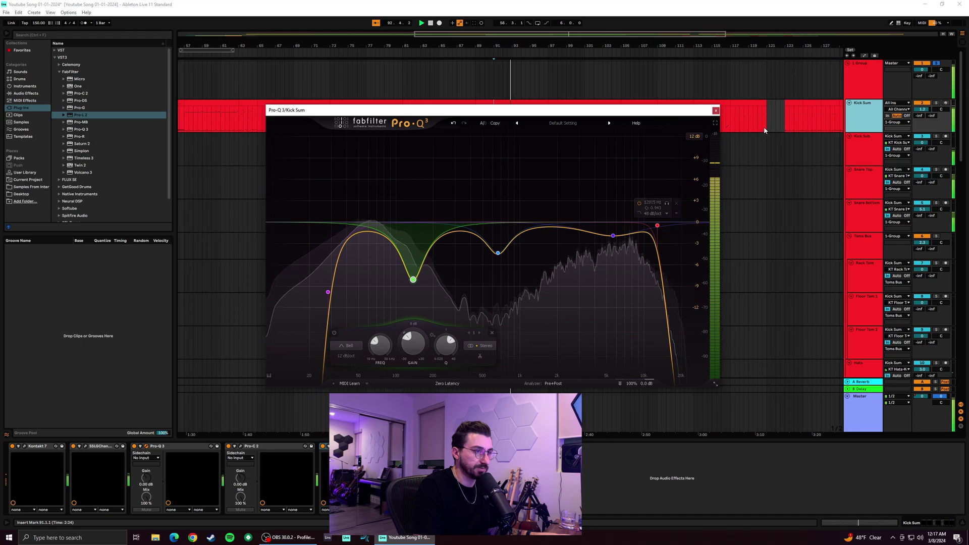
left_click(785, 122)
left_click(790, 124)
key("space")
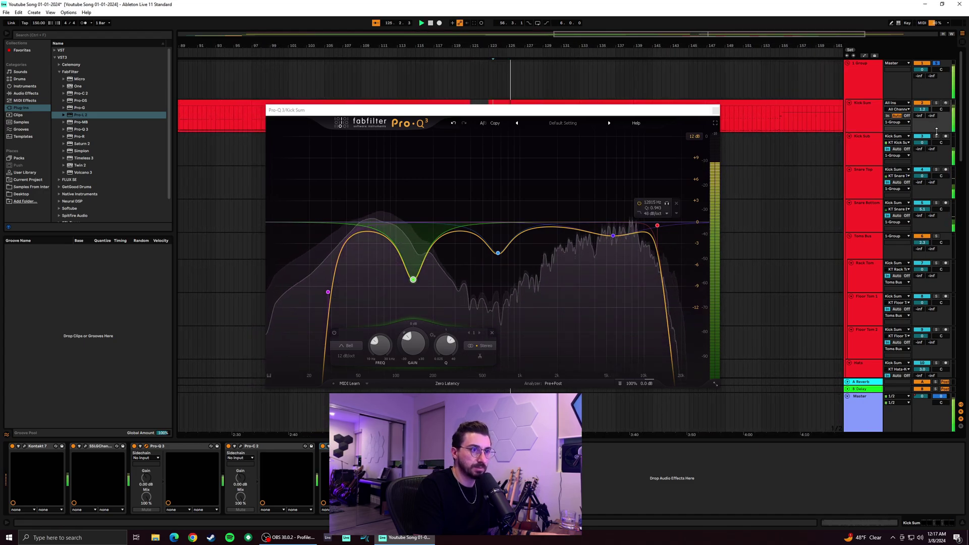
left_click(937, 103)
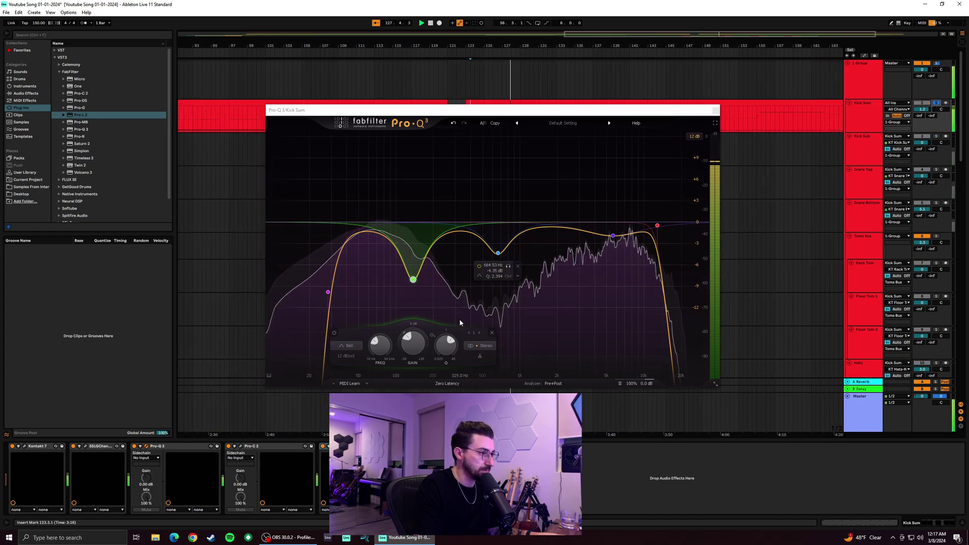
key("space")
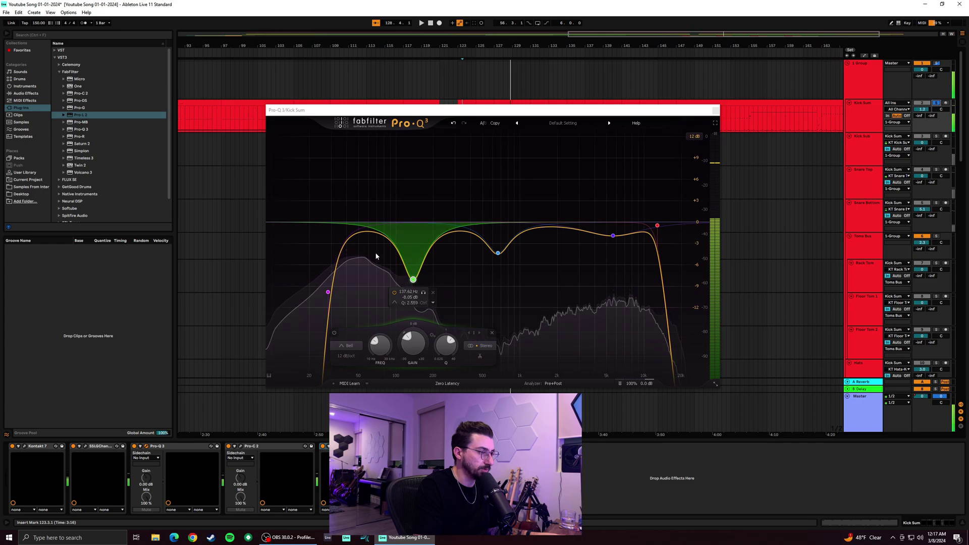
Add a bell cut of about 4 dB between the kick's two existing low-mid cuts, close Pro-Q 3, and unsolo the kick
left_click_drag(574, 233, 443, 250)
key("space")
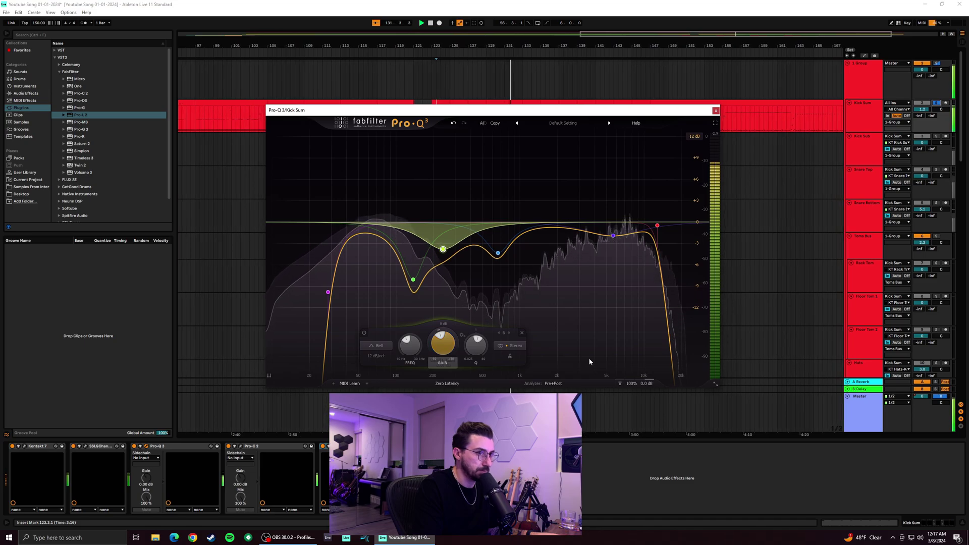
left_click(716, 110)
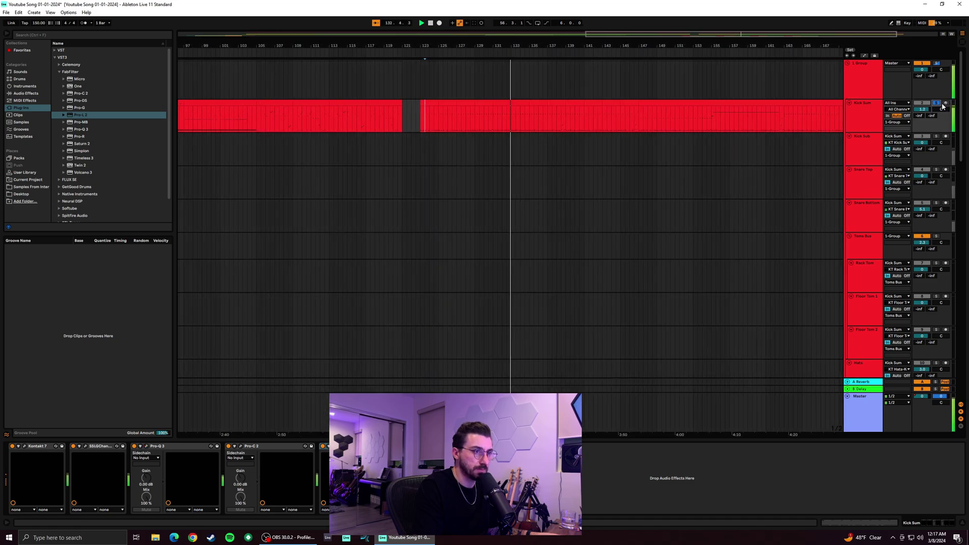
left_click(937, 103)
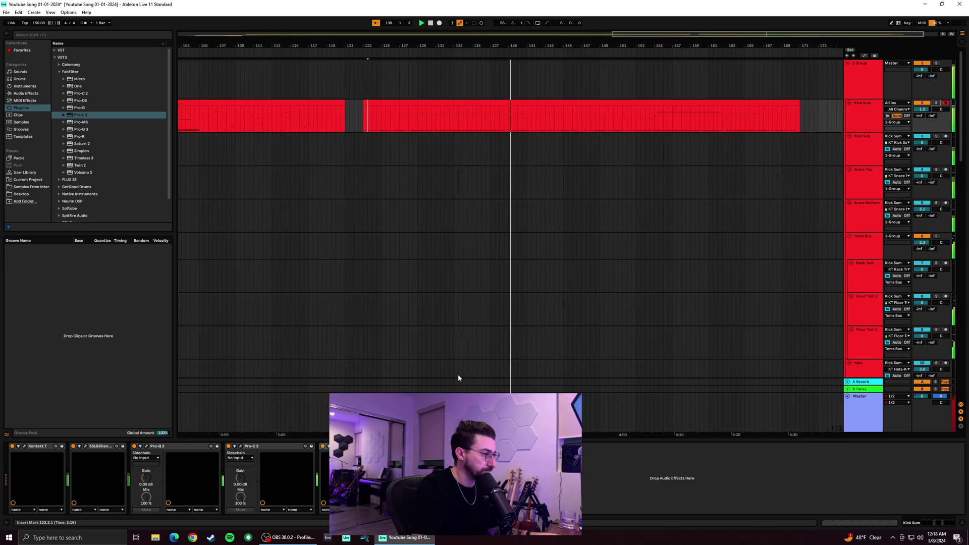
Try narrowing the Kick Sum's added low-mid bell in Pro-Q 3, deepening it to about 8 dB, and sweeping its frequency
left_click(146, 447)
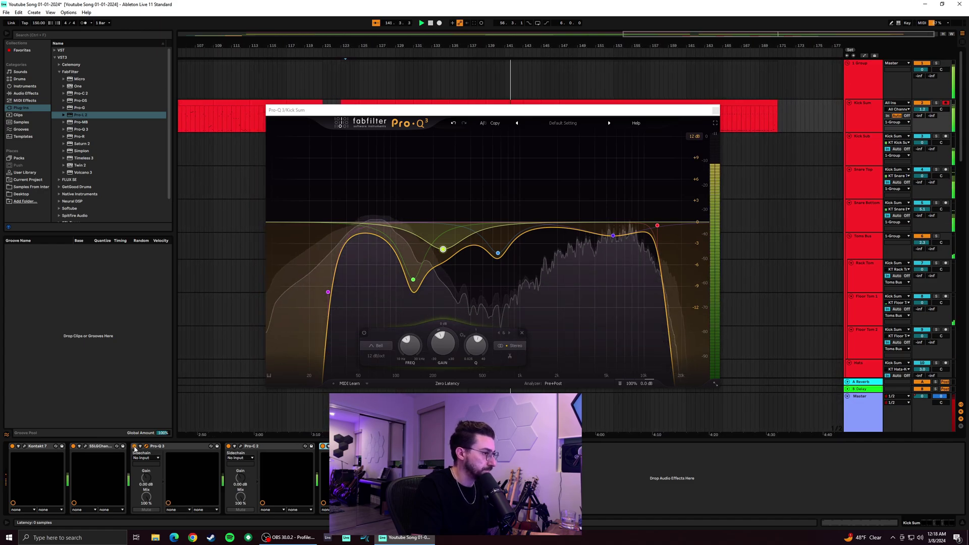
mouse_move(442, 276)
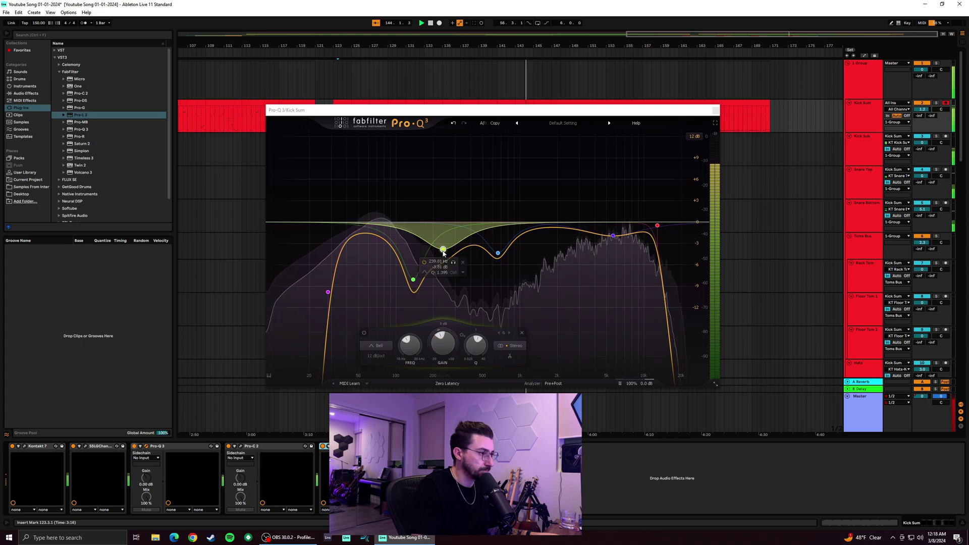
mouse_move(443, 343)
left_mouse_down()
mouse_move(443, 331)
mouse_move(472, 325)
mouse_move(437, 377)
mouse_move(441, 357)
left_mouse_up()
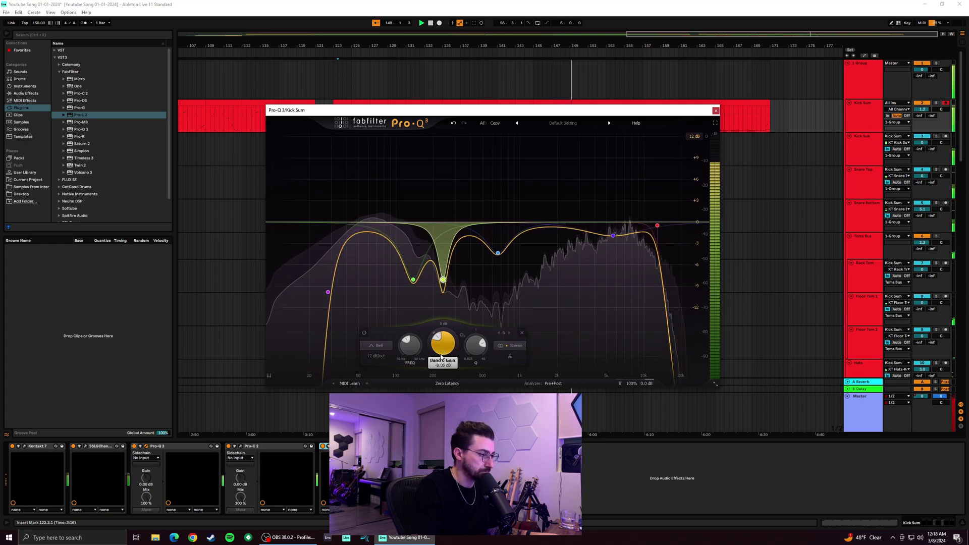
left_click_drag(444, 283, 475, 284)
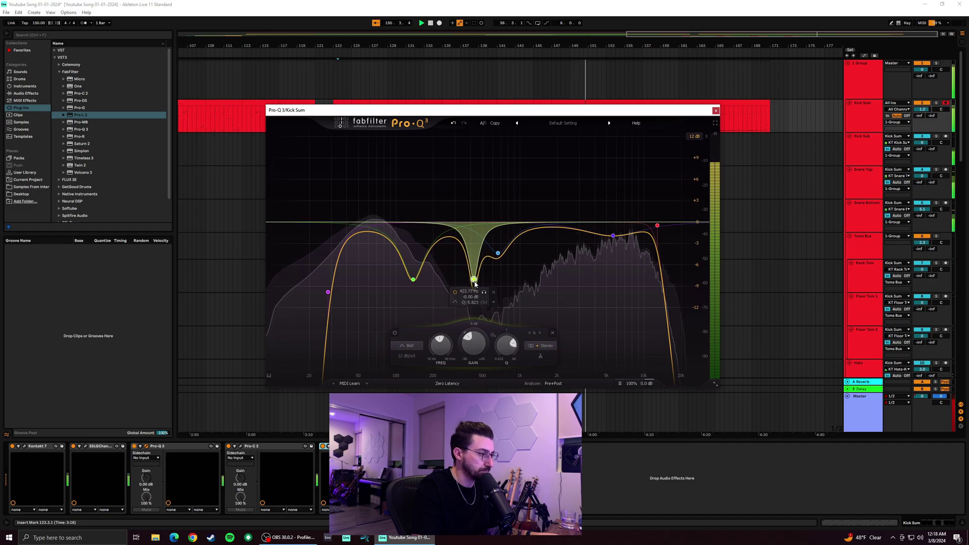
left_click(879, 131)
left_click_drag(473, 281, 453, 281)
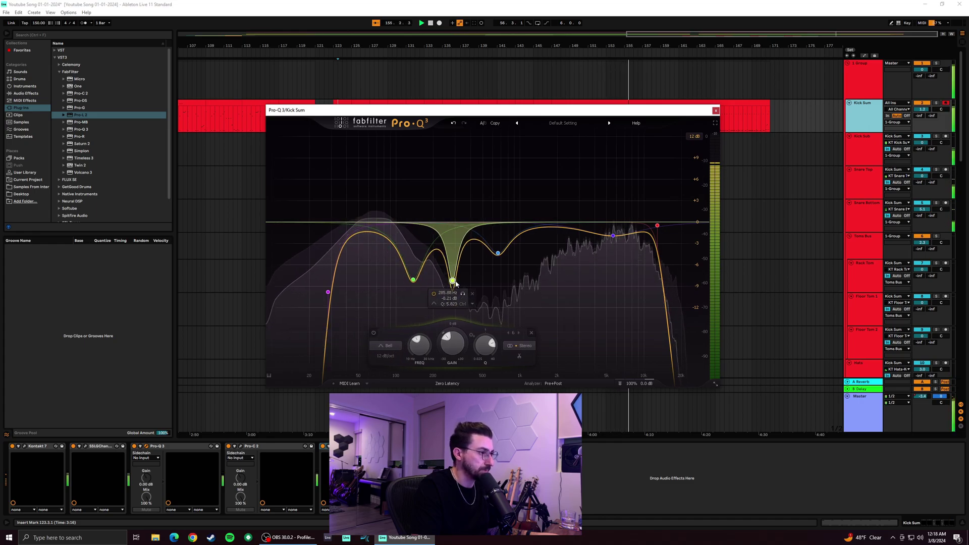
Delete the added low-mid bell from the Kick Sum's equalizer and close Pro-Q 3
right_click(455, 282)
left_click(475, 349)
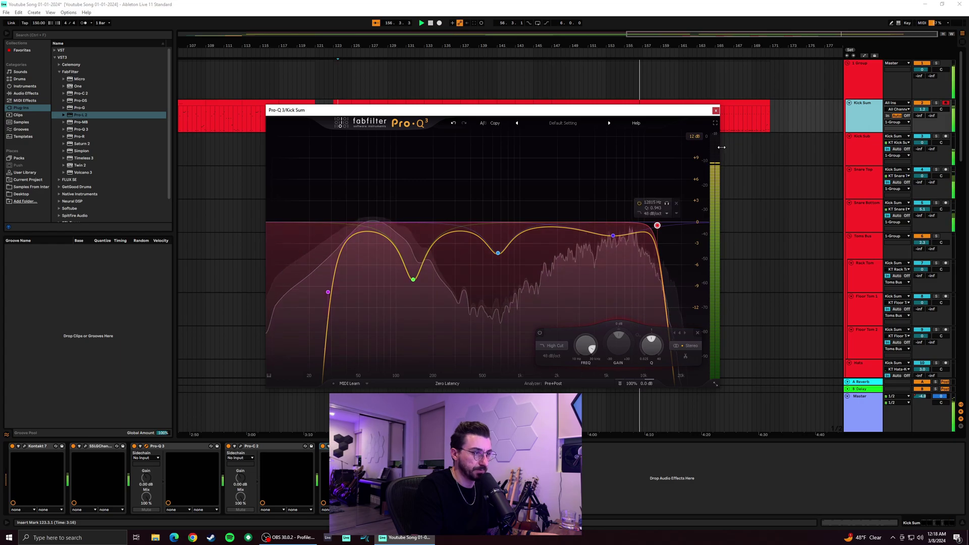
left_click(715, 110)
Audition the kick in the full mix from several earlier sections of the song
left_click(238, 131)
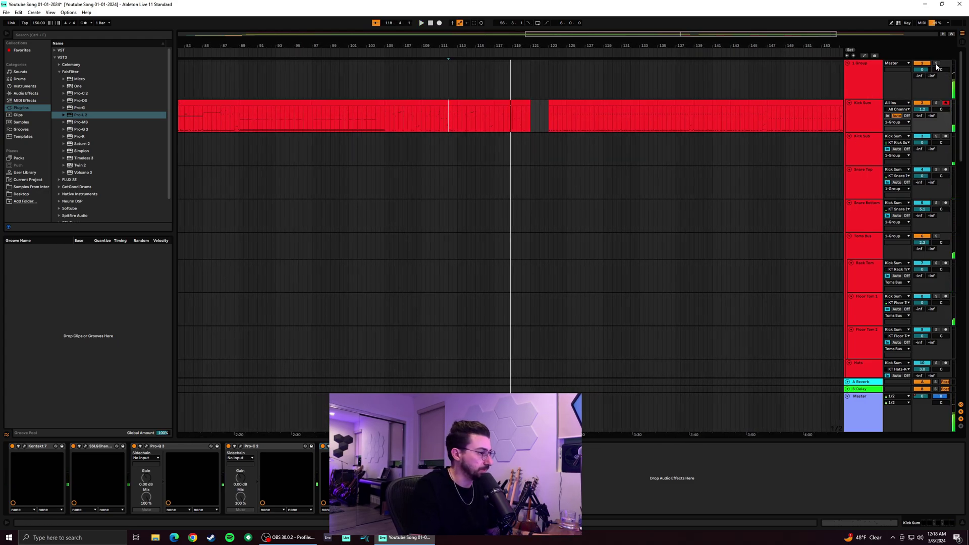
left_click(868, 83)
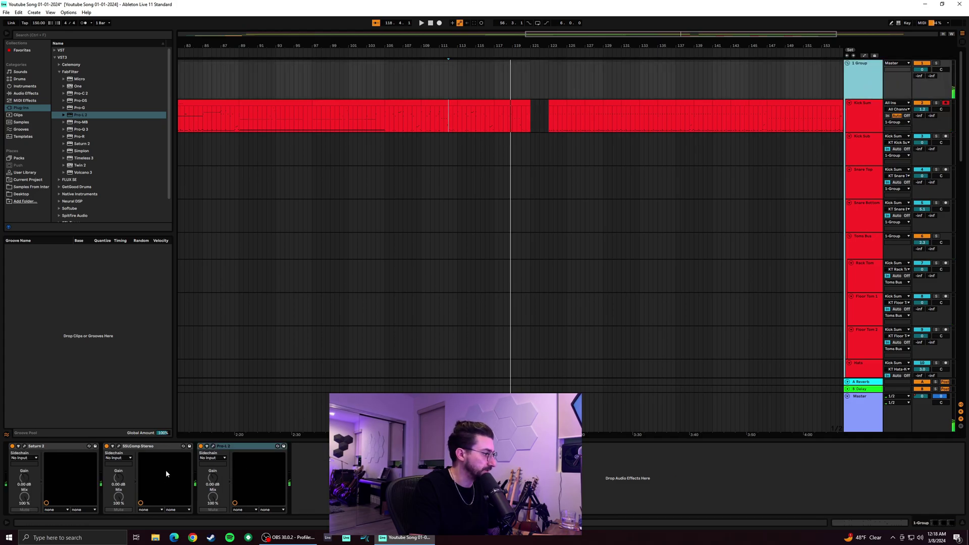
left_click(266, 126)
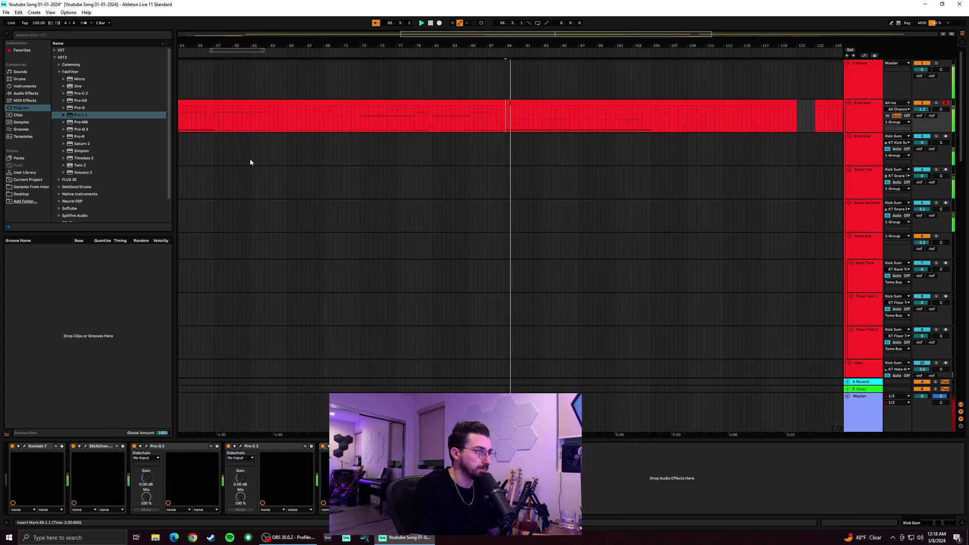
key("space")
key("space")
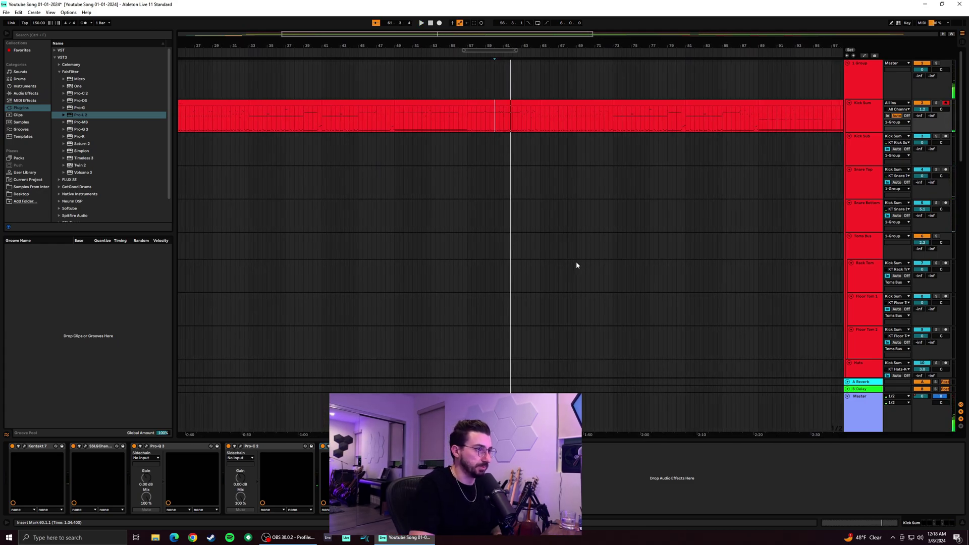
Fold the drum group to see the other tracks, start playback from around bar 29, and unfold the group again
left_click_drag(457, 37, 458, 17)
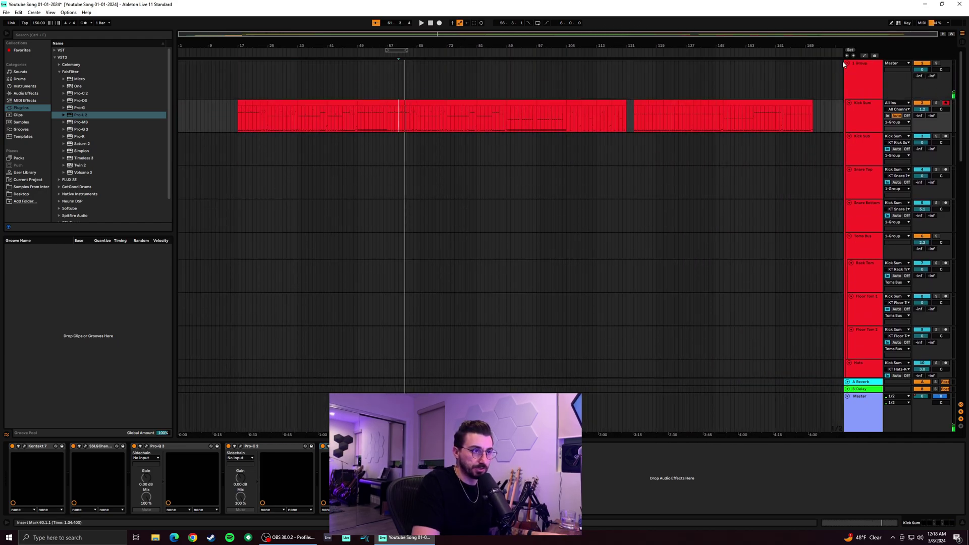
left_click(847, 63)
left_click(294, 146)
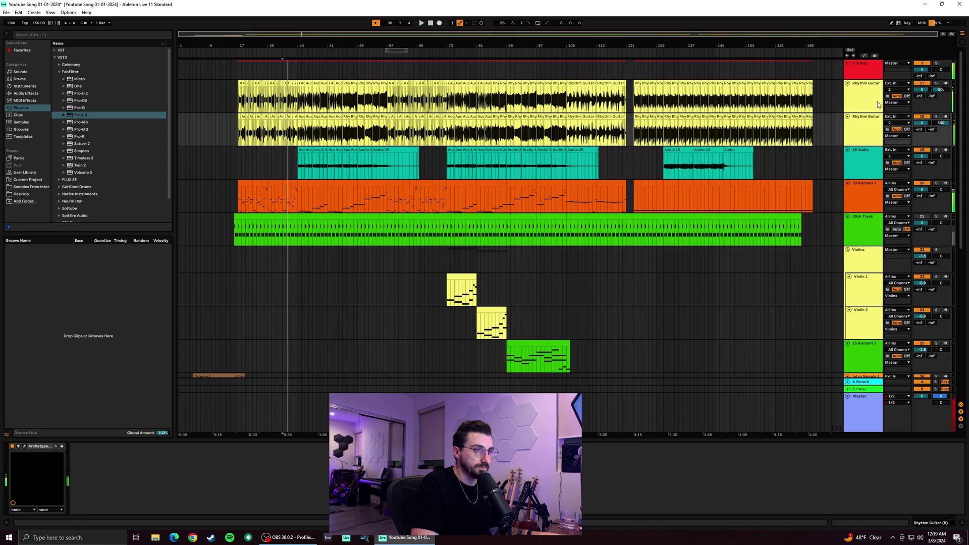
left_click(848, 63)
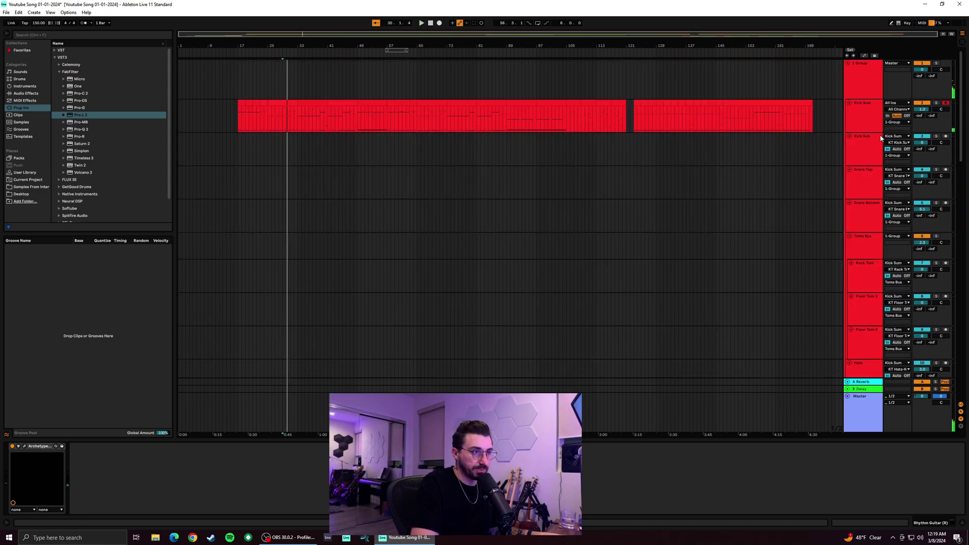
Audition the Kick Sub track soloed, and compare the mix with it muted and active
left_click(864, 154)
left_click(931, 137)
key("space")
left_click(937, 137)
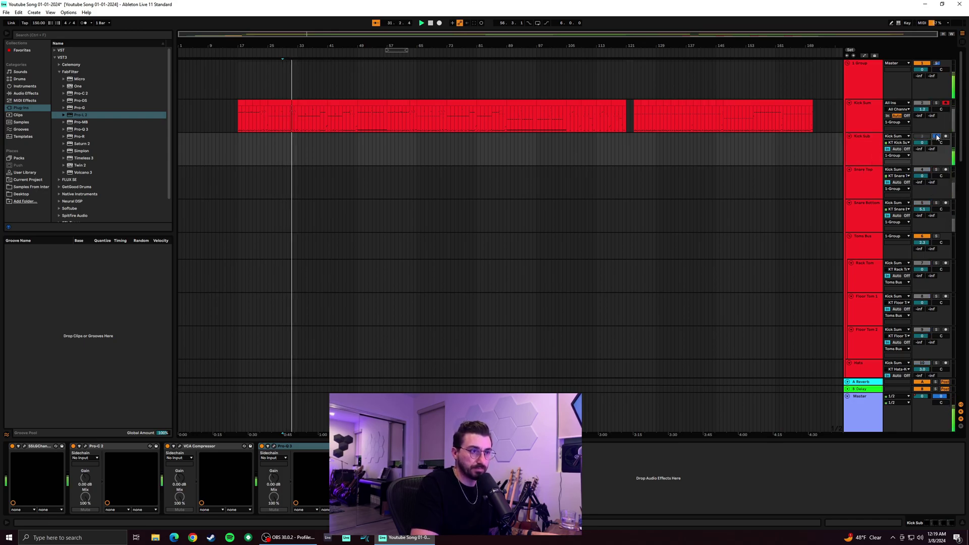
left_click(938, 136)
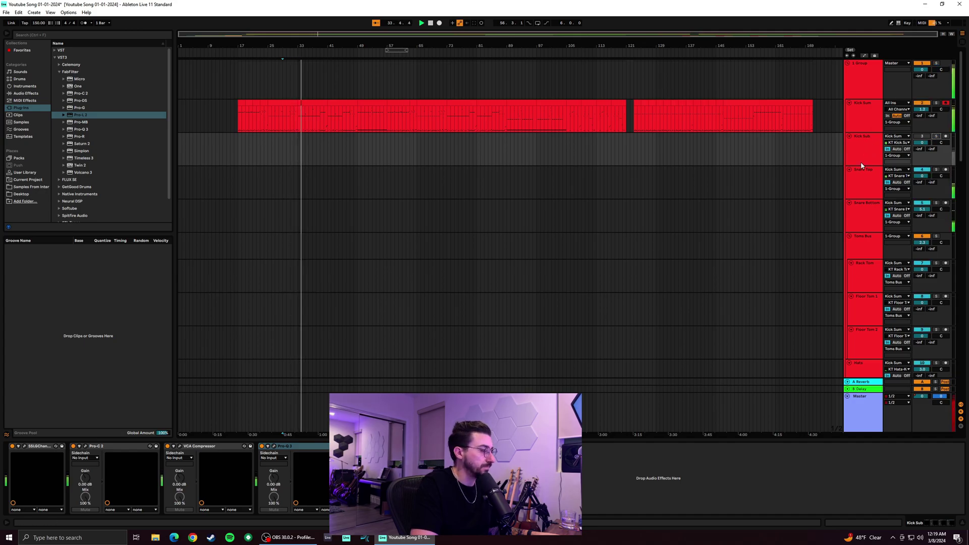
left_click(923, 136)
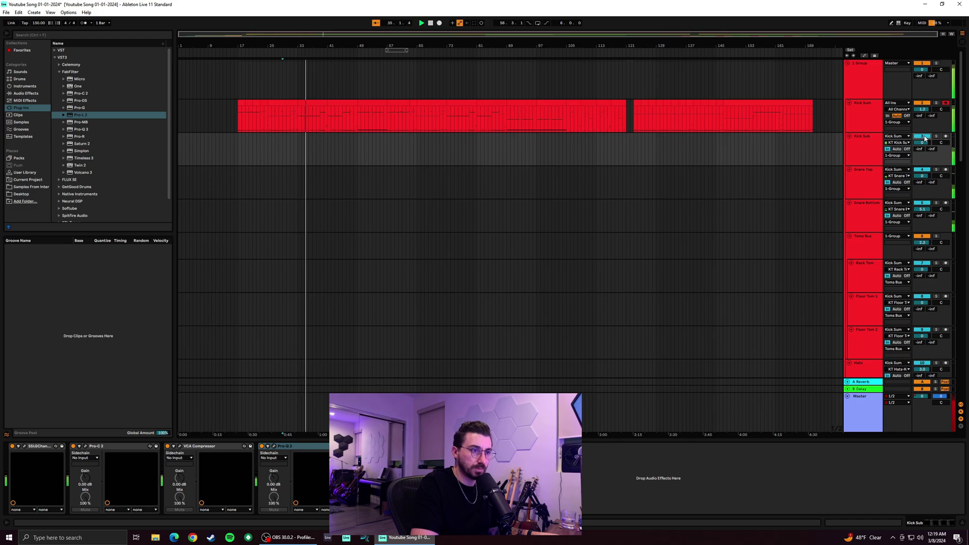
left_click(923, 136)
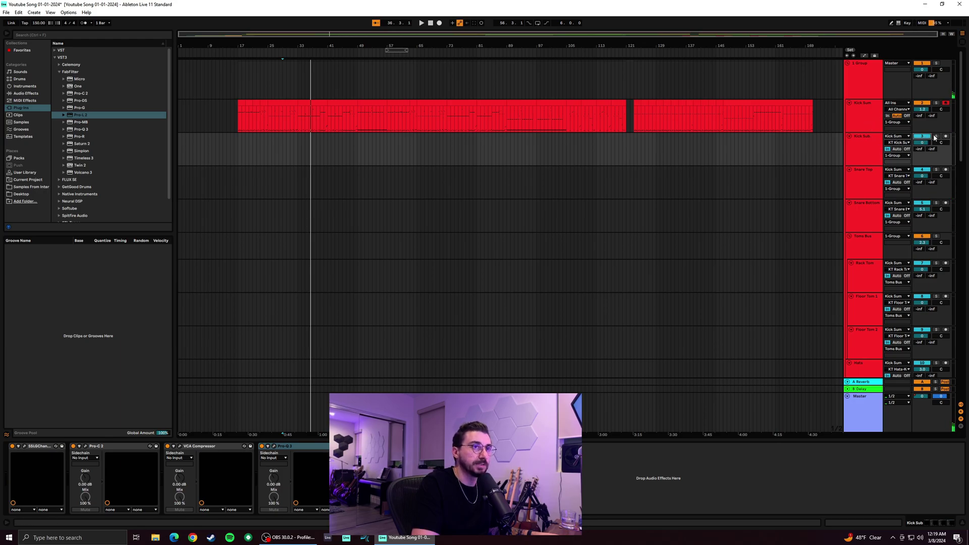
Move the Kick Sub's upper bell cut to about 461 Hz and -5.7 dB, and lower the Kick Sum volume to about -0.2 dB
left_click(871, 121)
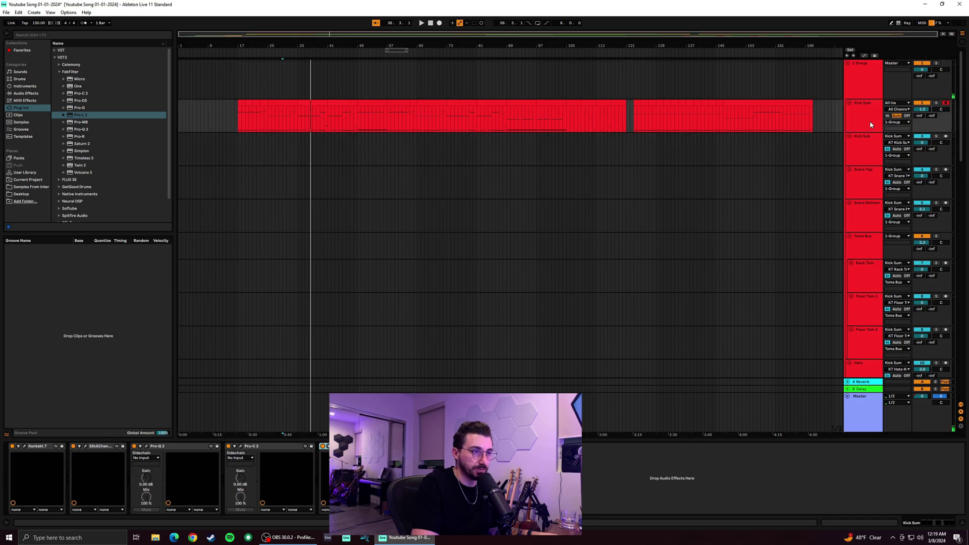
left_click(868, 153)
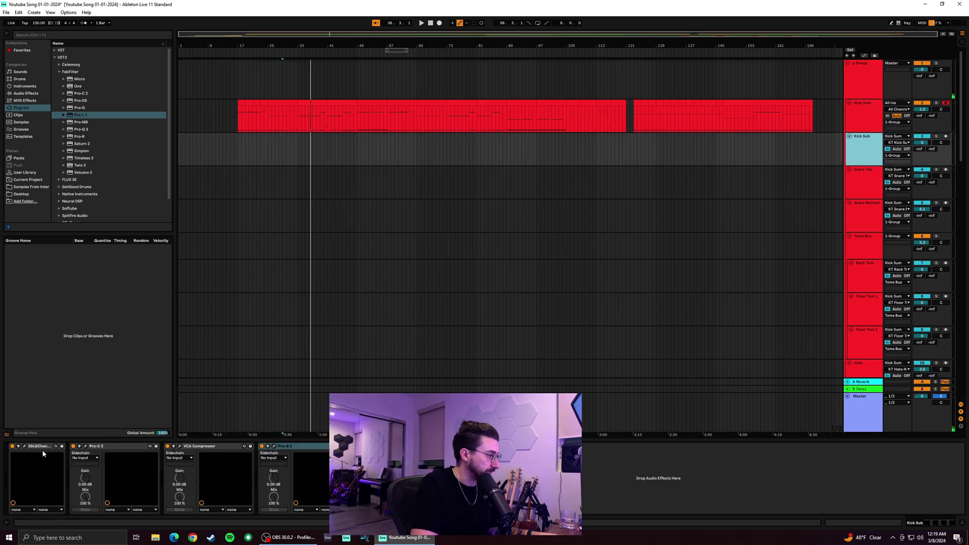
left_click(273, 447)
key("space")
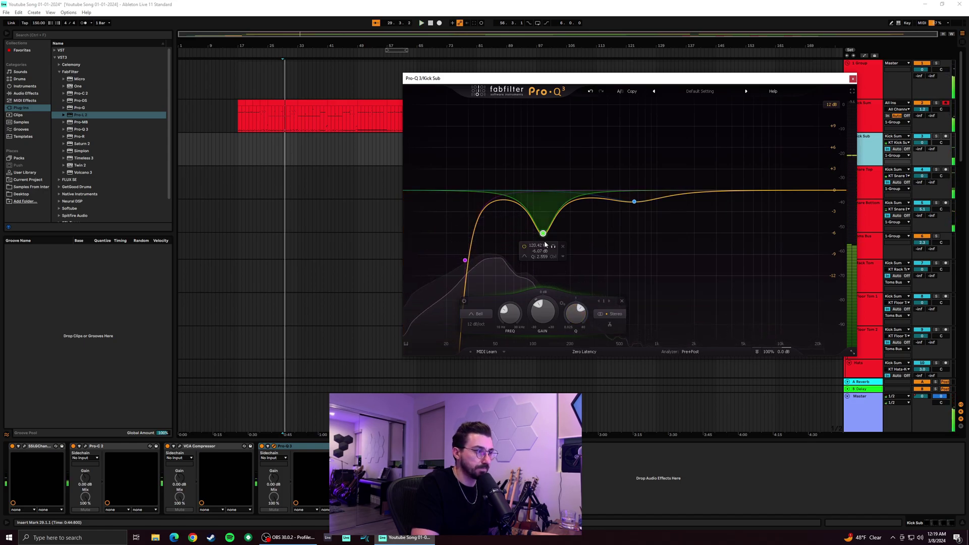
left_click_drag(635, 201, 616, 231)
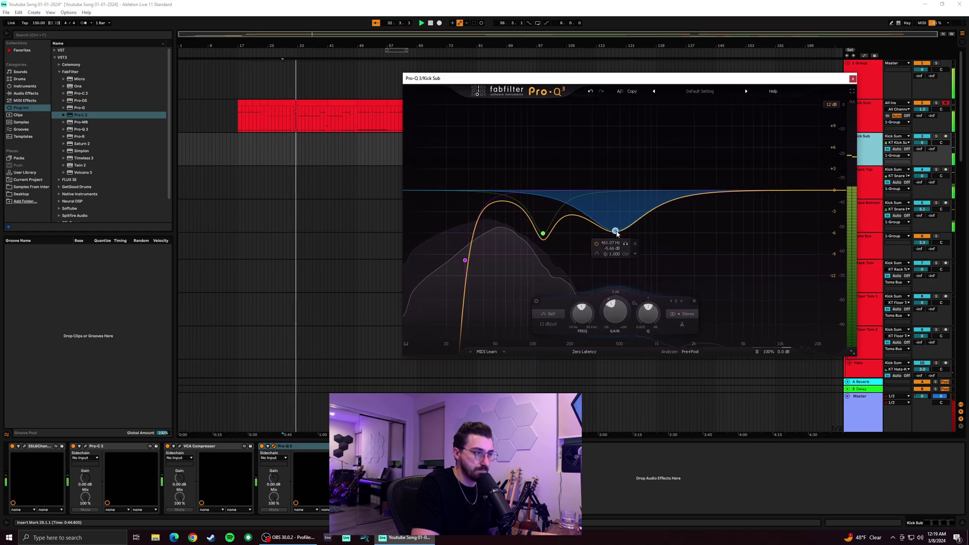
left_click(853, 79)
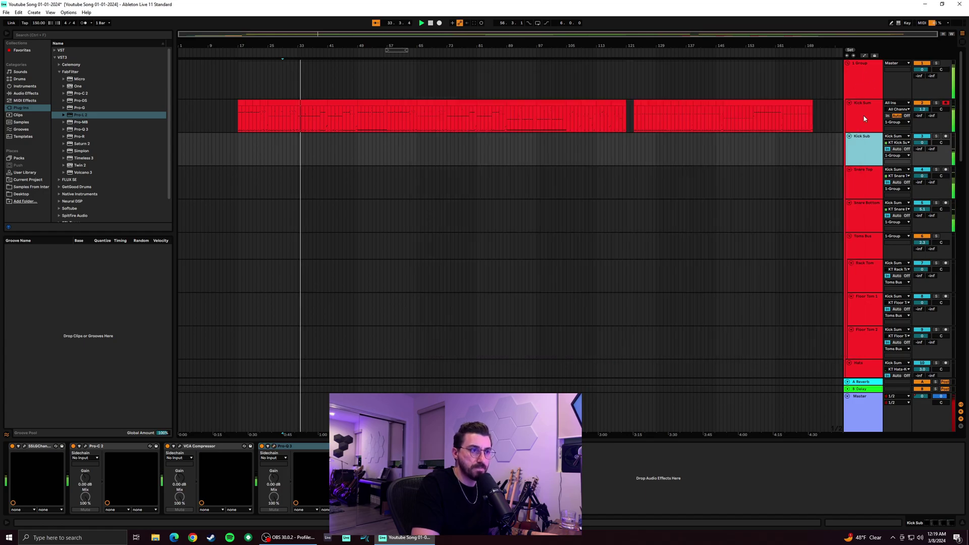
left_click_drag(922, 109, 922, 113)
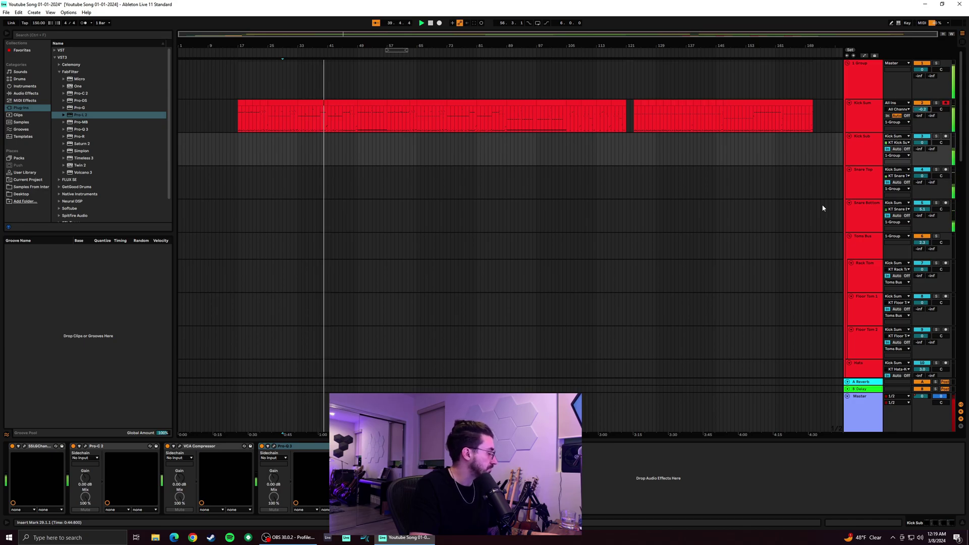
Check the Kick Sum track's effect chain during playback and inspect its Pro-C 2 compressor settings
left_click(867, 116)
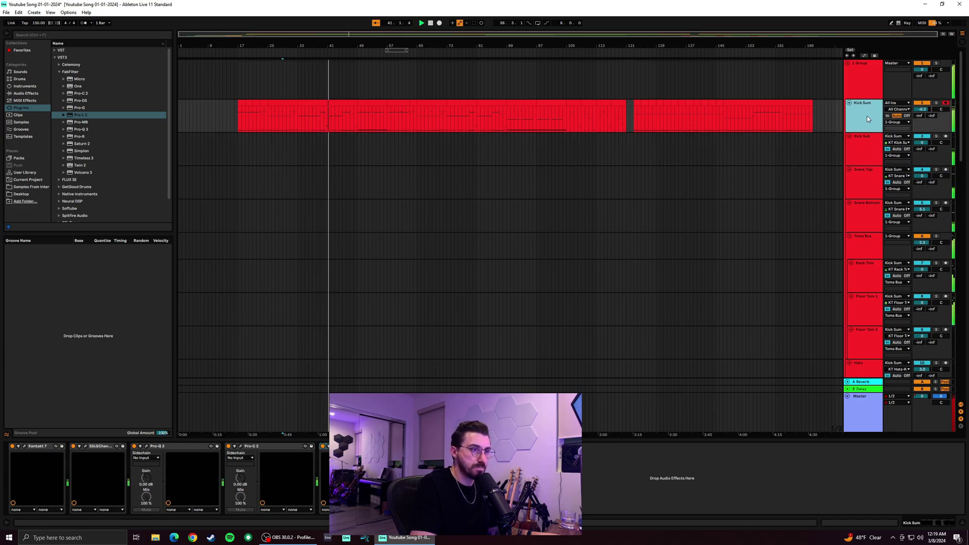
left_click(323, 446)
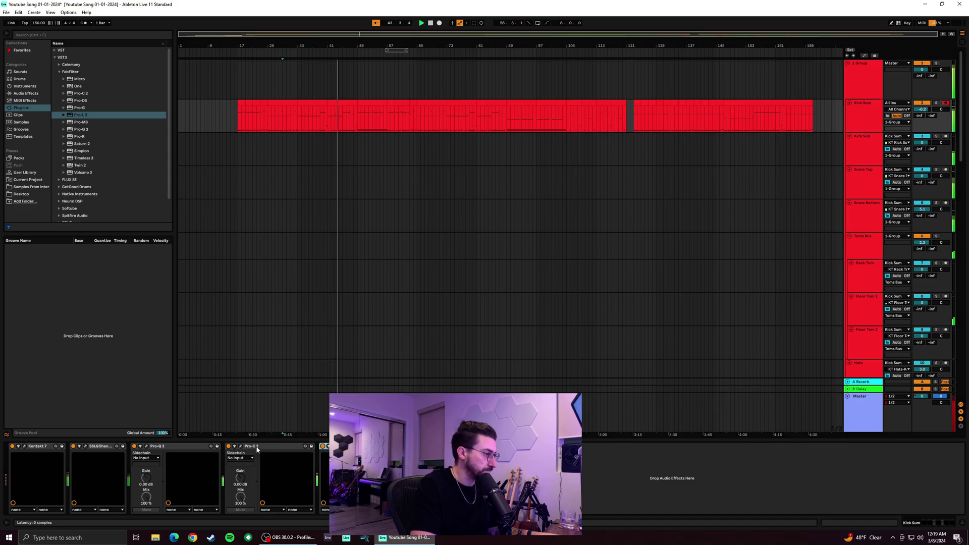
left_click(233, 447)
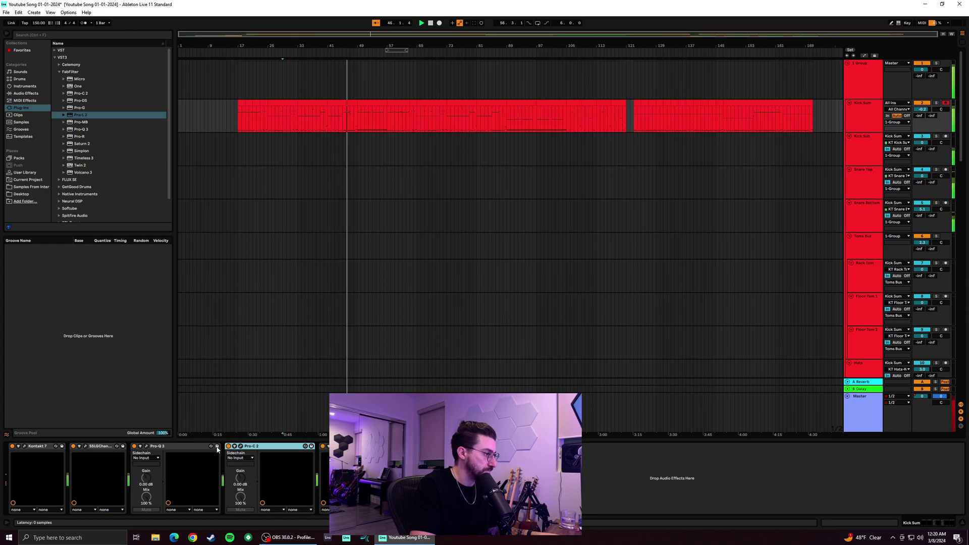
left_click(241, 446)
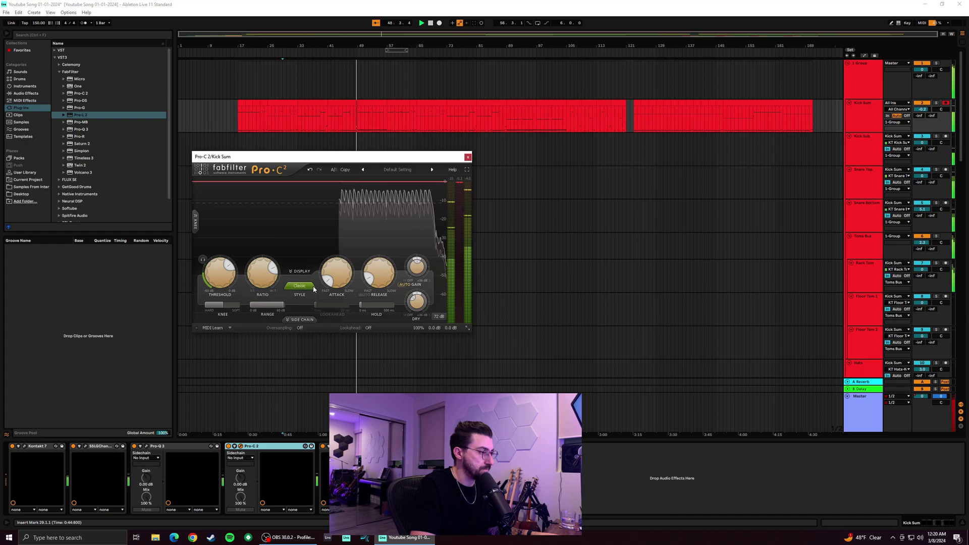
mouse_move(371, 280)
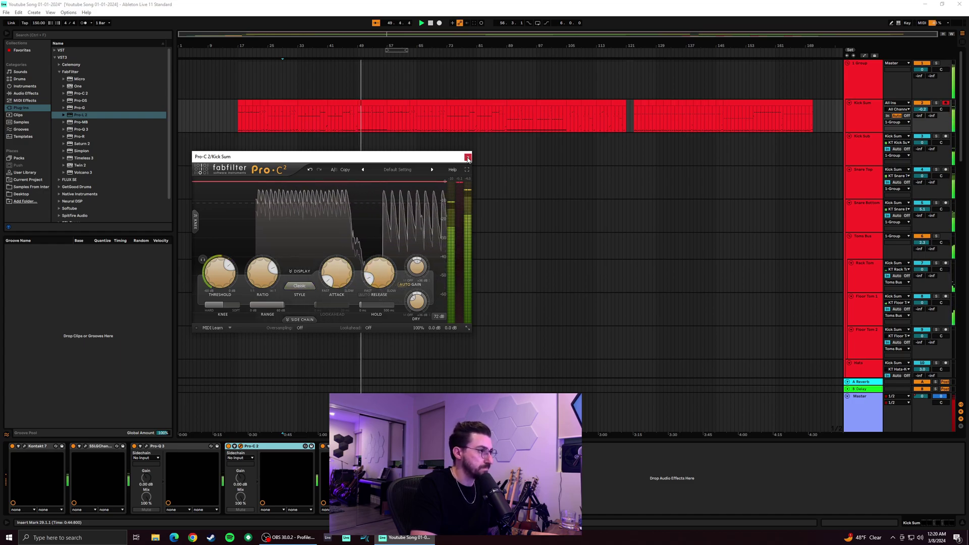
key("ctrl+alt+p")
Shift the Kick Sum's low bell cut to about 100 Hz at about -8.3 dB, broaden it, and close Pro-Q 3
key("space")
left_click(147, 447)
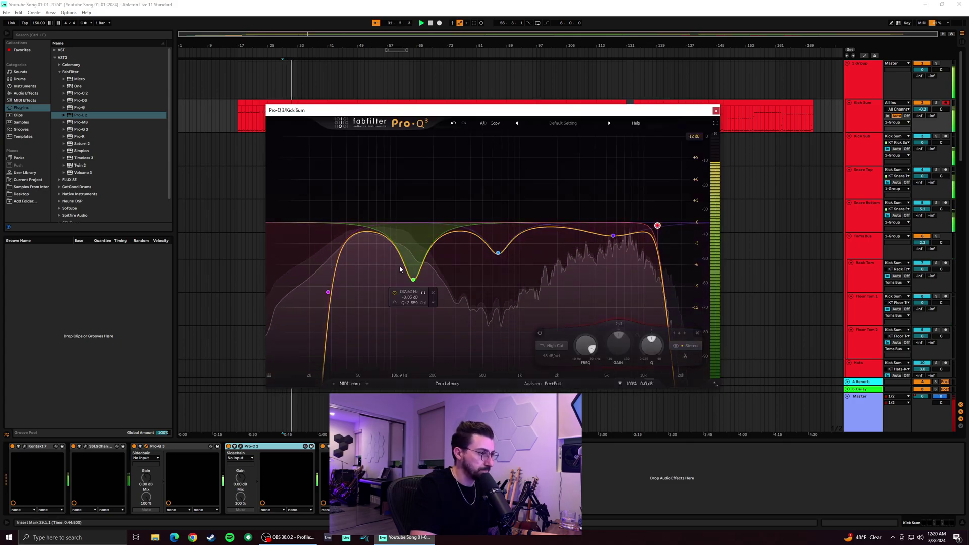
left_click(413, 280)
left_click_drag(413, 280, 386, 282)
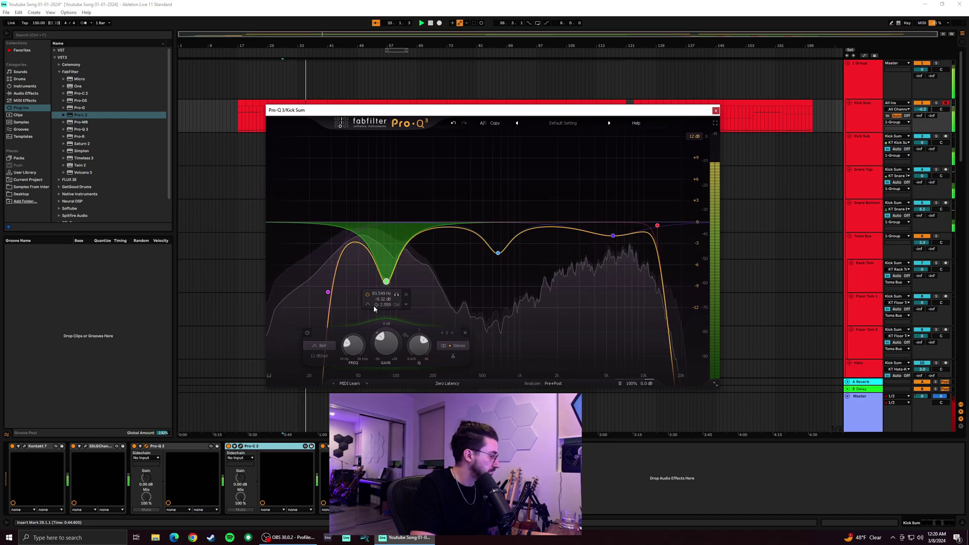
key("ctrl+z")
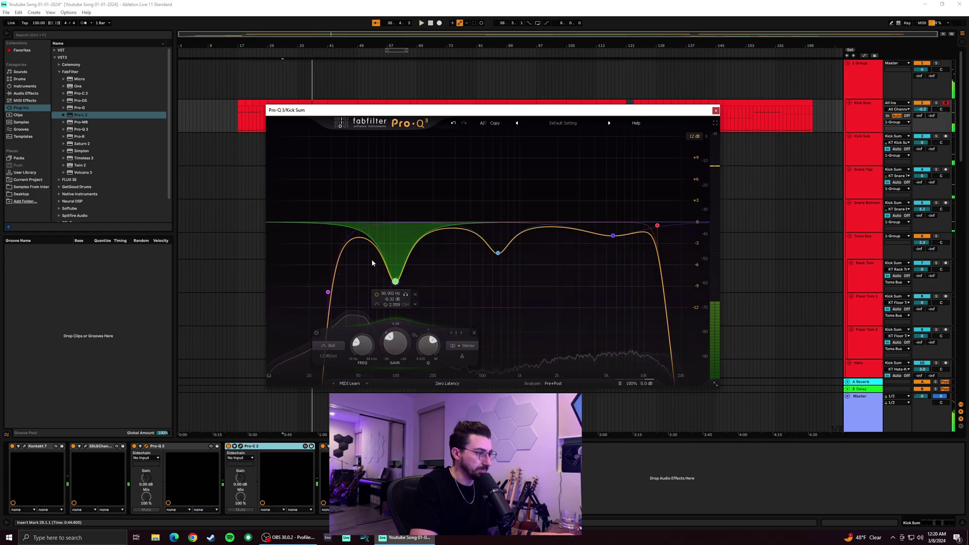
left_click_drag(425, 347, 425, 359)
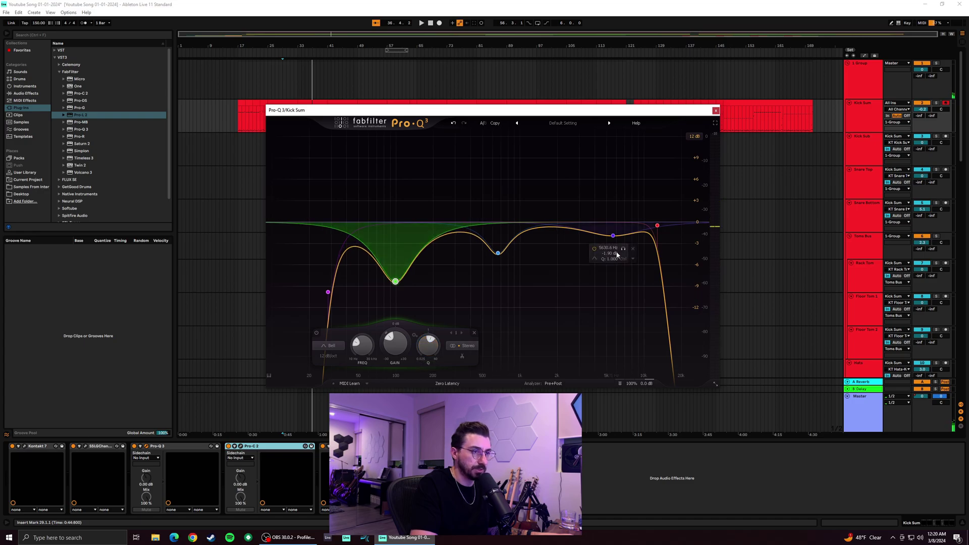
key("space")
left_click(716, 111)
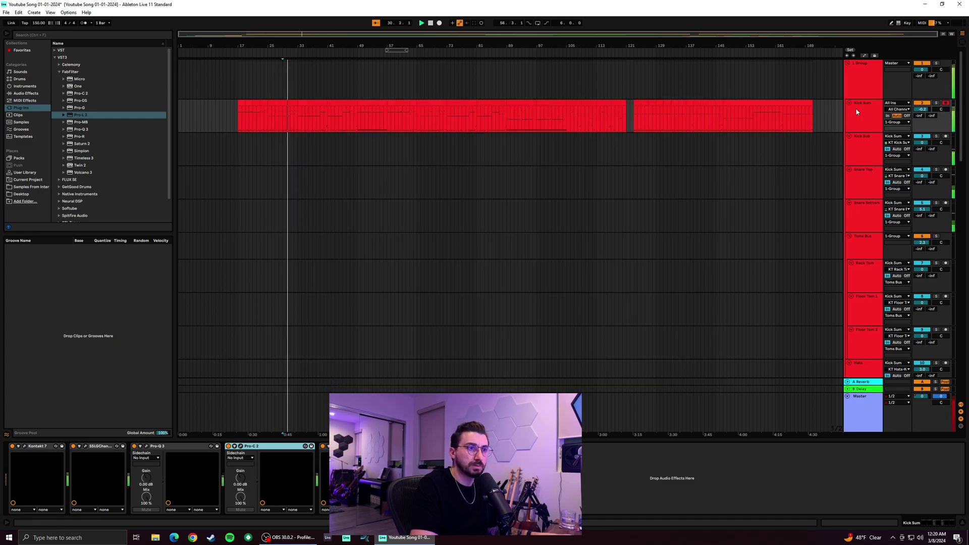
Solo the drum group, narrow the Kick Sum's low bell cut and shift it slightly higher in frequency, and close Pro-Q 3
left_click(937, 63)
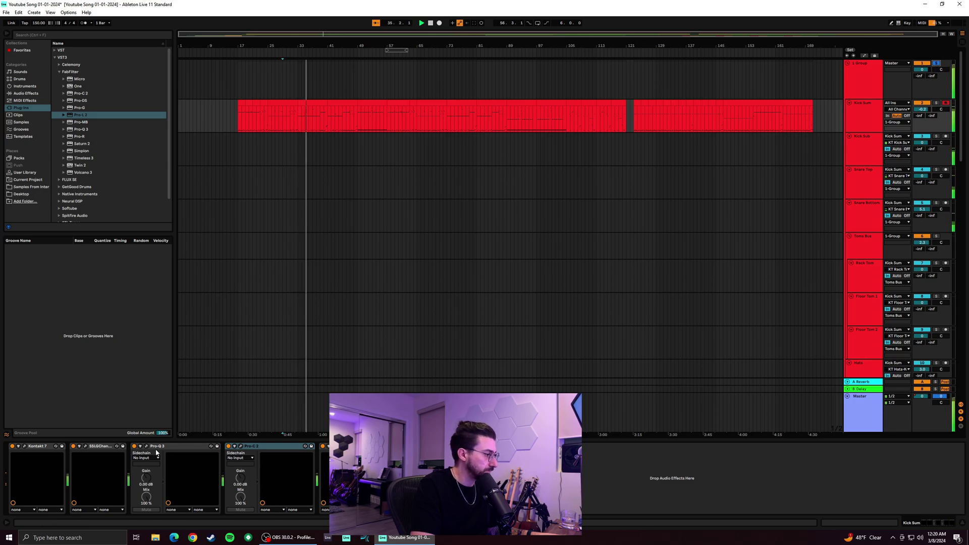
left_click(146, 447)
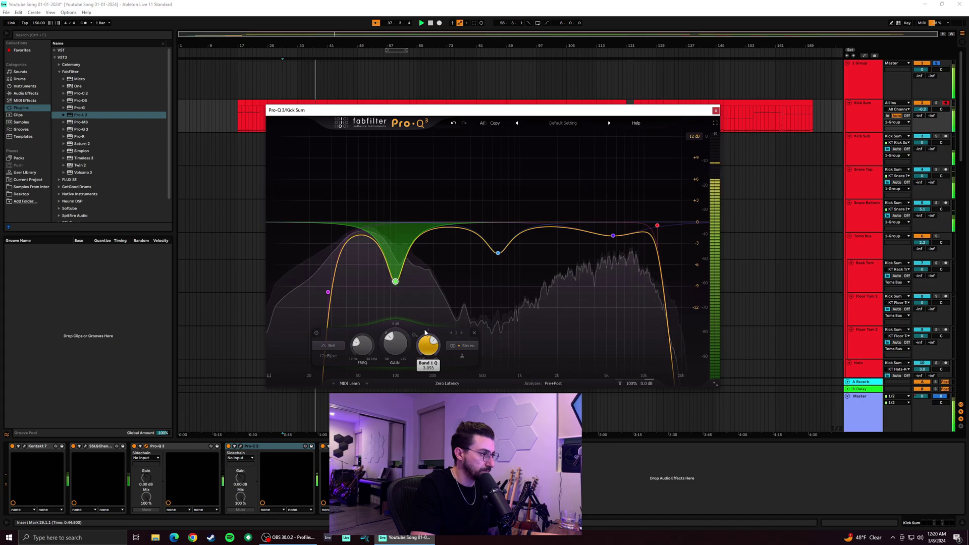
left_click_drag(418, 318, 371, 346)
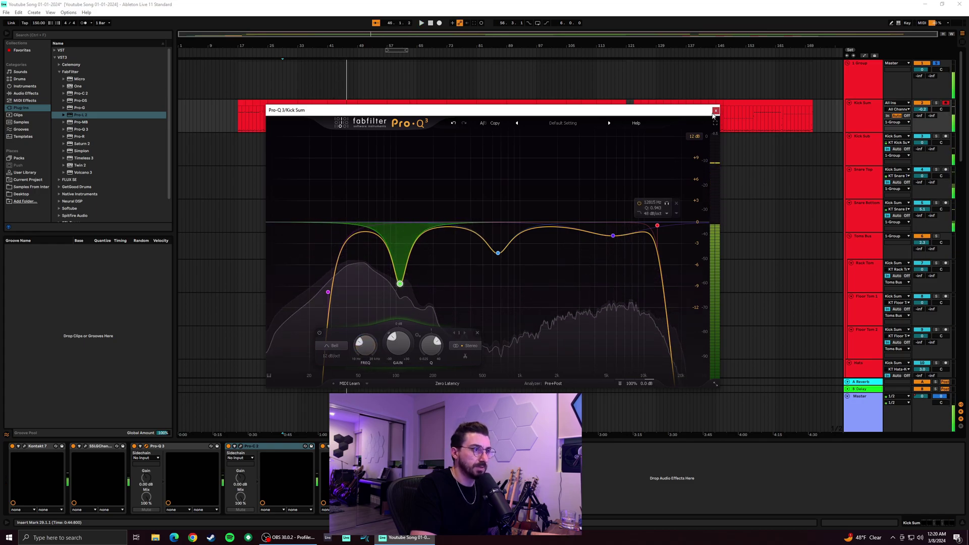
left_click(716, 110)
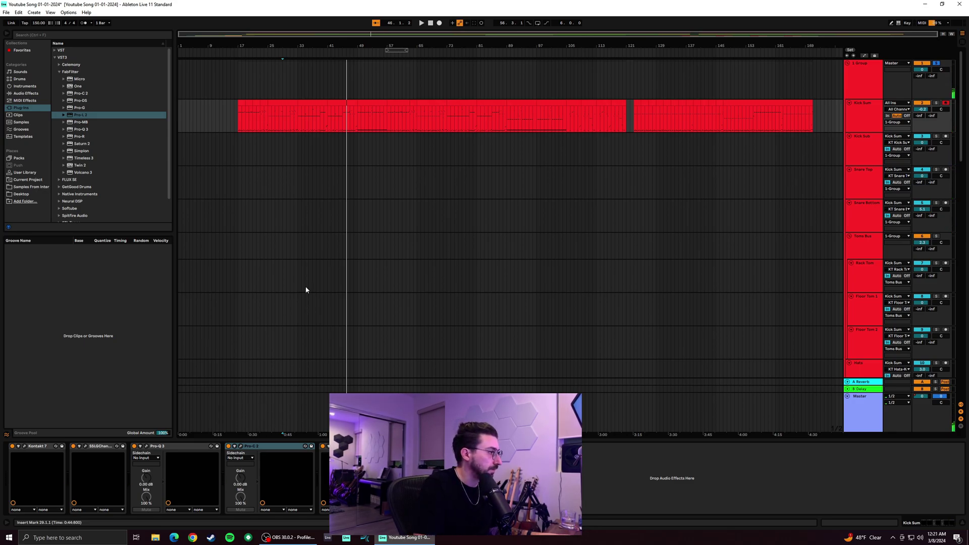
Insert Pro-MB after Kontakt 7 on the Kick Sum track and add a low compression band around 83 Hz at -5 dB
left_click_drag(80, 126, 69, 461)
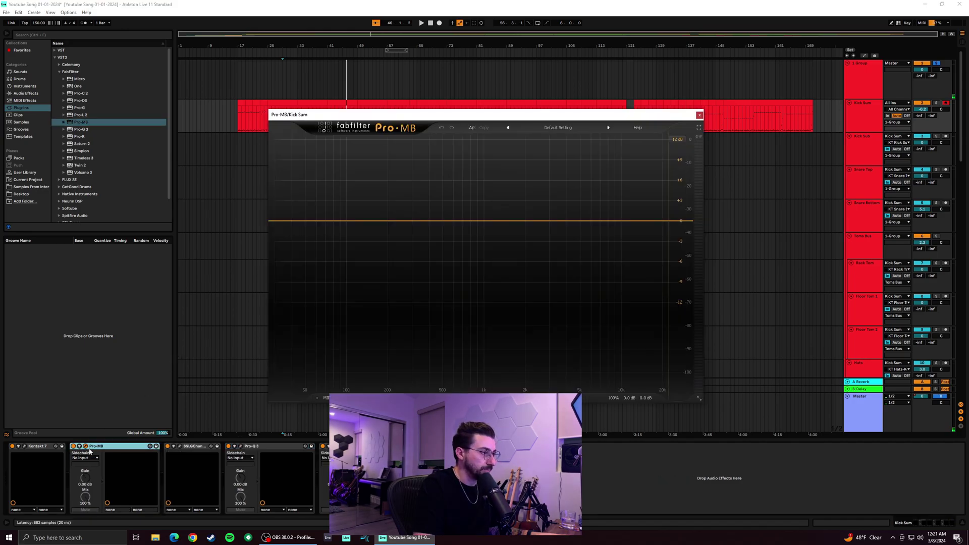
key("space")
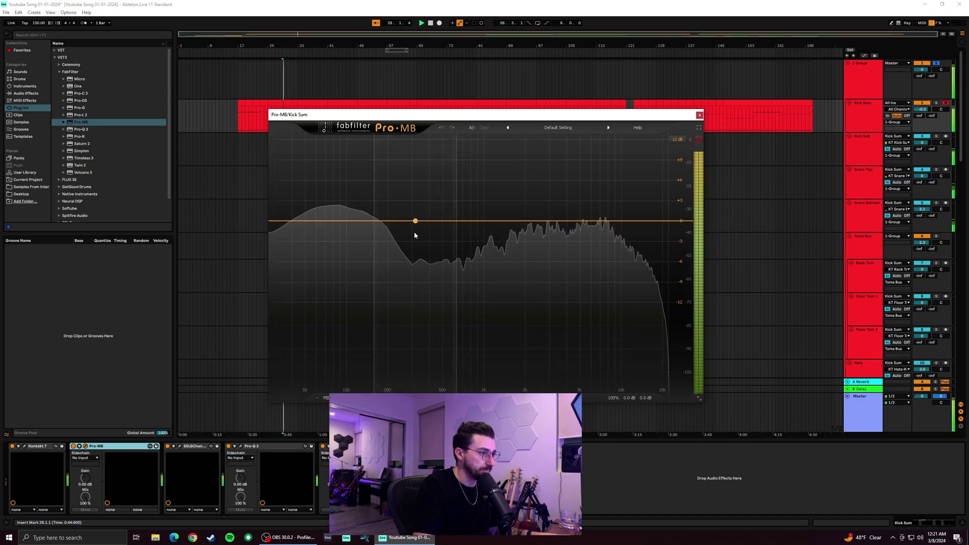
left_click_drag(353, 221, 336, 260)
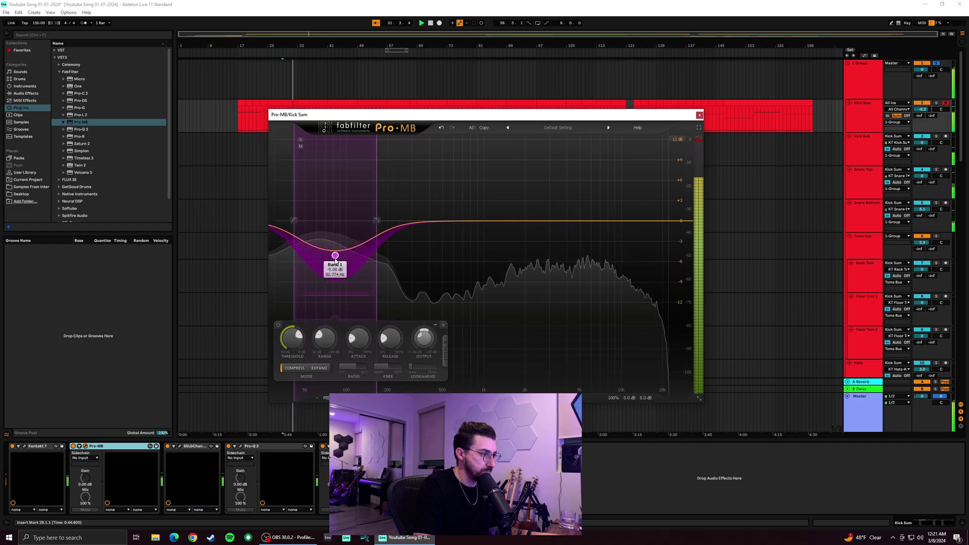
Adjust the Pro-MB band's threshold and range, shift it to about 100 Hz, and compare the kick with the plug-in bypassed and active
left_click_drag(301, 342, 291, 359)
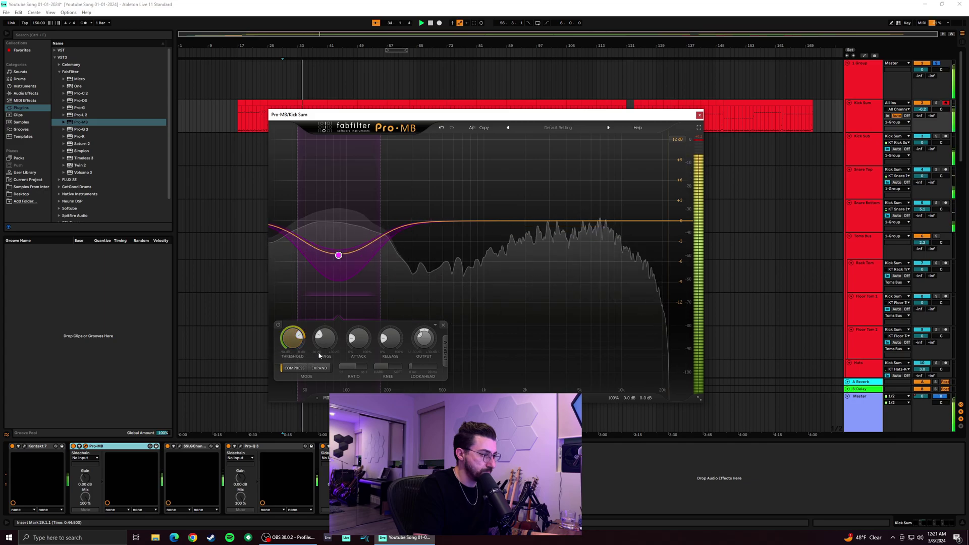
left_click_drag(324, 346, 330, 328)
left_click_drag(338, 255, 352, 269)
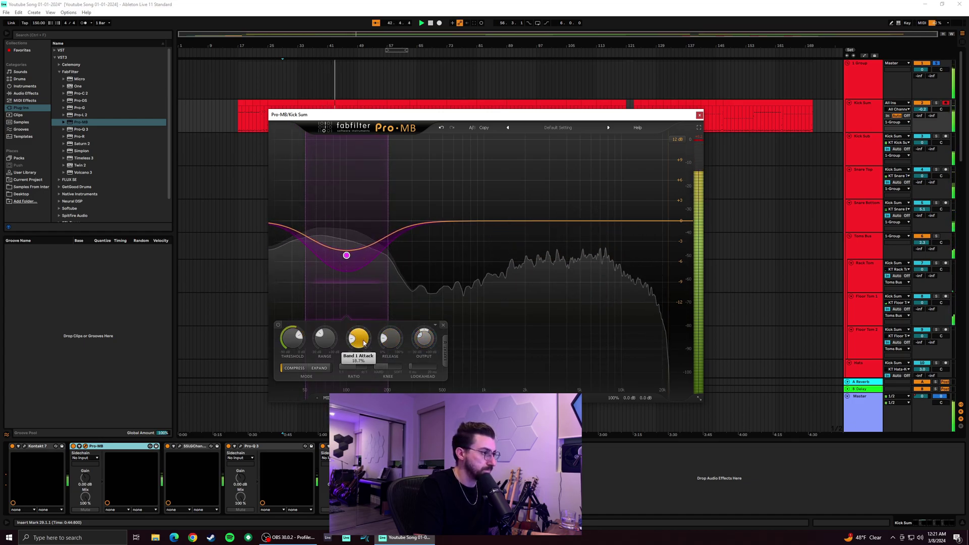
left_click(73, 447)
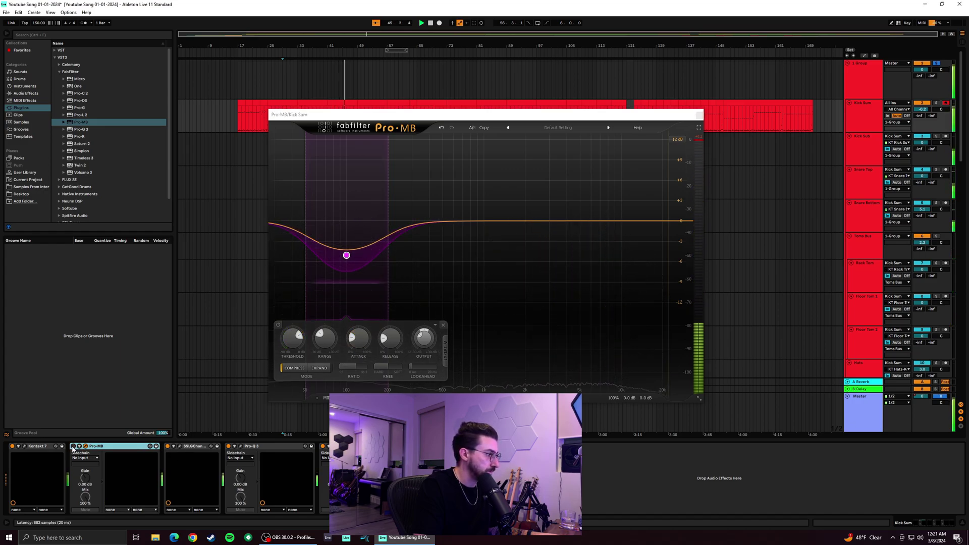
left_click(73, 448)
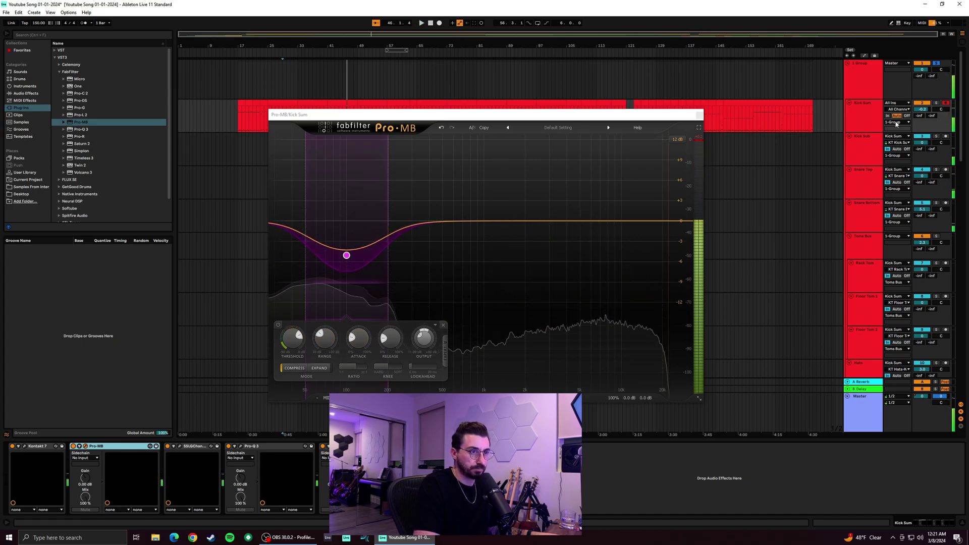
Unsolo the drum group, extend the Pro-MB band's upper crossover to about 290 Hz during full-mix playback, and close the plug-in
key("space")
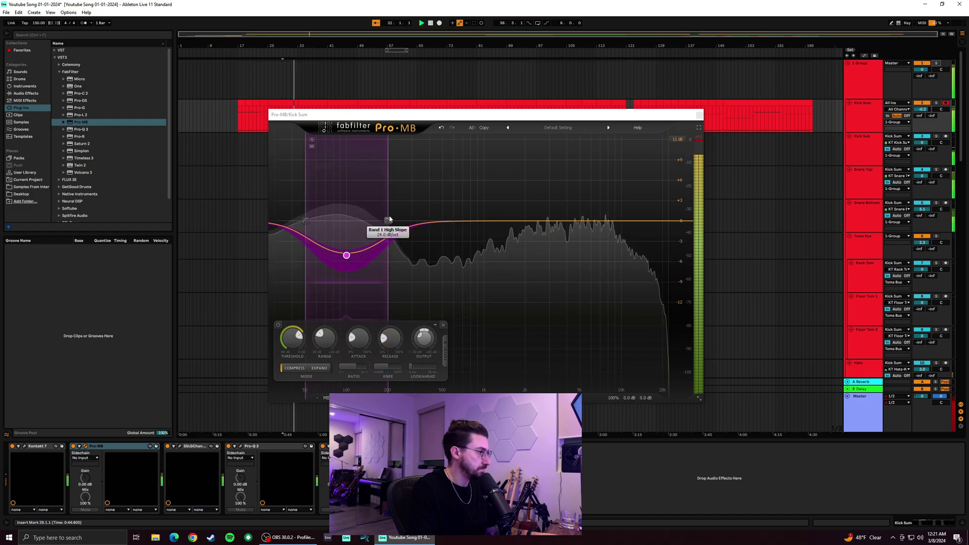
left_click_drag(389, 222, 409, 223)
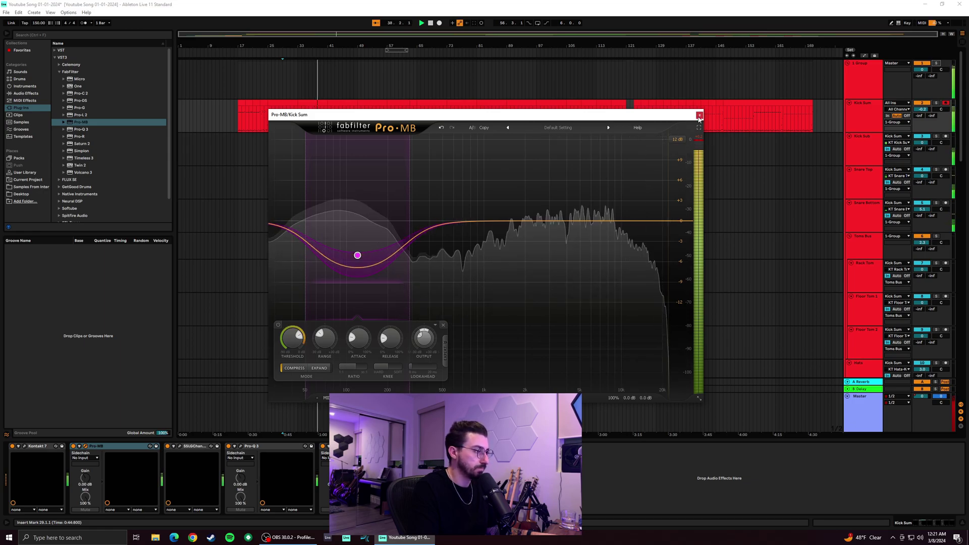
left_click(699, 116)
Try a different volume on the first Rhythm Guitar track during playback and set it back to 0 dB
scroll(870, 328, "down", 5)
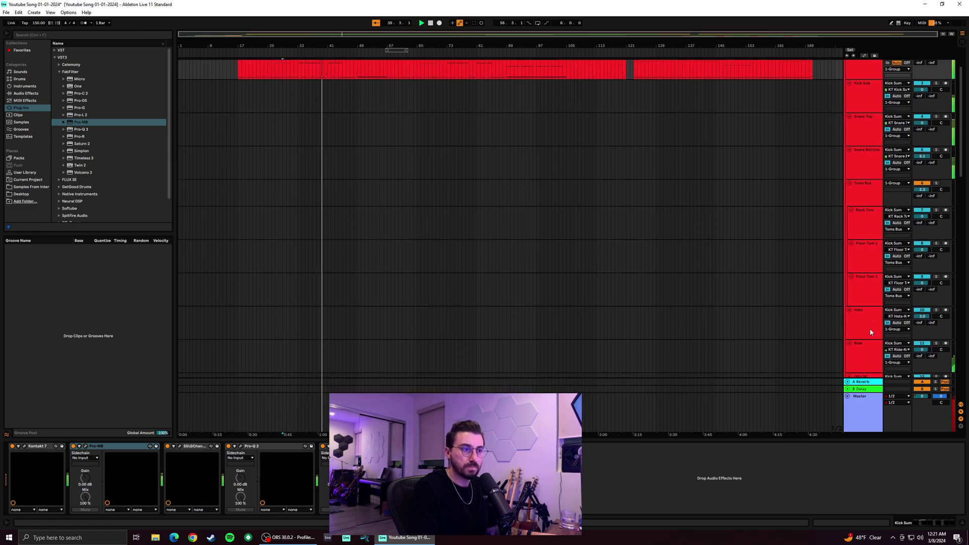
scroll(875, 328, "up", 5)
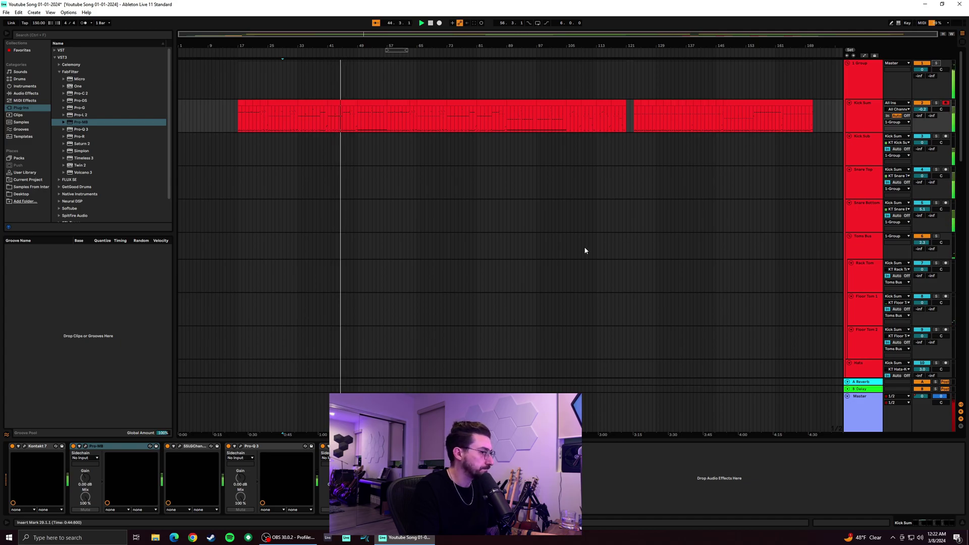
scroll(795, 327, "down", 6)
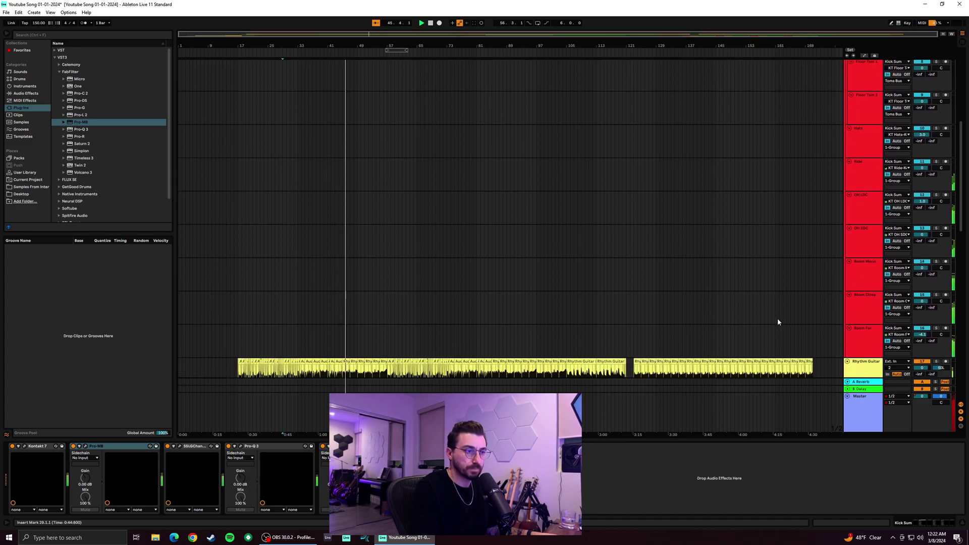
scroll(778, 321, "down", 5)
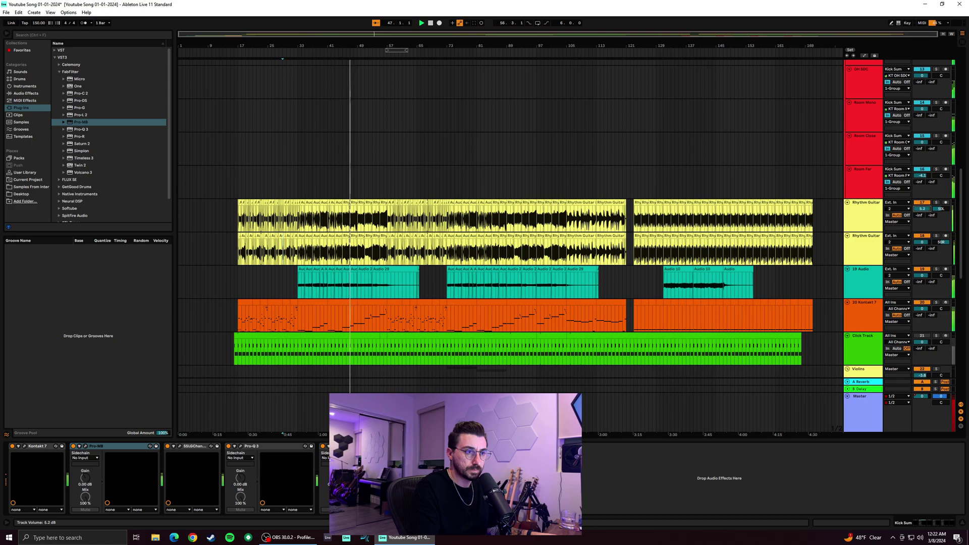
left_click_drag(931, 240, 923, 195)
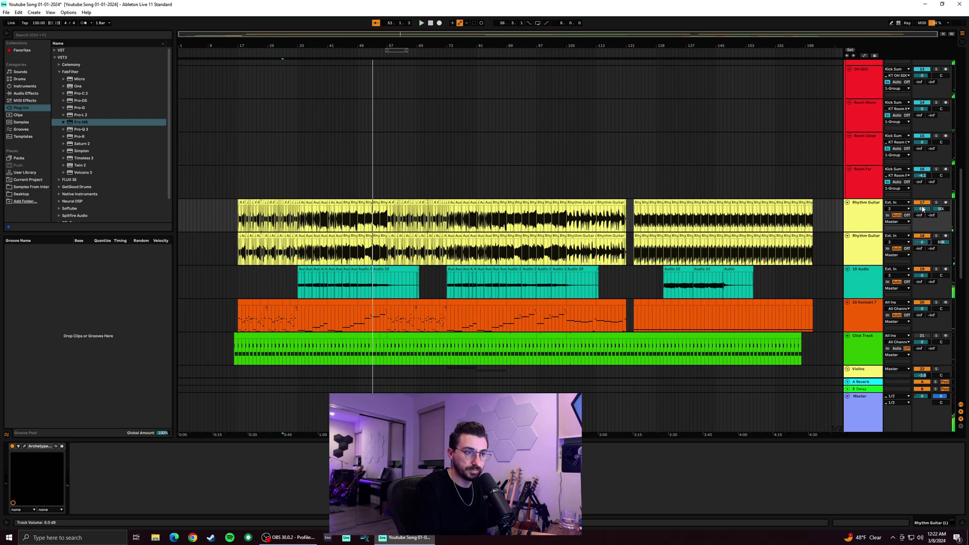
Play the full mix briefly from bar 29 to check how the drums sit
scroll(811, 253, "up", 10)
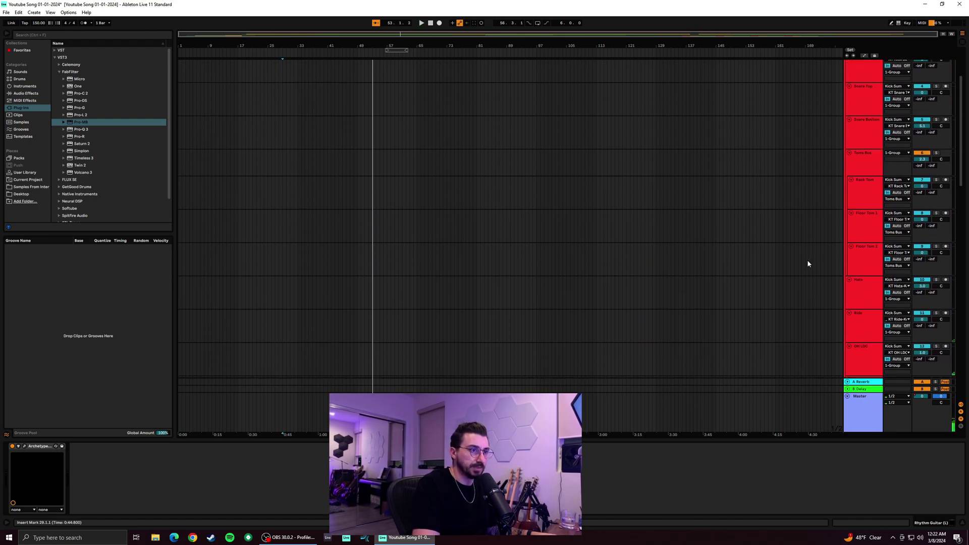
key("space")
key("space")
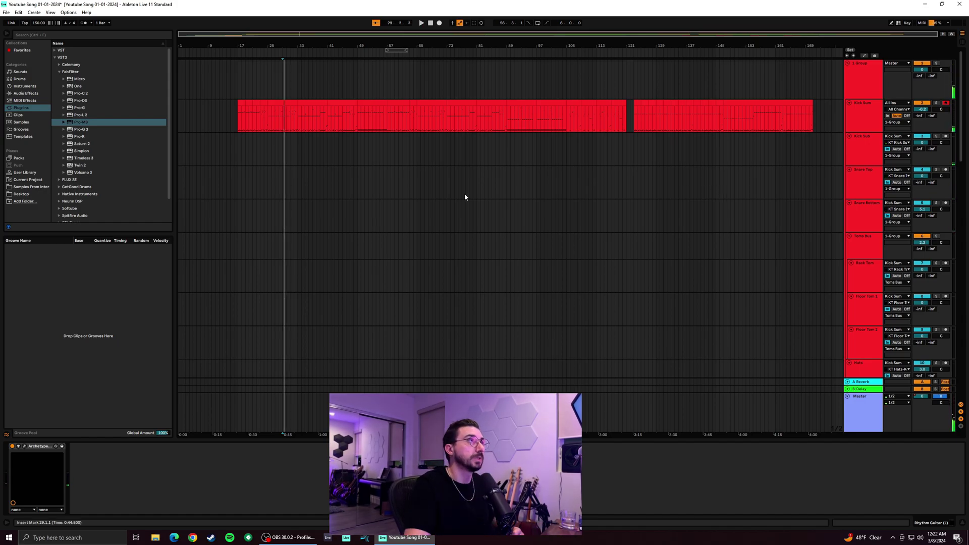
Collapse the drum group and save the Live Set with the start position at bar 12
left_click(849, 64)
key("space")
left_click(218, 98)
left_click(6, 12)
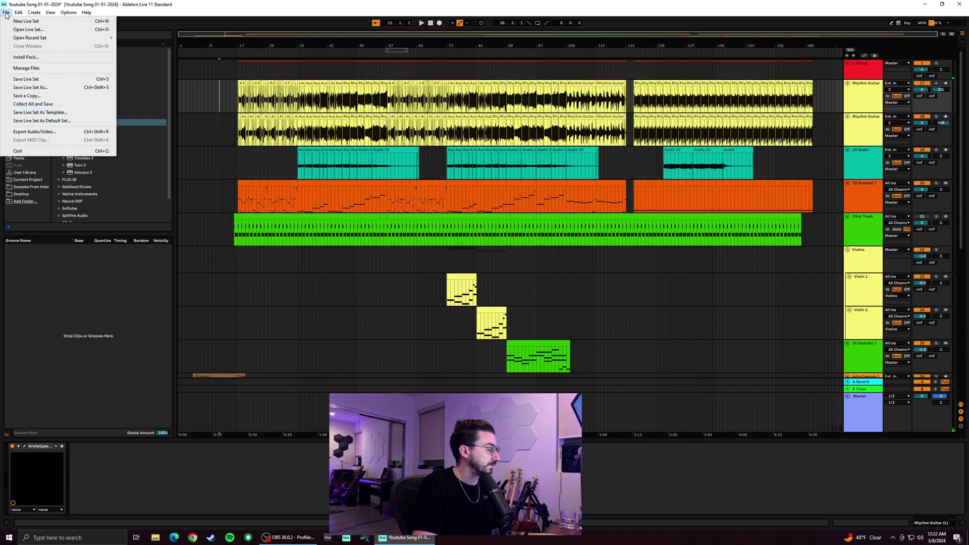
left_click(43, 79)
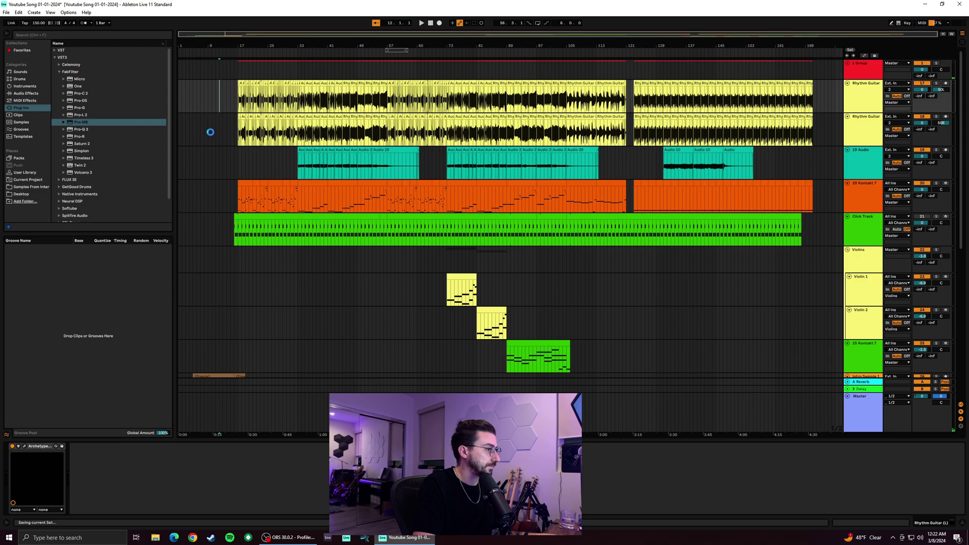